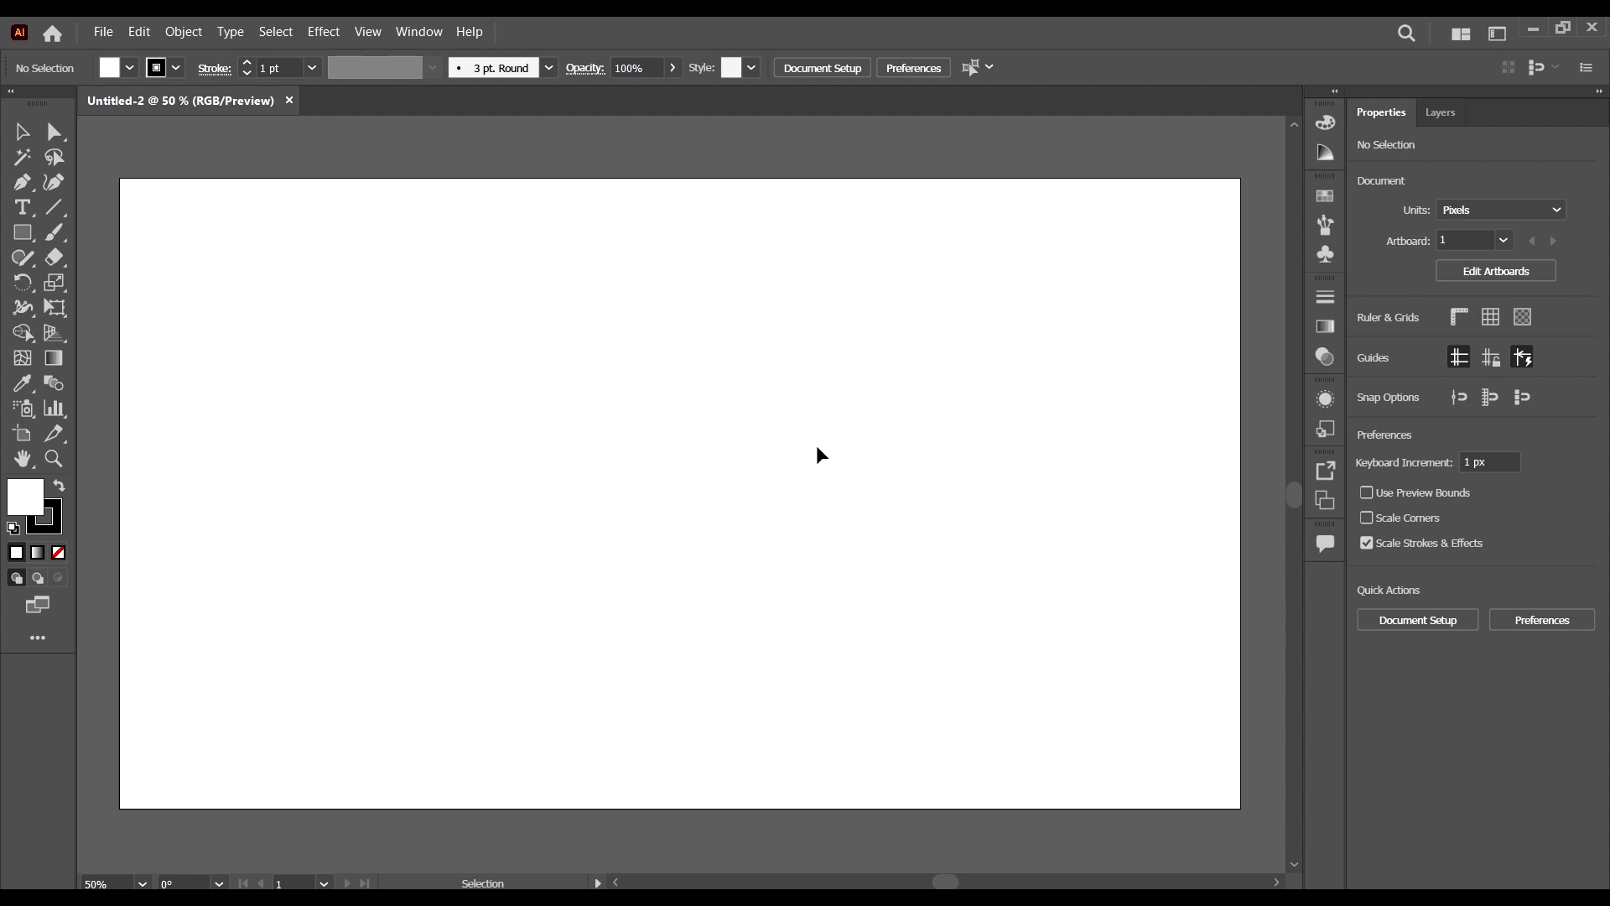
# - Draw a square about 133 px wide on the artboard and move it slightly lower and closer to the artboard's centre
pyautogui.click(22, 232)
pyautogui.moveTo(532, 317); pyautogui.dragTo(641, 426)
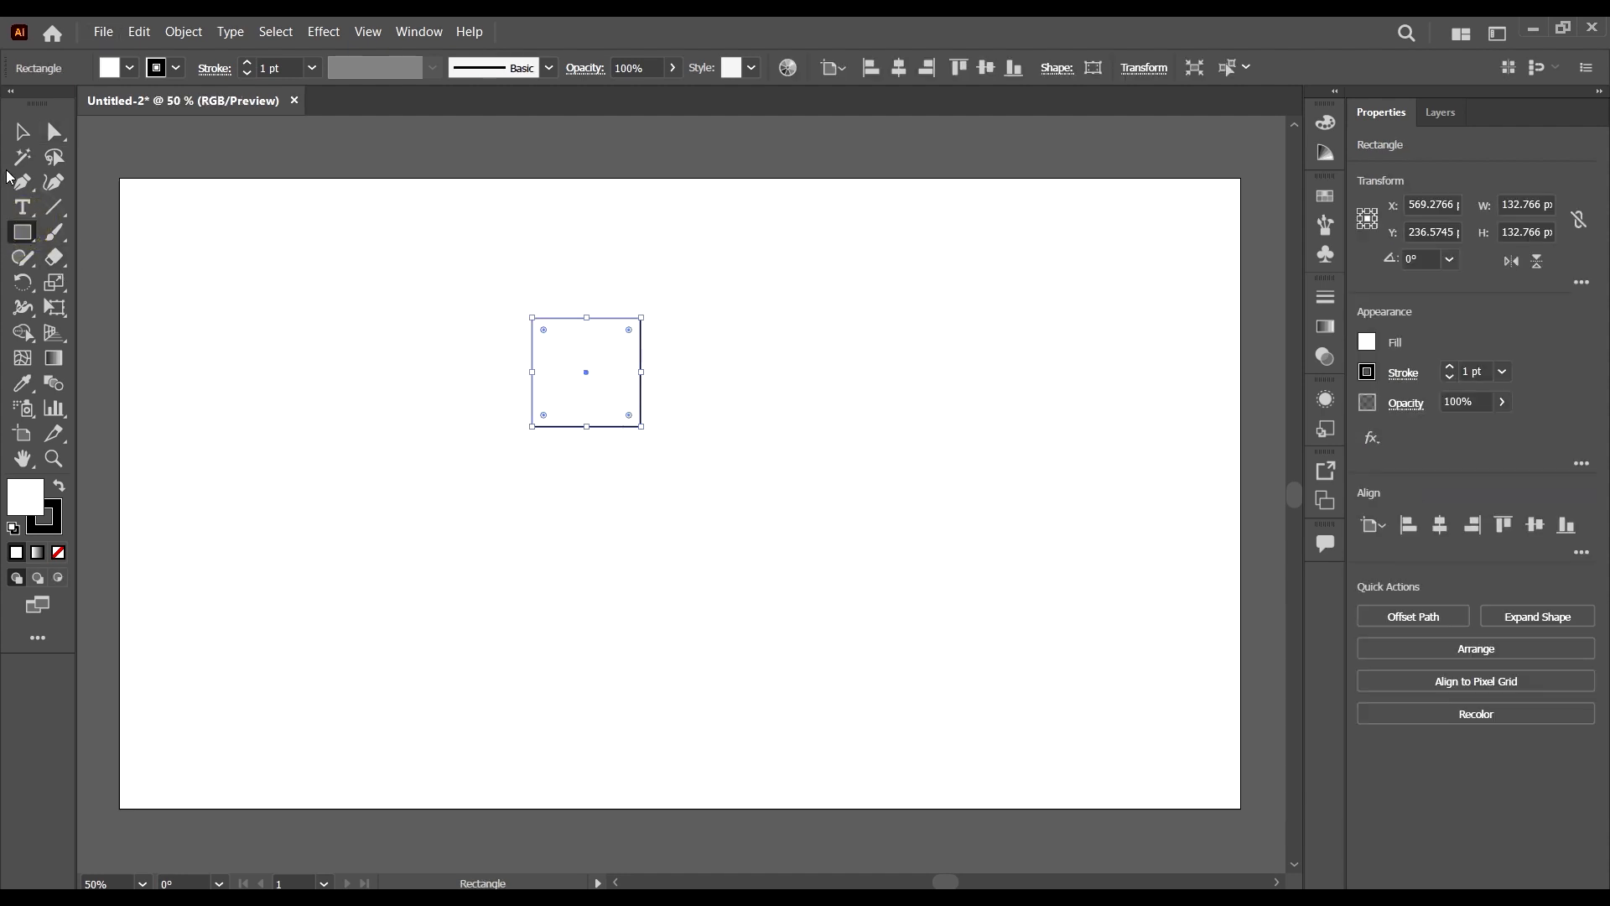
pyautogui.click(24, 133)
pyautogui.hscroll(1, 593, 383)
pyautogui.moveTo(536, 385); pyautogui.dragTo(623, 470)
# - Remove the square's stroke and fill it with cyan
pyautogui.click(166, 73)
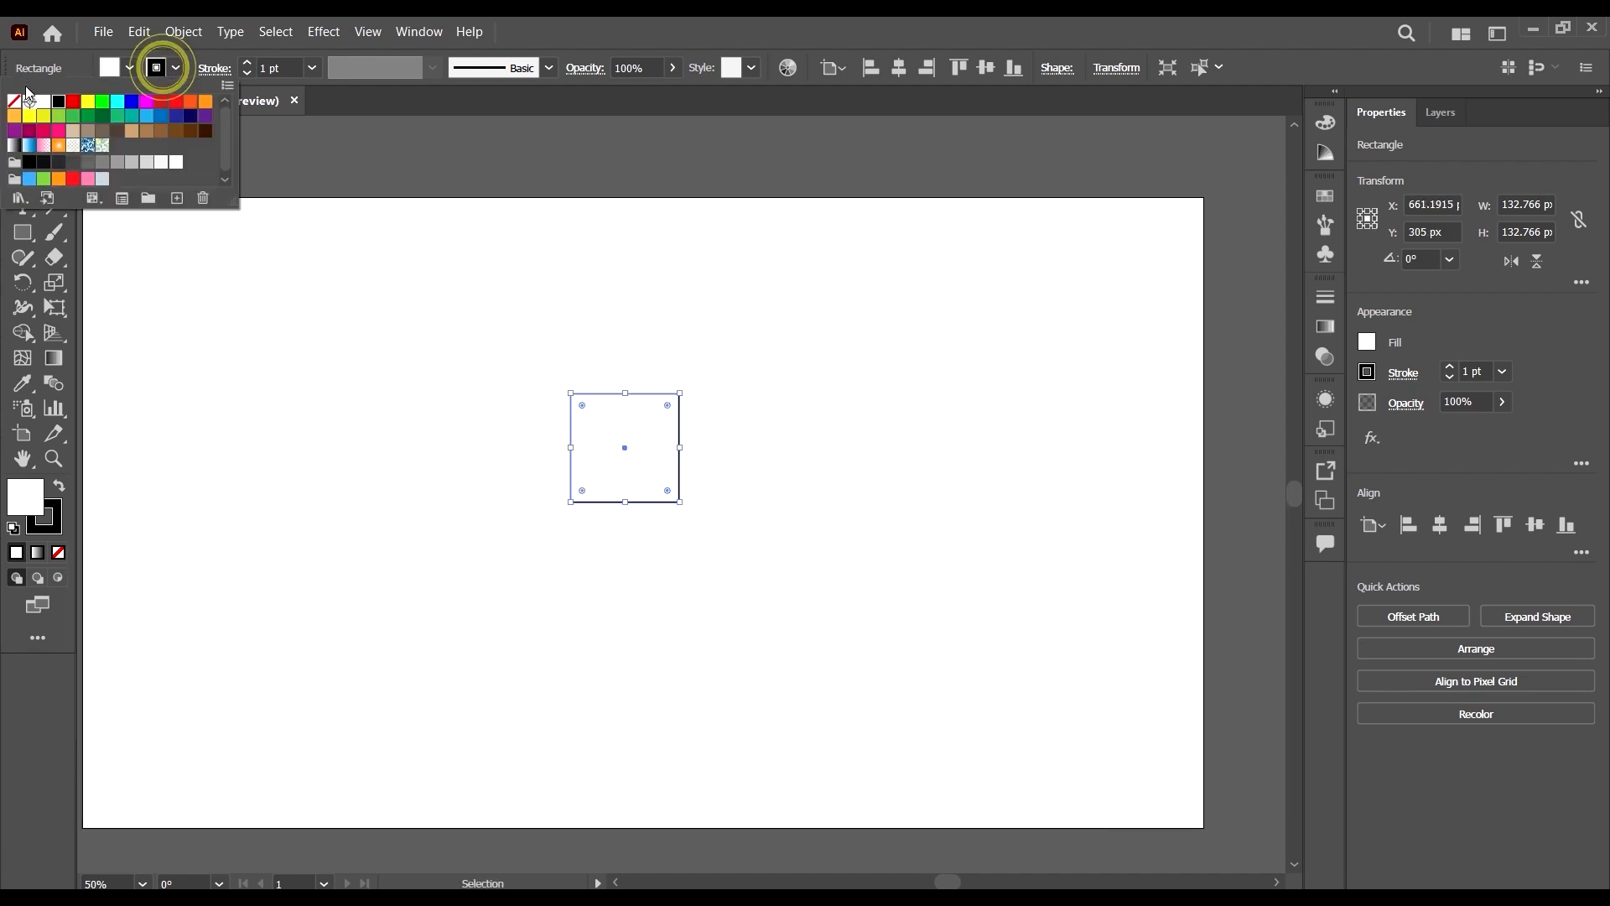
pyautogui.click(11, 104)
pyautogui.click(130, 71)
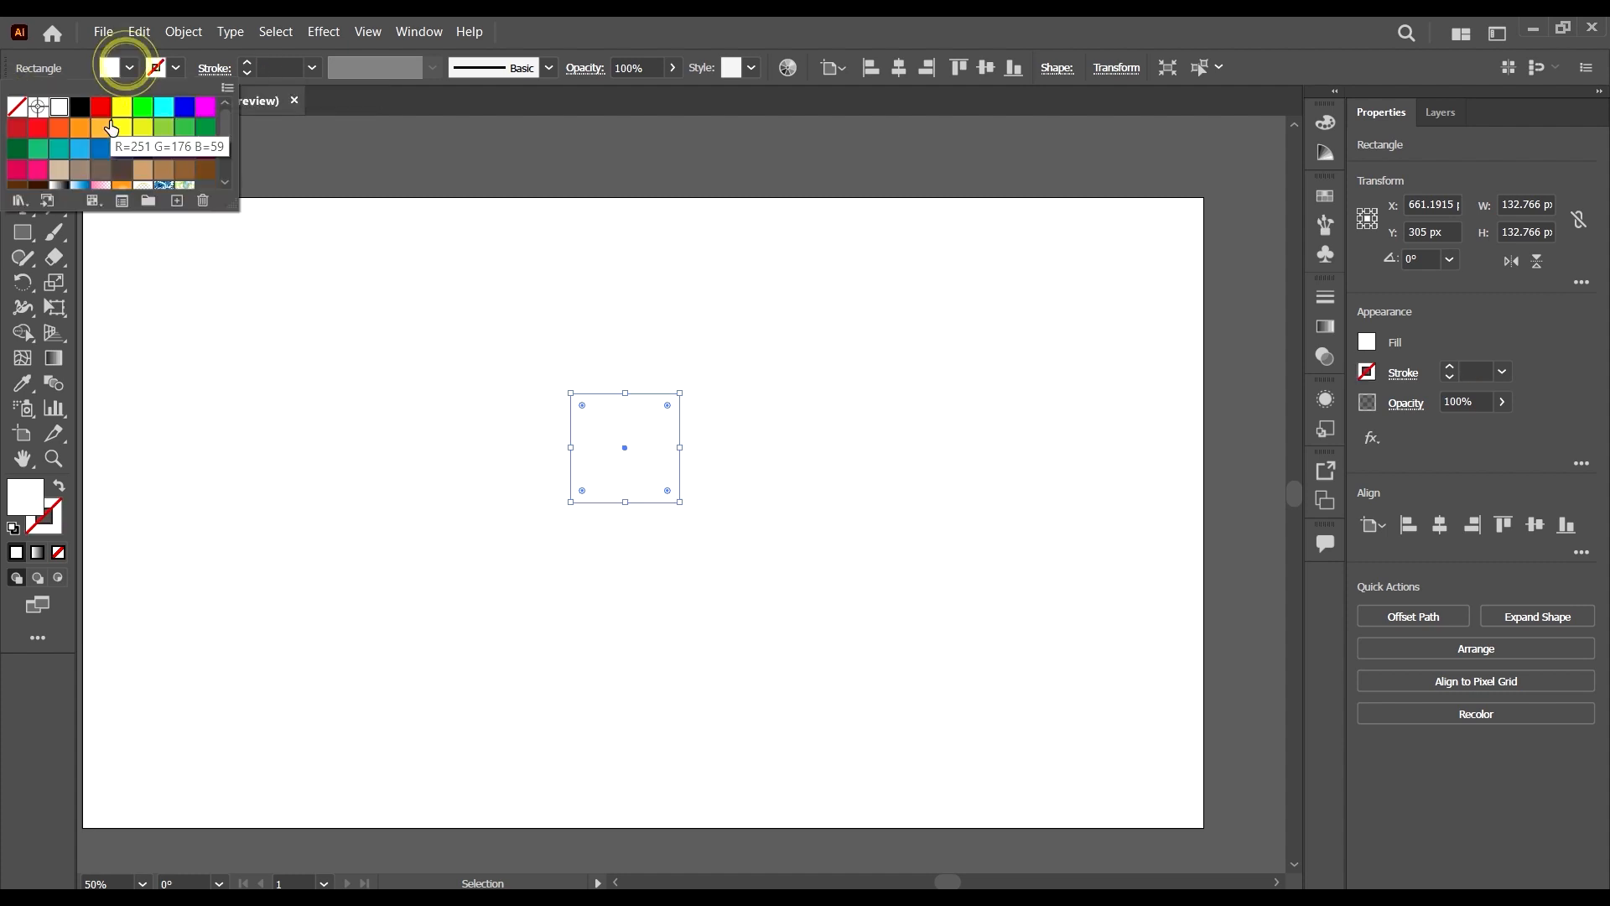
pyautogui.click(165, 107)
pyautogui.click(715, 445)
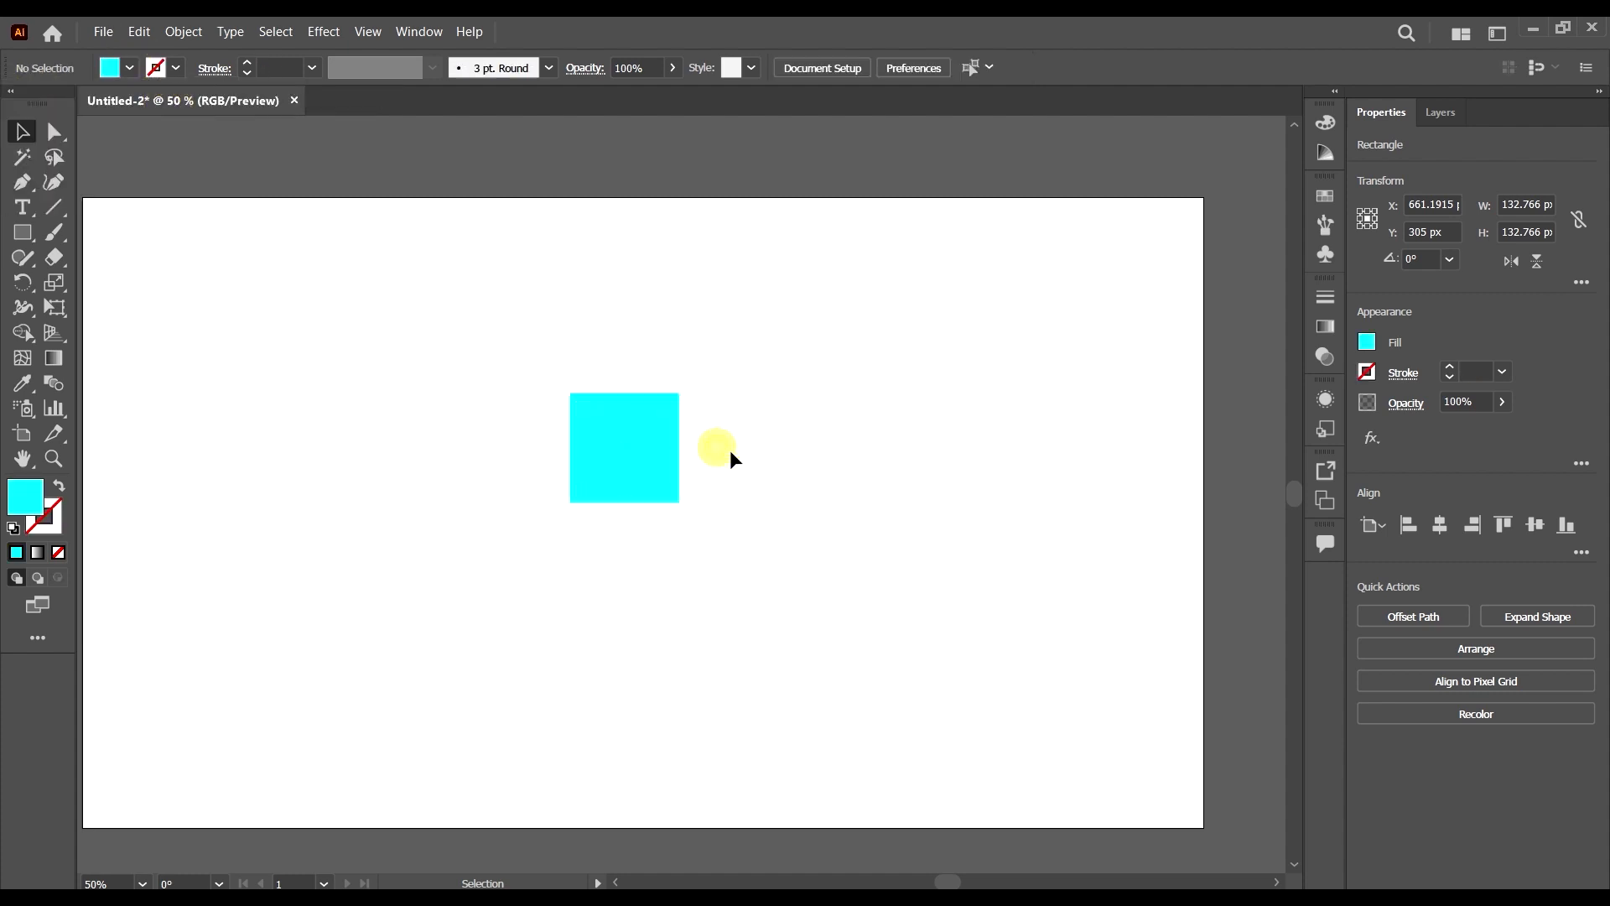
# - Examine the 3D and Materials effects available for the selected cyan square, without applying any
pyautogui.scroll(3, 808, 525)
pyautogui.scroll(-1, 792, 502)
pyautogui.scroll(-1, 793, 501)
pyautogui.scroll(1, 755, 504)
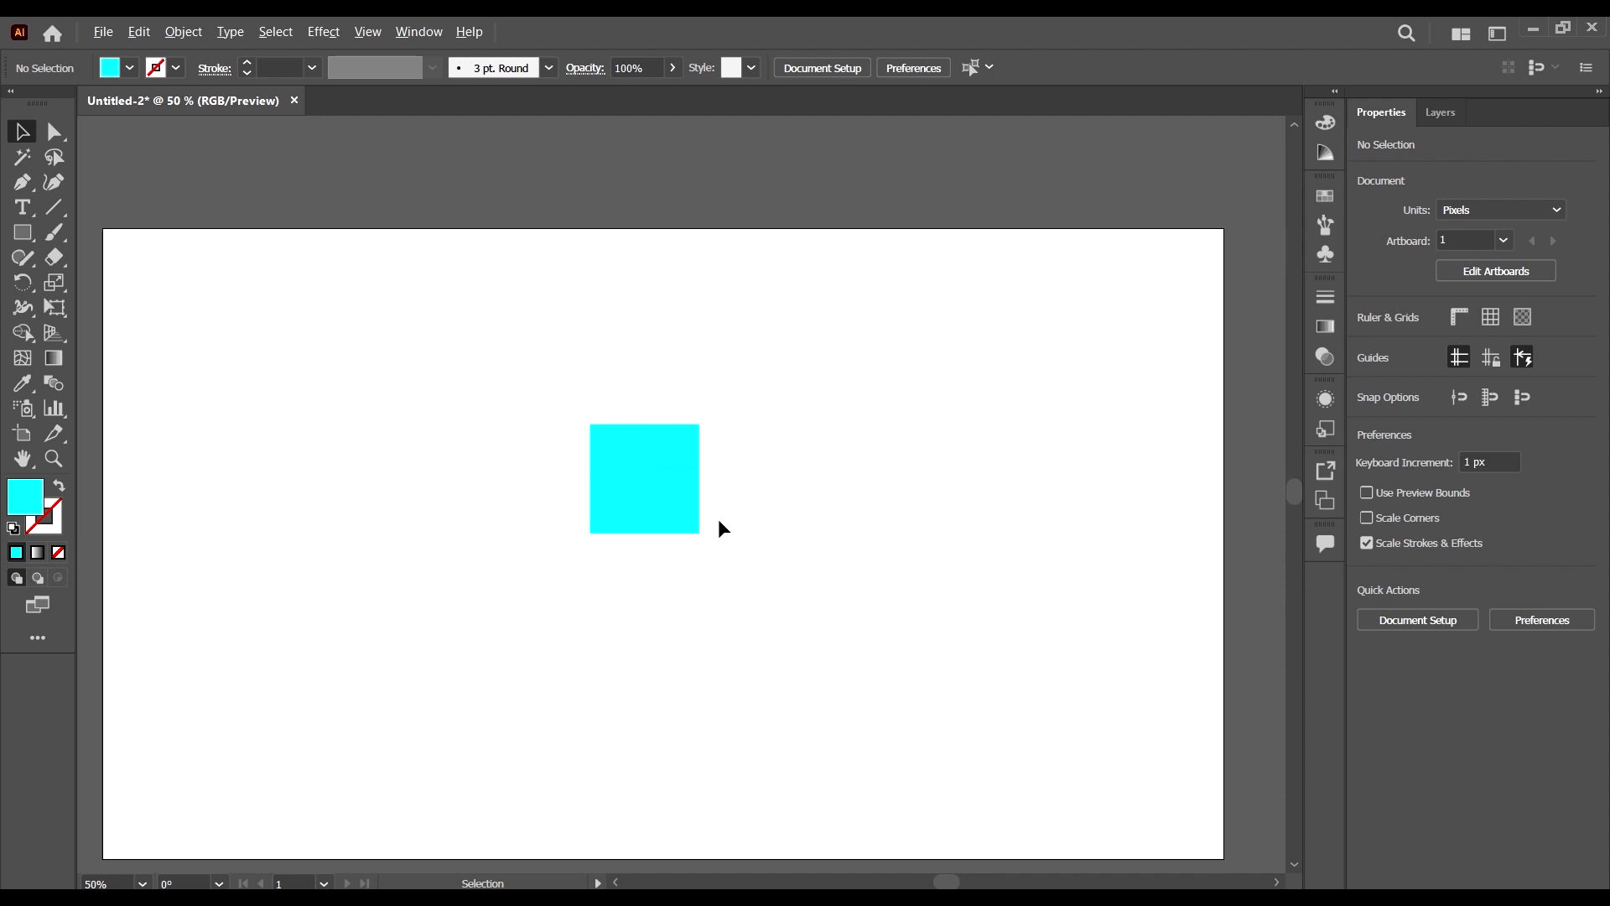
pyautogui.scroll(-1, 688, 462)
pyautogui.click(652, 396)
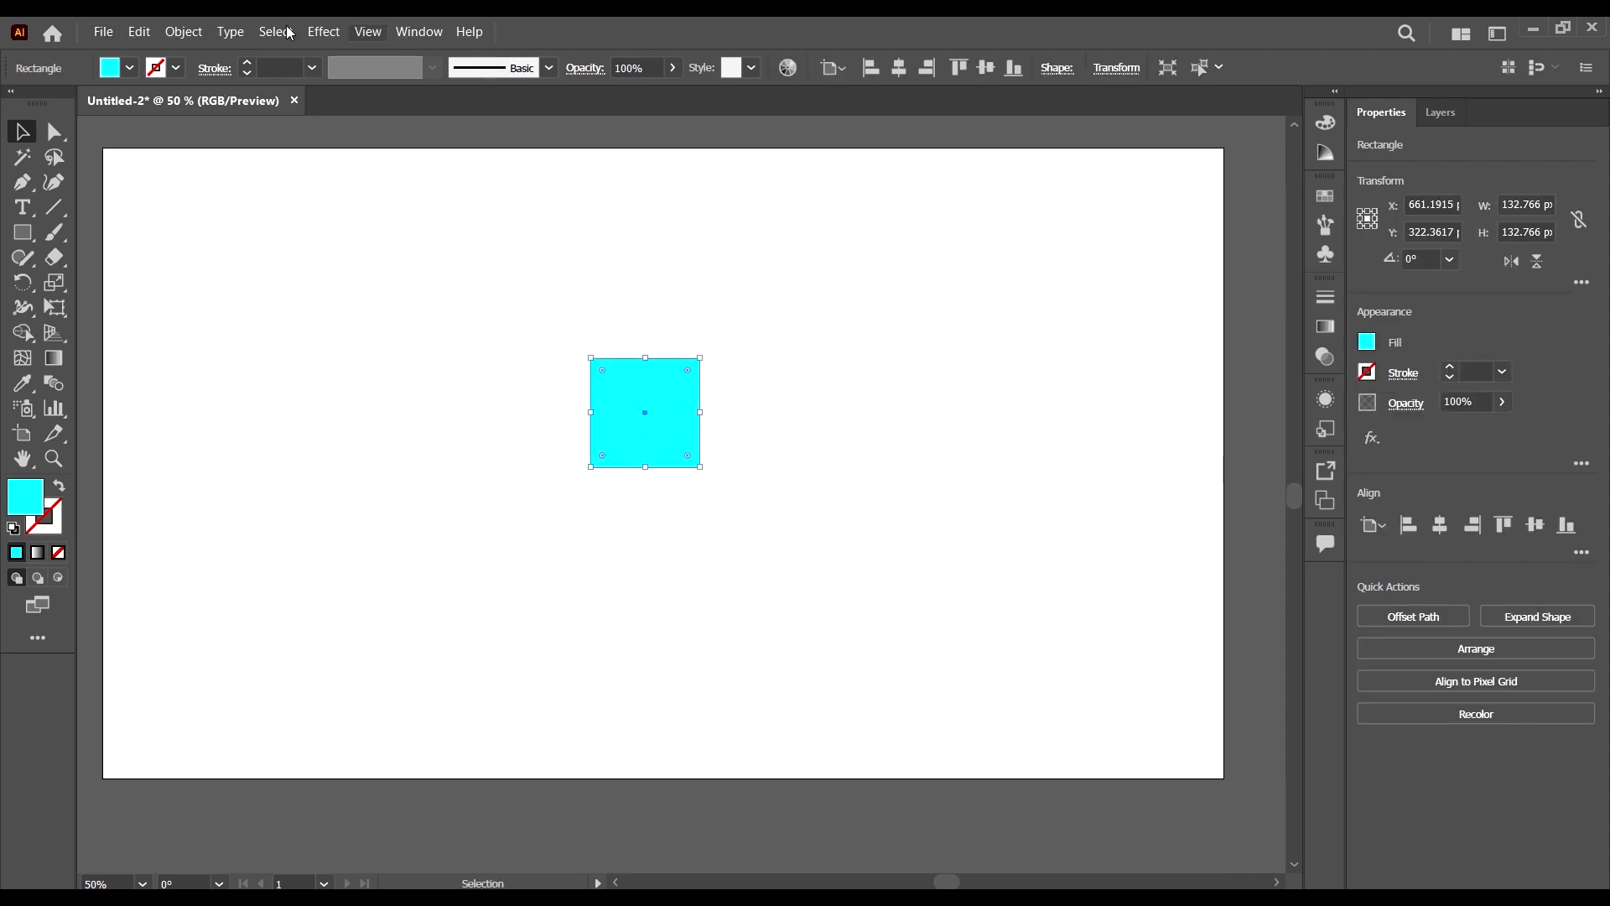
pyautogui.click(323, 31)
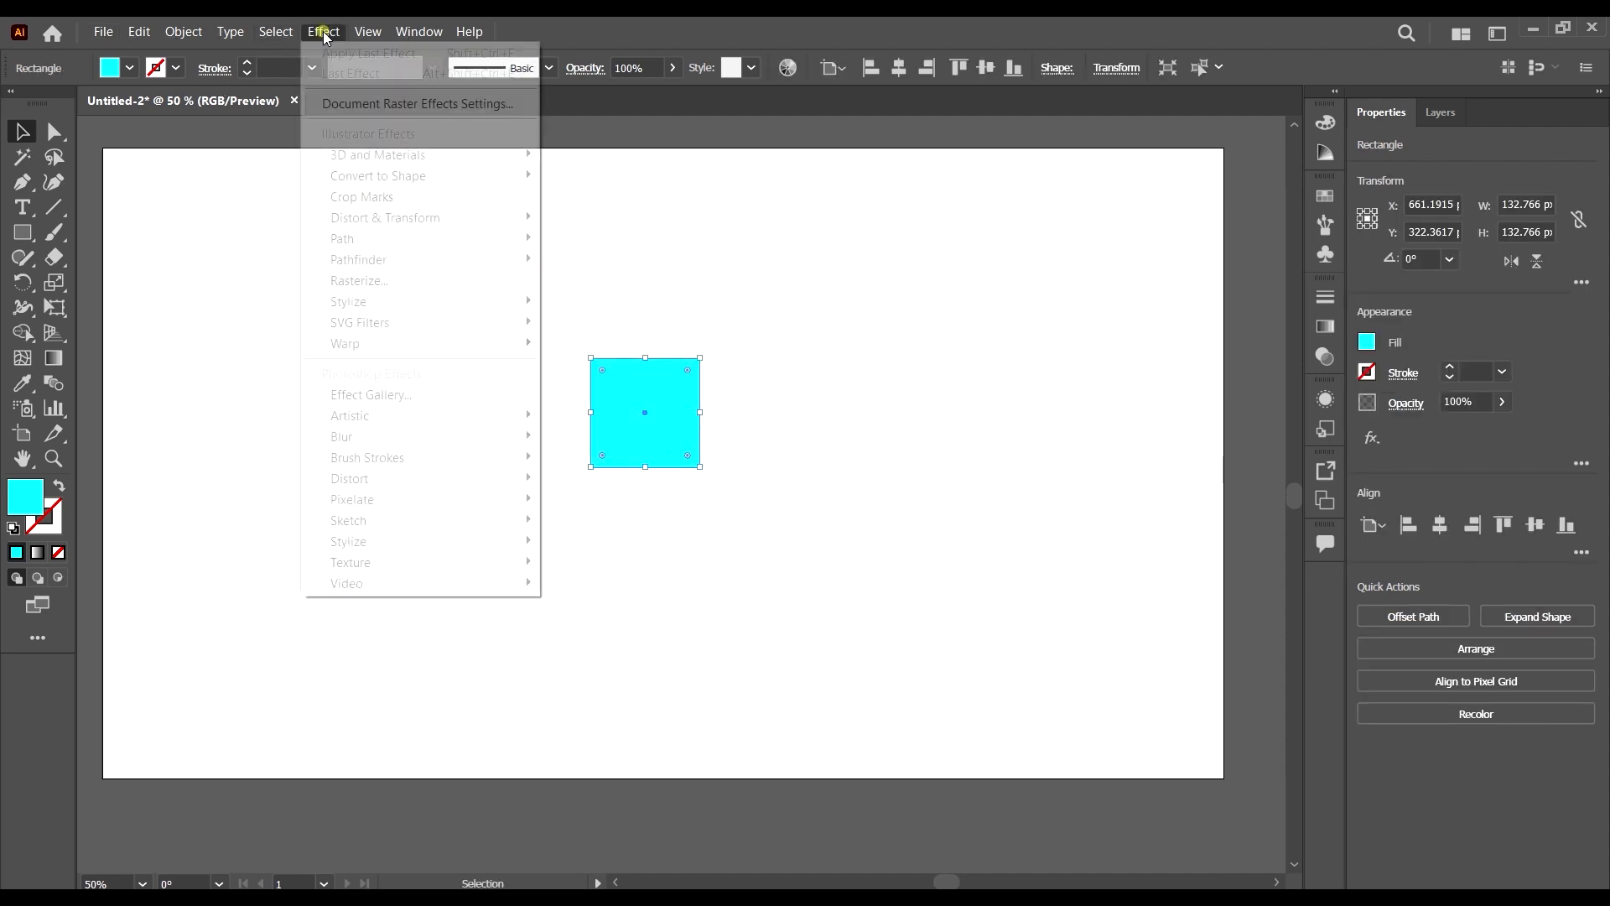
pyautogui.click(432, 154)
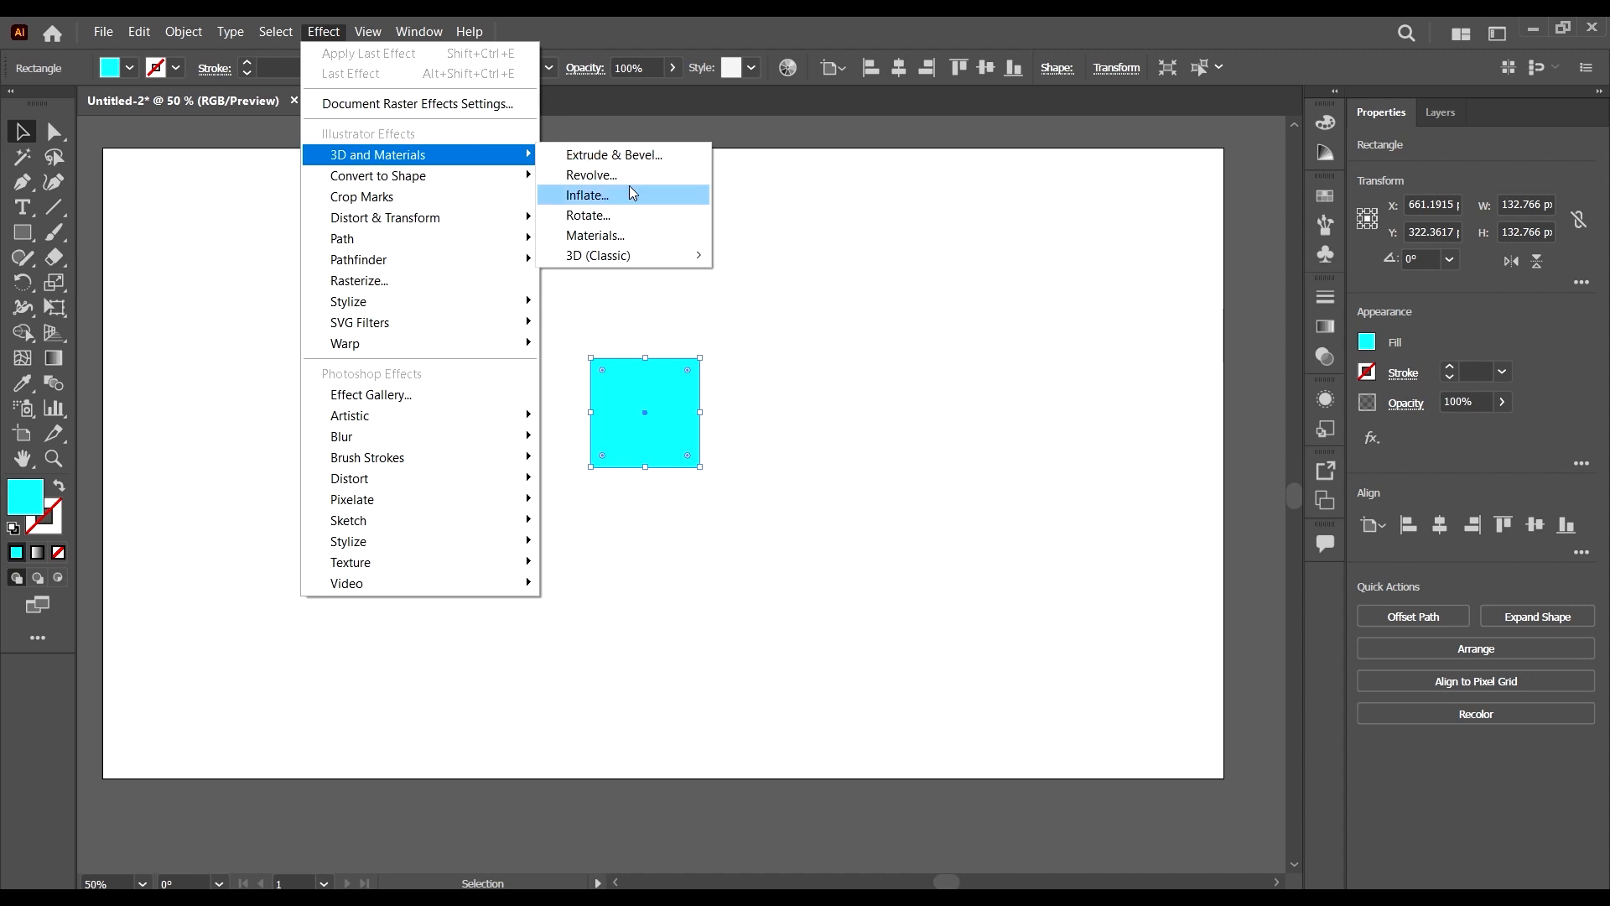
pyautogui.click(835, 262)
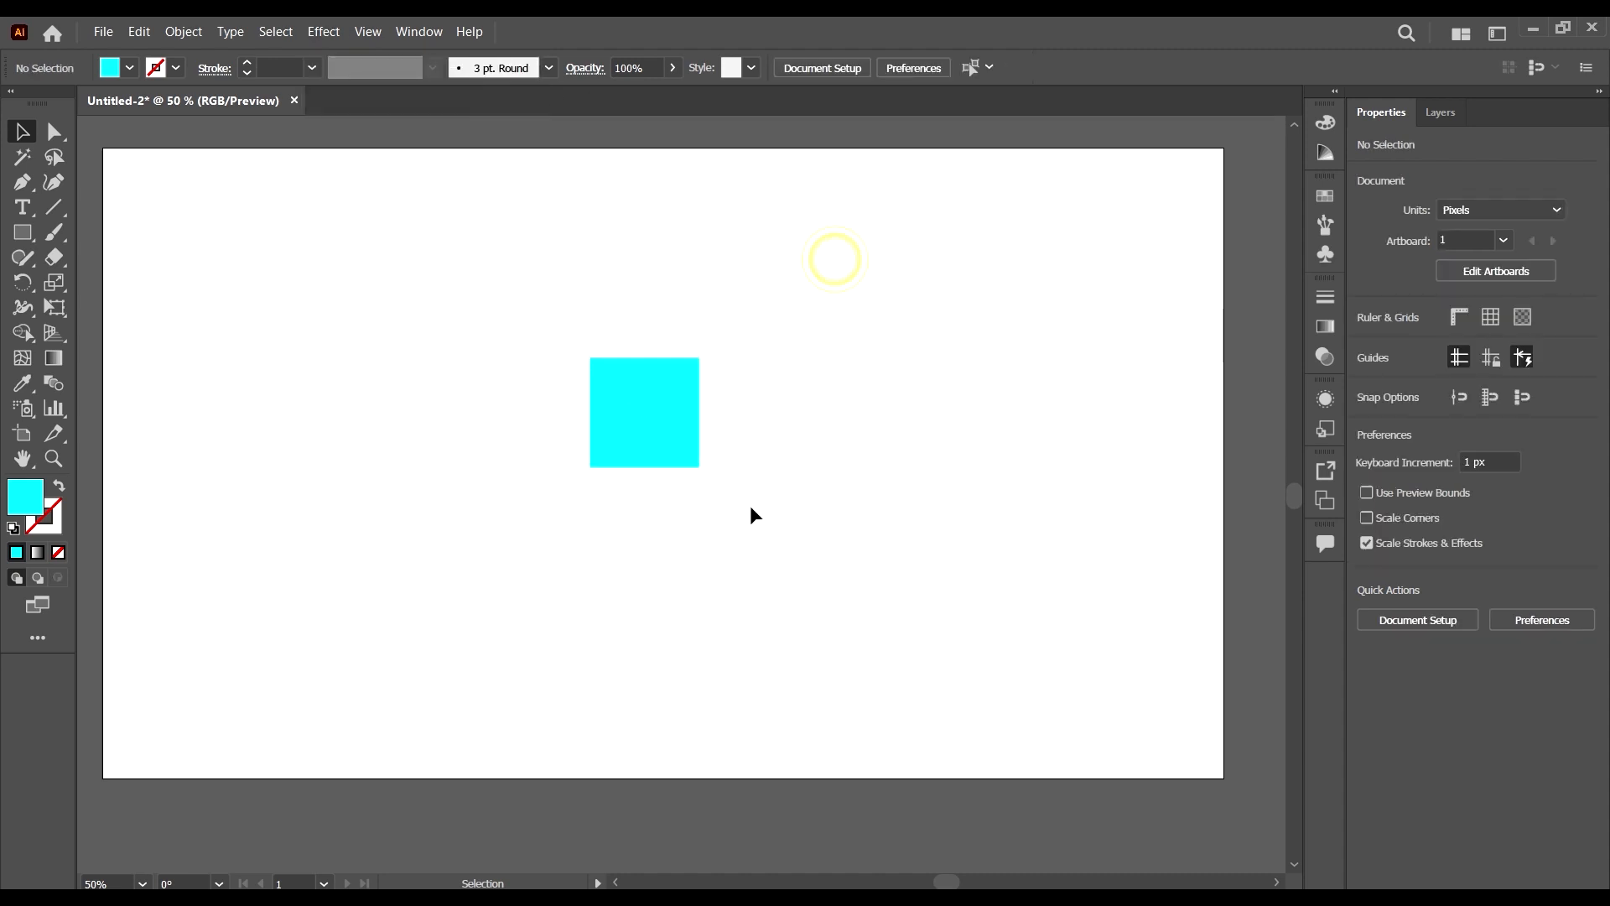
# - Open the 3D and Materials panel and place it over the artboard's right side, clear of the square
pyautogui.click(426, 32)
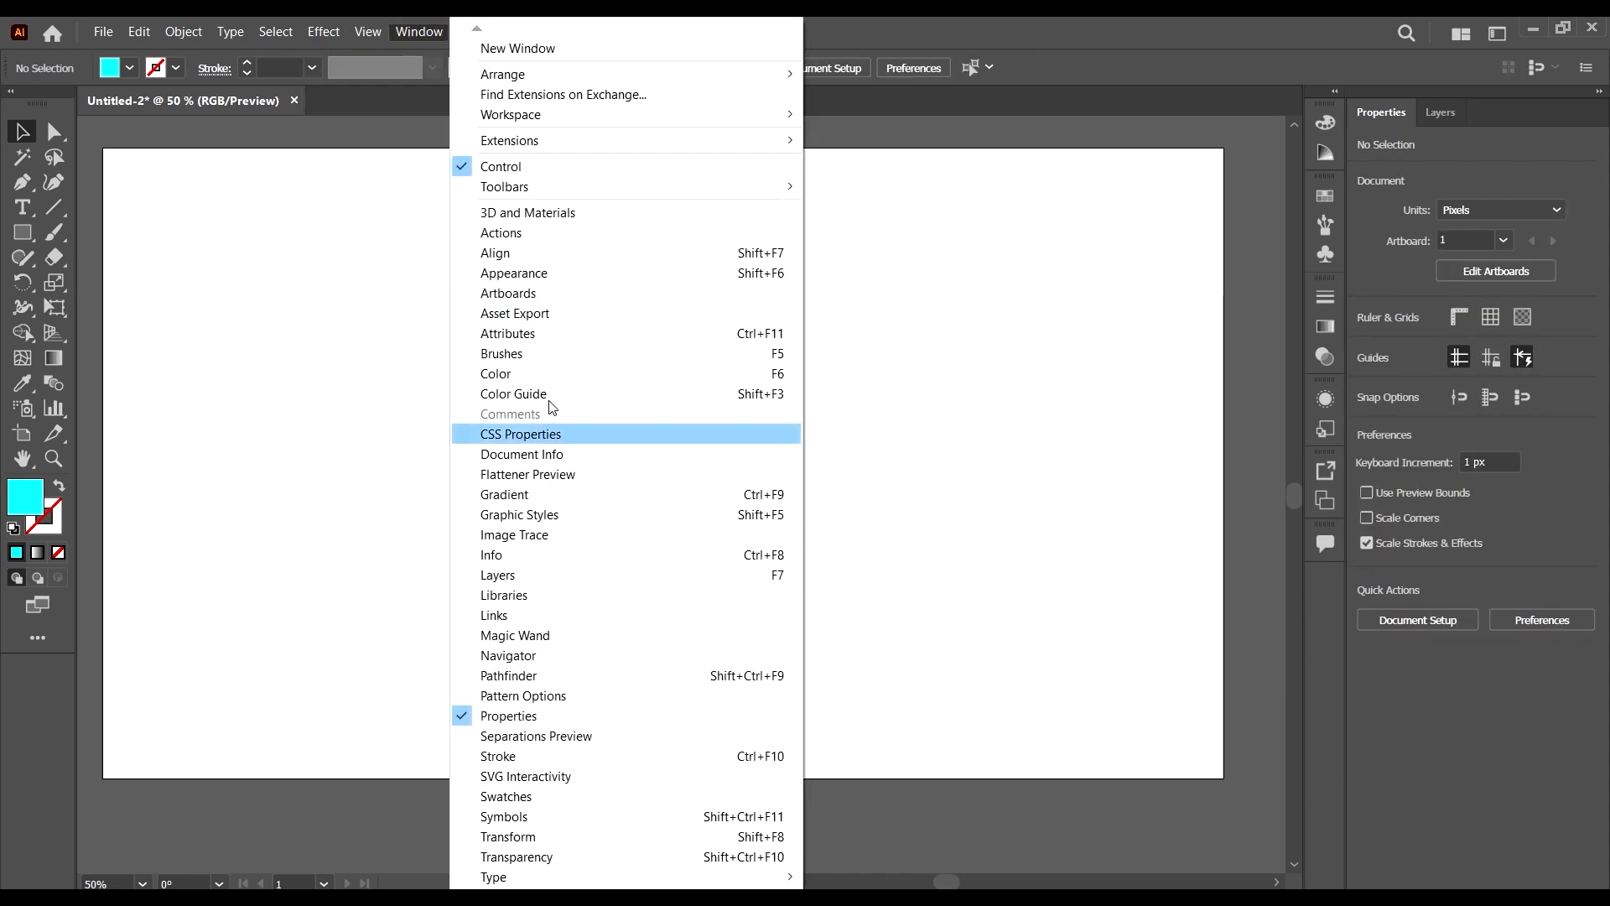
pyautogui.click(546, 215)
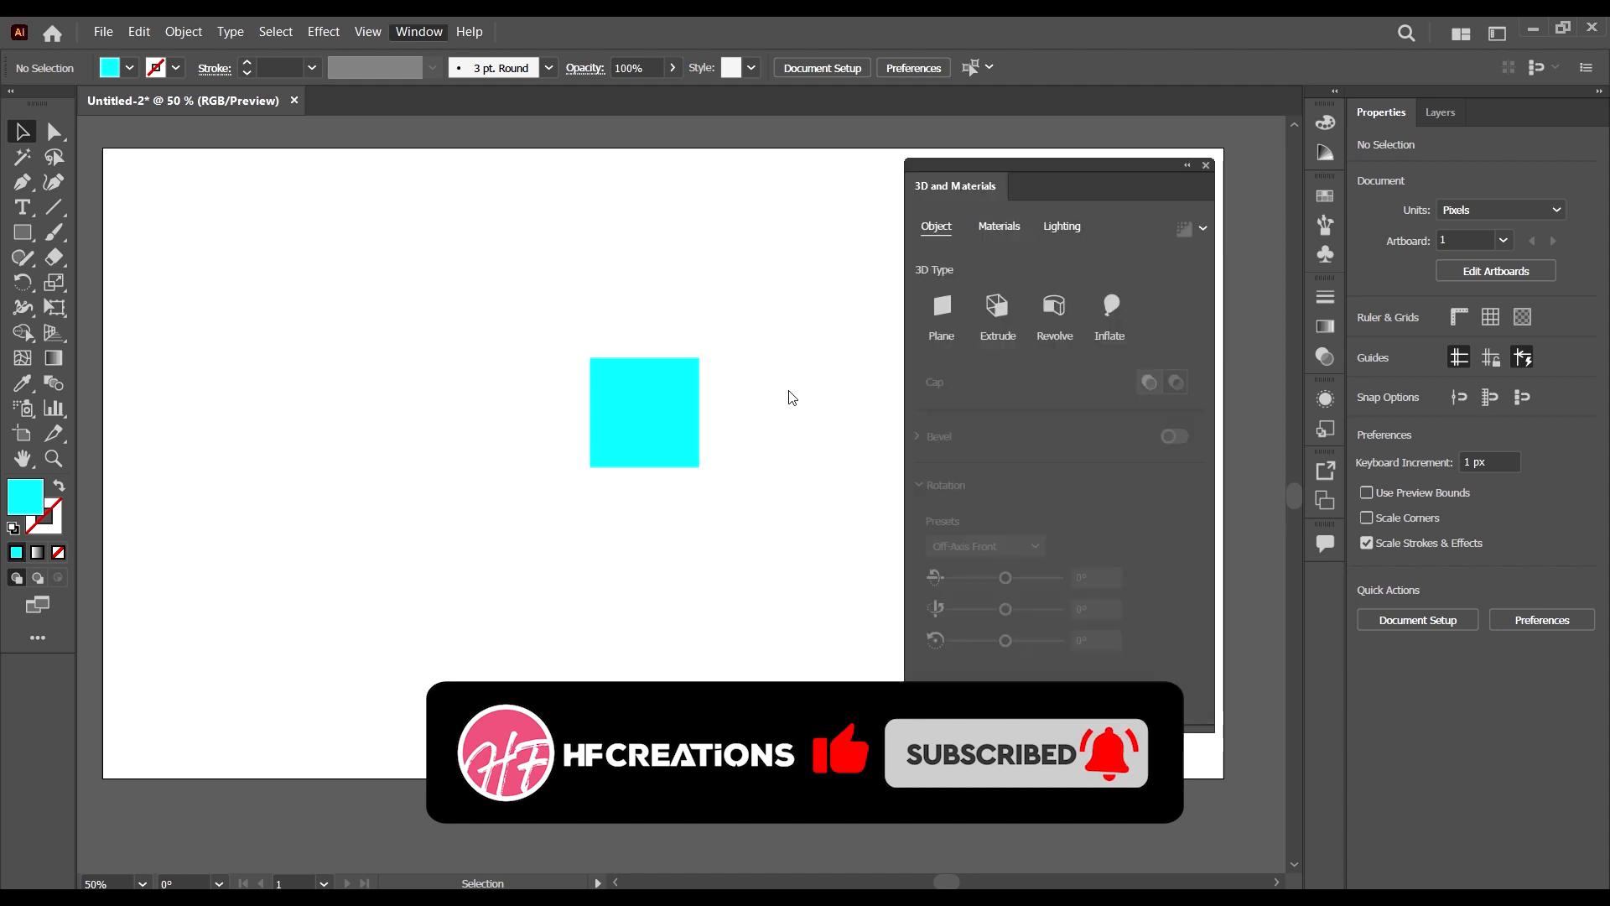
pyautogui.moveTo(1105, 186); pyautogui.dragTo(1130, 179)
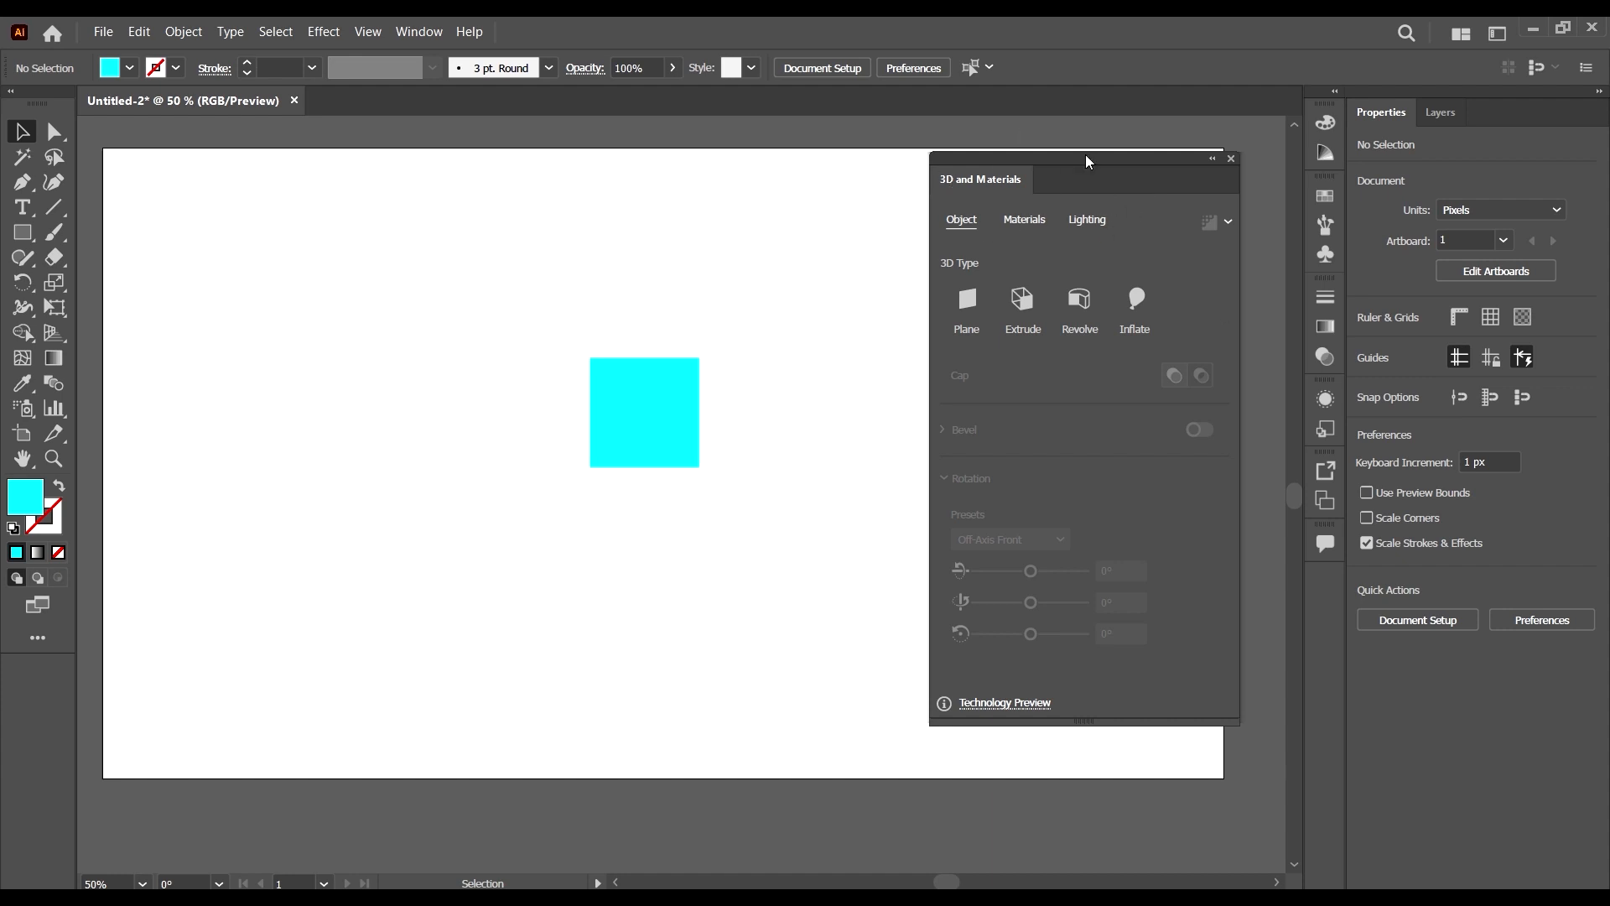
# - Examine the 3D and Materials effects again, including the 3D (Classic) options, without applying any
pyautogui.scroll(-1, 755, 503)
pyautogui.scroll(3, 665, 457)
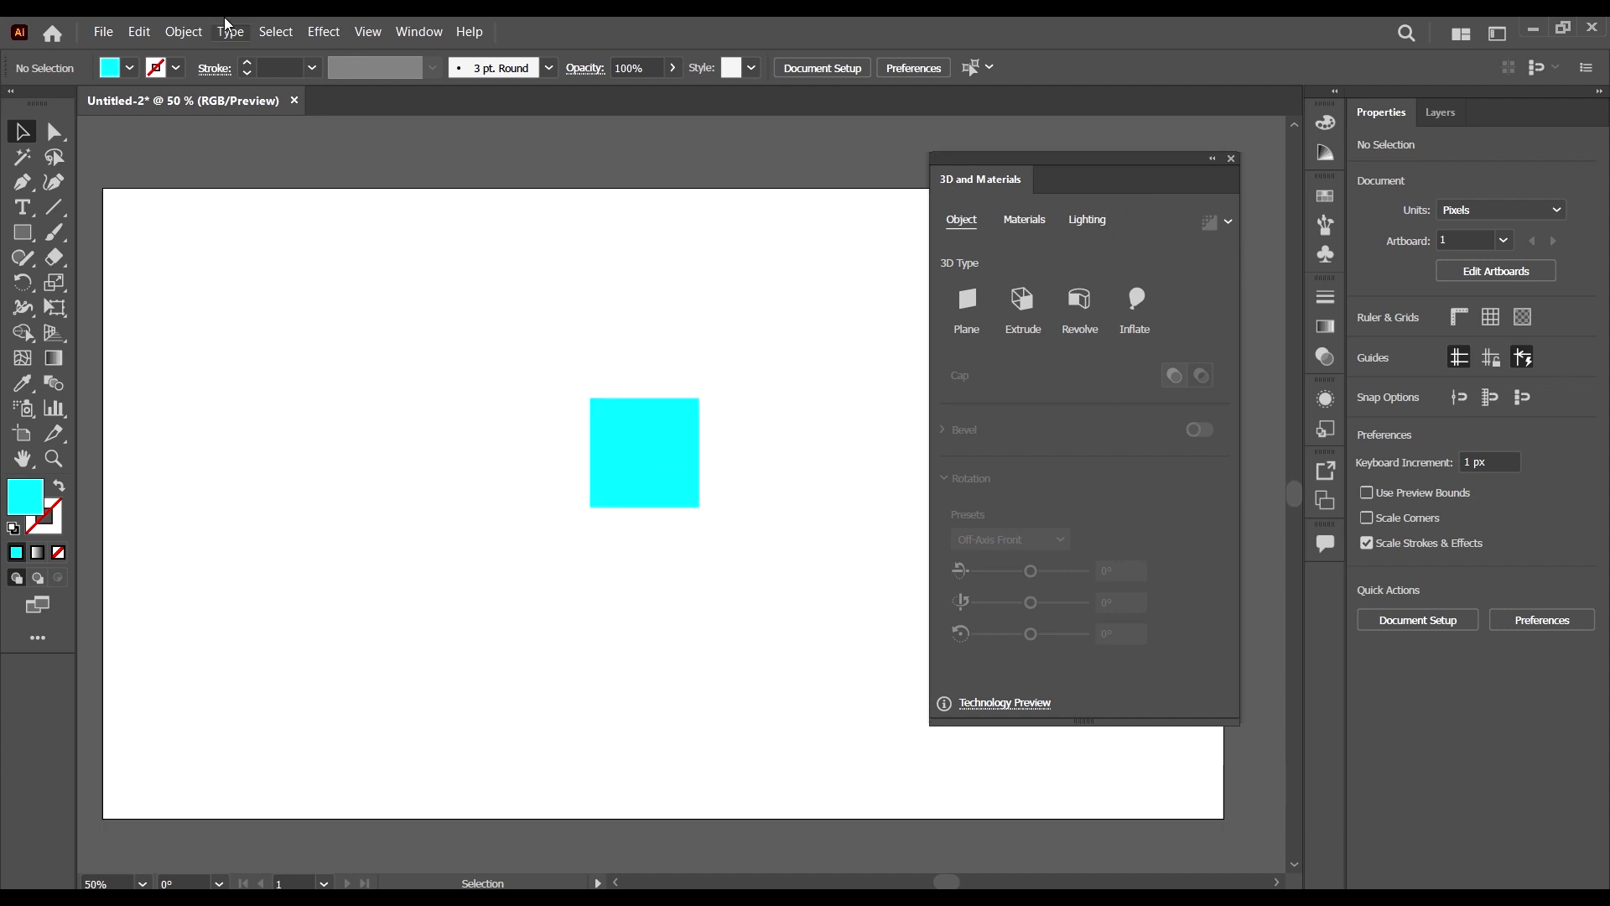
pyautogui.click(318, 34)
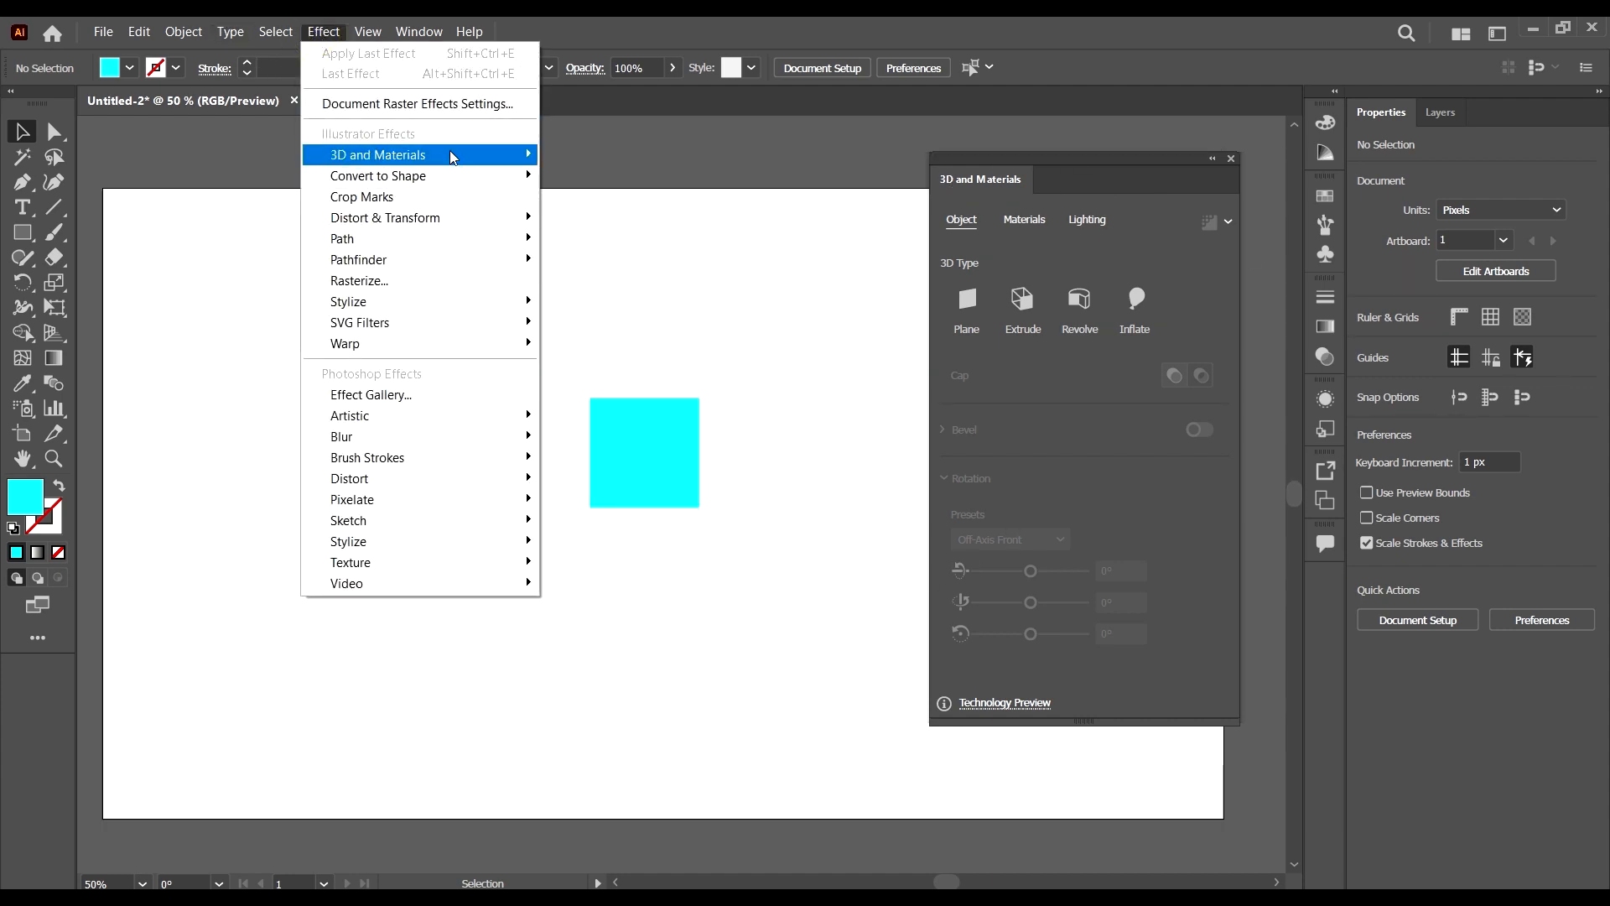
pyautogui.moveTo(452, 157)
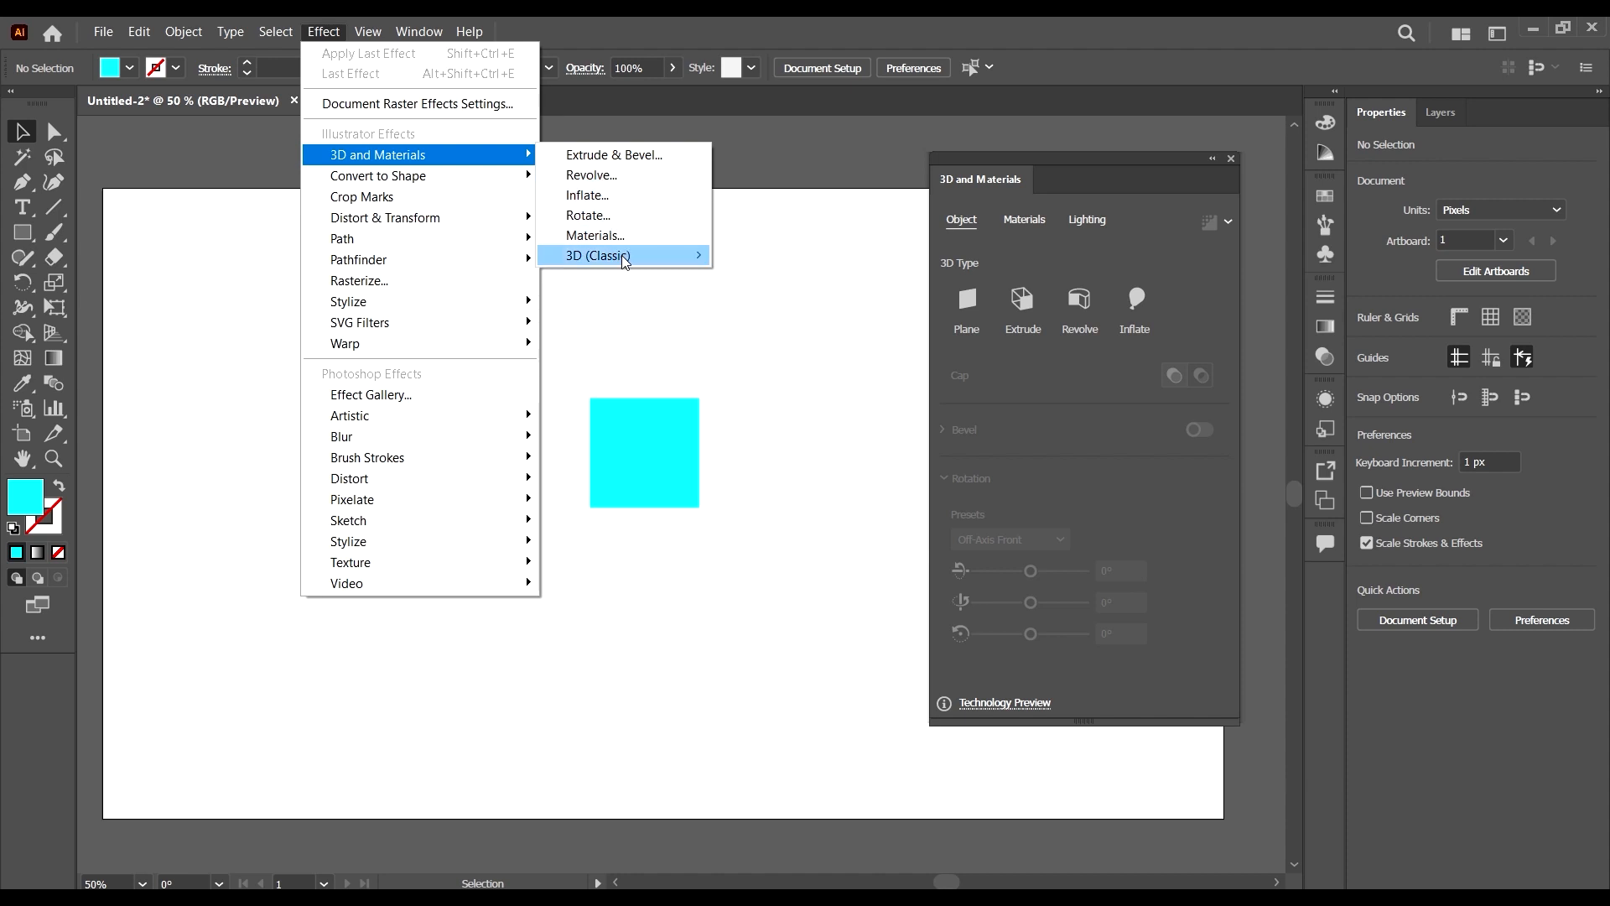
pyautogui.moveTo(618, 263)
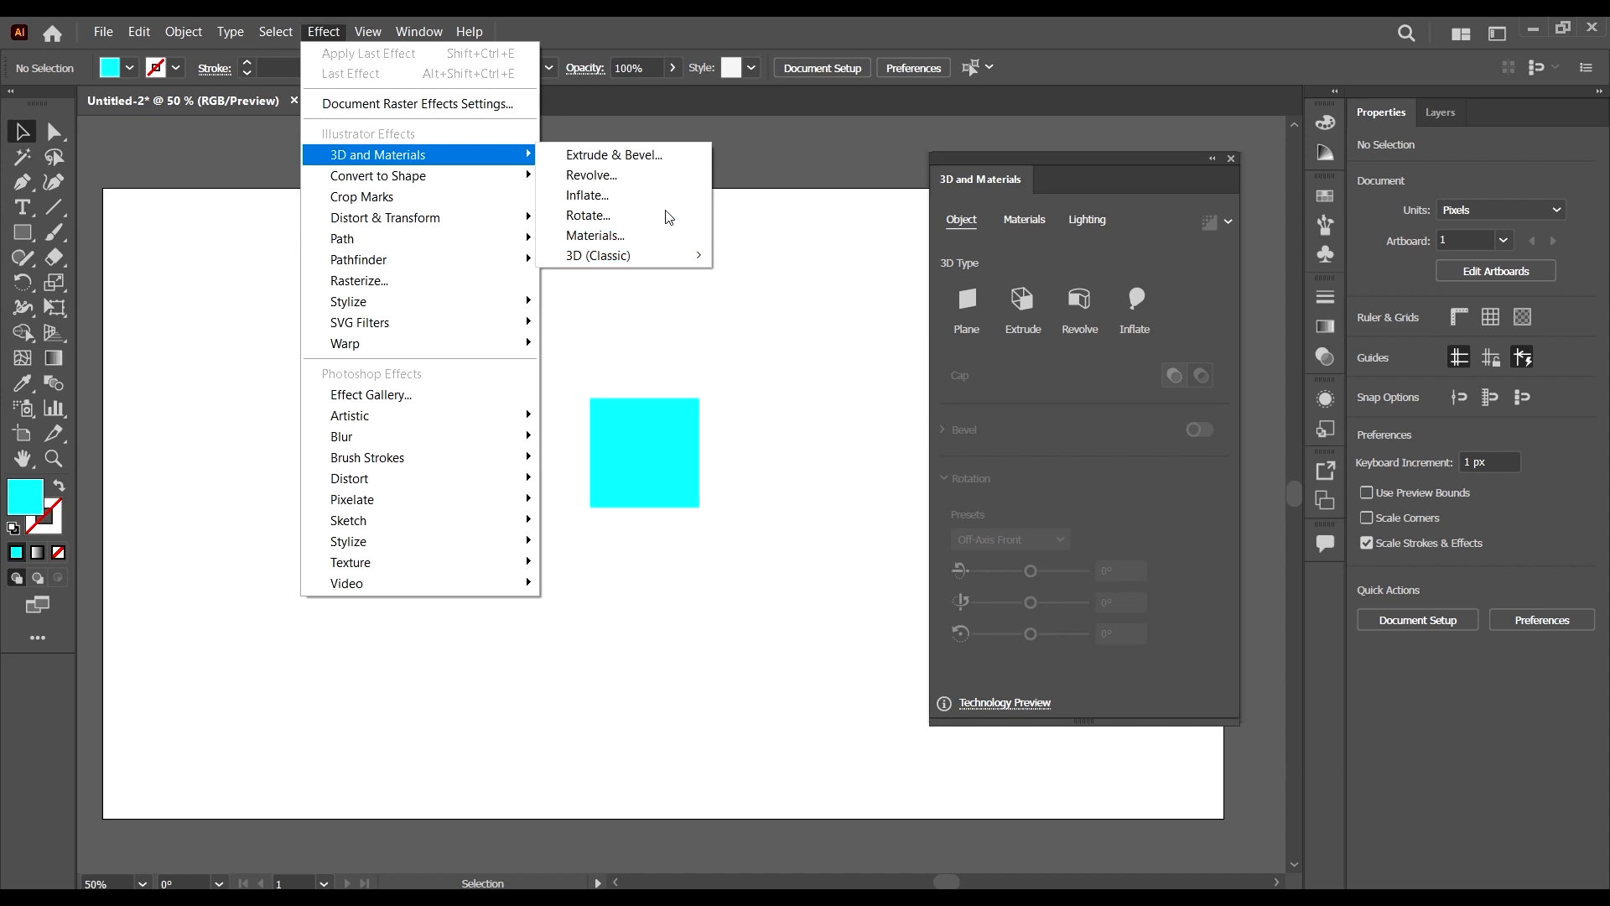
pyautogui.moveTo(679, 265)
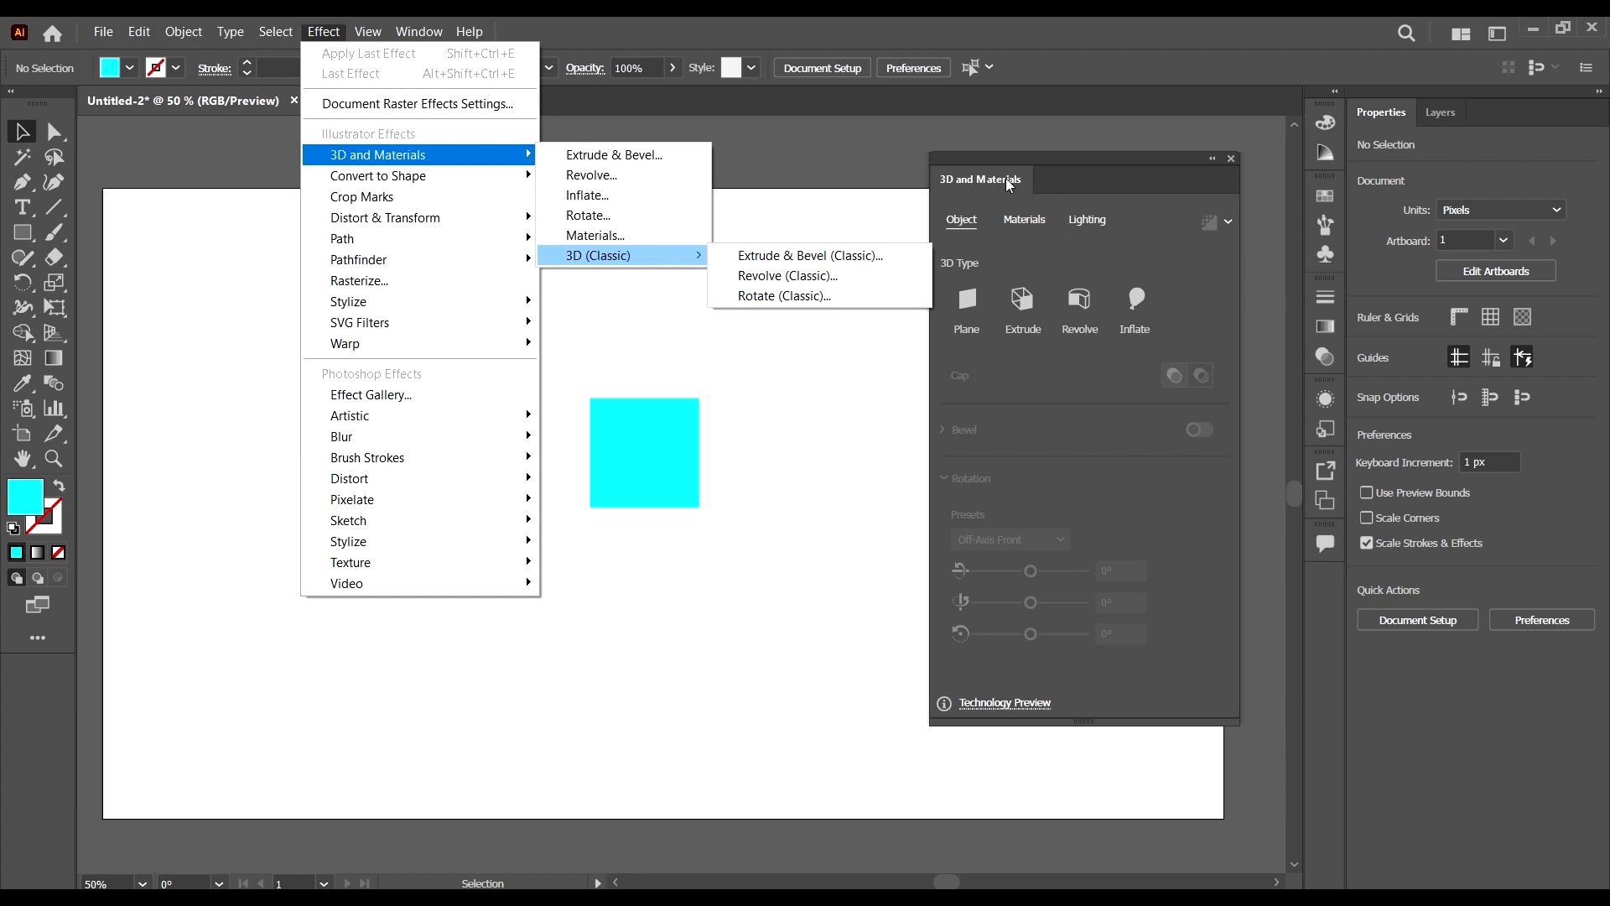
pyautogui.click(772, 512)
# - Move the cyan square to the left part of the artboard, centred at about X 274 px
pyautogui.click(639, 408)
pyautogui.hscroll(1, 701, 481)
pyautogui.hscroll(-2, 678, 454)
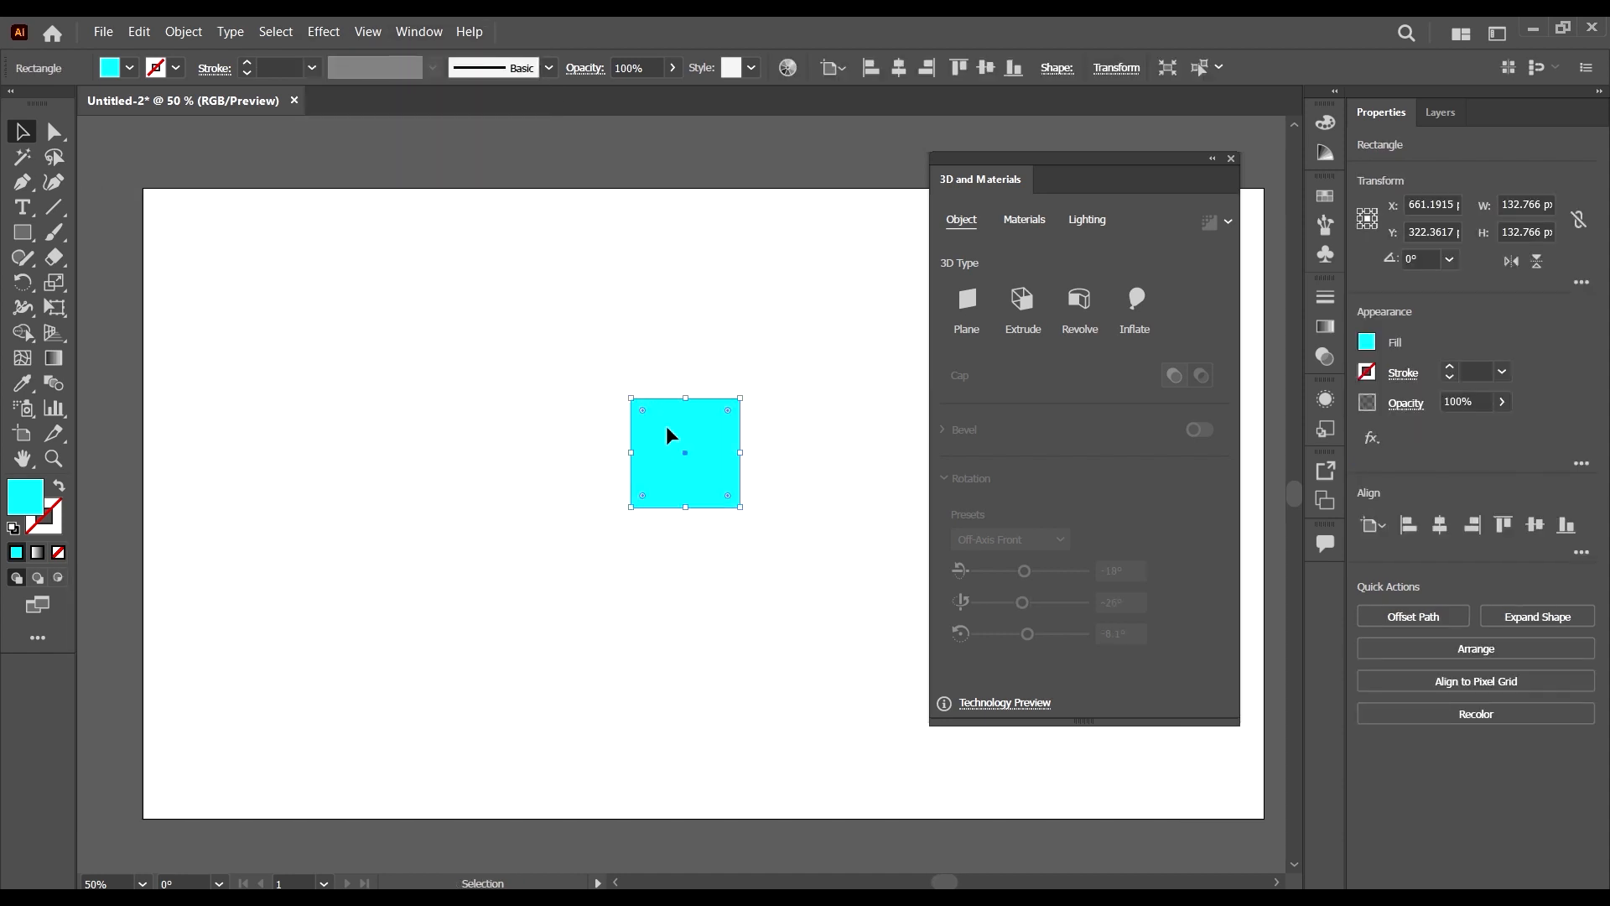
pyautogui.moveTo(670, 432); pyautogui.dragTo(385, 451)
pyautogui.hotkey('ctrl', '-')
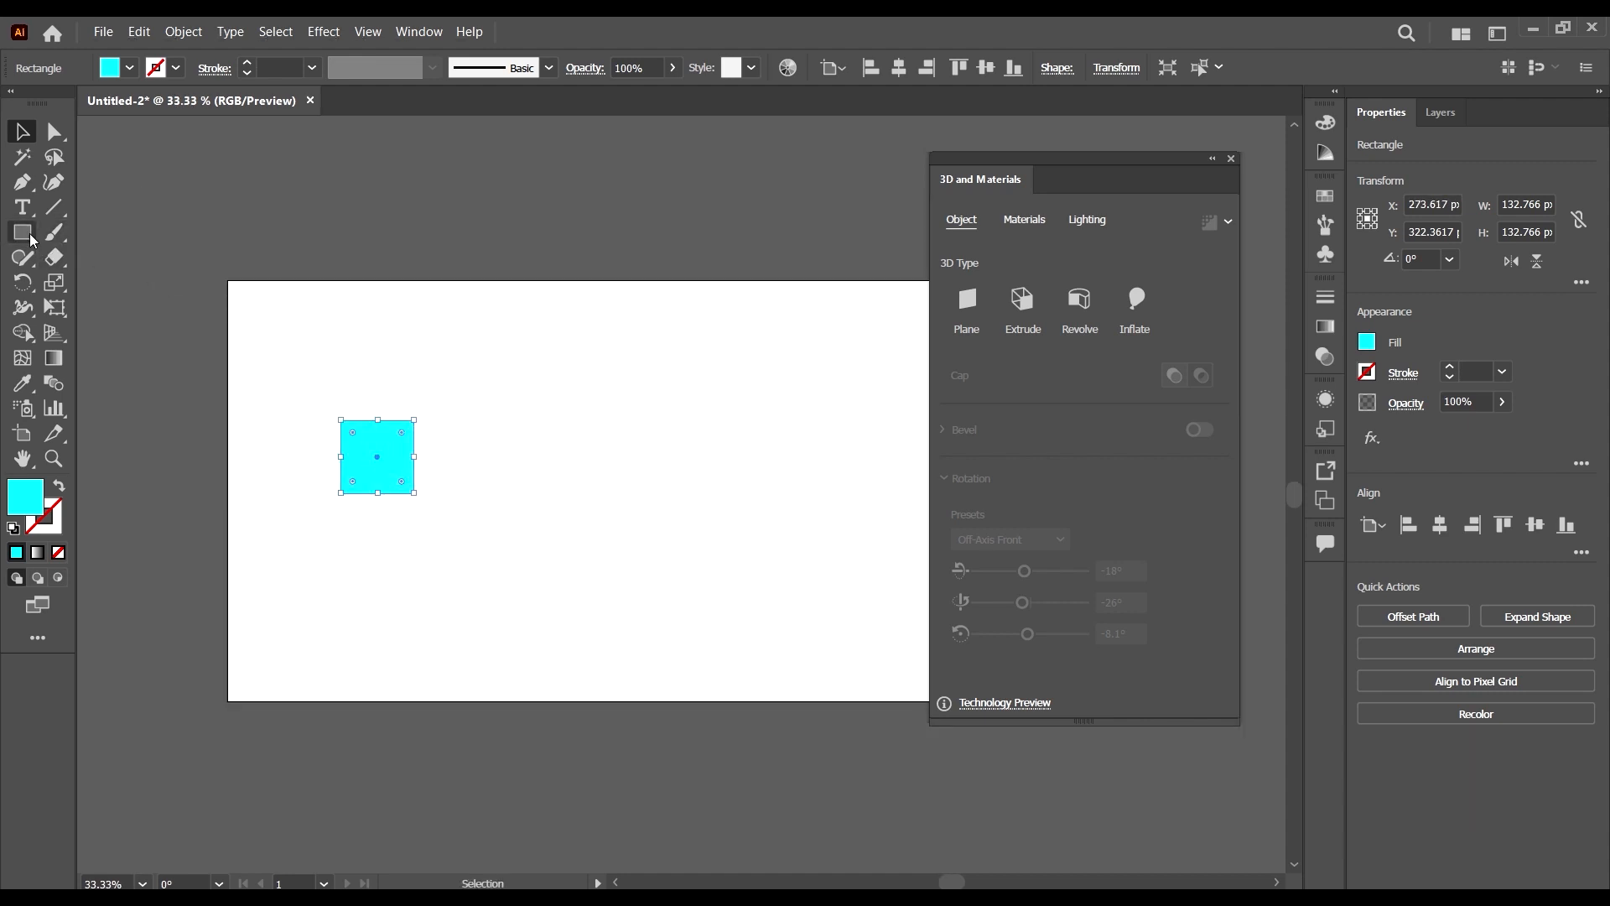
# - Draw a closed, slanted L-shaped profile about 207 by 128 px with the Pen tool, and position it right of the square
pyautogui.click(23, 182)
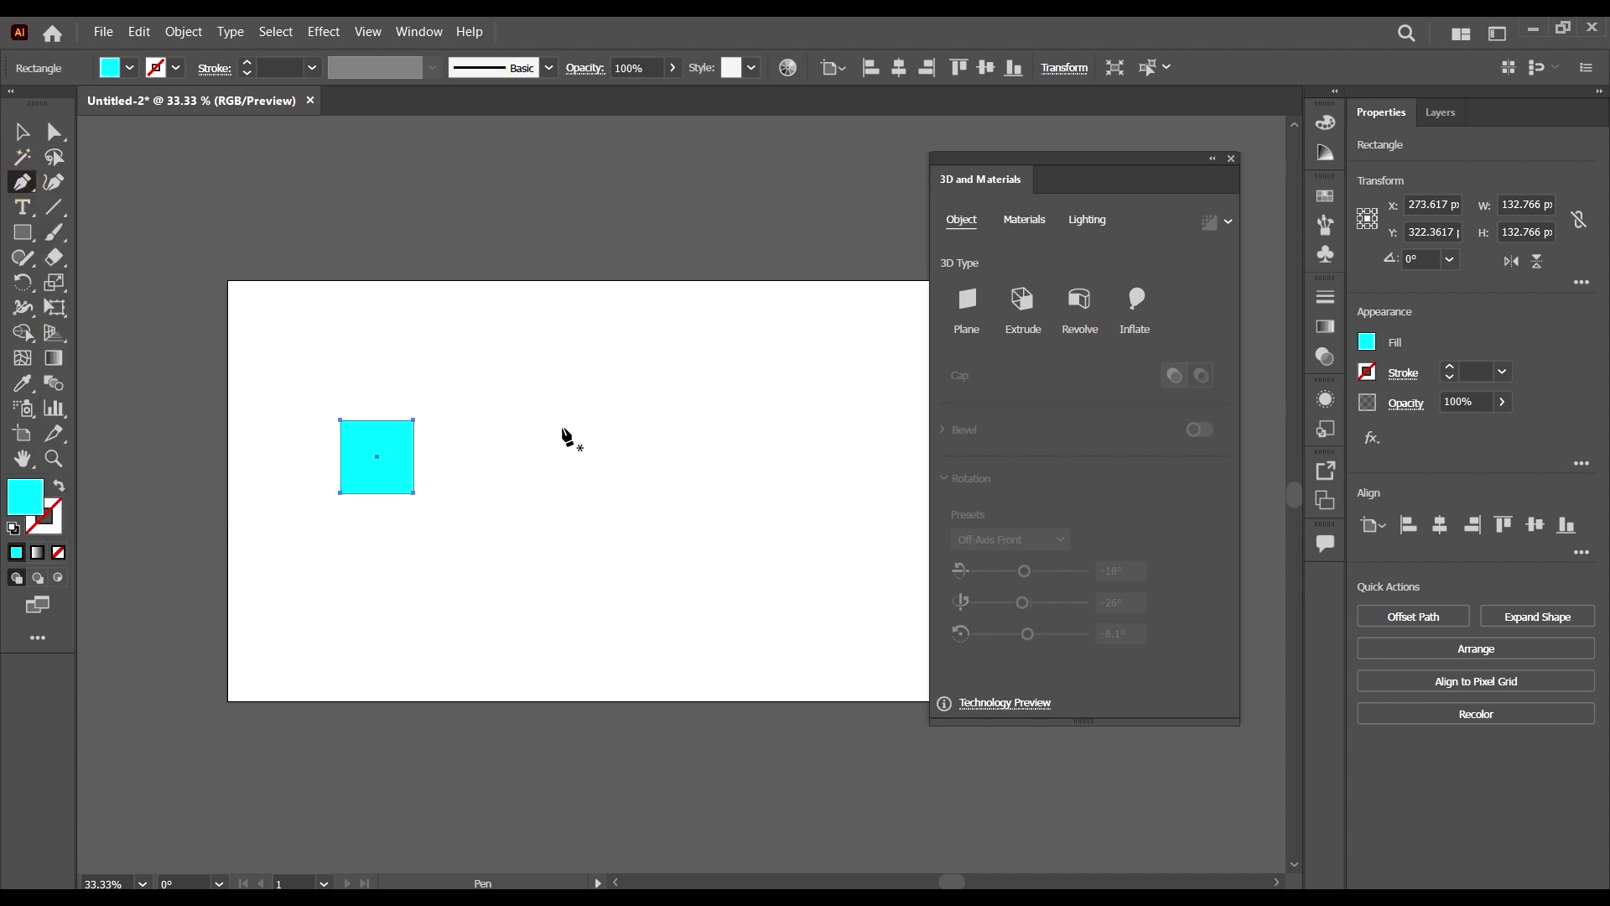
pyautogui.click(626, 420)
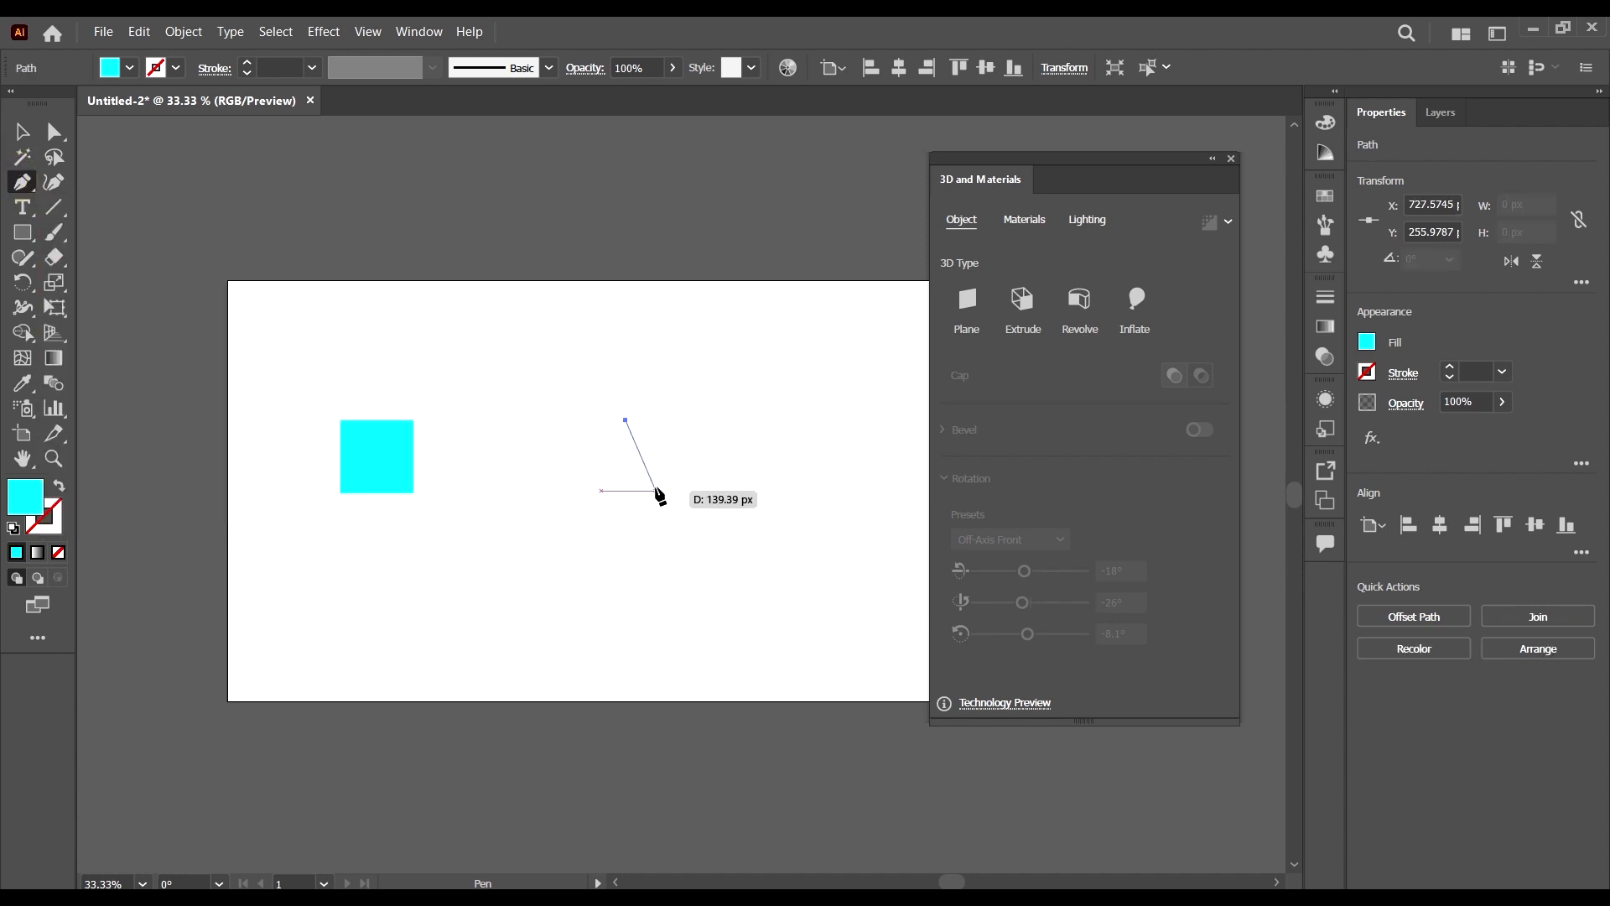
pyautogui.click(653, 489)
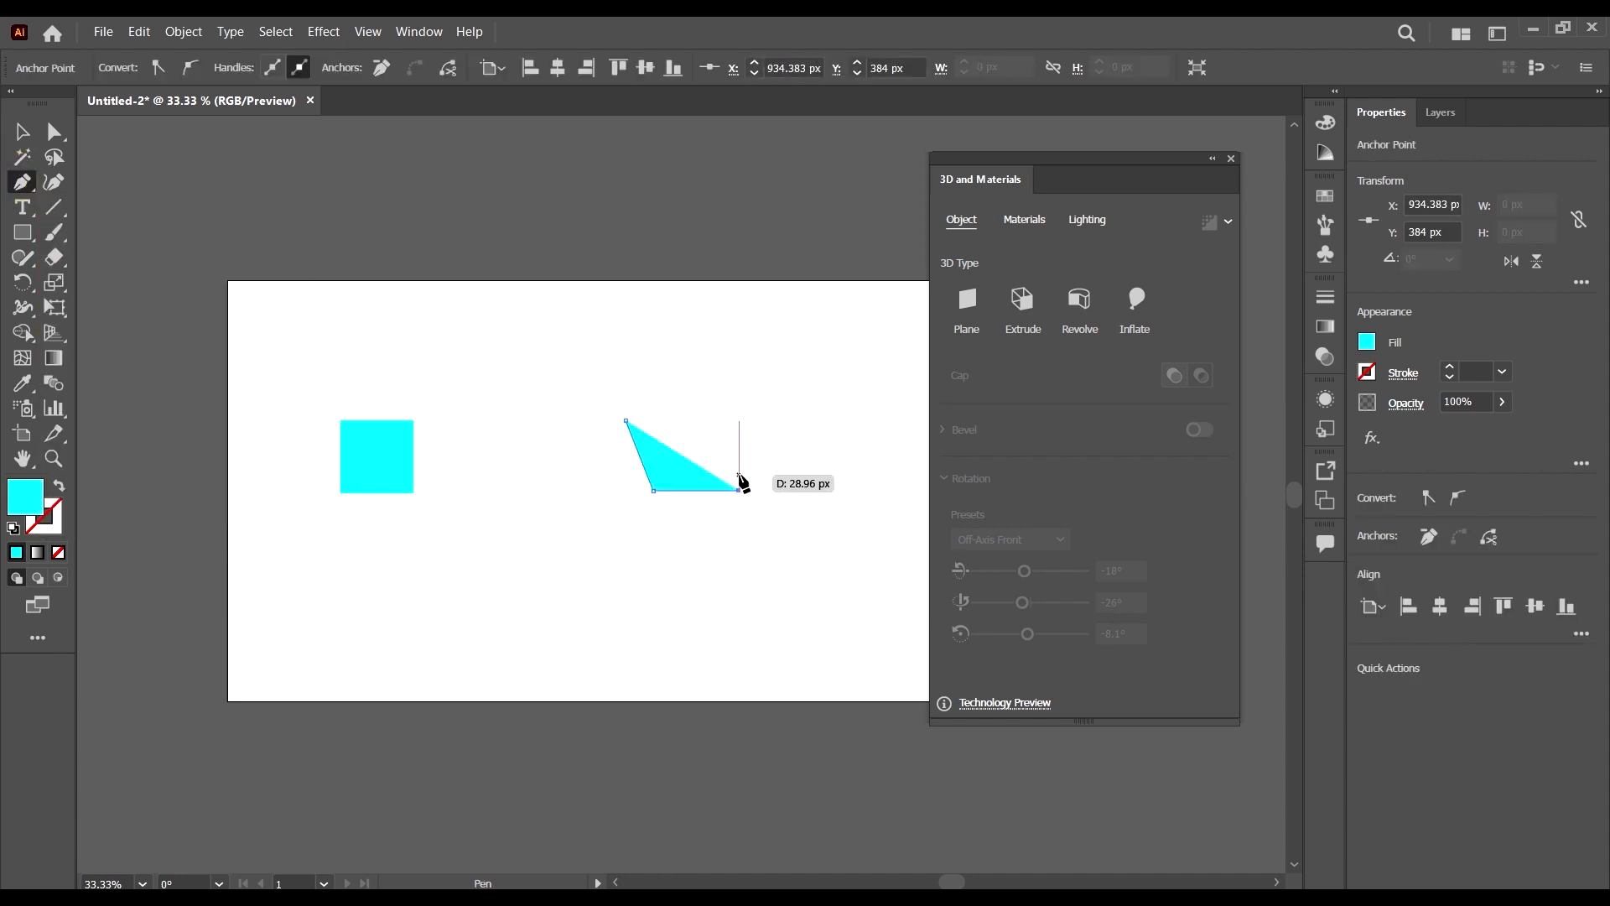
pyautogui.click(738, 475)
pyautogui.click(670, 475)
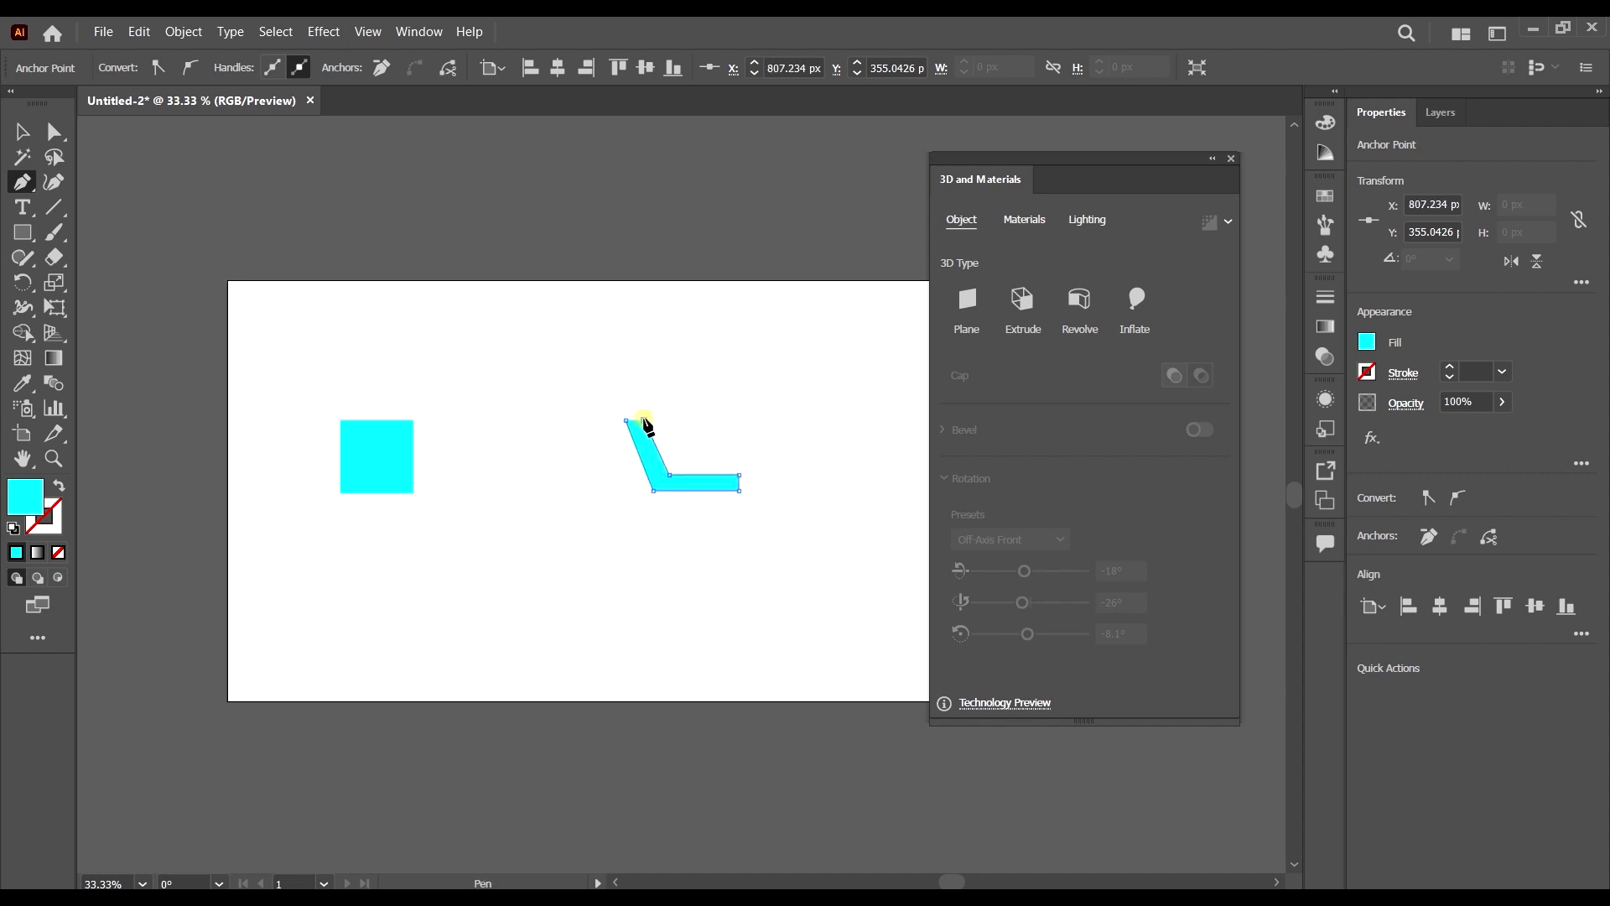
pyautogui.click(644, 419)
pyautogui.click(627, 420)
pyautogui.press('v')
pyautogui.click(753, 381)
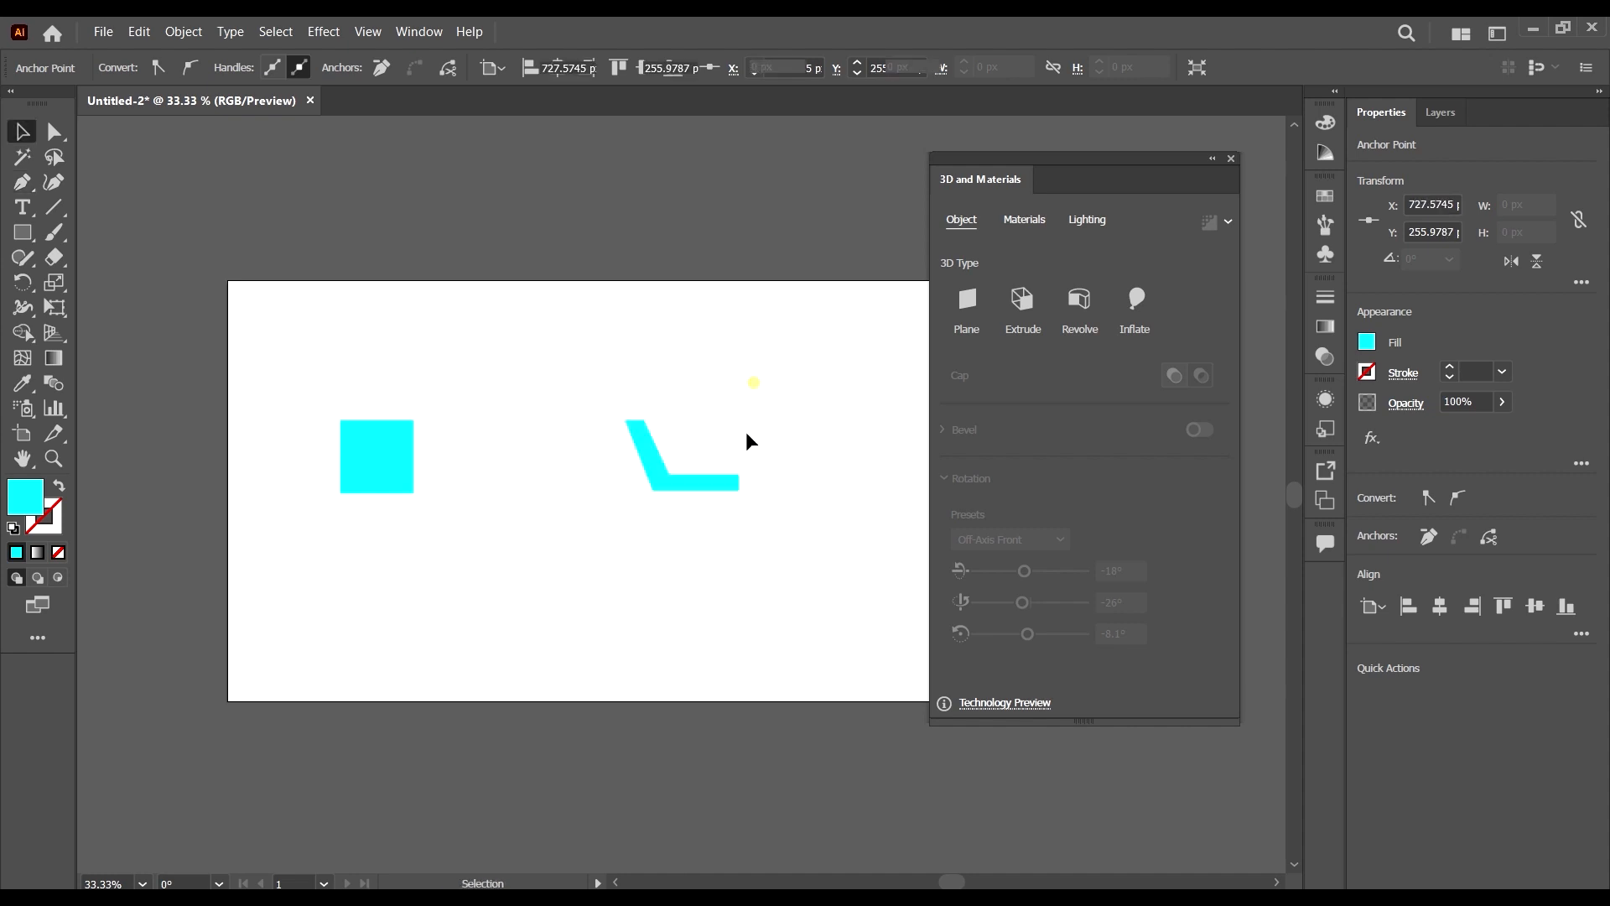
pyautogui.moveTo(676, 481)
pyautogui.mouseDown()
pyautogui.moveTo(574, 488)
pyautogui.moveTo(694, 488)
pyautogui.mouseUp()
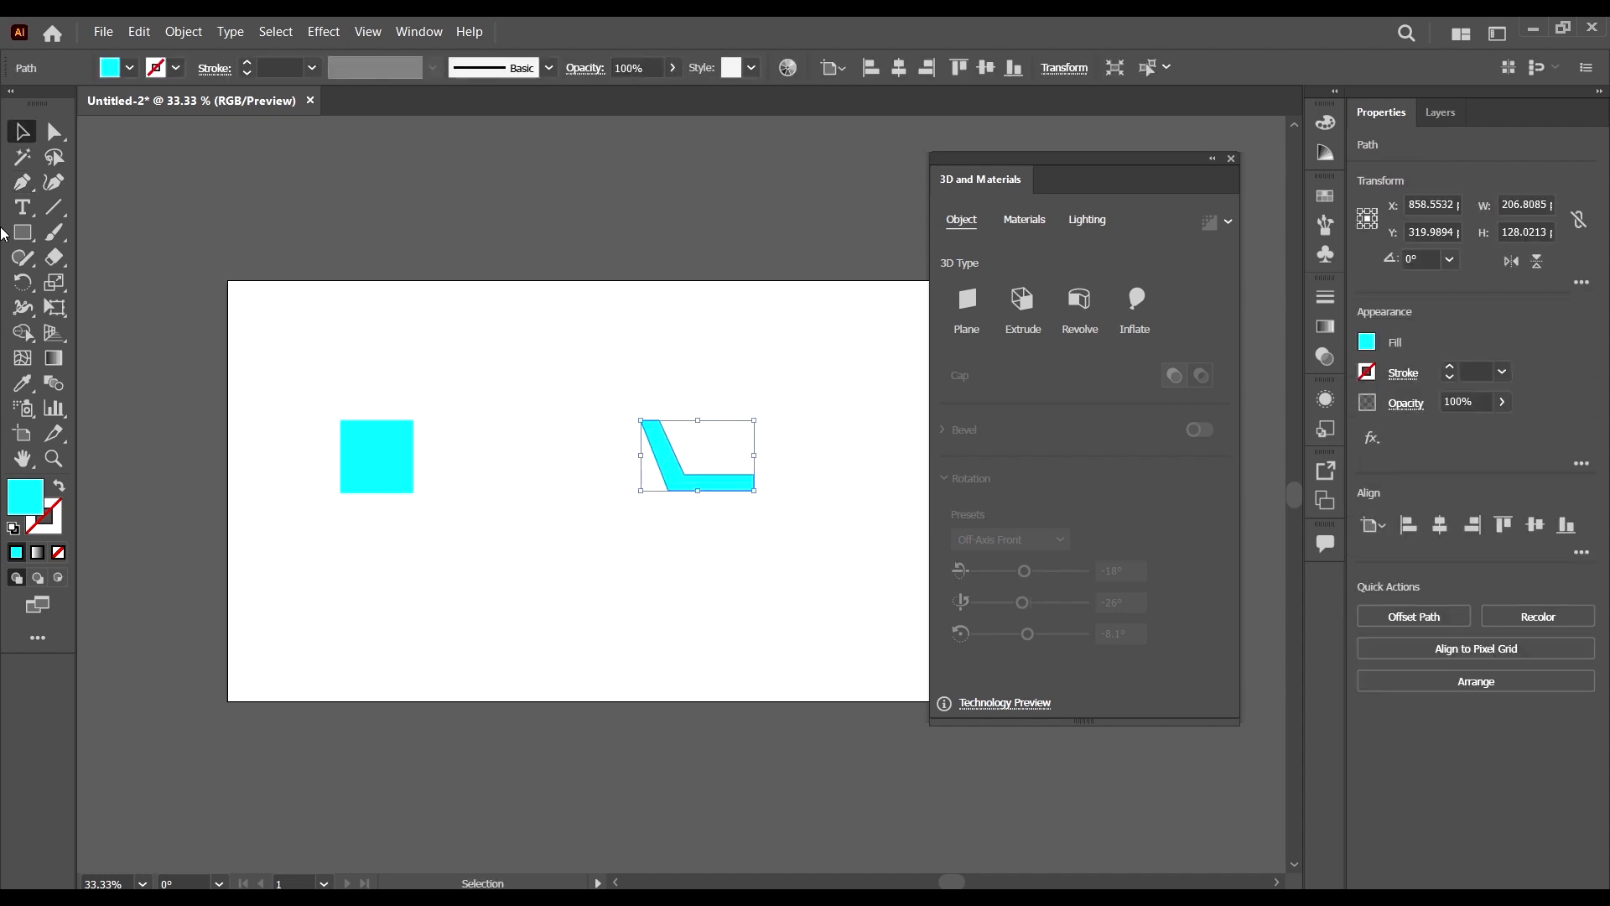
# - Draw a circle about 132 px wide between the square and the L-shaped profile, and shift the profile further right
pyautogui.click(25, 230)
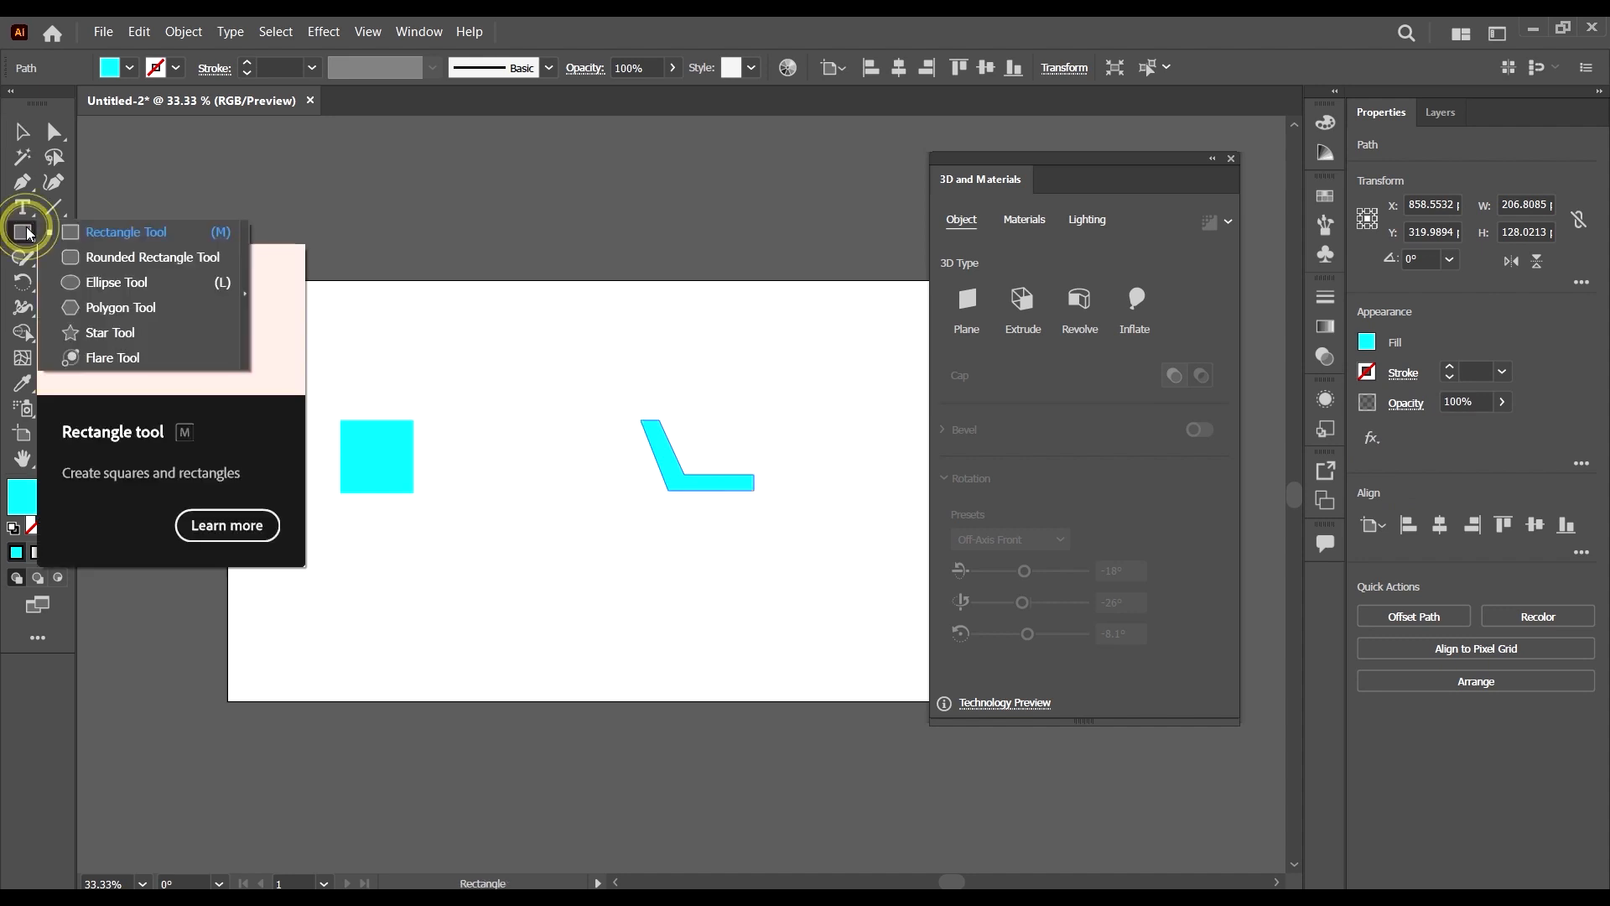
pyautogui.click(103, 282)
pyautogui.moveTo(500, 428); pyautogui.dragTo(579, 475)
pyautogui.press('v')
pyautogui.moveTo(712, 486); pyautogui.dragTo(798, 486)
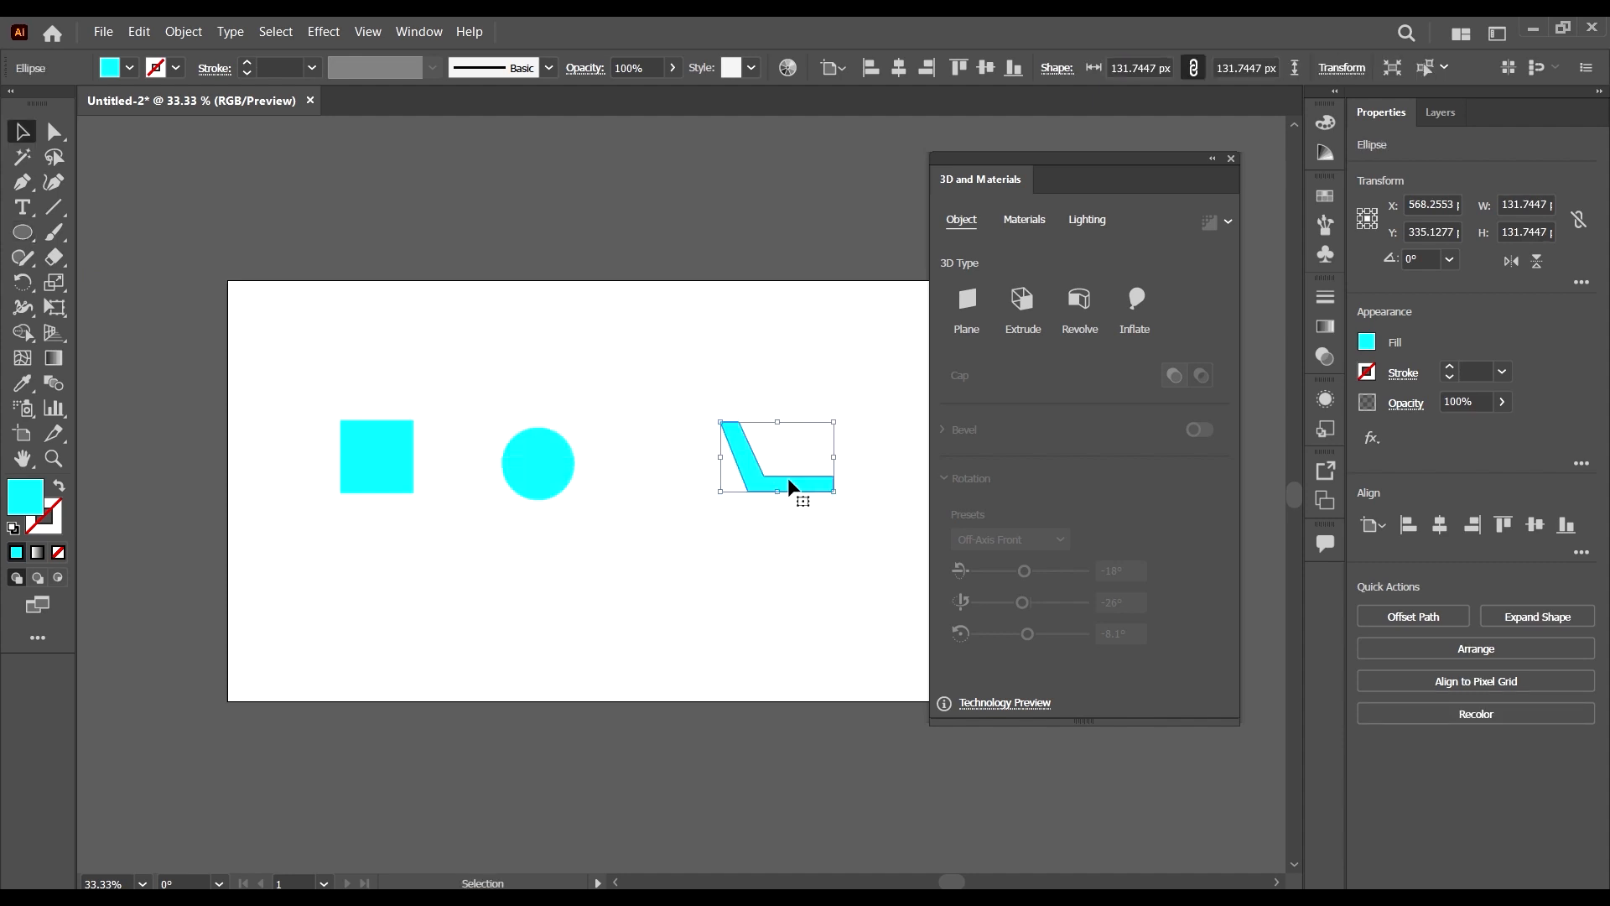
# - Duplicate the circle to its right and cover the copy's left half with a rectangle about 182 px tall
pyautogui.moveTo(564, 461); pyautogui.dragTo(660, 461)
pyautogui.scroll(2, 660, 461)
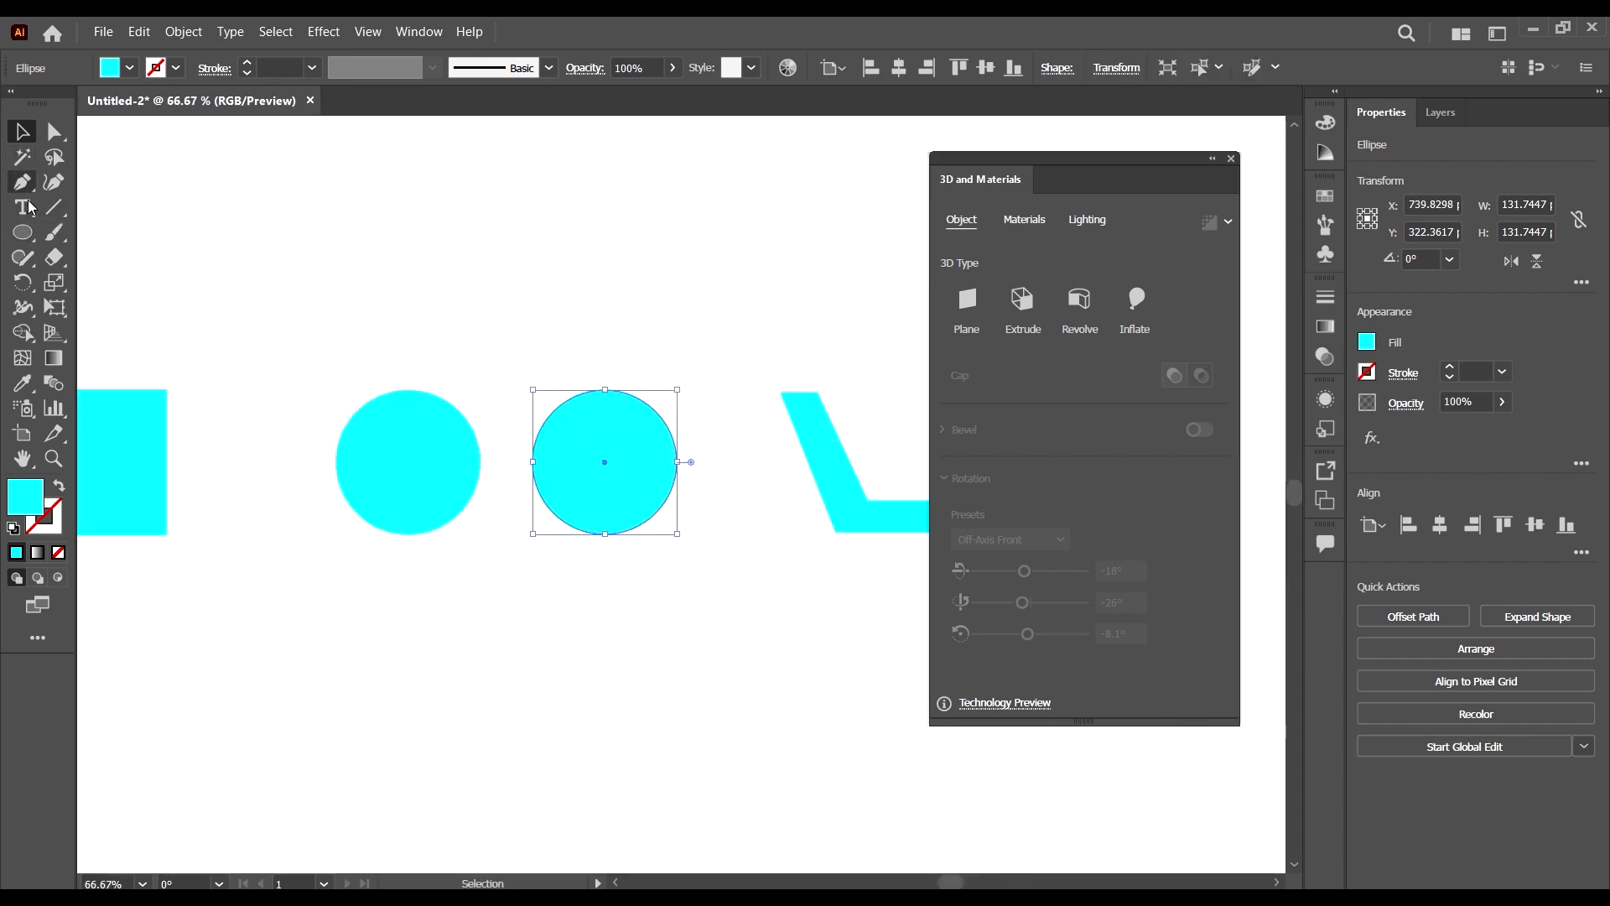
pyautogui.moveTo(28, 239); pyautogui.dragTo(107, 230)
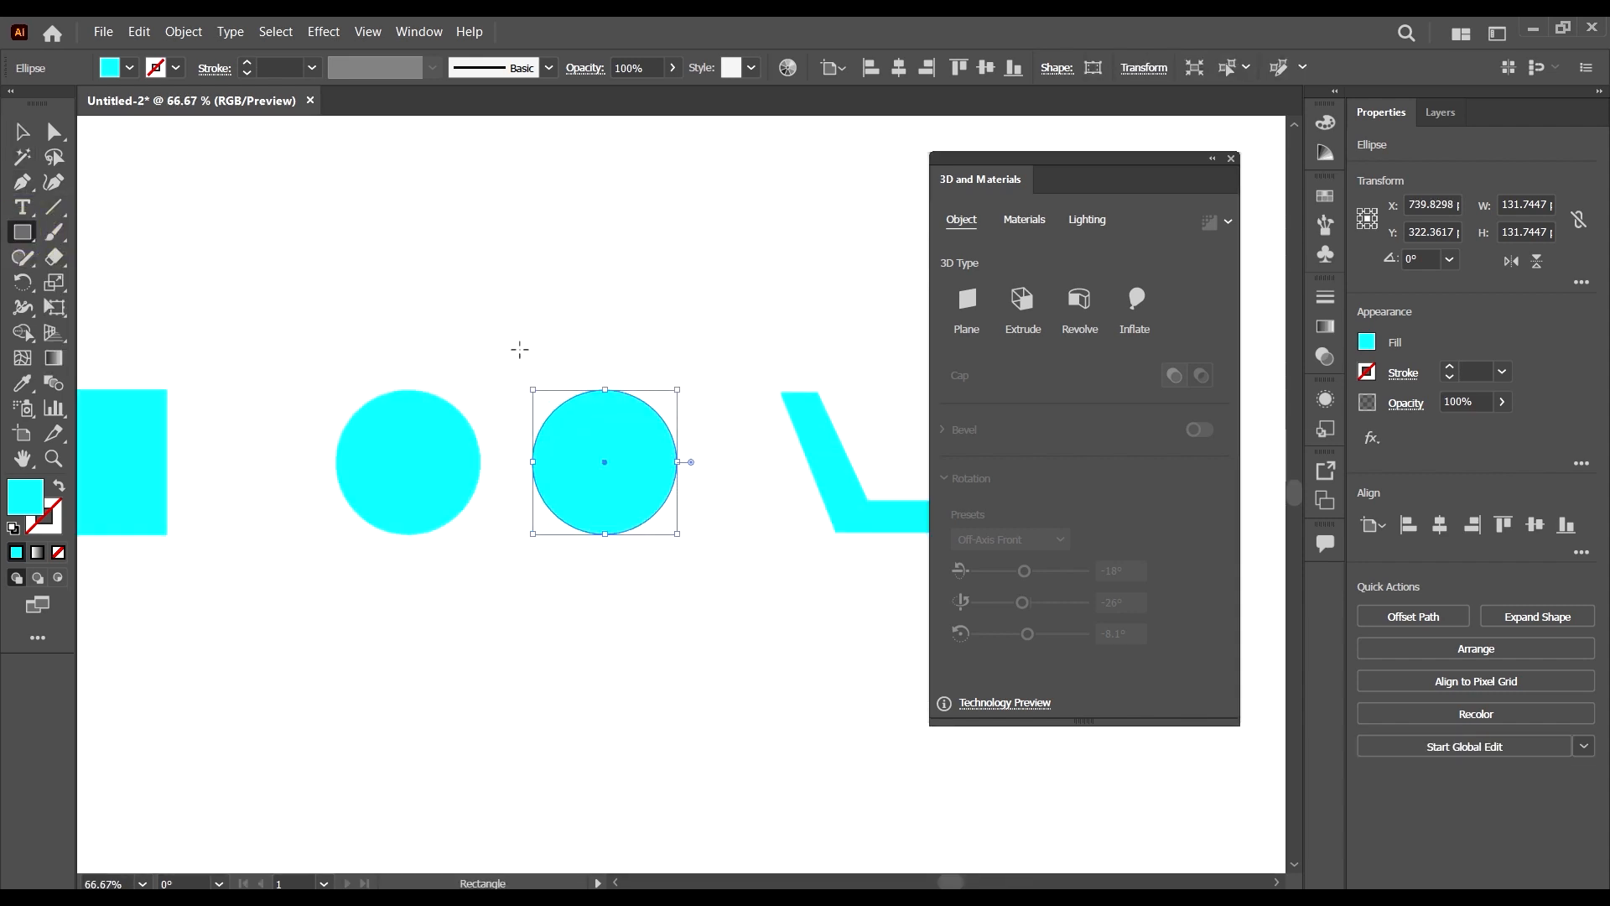
pyautogui.moveTo(521, 360); pyautogui.dragTo(605, 559)
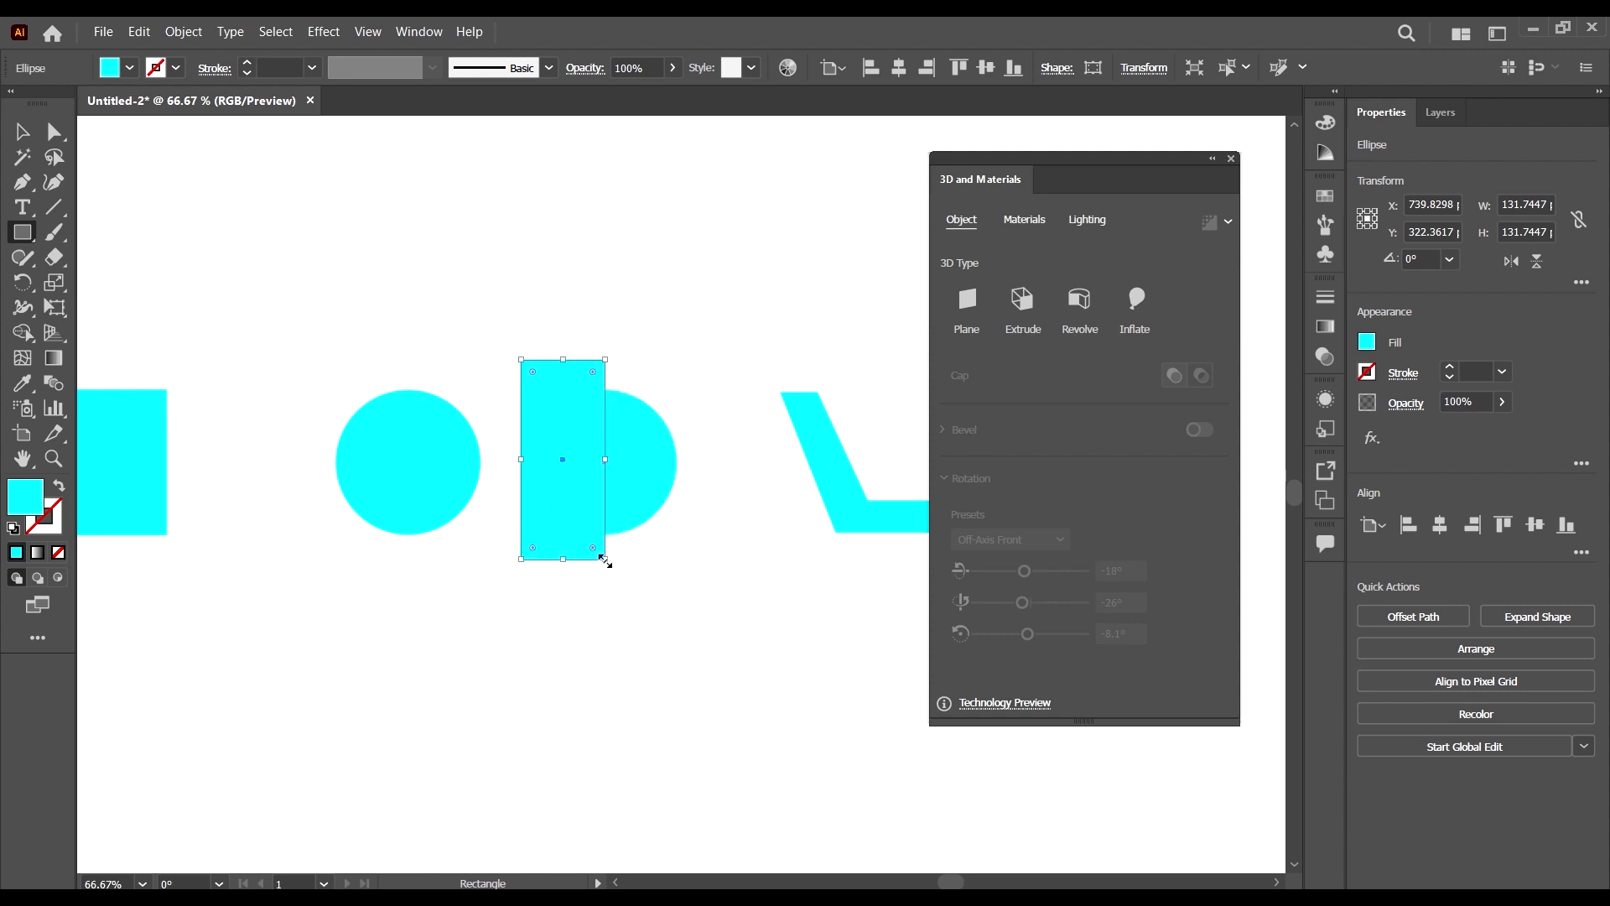
pyautogui.press('v')
# - Remove the rectangle and the left half of the copied circle with Shape Builder, leaving a right-hand semicircle
pyautogui.moveTo(722, 619); pyautogui.dragTo(503, 482)
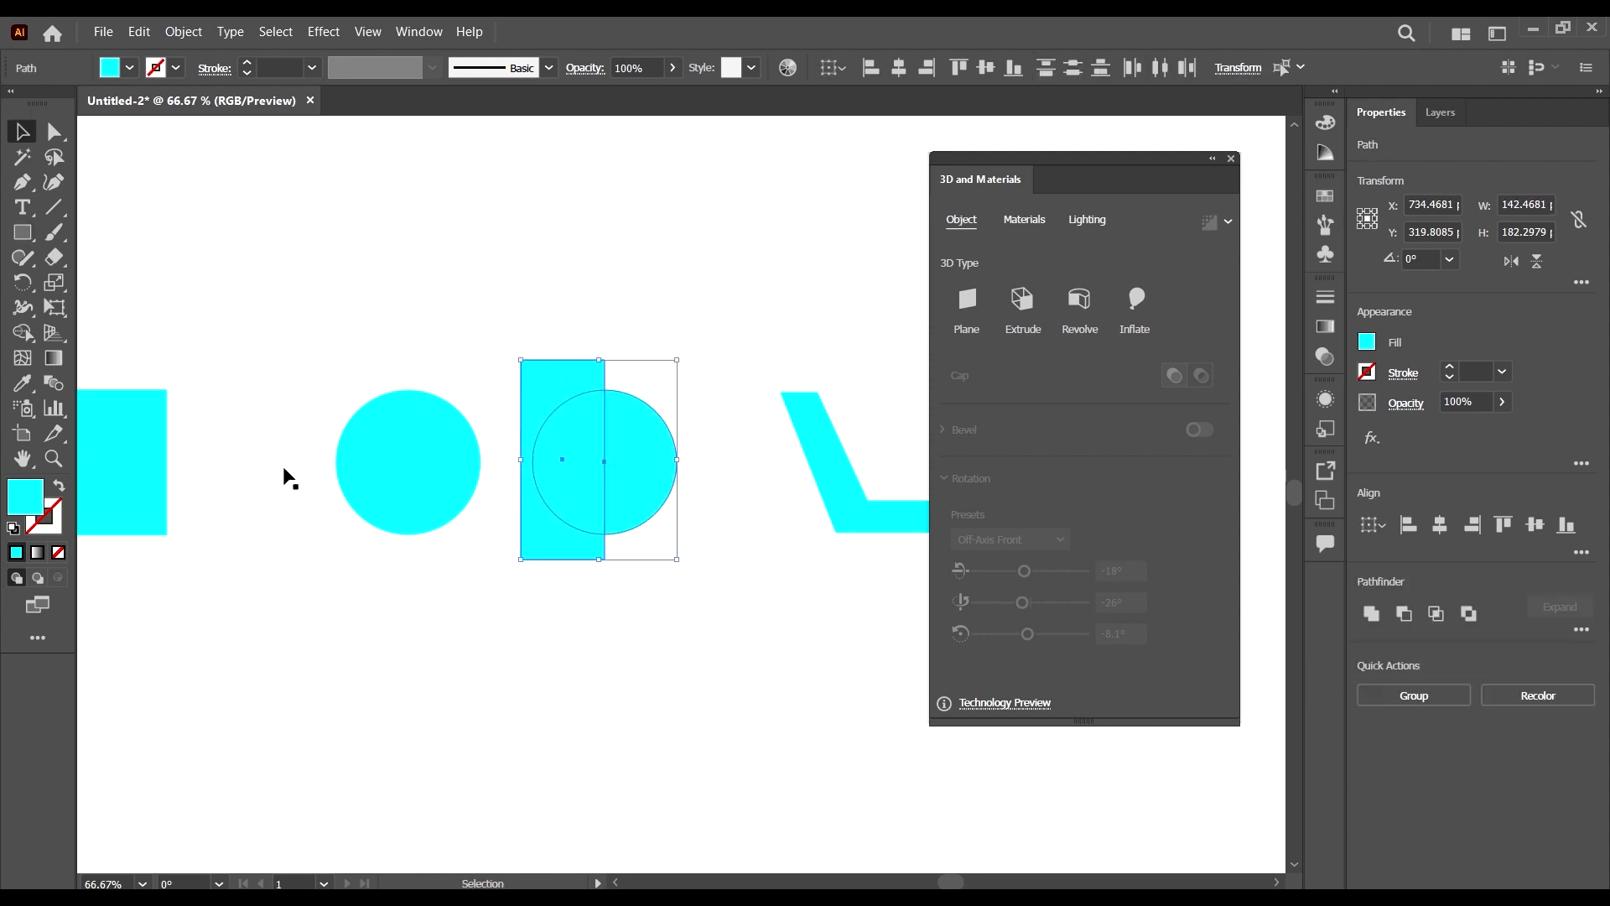
pyautogui.click(22, 332)
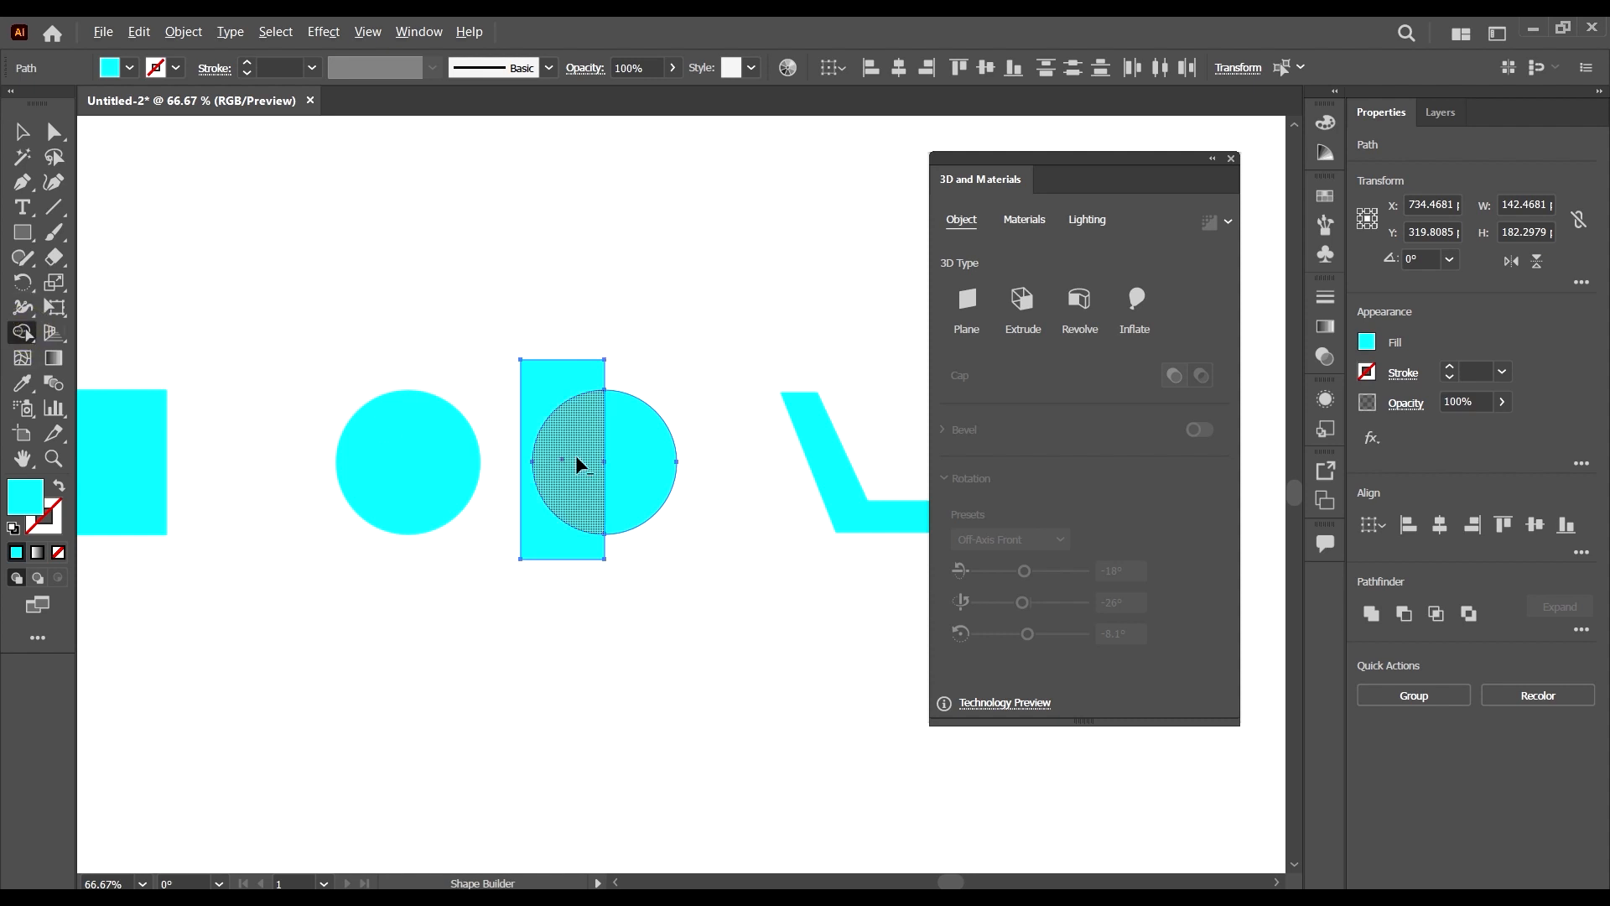
pyautogui.moveTo(542, 432)
pyautogui.mouseDown()
pyautogui.moveTo(523, 397)
pyautogui.moveTo(543, 541)
pyautogui.mouseUp()
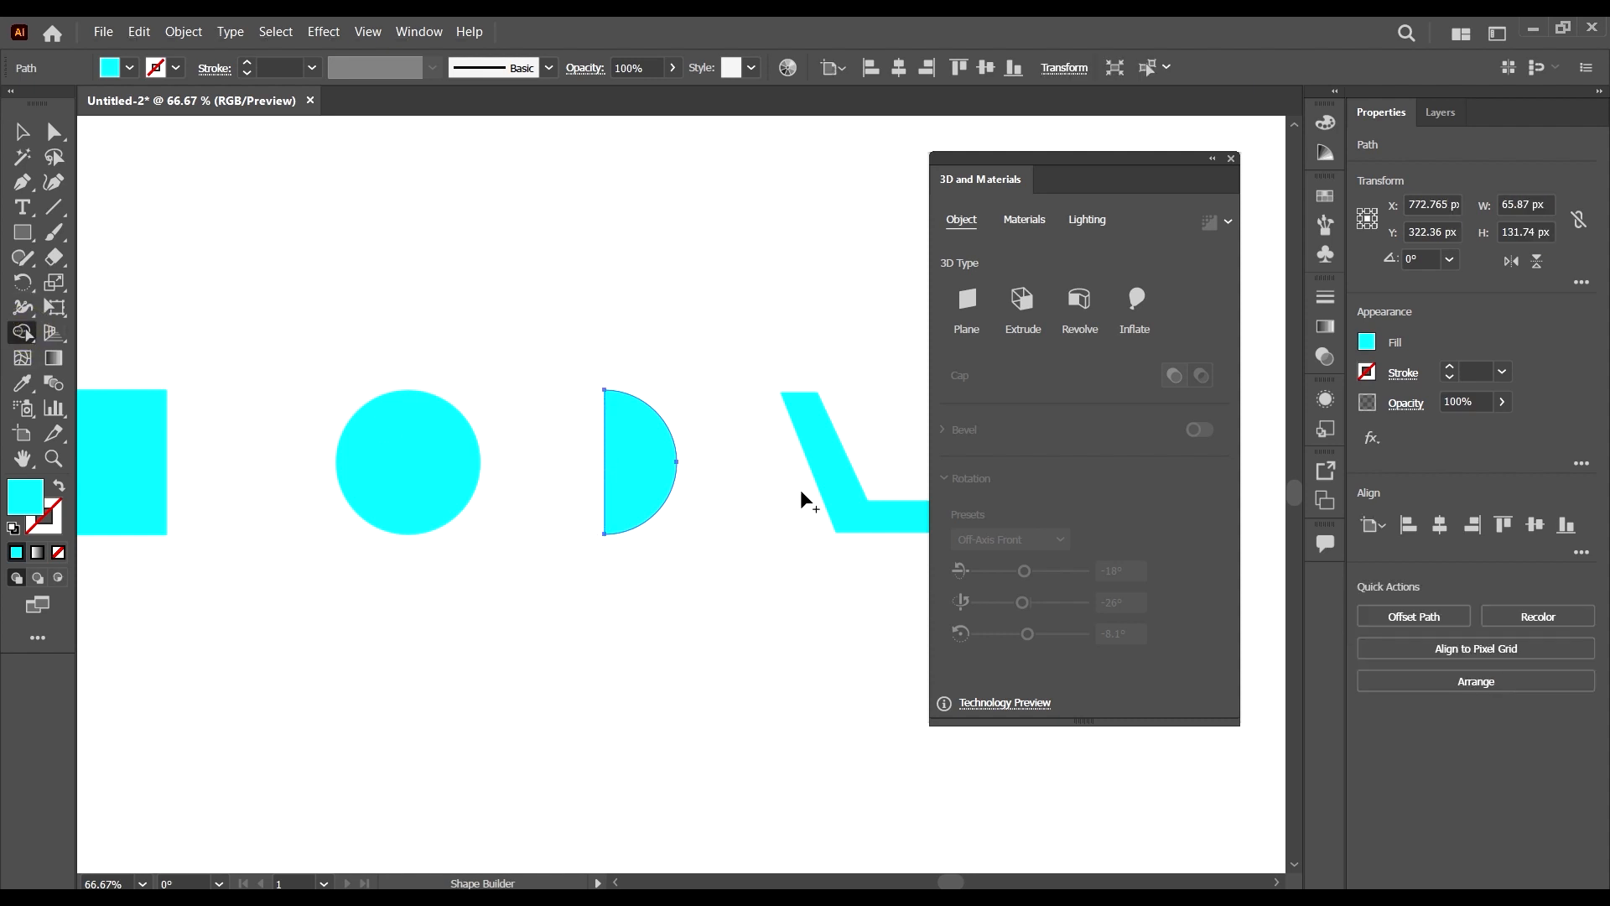
pyautogui.click(23, 130)
pyautogui.click(743, 491)
pyautogui.keyDown('alt'); pyautogui.scroll(-2, 736, 482); pyautogui.keyUp('alt')
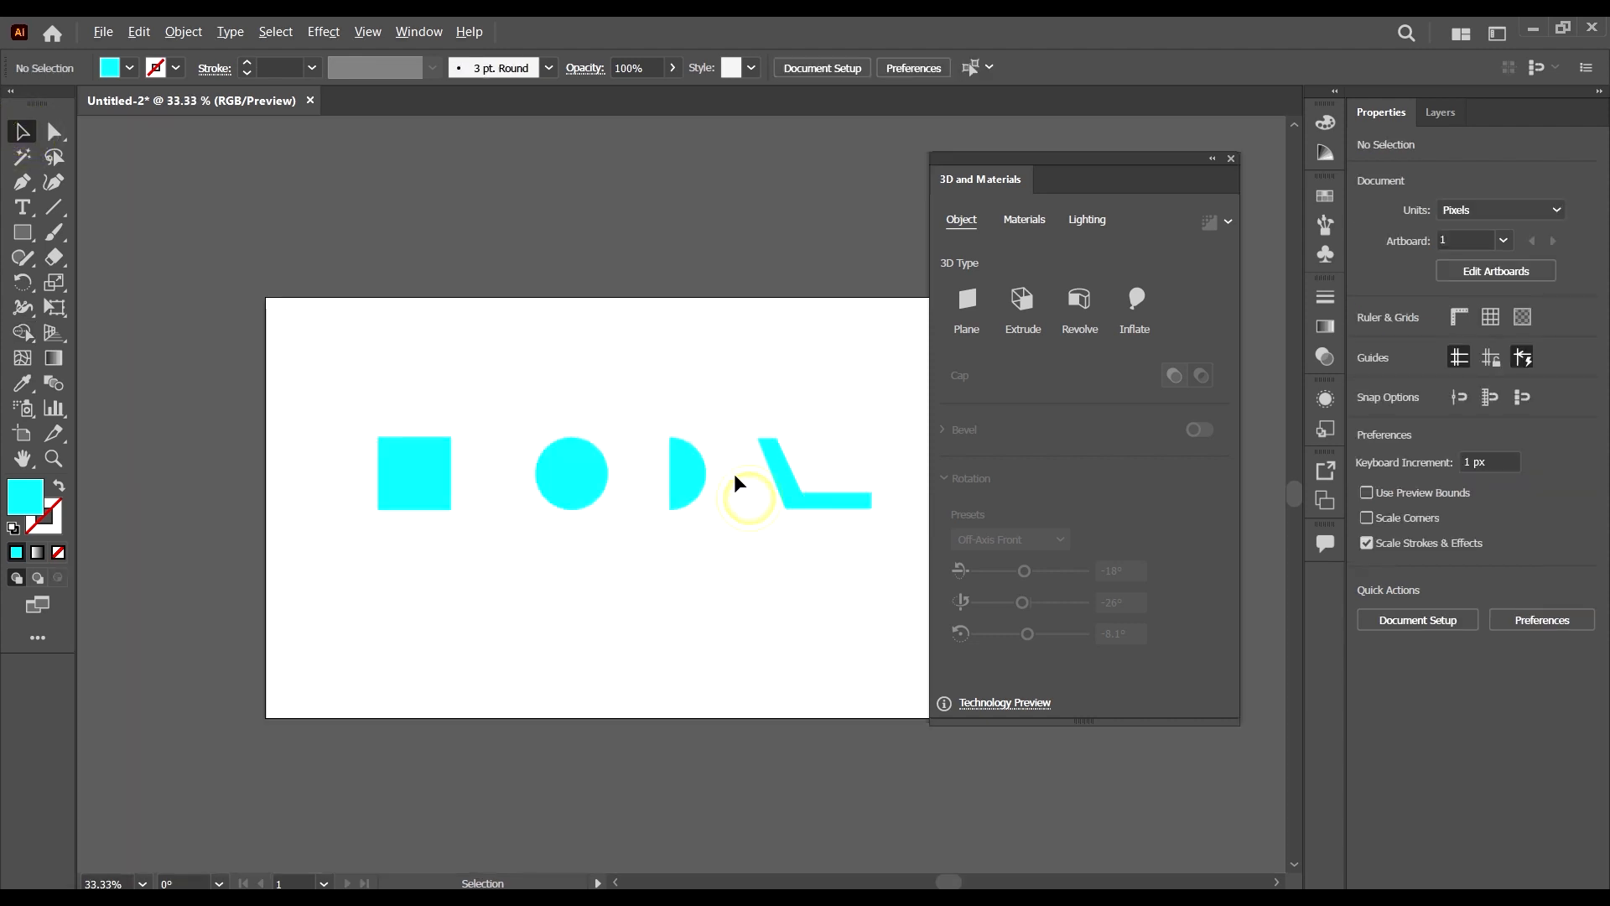
pyautogui.keyDown('ctrl'); pyautogui.scroll(1, 772, 505); pyautogui.keyUp('ctrl')
pyautogui.keyDown('alt'); pyautogui.scroll(1, 606, 457); pyautogui.keyUp('alt')
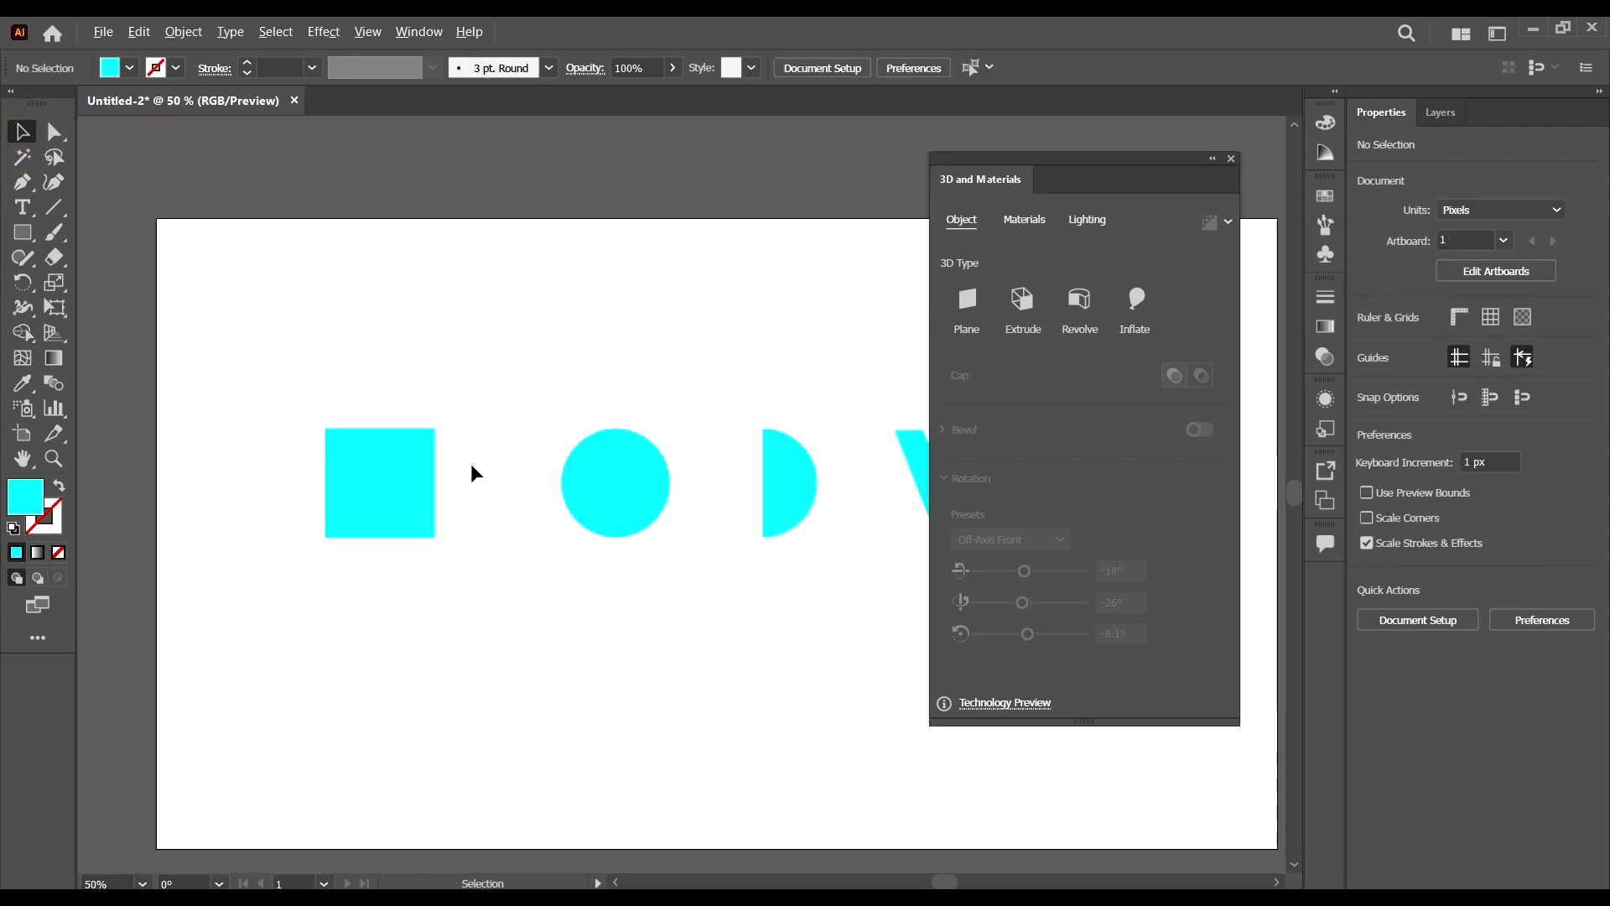
# - Move the square, circle, semicircle and L-shaped profile together down and right to the artboard's vertical middle
pyautogui.keyDown('alt'); pyautogui.scroll(-2, 454, 468); pyautogui.keyUp('alt')
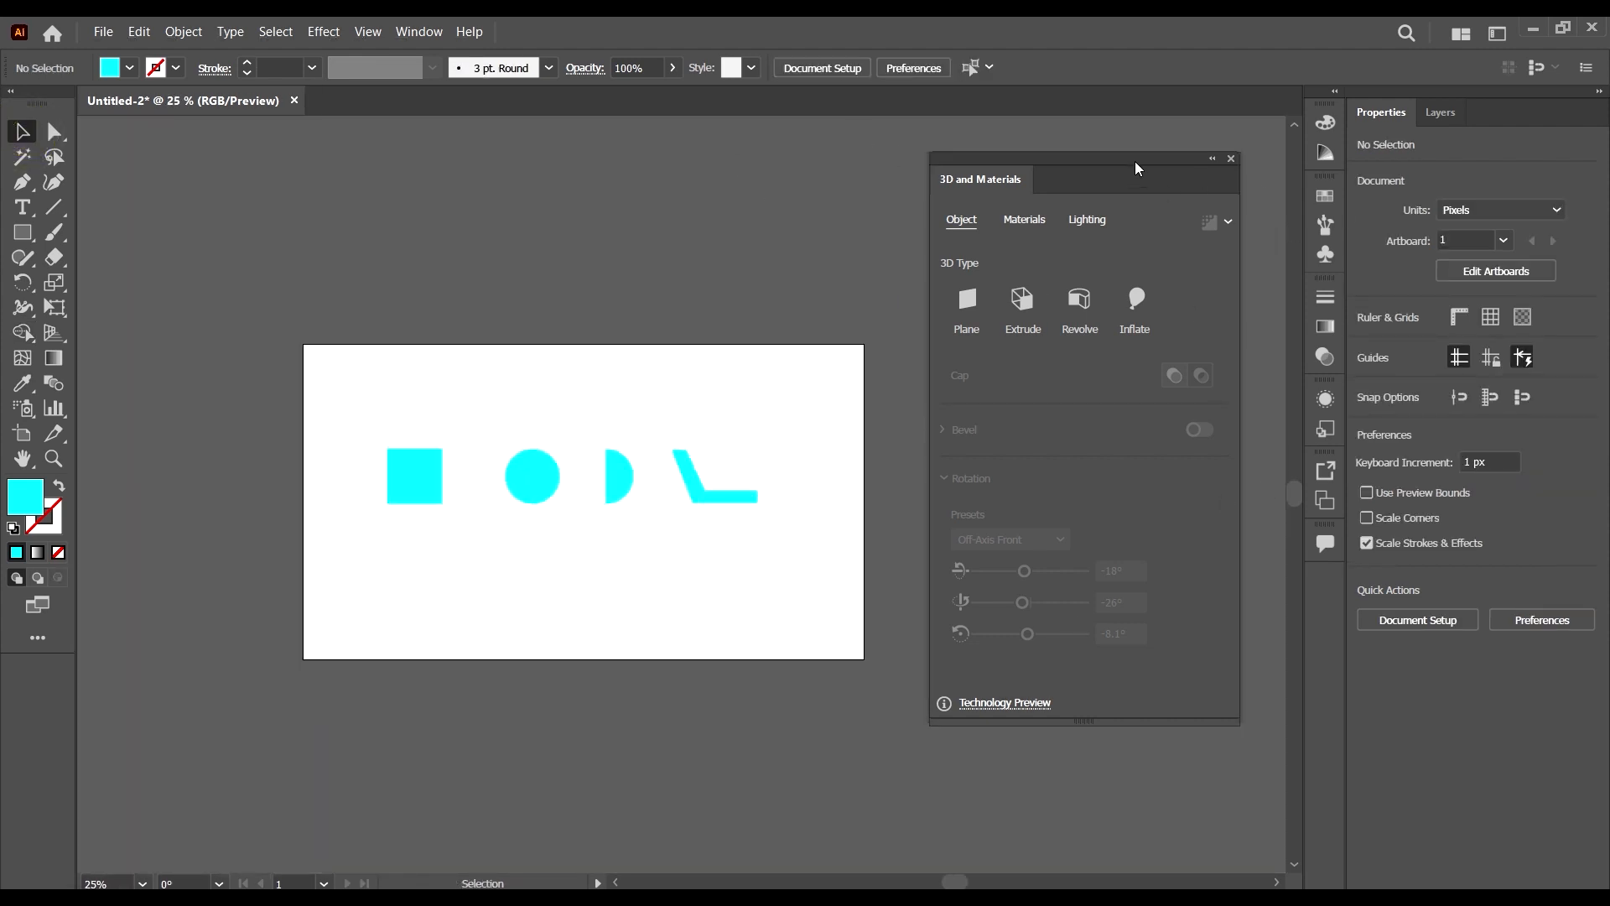
pyautogui.moveTo(1137, 168); pyautogui.dragTo(1136, 156)
pyautogui.keyDown('alt'); pyautogui.scroll(1, 473, 440); pyautogui.keyUp('alt')
pyautogui.keyDown('ctrl'); pyautogui.scroll(-2, 611, 539); pyautogui.keyUp('ctrl')
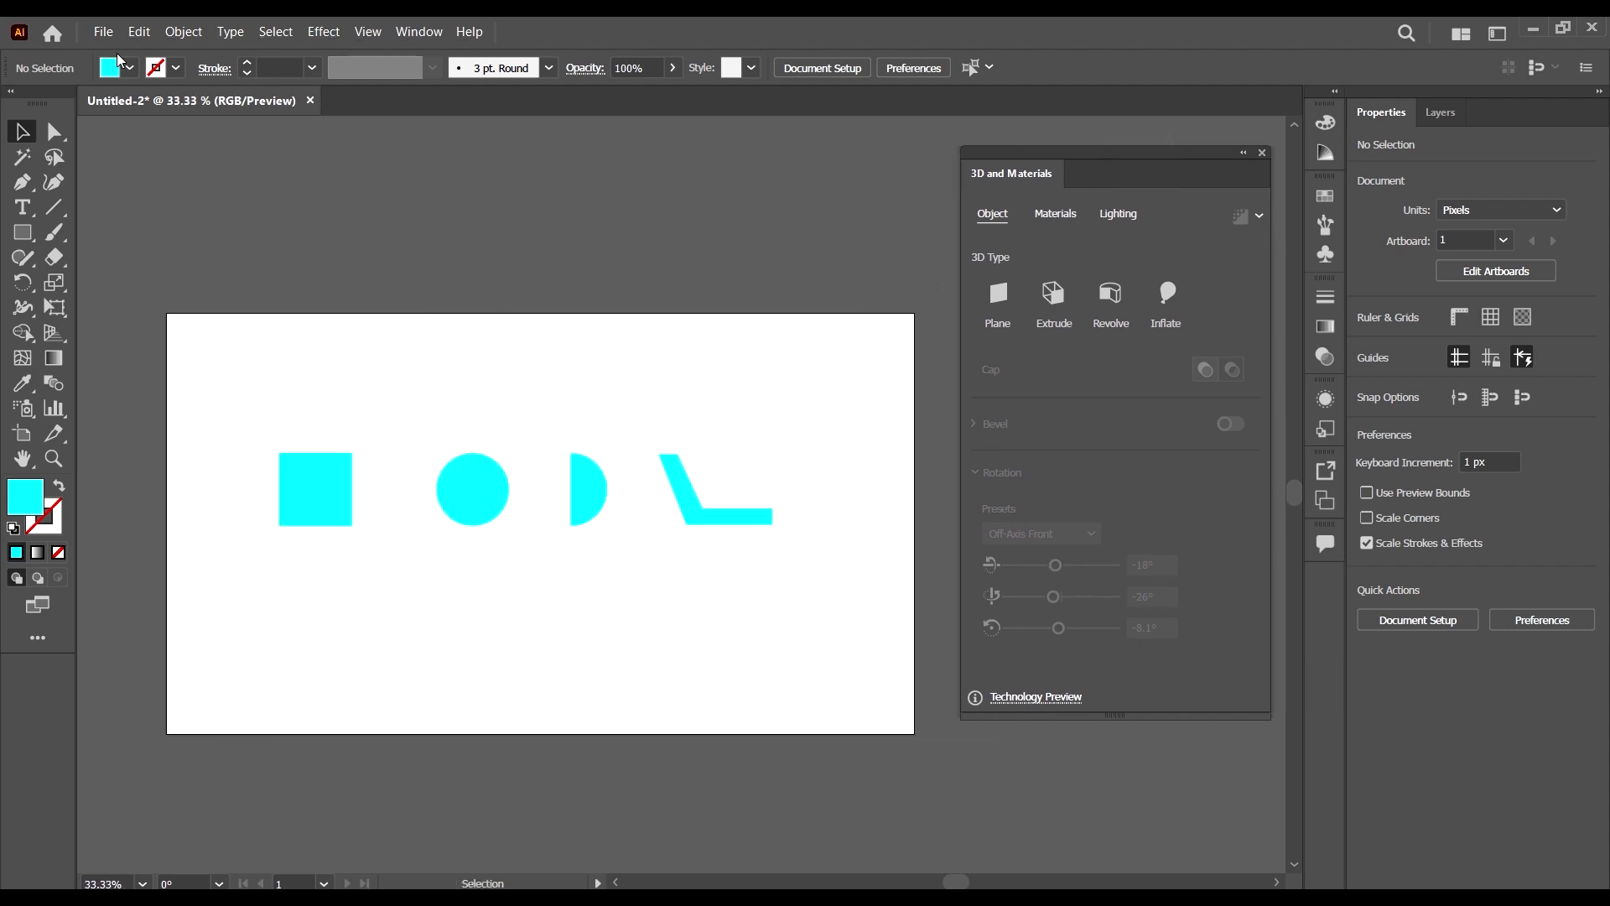
pyautogui.click(324, 31)
pyautogui.click(717, 713)
pyautogui.moveTo(766, 585); pyautogui.dragTo(493, 449)
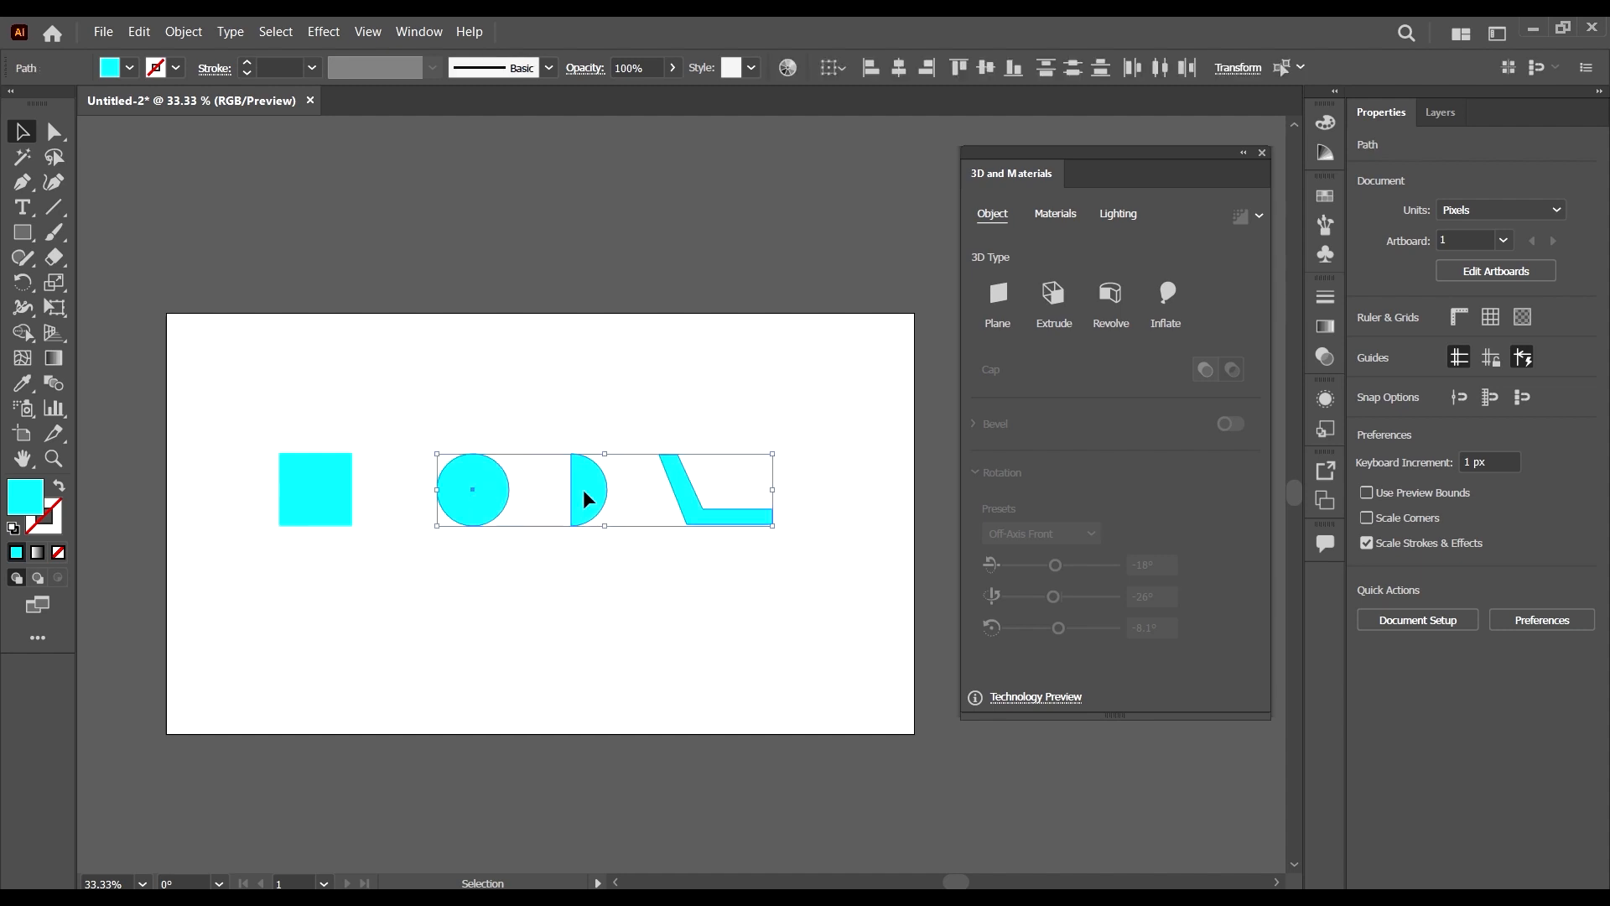
pyautogui.keyDown('shift'); pyautogui.click(335, 497); pyautogui.keyUp('shift')
pyautogui.moveTo(475, 510); pyautogui.dragTo(510, 545)
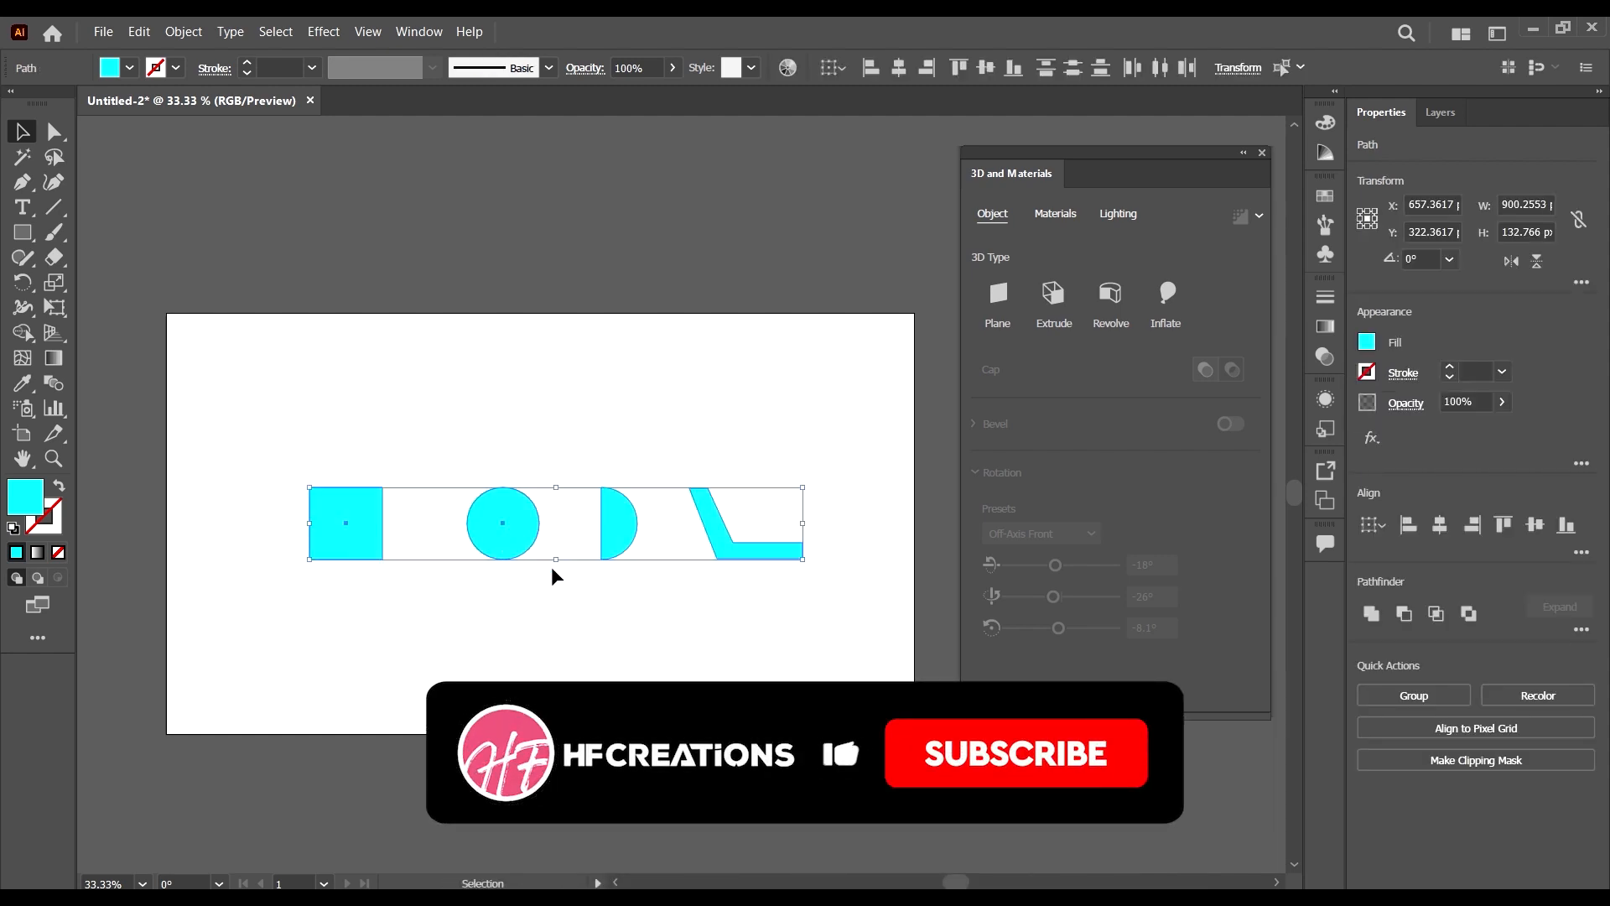
# - Move the square horizontally closer to the circle and shift the whole row of four shapes slightly left
pyautogui.click(707, 637)
pyautogui.moveTo(353, 533); pyautogui.dragTo(376, 534)
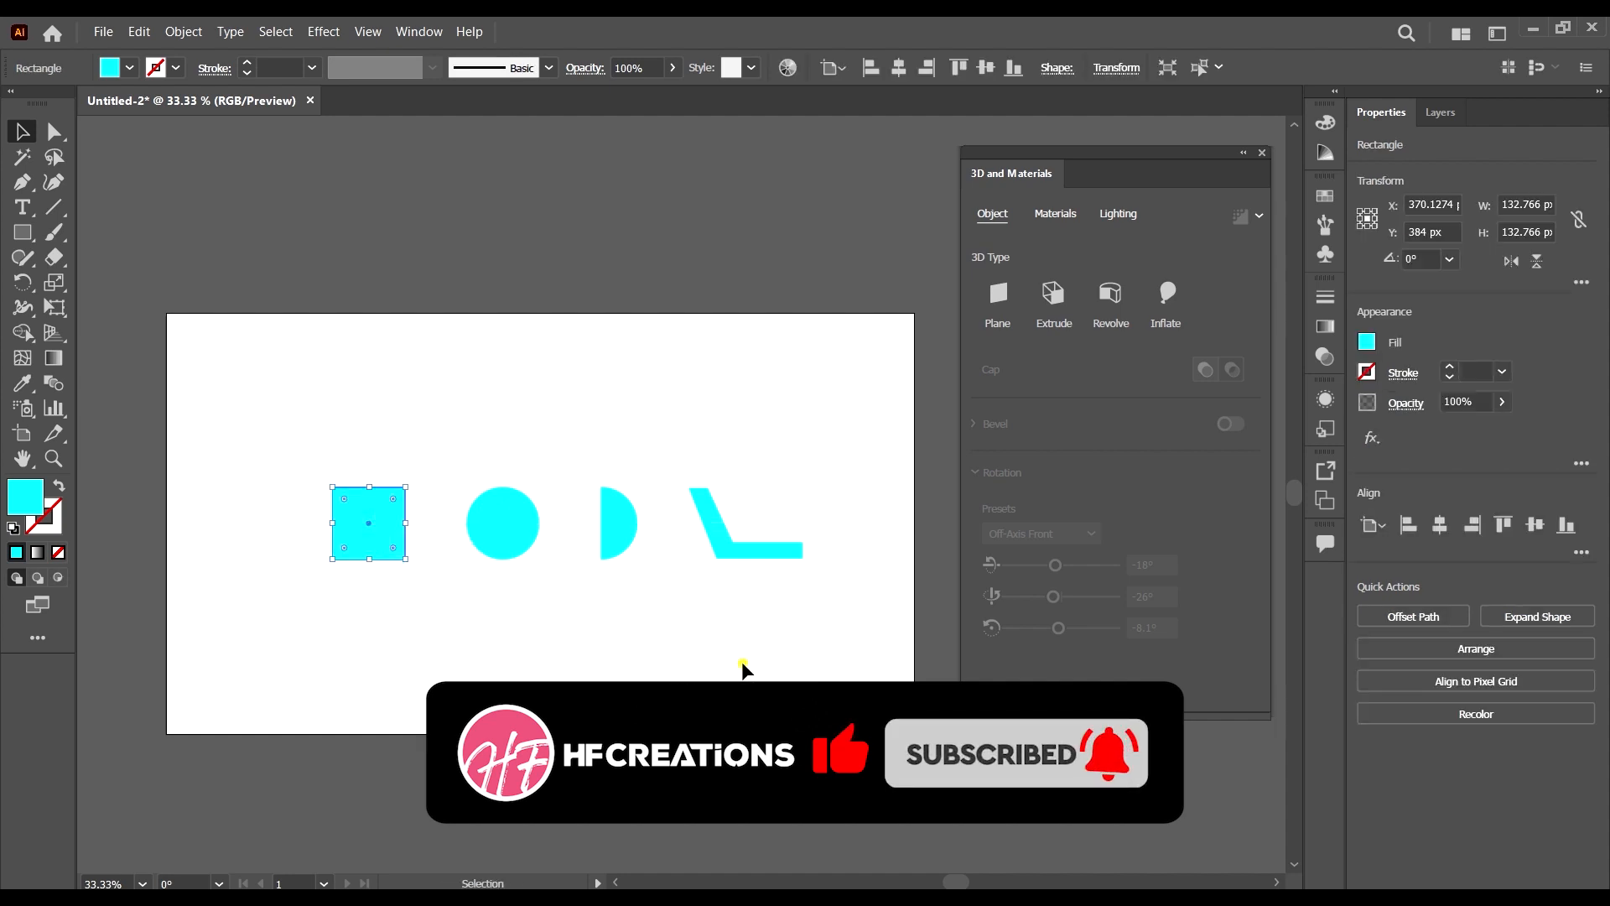
pyautogui.moveTo(742, 668); pyautogui.dragTo(293, 472)
pyautogui.moveTo(378, 549); pyautogui.dragTo(367, 545)
pyautogui.click(655, 444)
pyautogui.moveTo(775, 416); pyautogui.dragTo(514, 551)
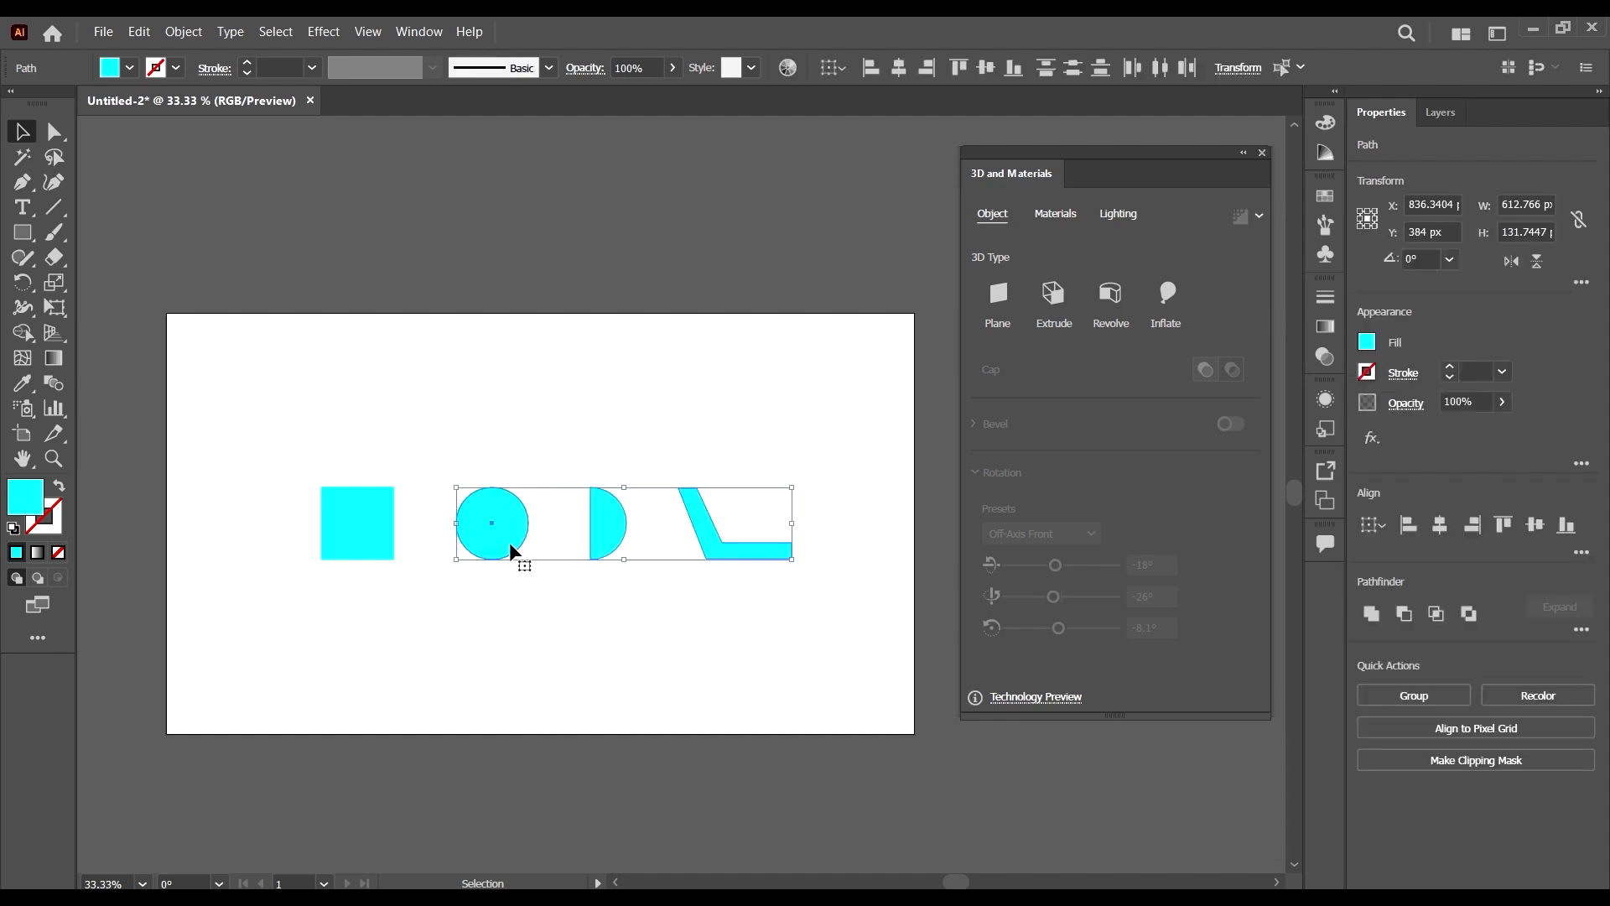
pyautogui.click(806, 424)
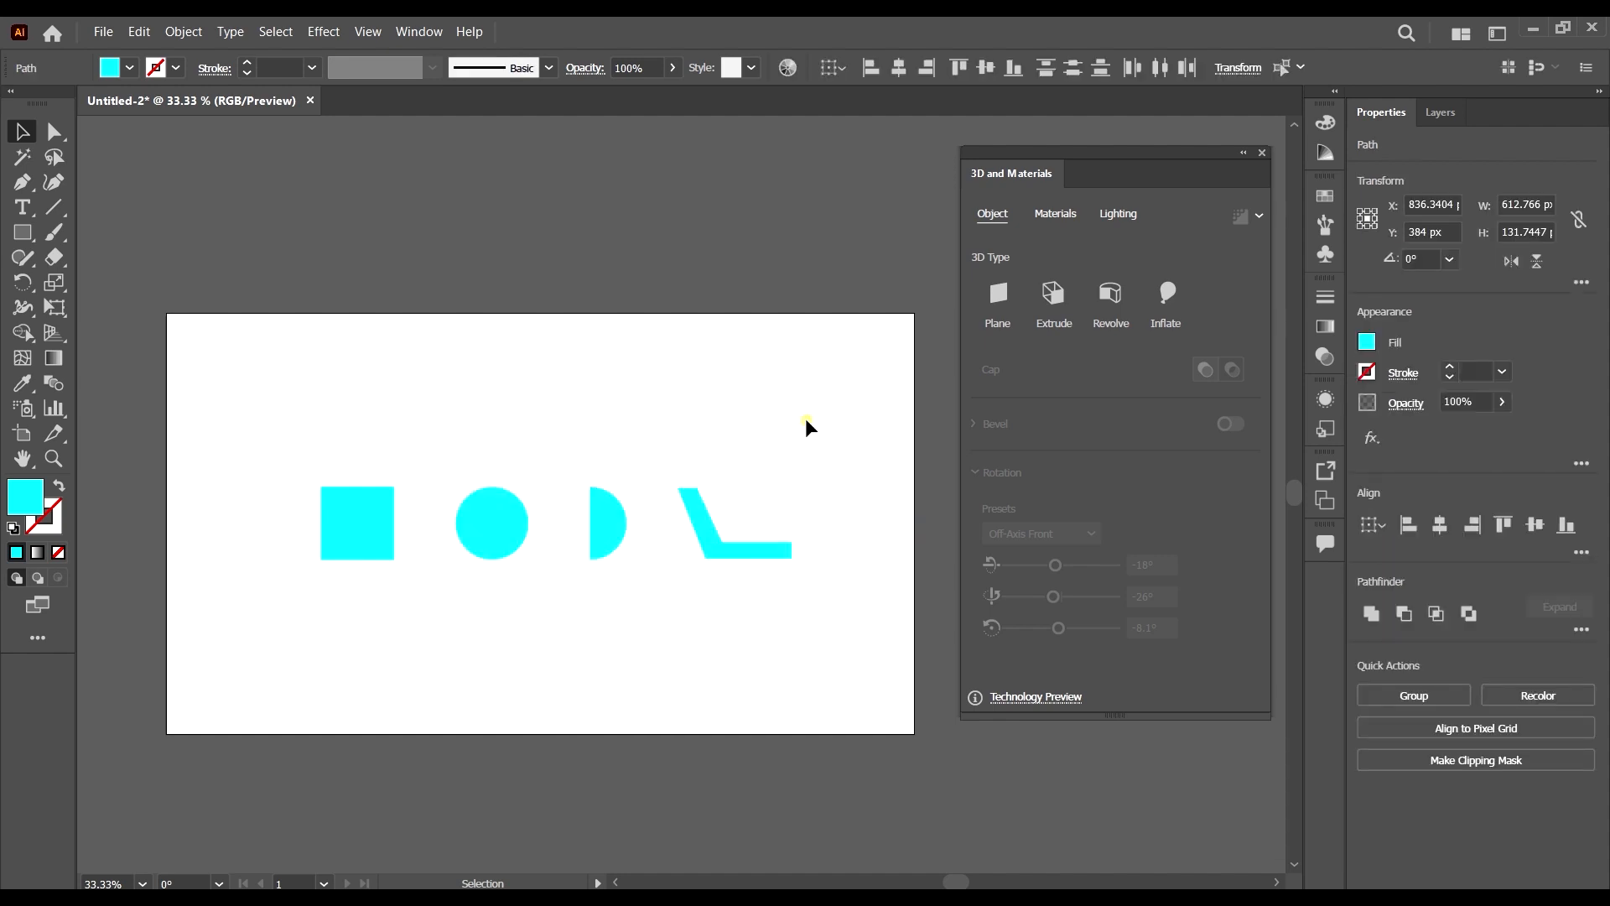
# - Examine the available 3D and Materials effects, including the 3D (Classic) variants
pyautogui.moveTo(1130, 156); pyautogui.dragTo(1134, 196)
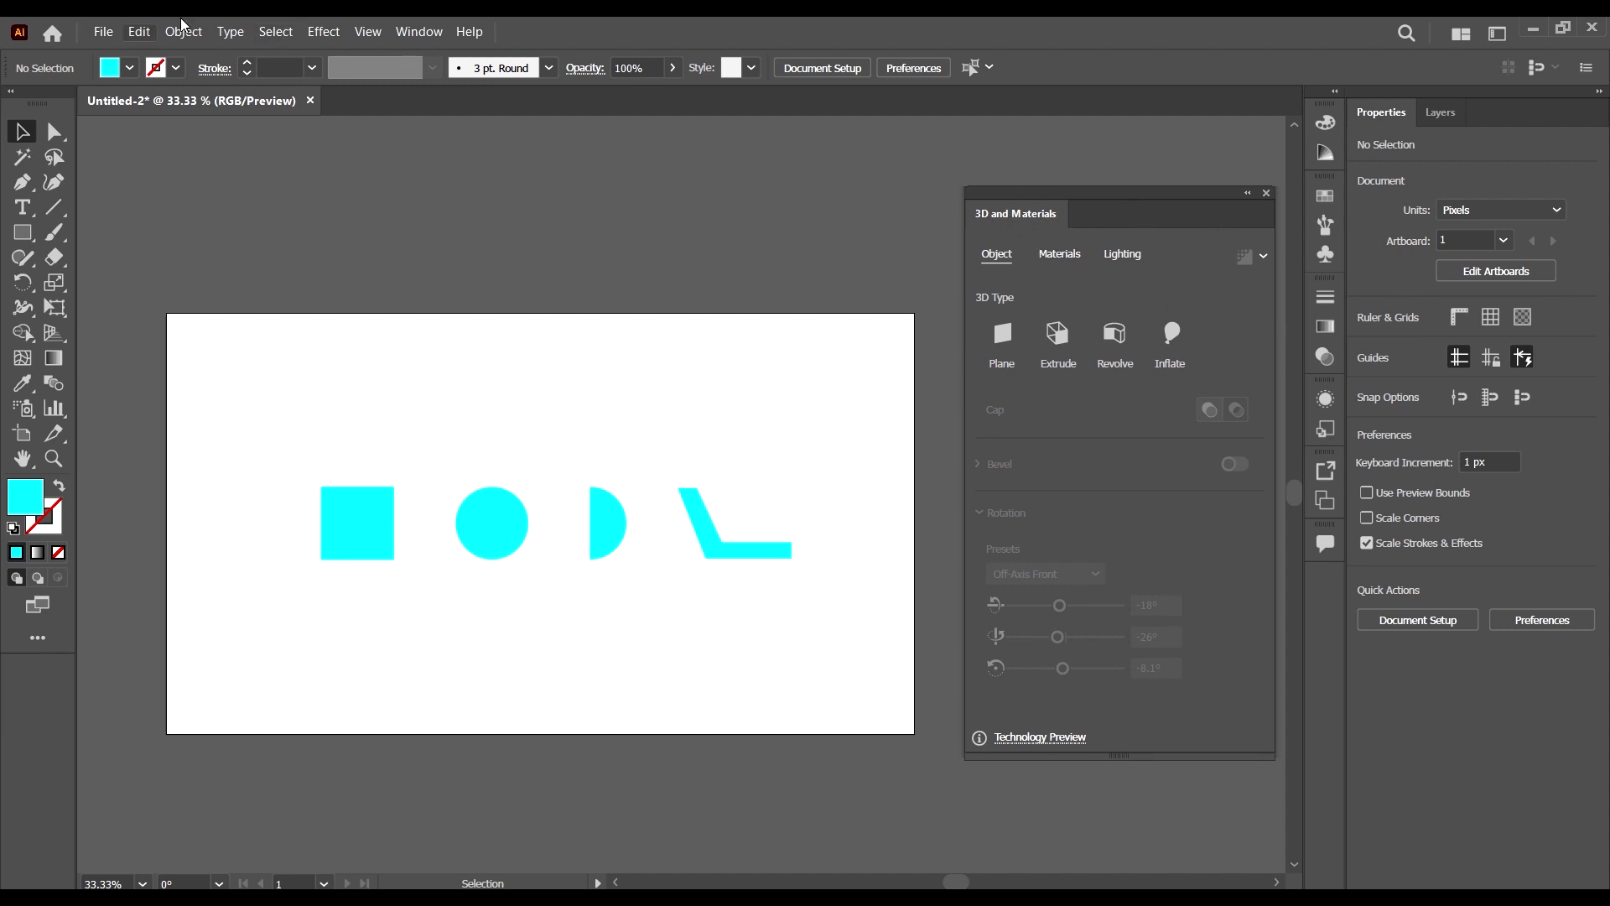
pyautogui.click(324, 31)
pyautogui.click(776, 24)
pyautogui.click(318, 33)
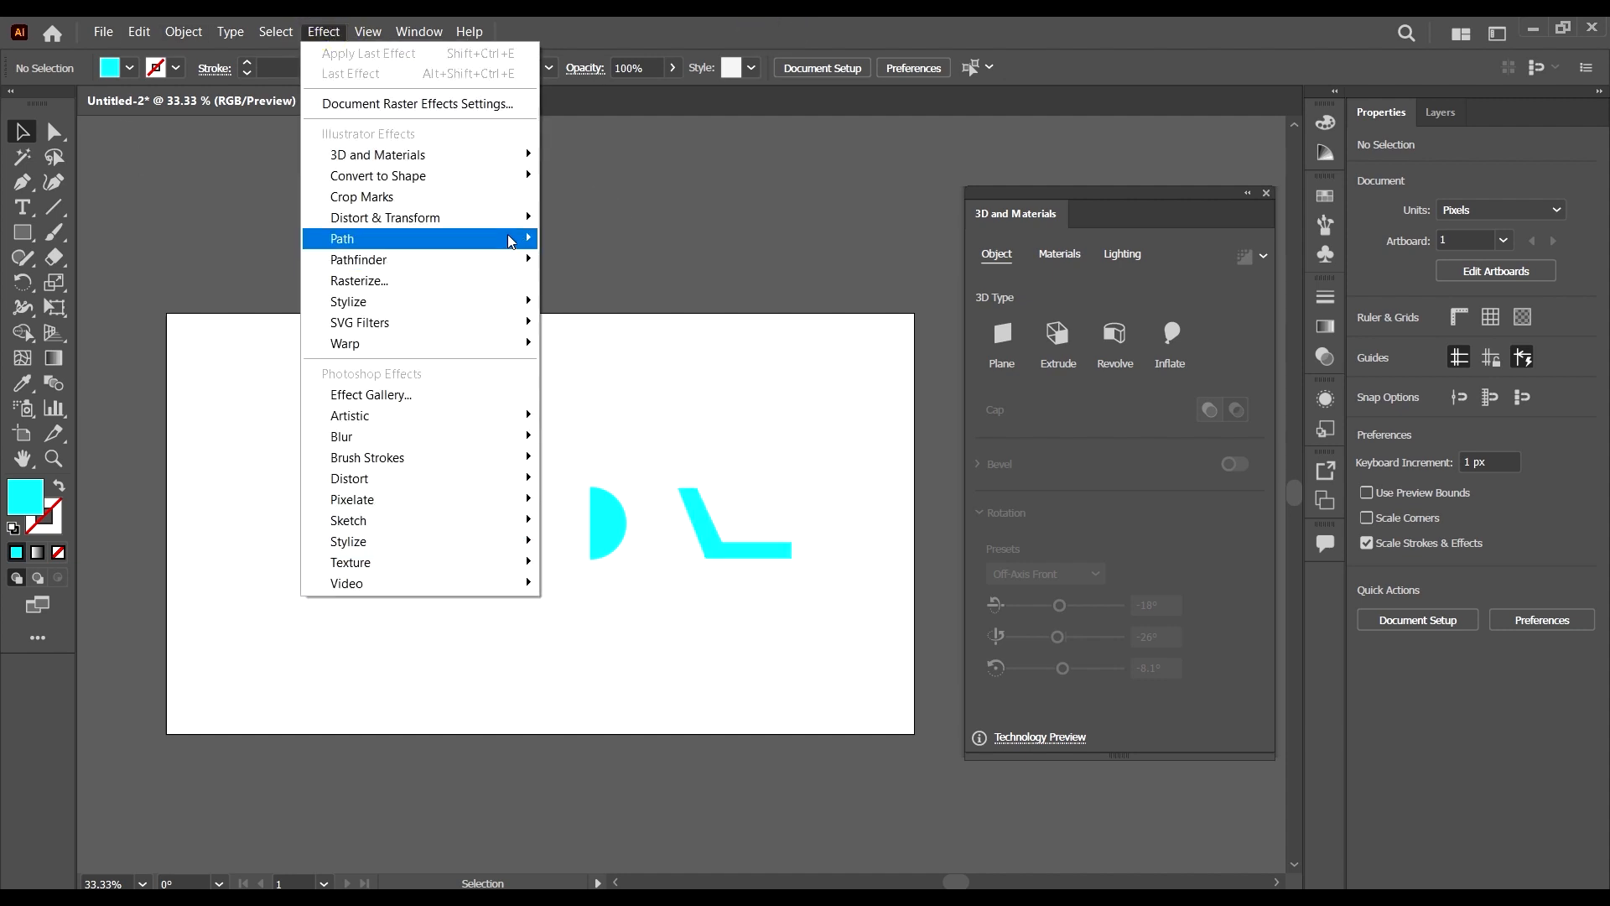
pyautogui.moveTo(477, 151)
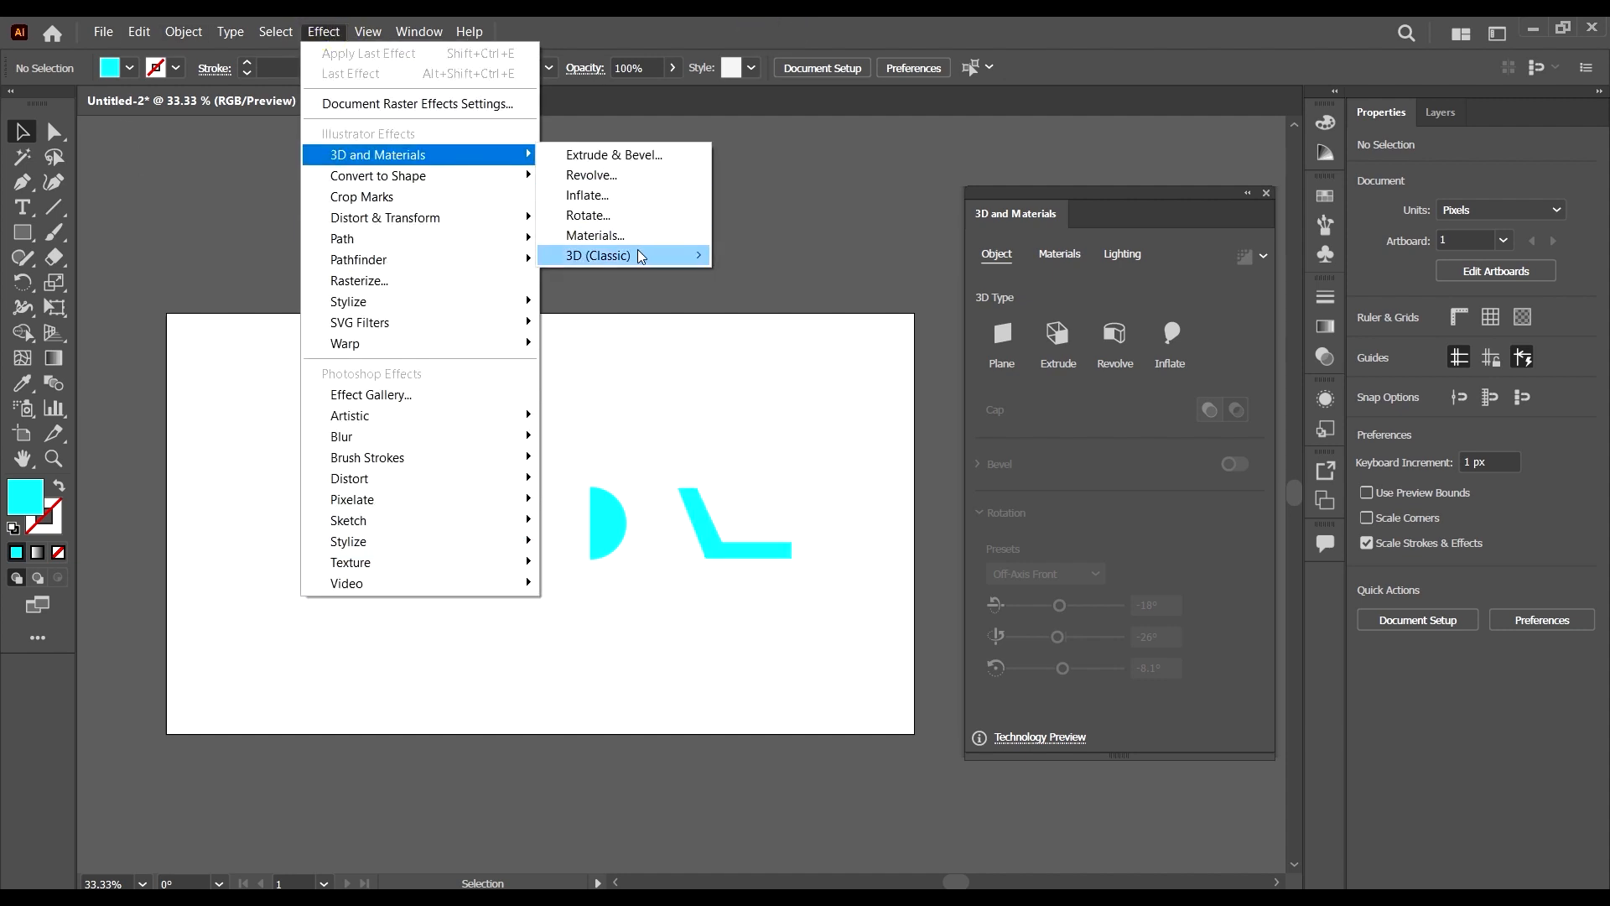
pyautogui.moveTo(696, 256)
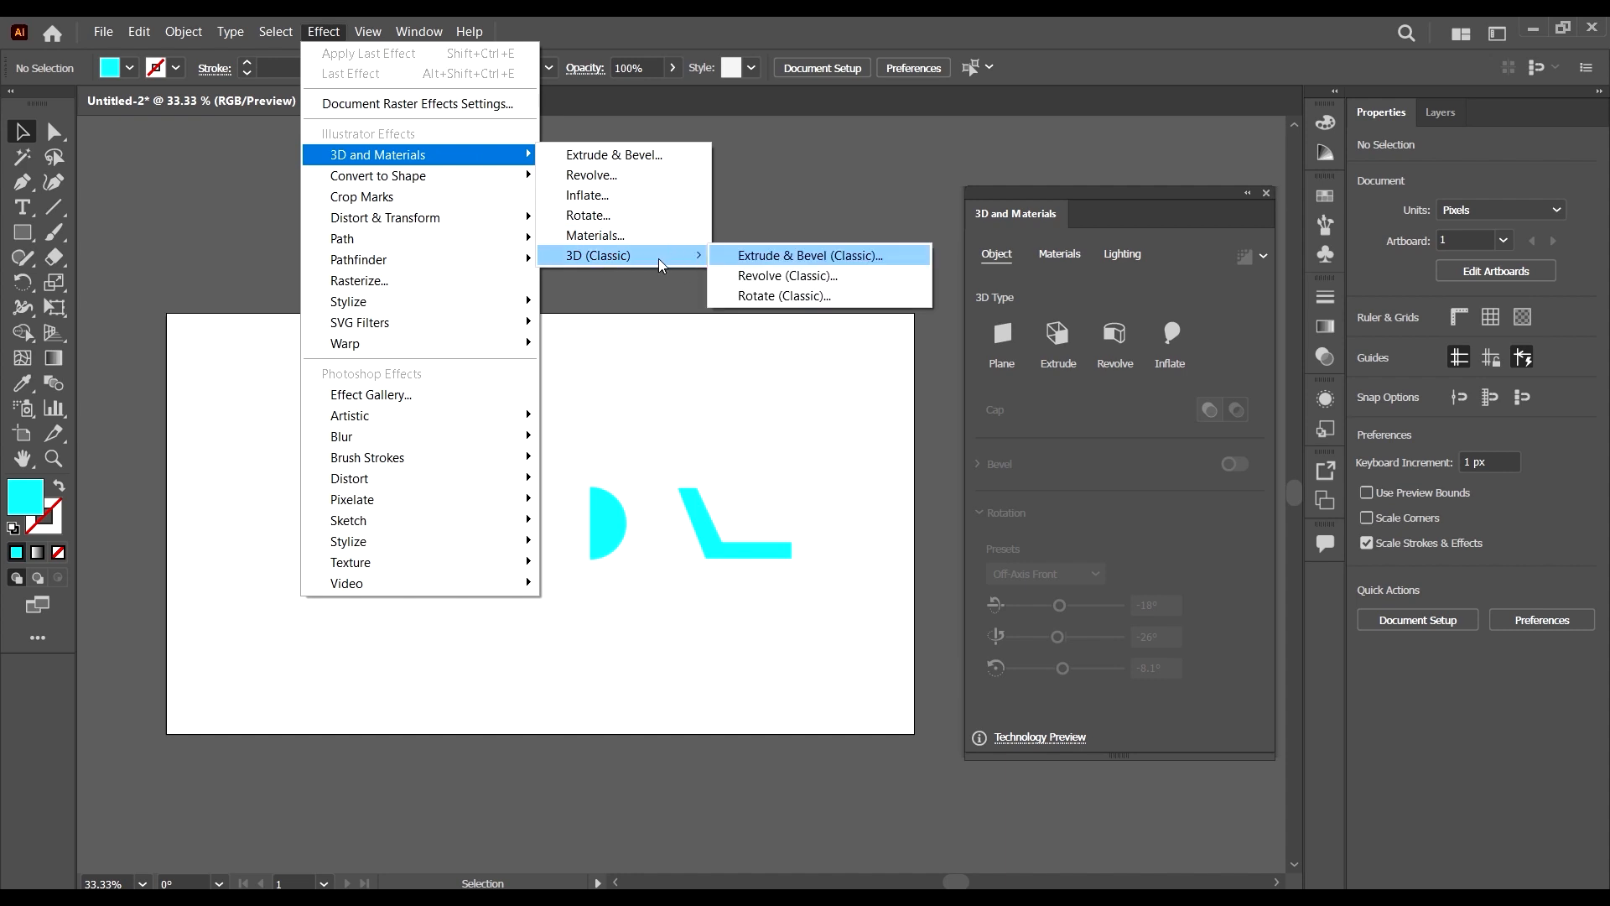
pyautogui.click(786, 186)
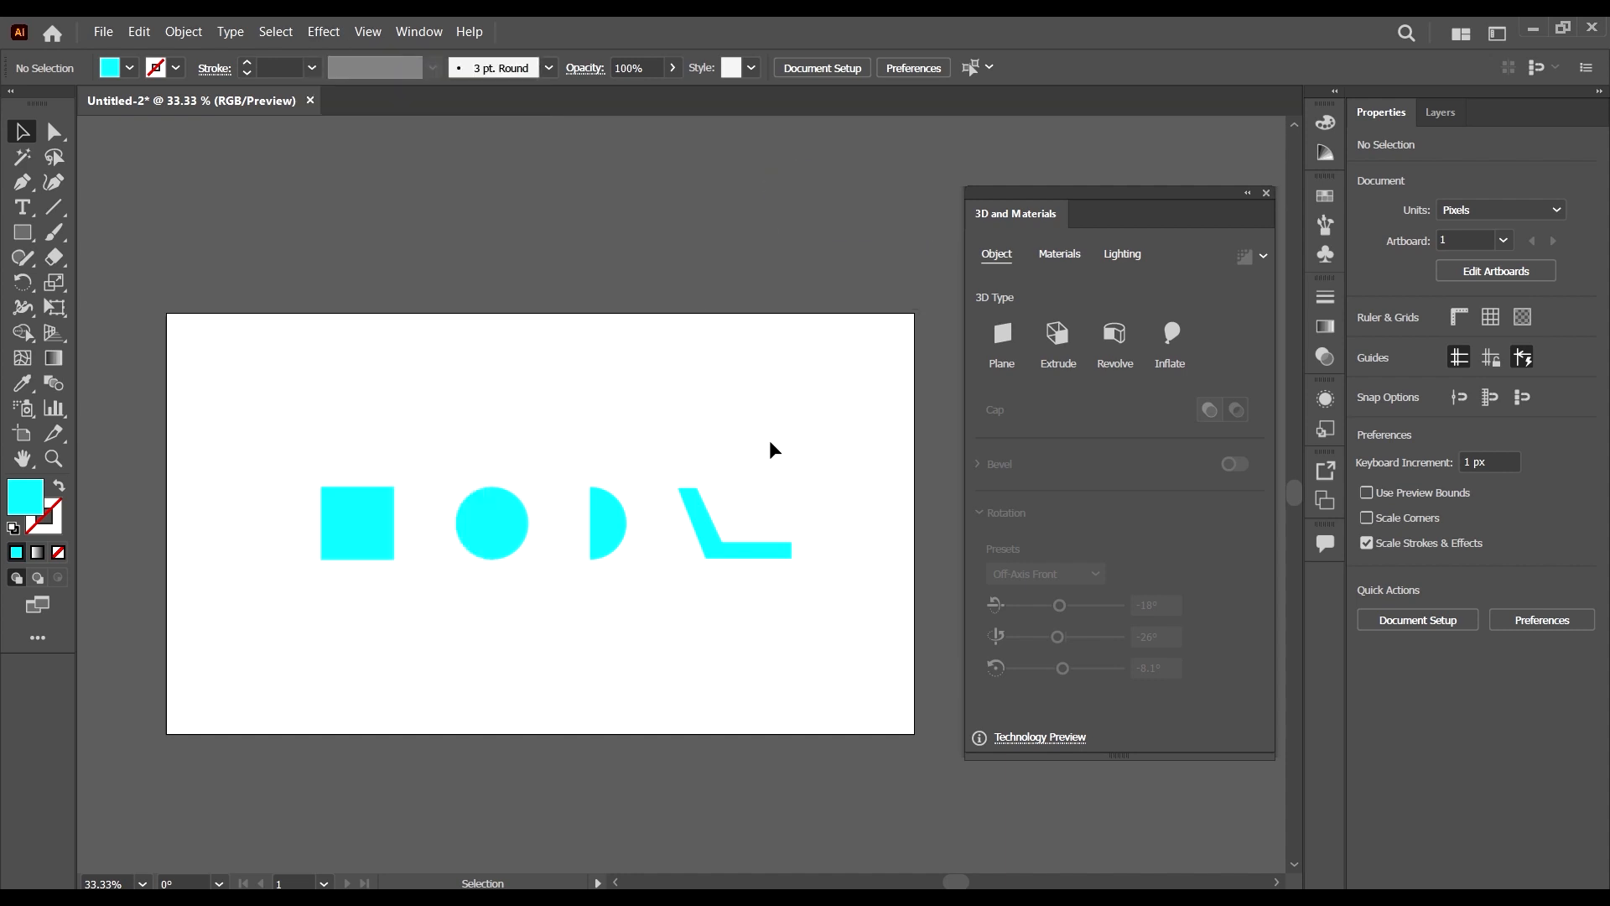
# - Apply the 3D and Materials Extrude & Bevel effect to the cyan square
pyautogui.scroll(-1, 768, 439)
pyautogui.click(377, 431)
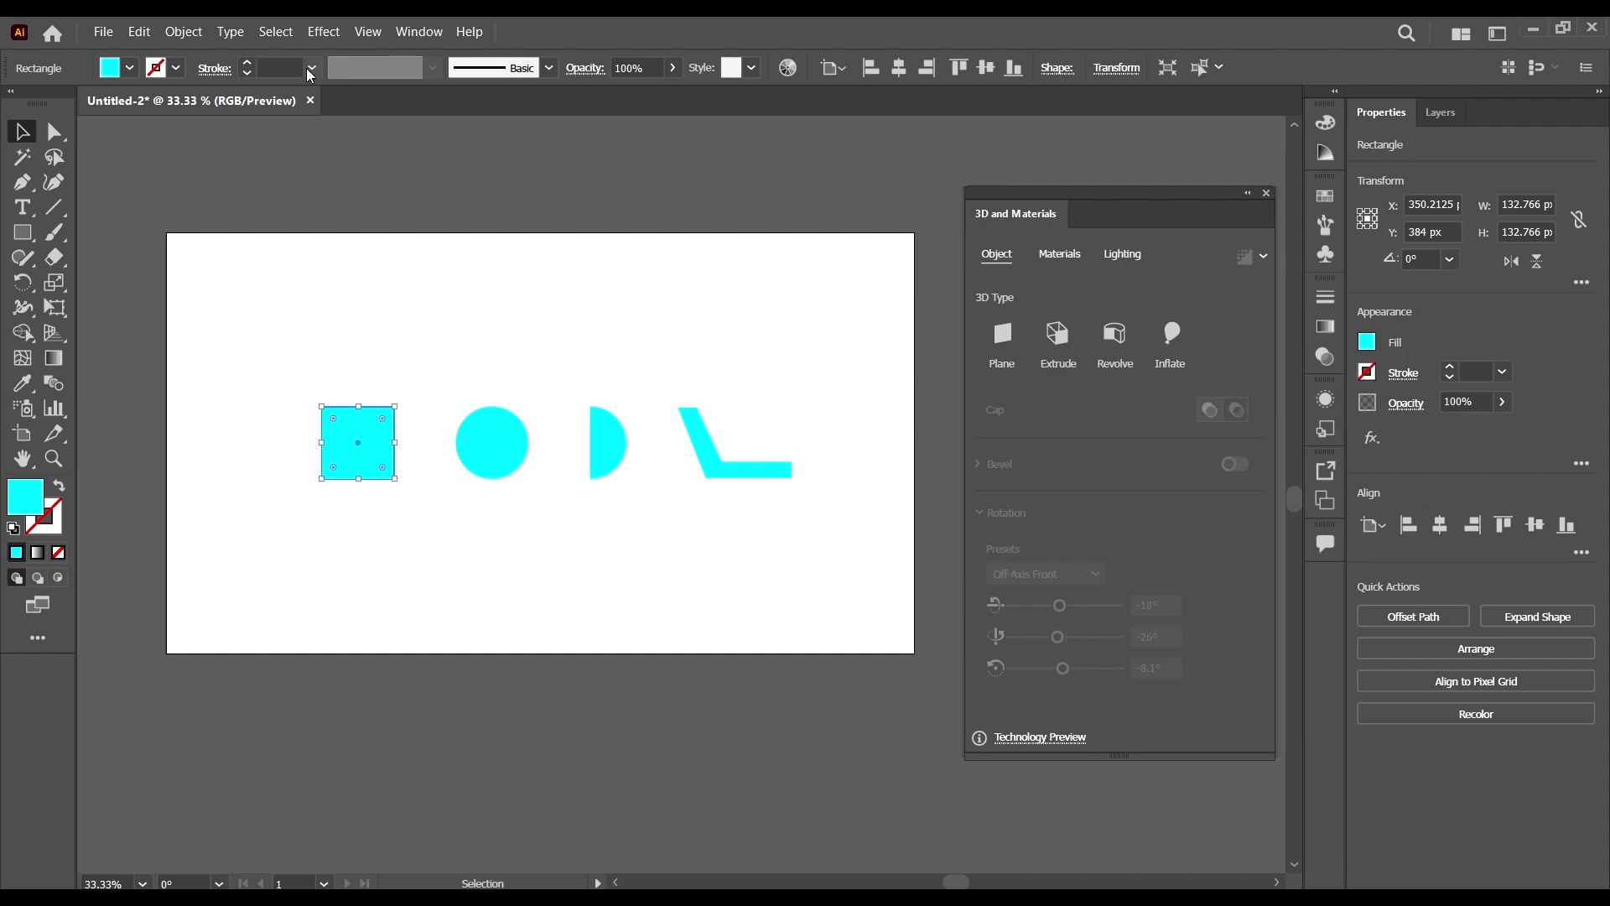
pyautogui.click(324, 31)
pyautogui.click(417, 156)
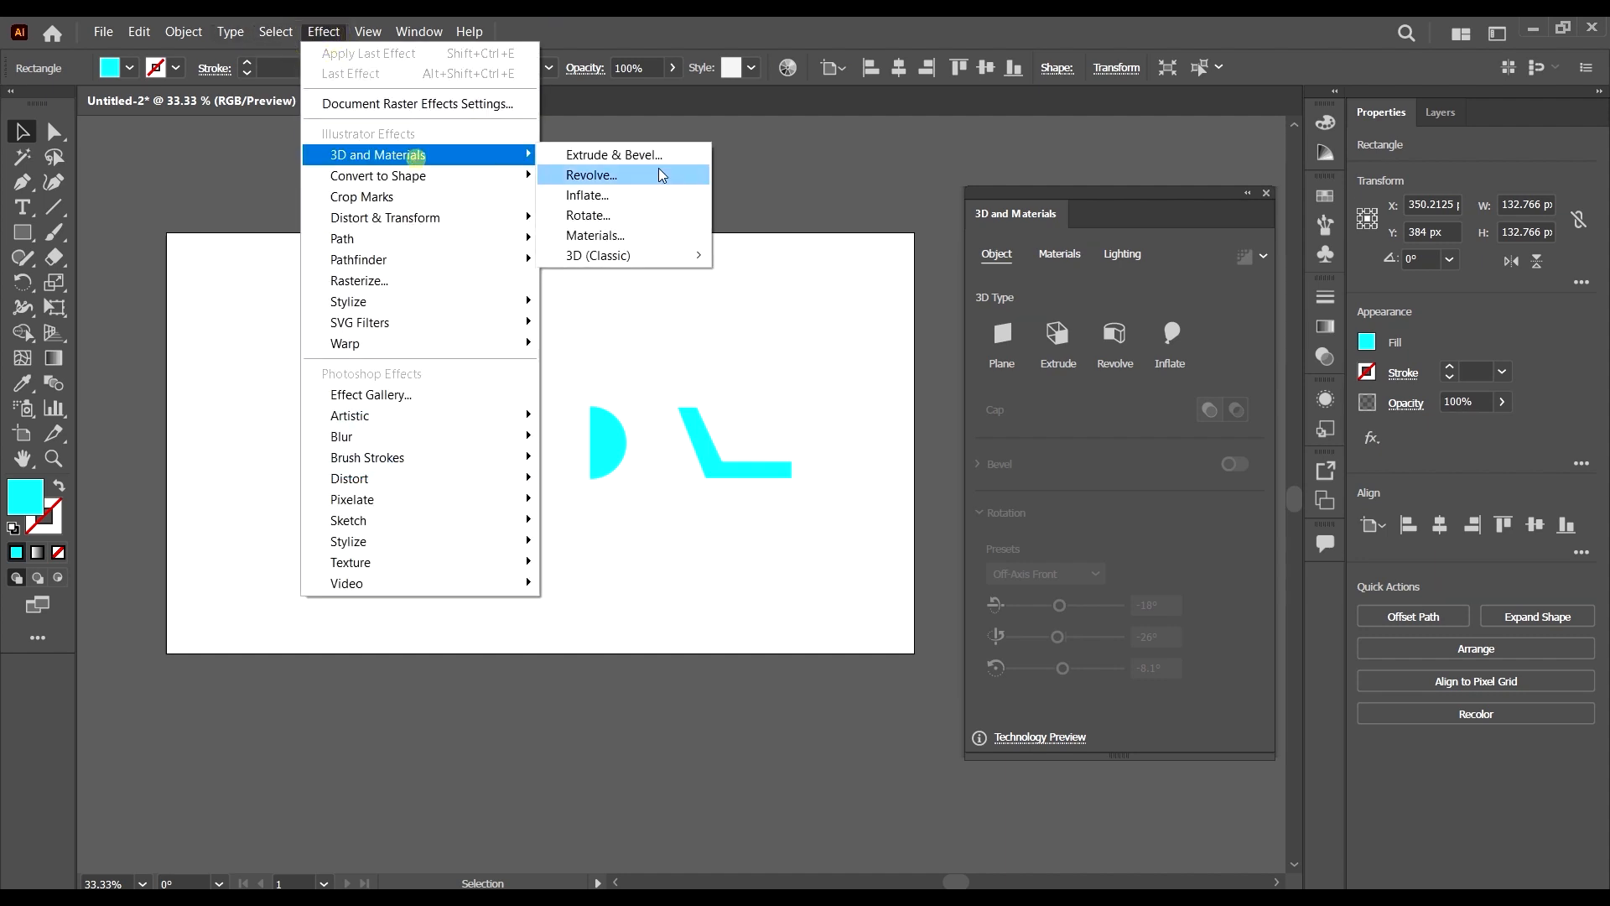
pyautogui.click(632, 154)
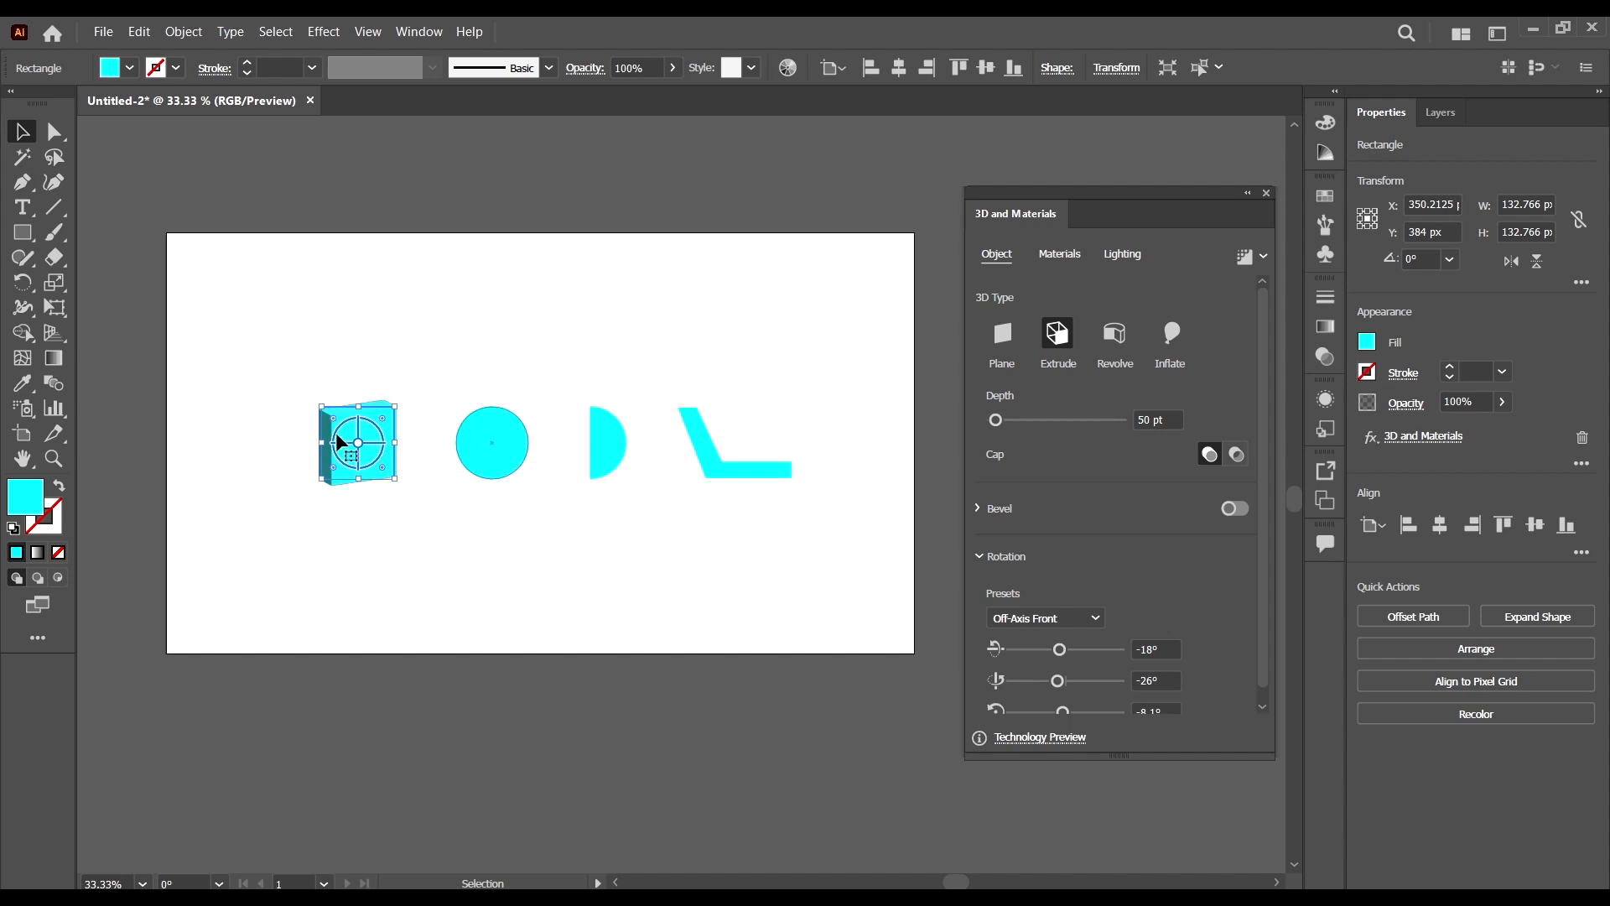
pyautogui.scroll(1, 304, 423)
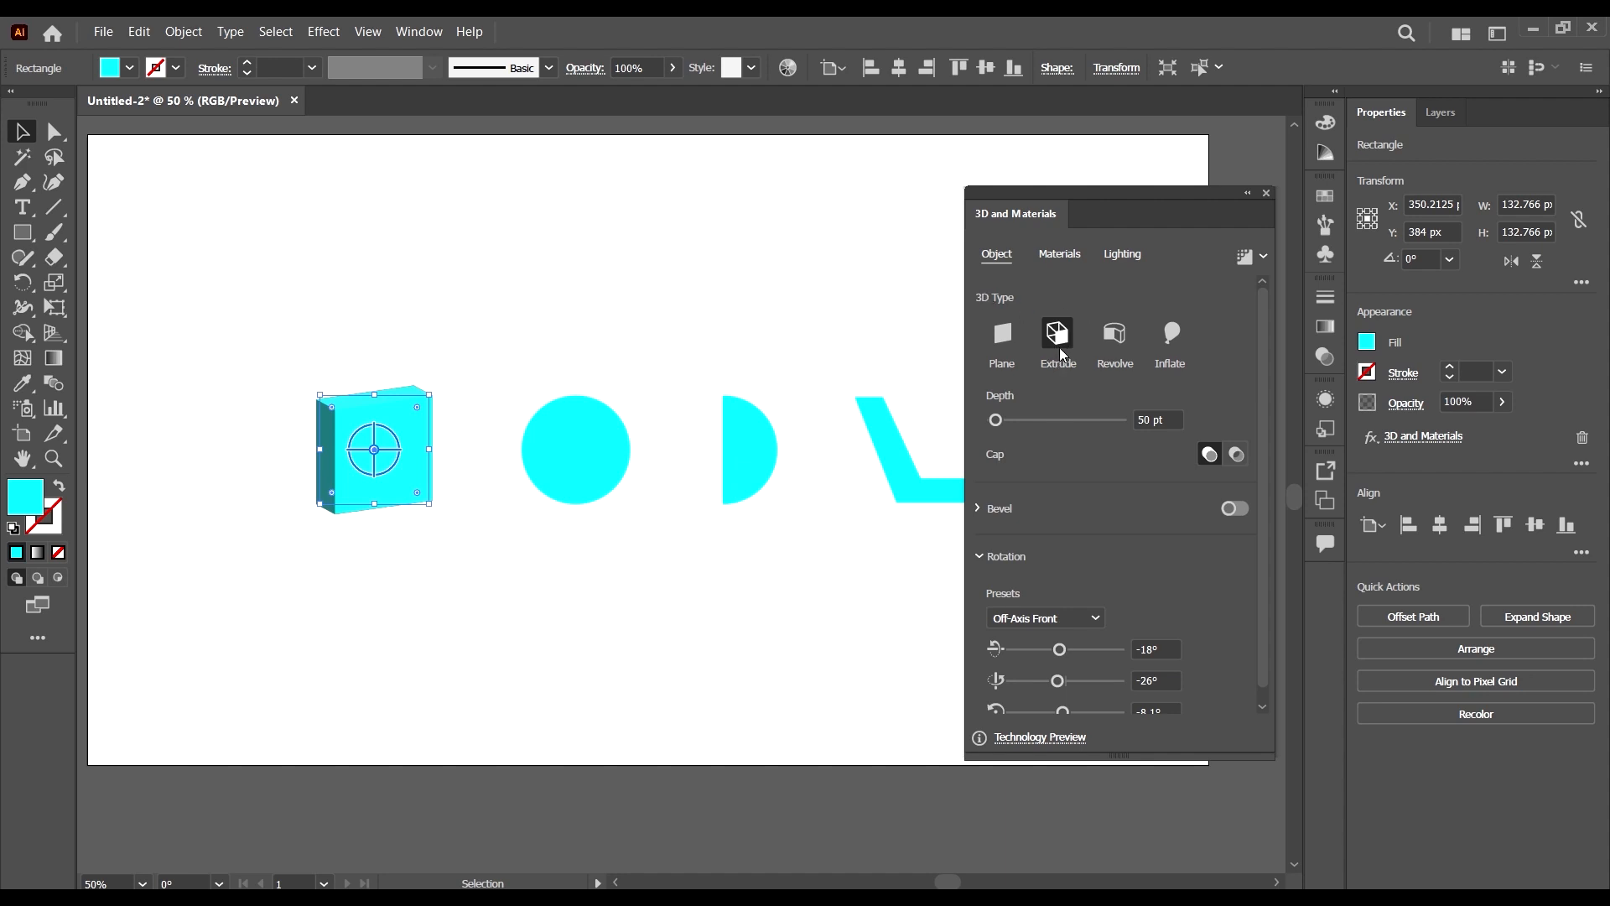
# - Try the Plane 3D type on the square and switch it back to Extrude
pyautogui.press('a')
pyautogui.click(1005, 338)
pyautogui.press('v')
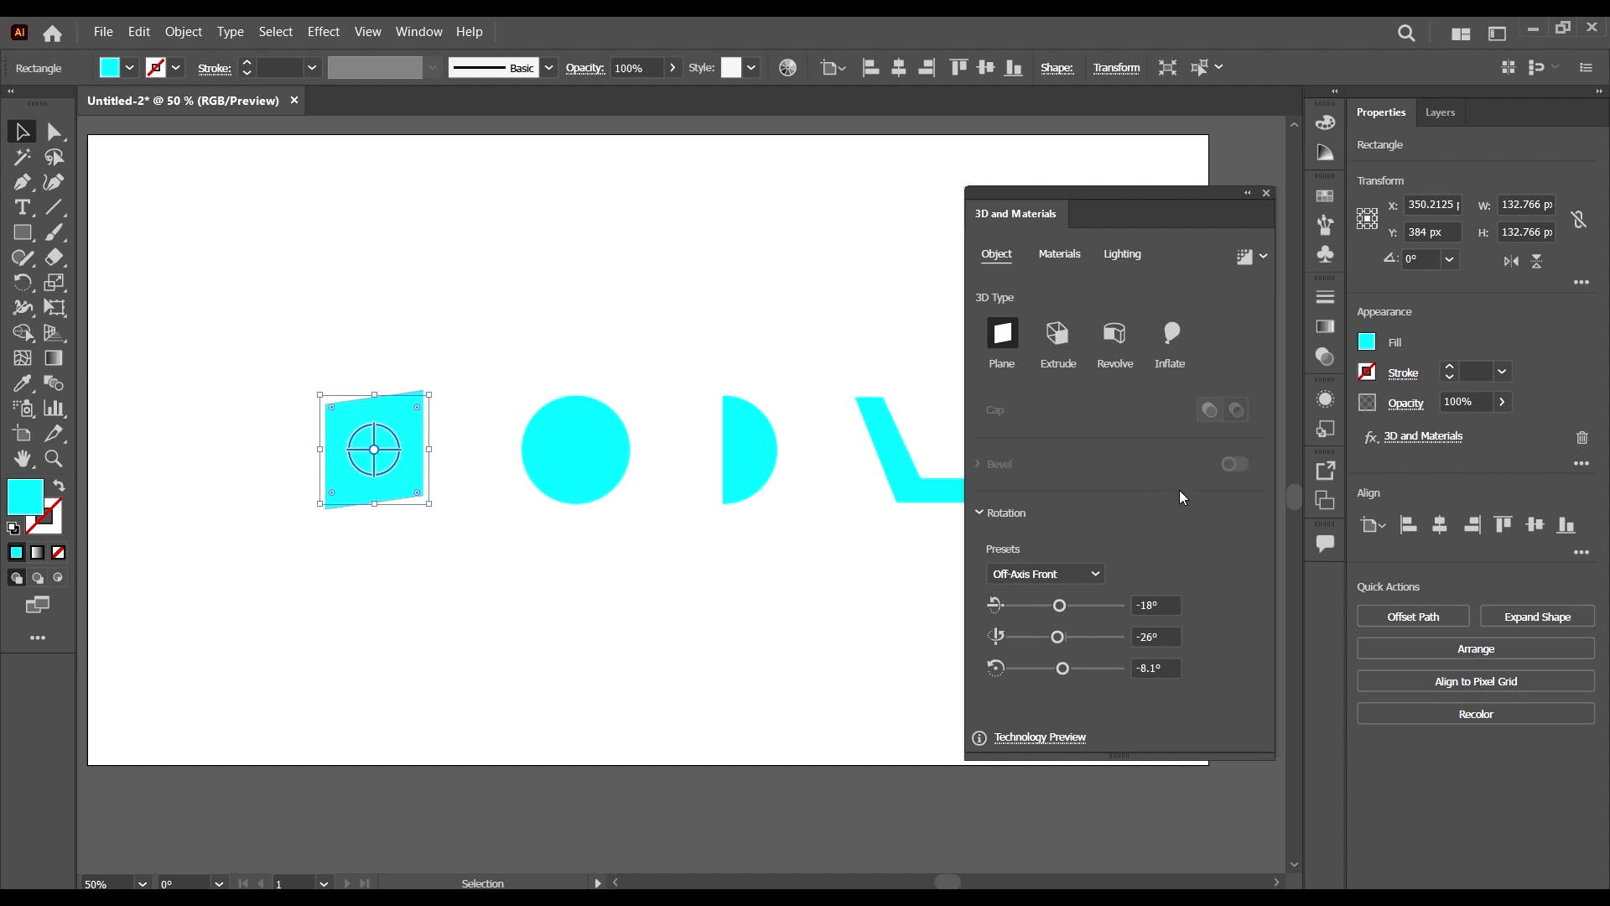
pyautogui.click(1058, 336)
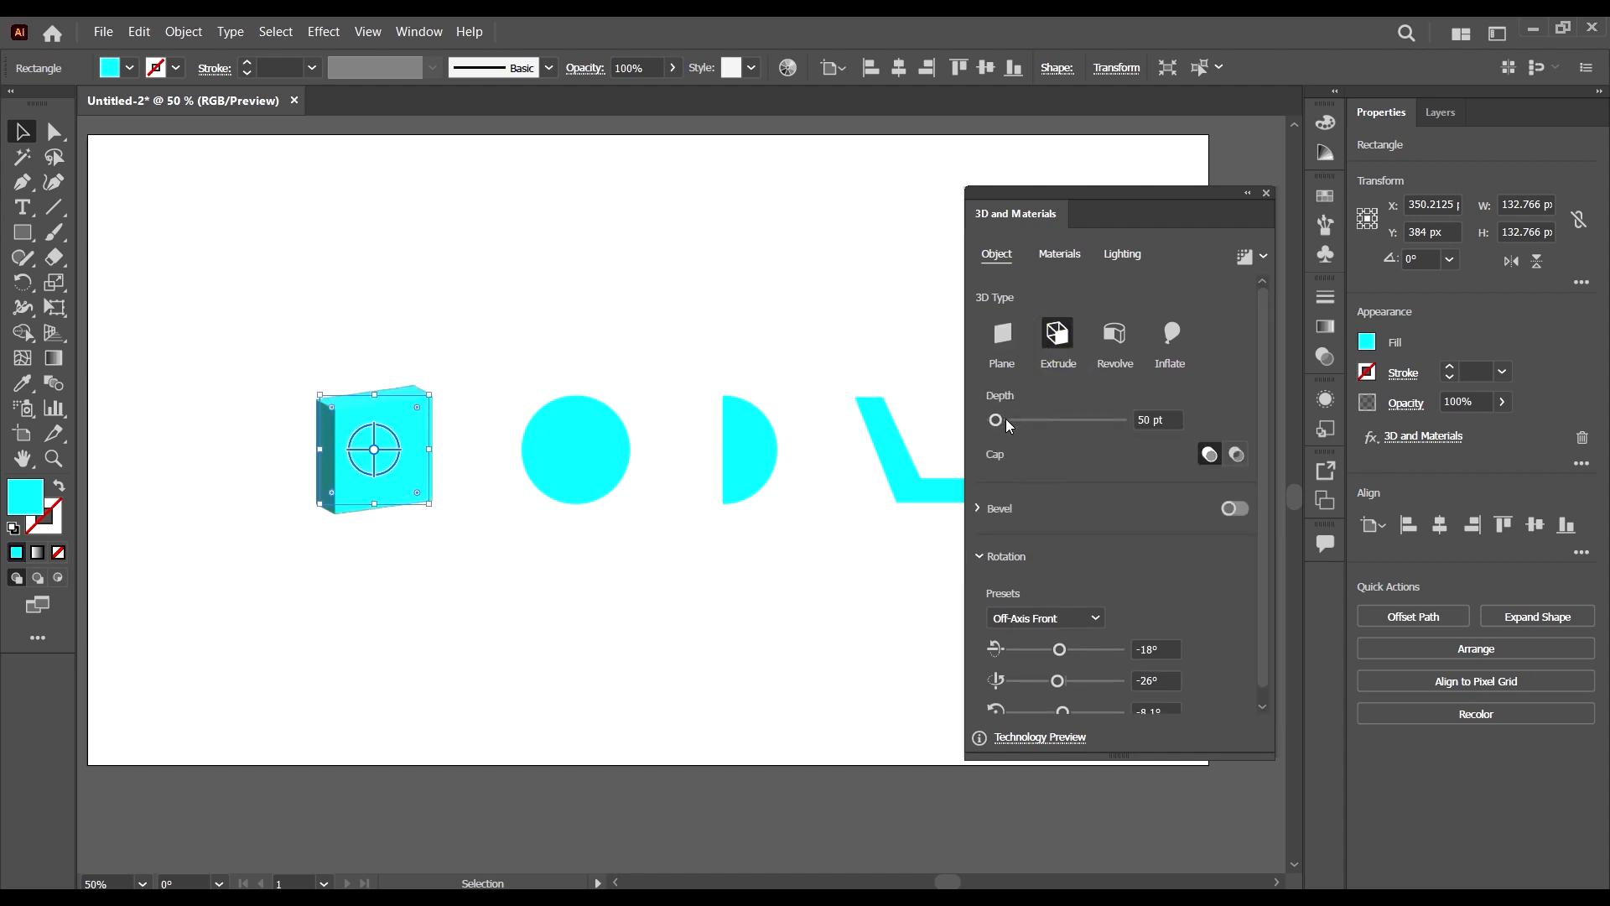
# - Set the square's extrusion depth to 449 pt, and try the hollow cap before restoring the solid cap
pyautogui.moveTo(1006, 419)
pyautogui.mouseDown()
pyautogui.moveTo(1031, 420)
pyautogui.moveTo(1013, 422)
pyautogui.moveTo(1035, 425)
pyautogui.moveTo(1022, 432)
pyautogui.mouseUp()
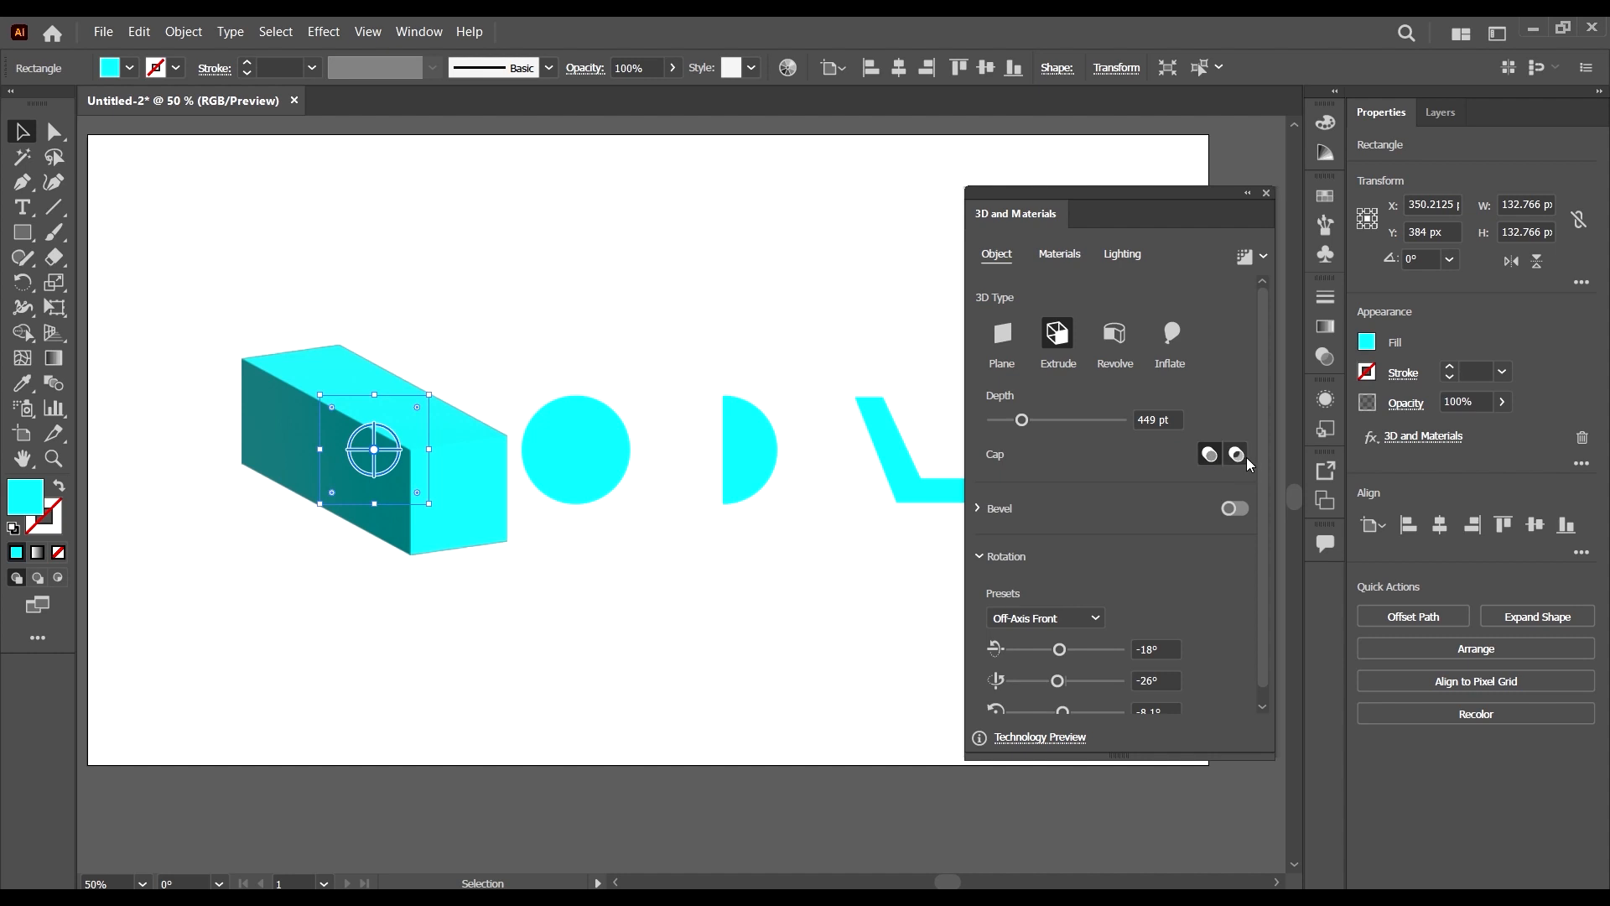
pyautogui.click(1211, 454)
pyautogui.click(1237, 454)
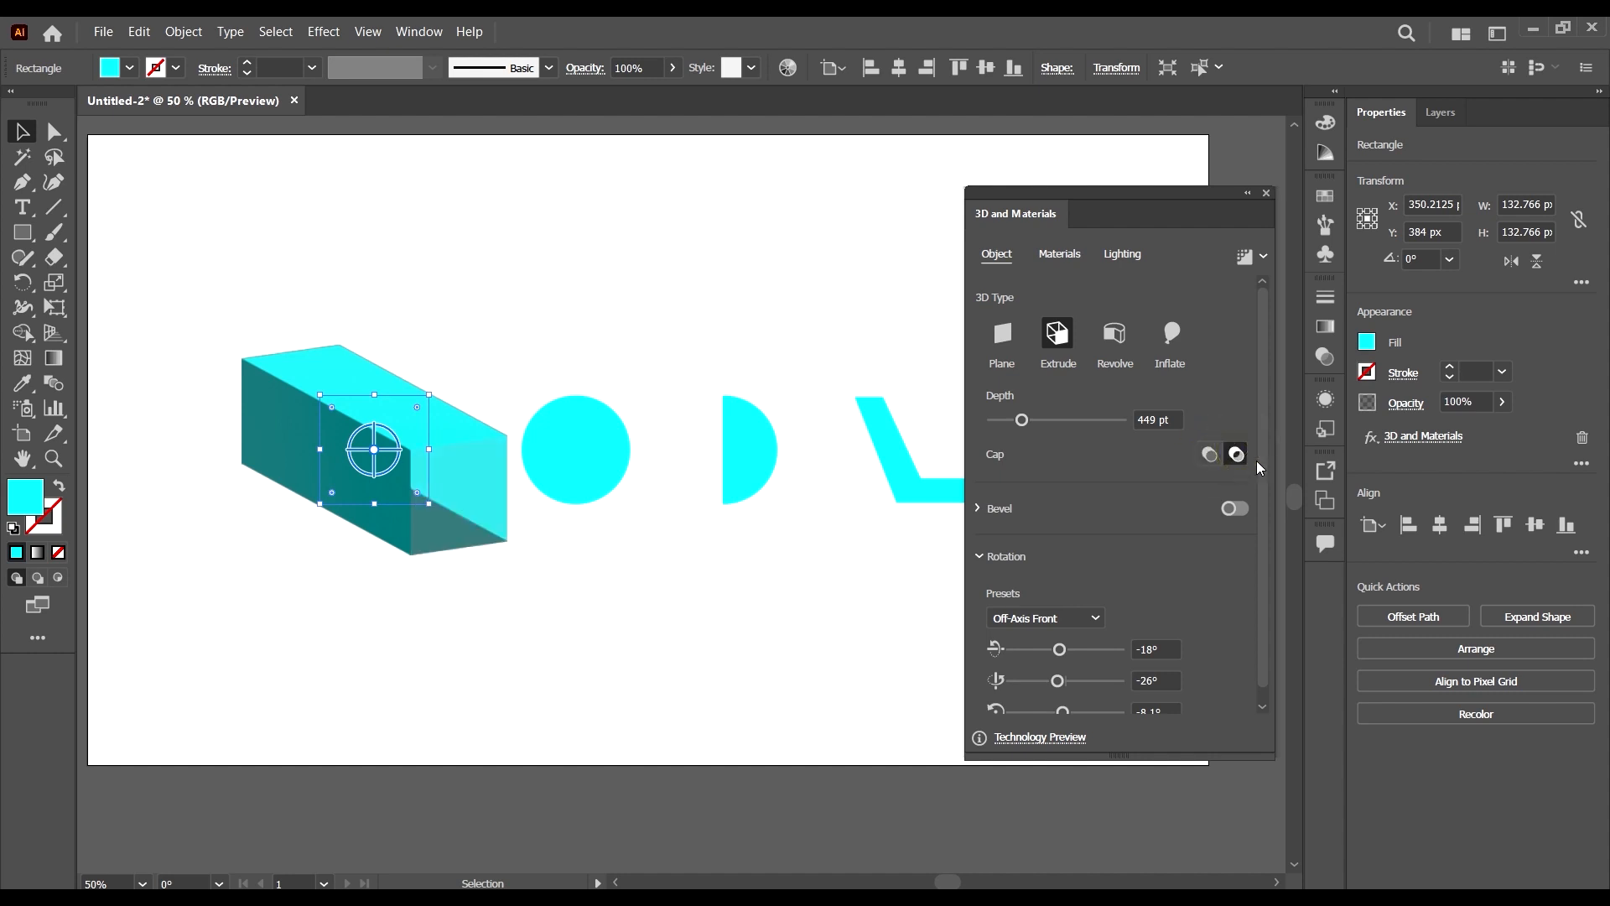
pyautogui.click(1209, 453)
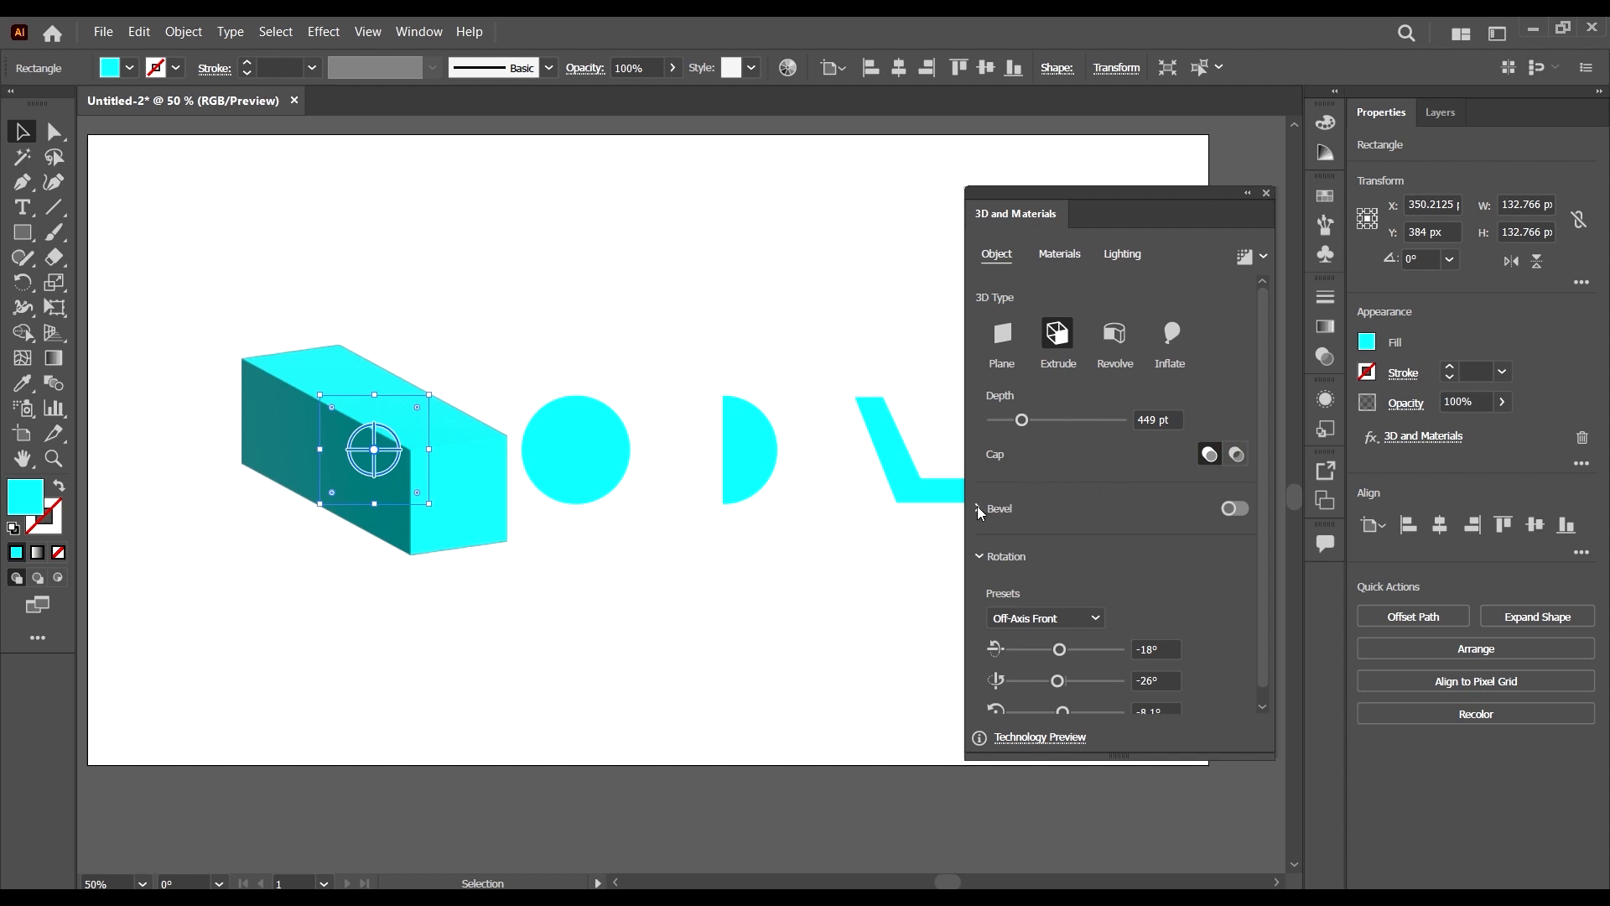
# - Turn on the bevel for the extruded square and bring its bevel settings into view
pyautogui.click(979, 510)
pyautogui.click(1235, 509)
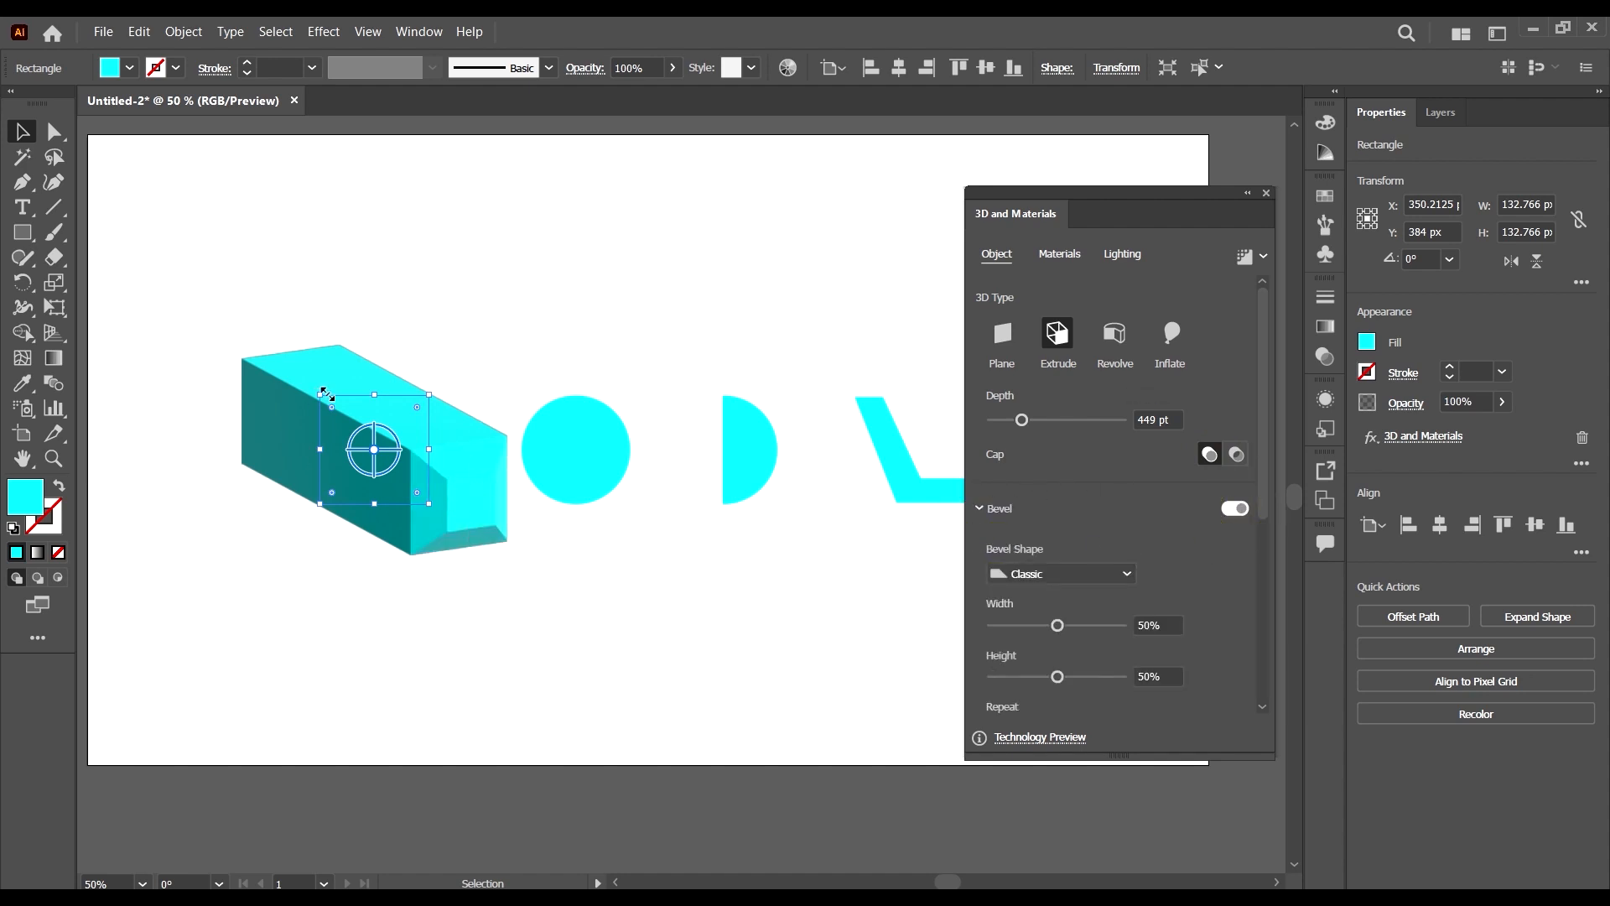
pyautogui.scroll(-2, 545, 446)
pyautogui.scroll(-3, 1100, 503)
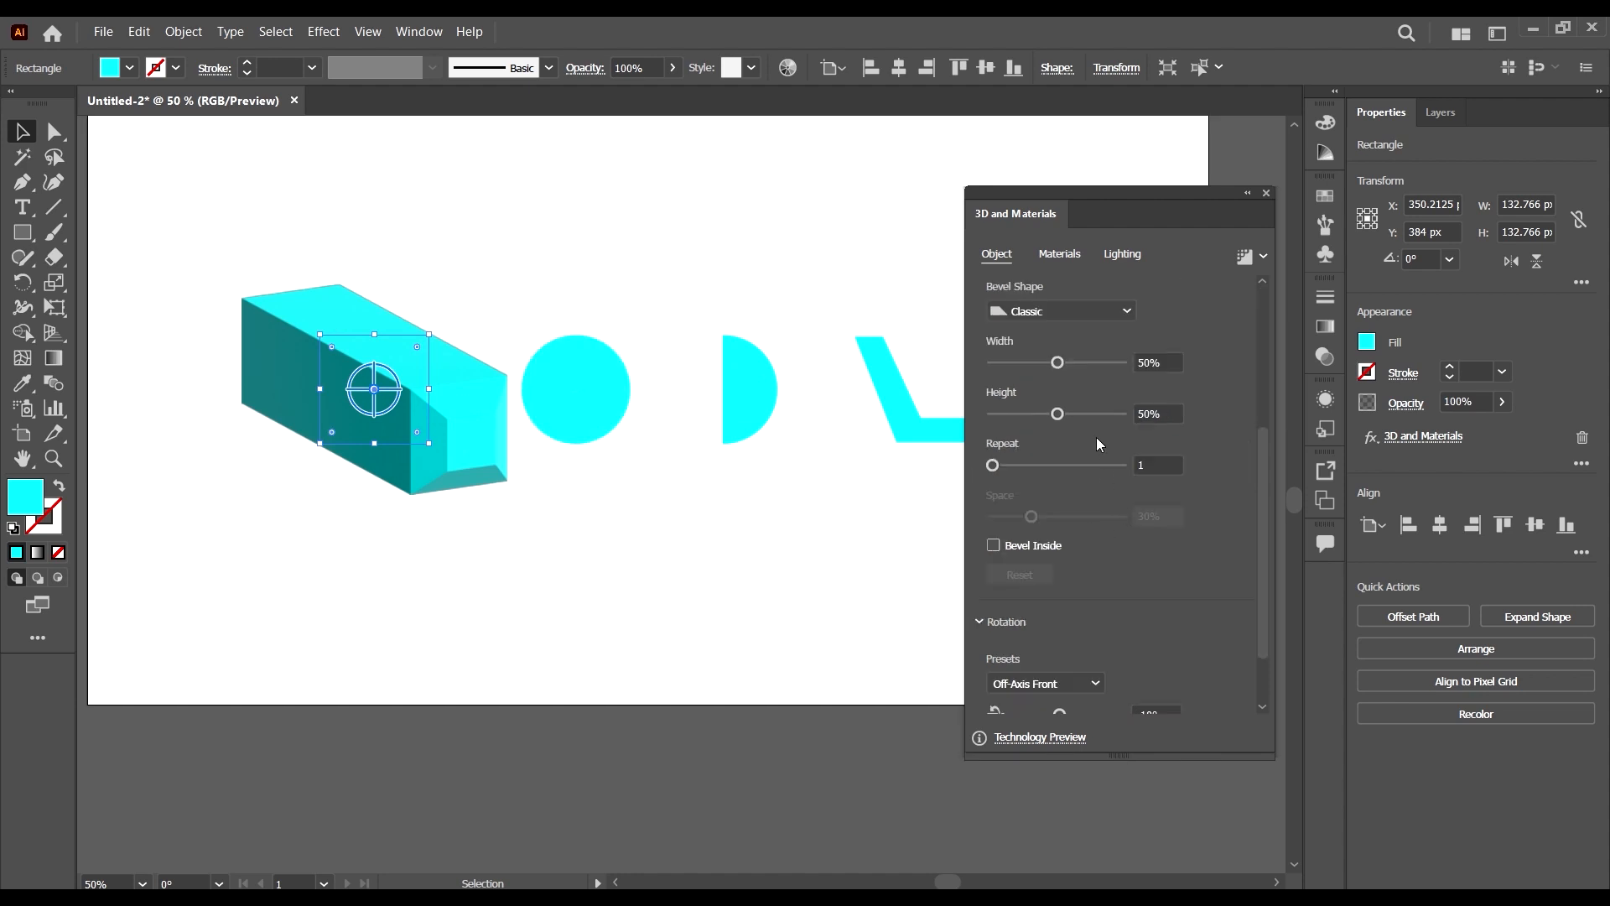
# - Try the Round bevel shape on the extruded square and return it to Classic
pyautogui.click(1085, 311)
pyautogui.click(1049, 362)
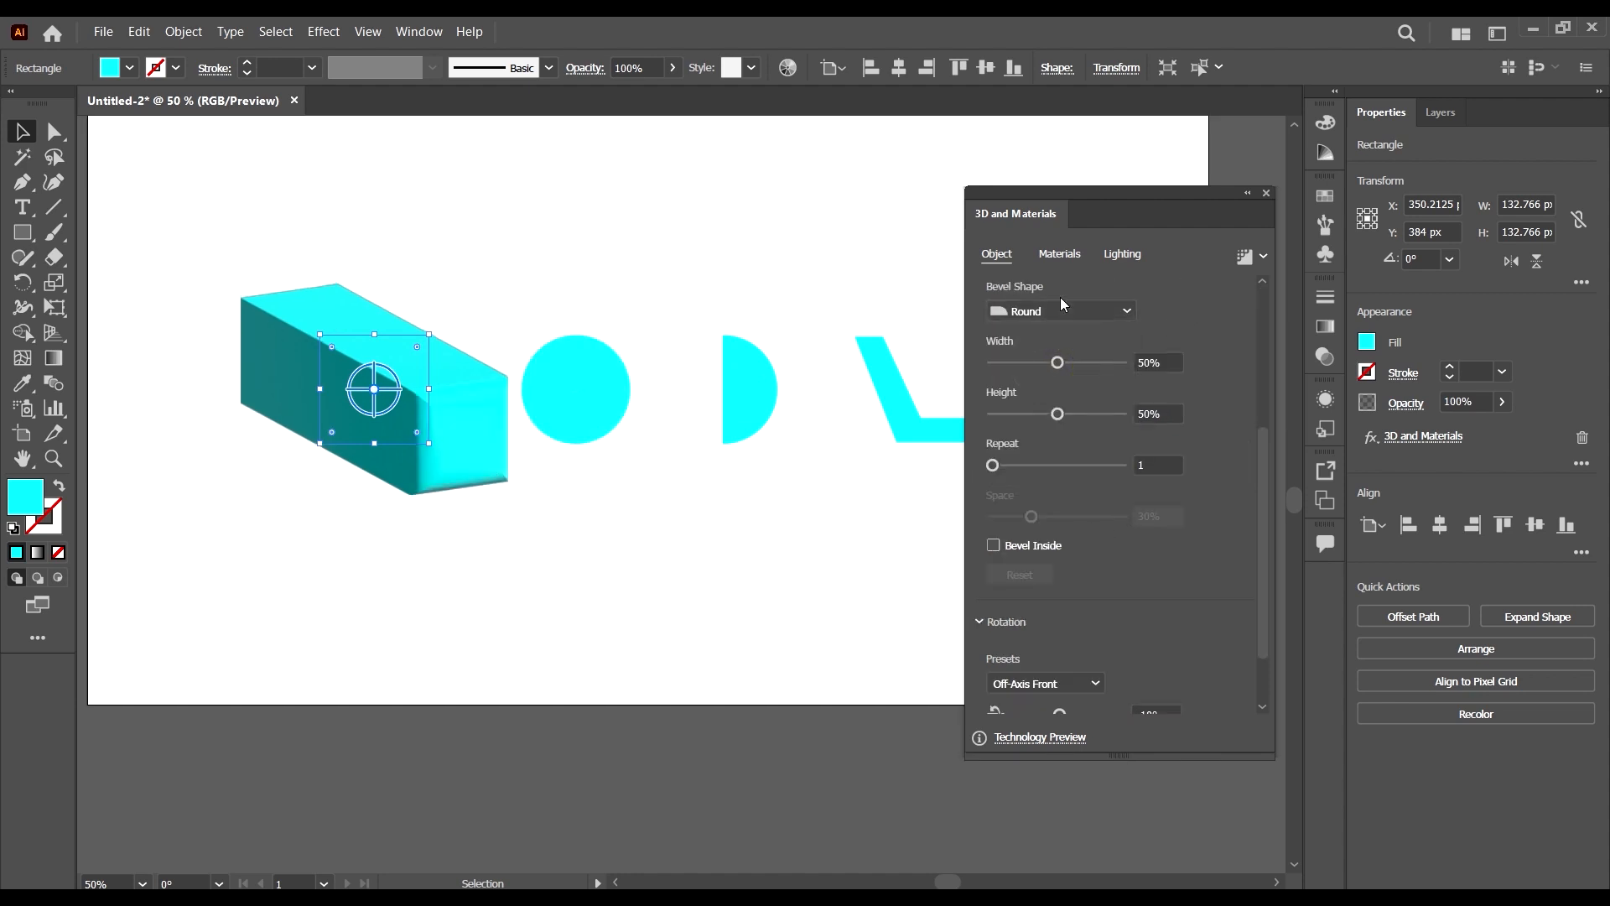
pyautogui.scroll(2, 1123, 353)
pyautogui.click(1072, 447)
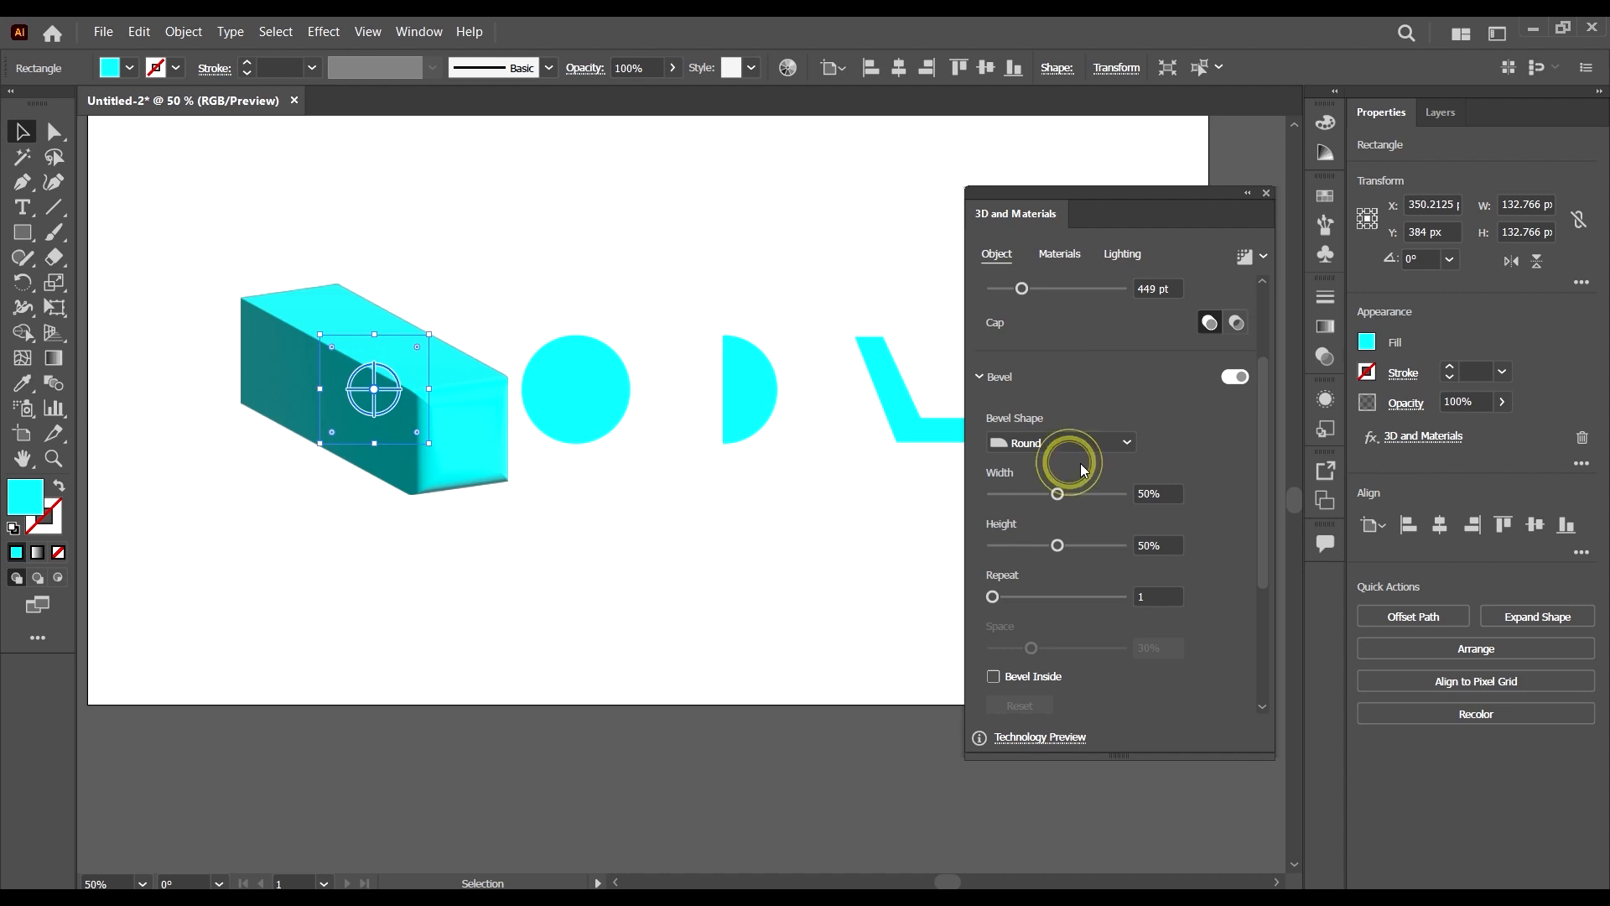
pyautogui.click(1050, 467)
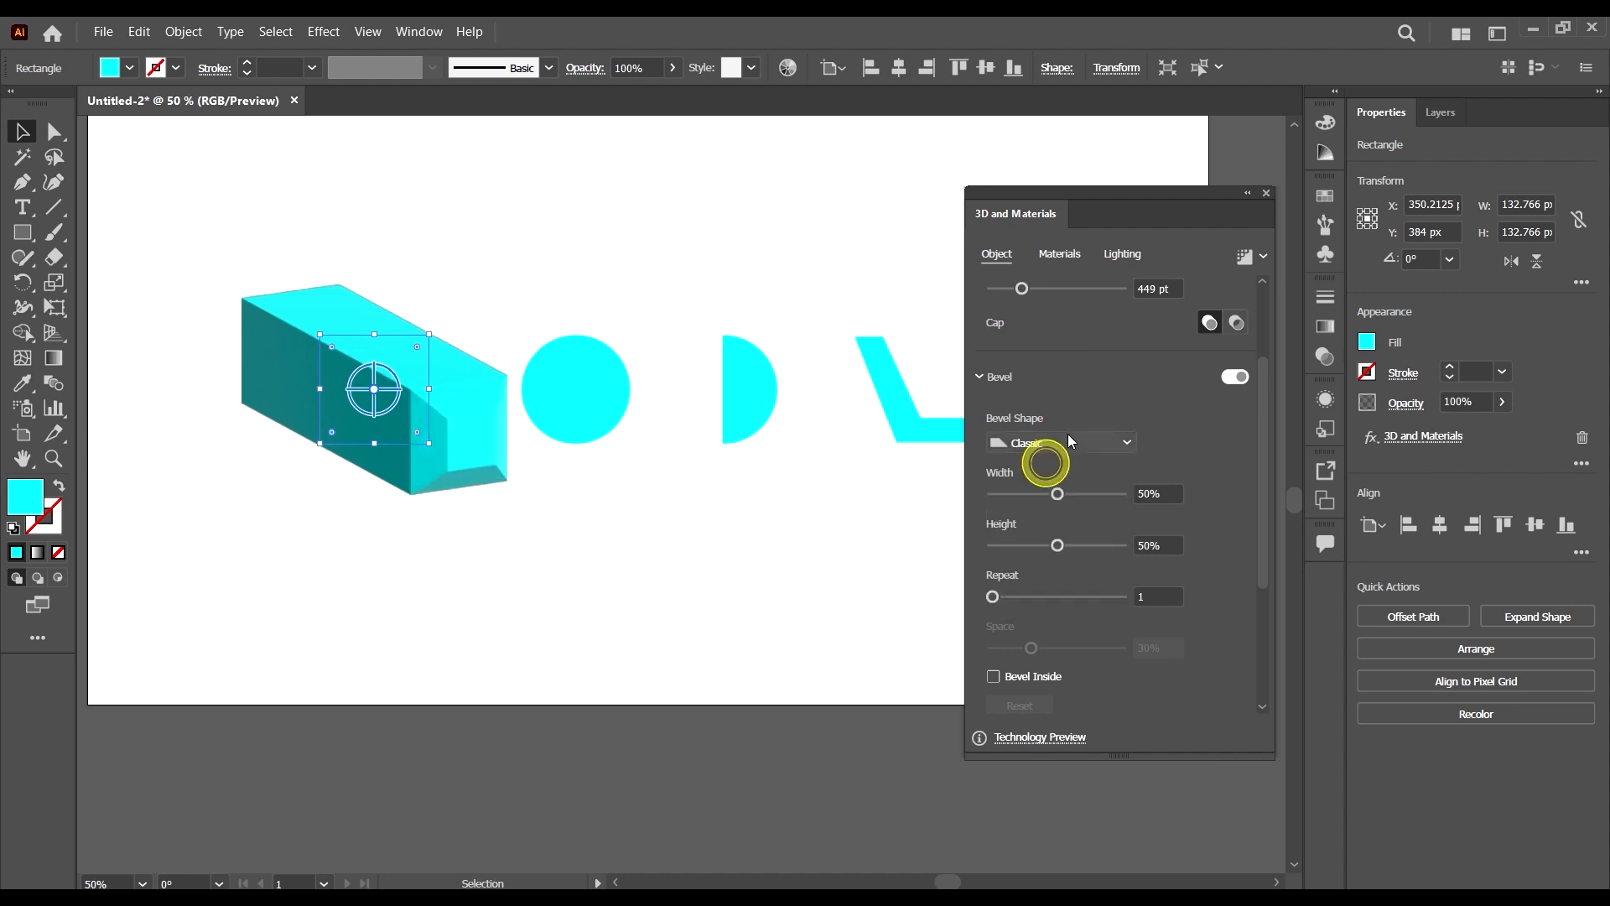
# - Try the Round, Convex and Step bevel shapes in turn on the extruded square
pyautogui.click(1079, 441)
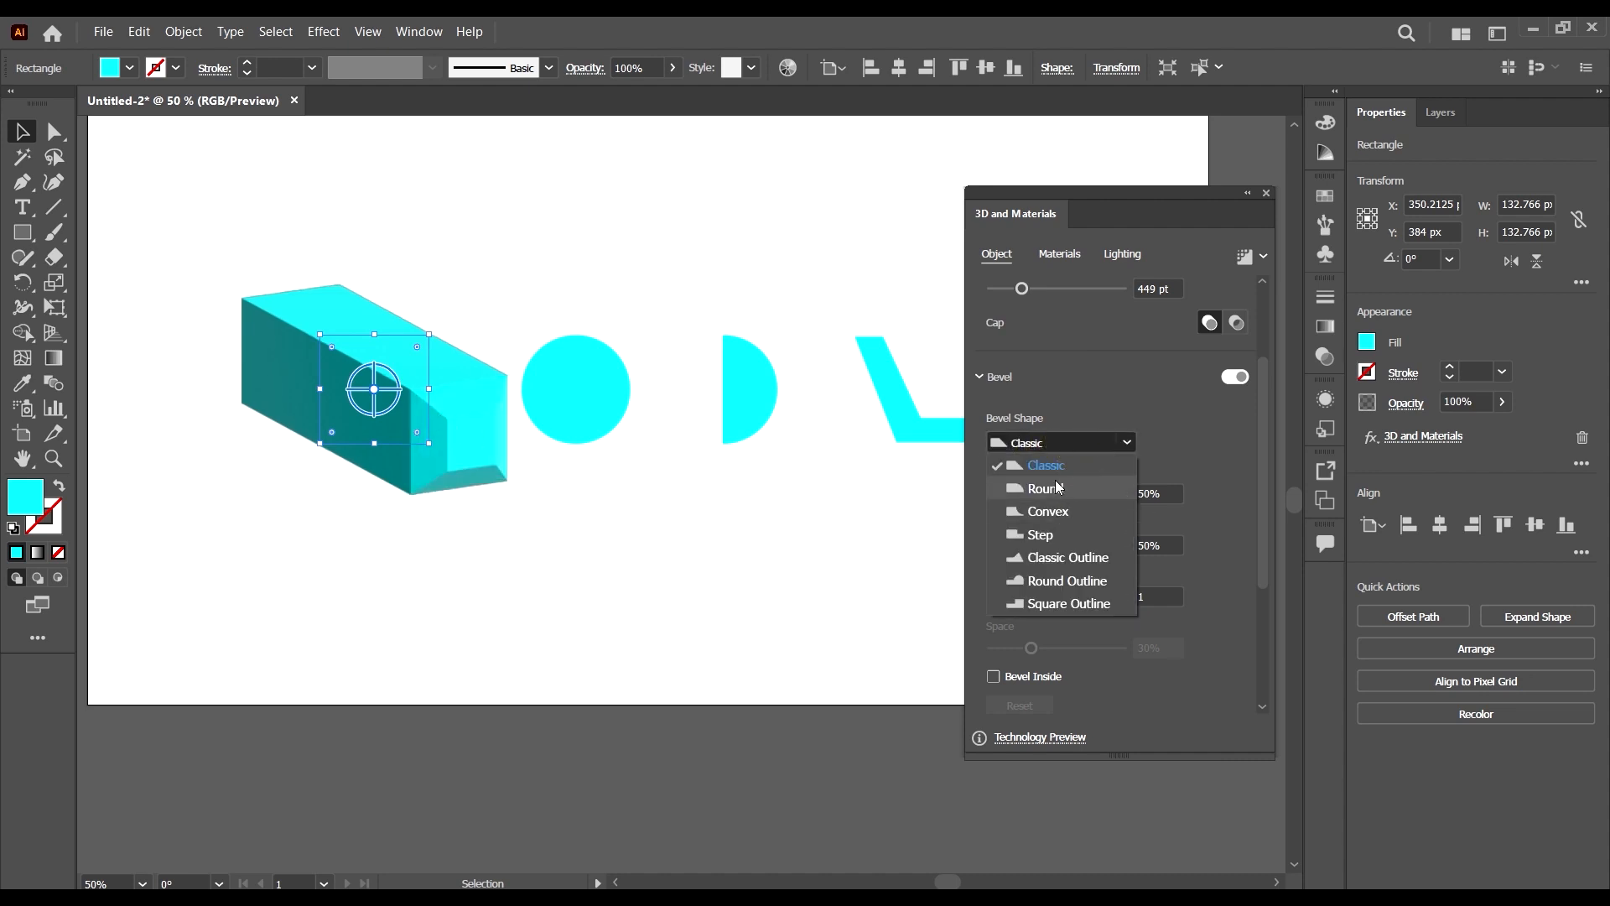
pyautogui.click(1061, 491)
pyautogui.click(1081, 442)
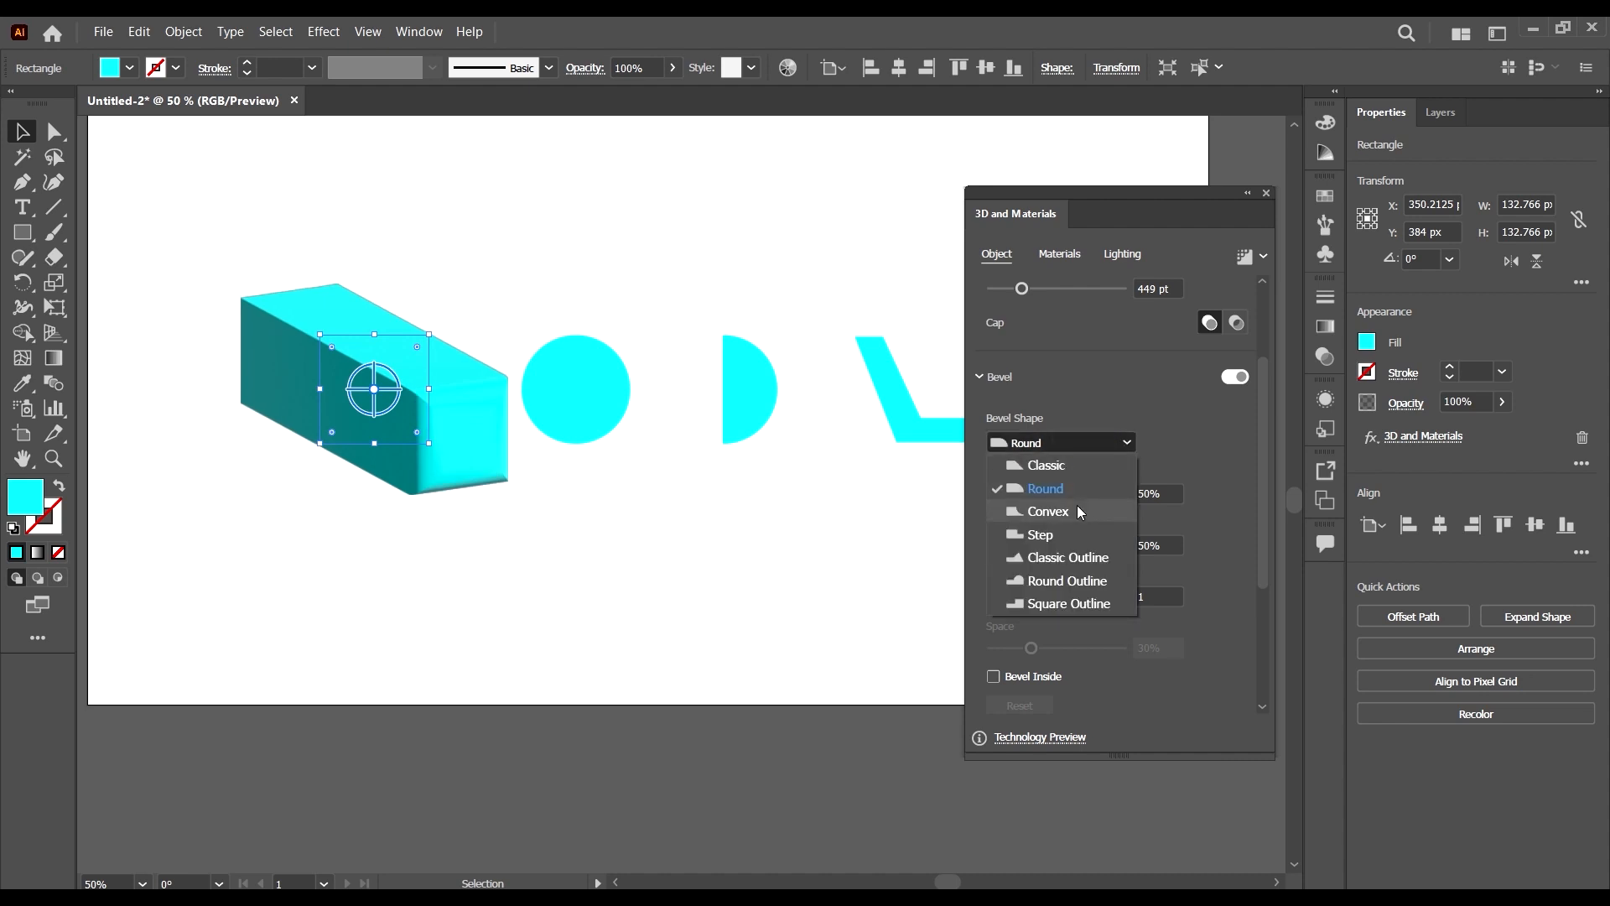
pyautogui.click(1077, 509)
pyautogui.click(1071, 441)
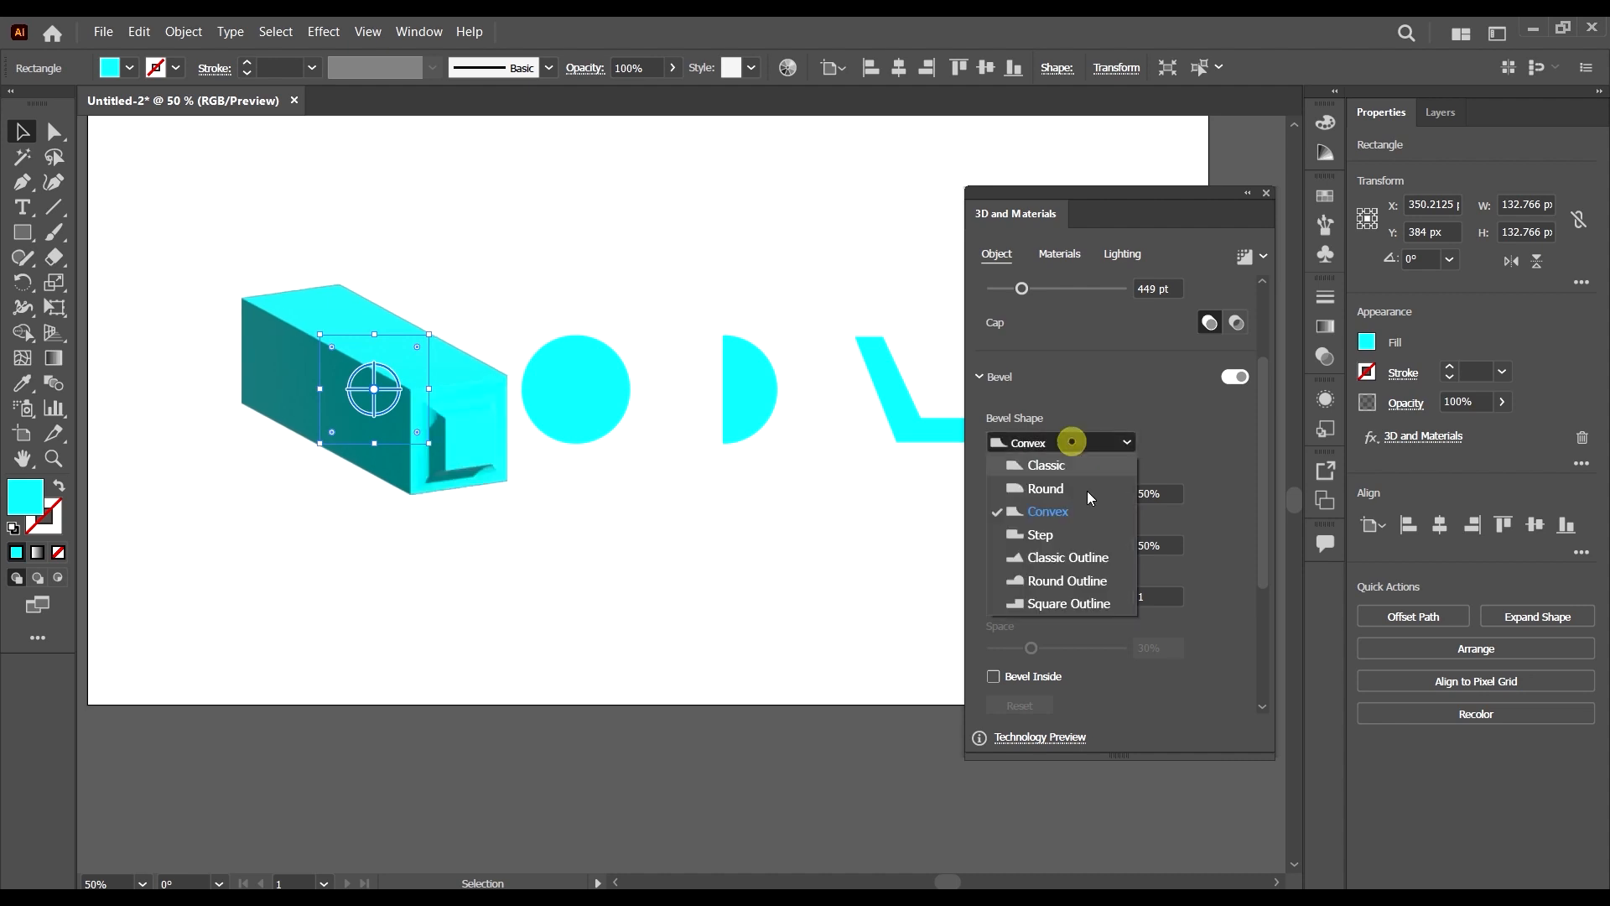
pyautogui.click(1033, 535)
# - Try the Classic Outline and Round Outline bevels on the extruded square, and set the bevel shape to Square Outline
pyautogui.click(1061, 442)
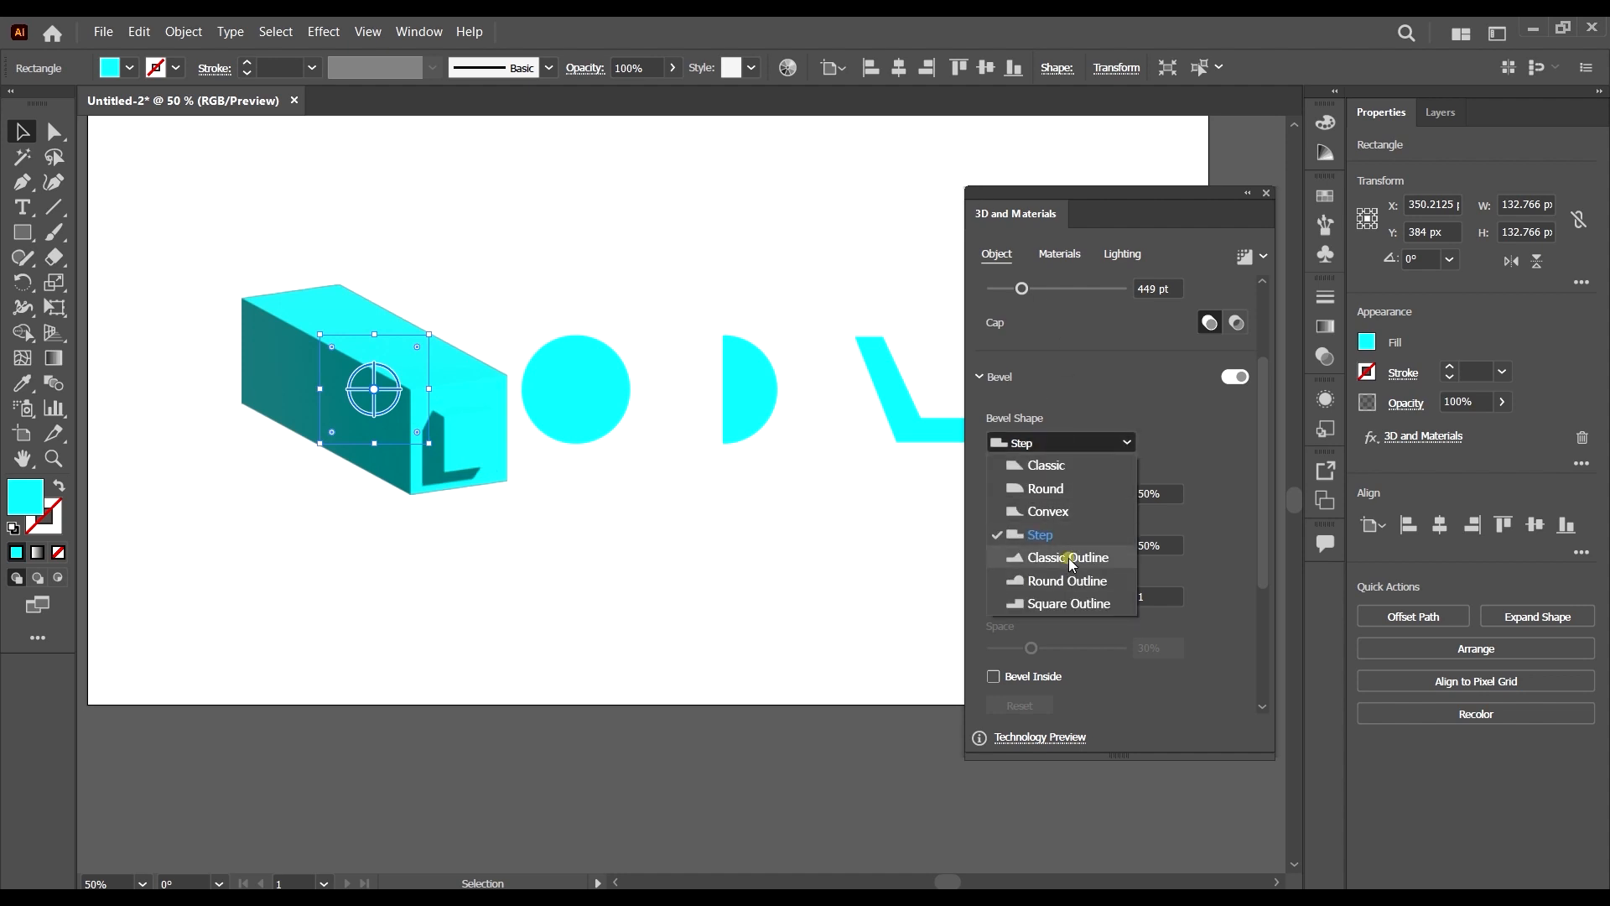
pyautogui.click(1067, 557)
pyautogui.click(1069, 444)
pyautogui.click(1063, 578)
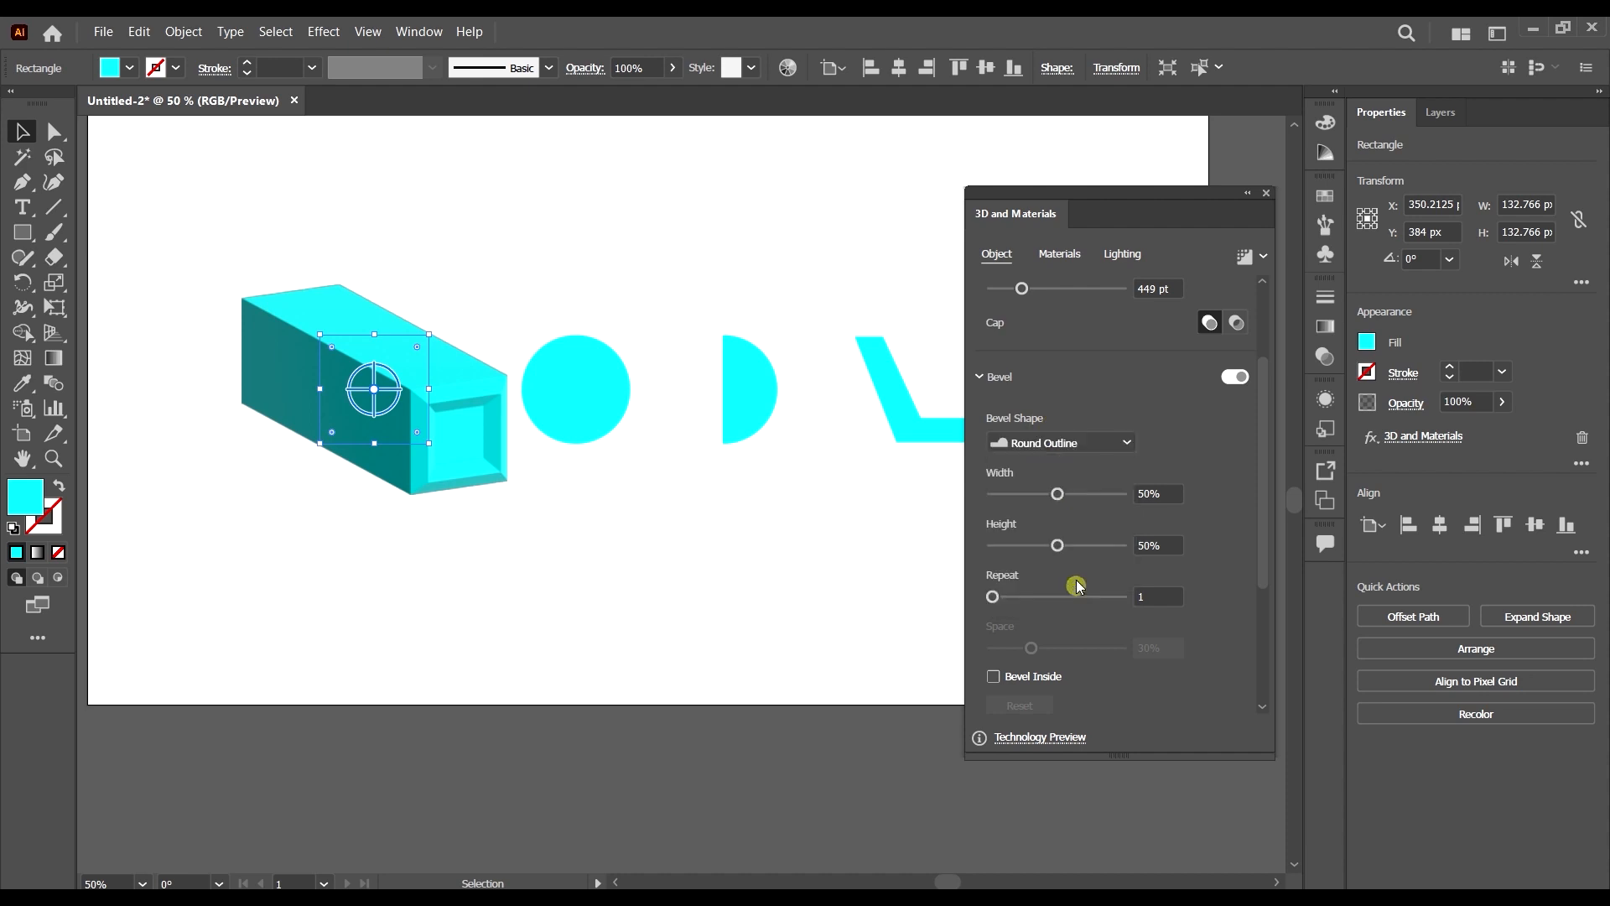
pyautogui.click(1061, 443)
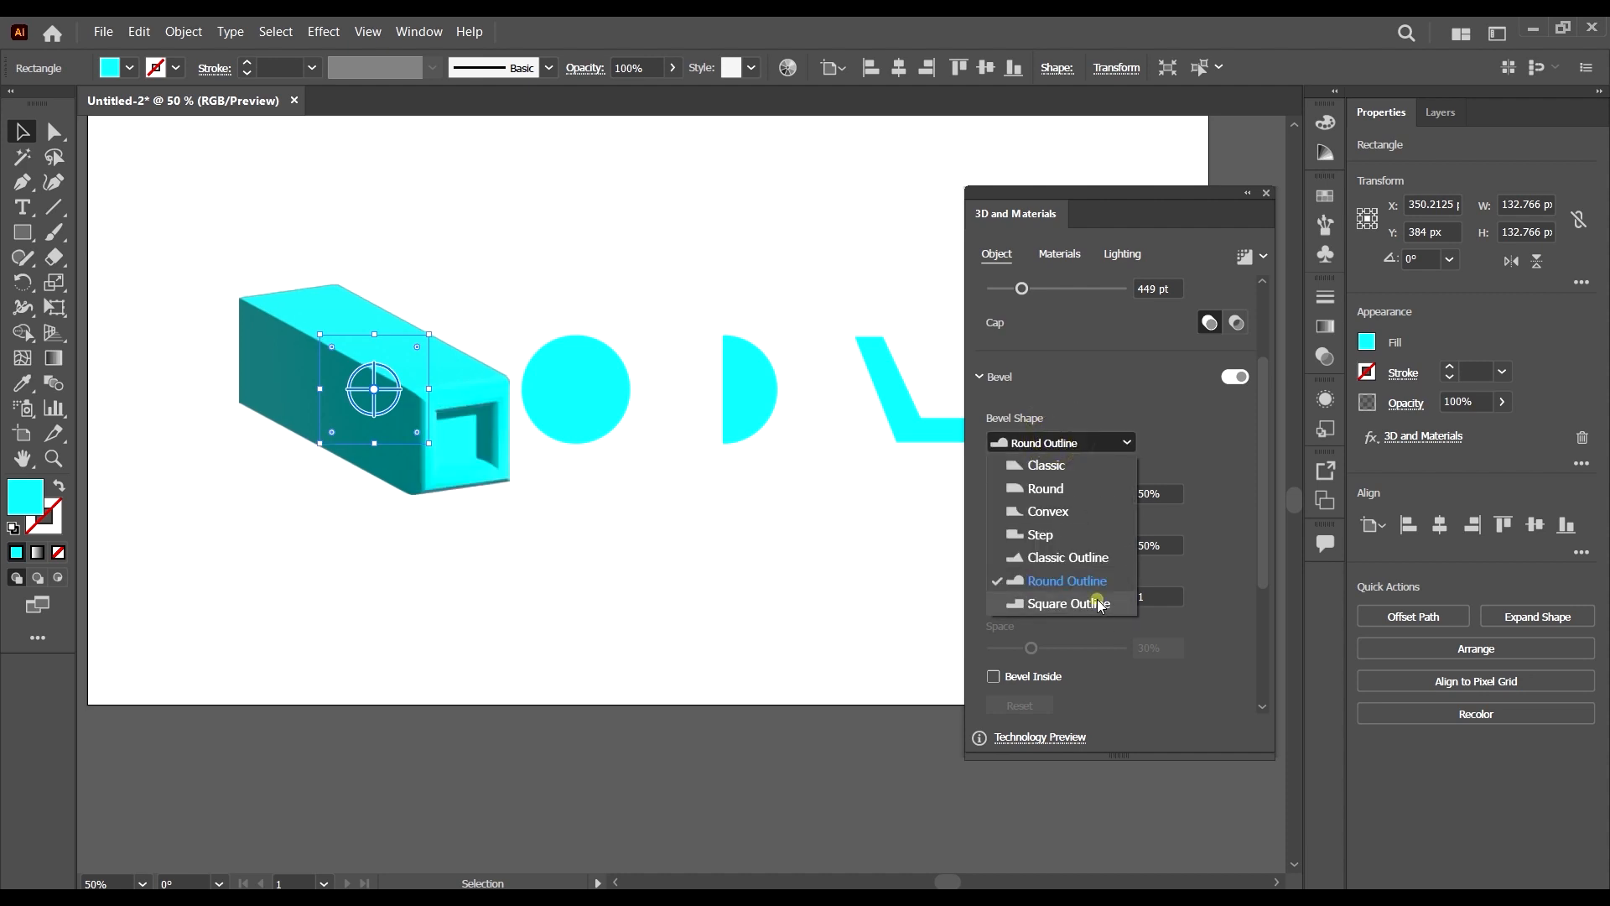
pyautogui.click(1097, 599)
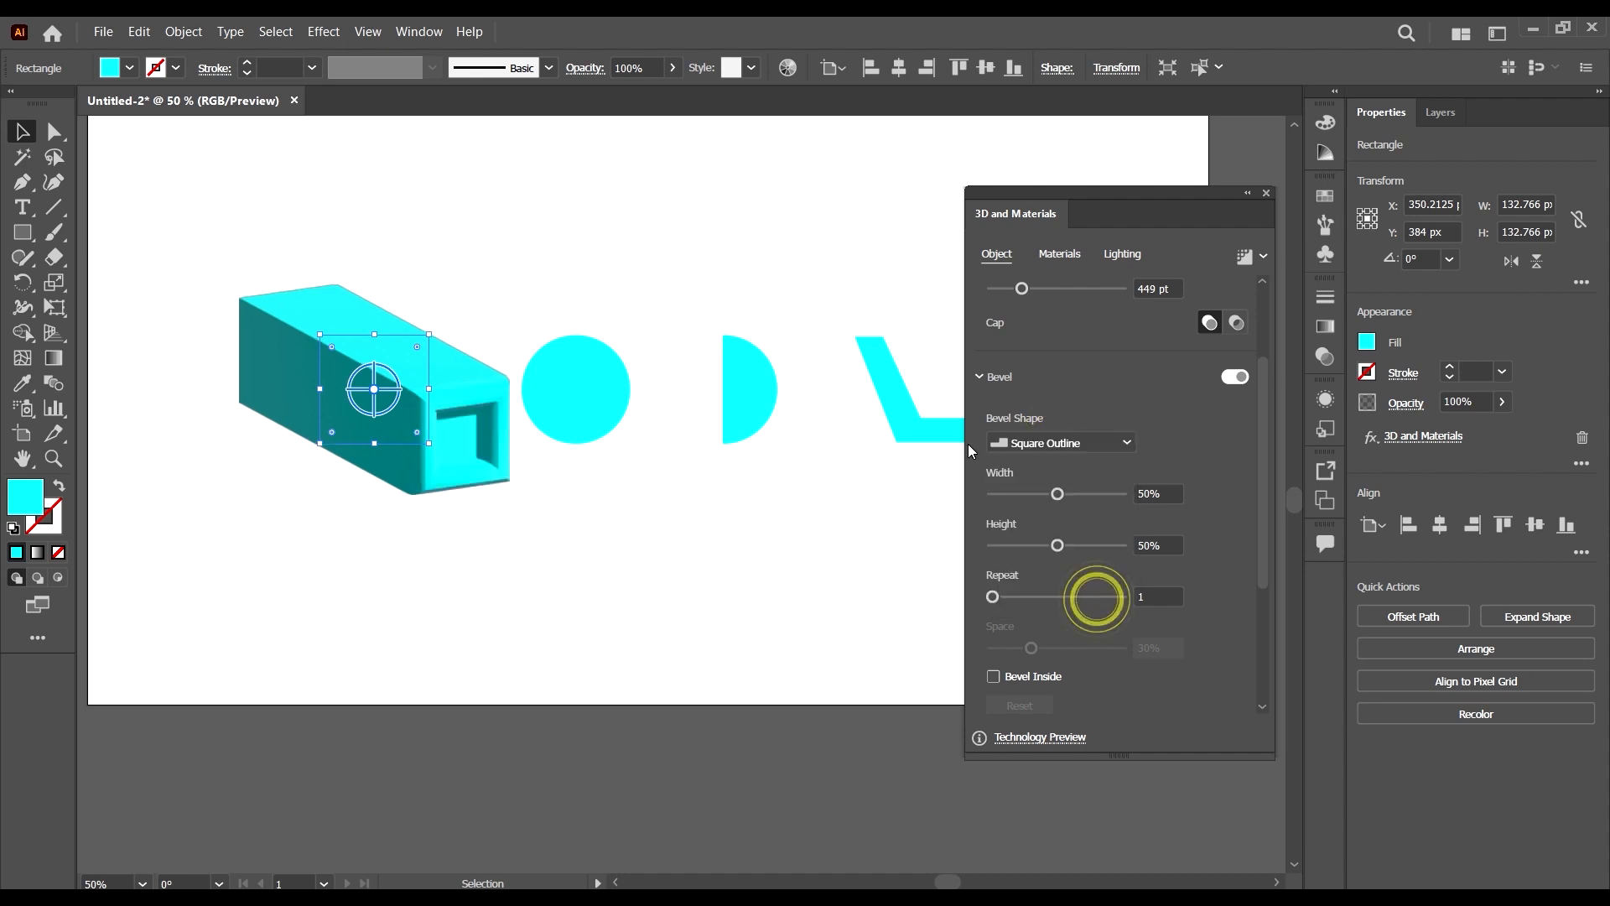
# - Set the extruded square's bevel shape back to Classic
pyautogui.click(1062, 443)
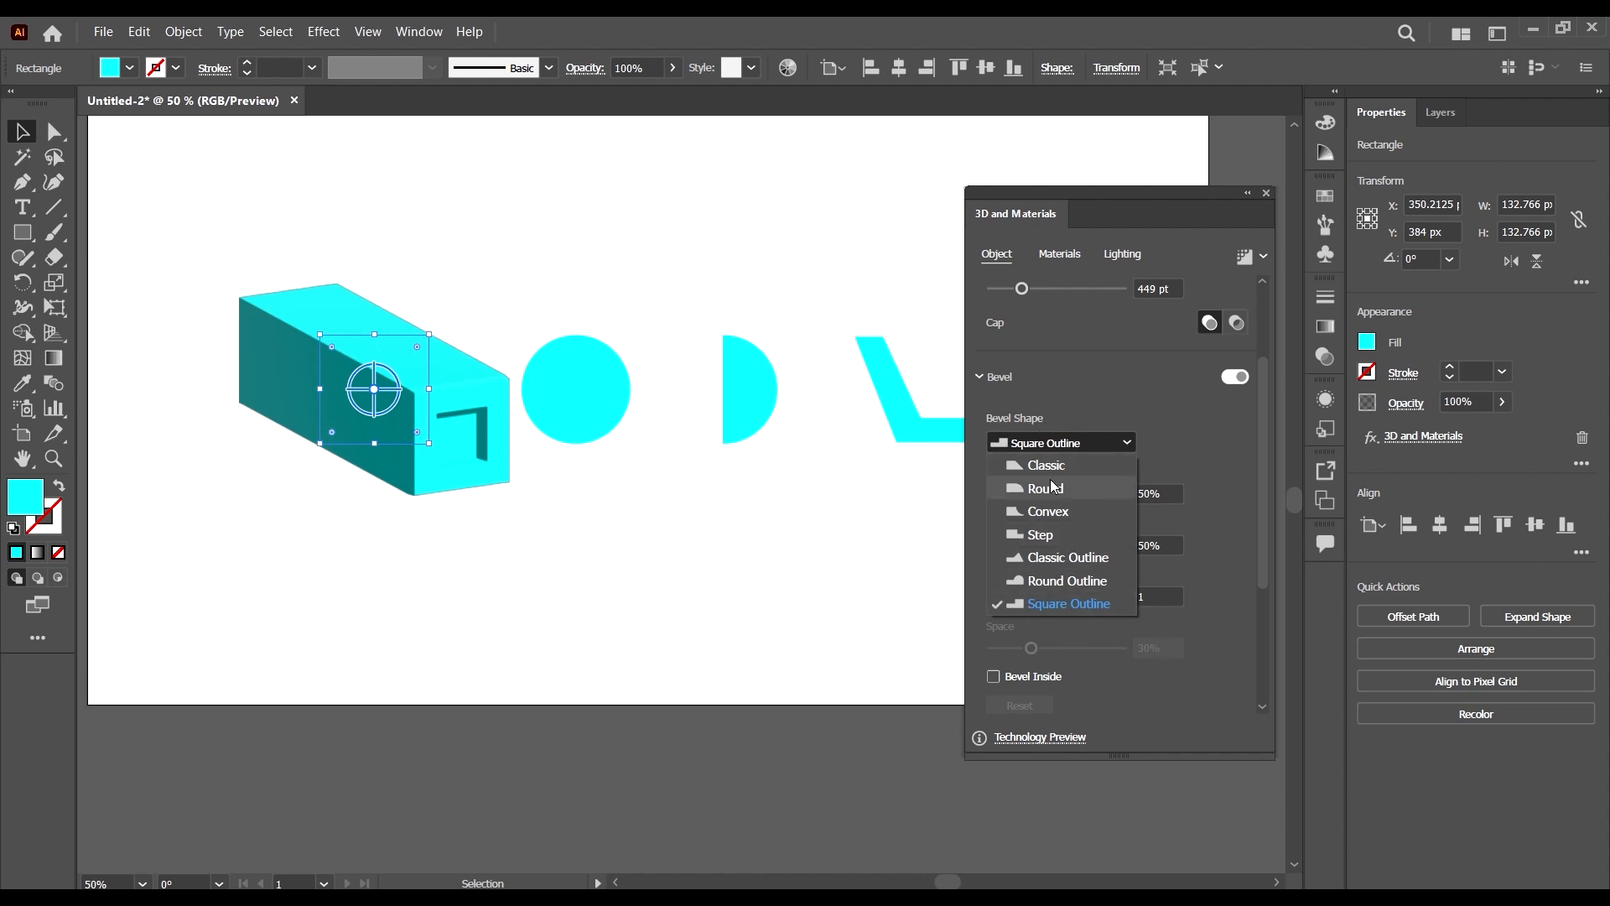
pyautogui.click(1077, 443)
pyautogui.click(1069, 442)
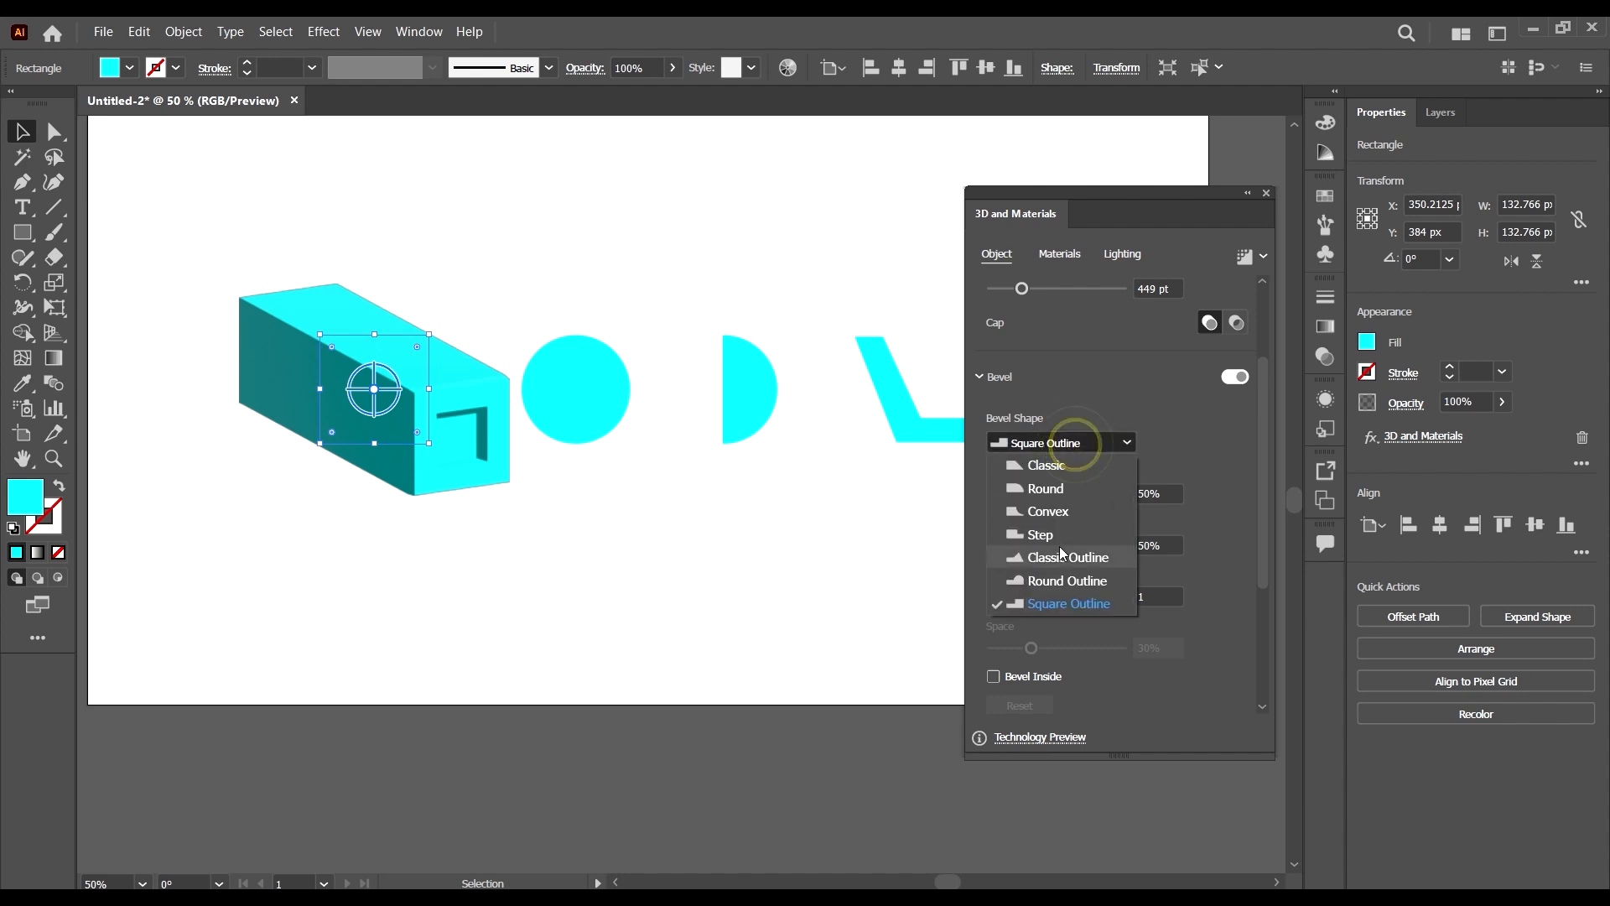
pyautogui.click(1050, 464)
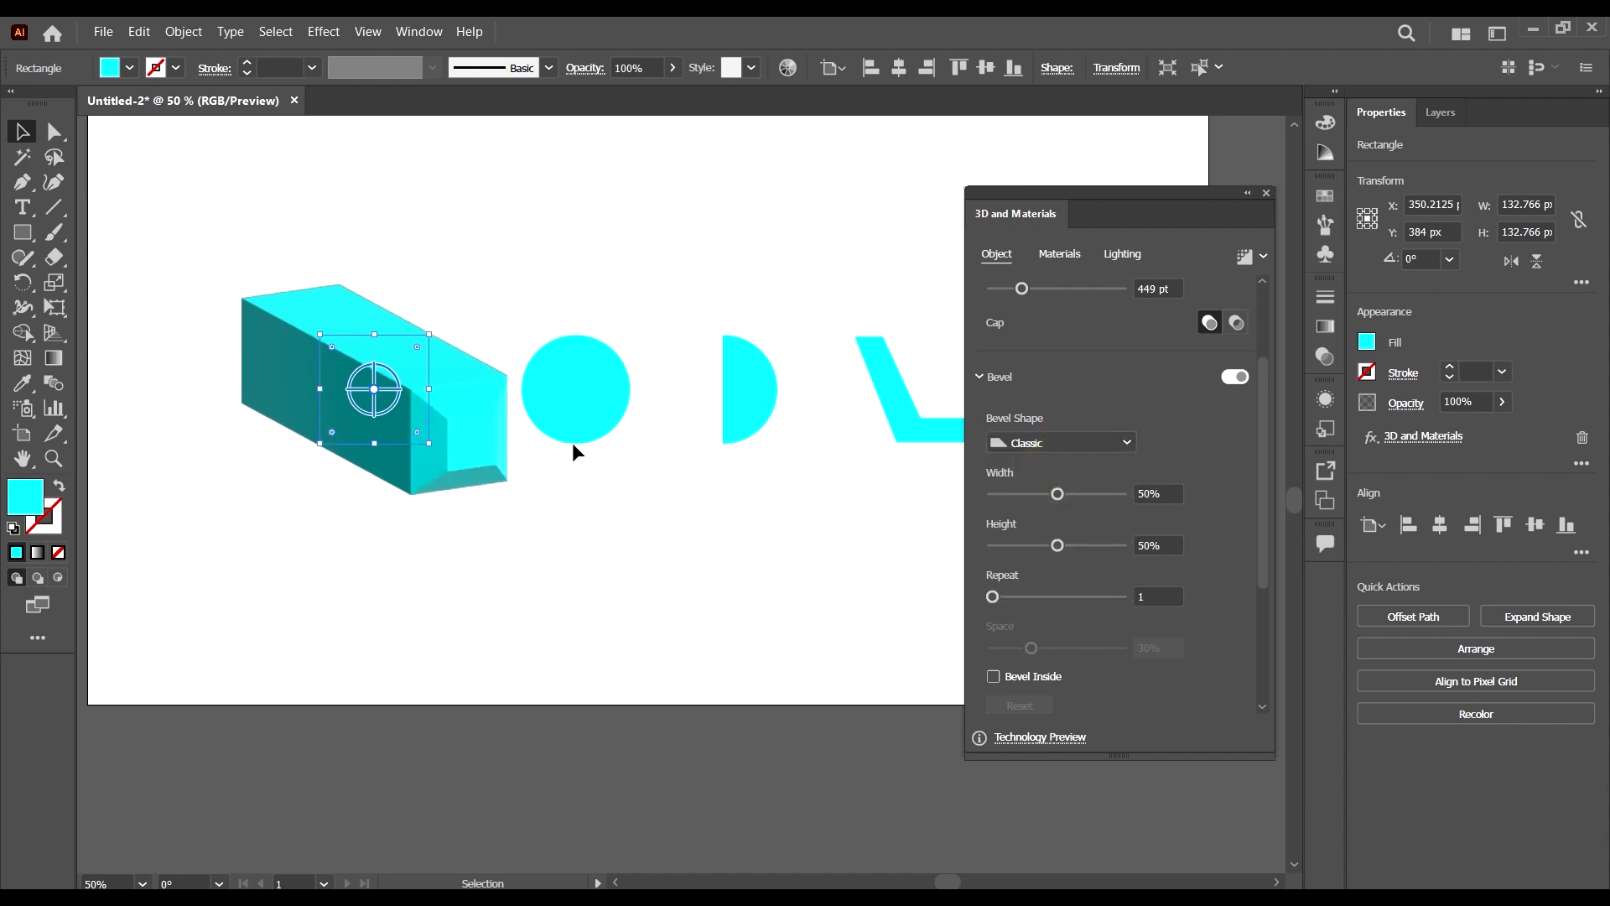
pyautogui.scroll(1, 765, 545)
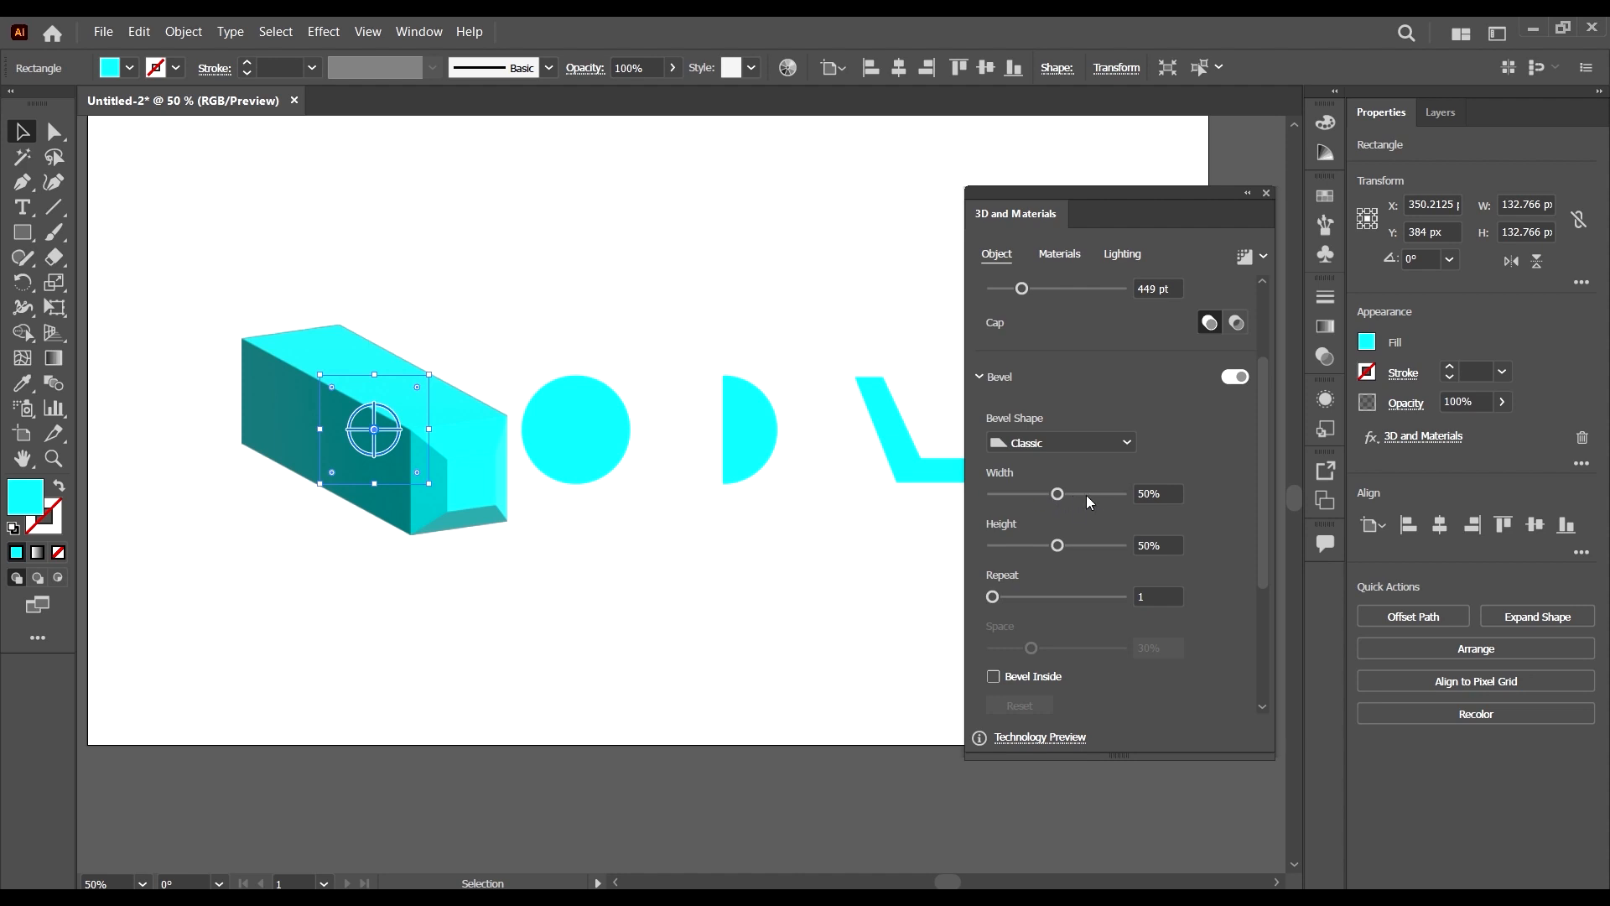
# - Adjust the Classic bevel to 48% width, 61% height, 4 repeats and 6% space
pyautogui.moveTo(1058, 494); pyautogui.dragTo(1071, 545)
pyautogui.moveTo(992, 597); pyautogui.dragTo(1035, 597)
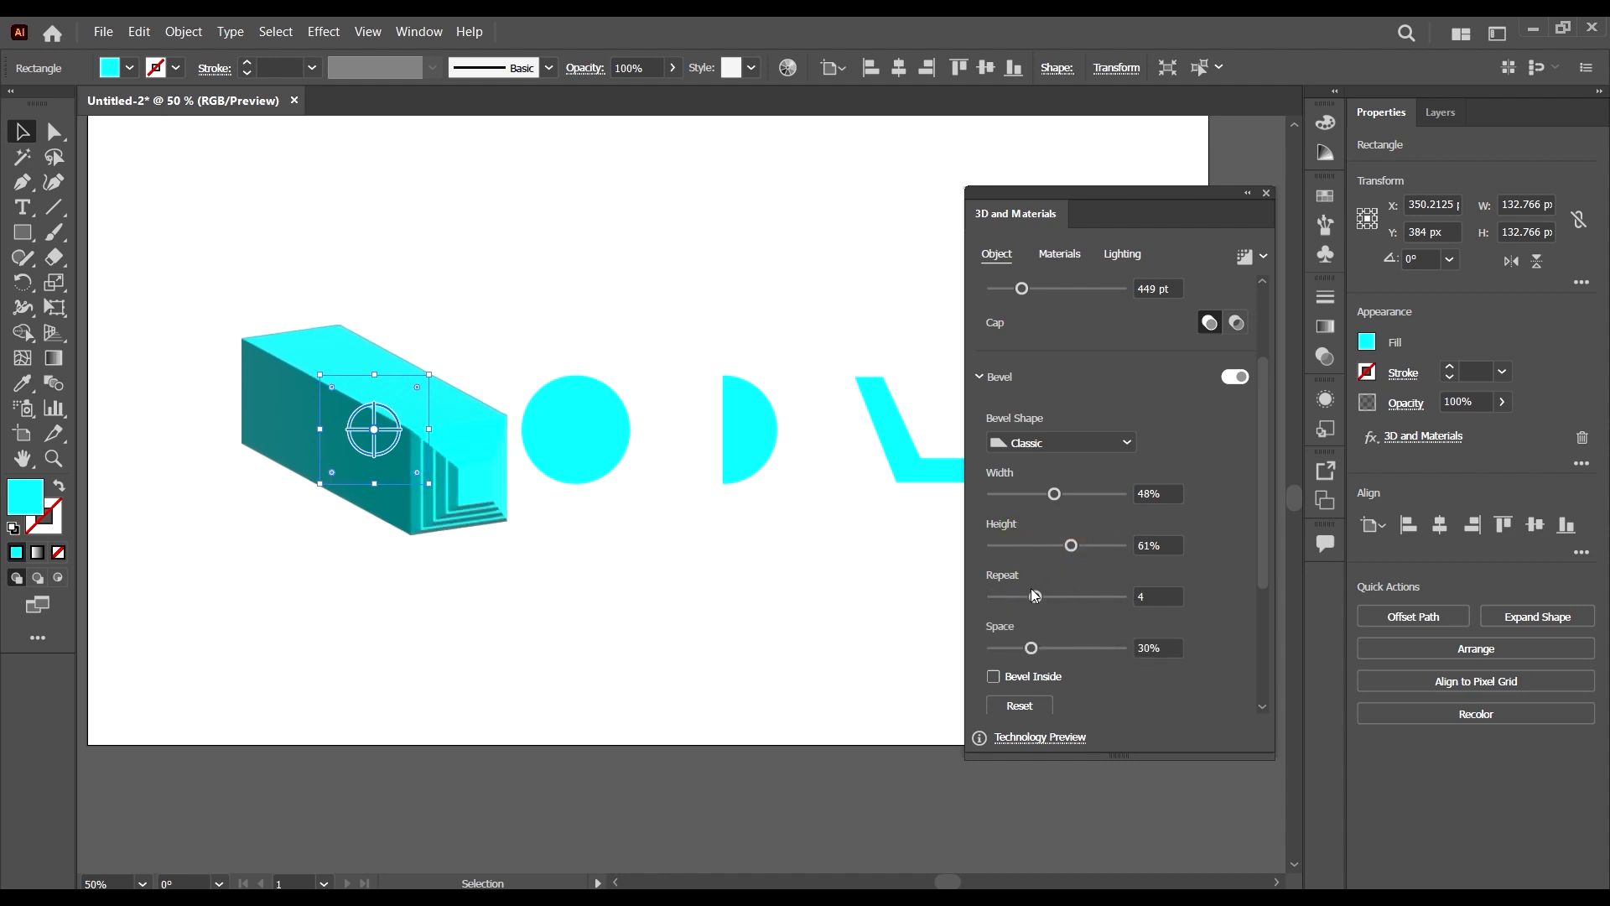
pyautogui.moveTo(1034, 596)
pyautogui.mouseDown()
pyautogui.moveTo(994, 596)
pyautogui.moveTo(1035, 597)
pyautogui.mouseUp()
pyautogui.moveTo(1033, 648)
pyautogui.mouseDown()
pyautogui.moveTo(1073, 651)
pyautogui.moveTo(1000, 653)
pyautogui.mouseUp()
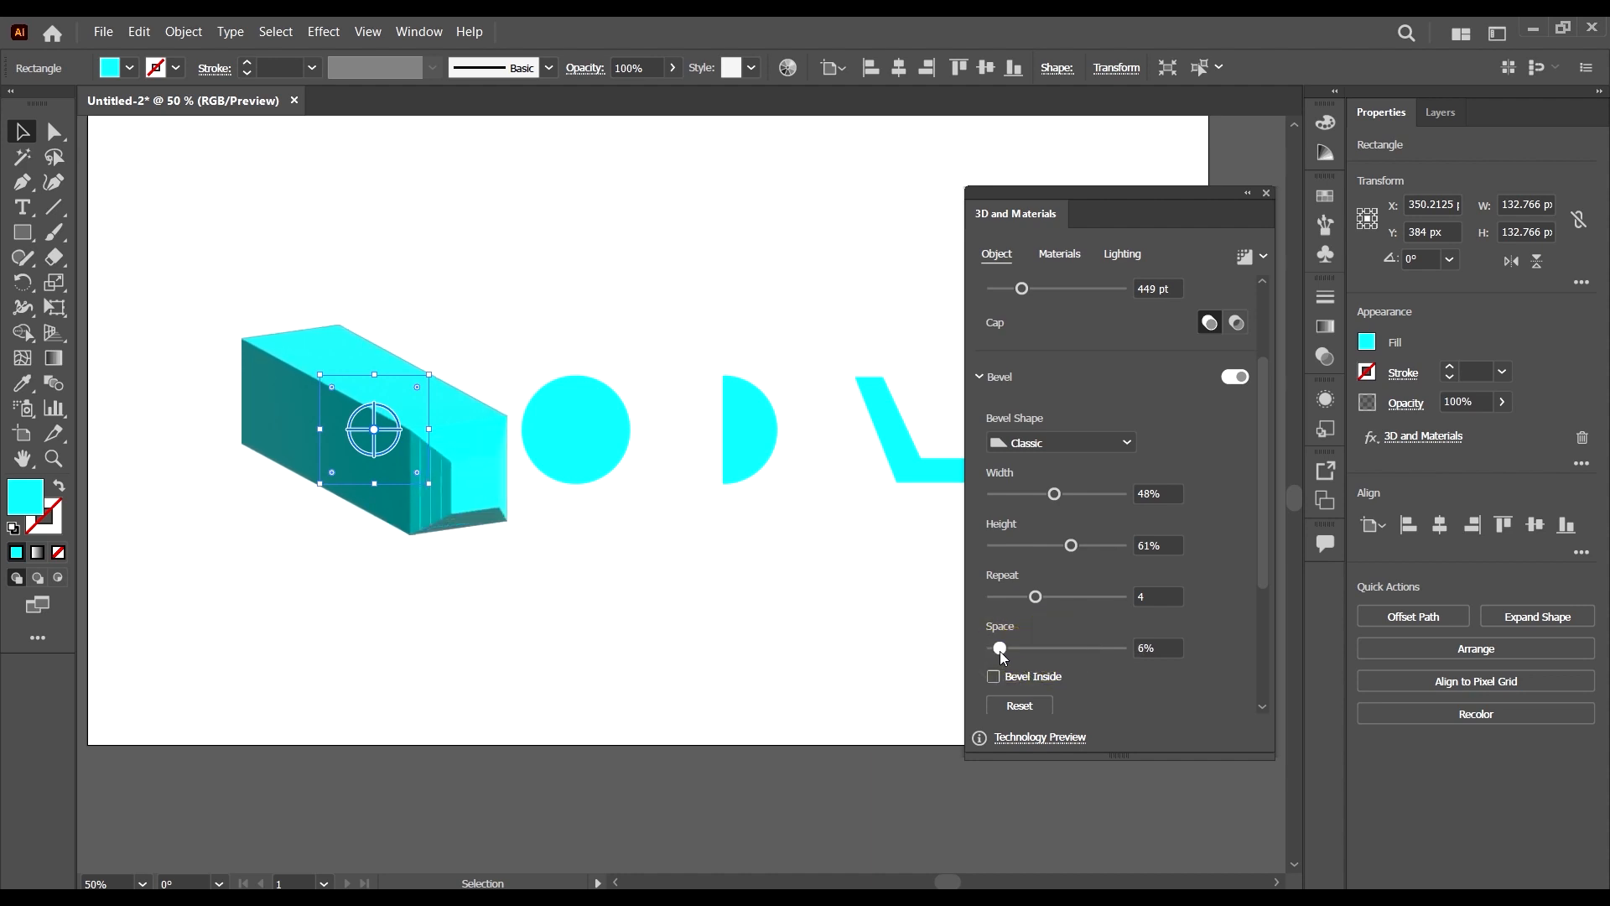
# - Turn Bevel Inside on for the extruded square and back off again
pyautogui.scroll(-3, 1130, 677)
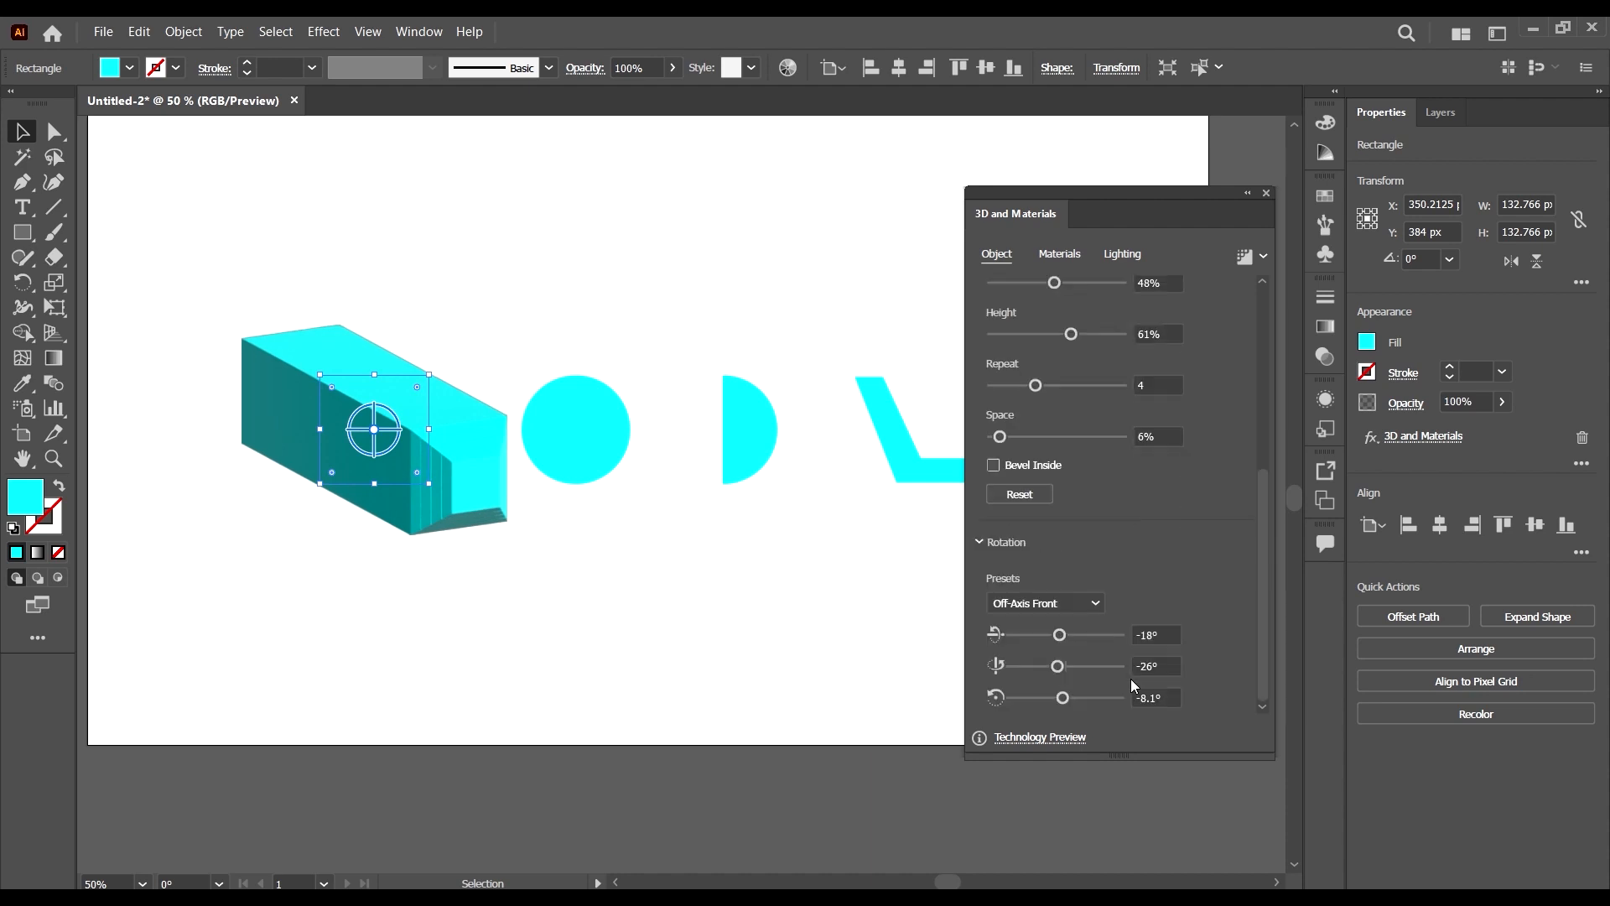
pyautogui.click(994, 466)
pyautogui.click(993, 466)
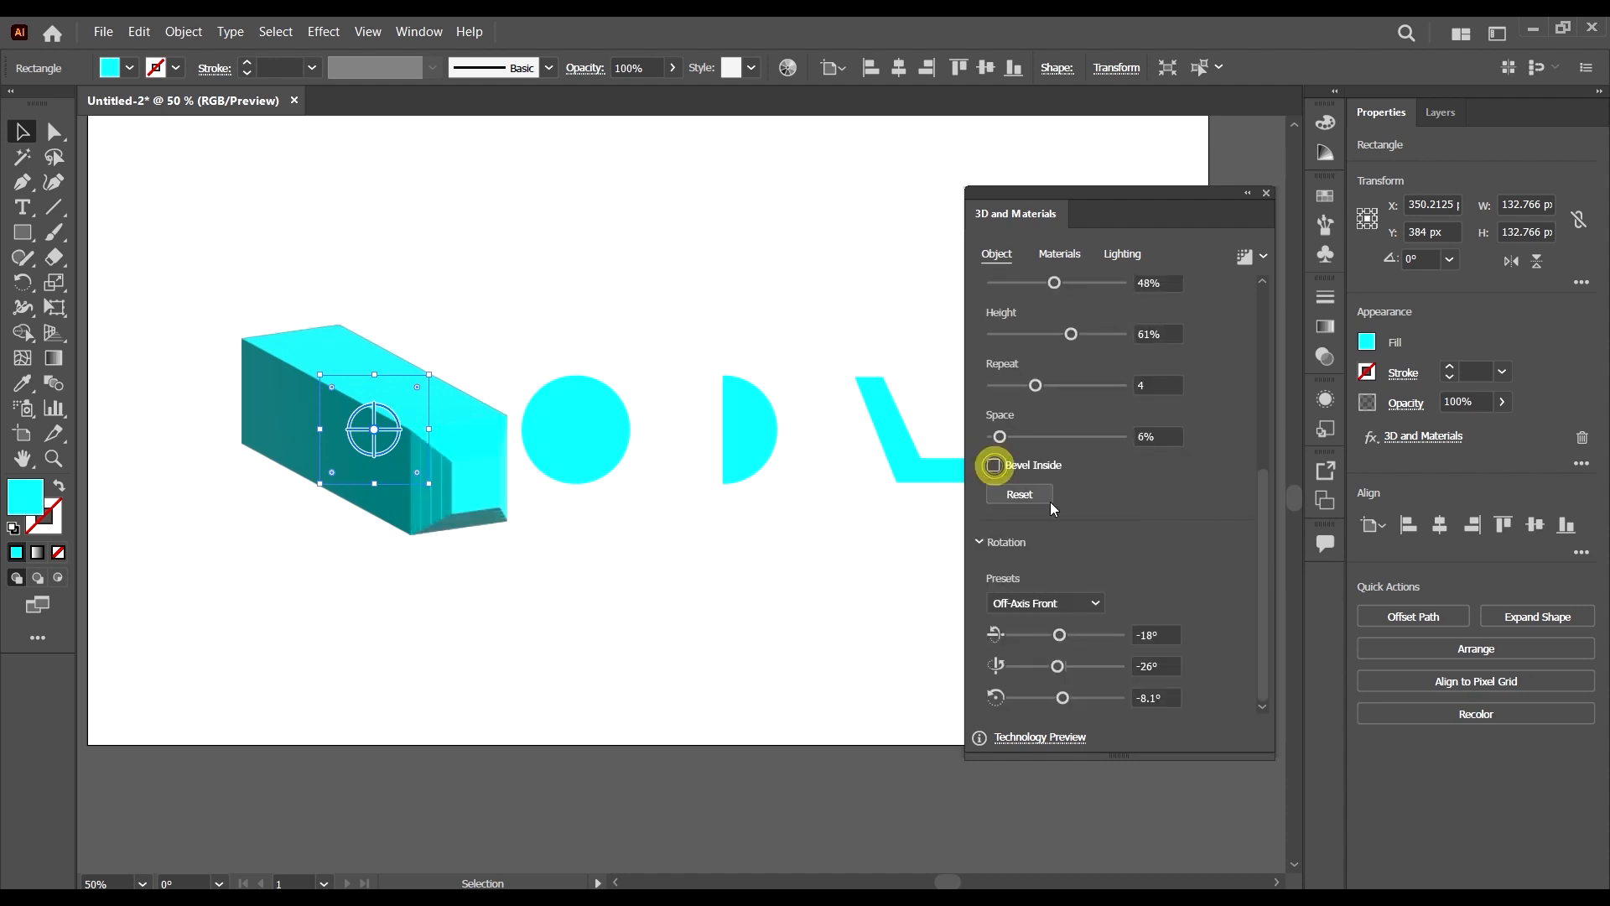
pyautogui.scroll(3, 1159, 498)
pyautogui.scroll(3, 1159, 498)
pyautogui.scroll(-5, 1088, 617)
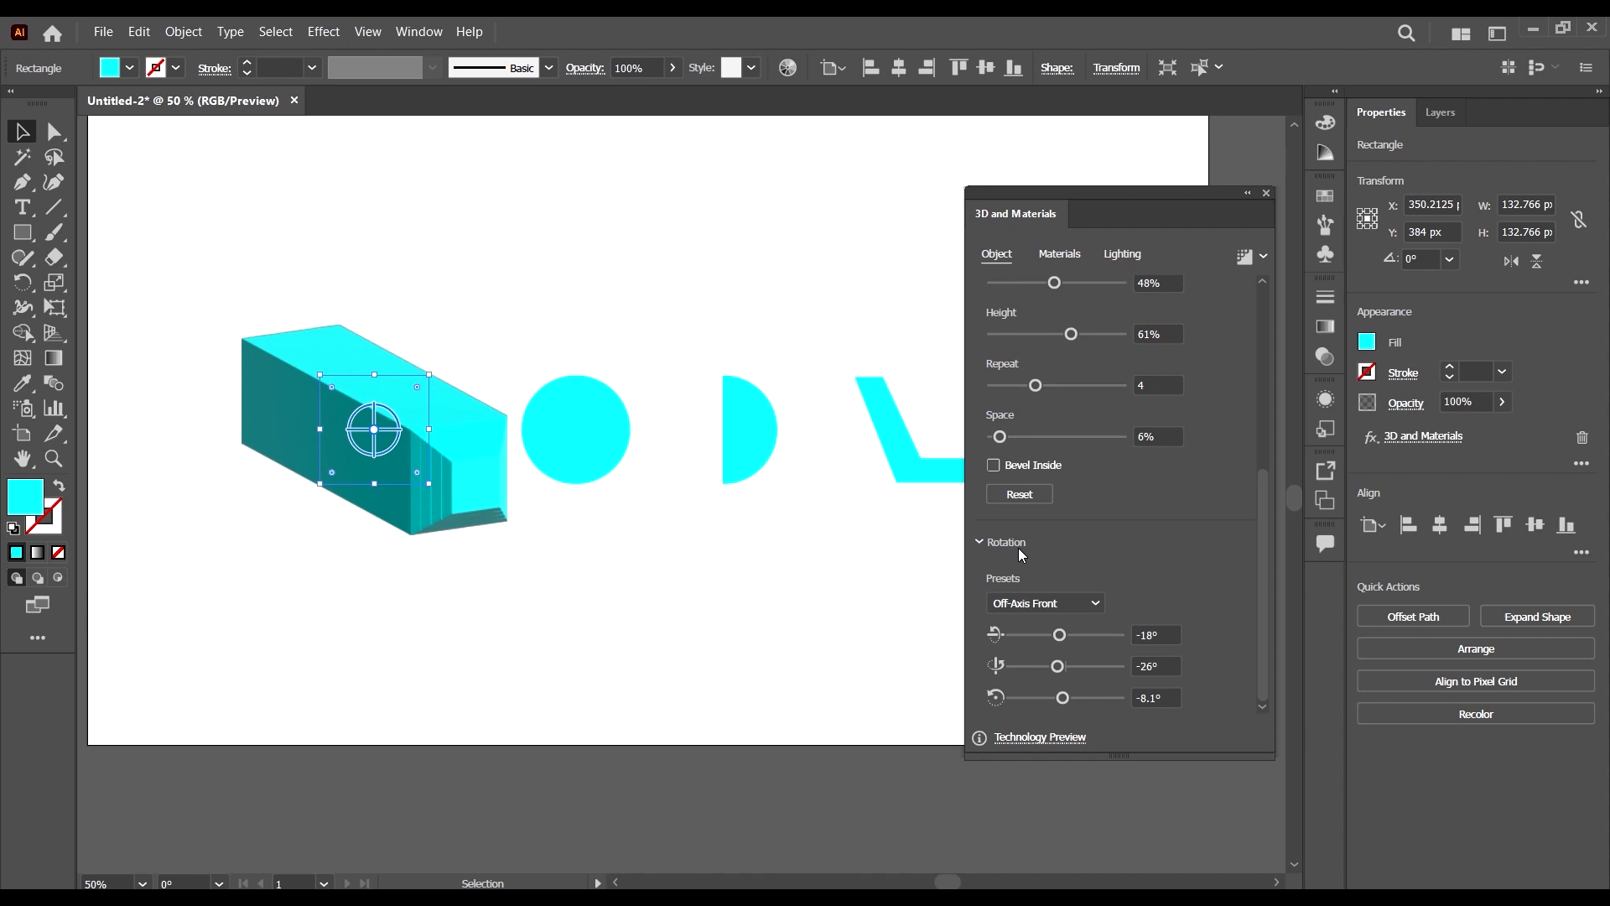
# - Reset the bevel settings to their defaults, turn the bevel off and collapse its options
pyautogui.click(1022, 494)
pyautogui.scroll(4, 1139, 540)
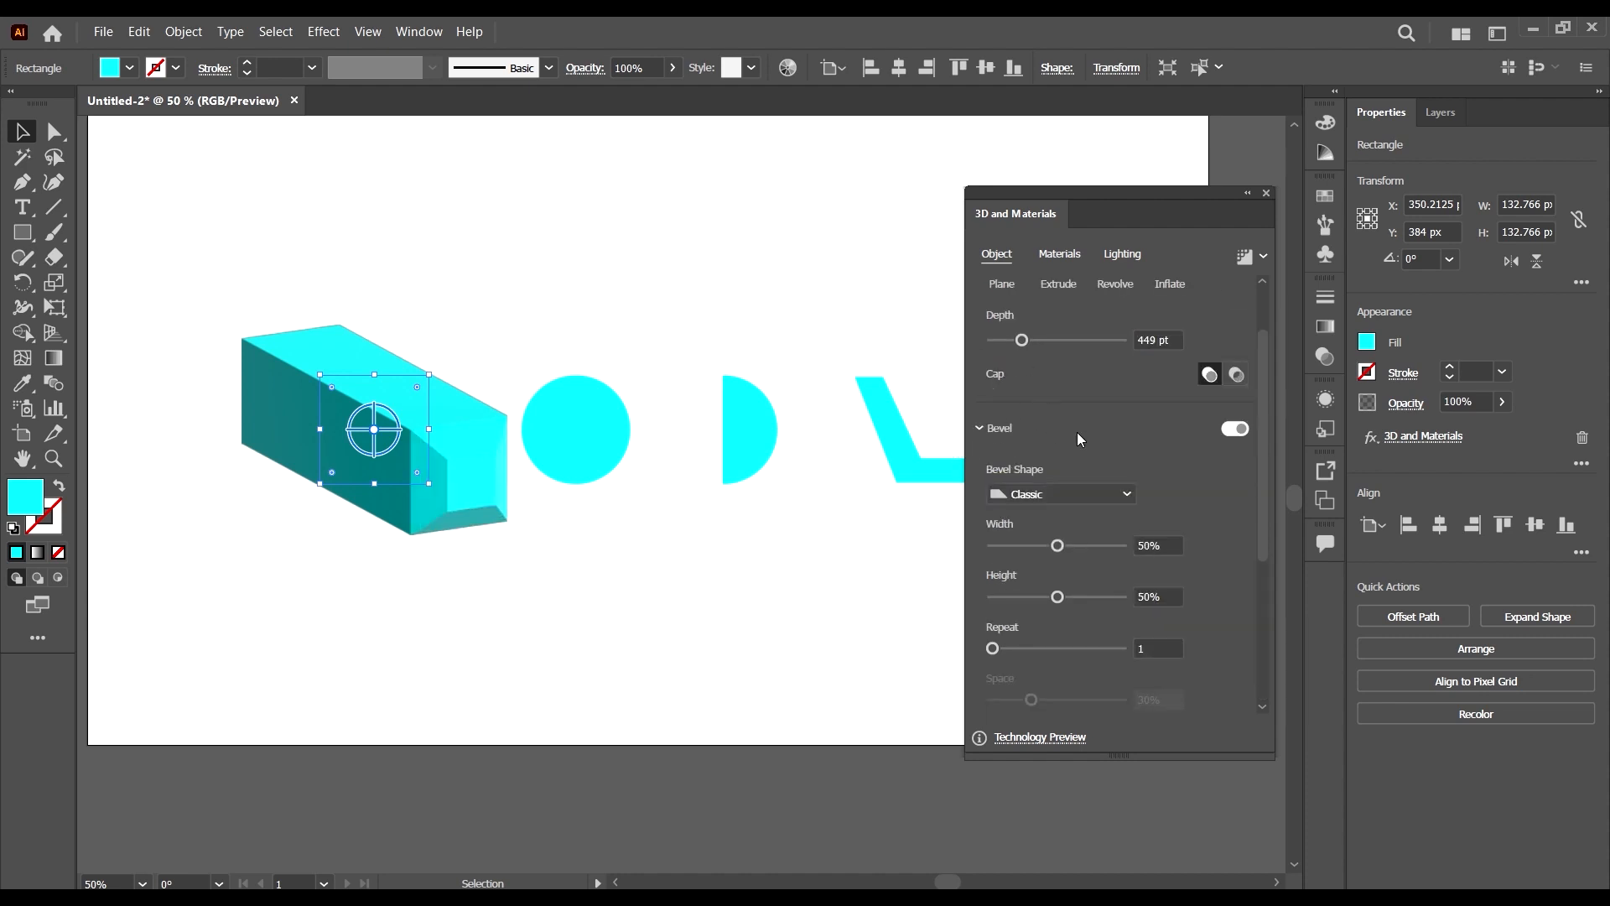
pyautogui.click(1236, 431)
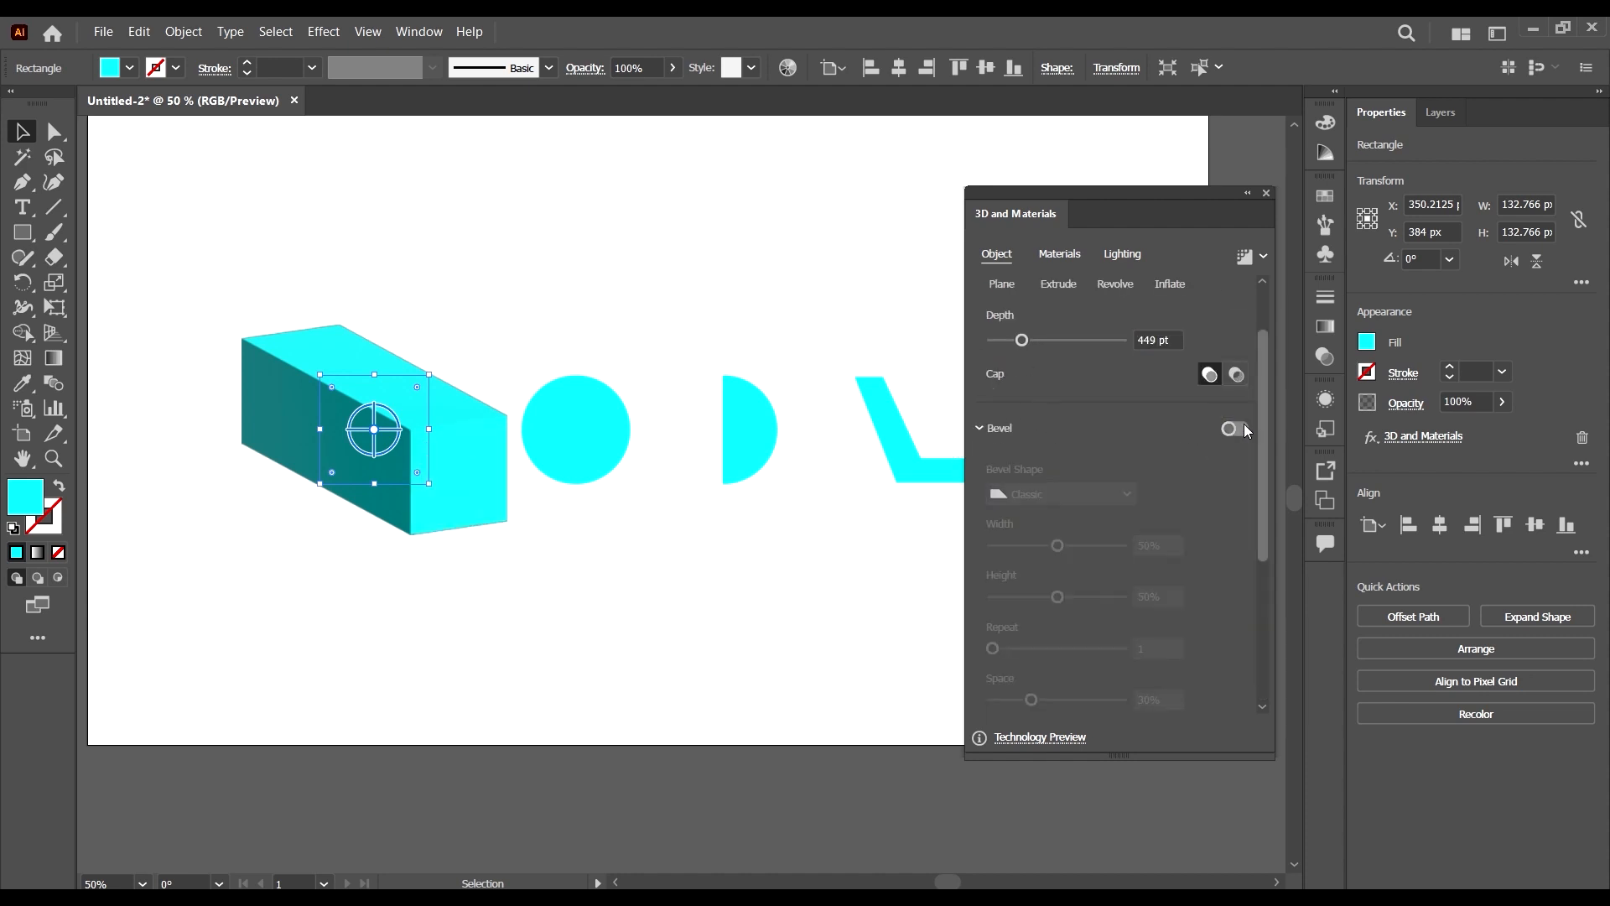
pyautogui.click(981, 431)
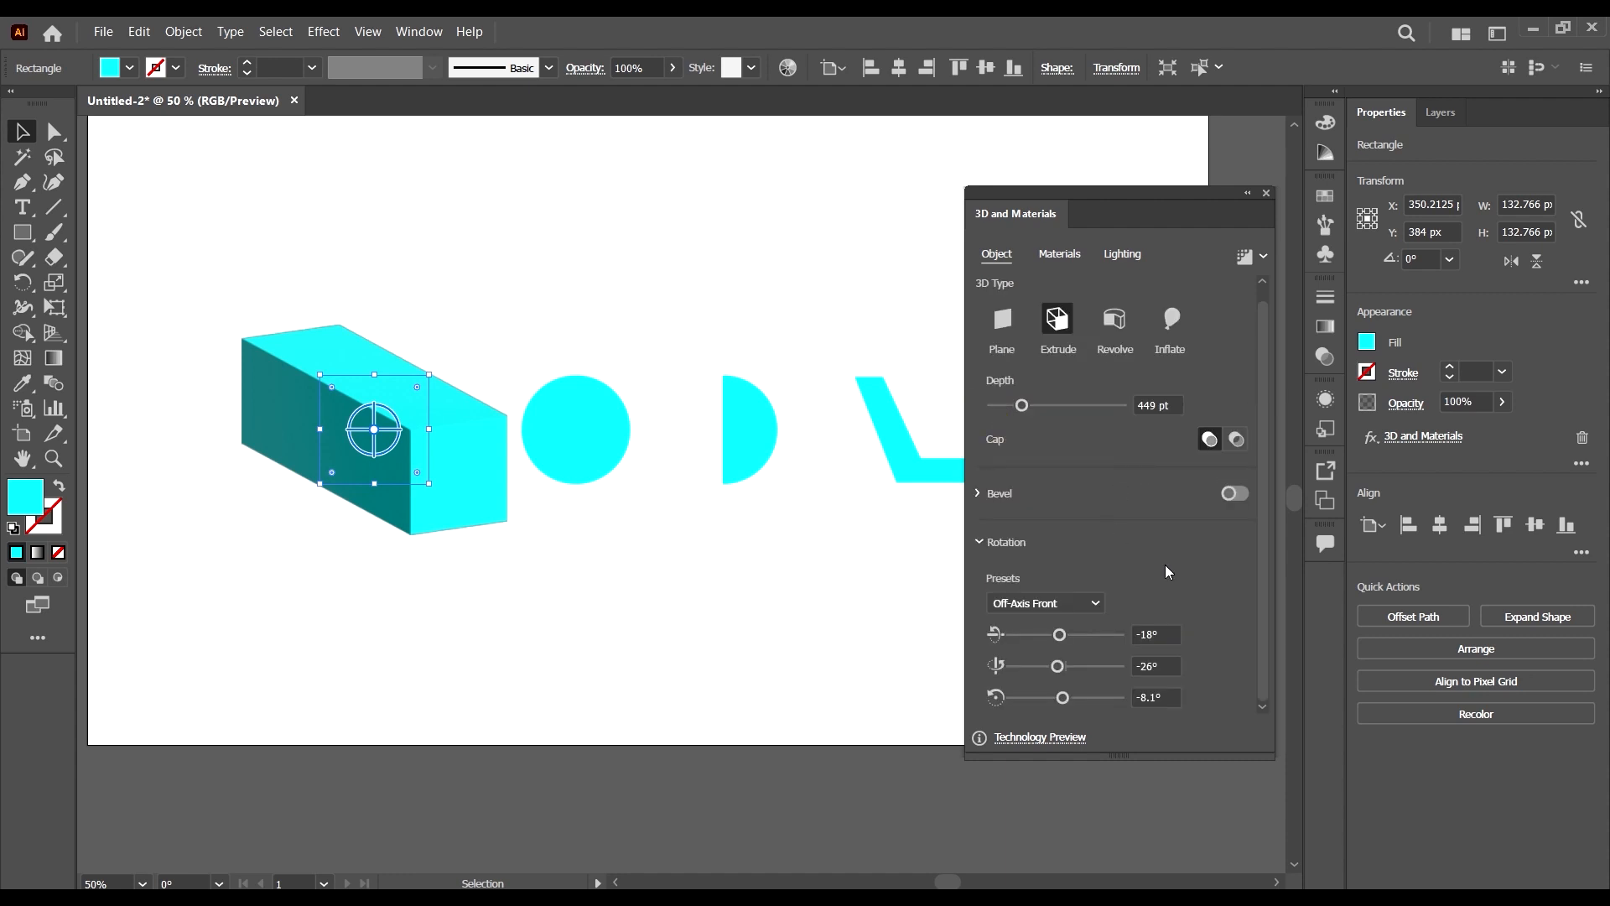
# - Try the Front and Left rotation presets on the extruded square, and return it to Off-Axis Front
pyautogui.click(1057, 601)
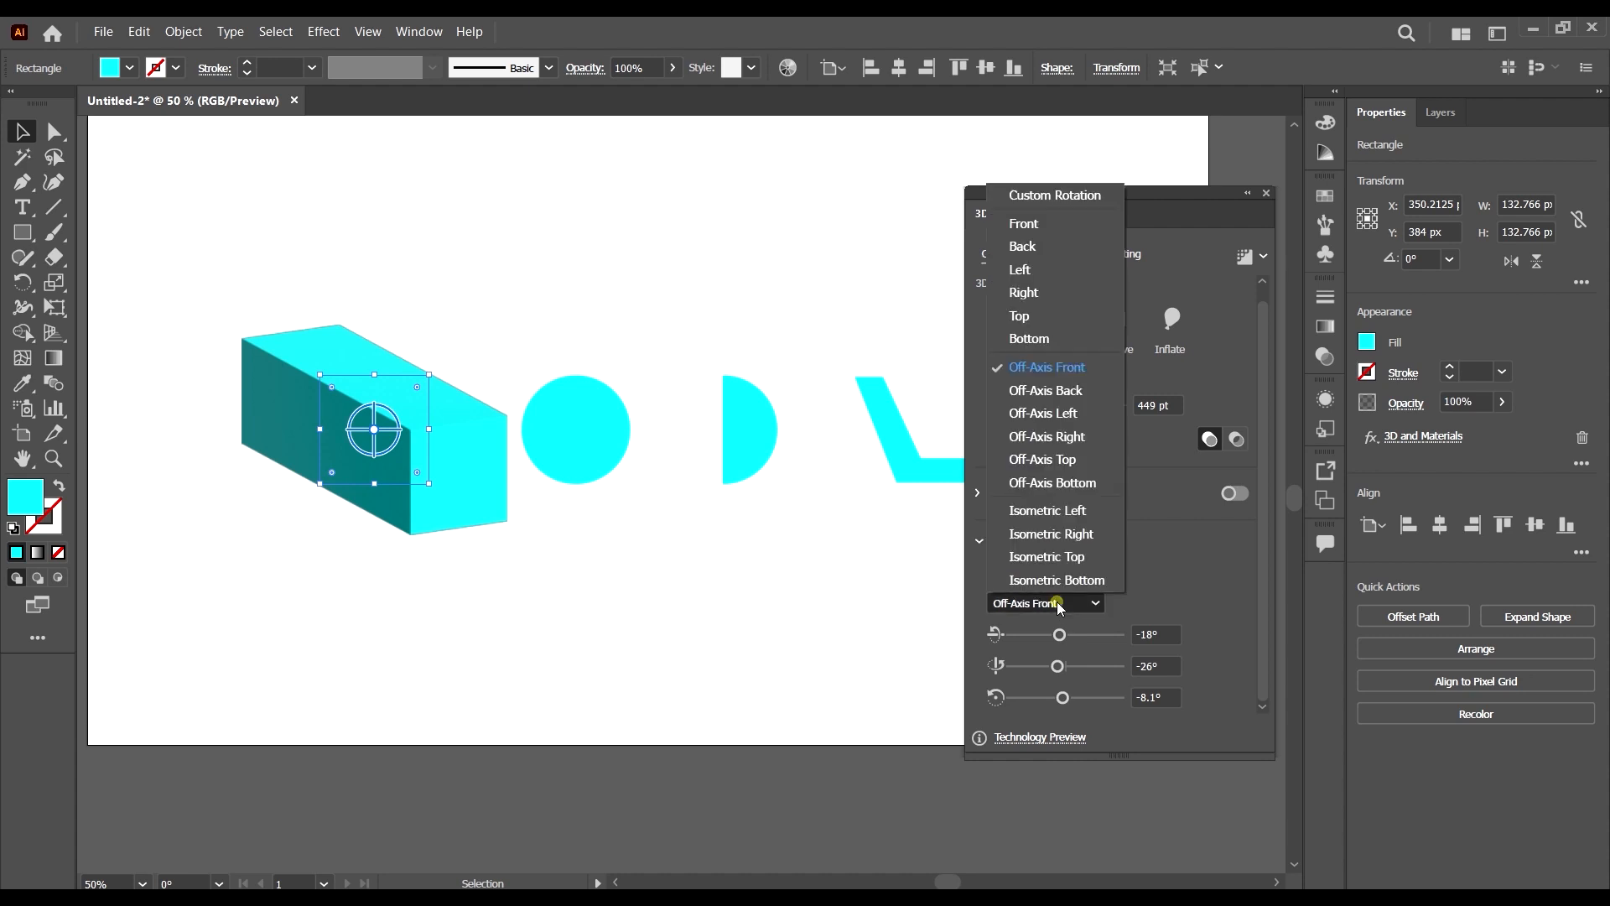
pyautogui.click(1033, 222)
pyautogui.click(1073, 603)
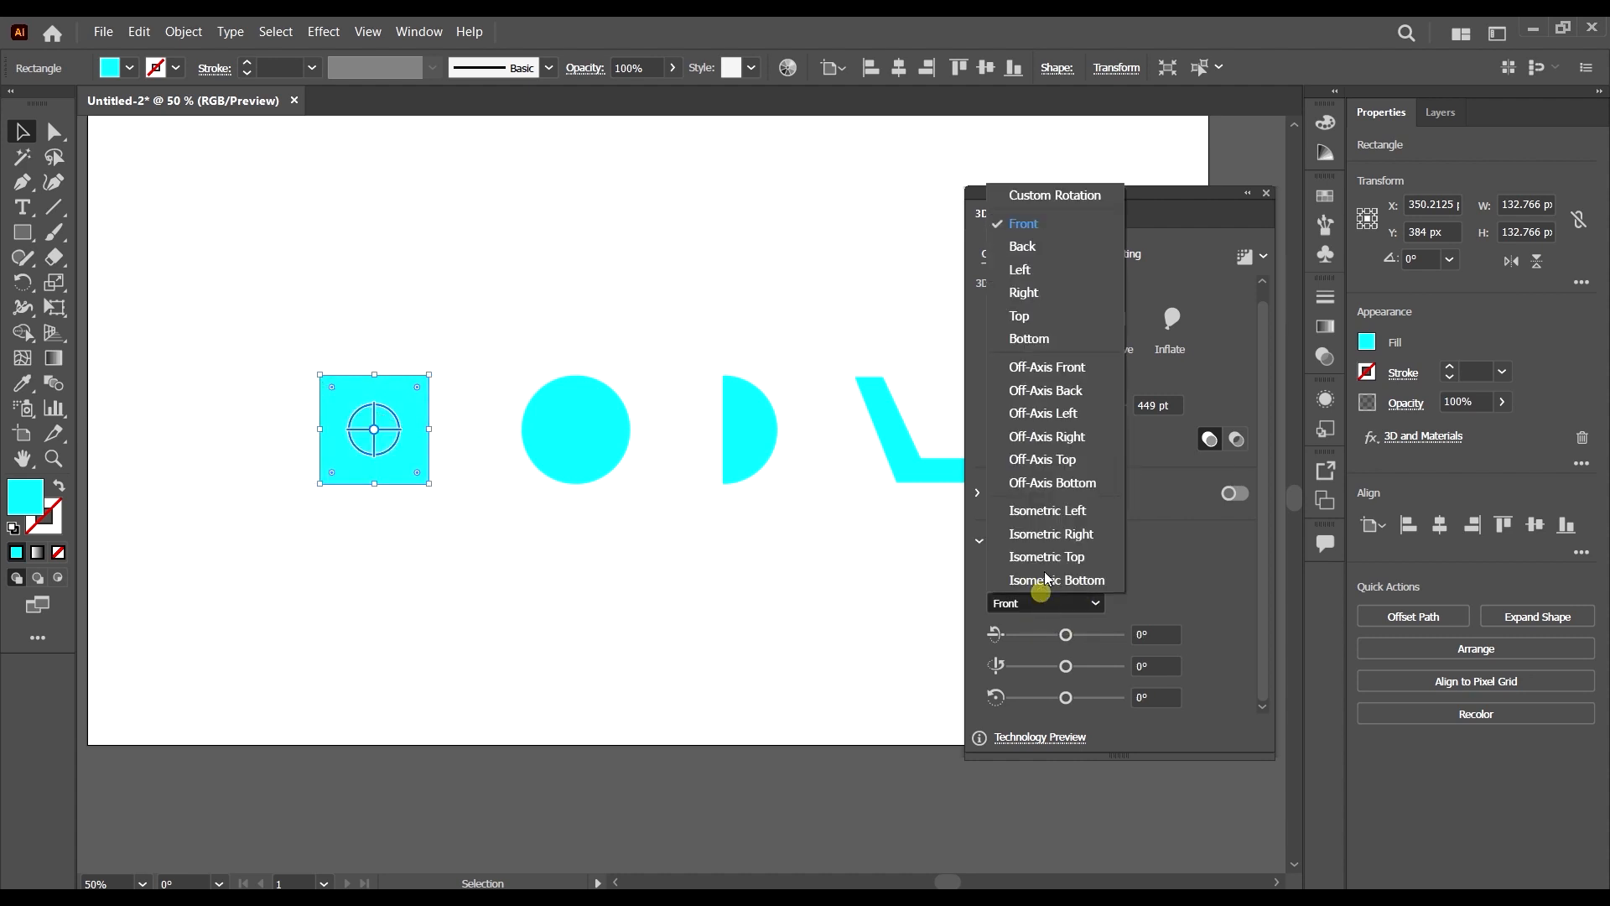
pyautogui.click(1028, 265)
pyautogui.click(1054, 604)
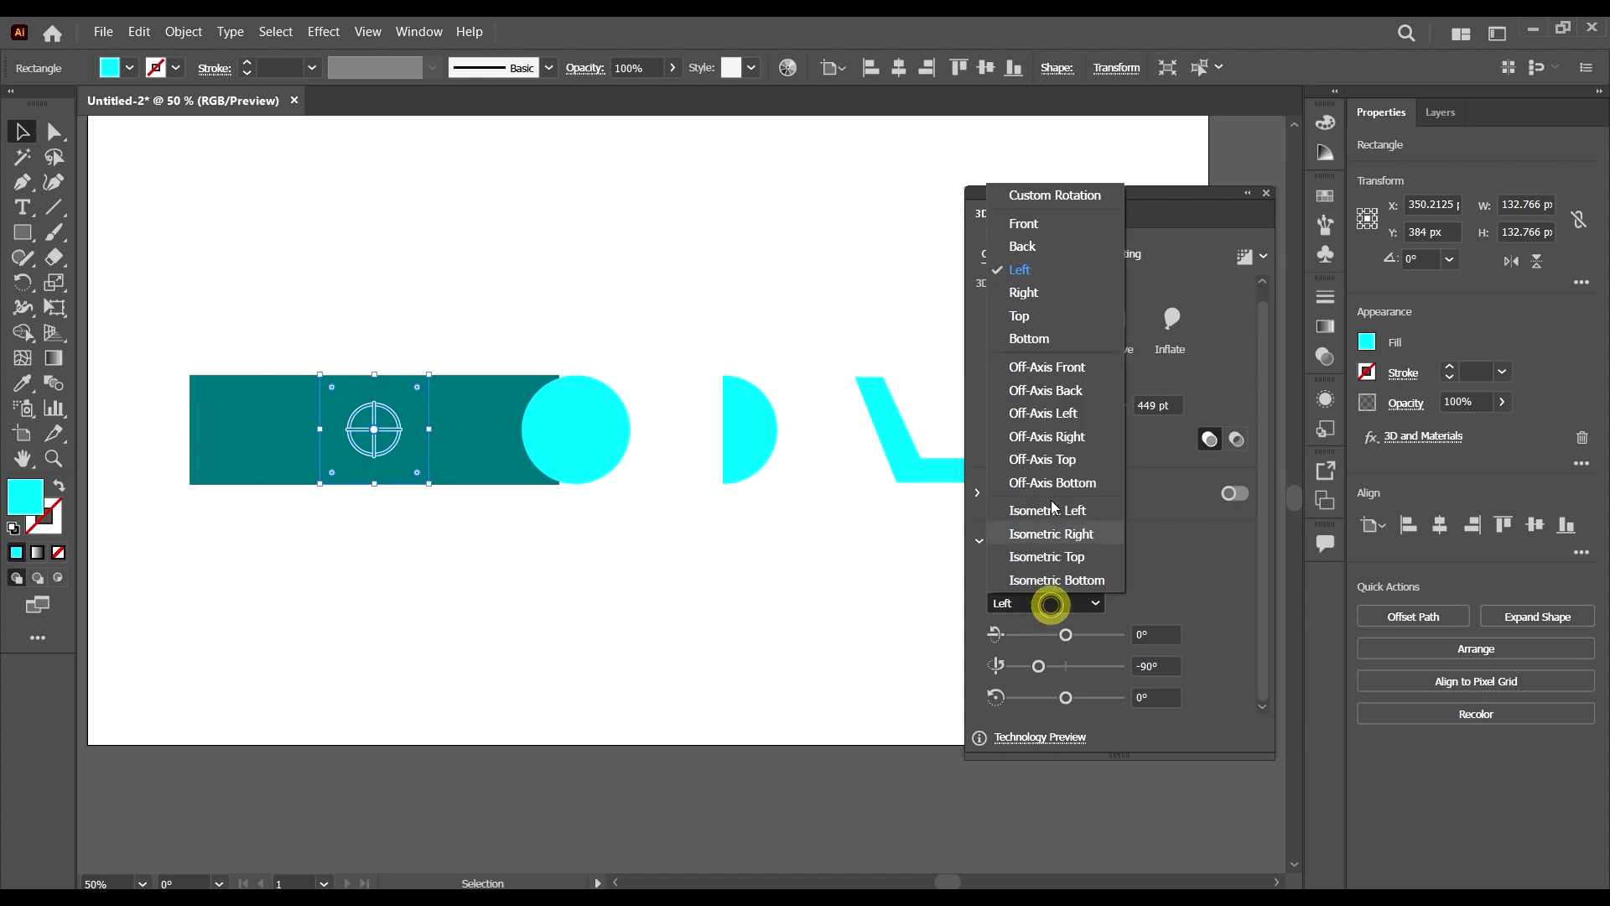
pyautogui.click(1049, 364)
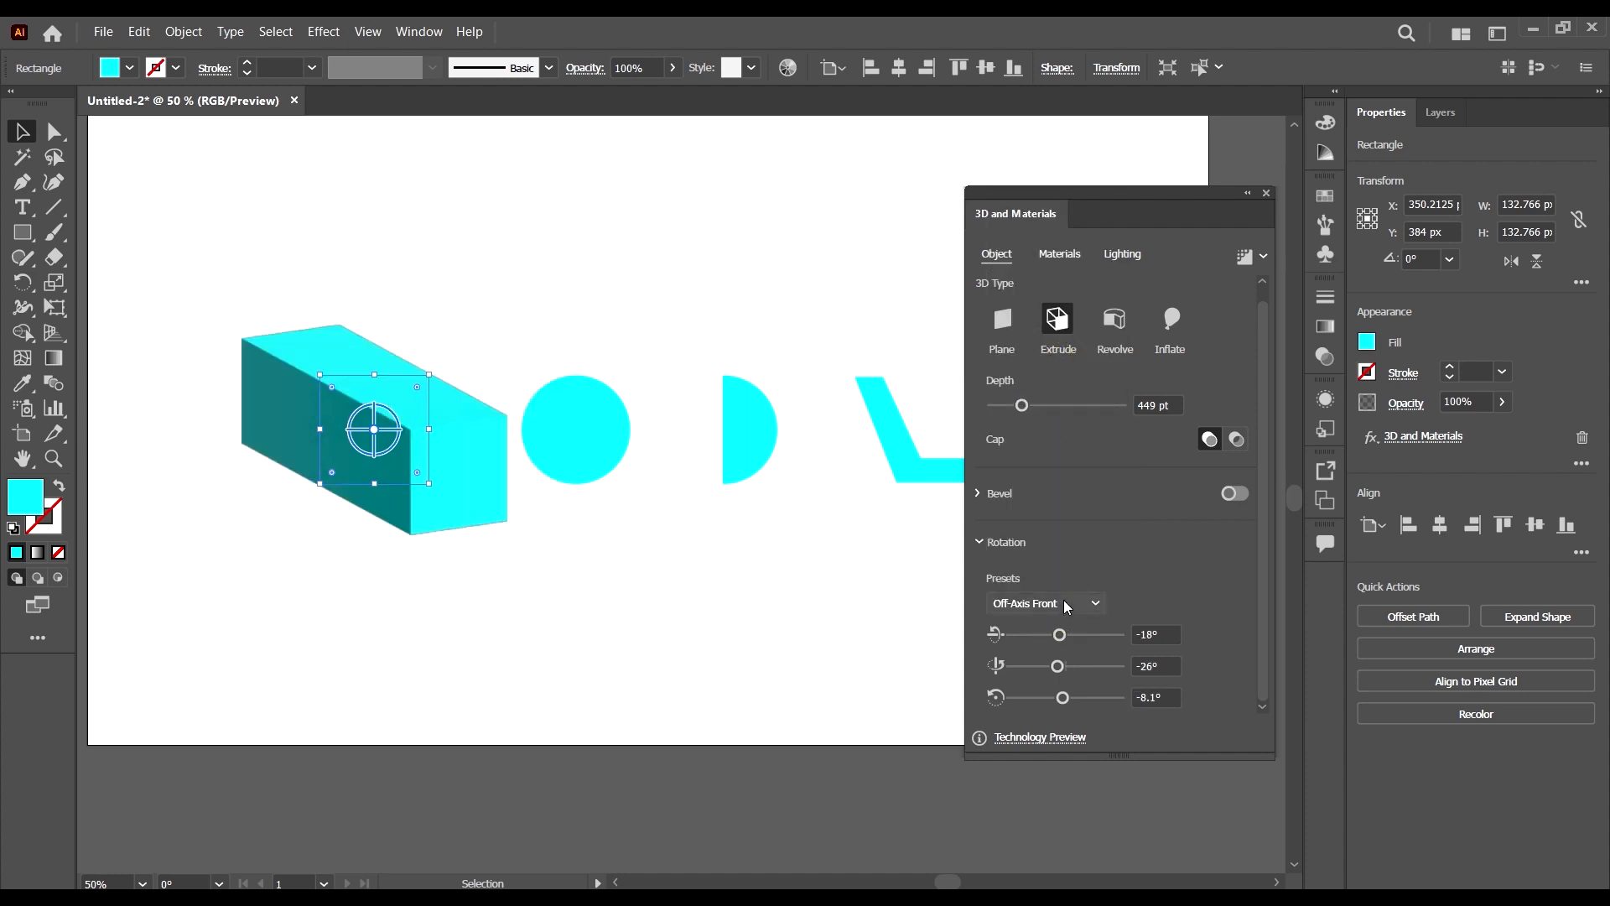
# - Try the Off-Axis Left rotation preset on the extruded square, and set it to Isometric Top
pyautogui.click(1062, 601)
pyautogui.click(1040, 404)
pyautogui.click(1050, 605)
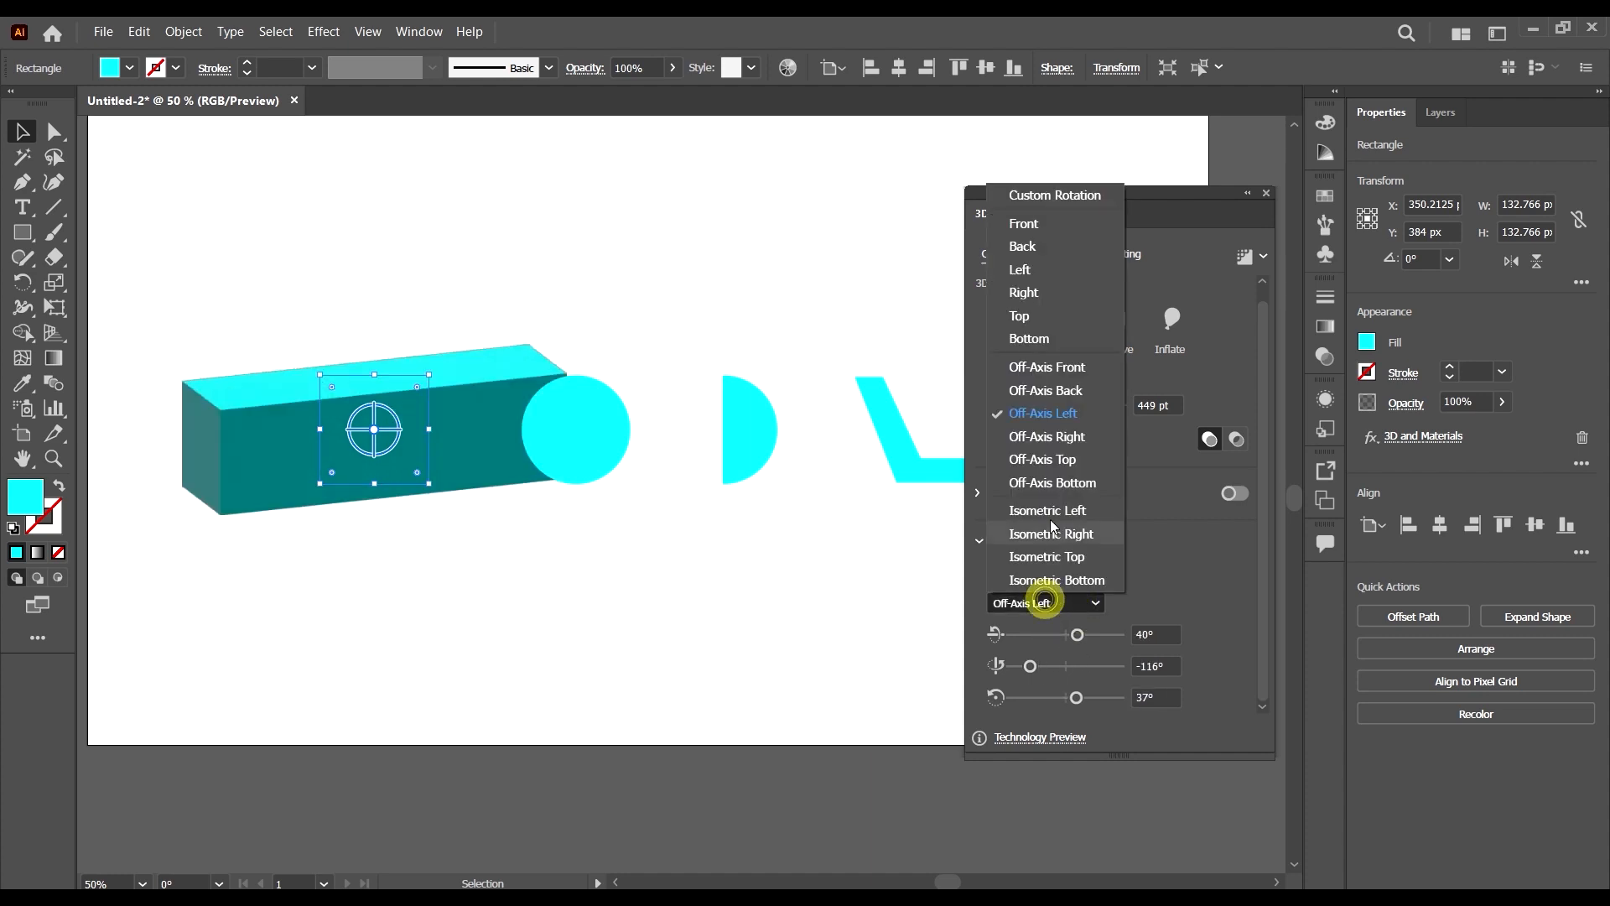
pyautogui.click(1046, 555)
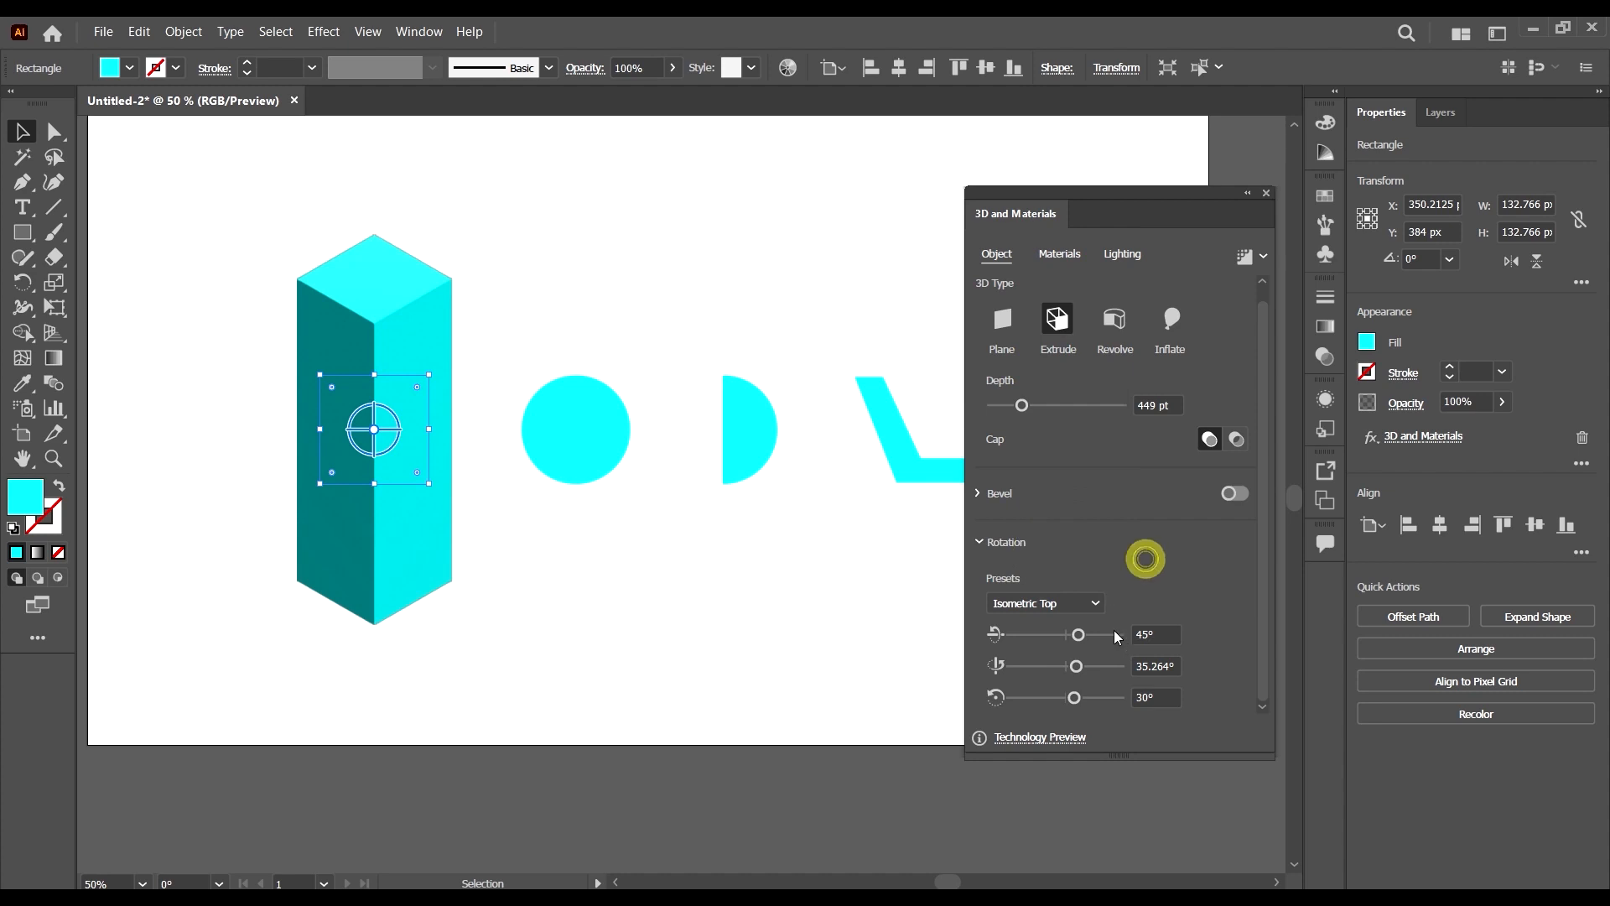
# - Rotate the extruded square freely to a custom rotation of 180° about X, 180° about Y and -68° about Z
pyautogui.moveTo(1078, 634); pyautogui.dragTo(1045, 700)
pyautogui.click(1110, 666)
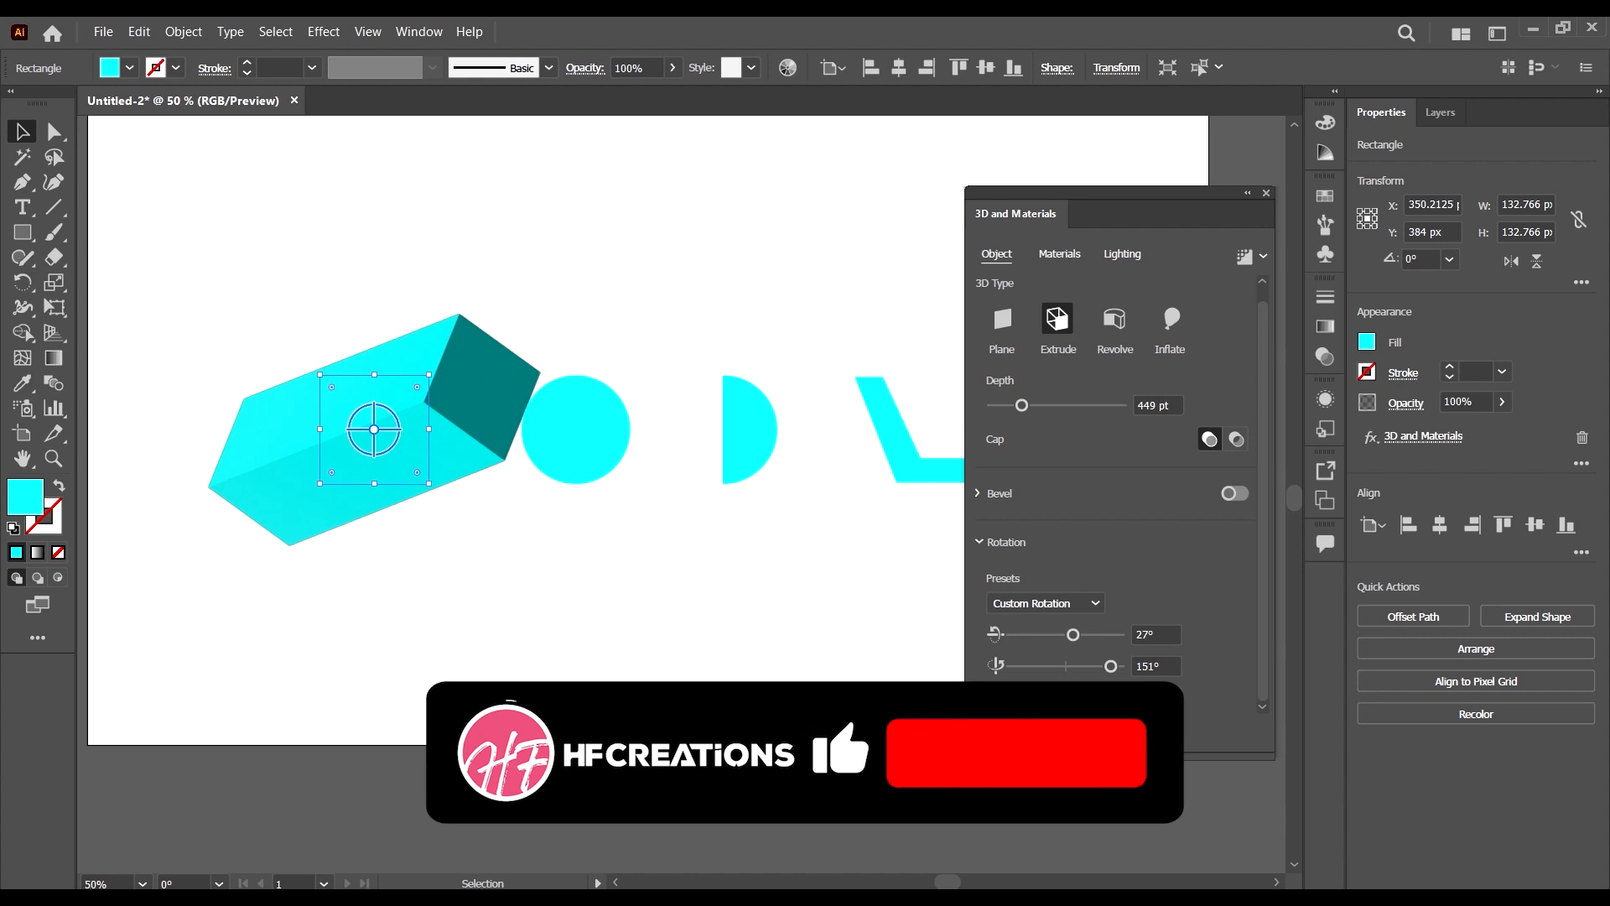
pyautogui.moveTo(1074, 634); pyautogui.dragTo(1132, 641)
pyautogui.click(1090, 666)
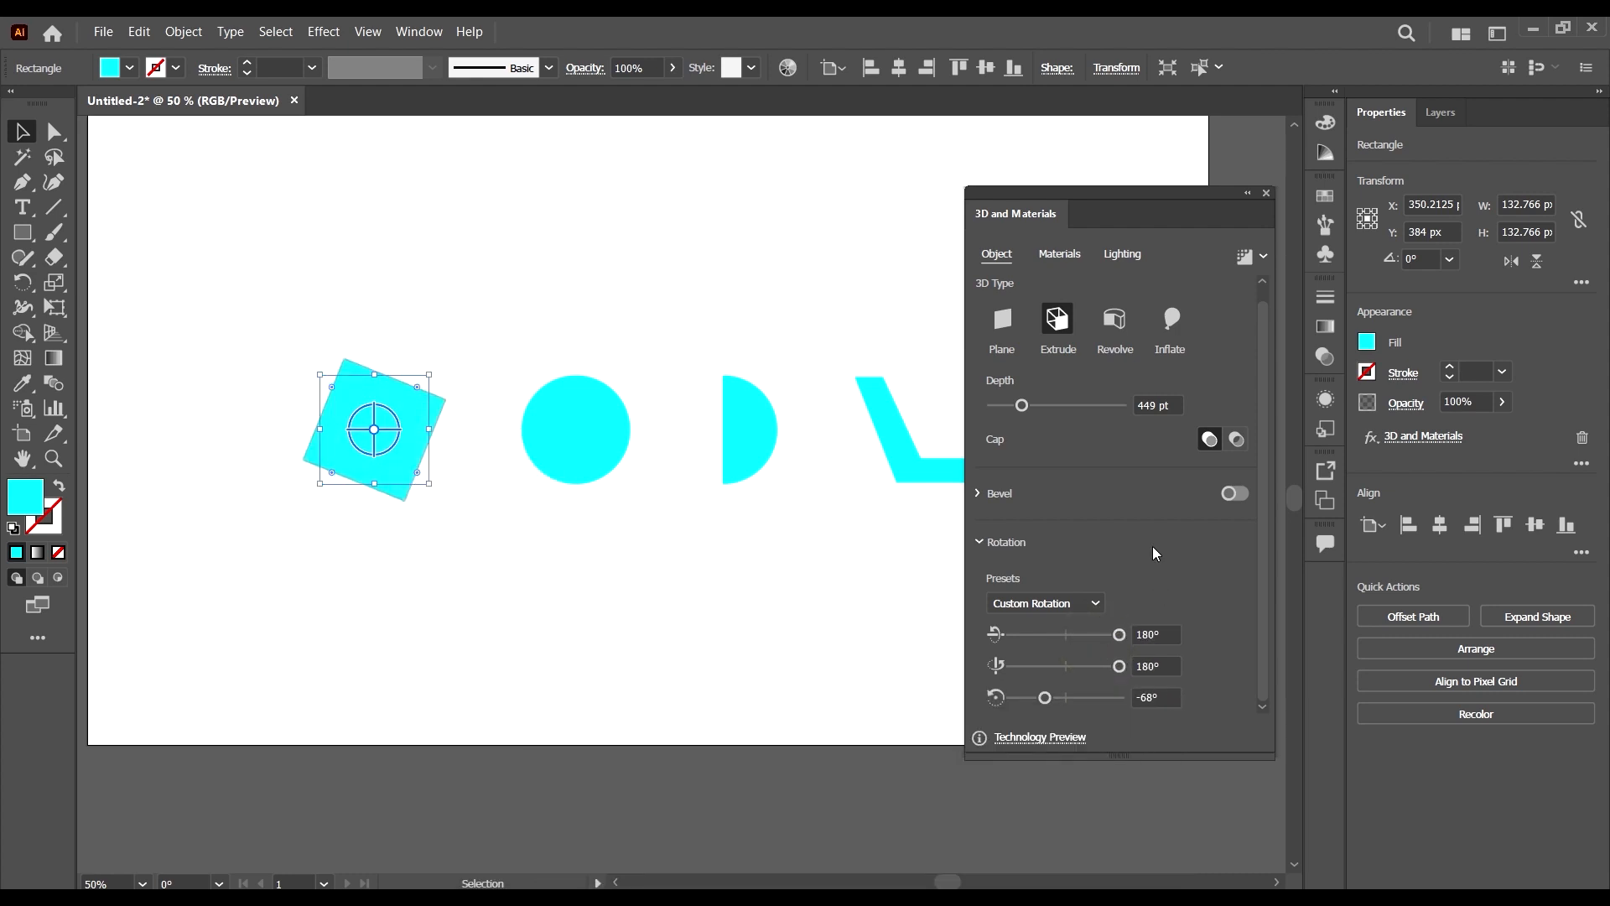
# - Switch the rotated square back and forth between the Plane and Extrude 3D types to compare them
pyautogui.scroll(1, 1161, 461)
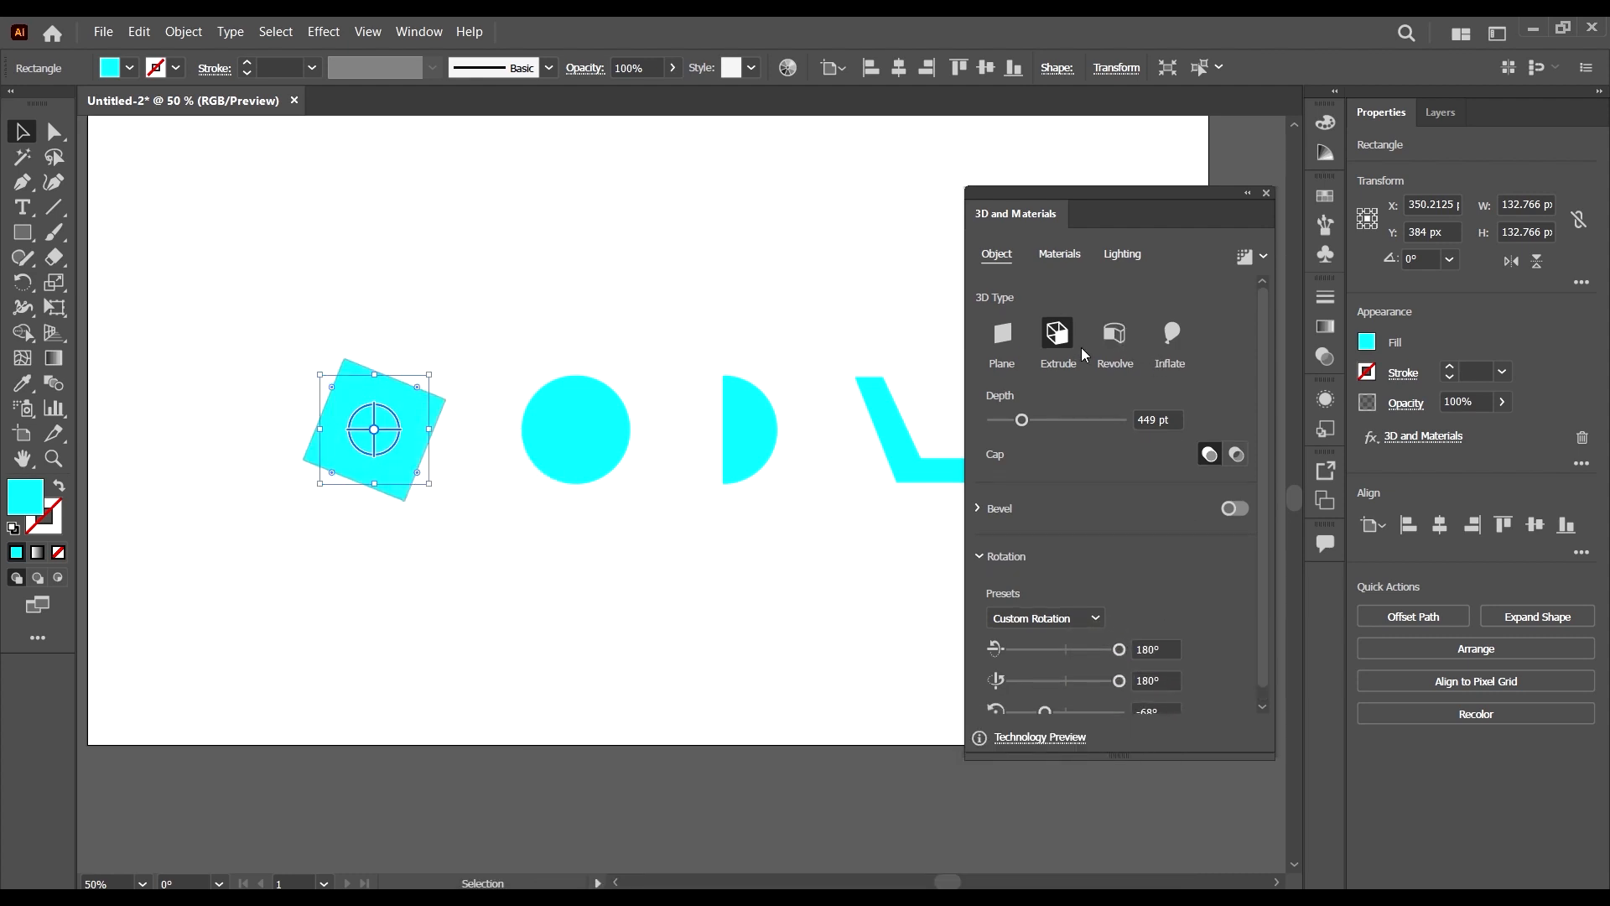
pyautogui.click(1010, 339)
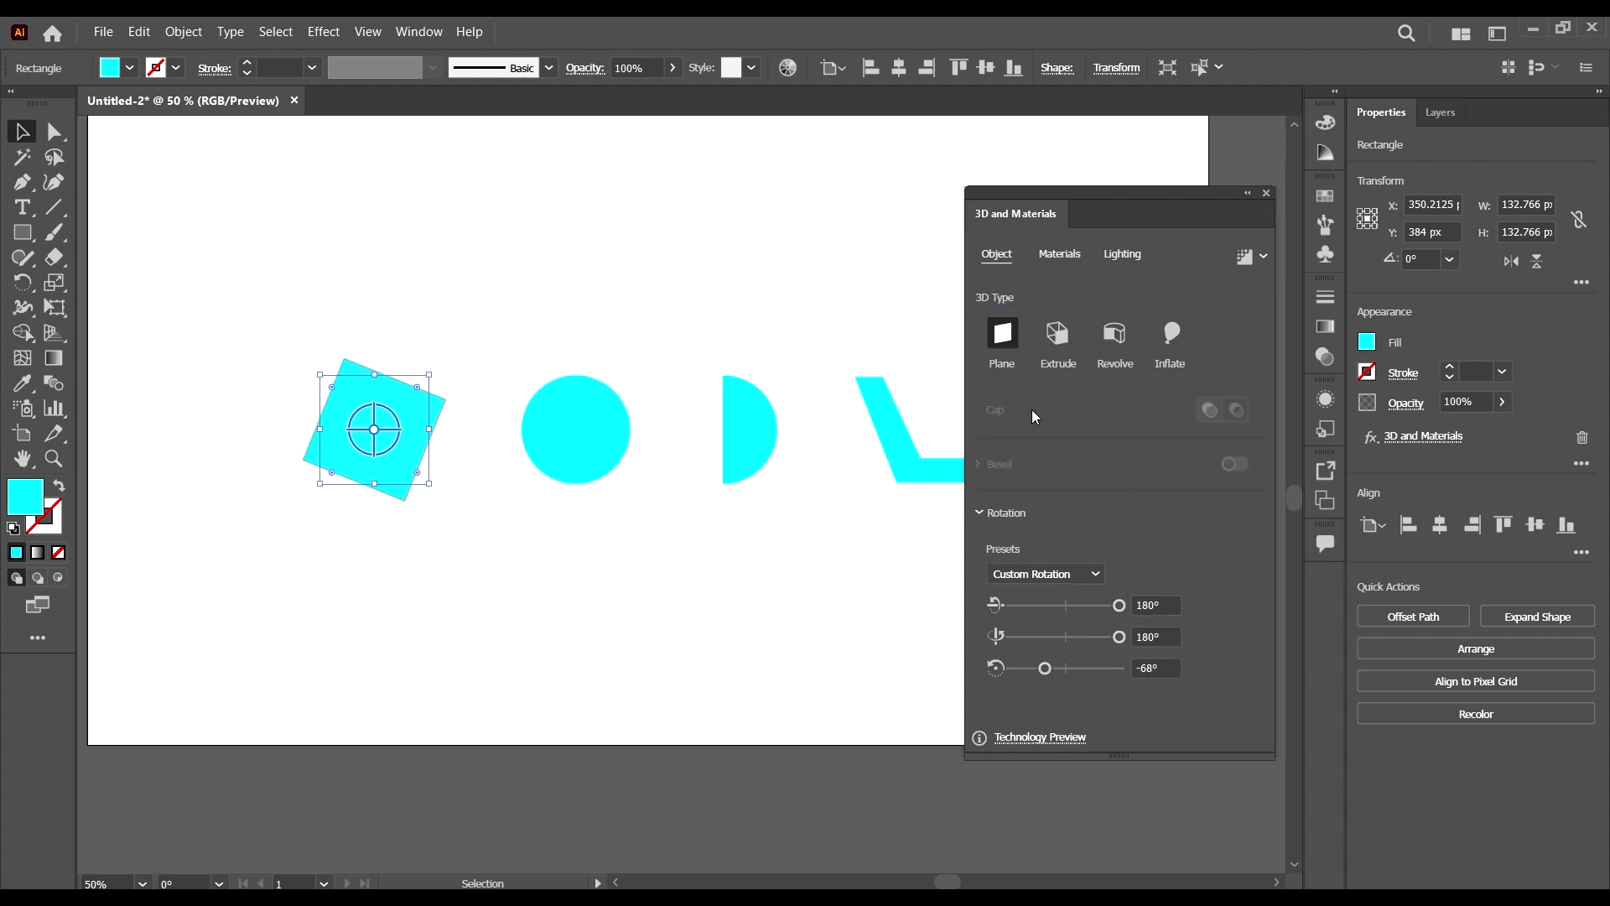
pyautogui.click(1005, 412)
pyautogui.click(1058, 332)
pyautogui.click(1004, 332)
pyautogui.click(1059, 332)
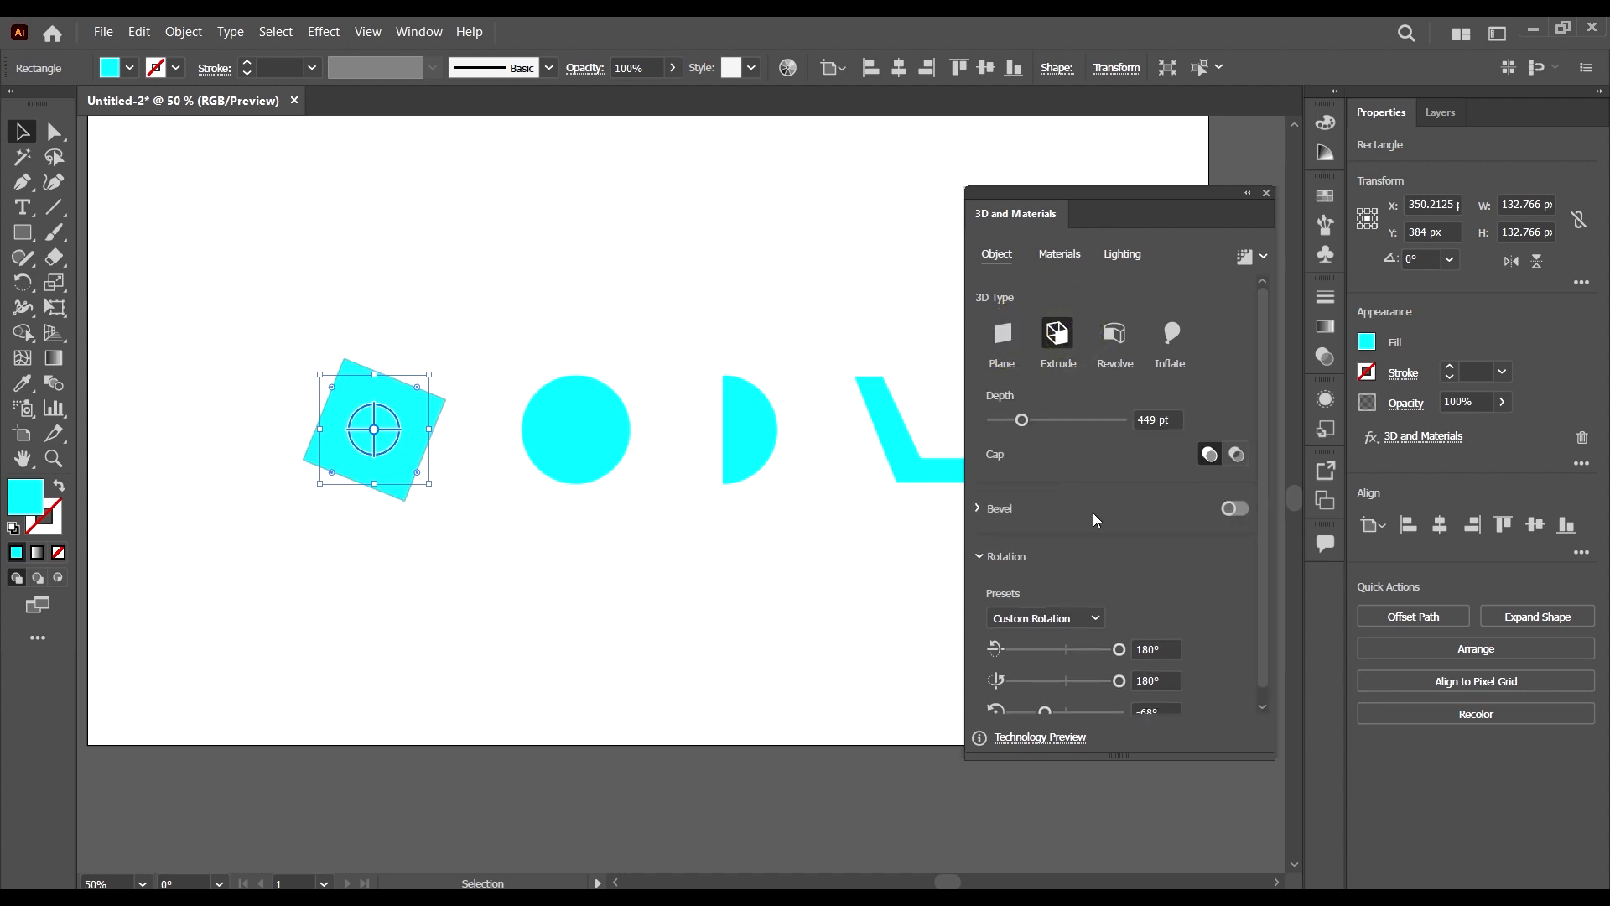
pyautogui.scroll(-1, 1079, 450)
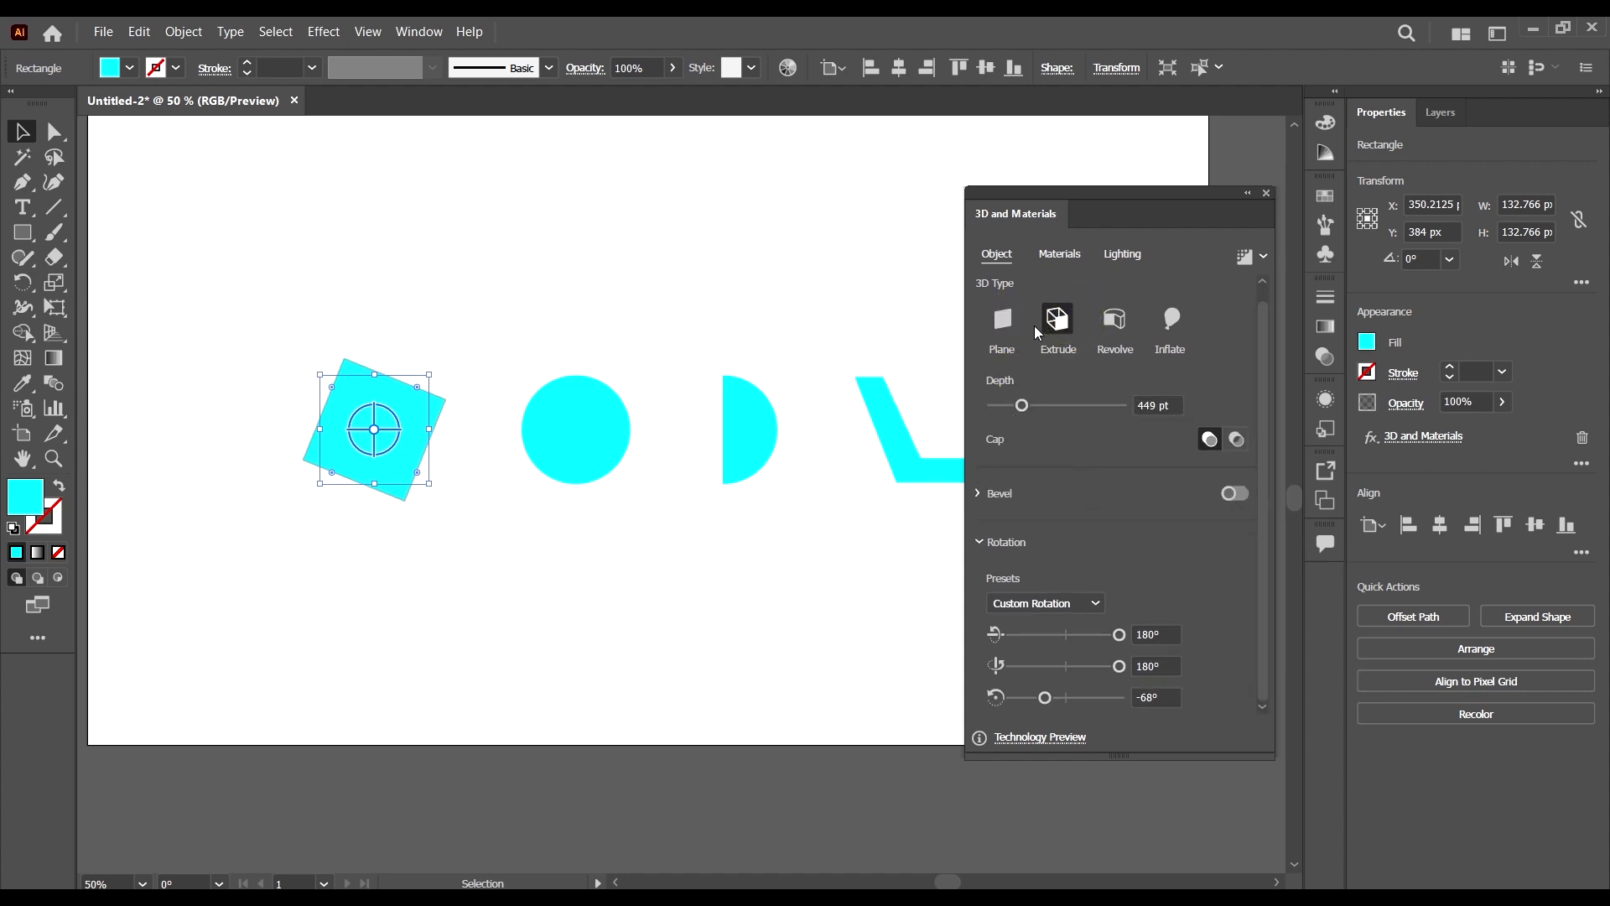
pyautogui.click(1003, 320)
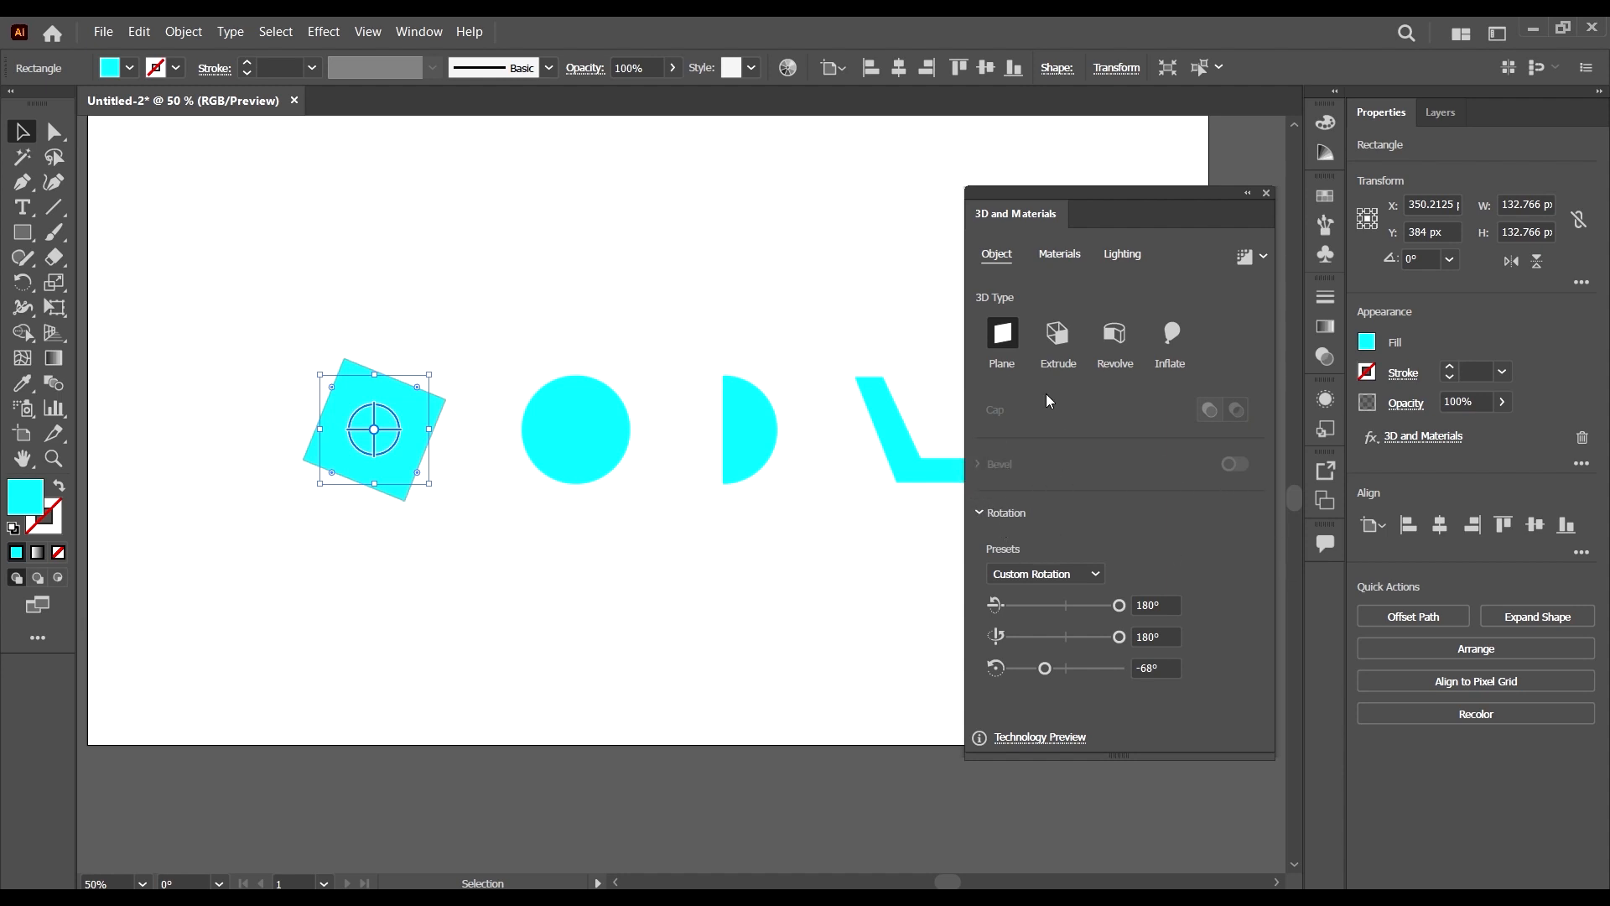
pyautogui.click(1057, 334)
# - Compare the Revolve type with Extrude on the square, and try out the revolve offset from the left edge
pyautogui.click(1120, 341)
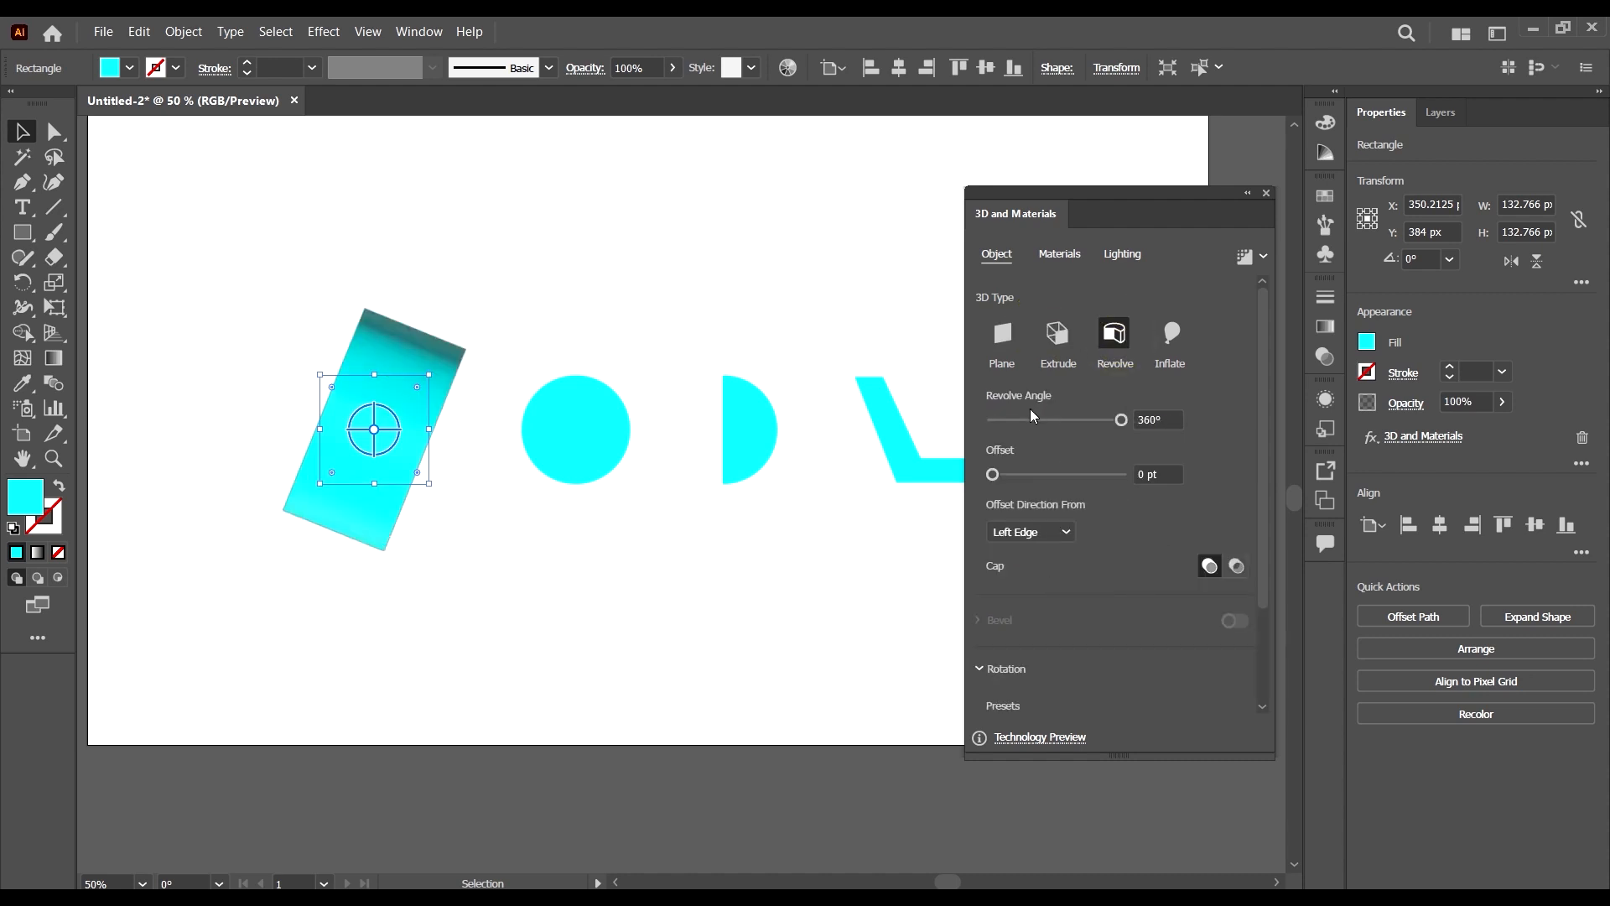
pyautogui.click(1057, 334)
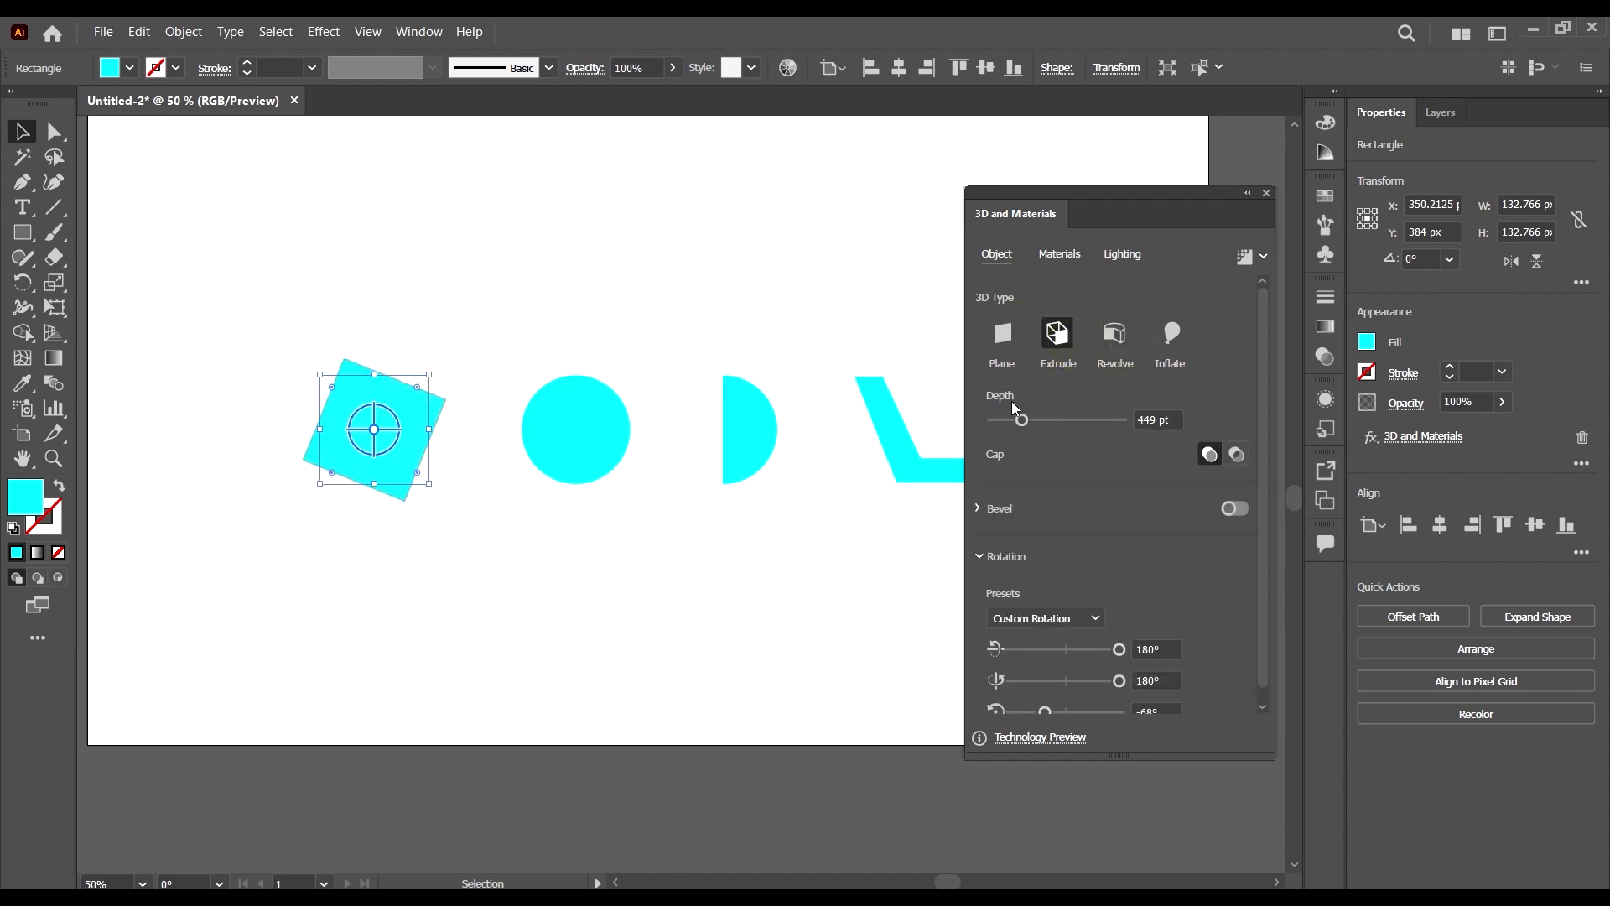
pyautogui.click(1112, 334)
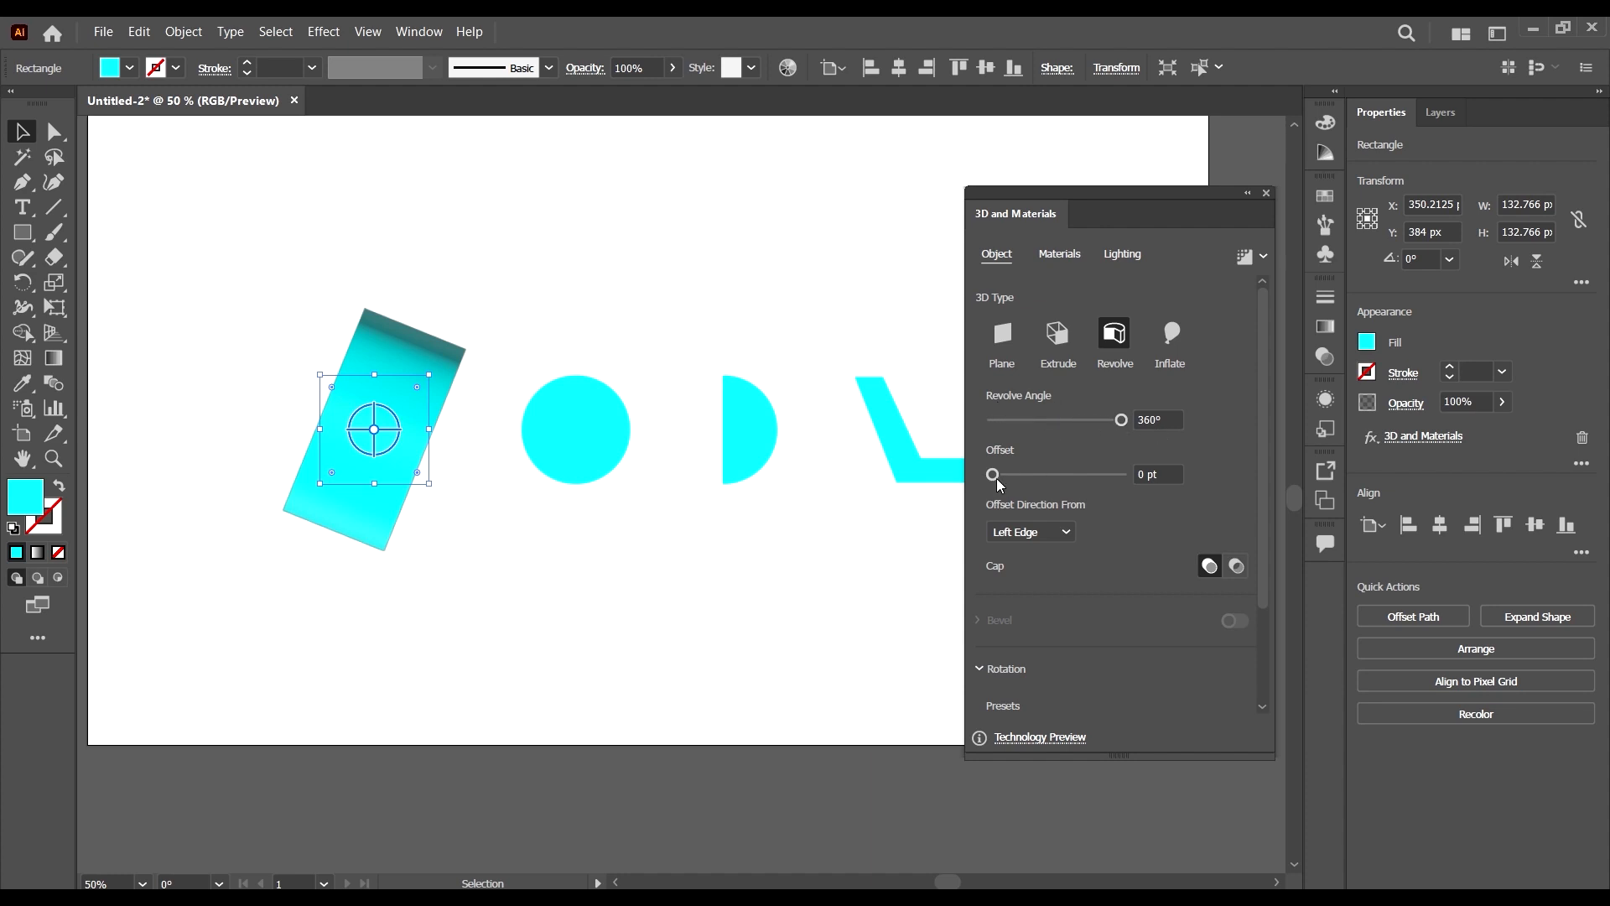
pyautogui.moveTo(993, 475)
pyautogui.mouseDown()
pyautogui.moveTo(1032, 472)
pyautogui.moveTo(982, 489)
pyautogui.mouseUp()
# - Try the Inflate type on the square and adjust its volume, keeping it at 100%
pyautogui.click(1161, 344)
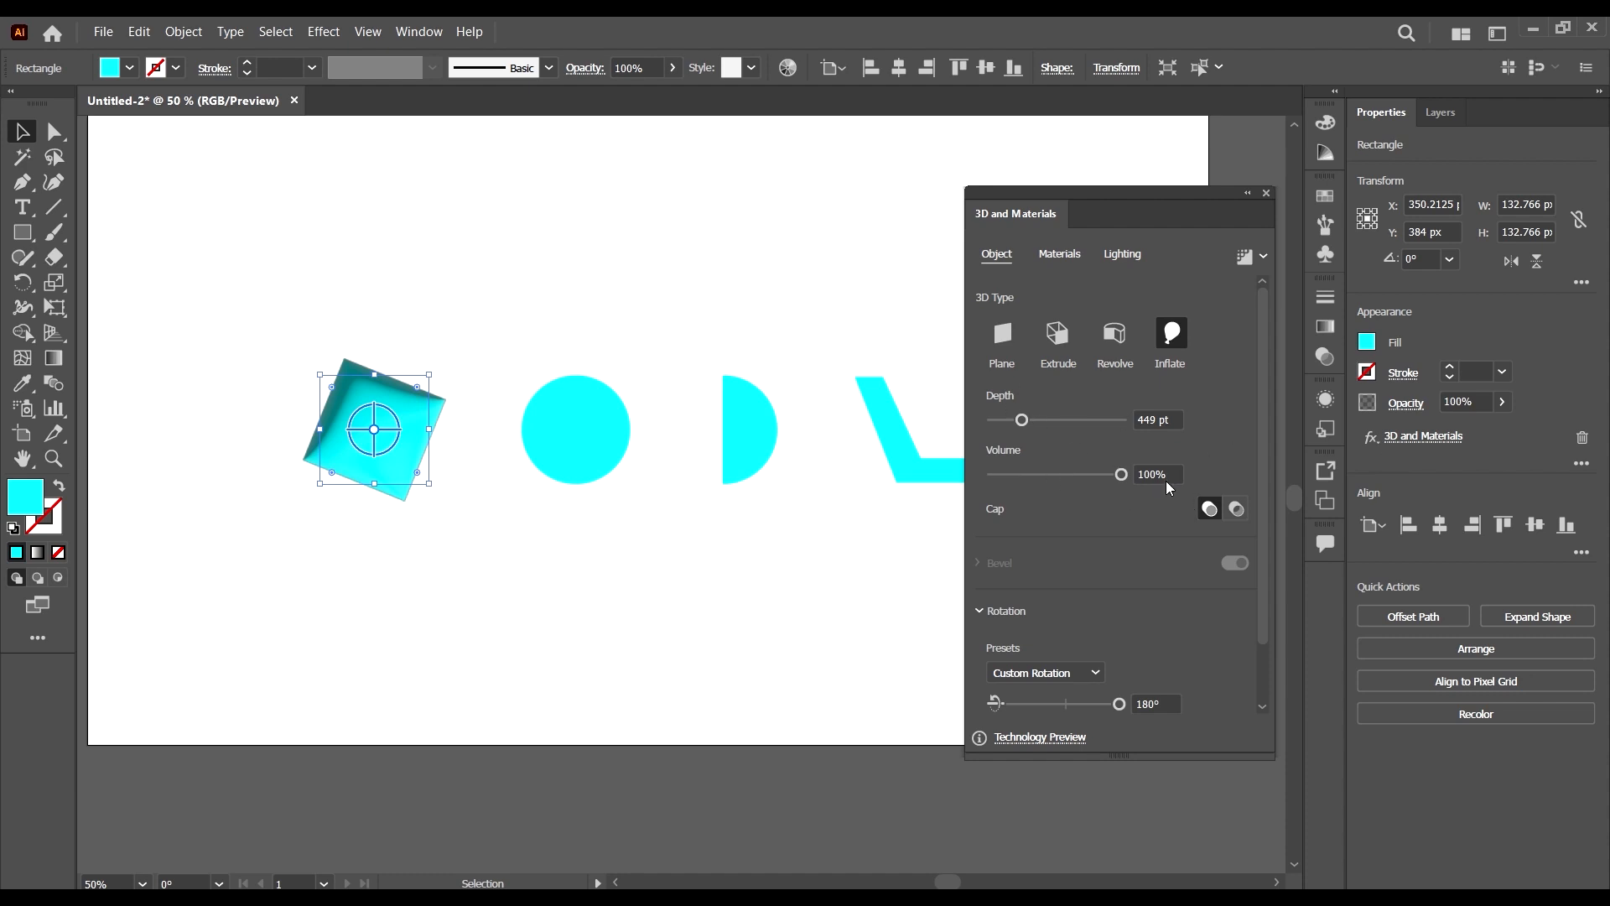
pyautogui.moveTo(1118, 475); pyautogui.dragTo(1189, 492)
pyautogui.scroll(-2, 1255, 522)
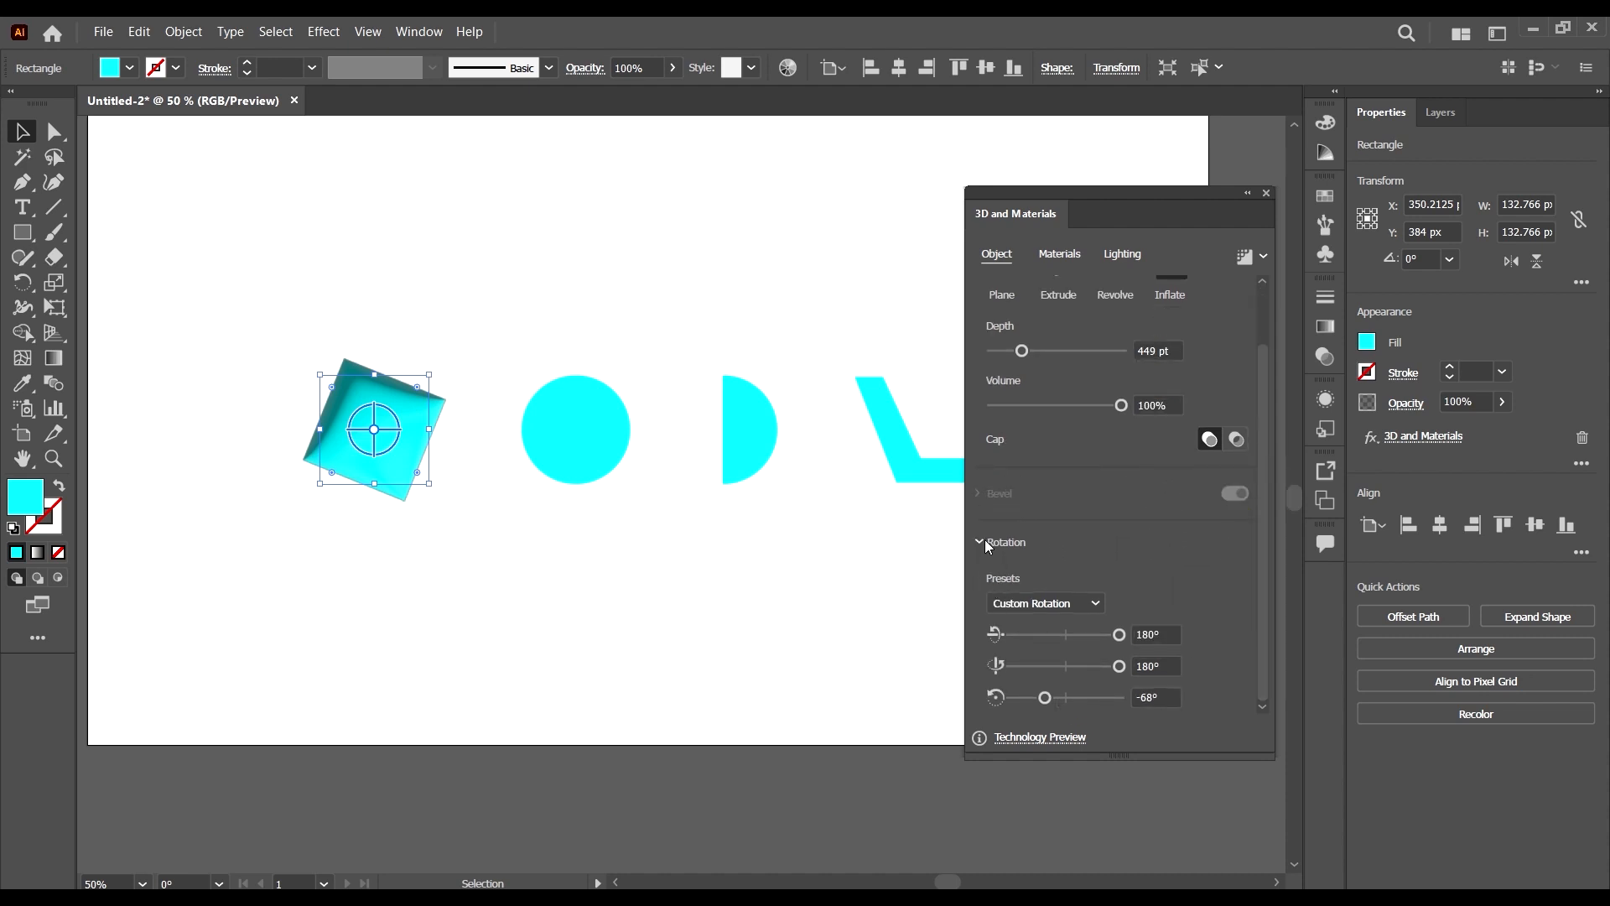
pyautogui.scroll(2, 1200, 570)
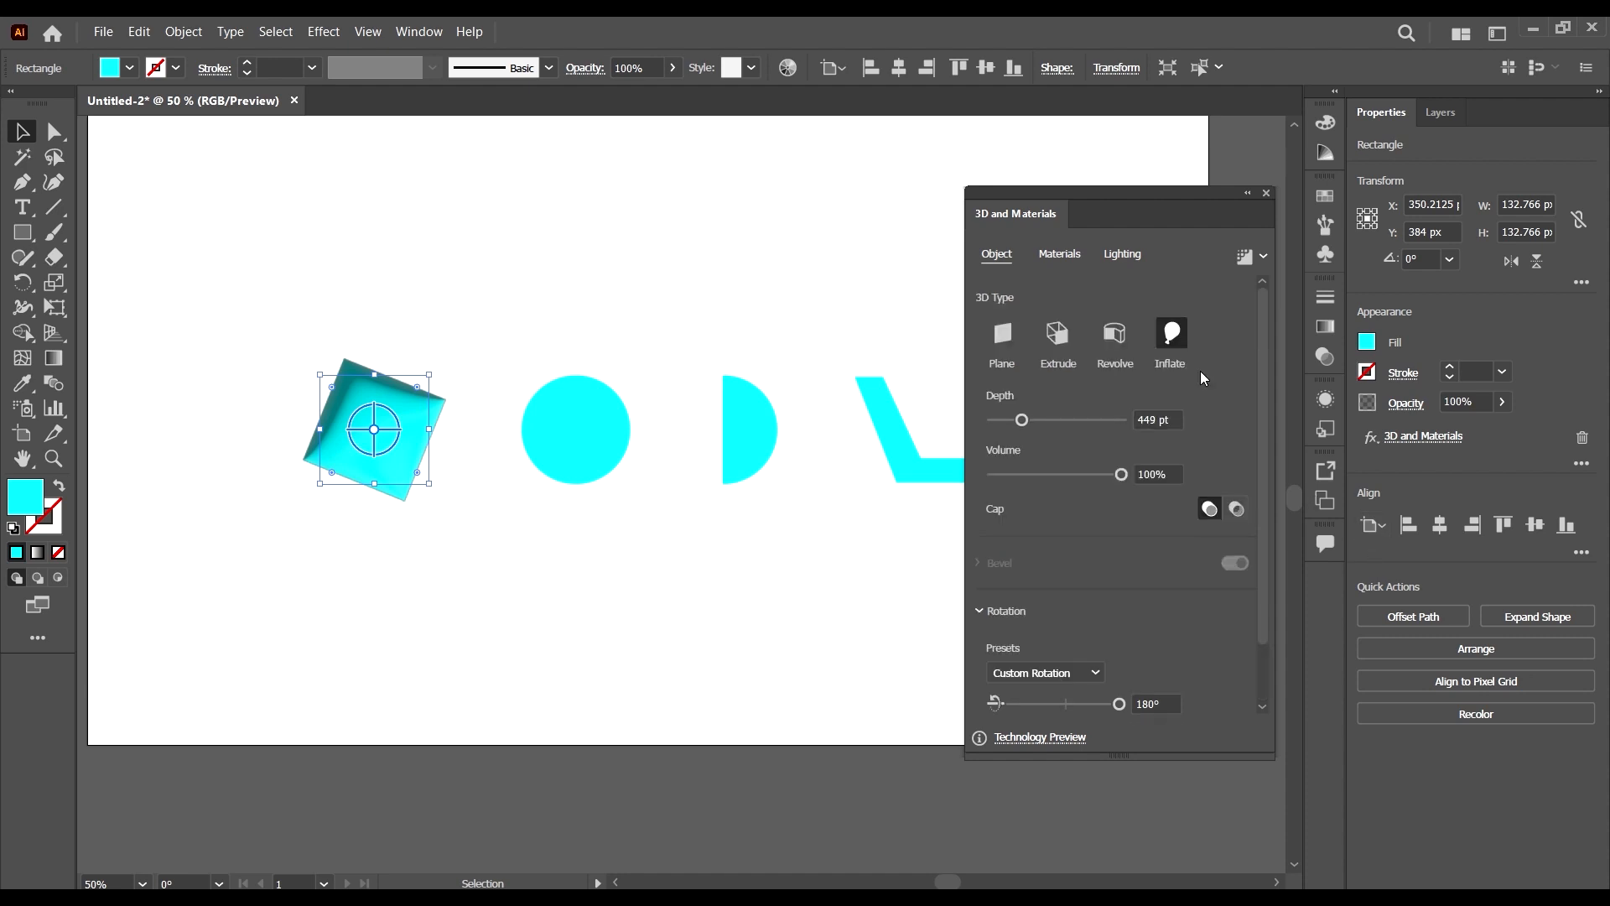
# - Return the square to the Extrude type, try the Off-Axis Right rotation preset and set it to Isometric Left
pyautogui.click(1055, 334)
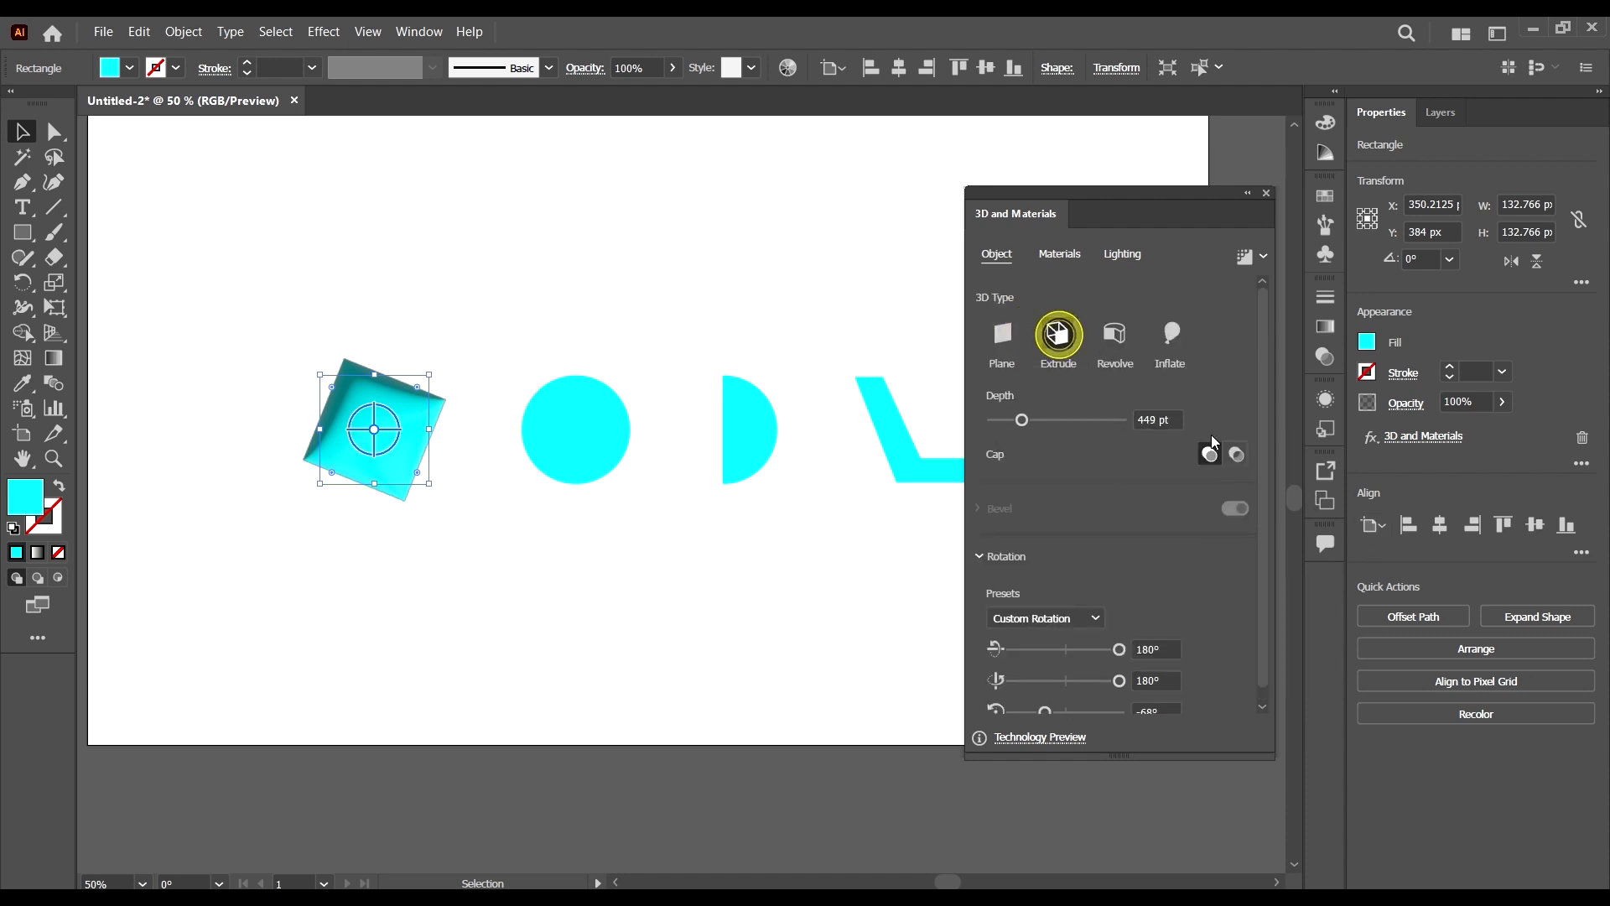
pyautogui.click(1084, 618)
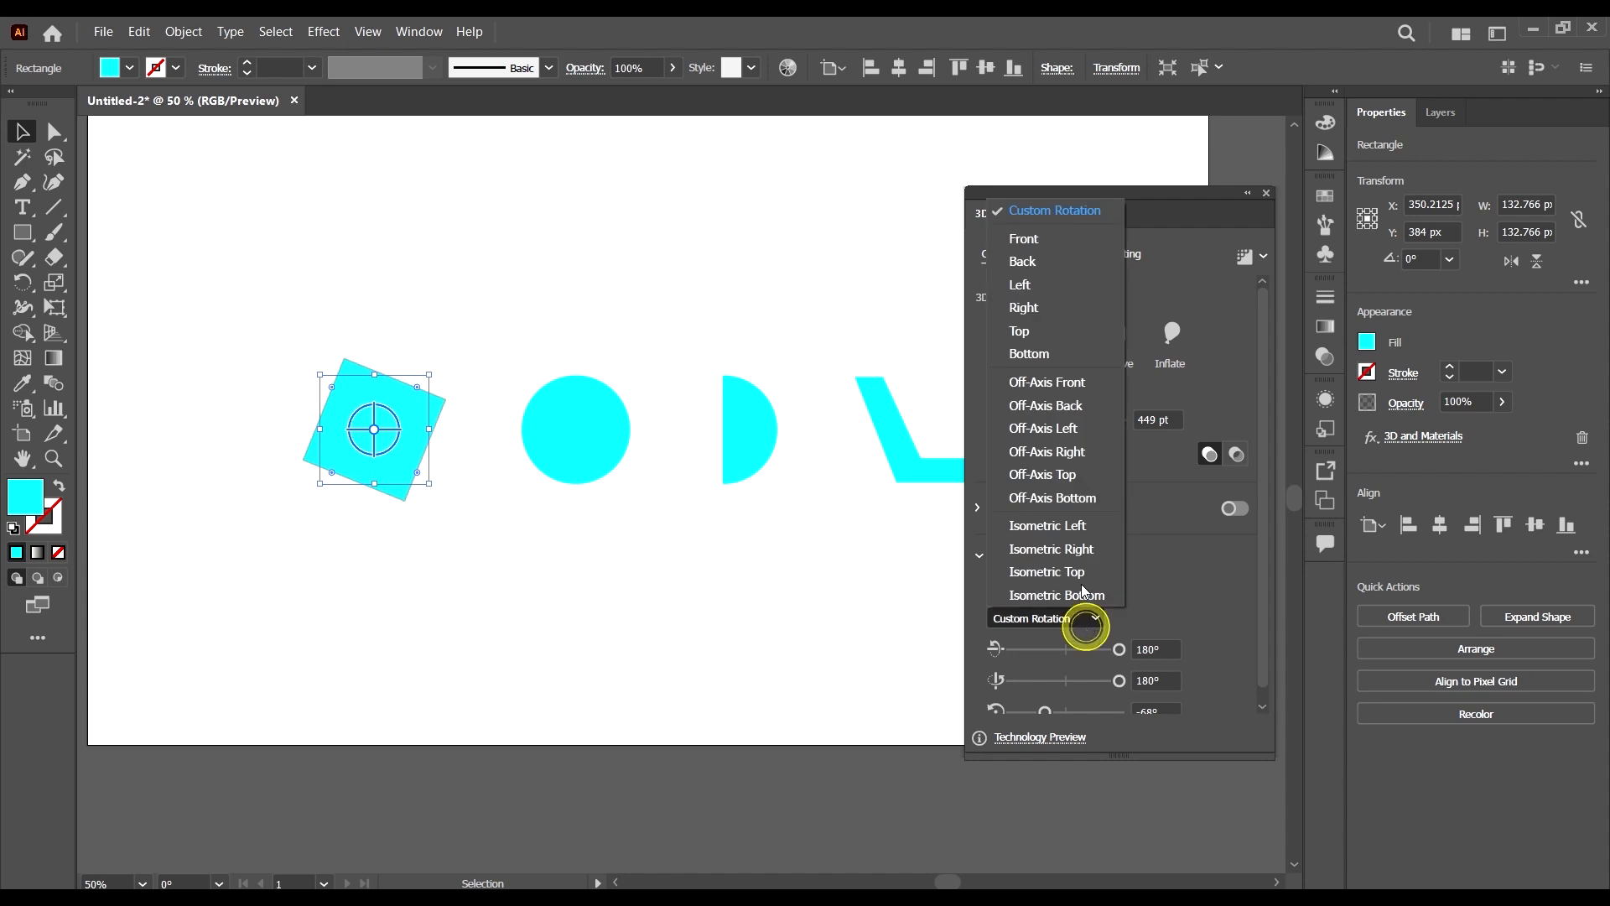
pyautogui.click(1048, 458)
pyautogui.click(1044, 618)
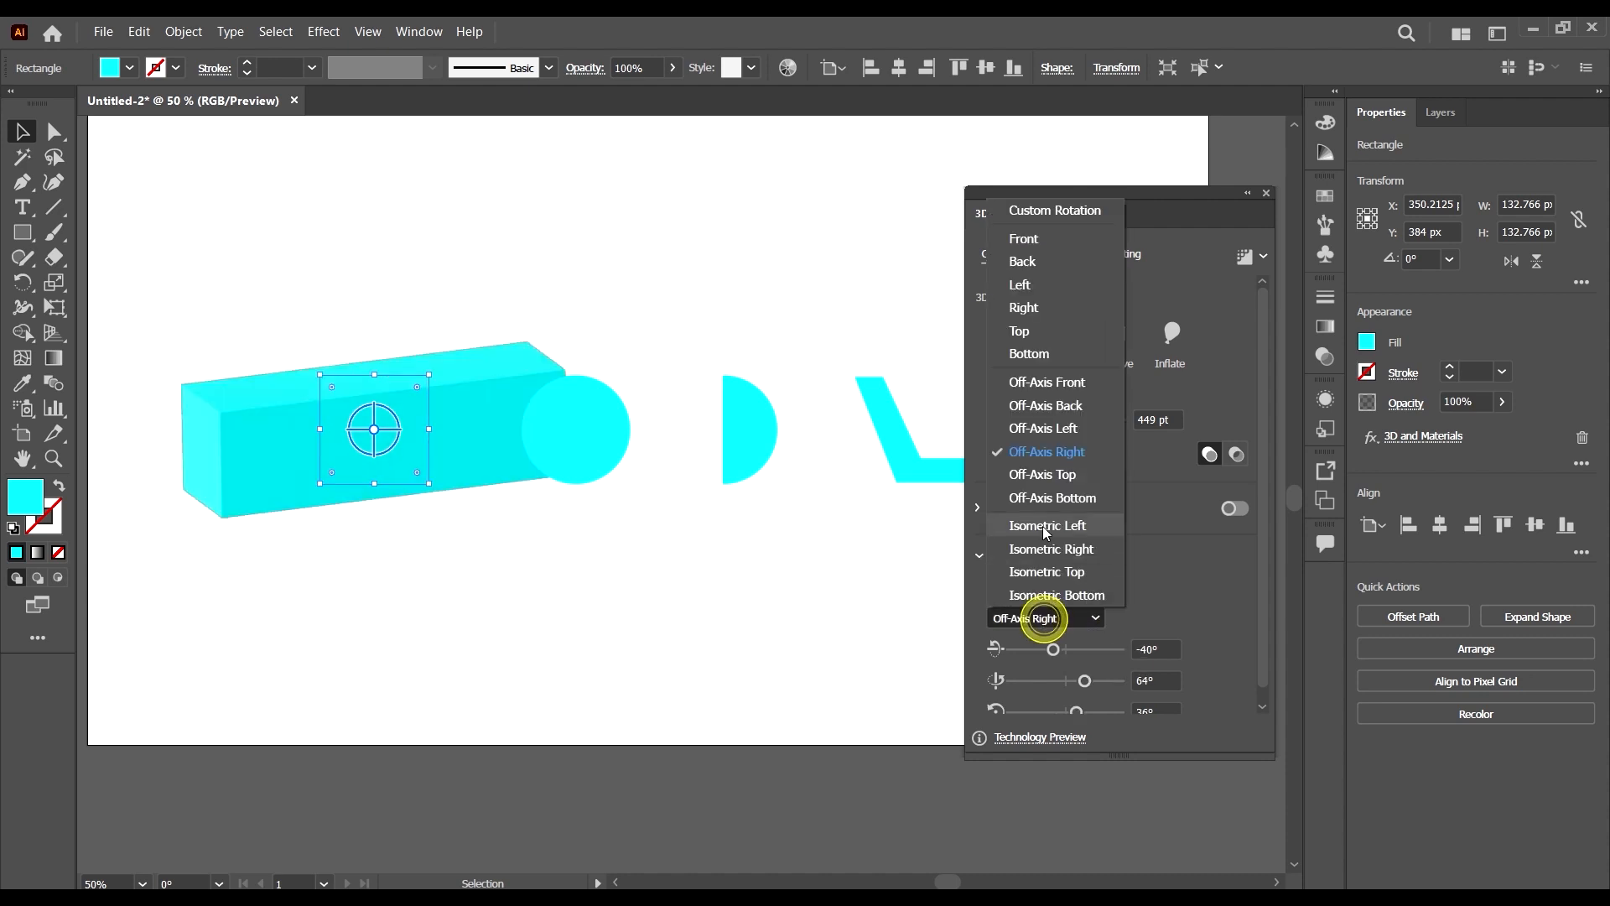
pyautogui.click(1047, 522)
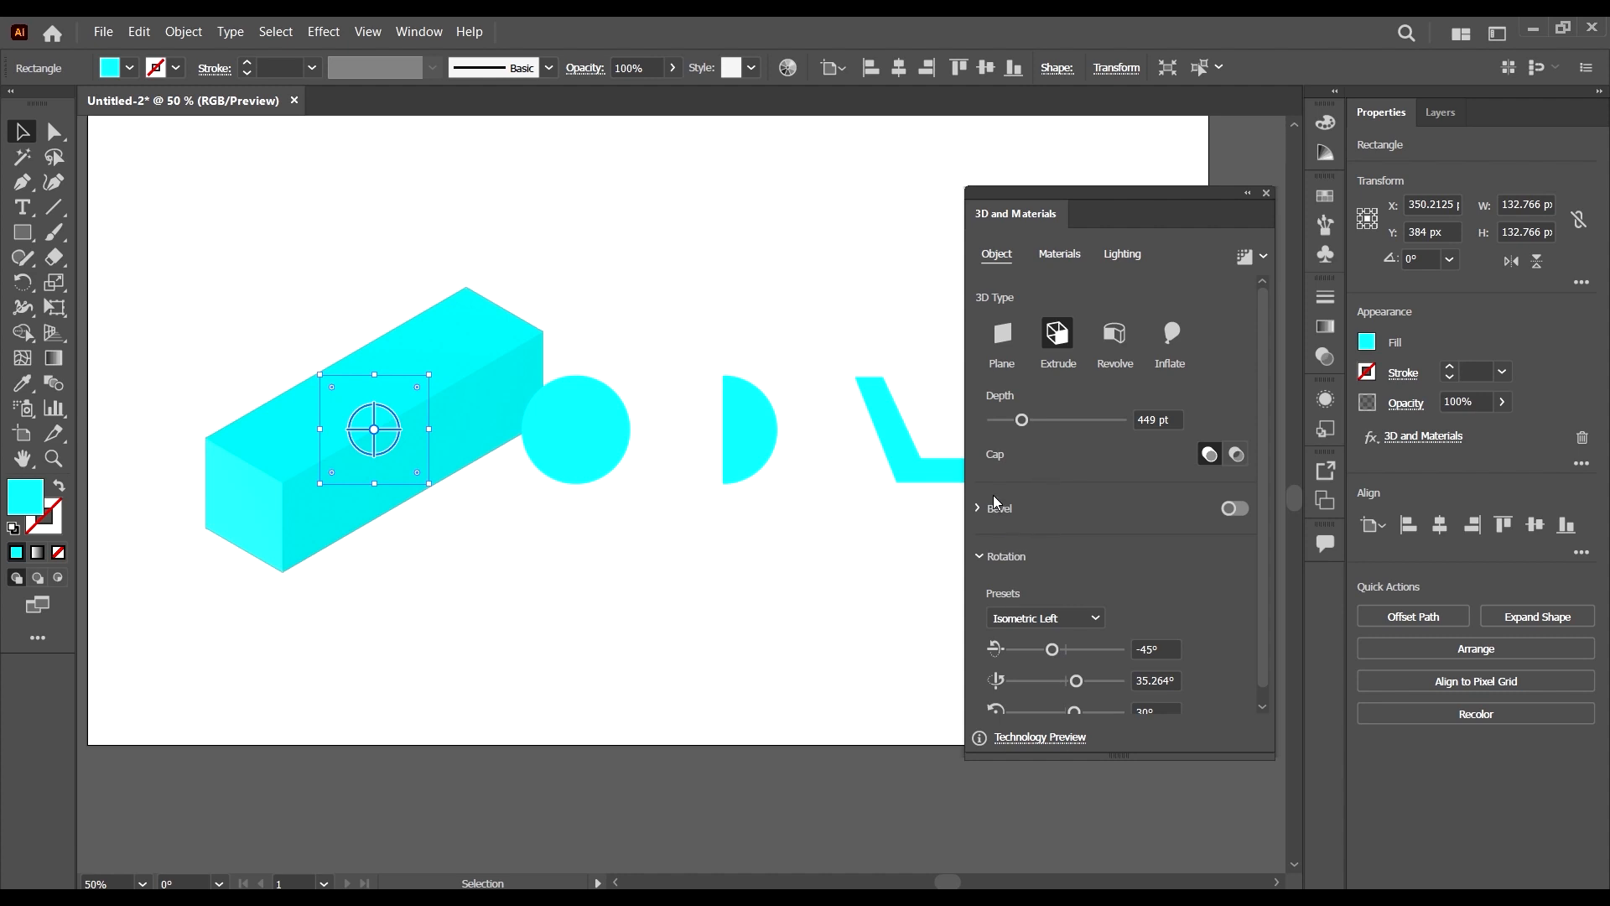
# - Reduce the square's extrusion depth to 189 pt and set a custom rotation of 41° around X and 35° around Y
pyautogui.moveTo(1025, 422); pyautogui.dragTo(1005, 421)
pyautogui.moveTo(1051, 649); pyautogui.dragTo(1071, 712)
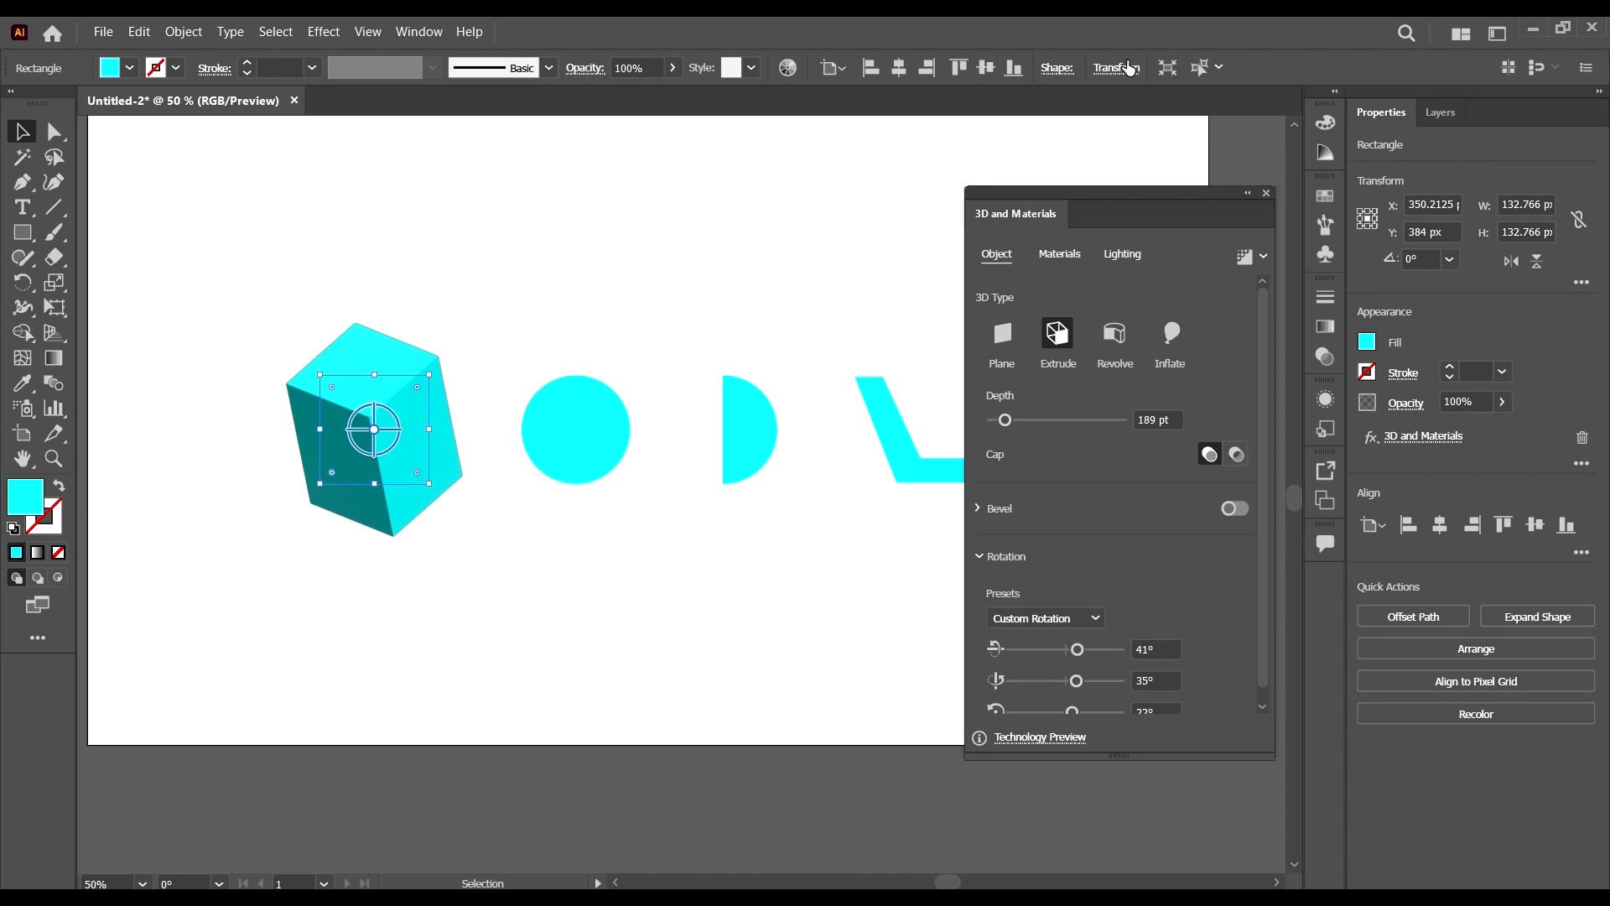
# - Try the first two Adobe Substance materials, the canopy diamond and the carved concrete, on the extruded square
pyautogui.click(1074, 257)
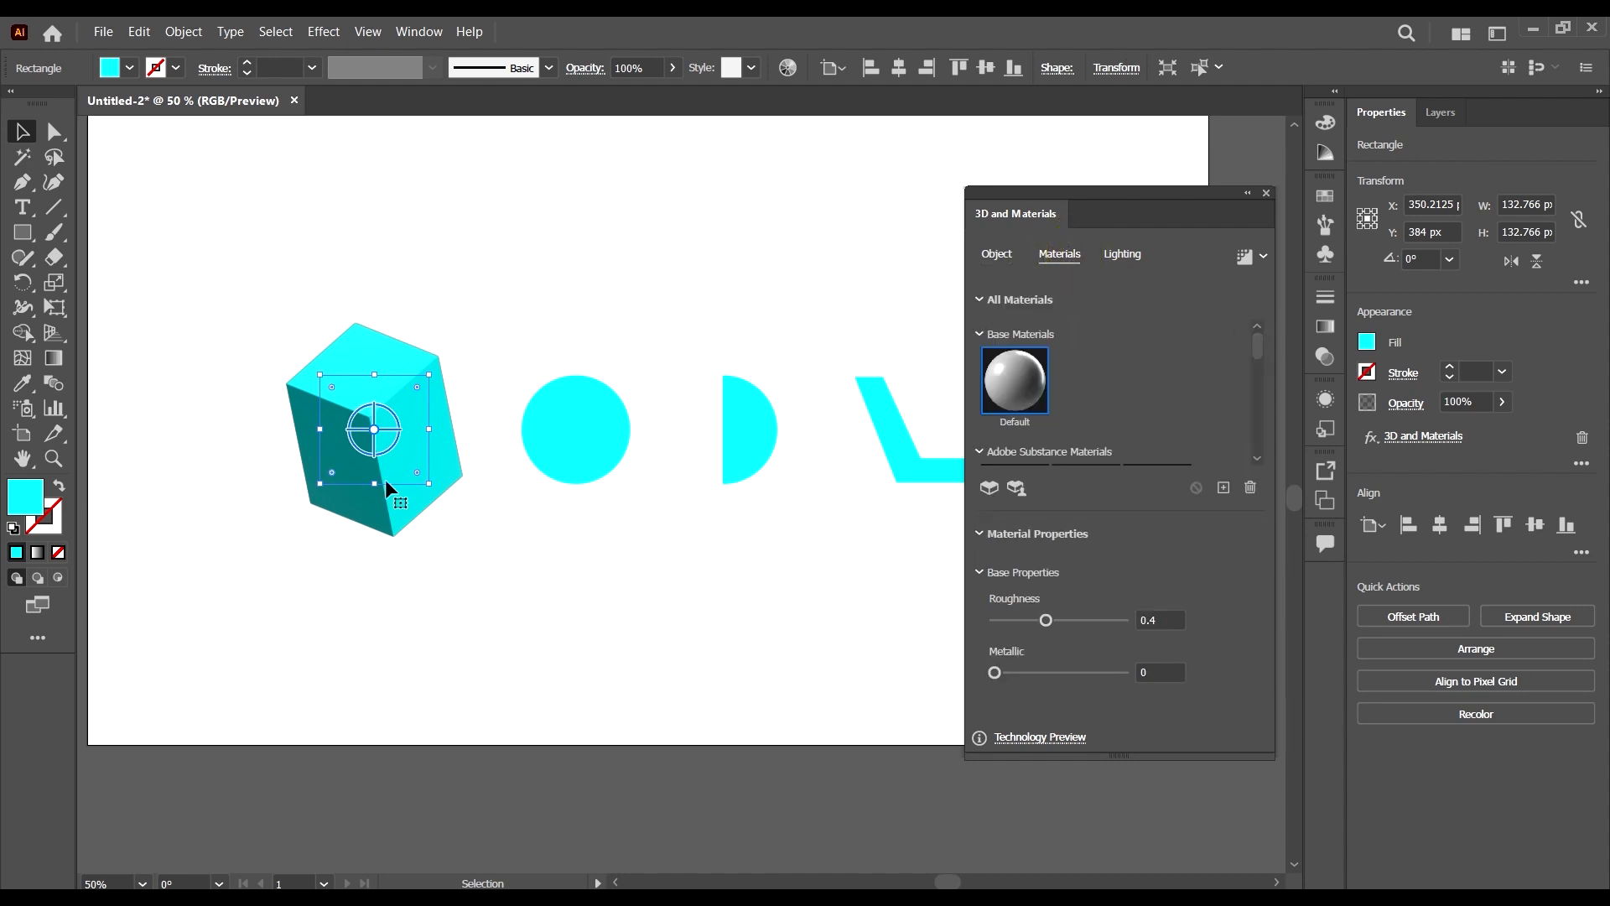
pyautogui.scroll(2, 440, 430)
pyautogui.scroll(-1, 458, 431)
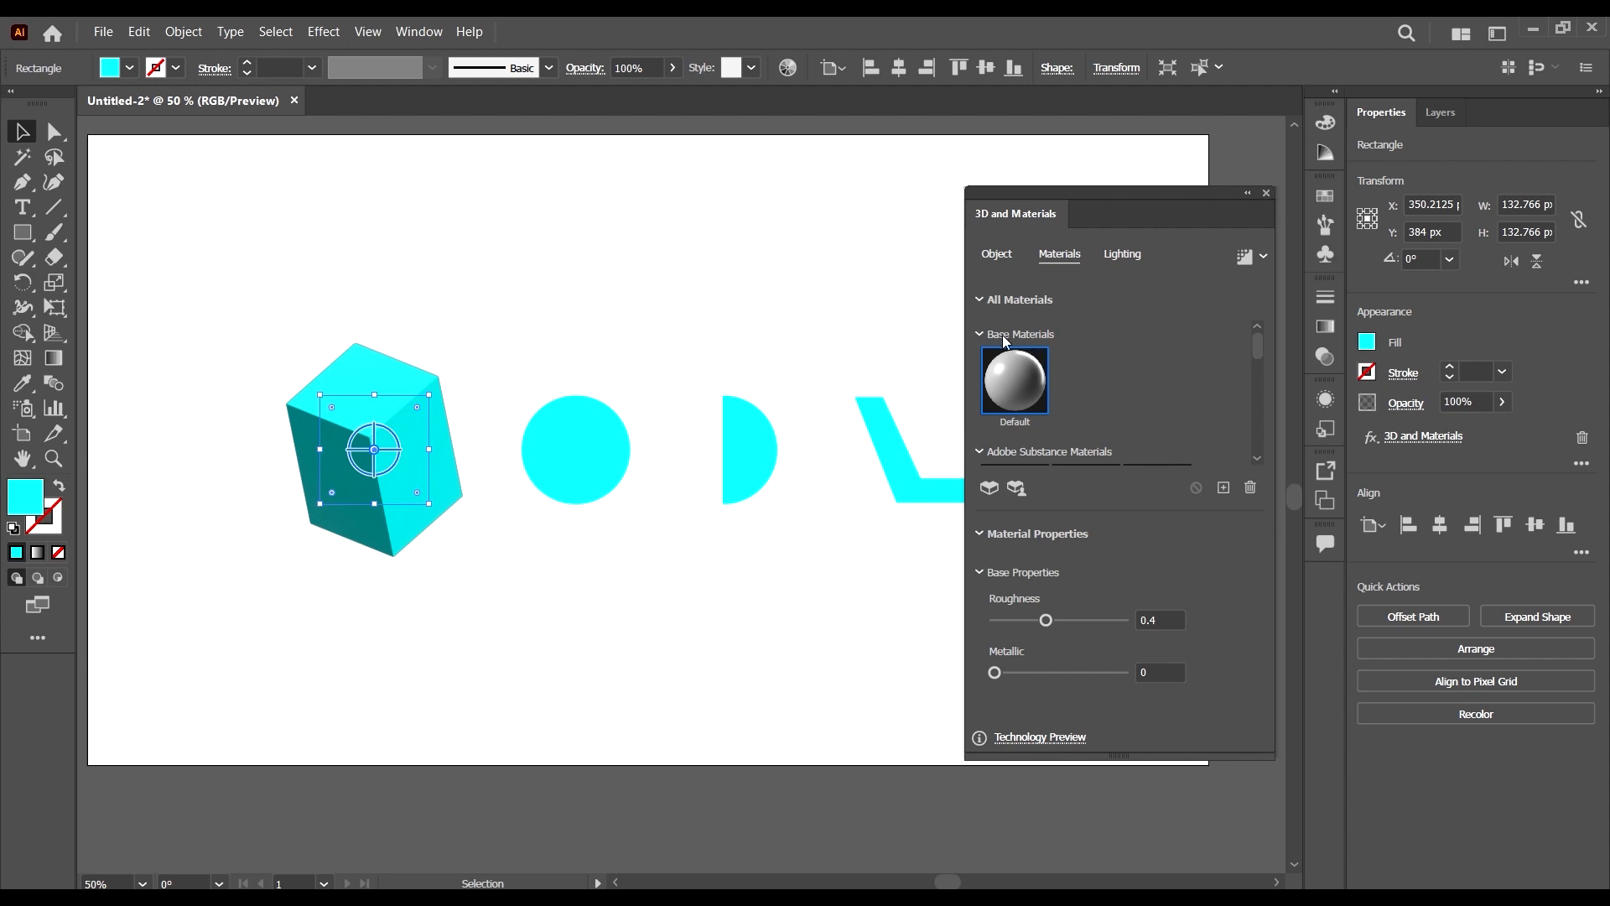
pyautogui.scroll(-3, 1024, 374)
pyautogui.scroll(2, 1025, 374)
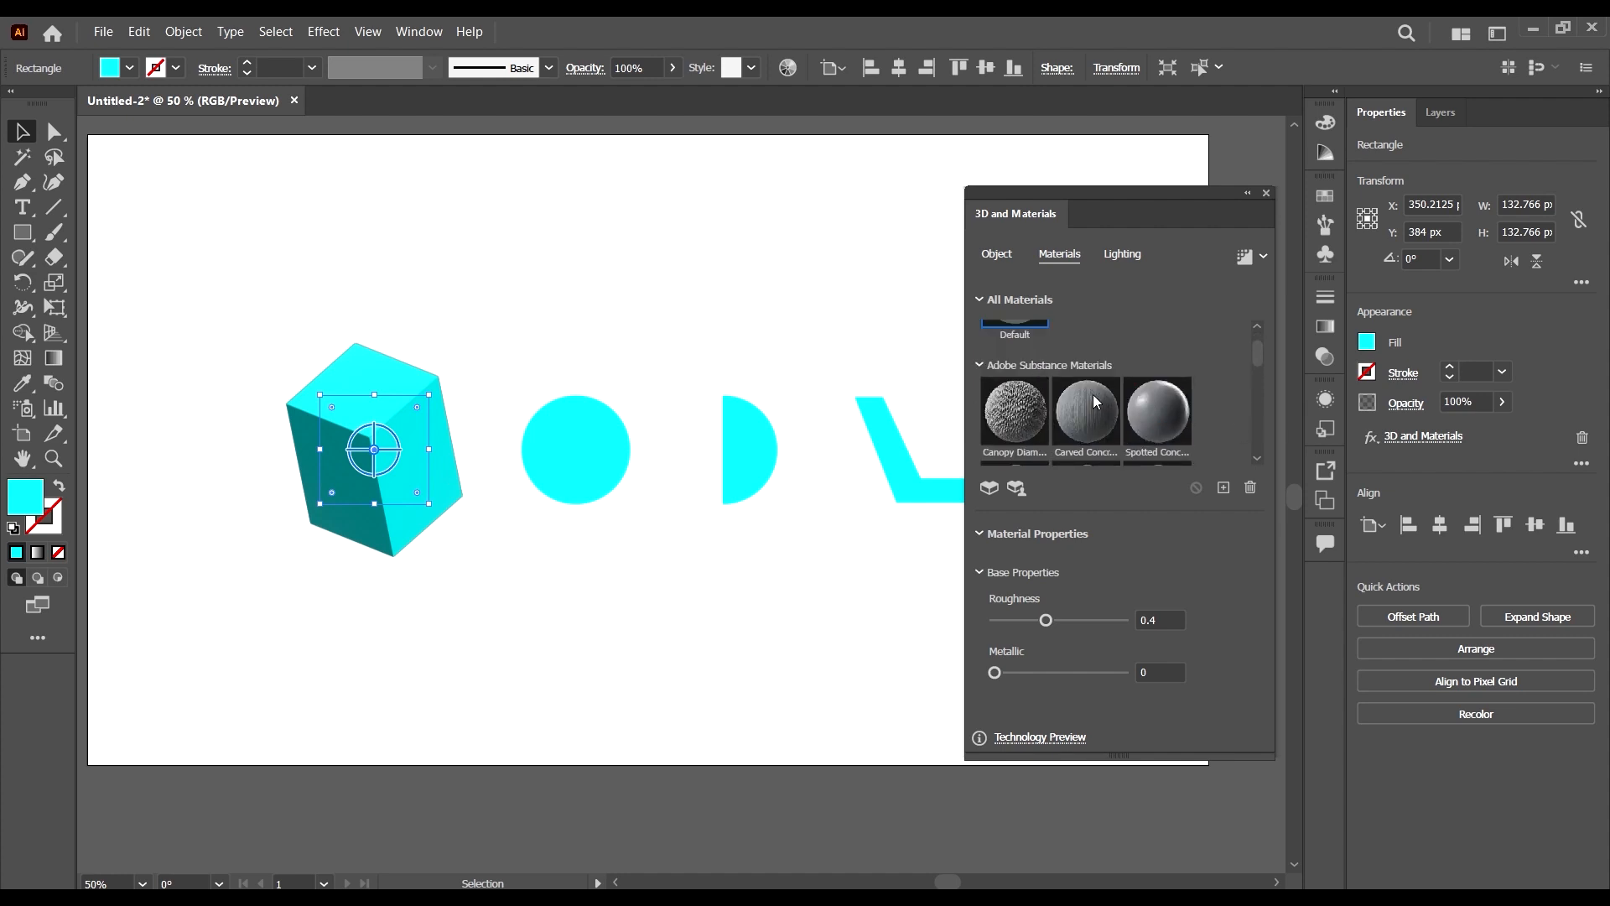
pyautogui.click(1015, 418)
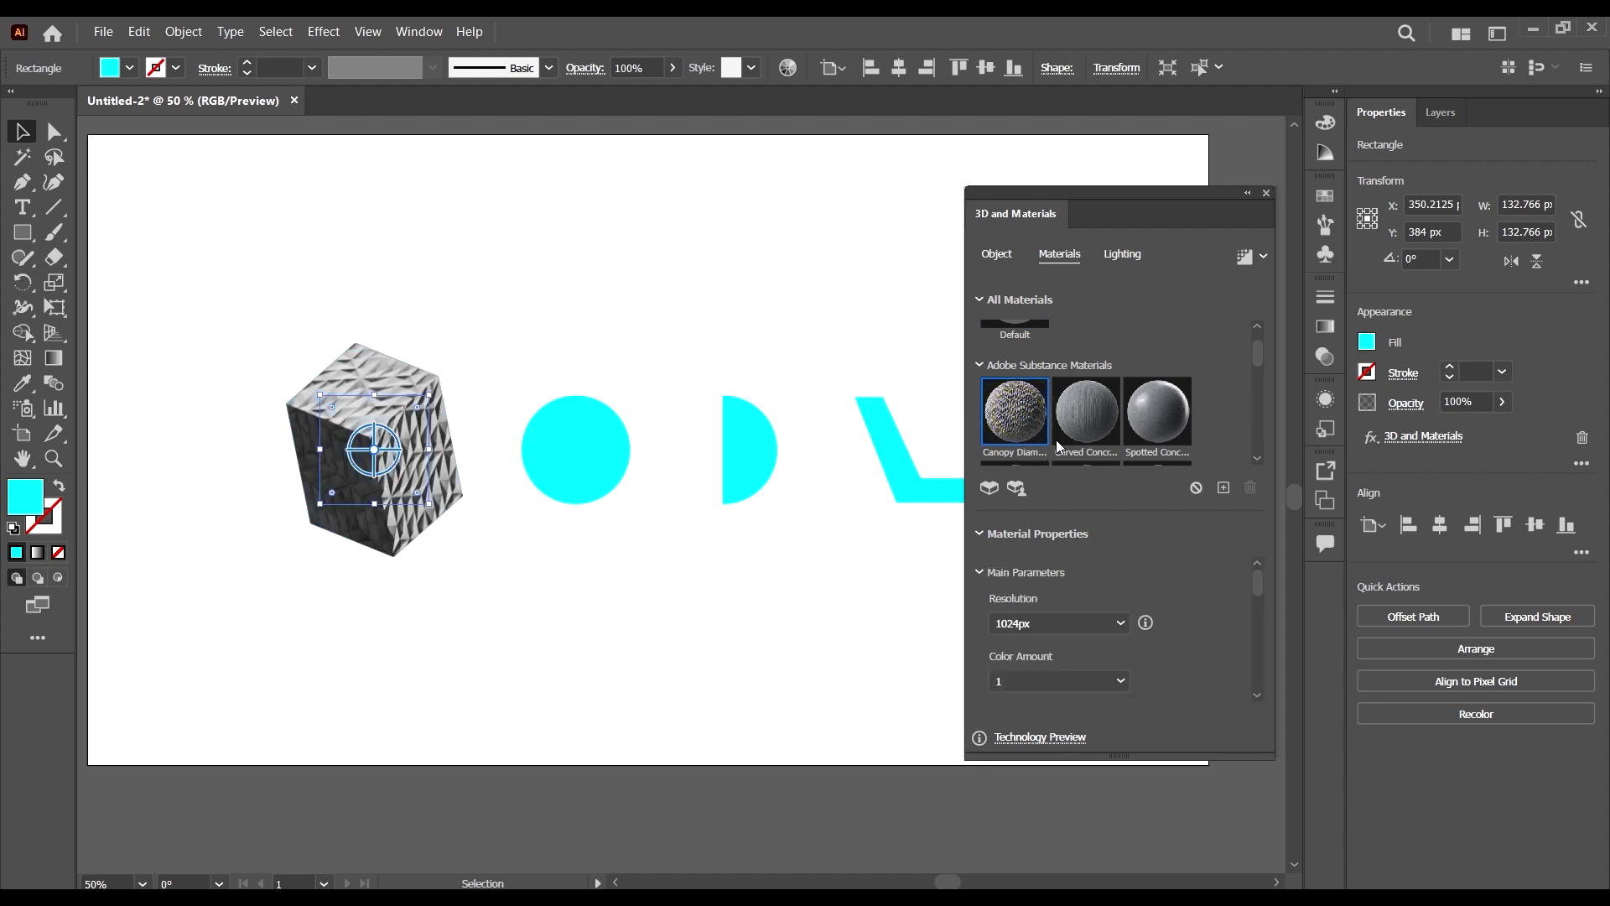
pyautogui.click(1095, 424)
pyautogui.scroll(-2, 1101, 352)
pyautogui.scroll(1, 1096, 369)
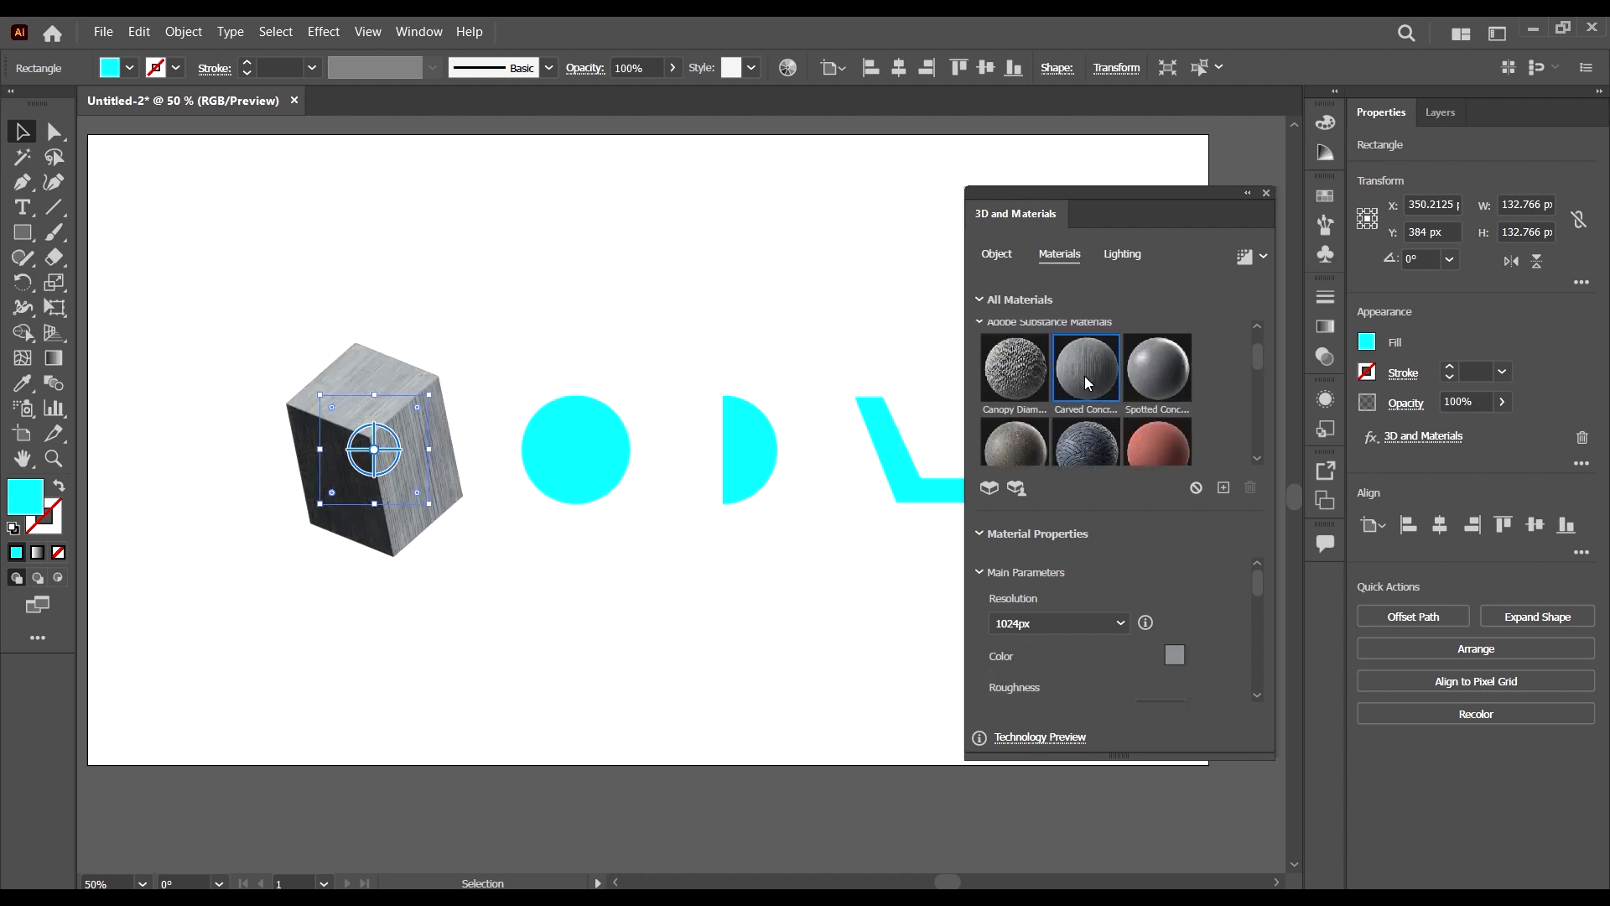
# - Browse further through the Substance materials and try the soft hammered metal on the extruded square
pyautogui.scroll(-3, 1084, 383)
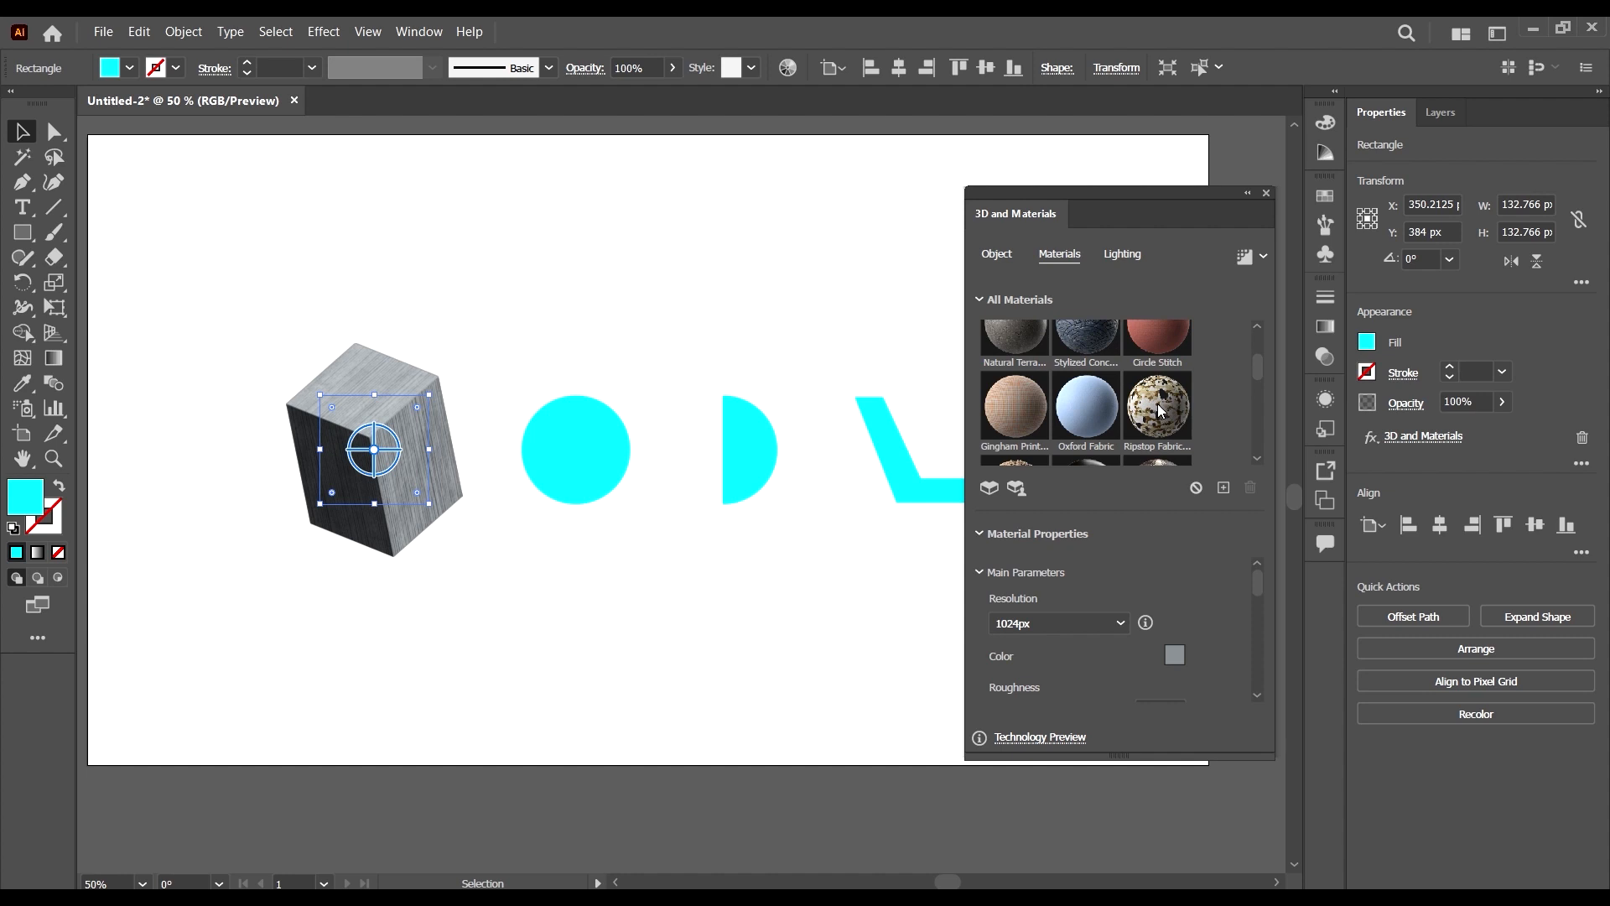
pyautogui.scroll(-3, 1155, 399)
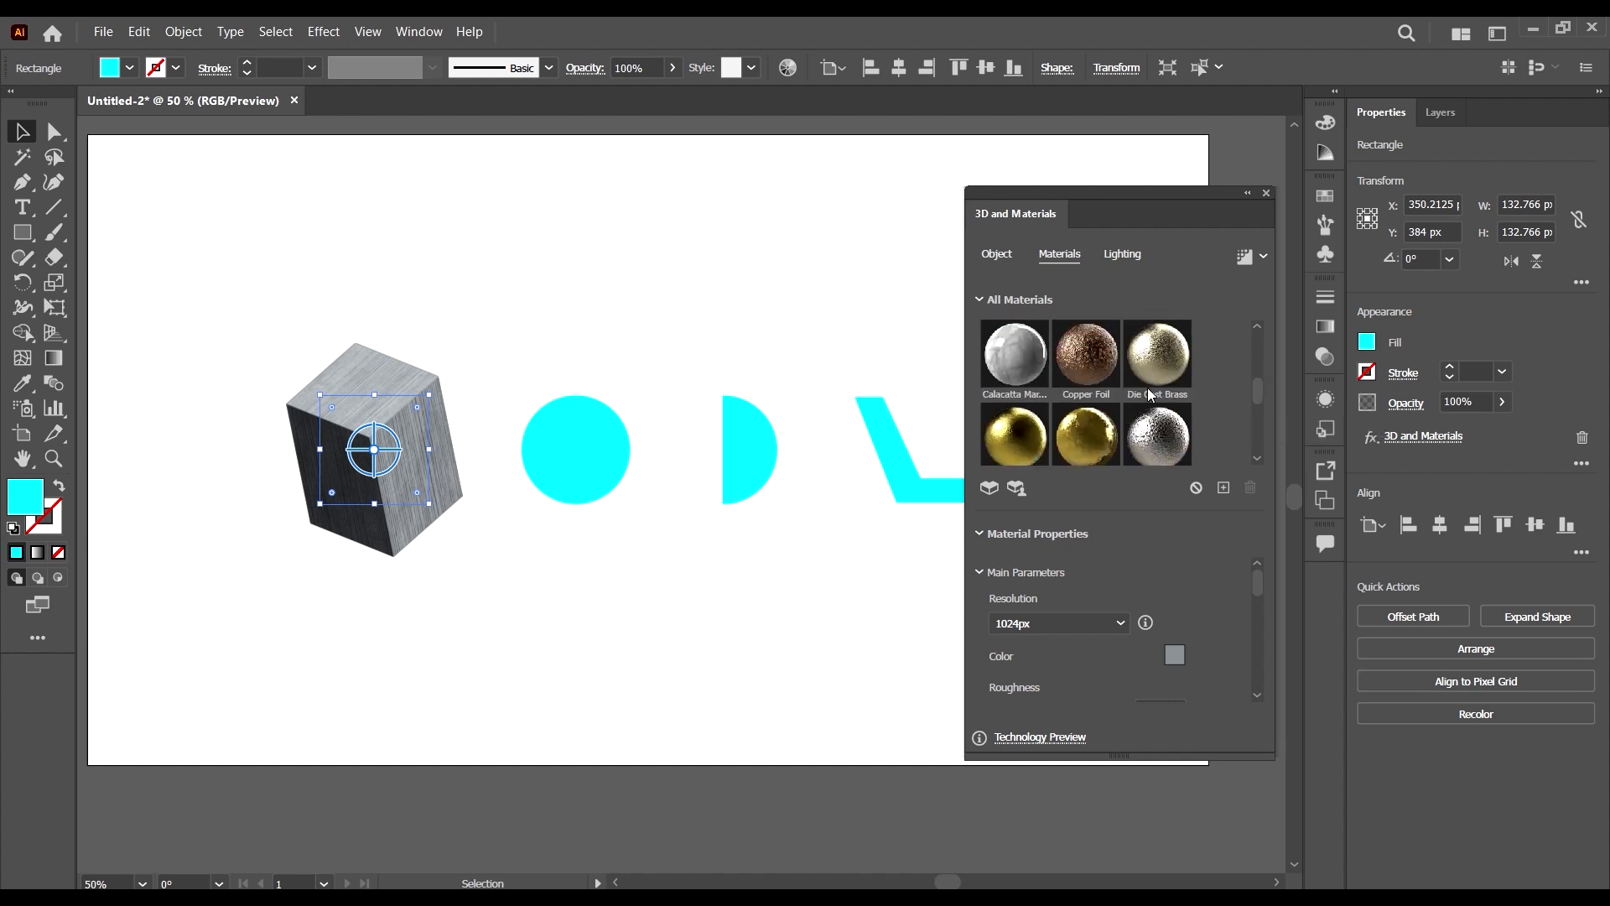
pyautogui.scroll(-2, 1157, 388)
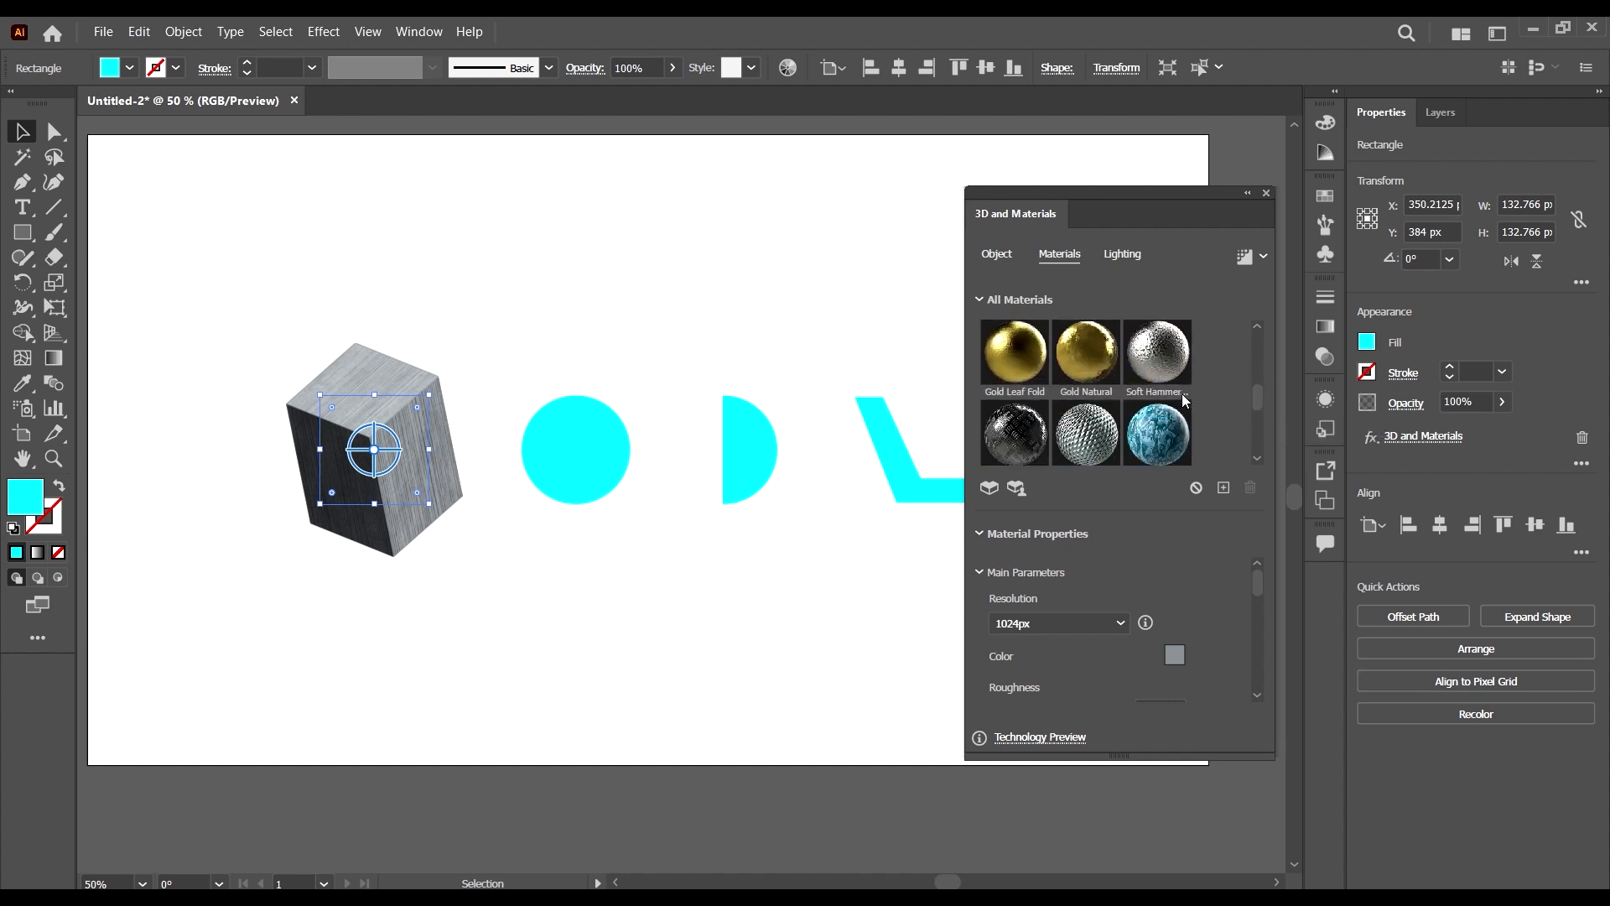
pyautogui.click(1173, 376)
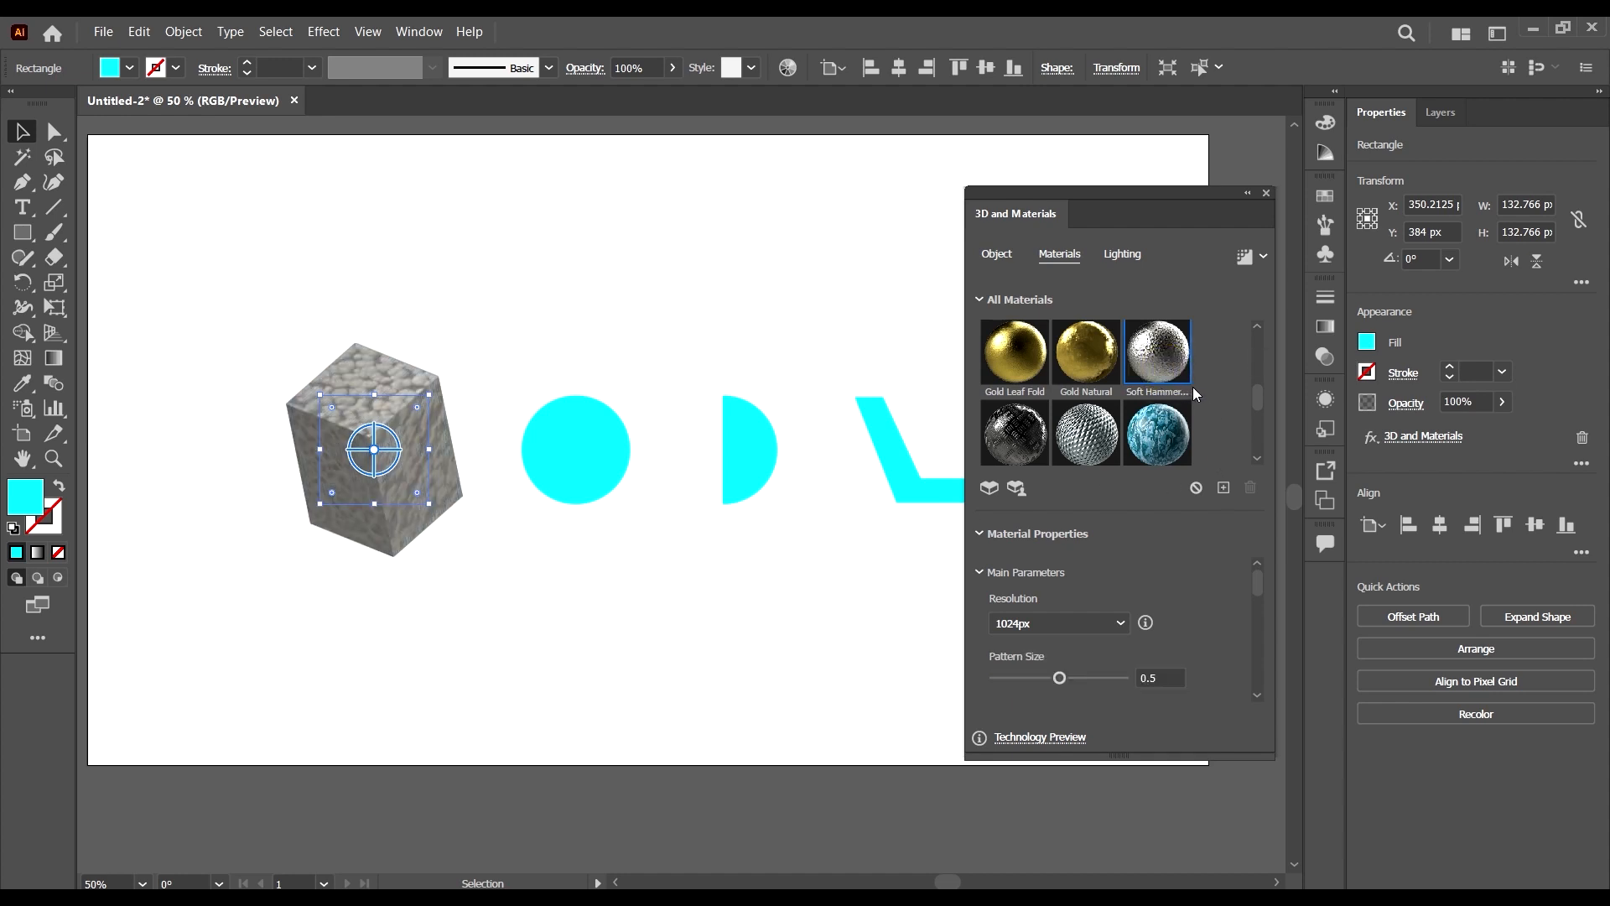
# - Look through the rest of the material library, enlarge its view slightly and apply Marble Paint to the extruded square
pyautogui.scroll(-4, 1193, 386)
pyautogui.scroll(-1, 1224, 395)
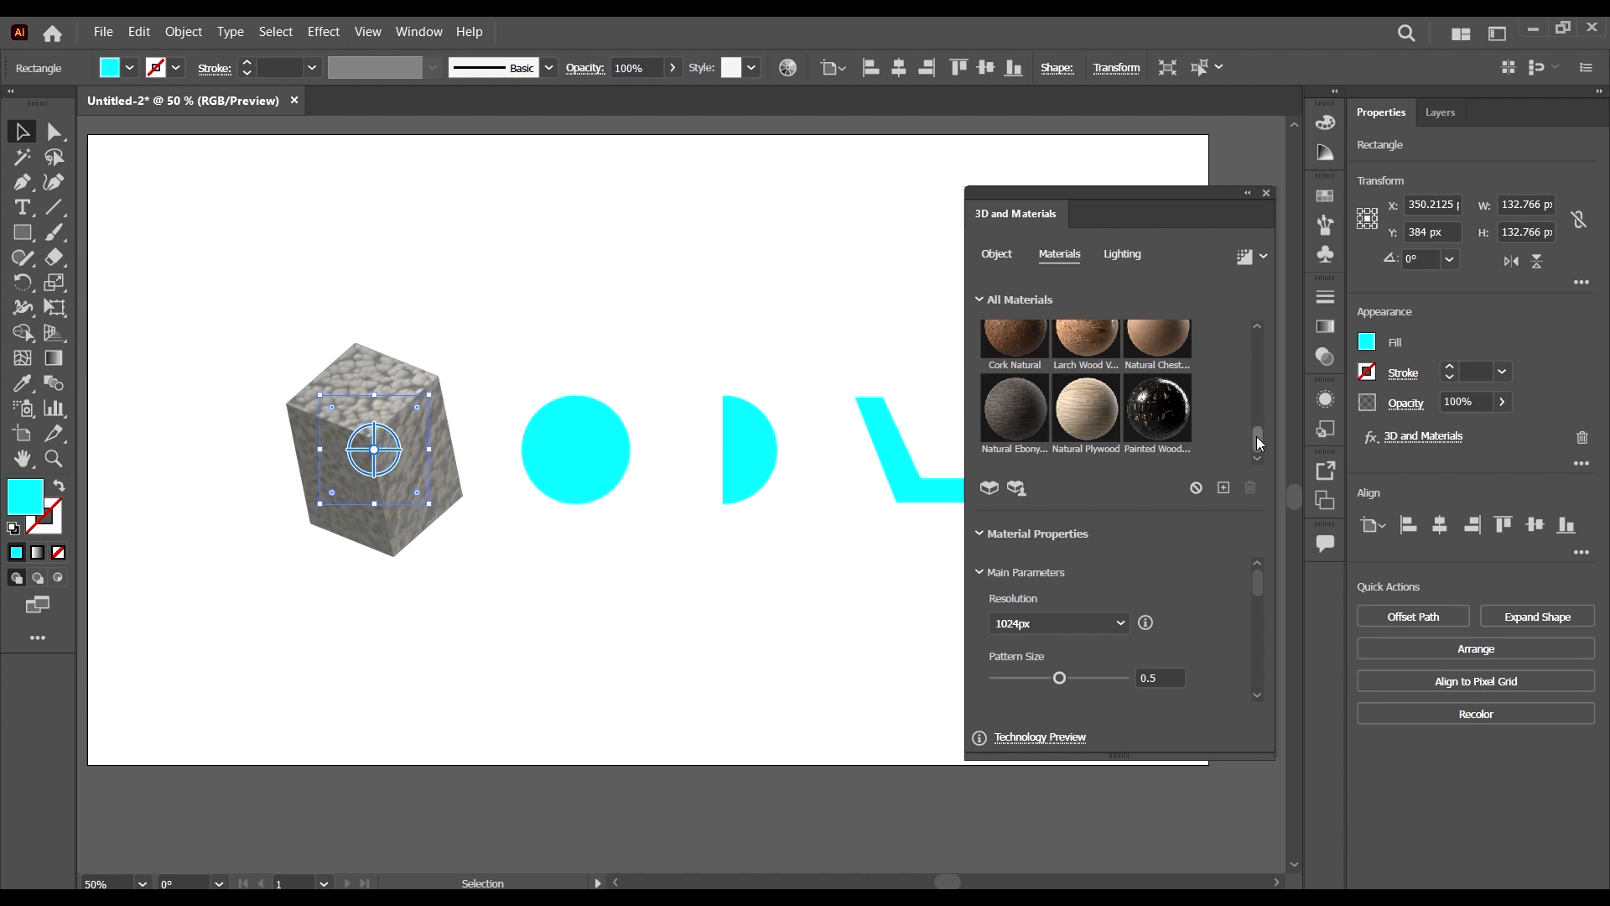
pyautogui.moveTo(1257, 439); pyautogui.dragTo(1279, 480)
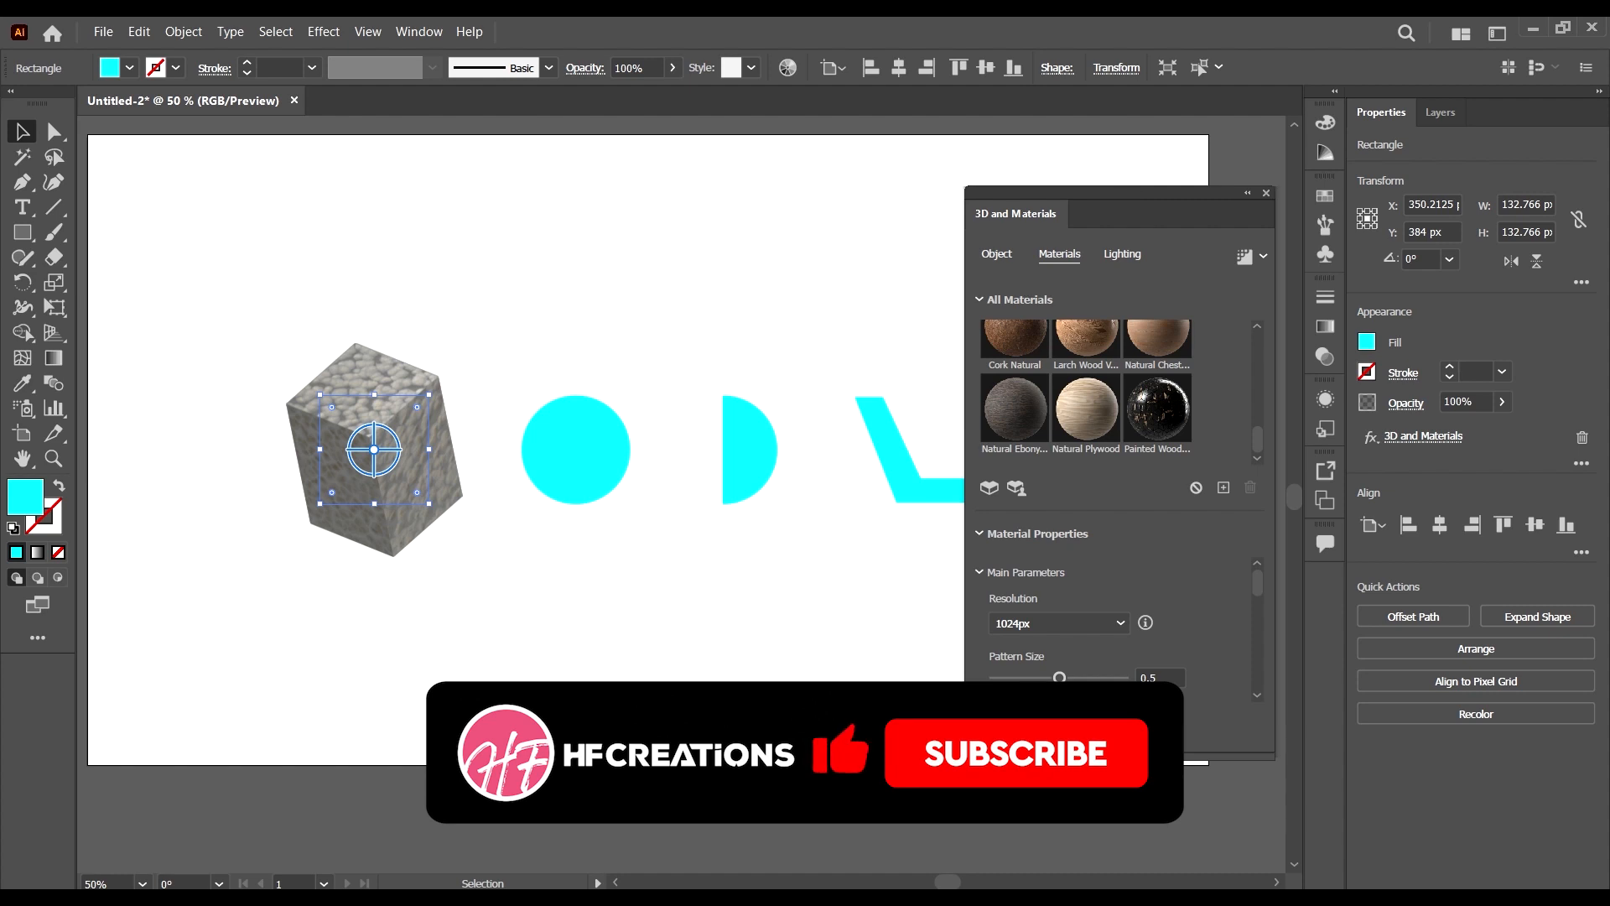
pyautogui.moveTo(1225, 512); pyautogui.dragTo(1228, 536)
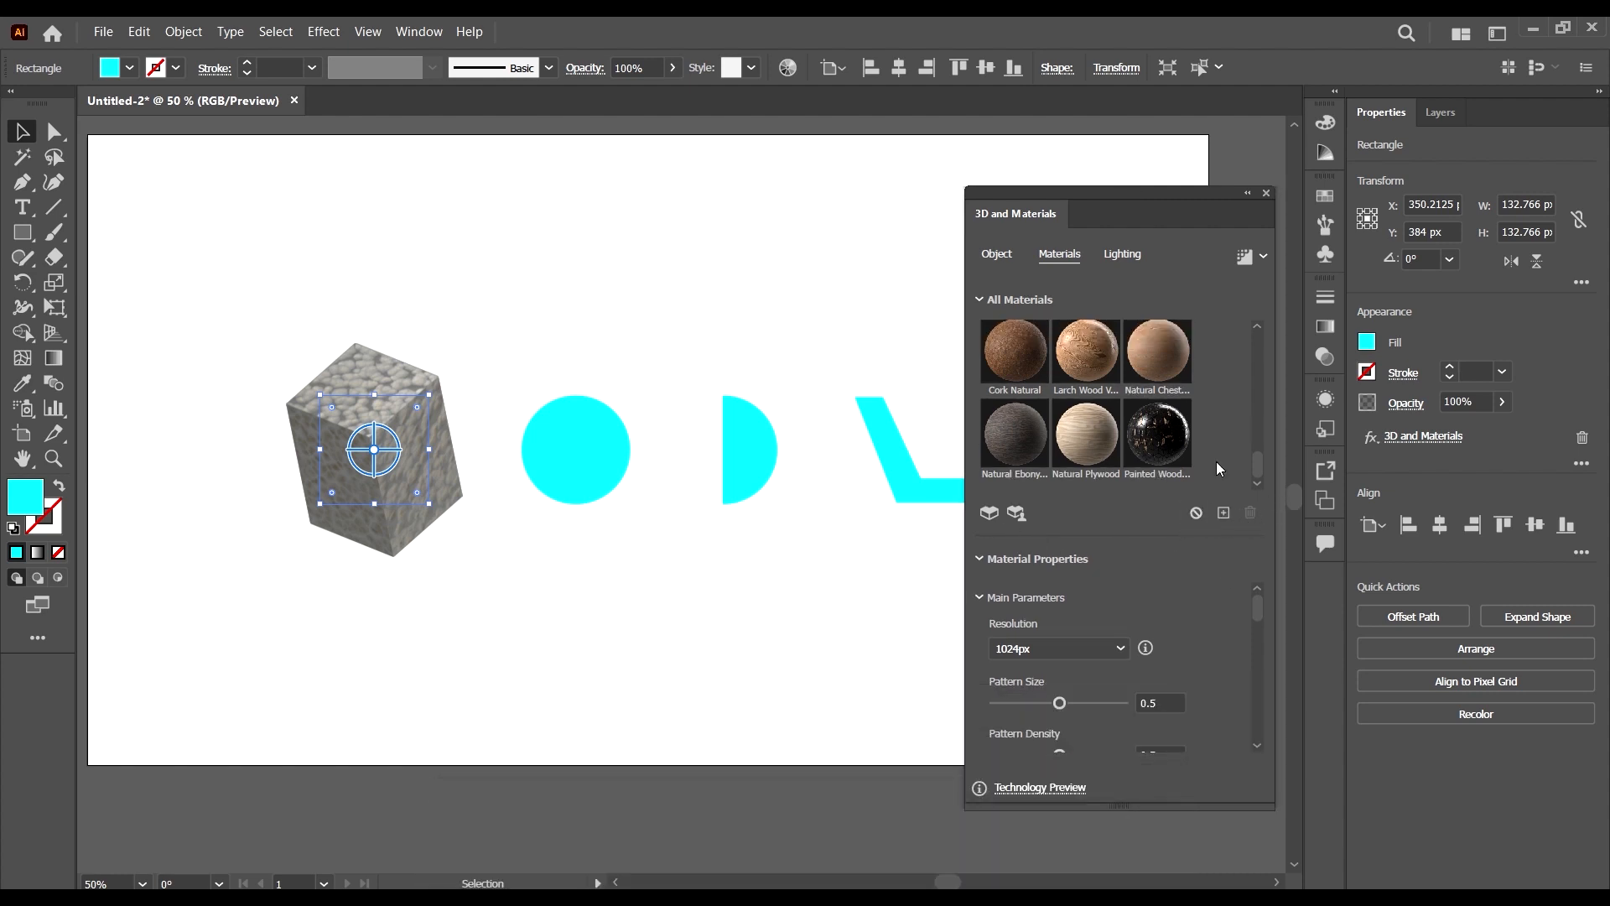
pyautogui.scroll(5, 1171, 423)
pyautogui.click(1163, 389)
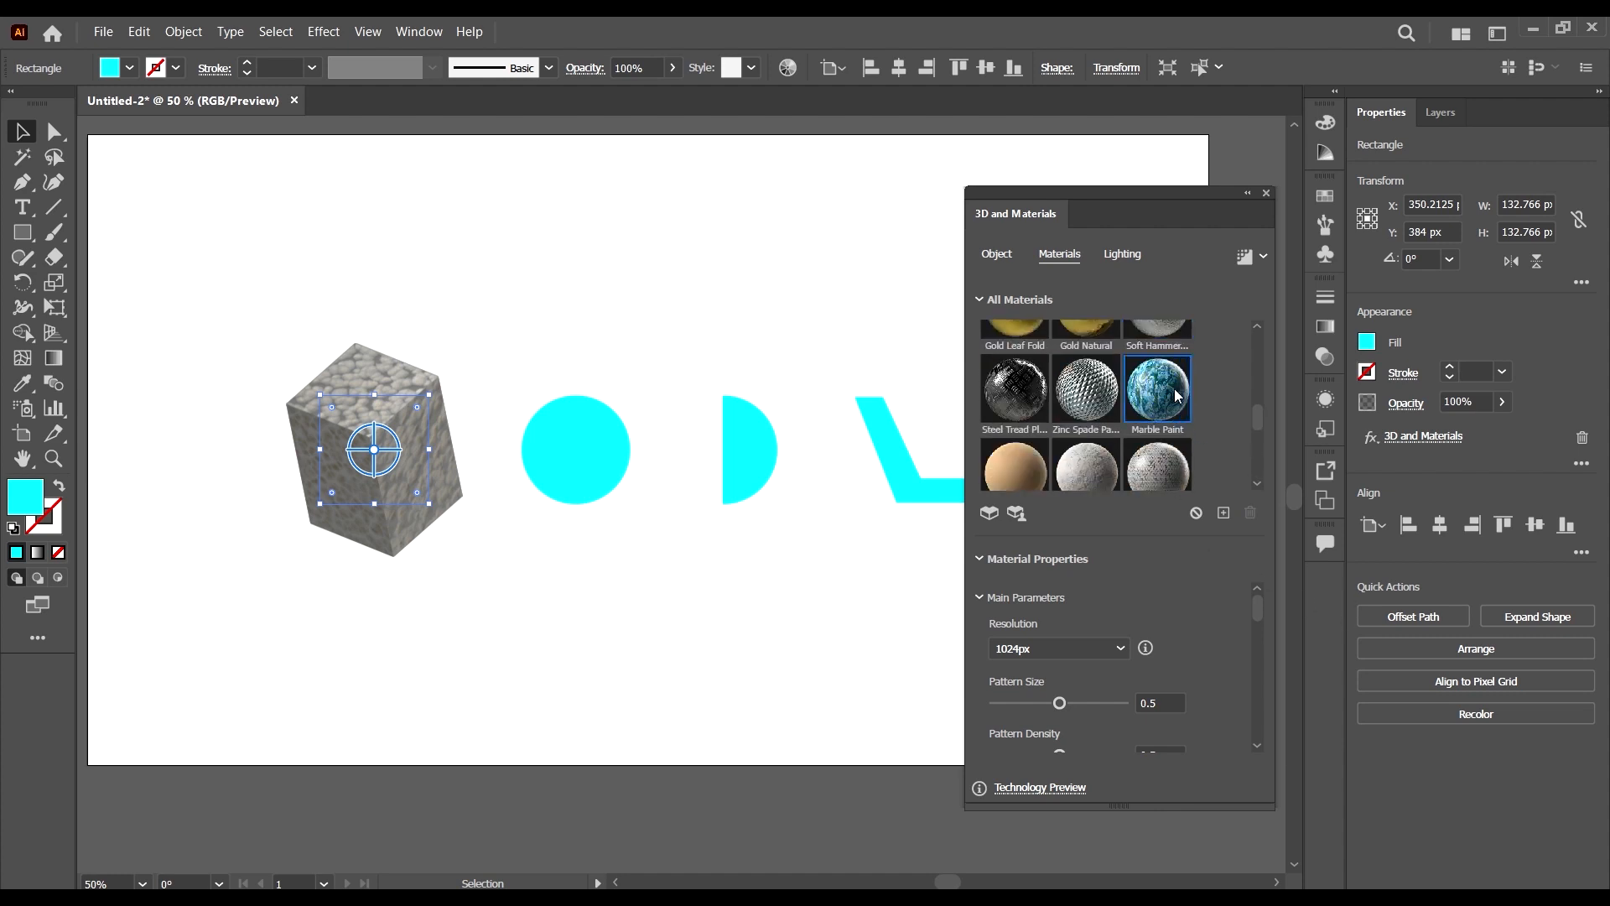
# - Examine the material library and Marble Paint's main parameters, including the resolution options, paint colors and roughness
pyautogui.scroll(3, 1248, 435)
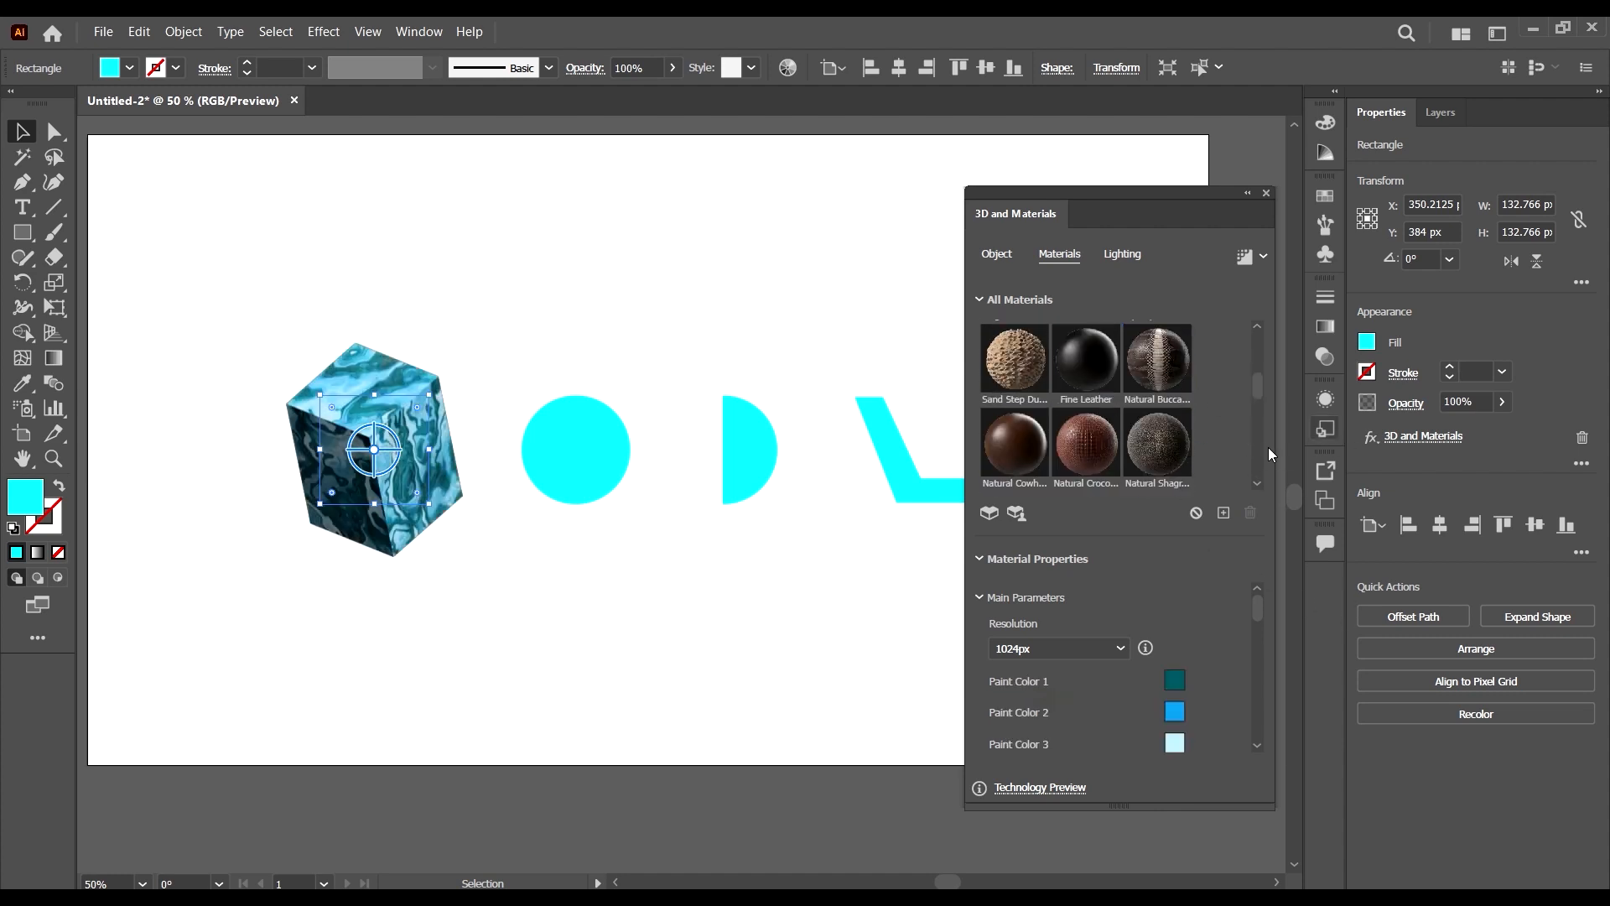
pyautogui.scroll(4, 1170, 374)
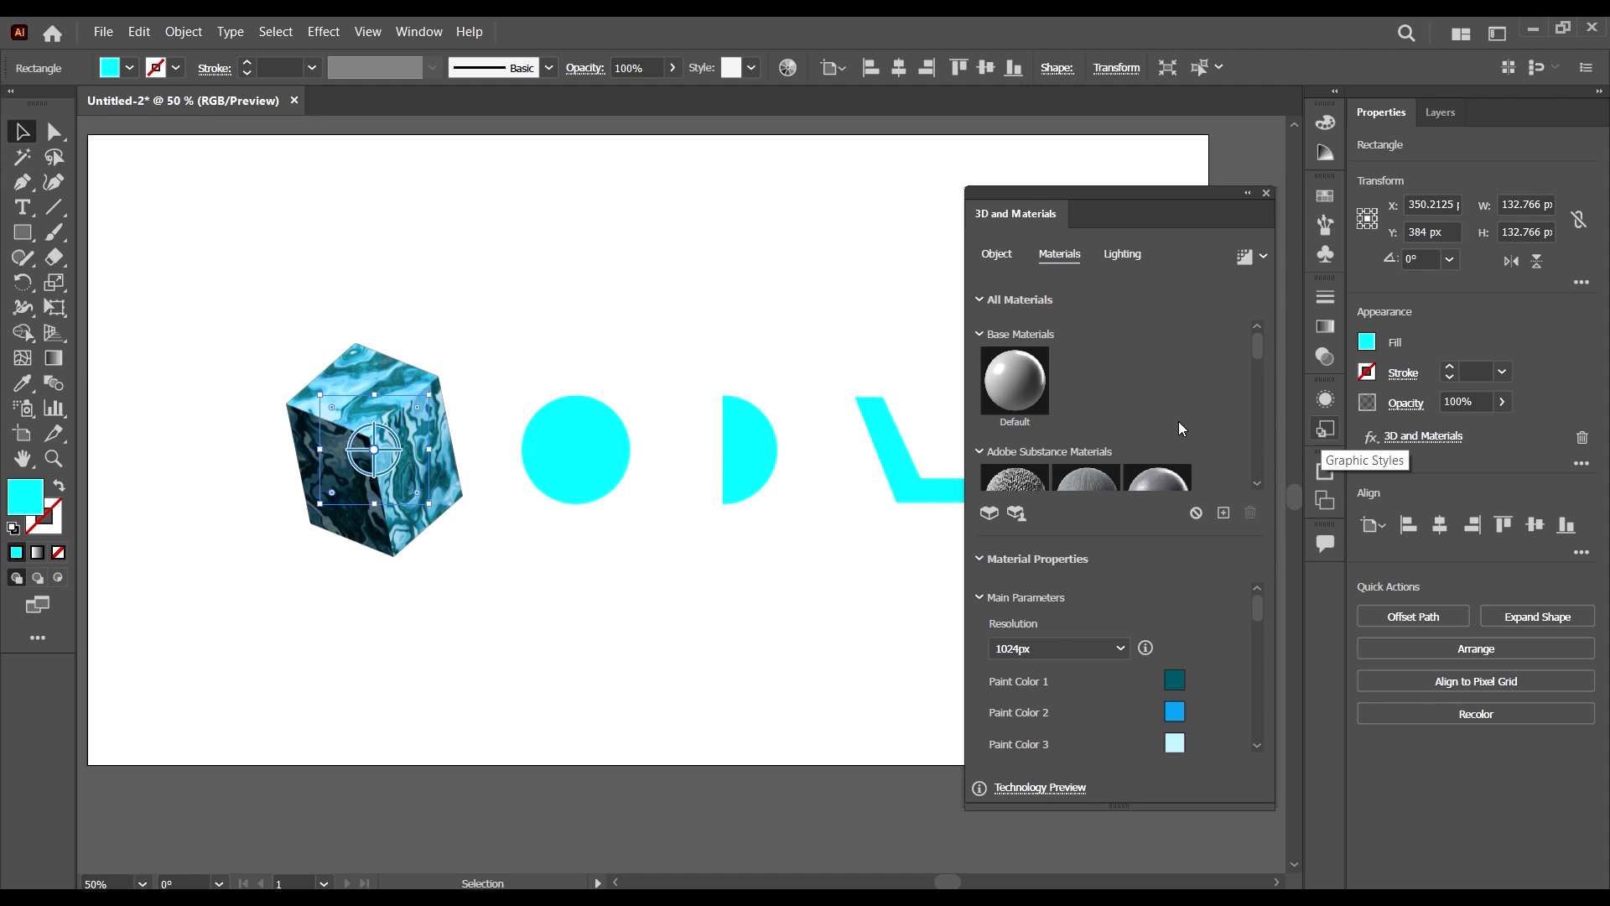
pyautogui.scroll(-5, 1130, 369)
pyautogui.scroll(-2, 1169, 597)
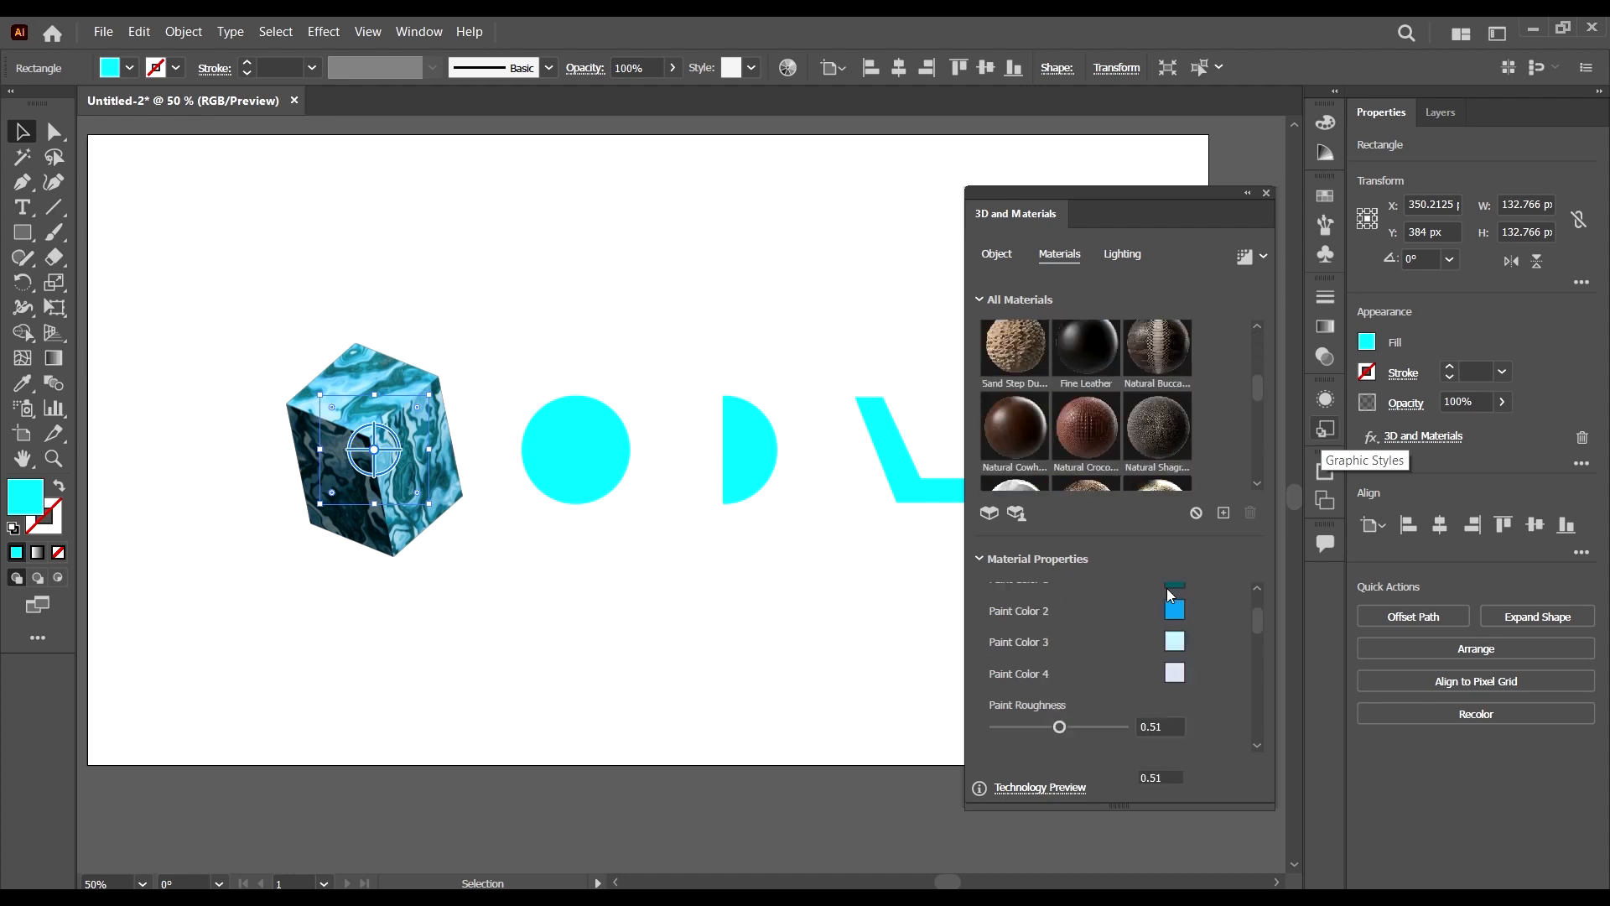
pyautogui.scroll(2, 1181, 617)
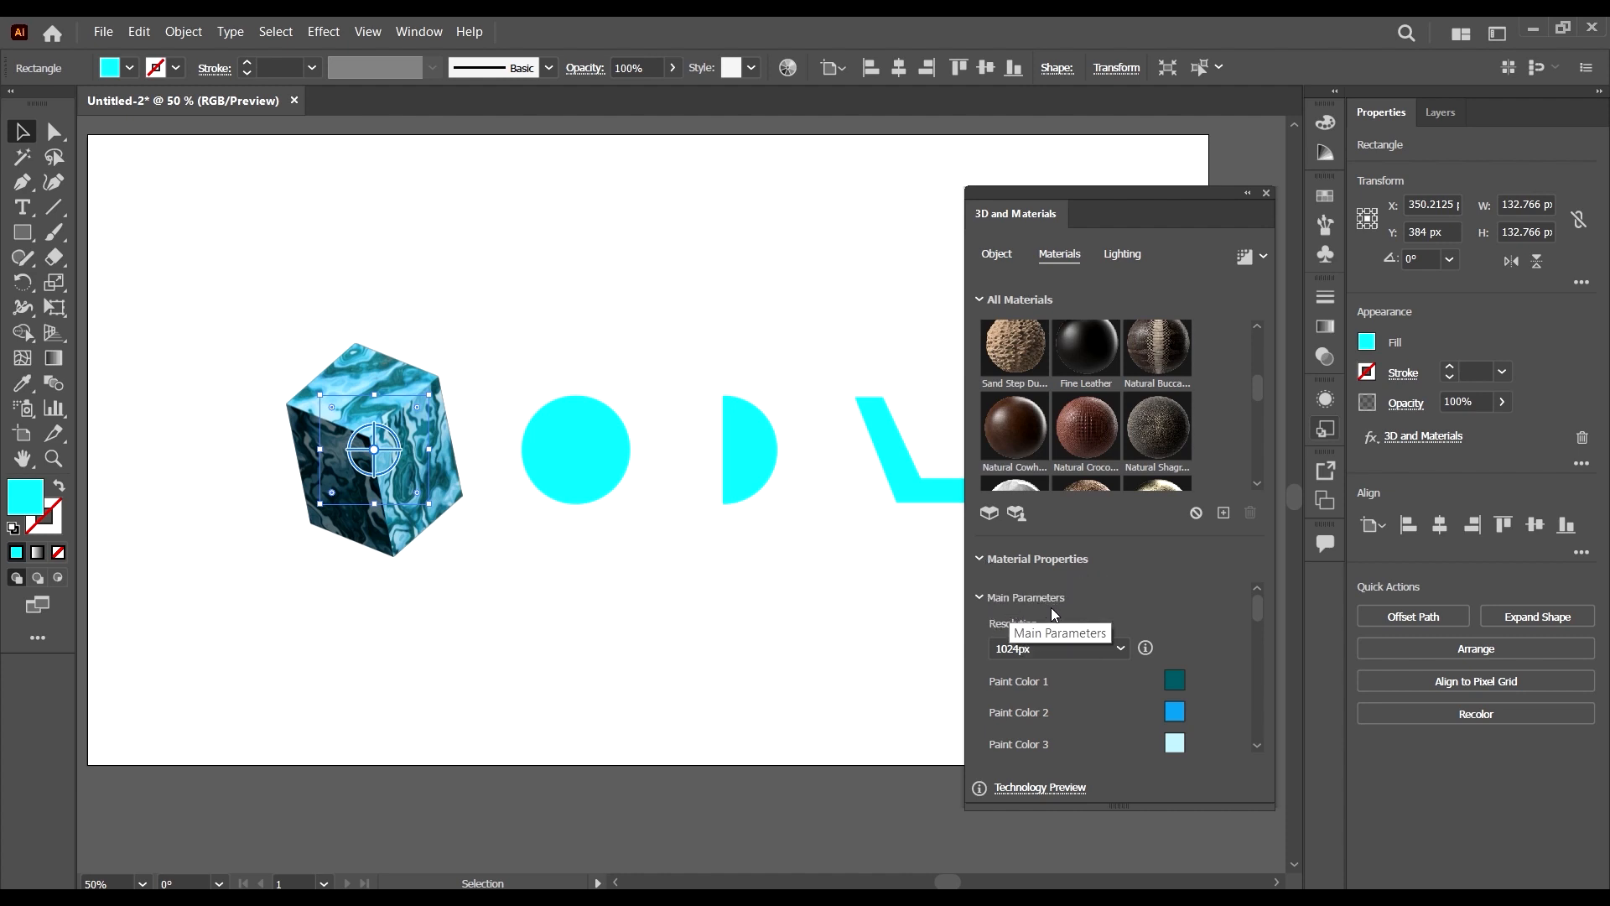
pyautogui.click(1061, 654)
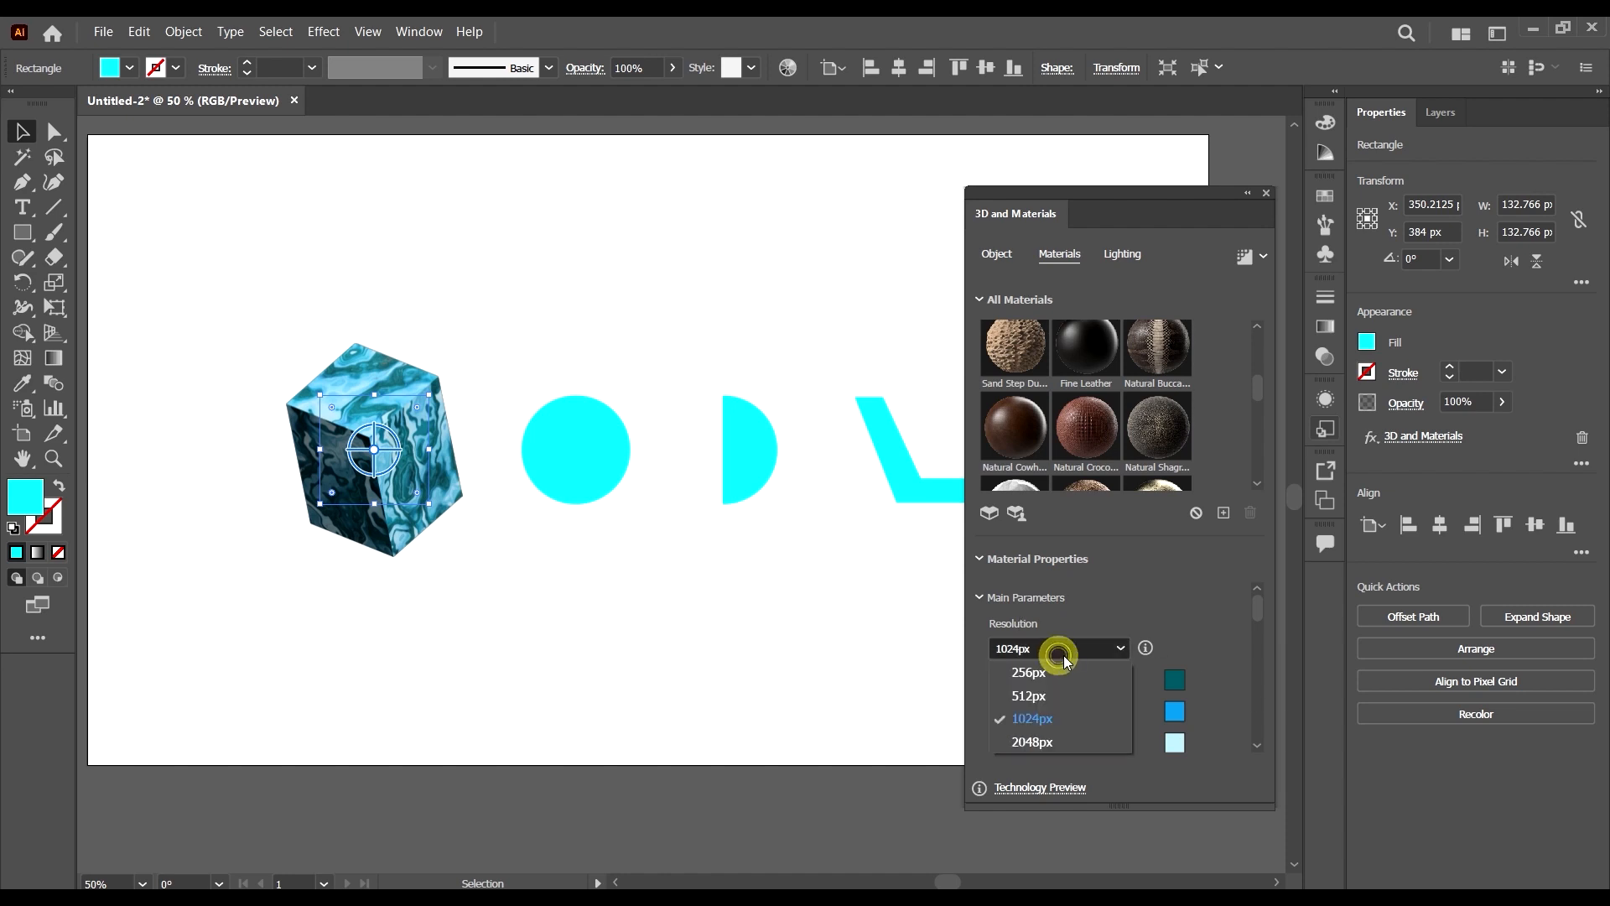
pyautogui.click(1203, 642)
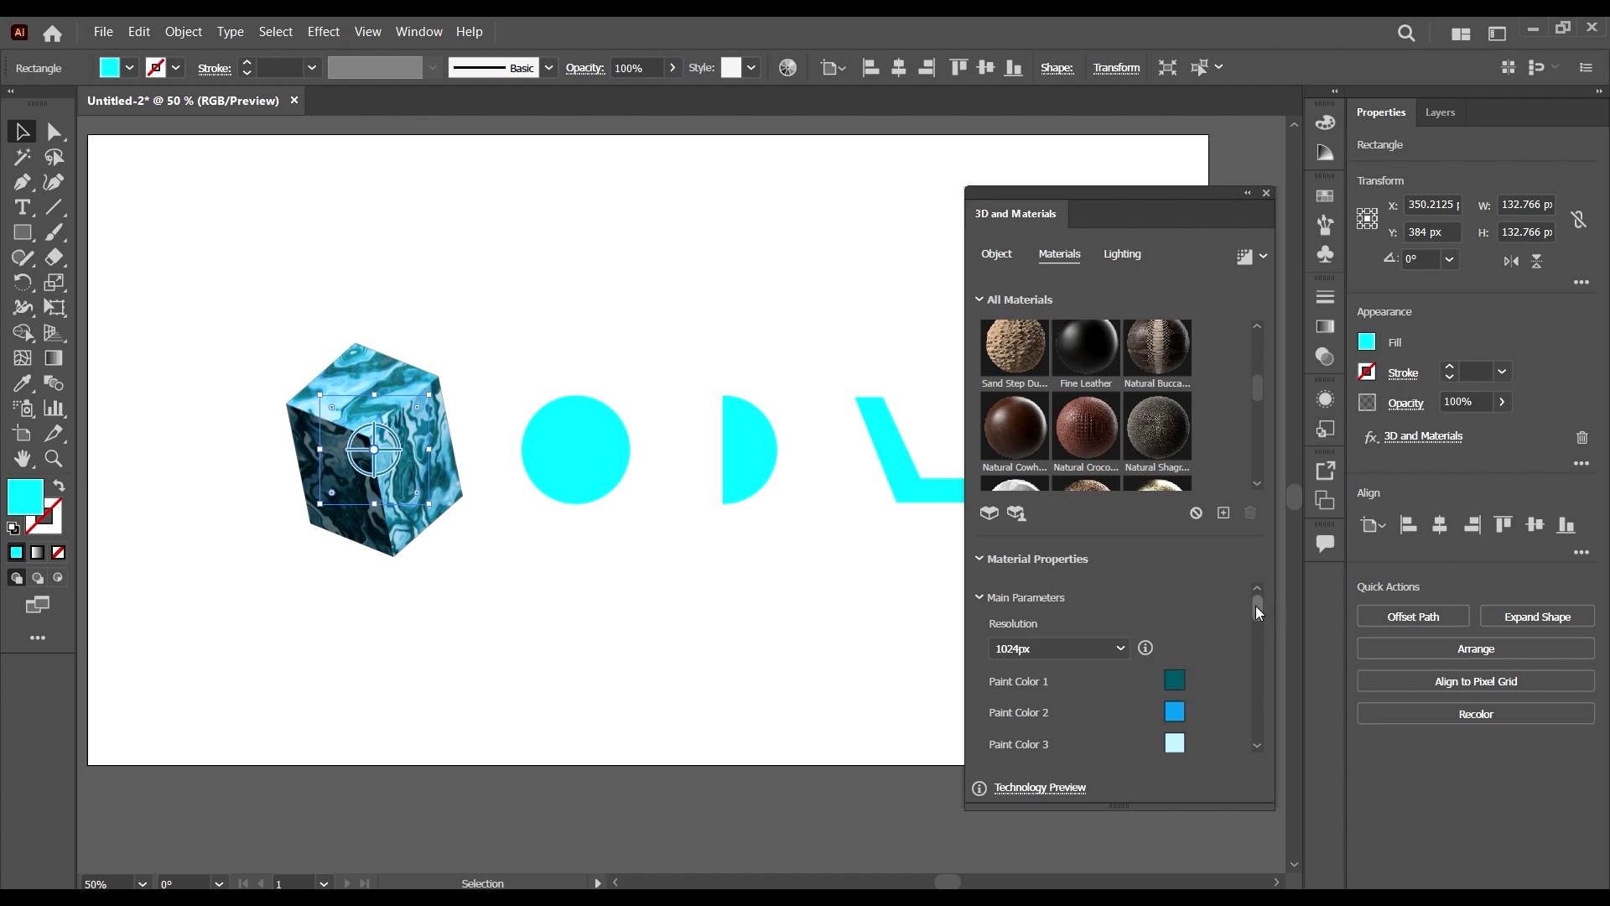
pyautogui.moveTo(1255, 605); pyautogui.dragTo(1199, 624)
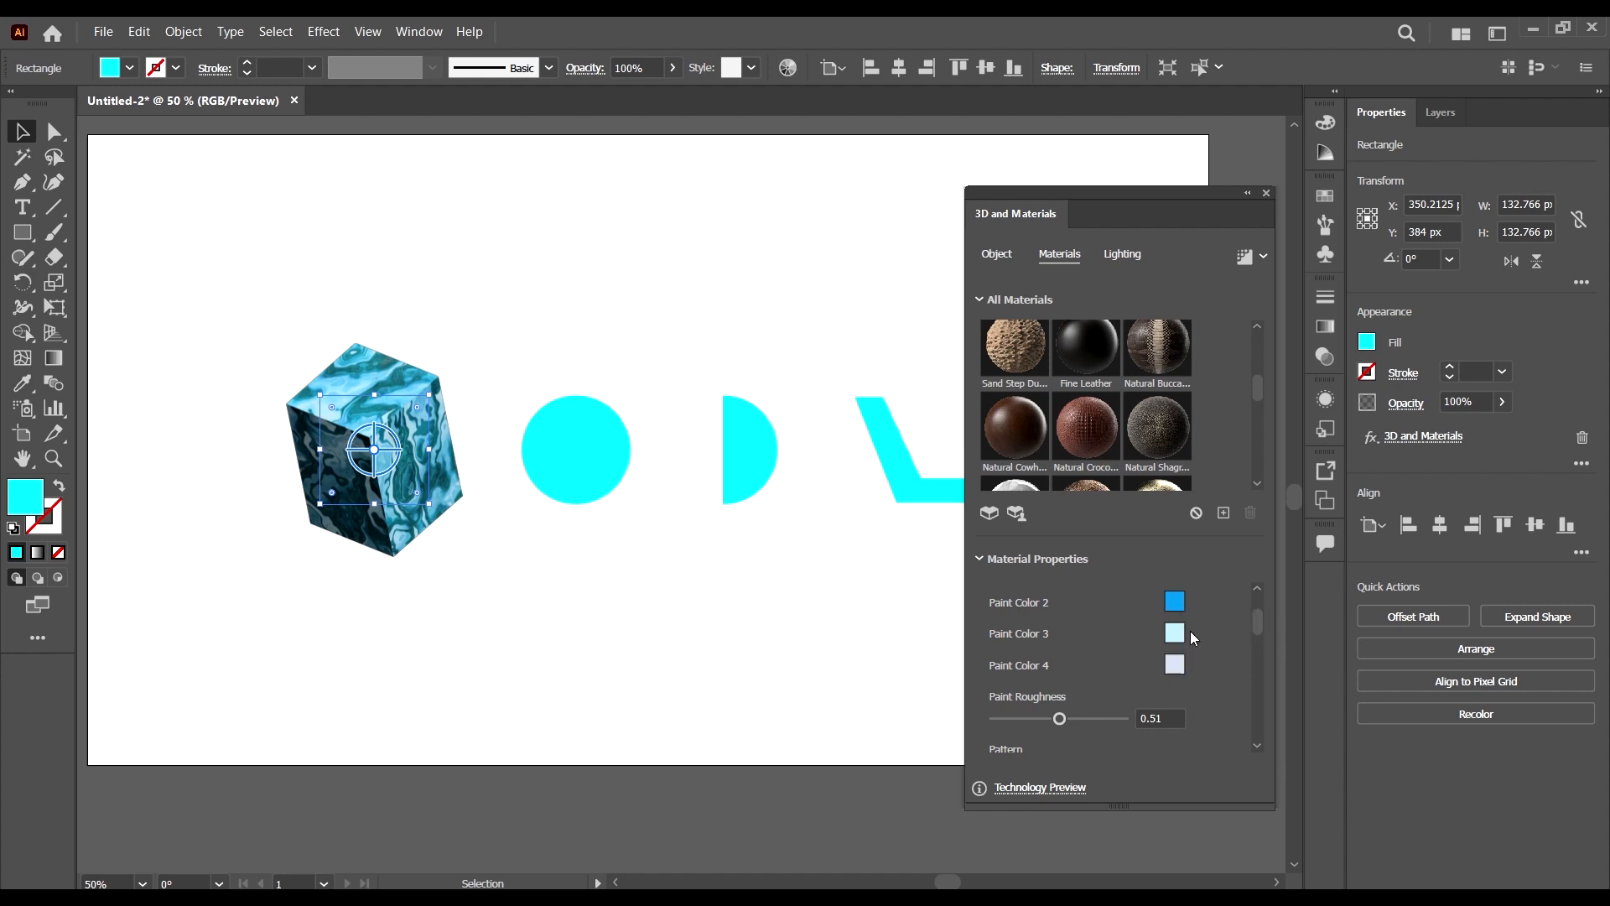
pyautogui.scroll(1, 1189, 661)
pyautogui.scroll(-2, 1187, 647)
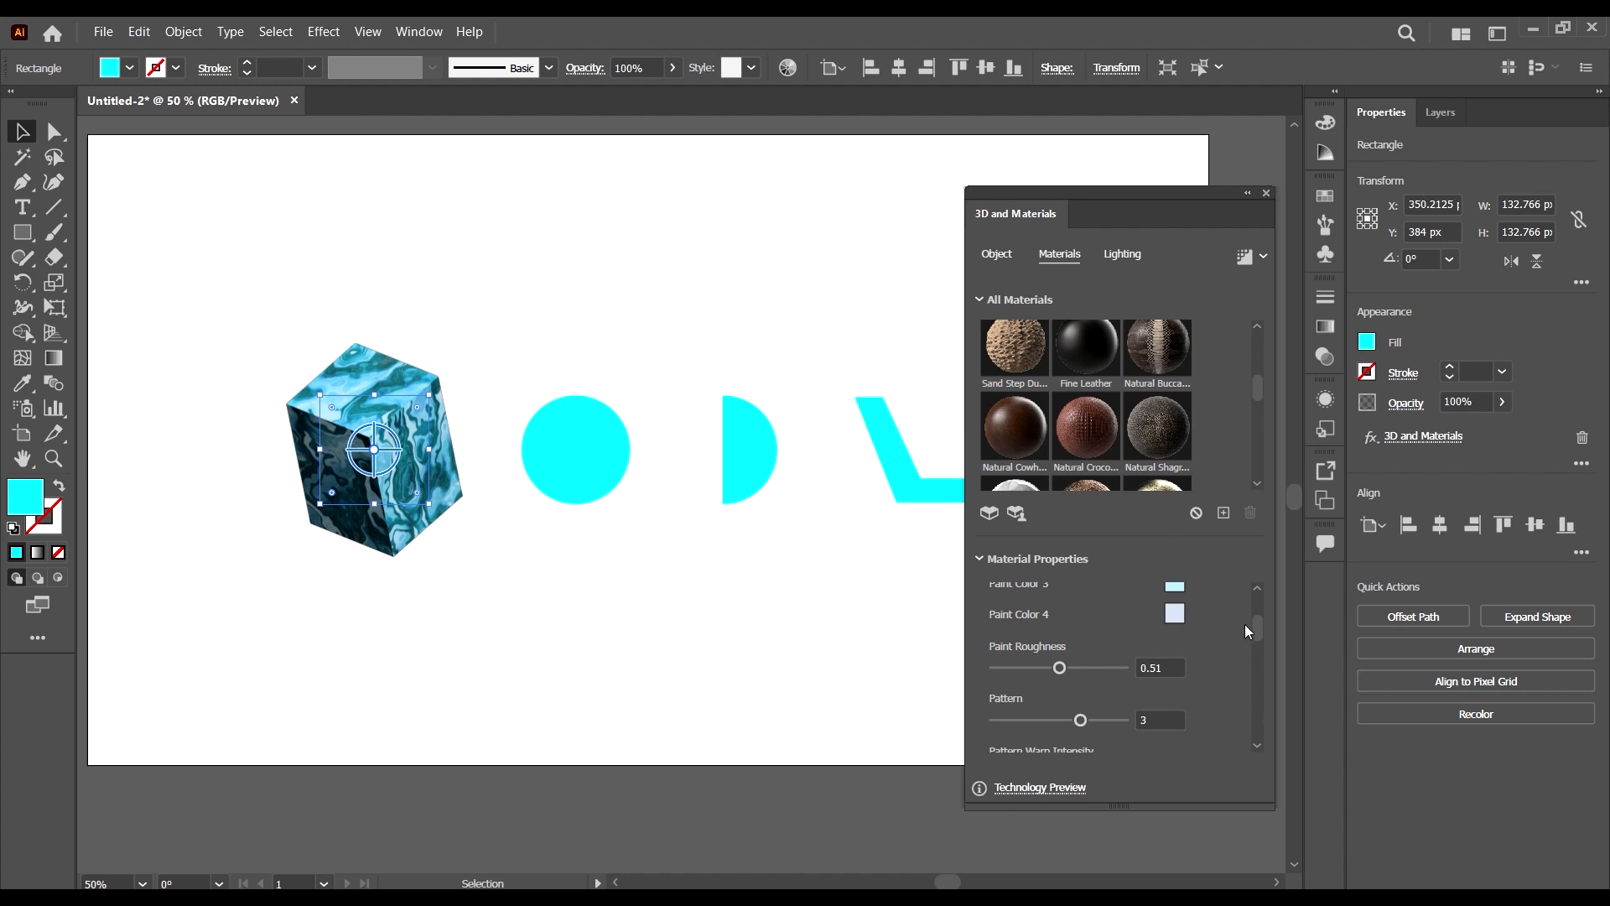
pyautogui.moveTo(1258, 641); pyautogui.dragTo(1258, 644)
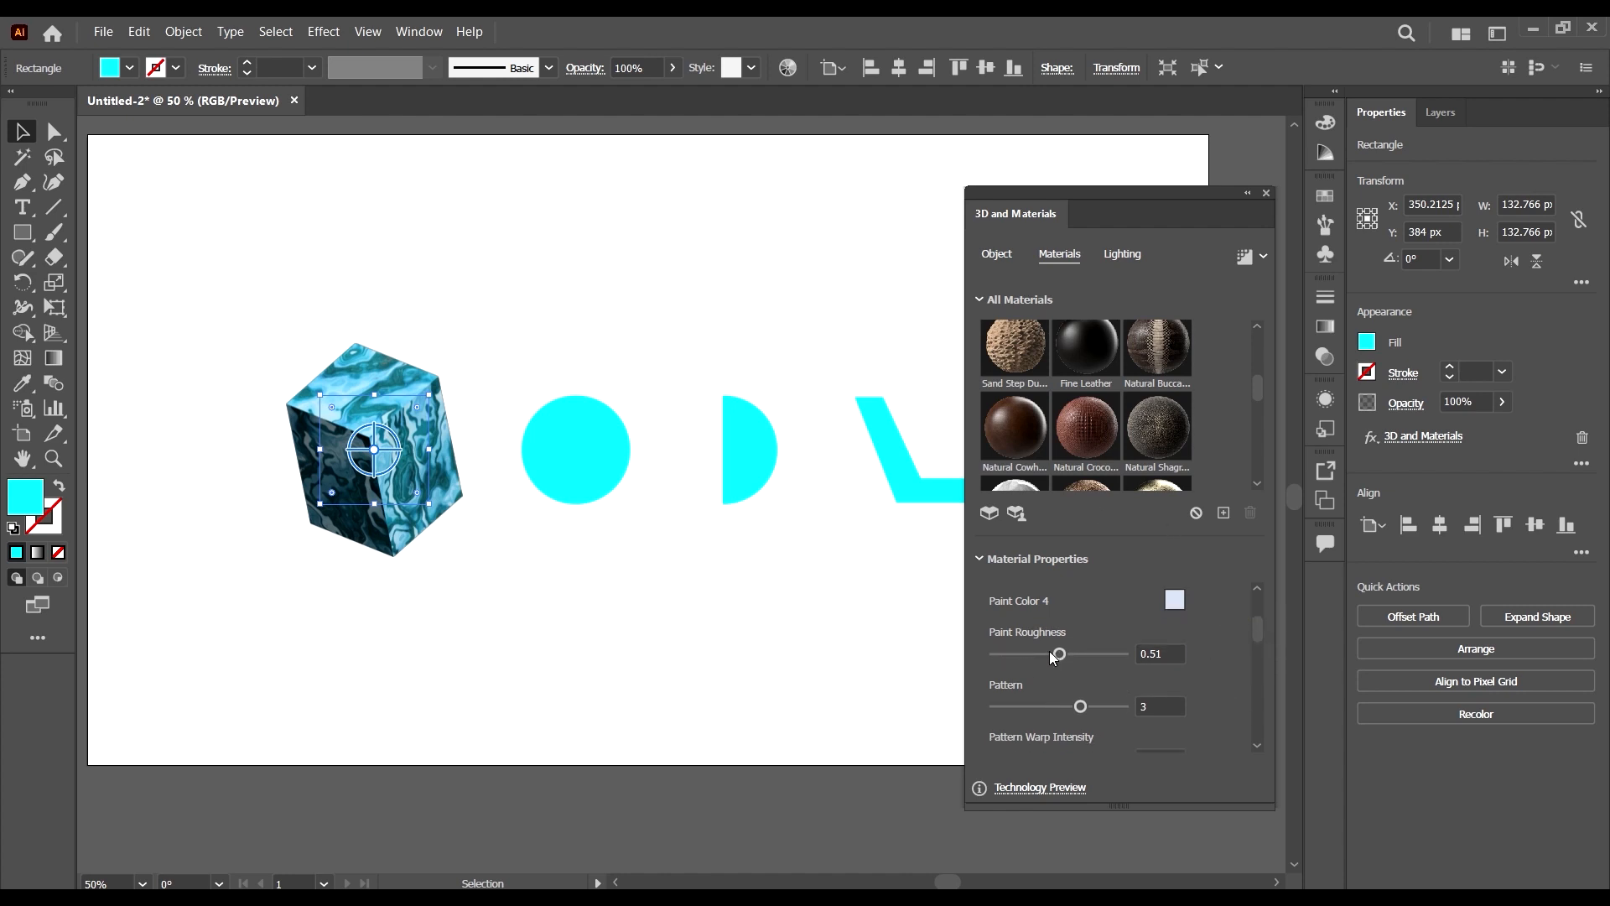
# - Adjust Marble Paint by setting the pattern to 3 and pattern warp intensity to 0.74, and raise the stain density
pyautogui.moveTo(1040, 651)
pyautogui.mouseDown()
pyautogui.moveTo(1104, 666)
pyautogui.moveTo(1020, 711)
pyautogui.moveTo(1080, 706)
pyautogui.mouseUp()
pyautogui.moveTo(1261, 630); pyautogui.dragTo(1262, 646)
pyautogui.click(1099, 592)
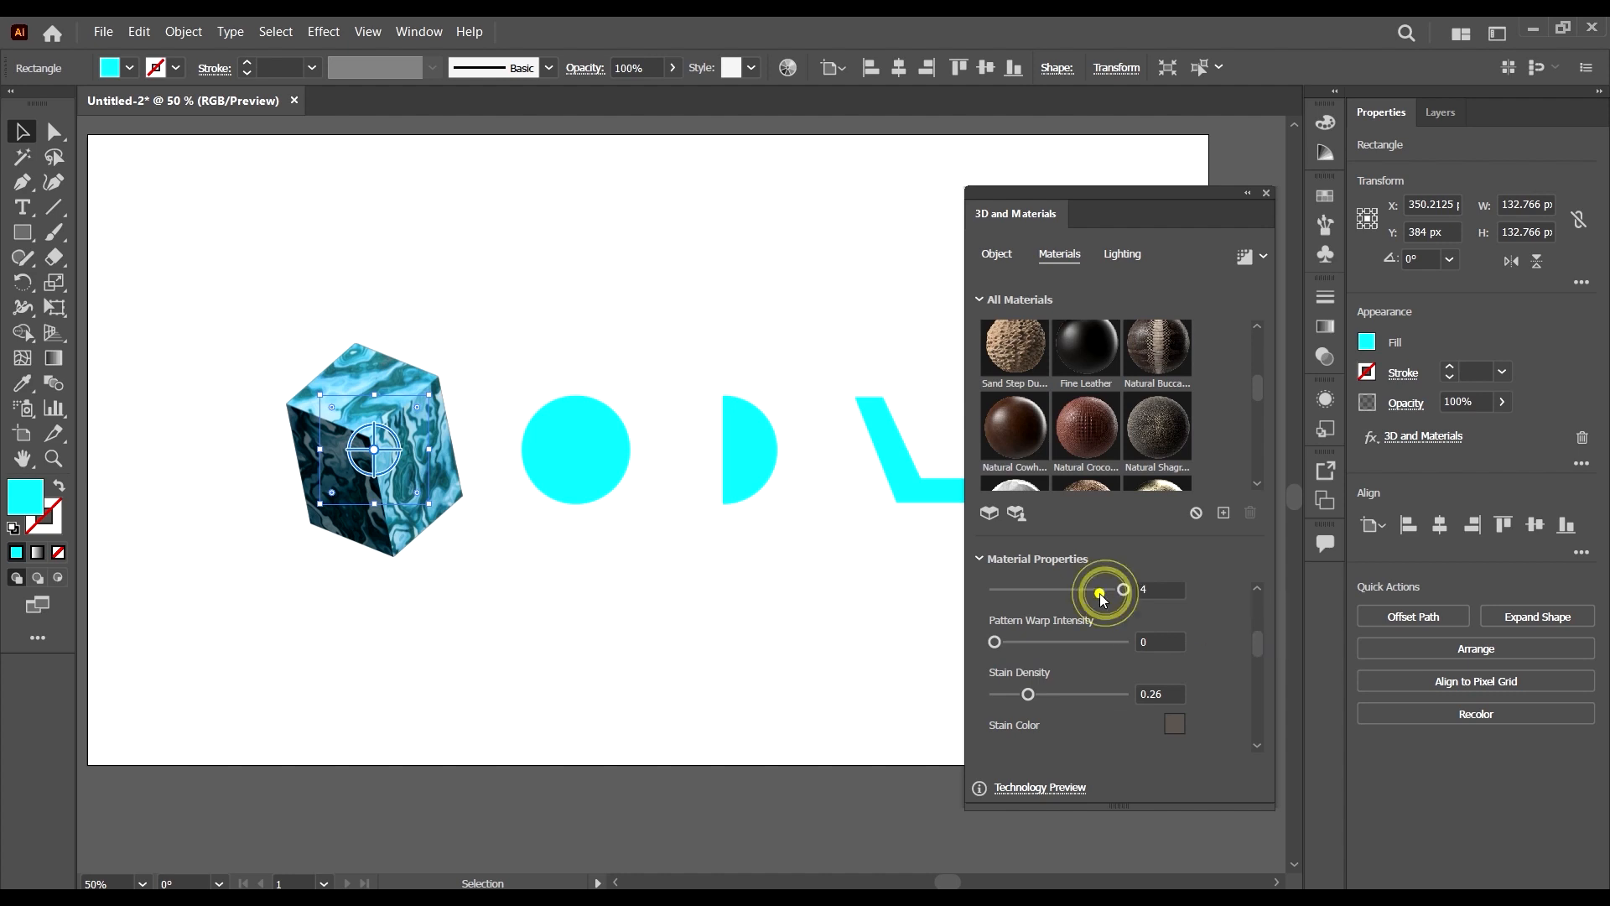
pyautogui.click(1100, 592)
pyautogui.click(1042, 641)
pyautogui.moveTo(1042, 641); pyautogui.dragTo(1096, 646)
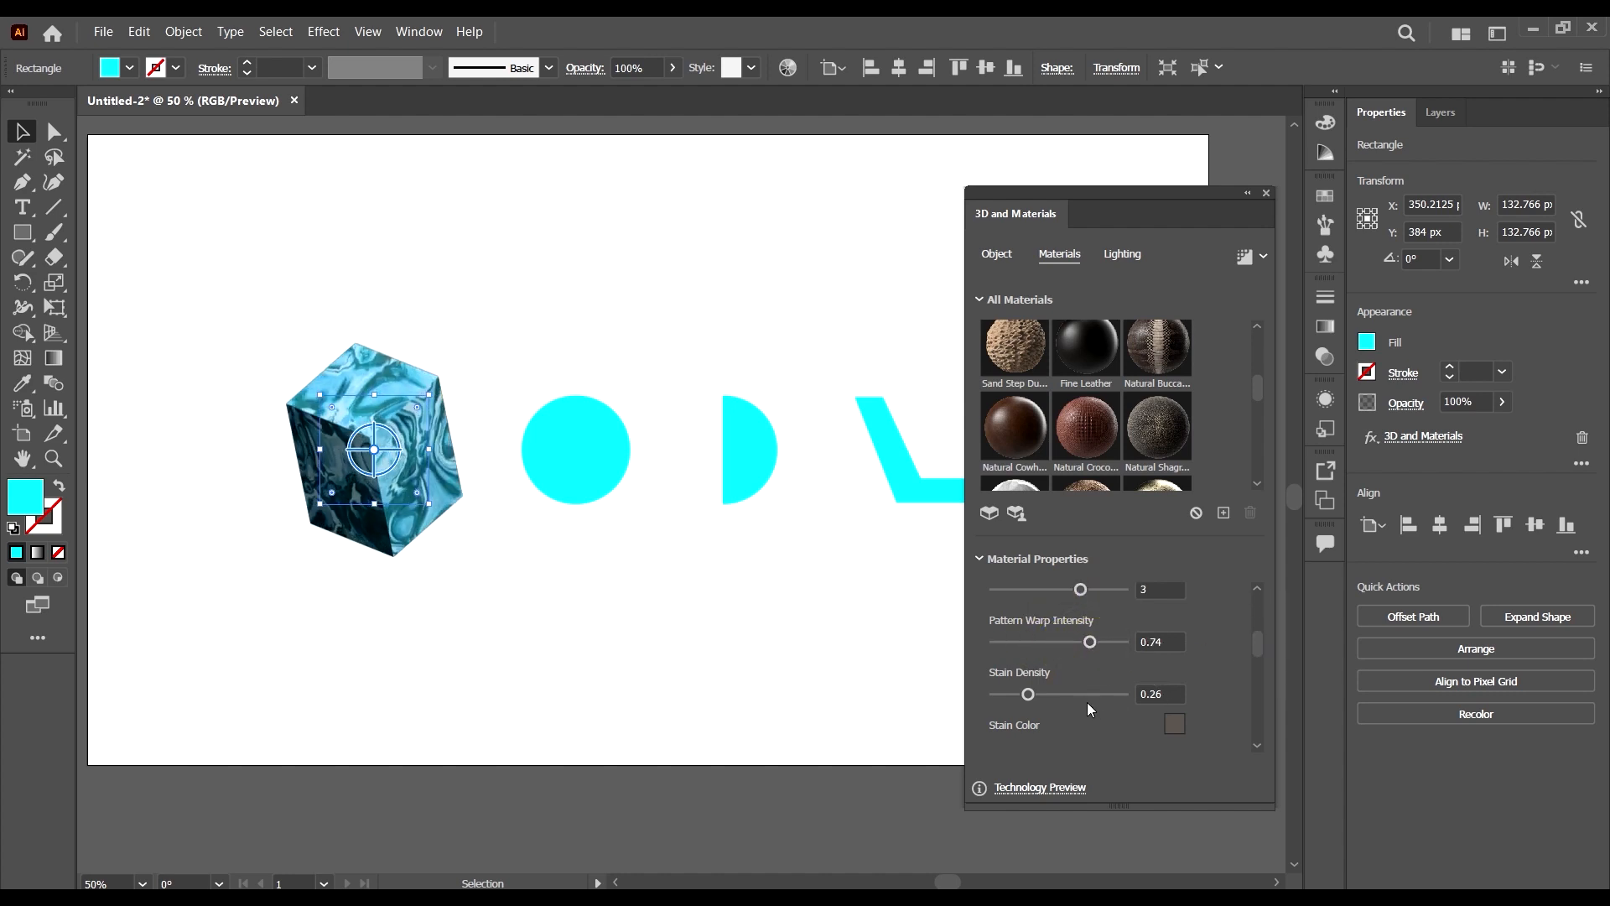
pyautogui.click(1097, 694)
# - Shift the Marble Paint texture on the square by increasing its position offset
pyautogui.scroll(-3, 1055, 673)
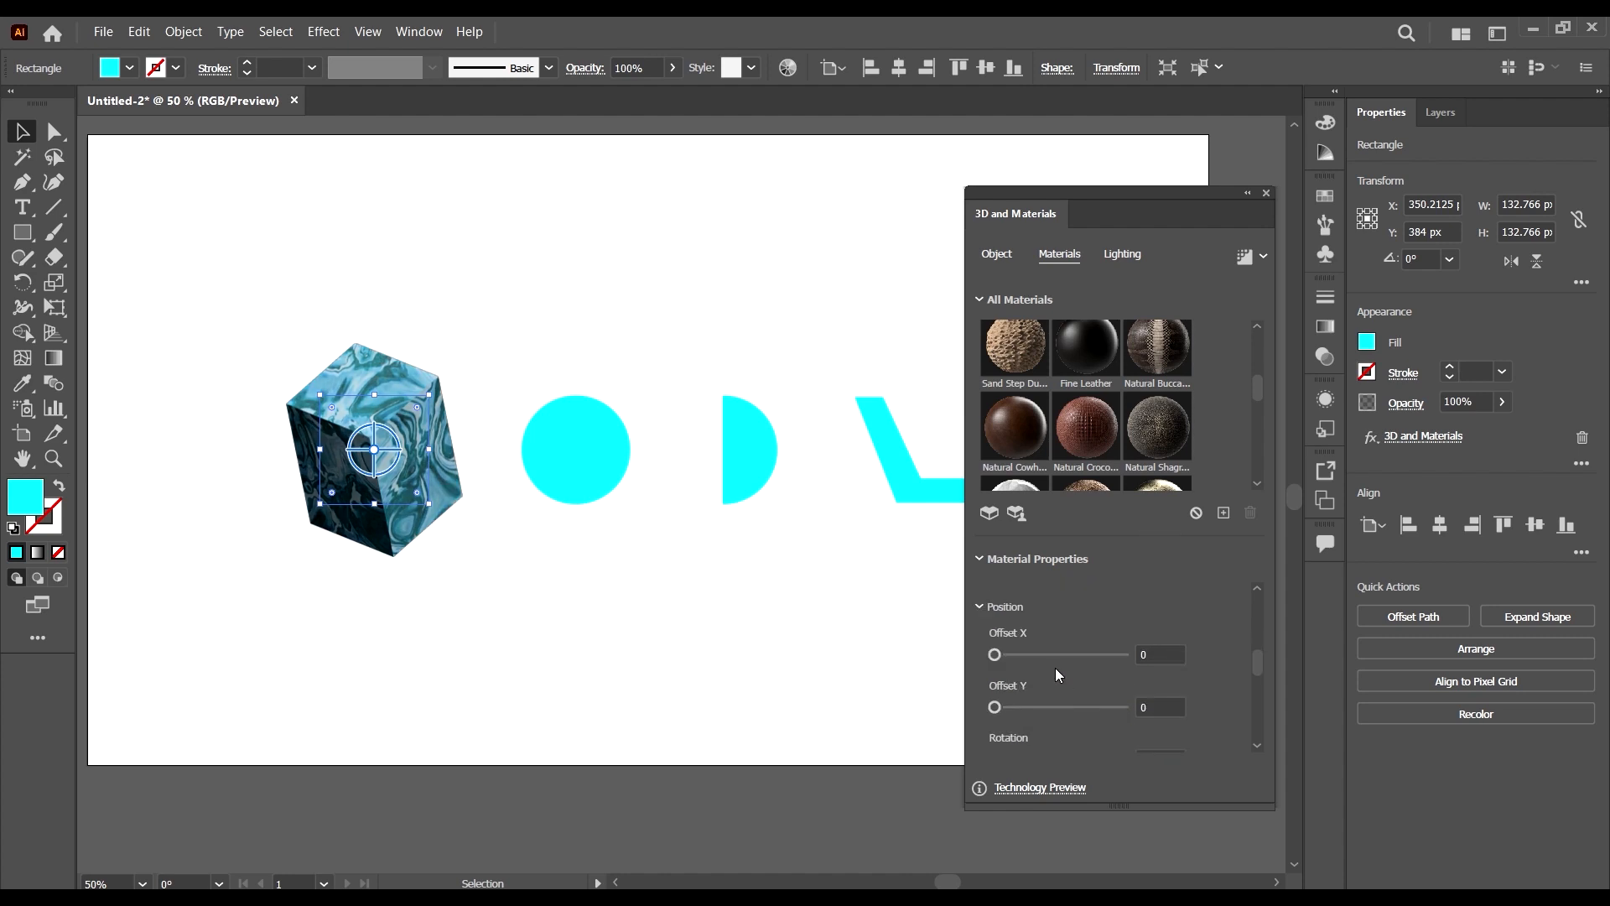
pyautogui.scroll(3, 1055, 667)
pyautogui.scroll(-3, 1107, 657)
pyautogui.moveTo(1002, 656); pyautogui.dragTo(1079, 714)
# - Reduce Marble Paint's height range to 0.85 and lower its height position
pyautogui.scroll(-6, 1090, 671)
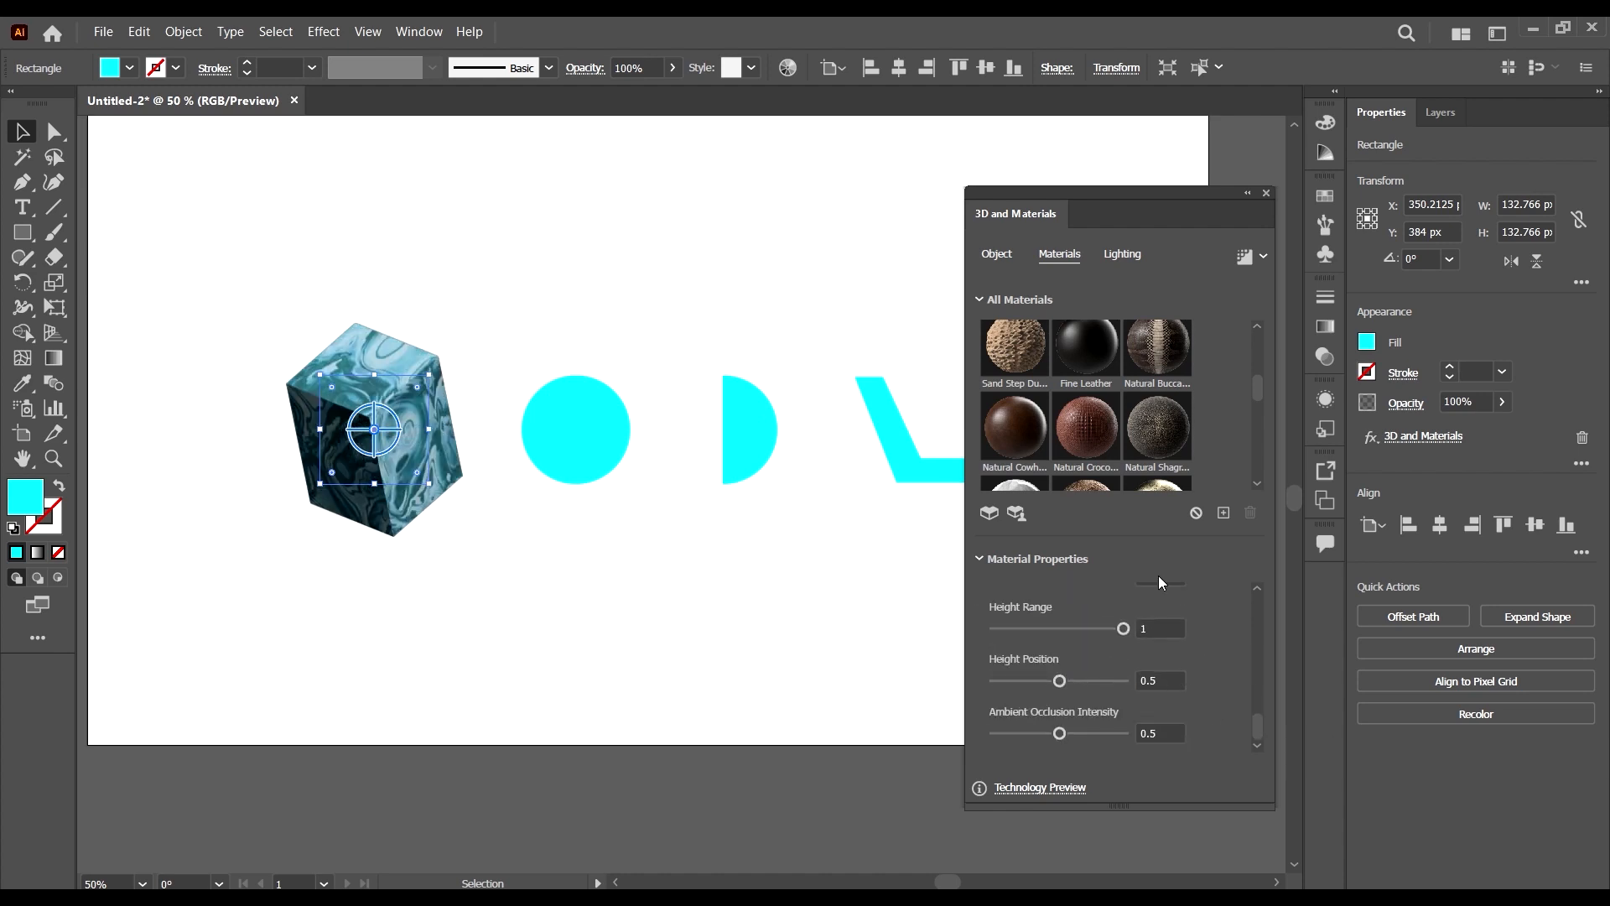
pyautogui.scroll(1, 1048, 608)
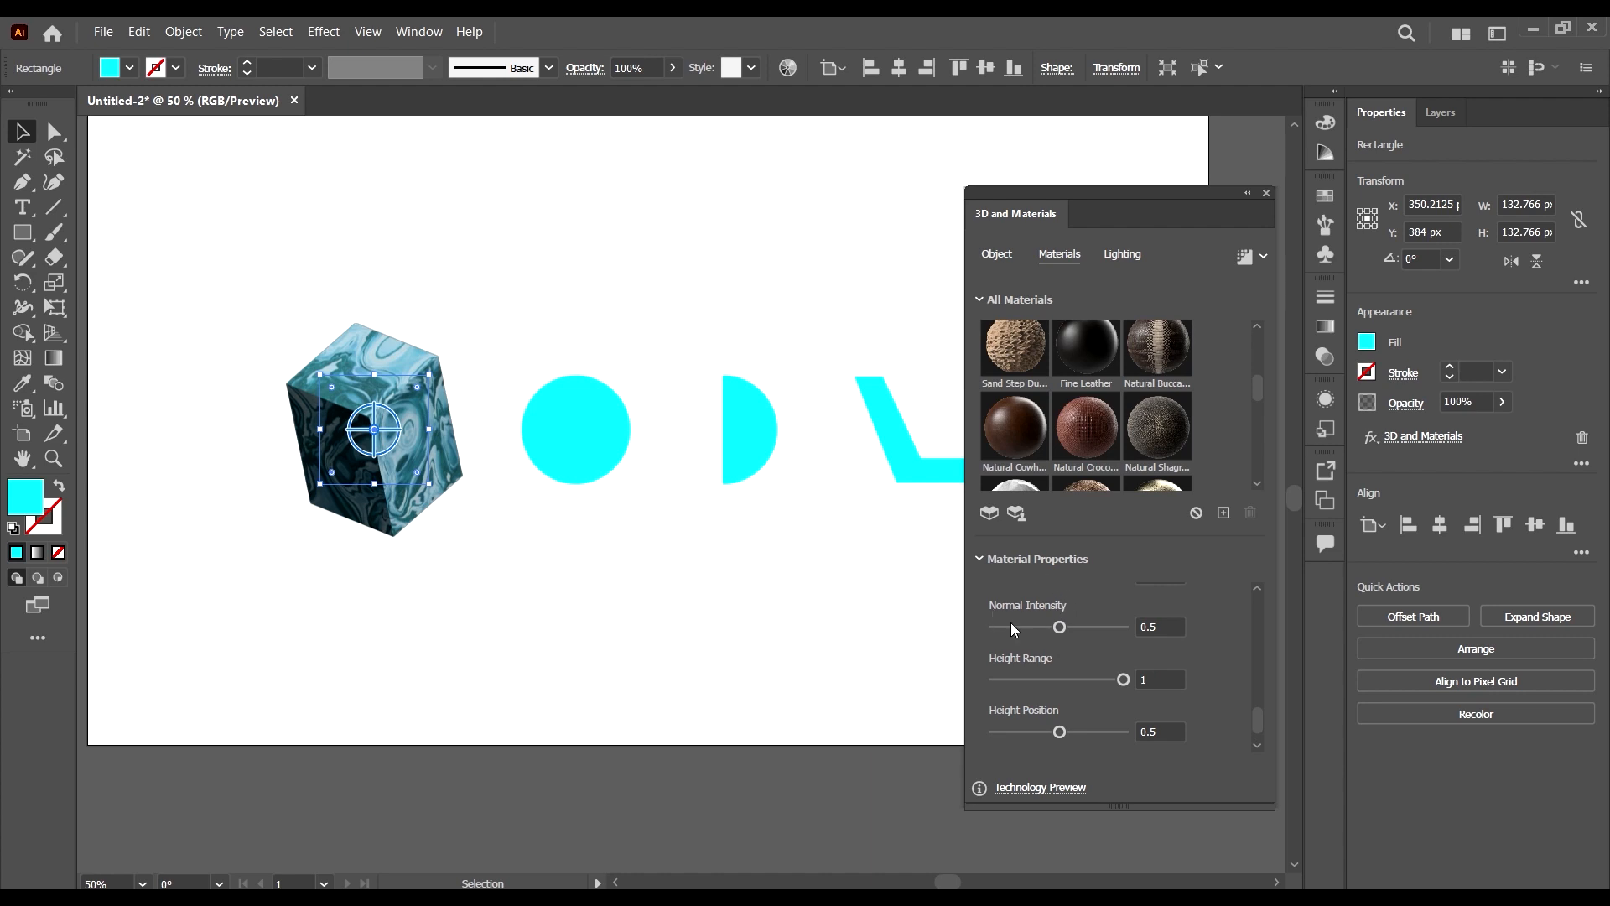
pyautogui.scroll(-1, 1066, 646)
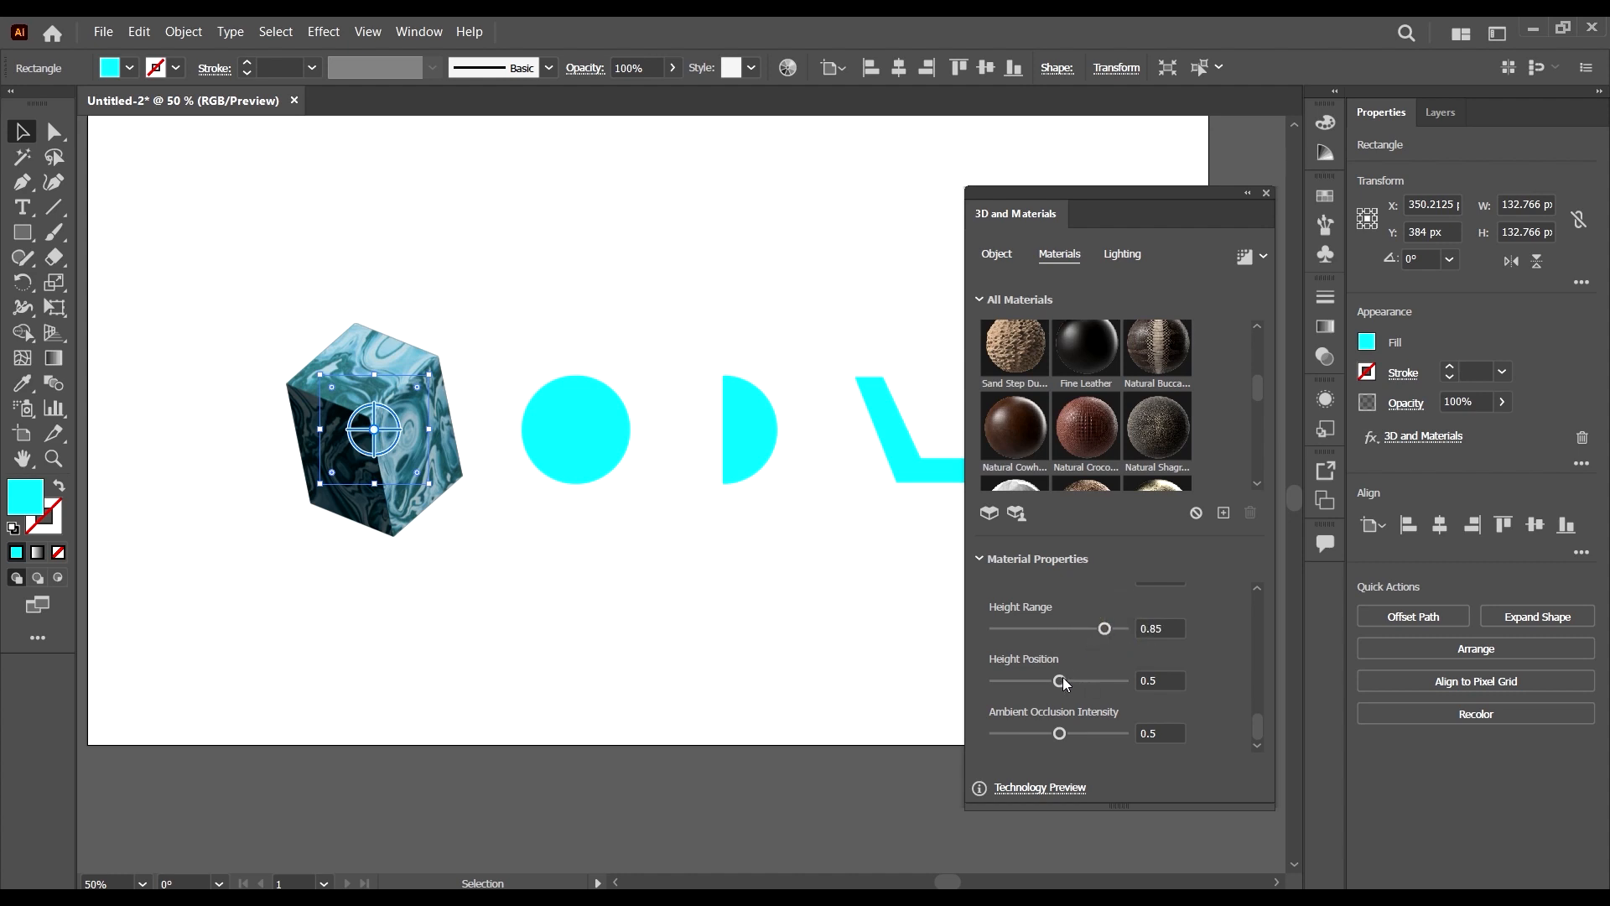
pyautogui.moveTo(1059, 680); pyautogui.dragTo(1021, 681)
pyautogui.scroll(3, 1197, 677)
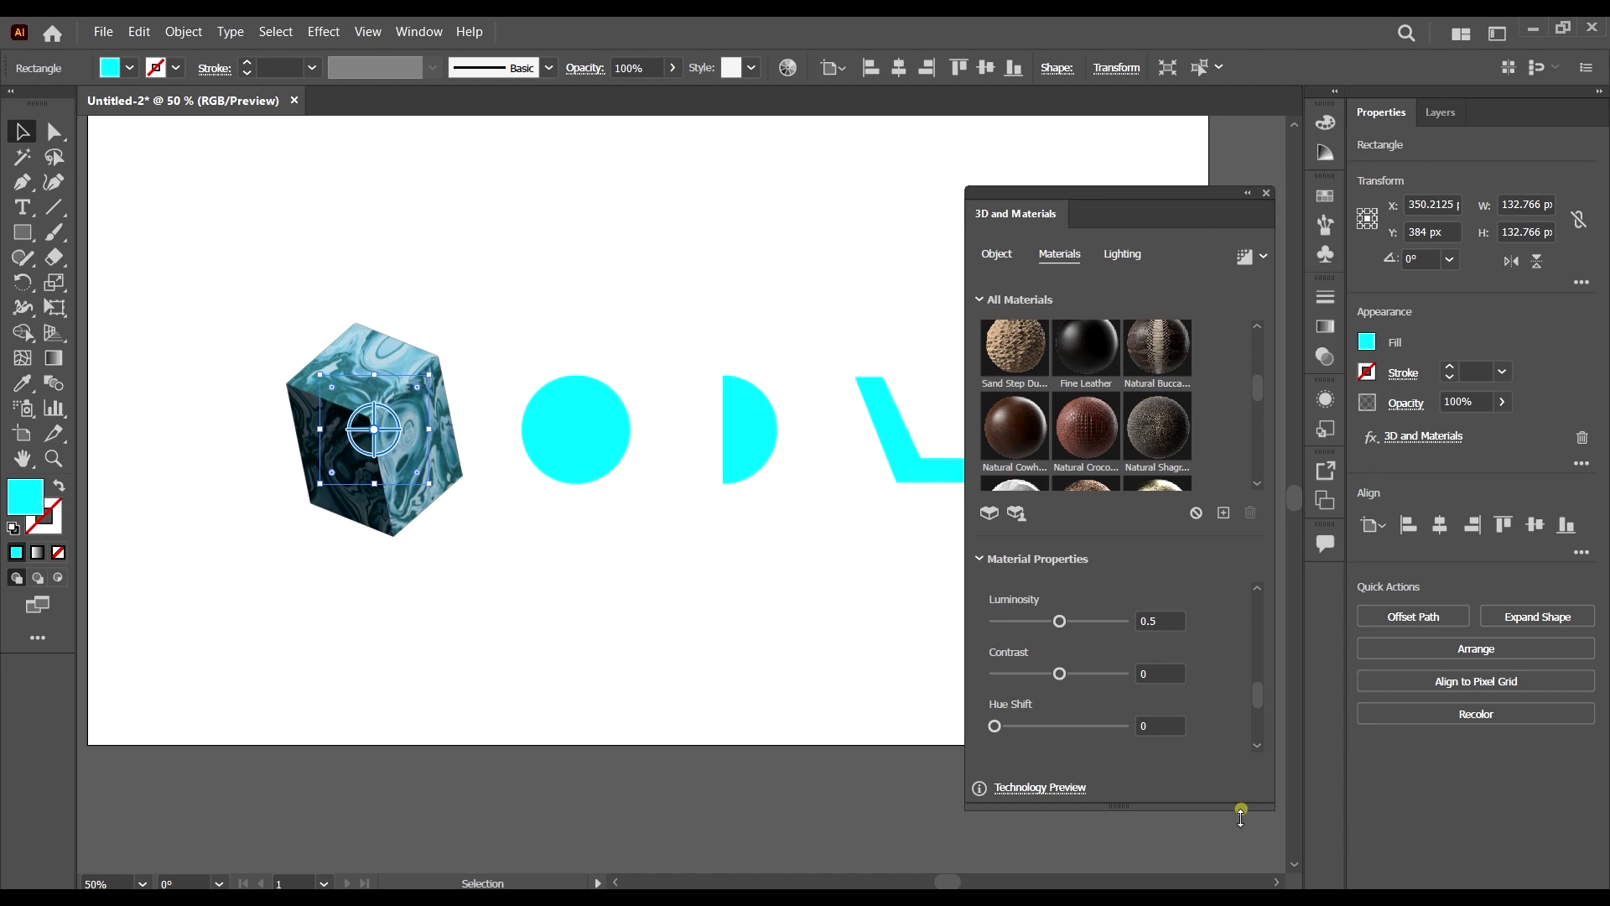
# - Apply the Natural Shagreen Leather material to the extruded square, review its parameters and reposition the enlarged 3D and Materials panel
pyautogui.moveTo(1242, 810); pyautogui.dragTo(1243, 850)
pyautogui.moveTo(1260, 736); pyautogui.dragTo(1242, 597)
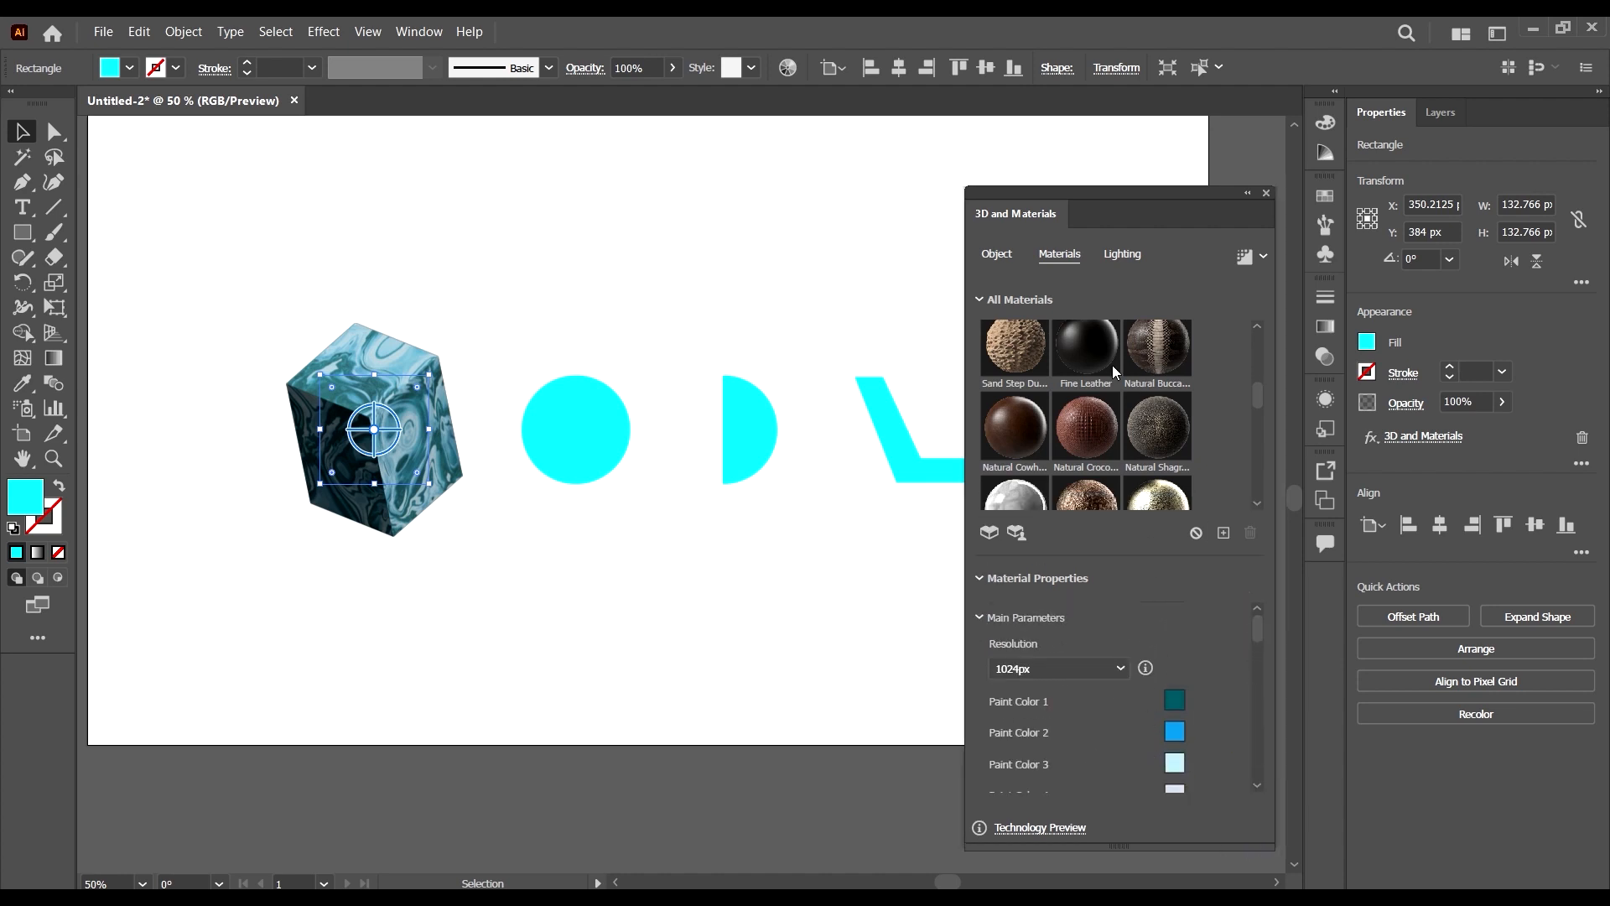
pyautogui.click(1134, 446)
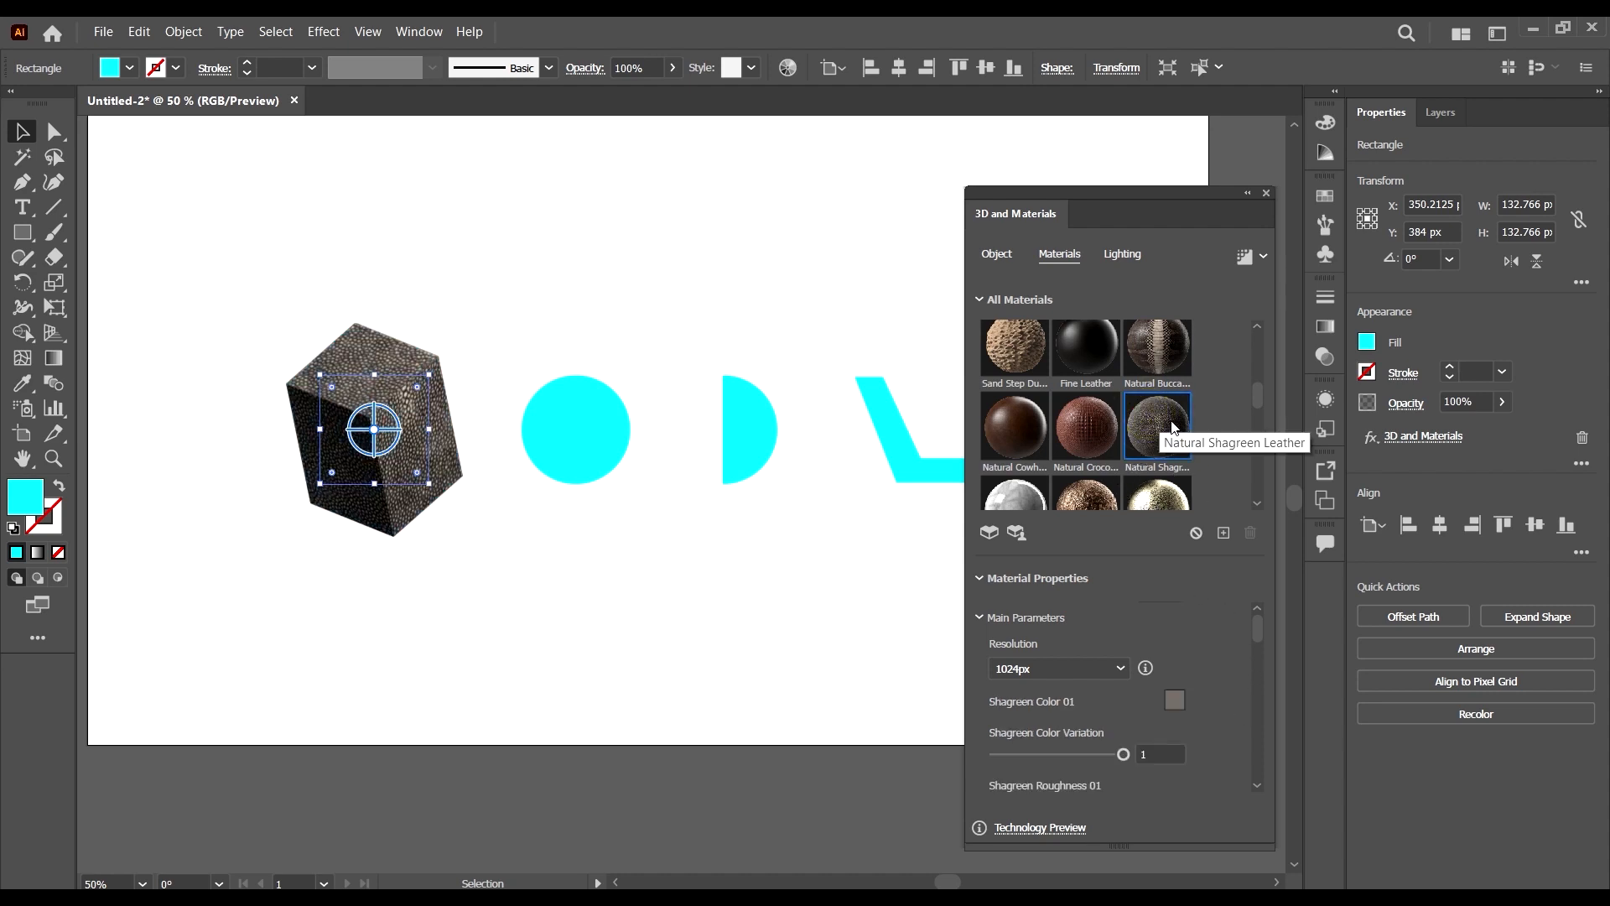
pyautogui.scroll(-2, 1163, 754)
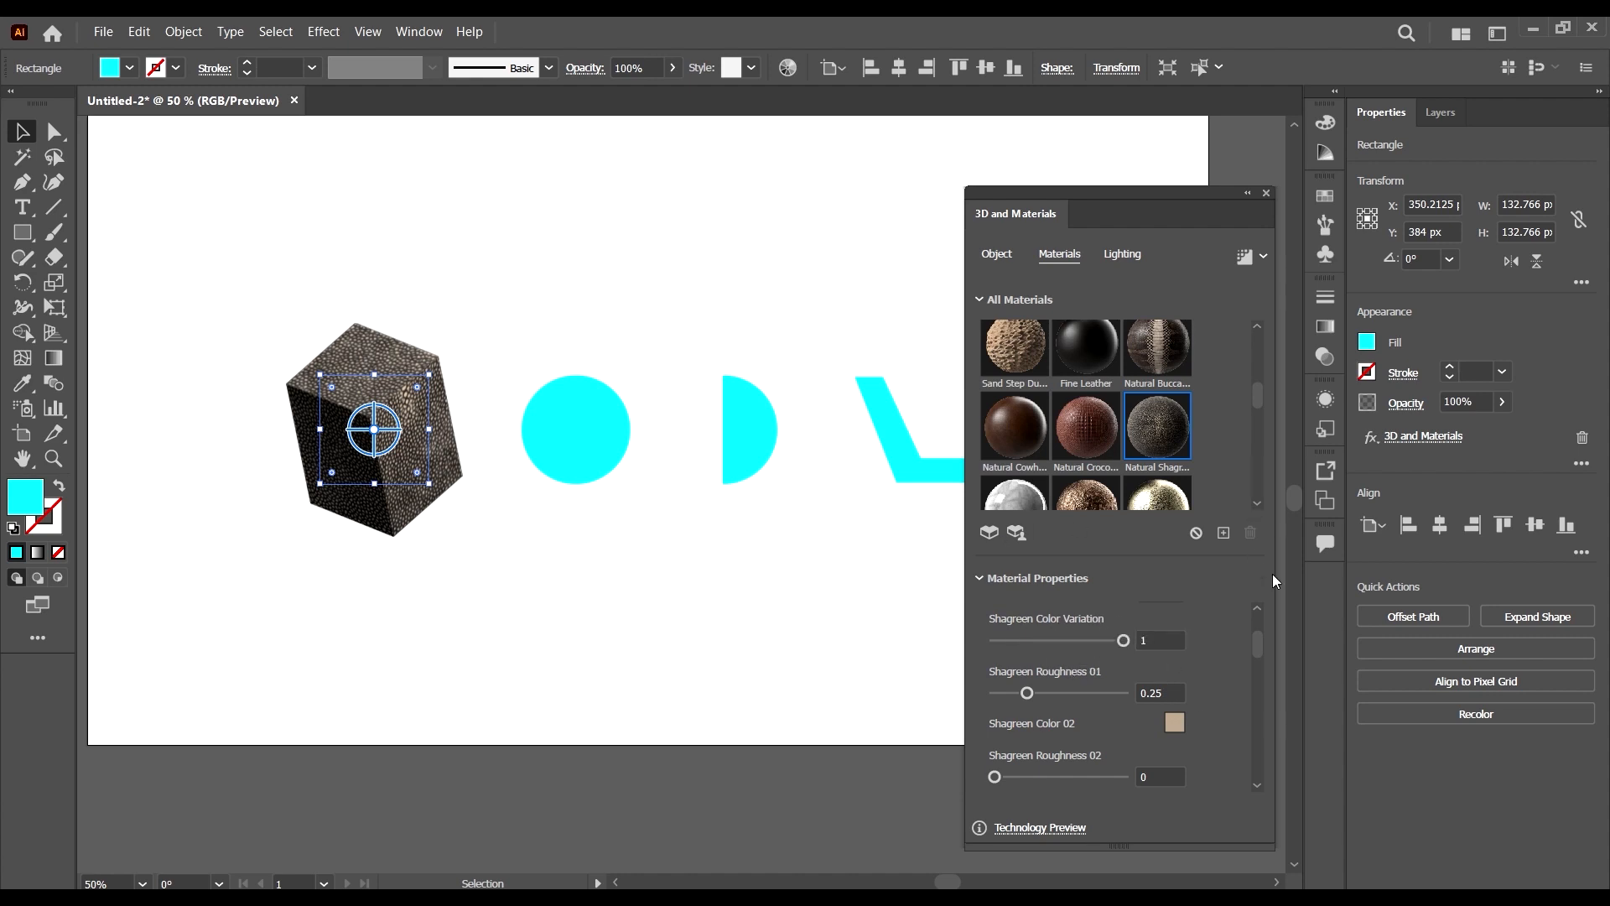
pyautogui.moveTo(1255, 637); pyautogui.dragTo(1329, 450)
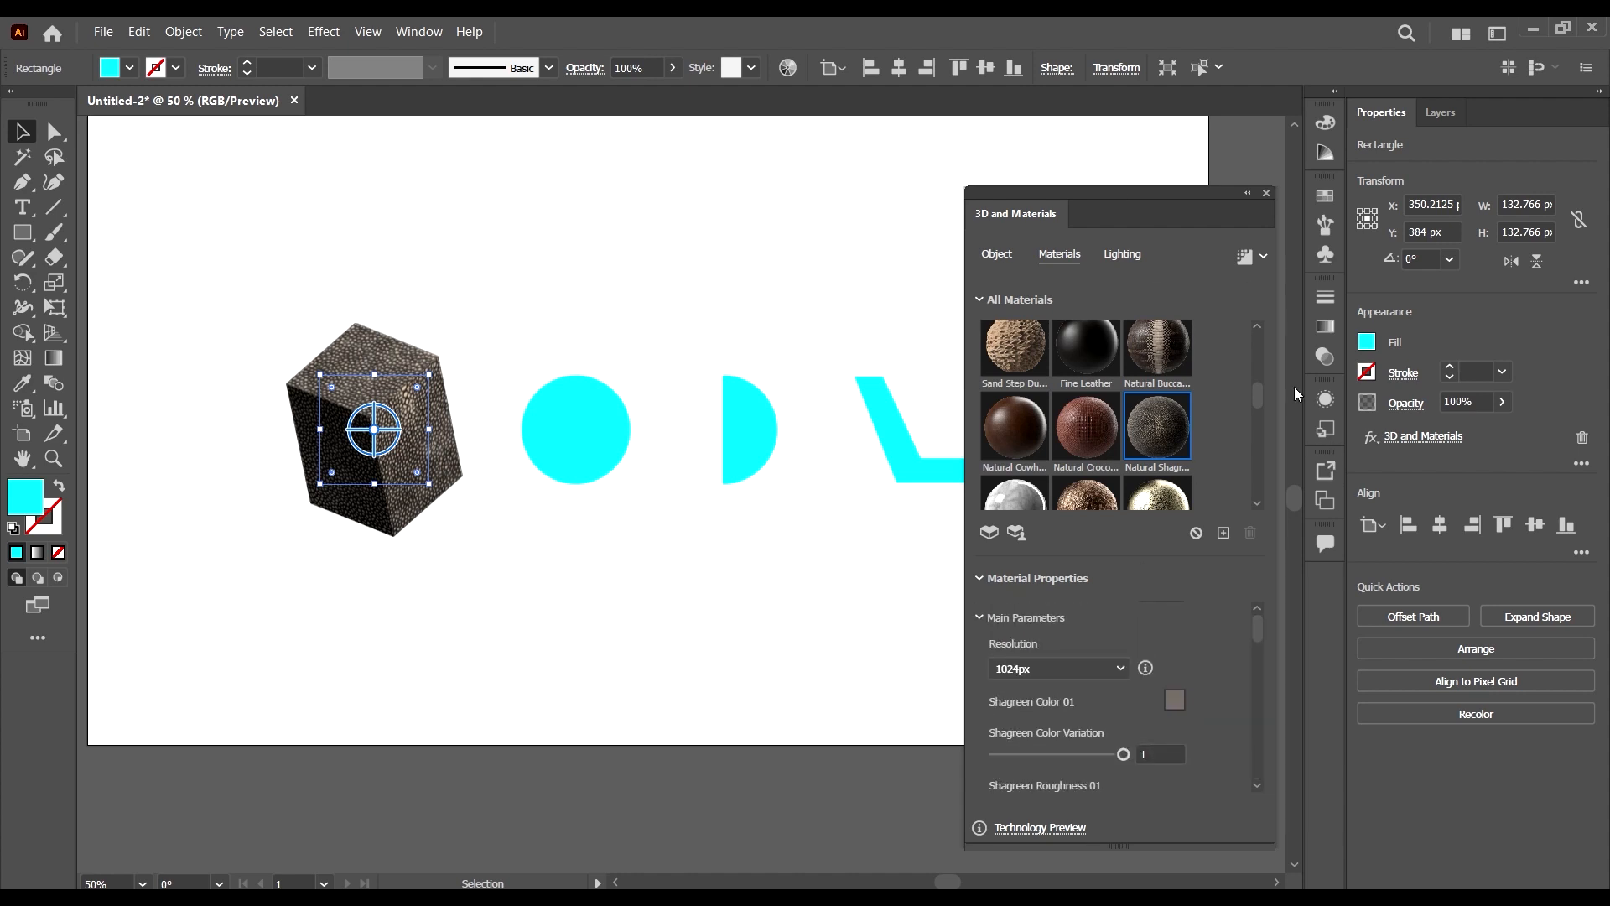
pyautogui.moveTo(1182, 213); pyautogui.dragTo(1145, 189)
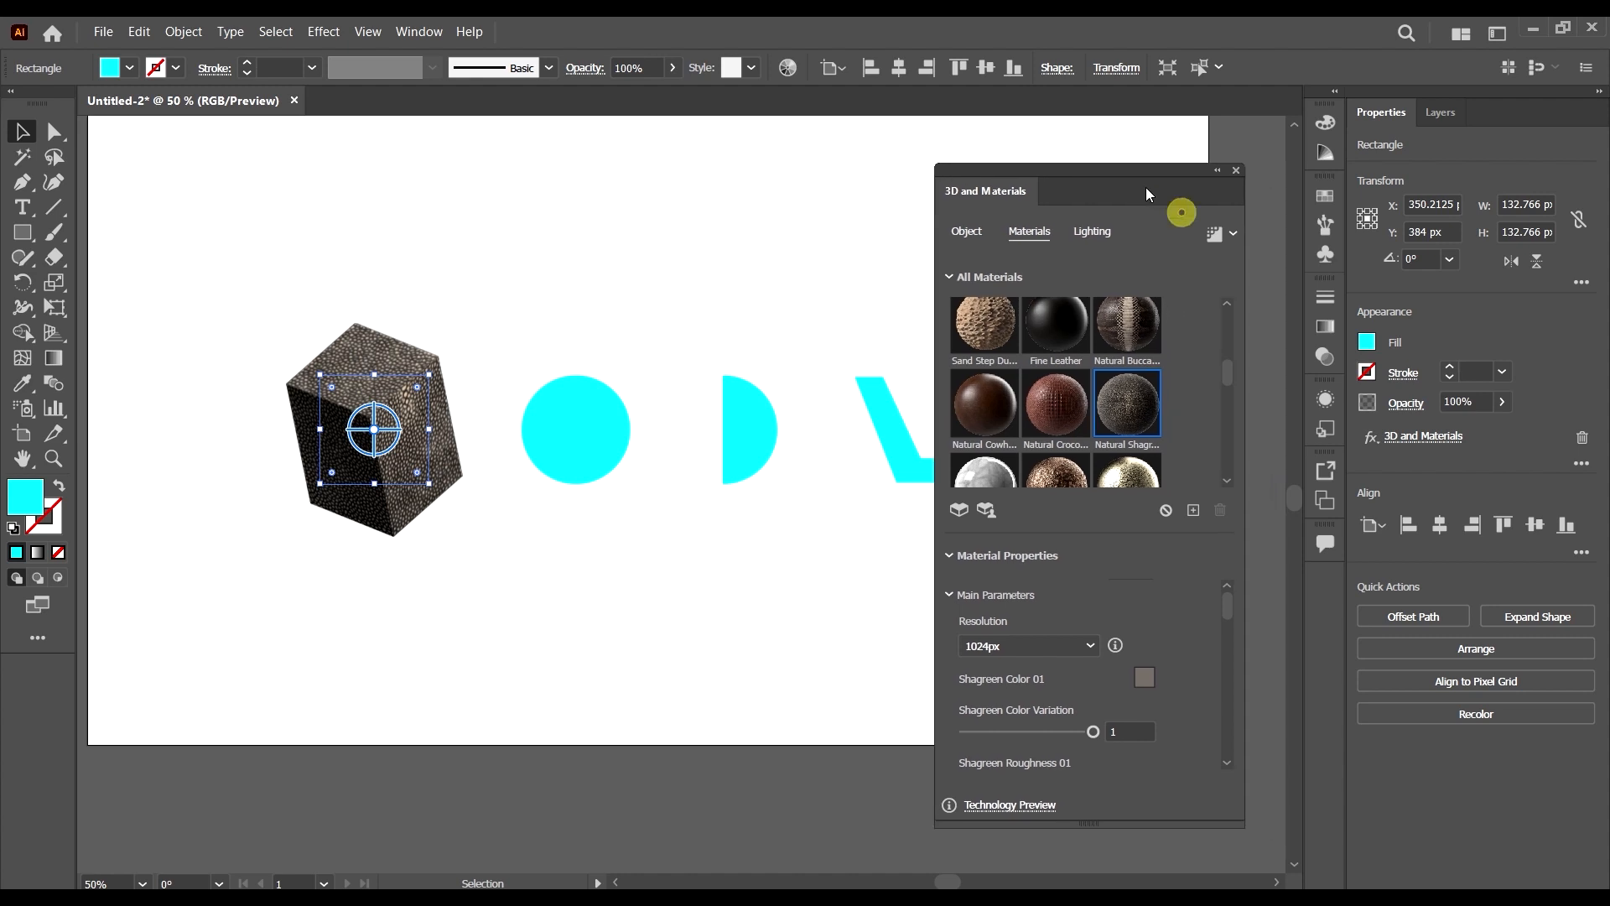
# - Try the Diffuse, Top Left and Right lighting presets on the extruded square and return to the Standard preset
pyautogui.click(1092, 228)
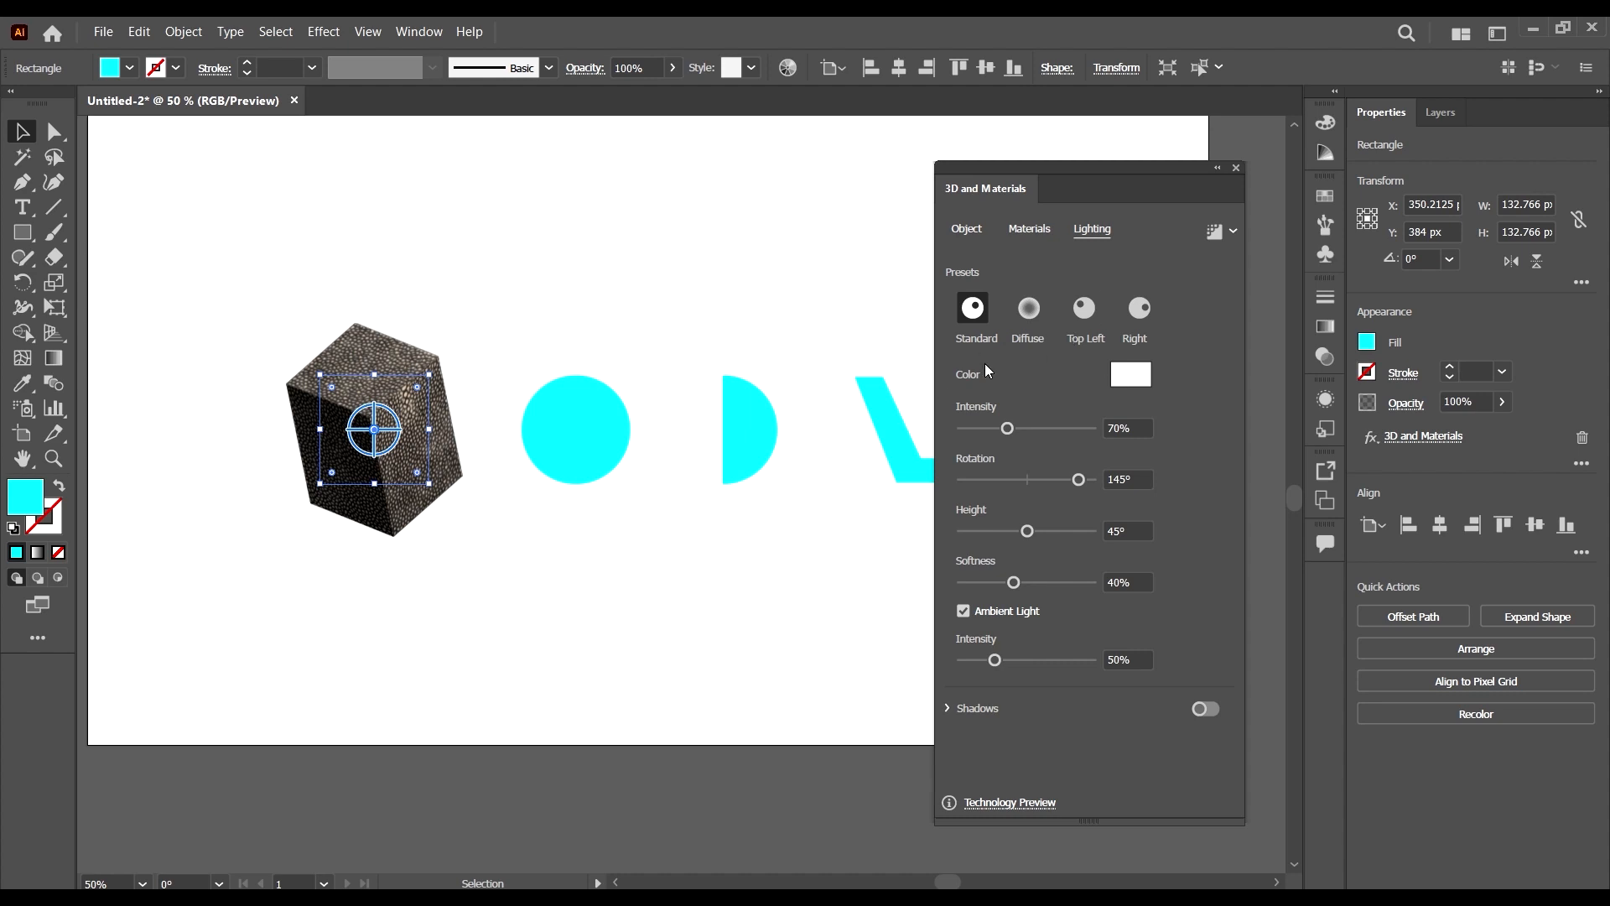
pyautogui.click(965, 317)
pyautogui.click(966, 316)
pyautogui.click(965, 316)
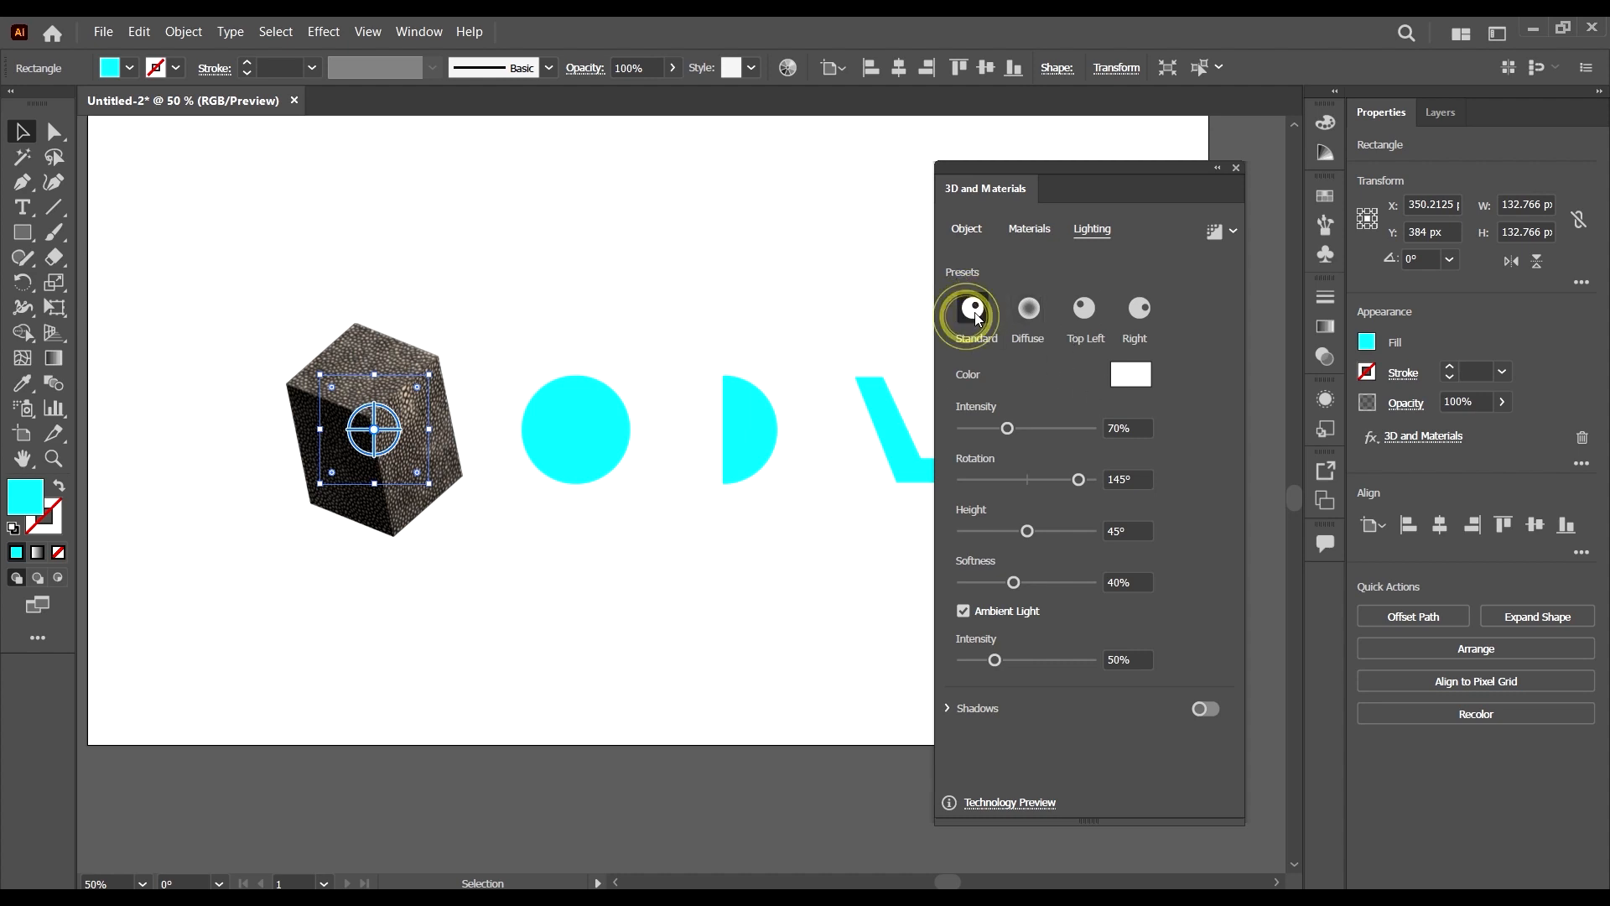
pyautogui.click(1031, 312)
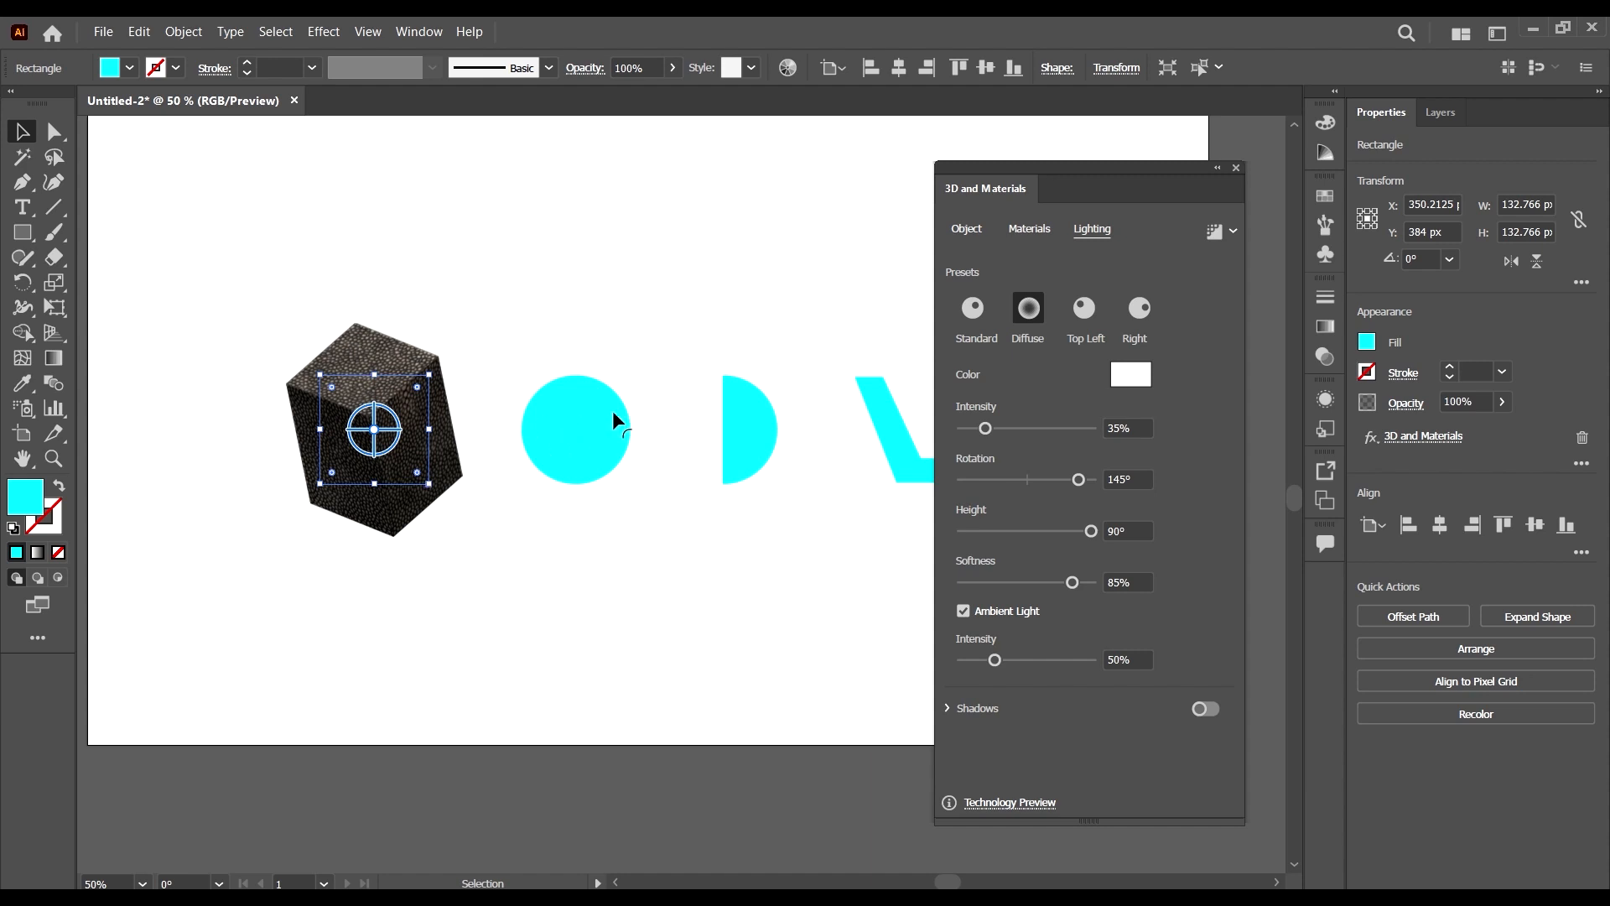
pyautogui.click(1084, 319)
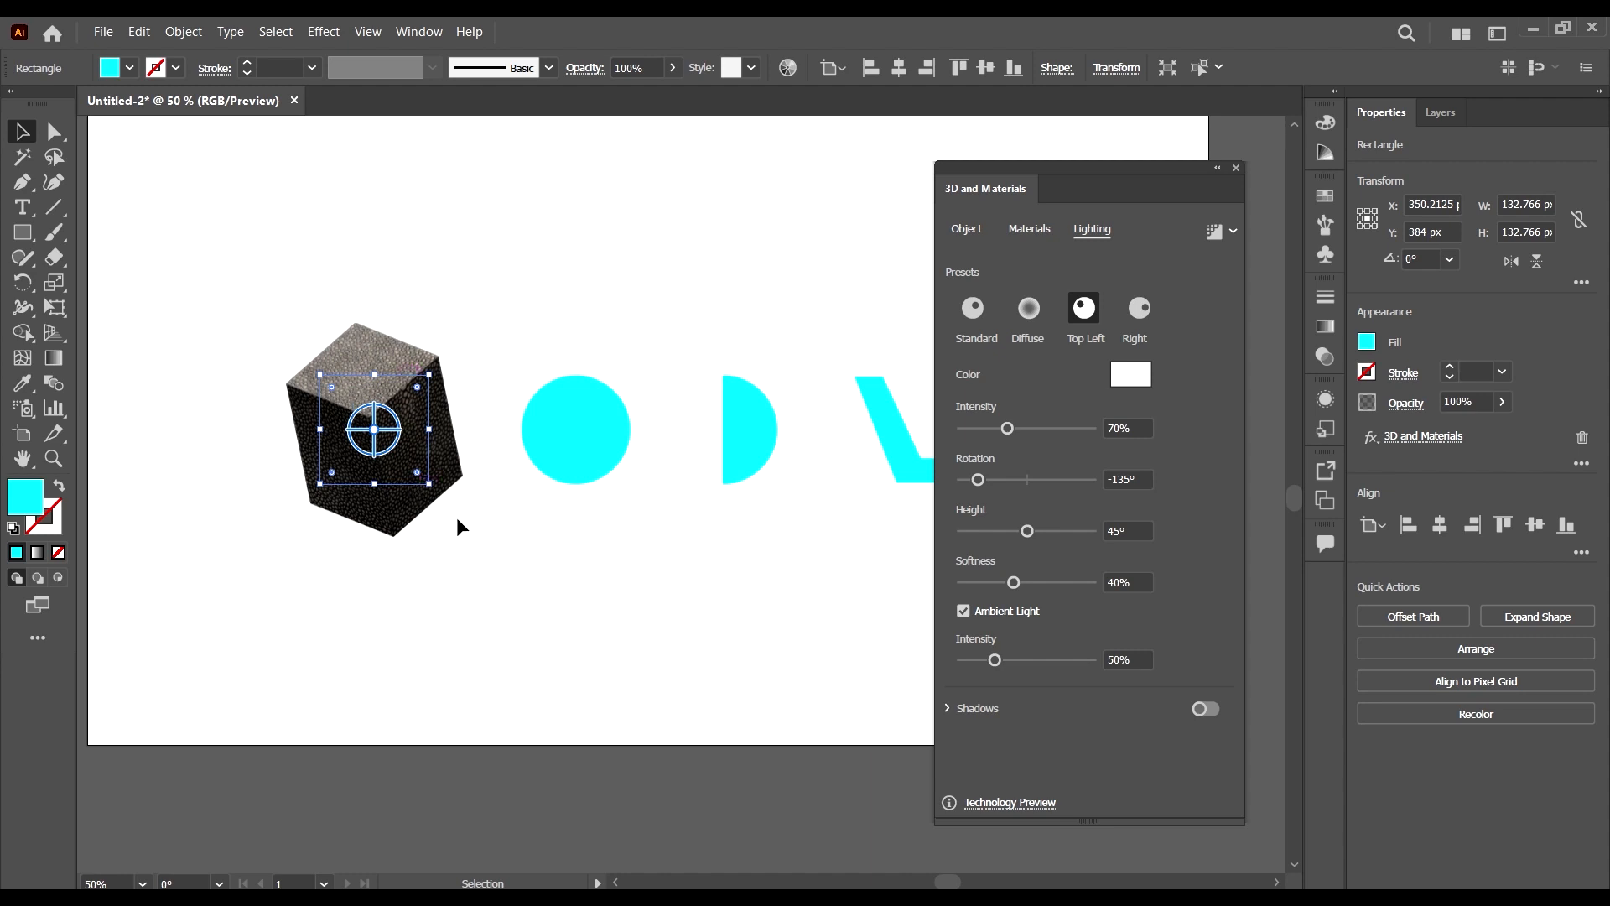
pyautogui.click(1137, 326)
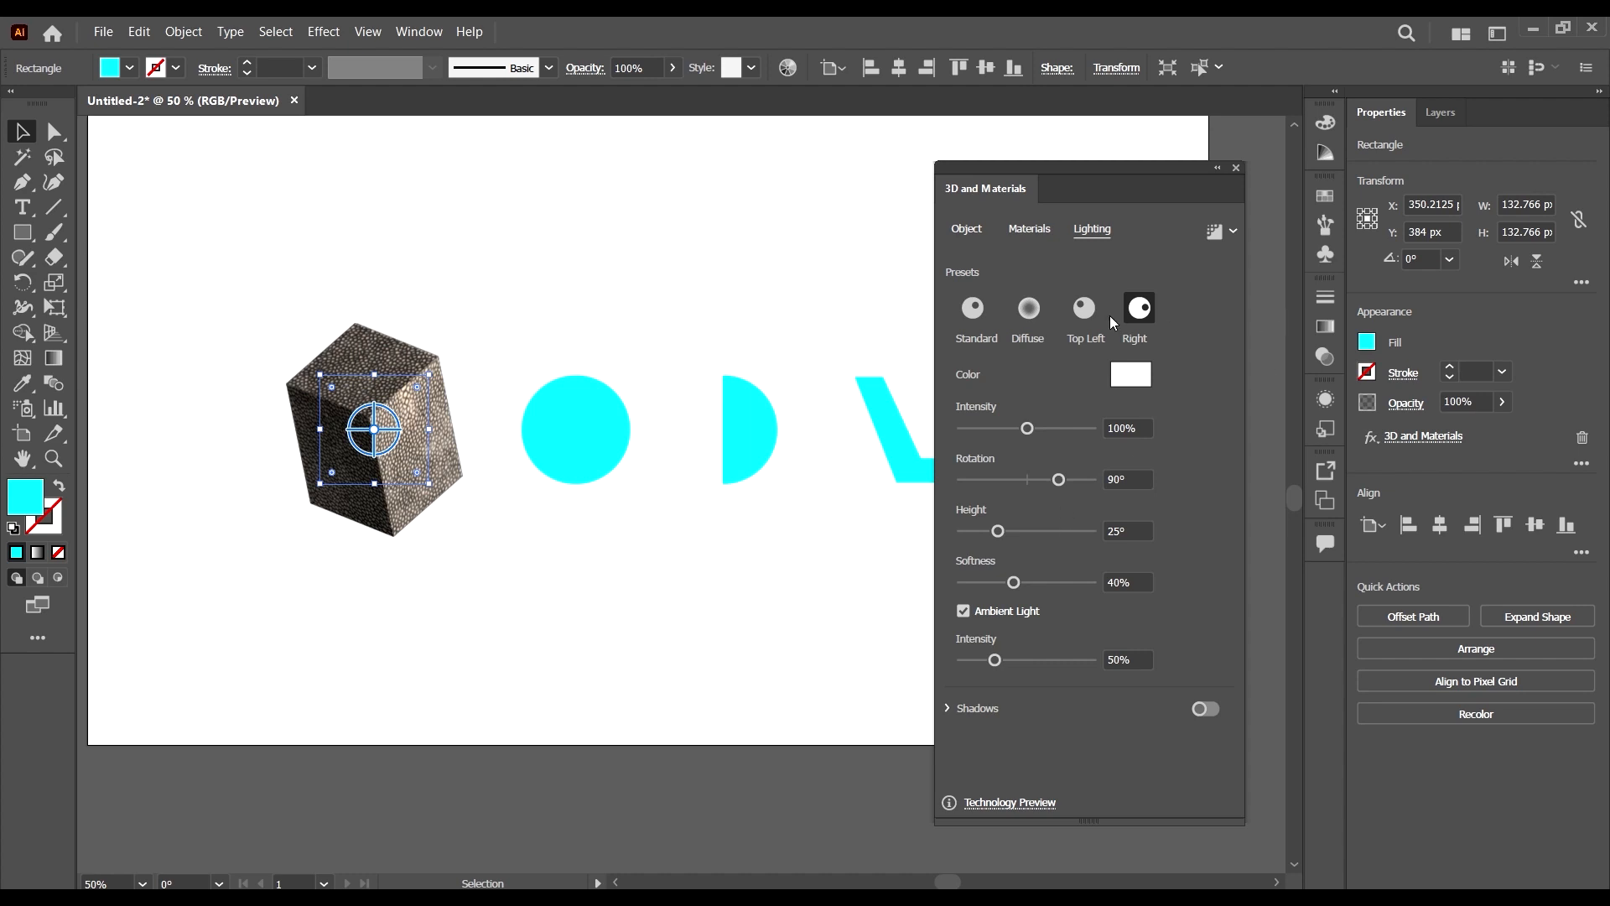
pyautogui.click(962, 322)
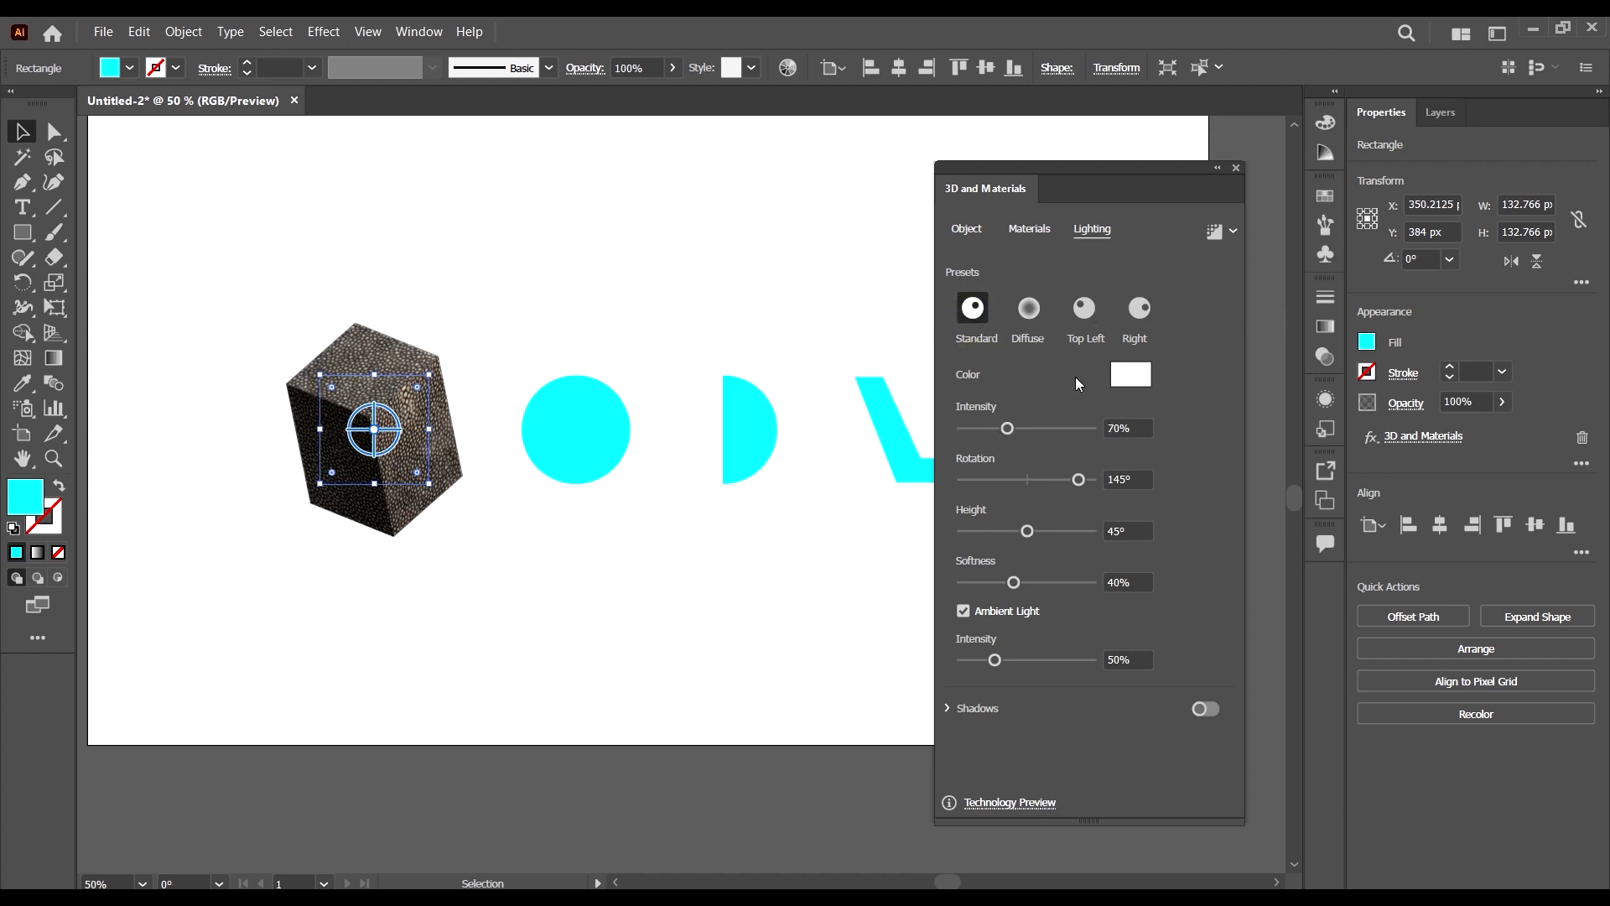
# - Set the light color on the extruded square to red (EA2A2A)
pyautogui.click(1130, 374)
pyautogui.click(1347, 324)
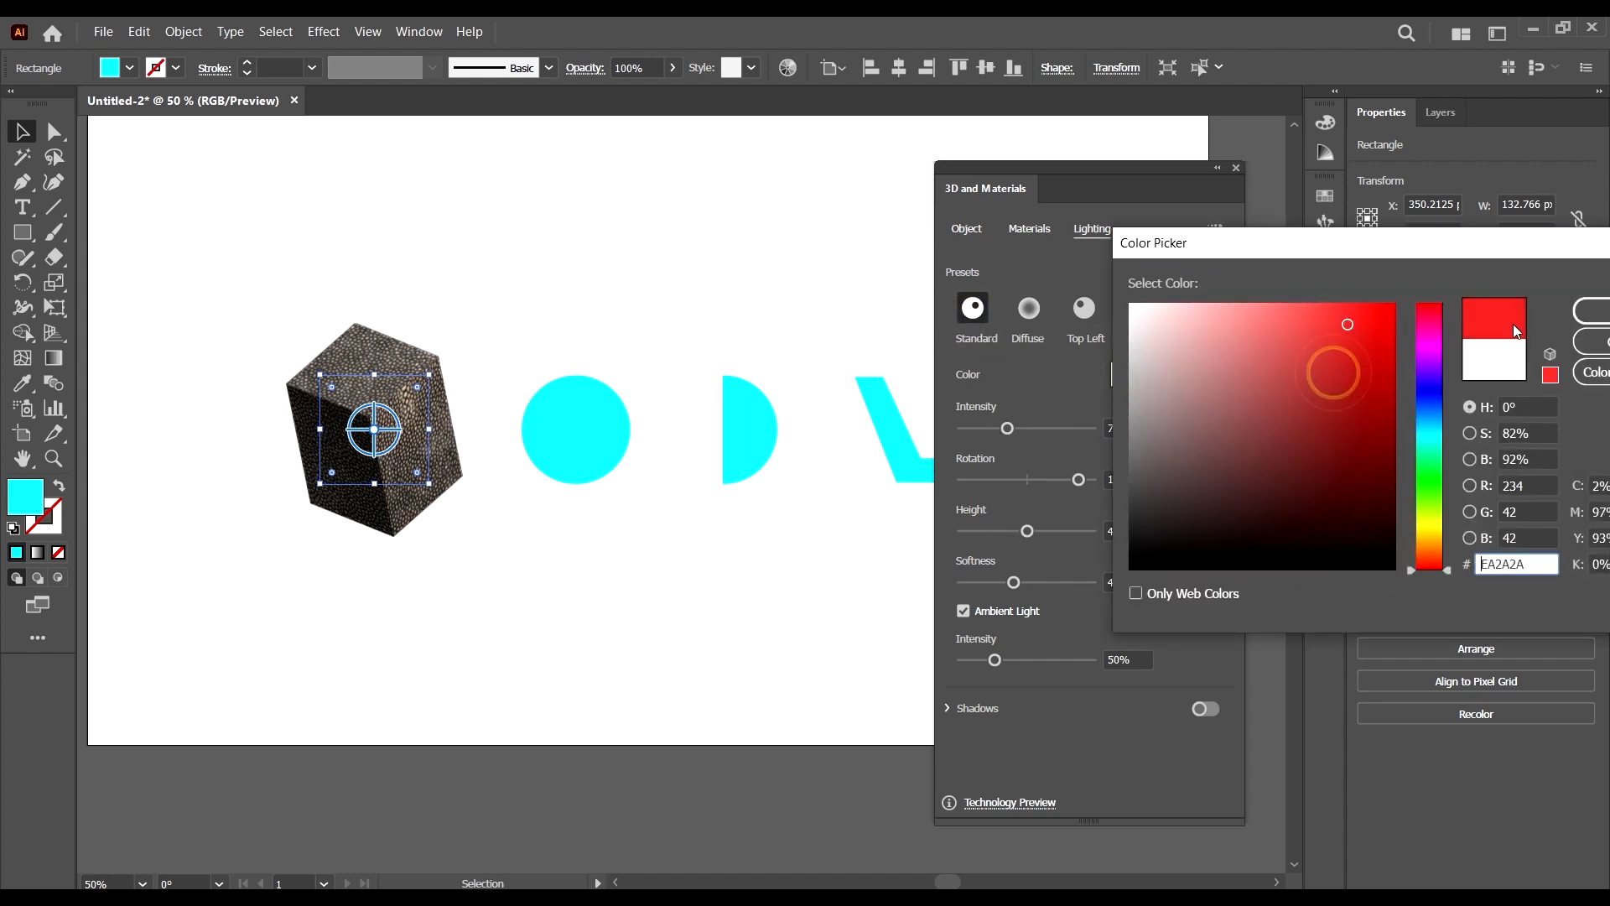
pyautogui.click(1593, 311)
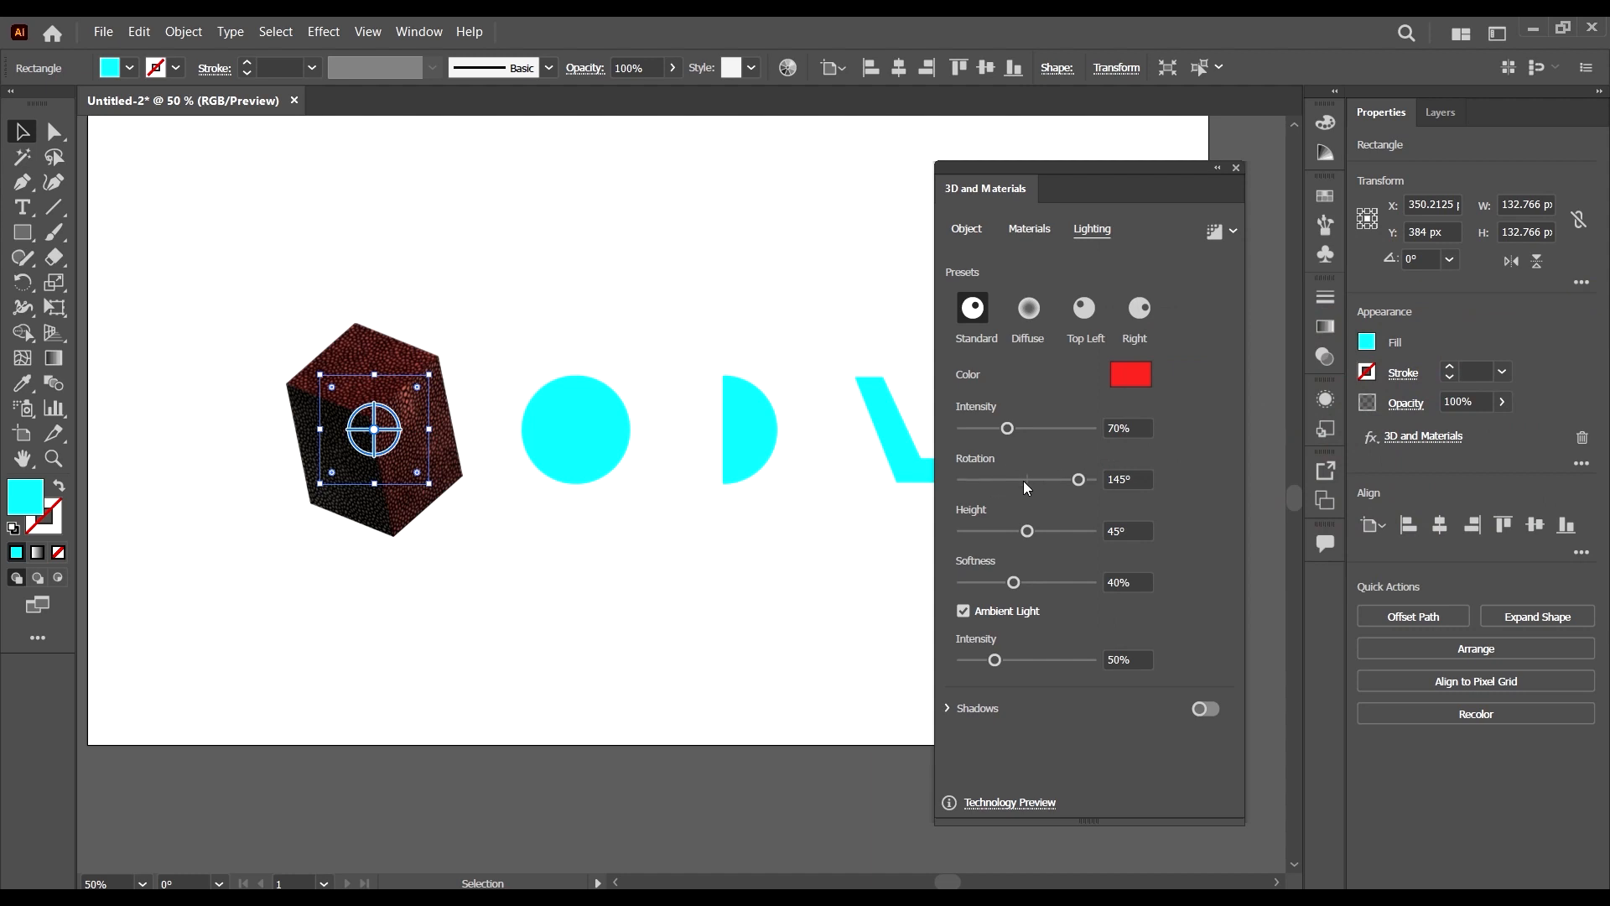
# - Set the light's rotation to 177°, intensity to 200% and height to 57°
pyautogui.moveTo(1079, 479)
pyautogui.mouseDown()
pyautogui.moveTo(1038, 474)
pyautogui.moveTo(1090, 479)
pyautogui.mouseUp()
pyautogui.moveTo(1022, 433); pyautogui.dragTo(1075, 430)
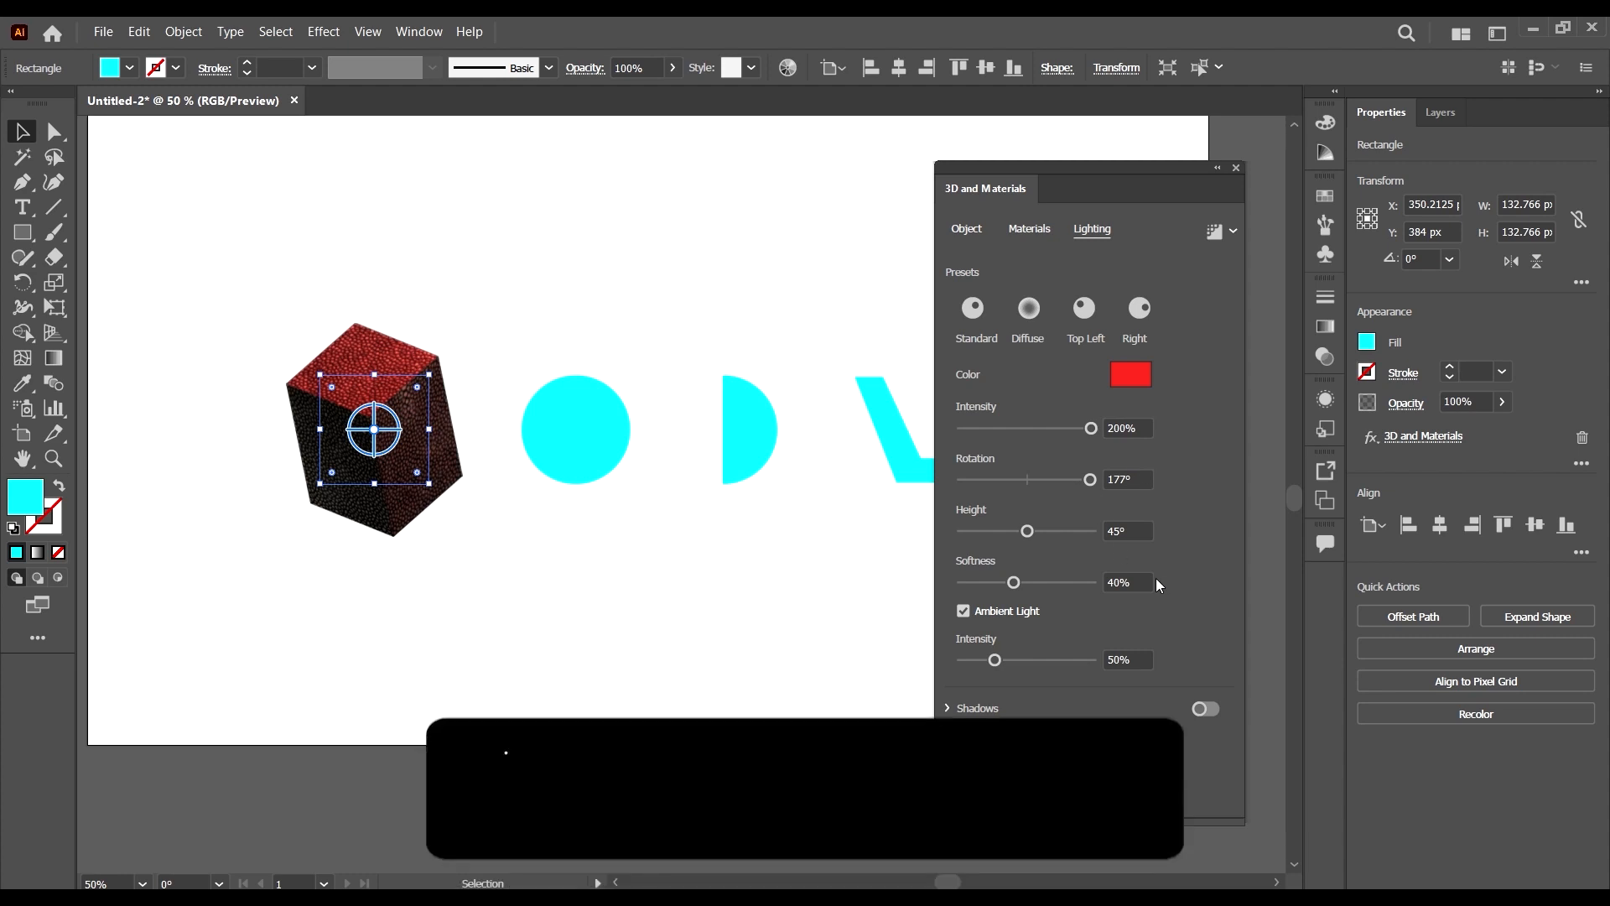
pyautogui.moveTo(1033, 531); pyautogui.dragTo(1057, 535)
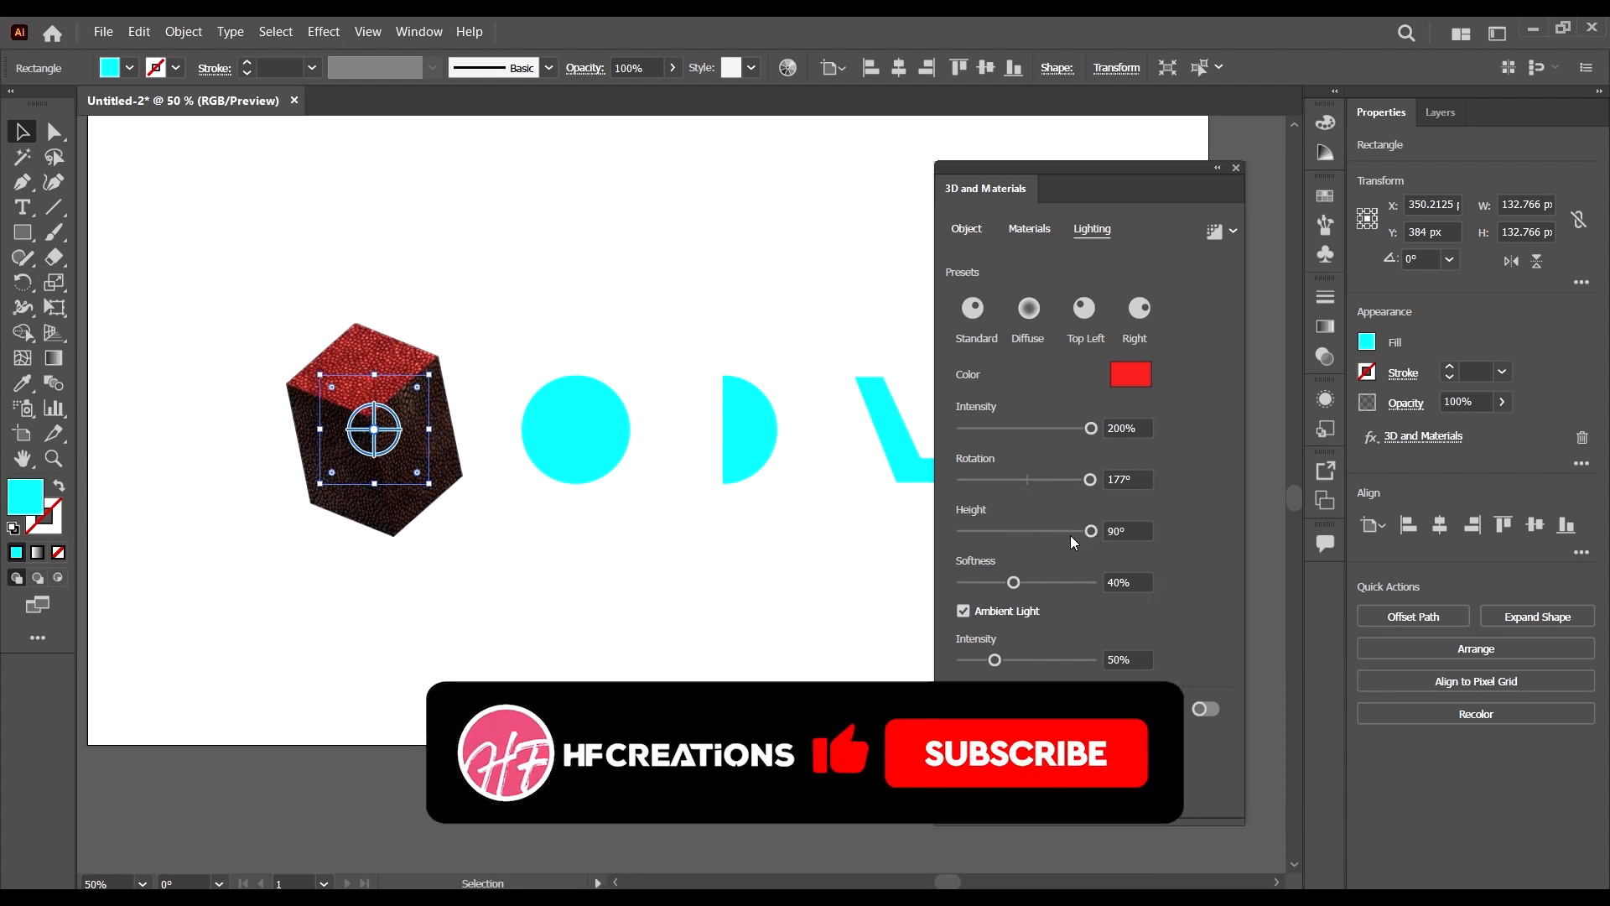
pyautogui.click(1054, 533)
pyautogui.moveTo(1051, 537)
pyautogui.mouseDown()
pyautogui.moveTo(946, 533)
pyautogui.moveTo(1091, 539)
pyautogui.moveTo(1045, 531)
pyautogui.mouseUp()
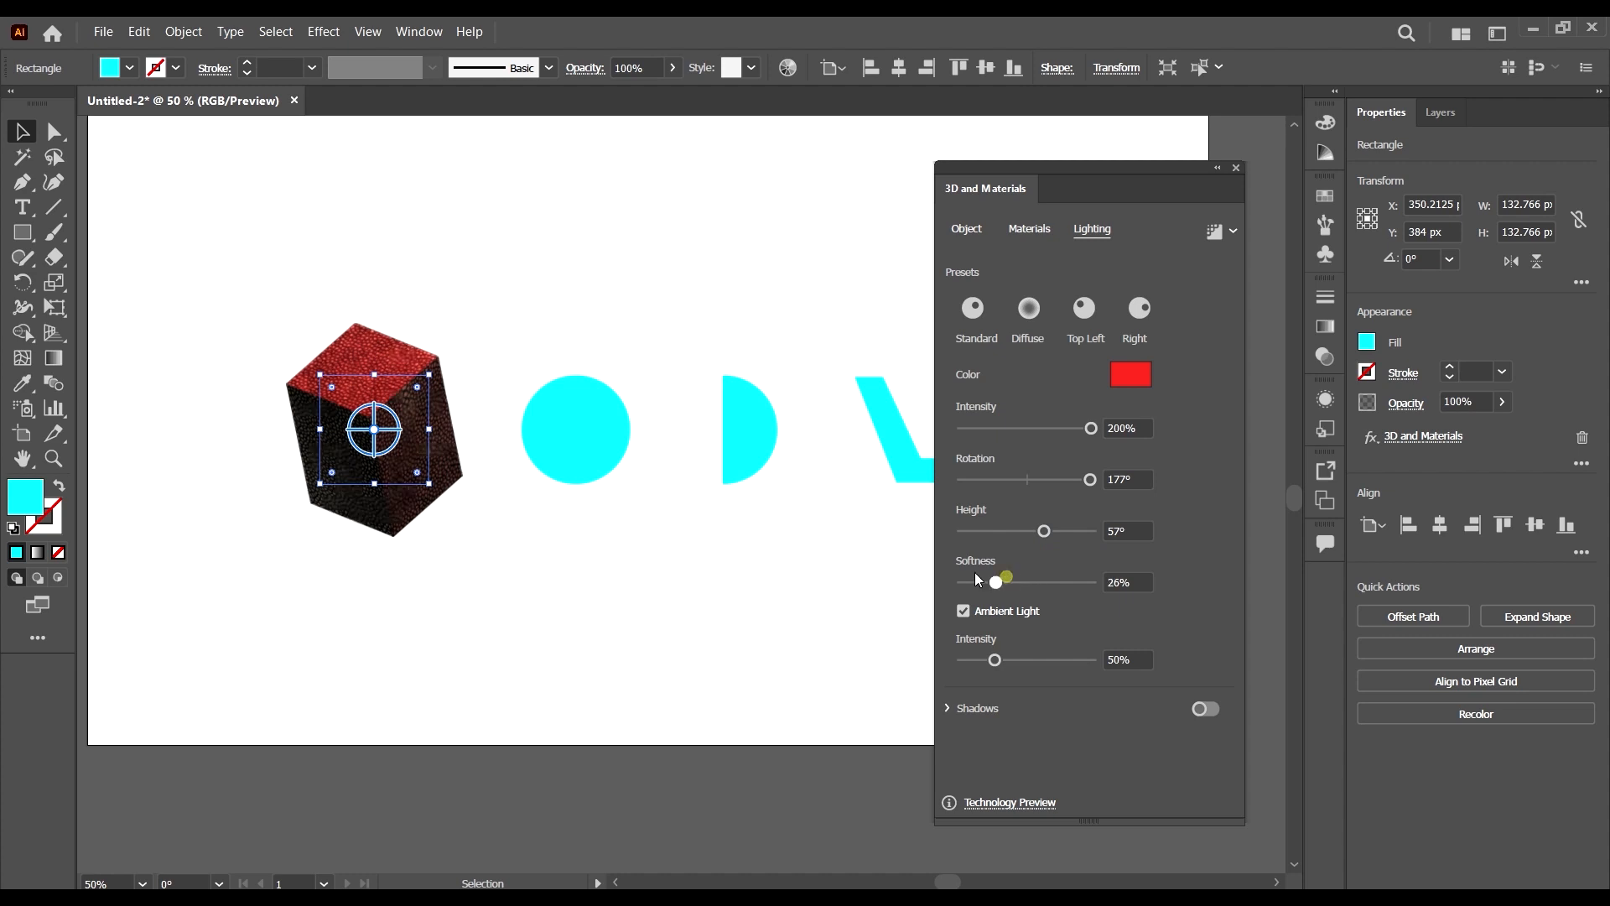
# - Set the light's softness to 100%, toggle ambient light off and on, and set its intensity to 53%
pyautogui.moveTo(998, 581); pyautogui.dragTo(1092, 584)
pyautogui.click(964, 612)
pyautogui.click(962, 614)
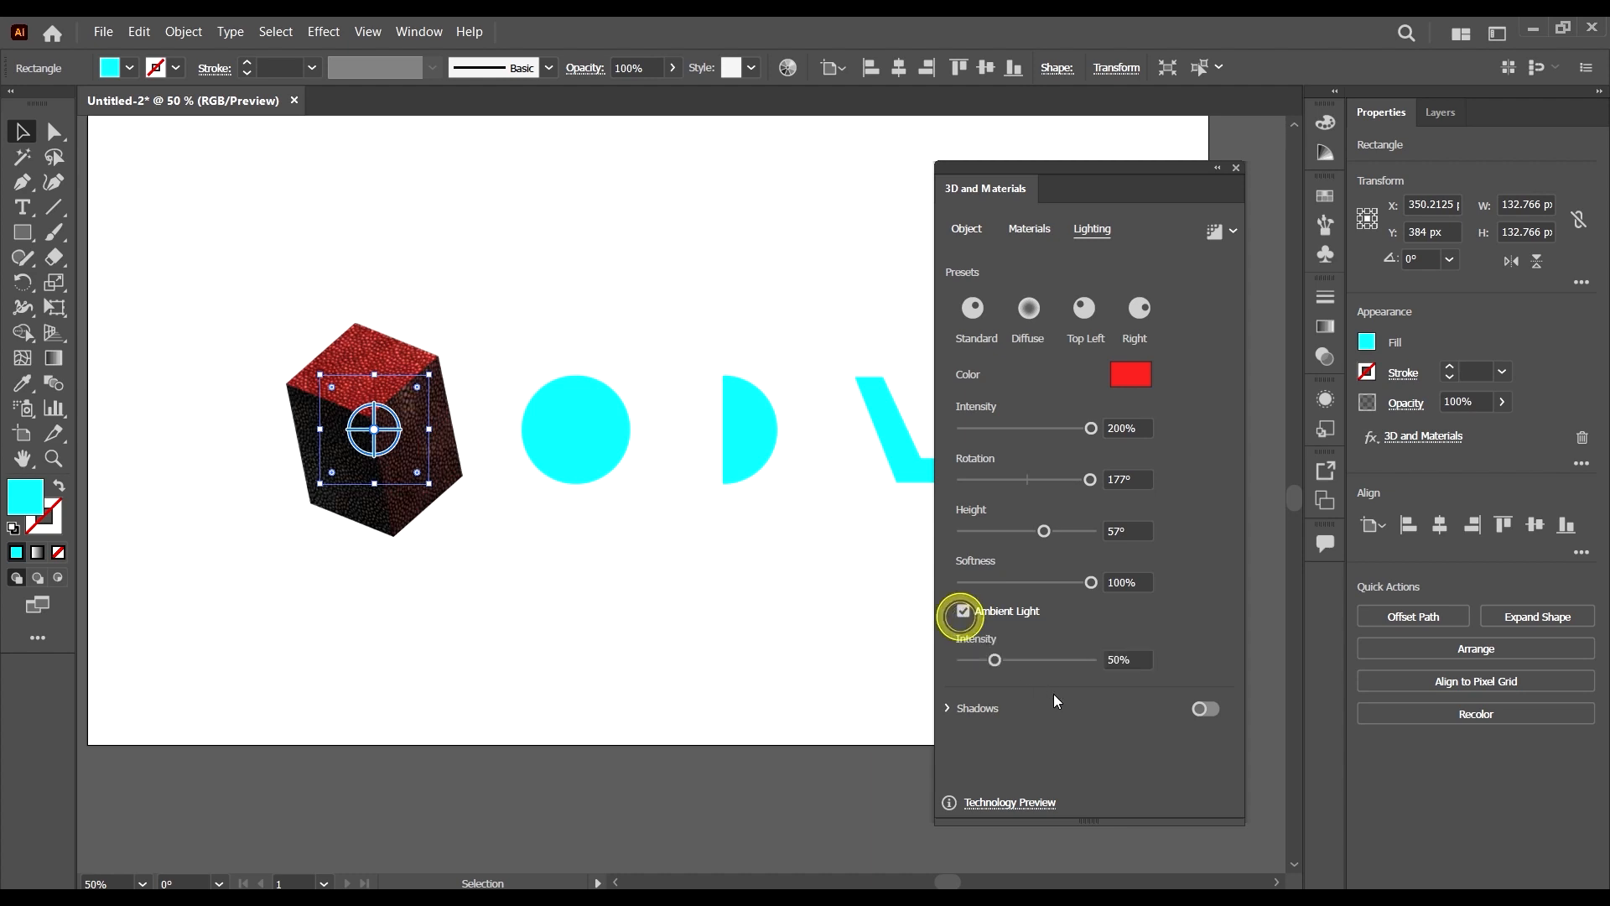
pyautogui.click(998, 659)
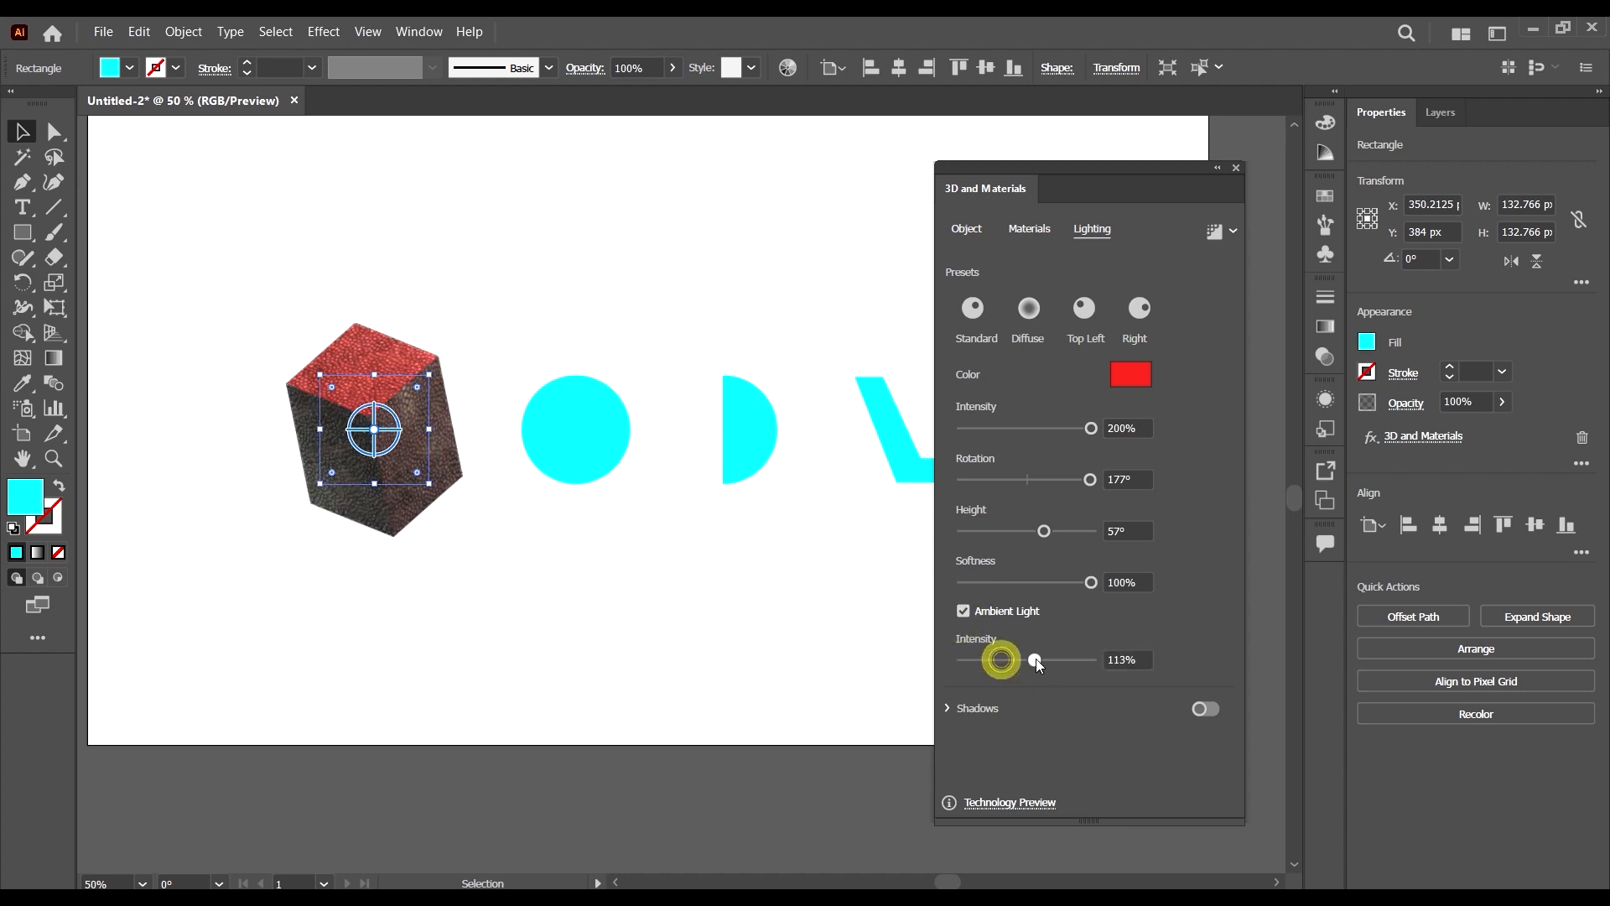
# - Expand the shadow settings and enable shadows for the extruded square, comparing the object with shadows on and off
pyautogui.click(952, 707)
pyautogui.scroll(-2, 1208, 683)
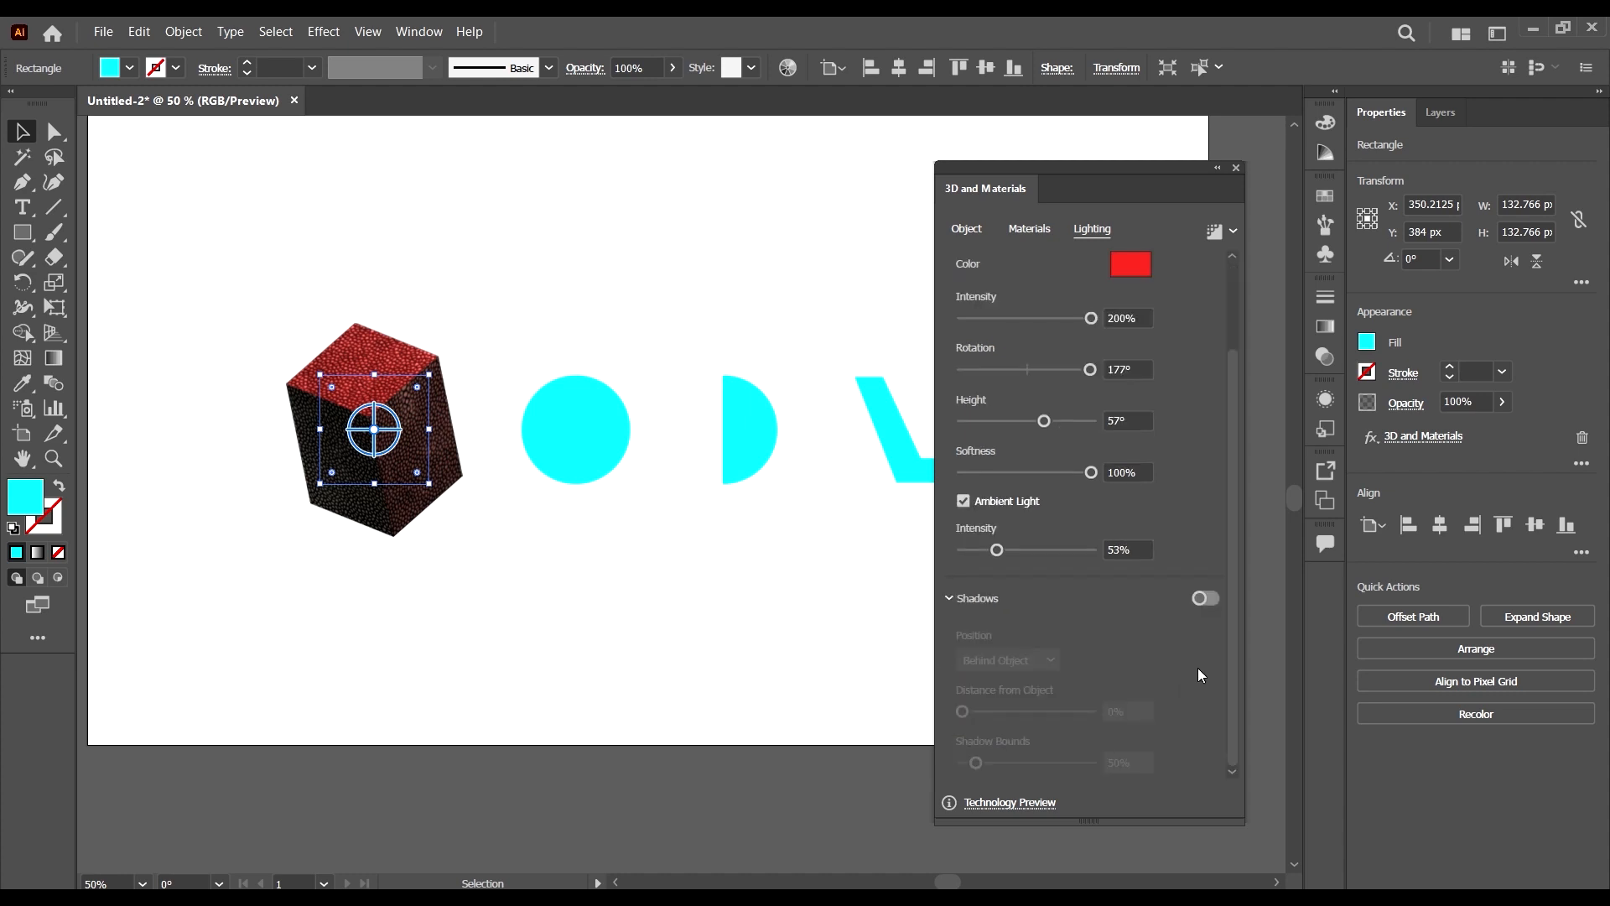
pyautogui.click(1204, 598)
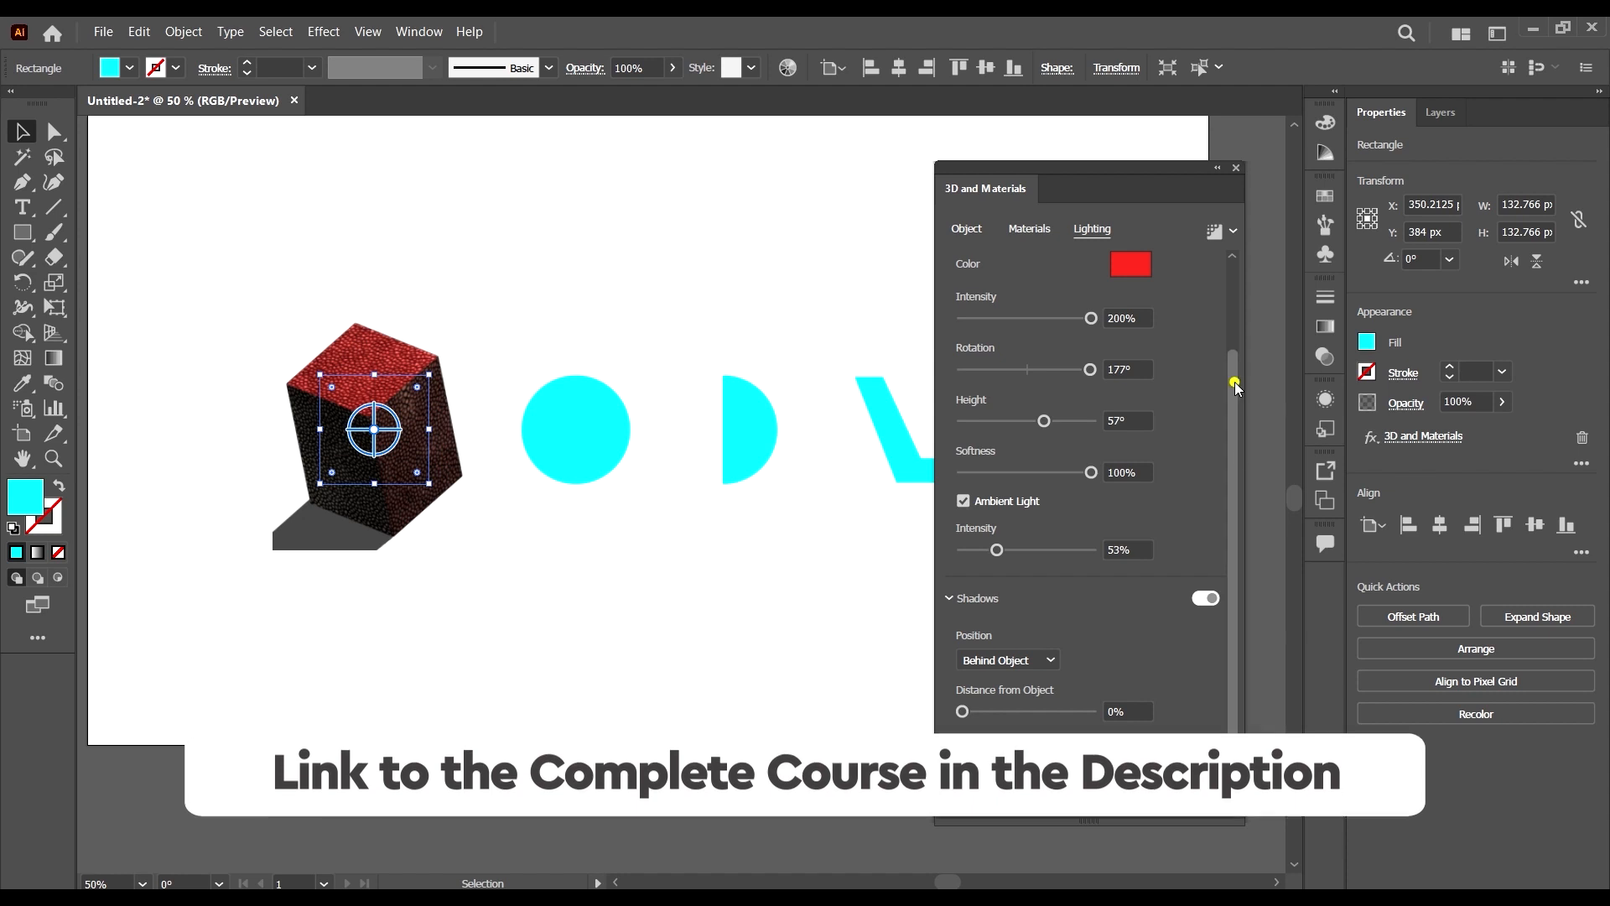
pyautogui.click(1202, 598)
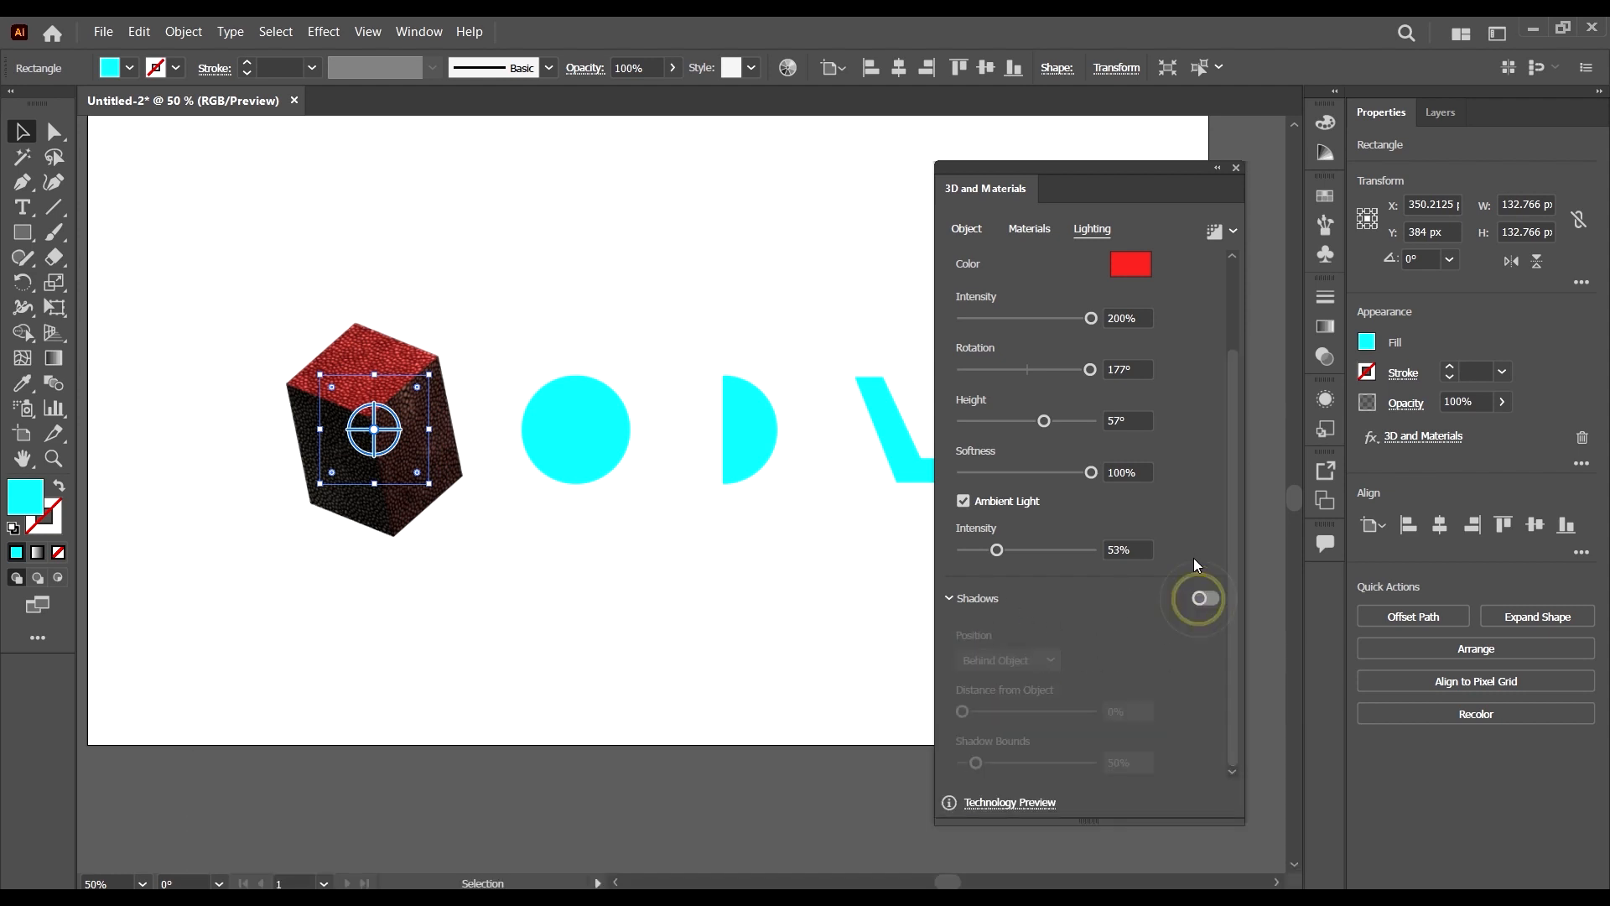
pyautogui.scroll(3, 1206, 485)
pyautogui.click(1205, 709)
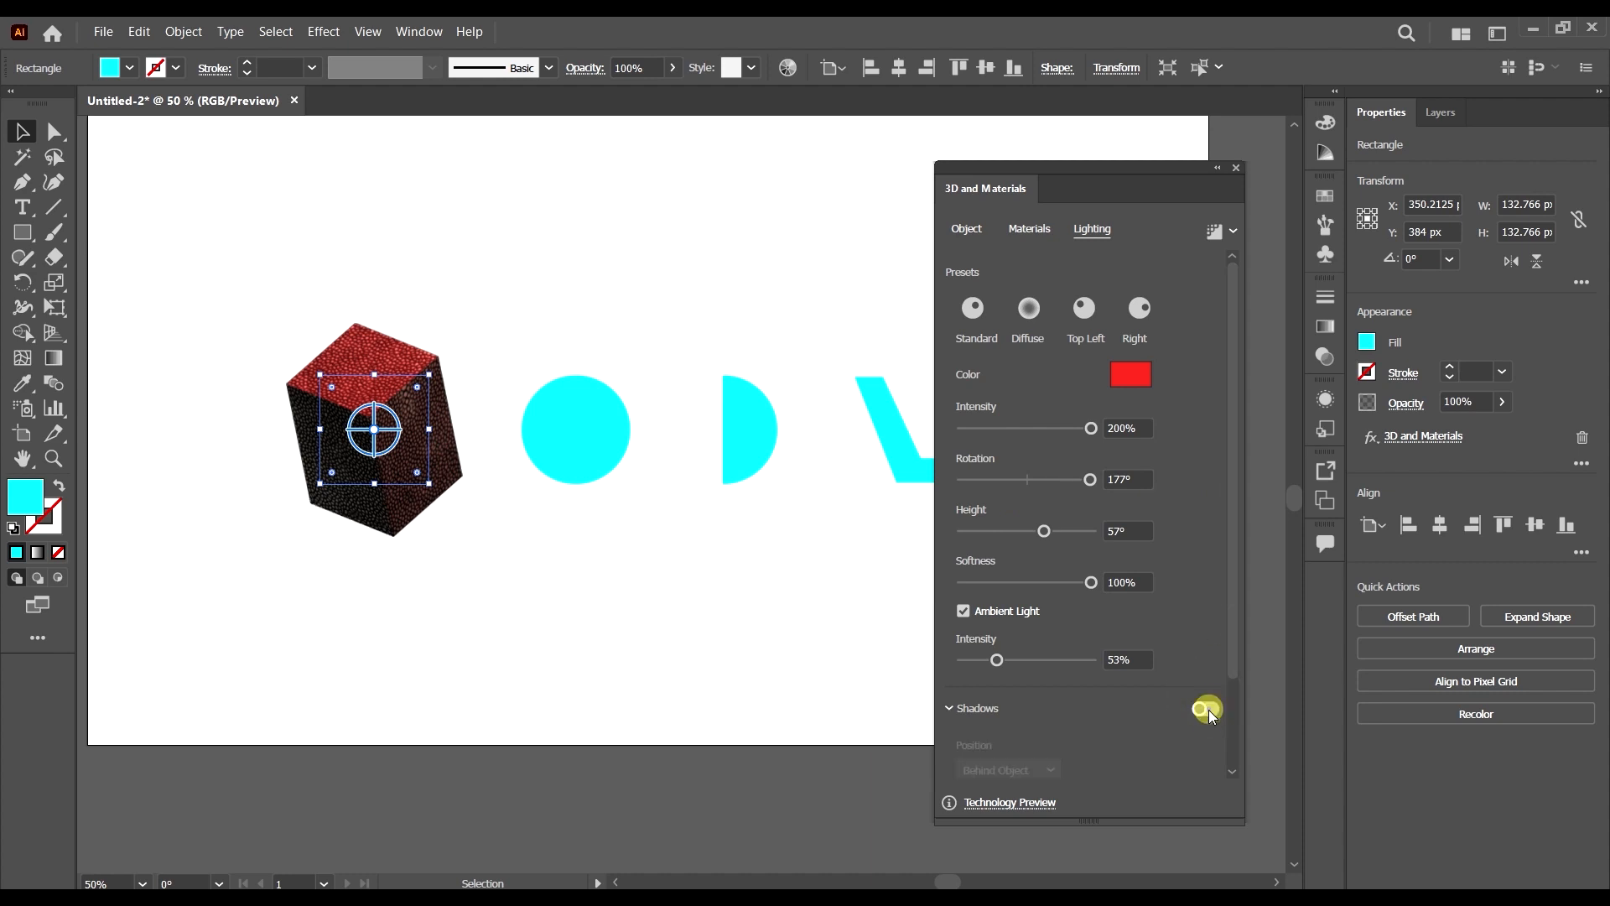
pyautogui.scroll(-3, 1095, 716)
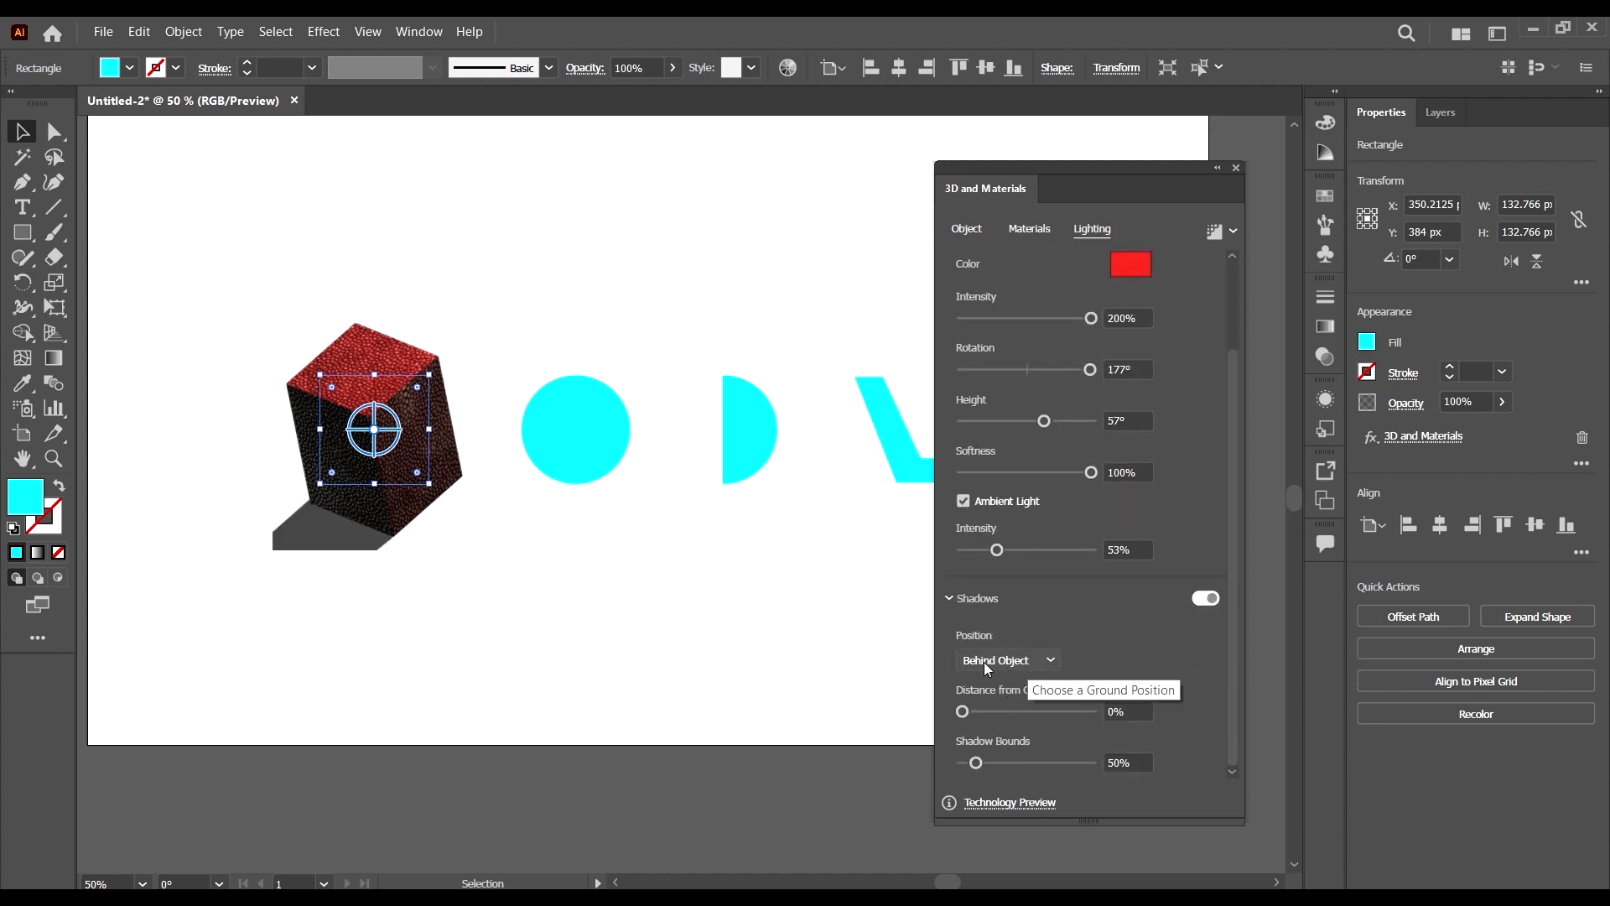
# - Try the Below Object shadow position and return it to Behind Object
pyautogui.click(998, 662)
pyautogui.click(1016, 707)
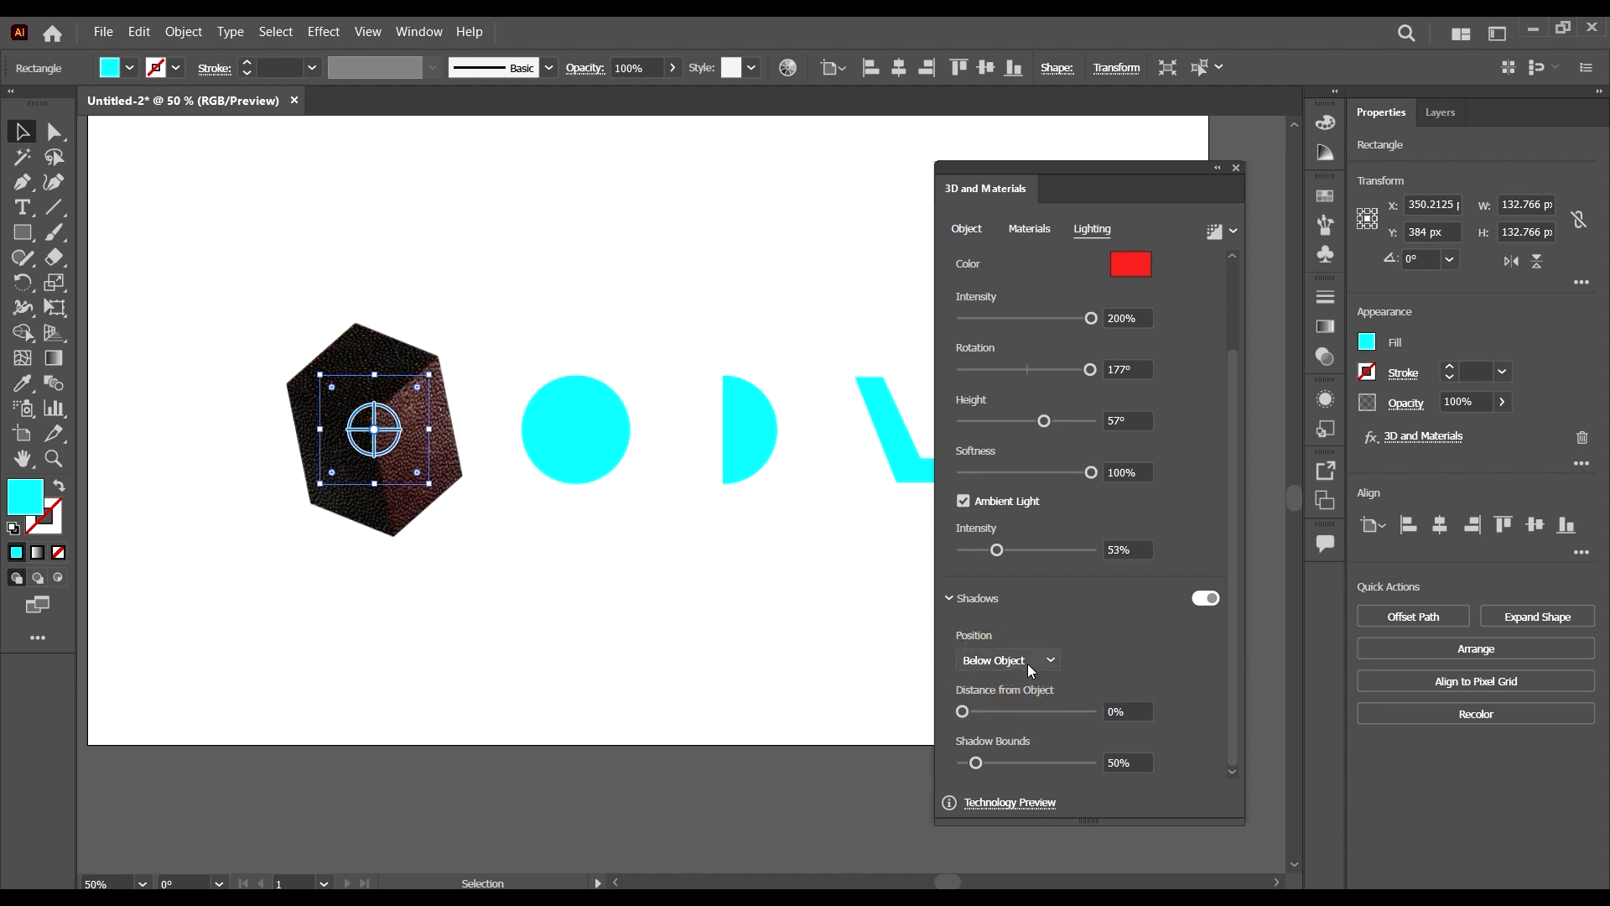
pyautogui.click(1025, 660)
pyautogui.click(1029, 683)
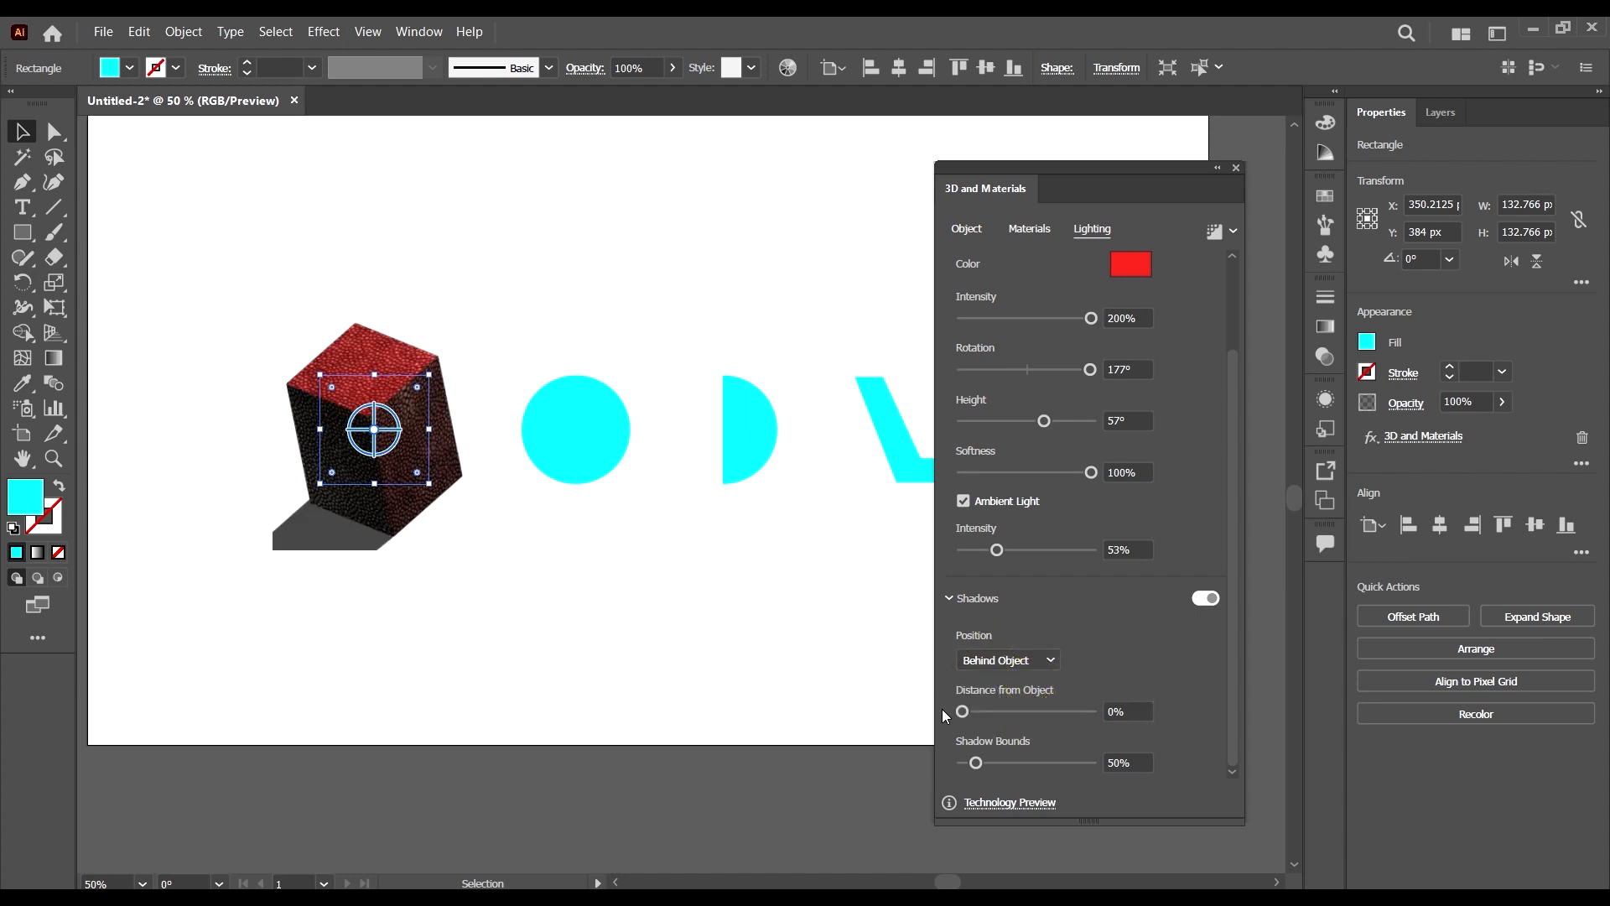
# - Increase the shadow's distance from the object and set the shadow bounds to 400%
pyautogui.moveTo(962, 713); pyautogui.dragTo(1210, 772)
pyautogui.click(992, 761)
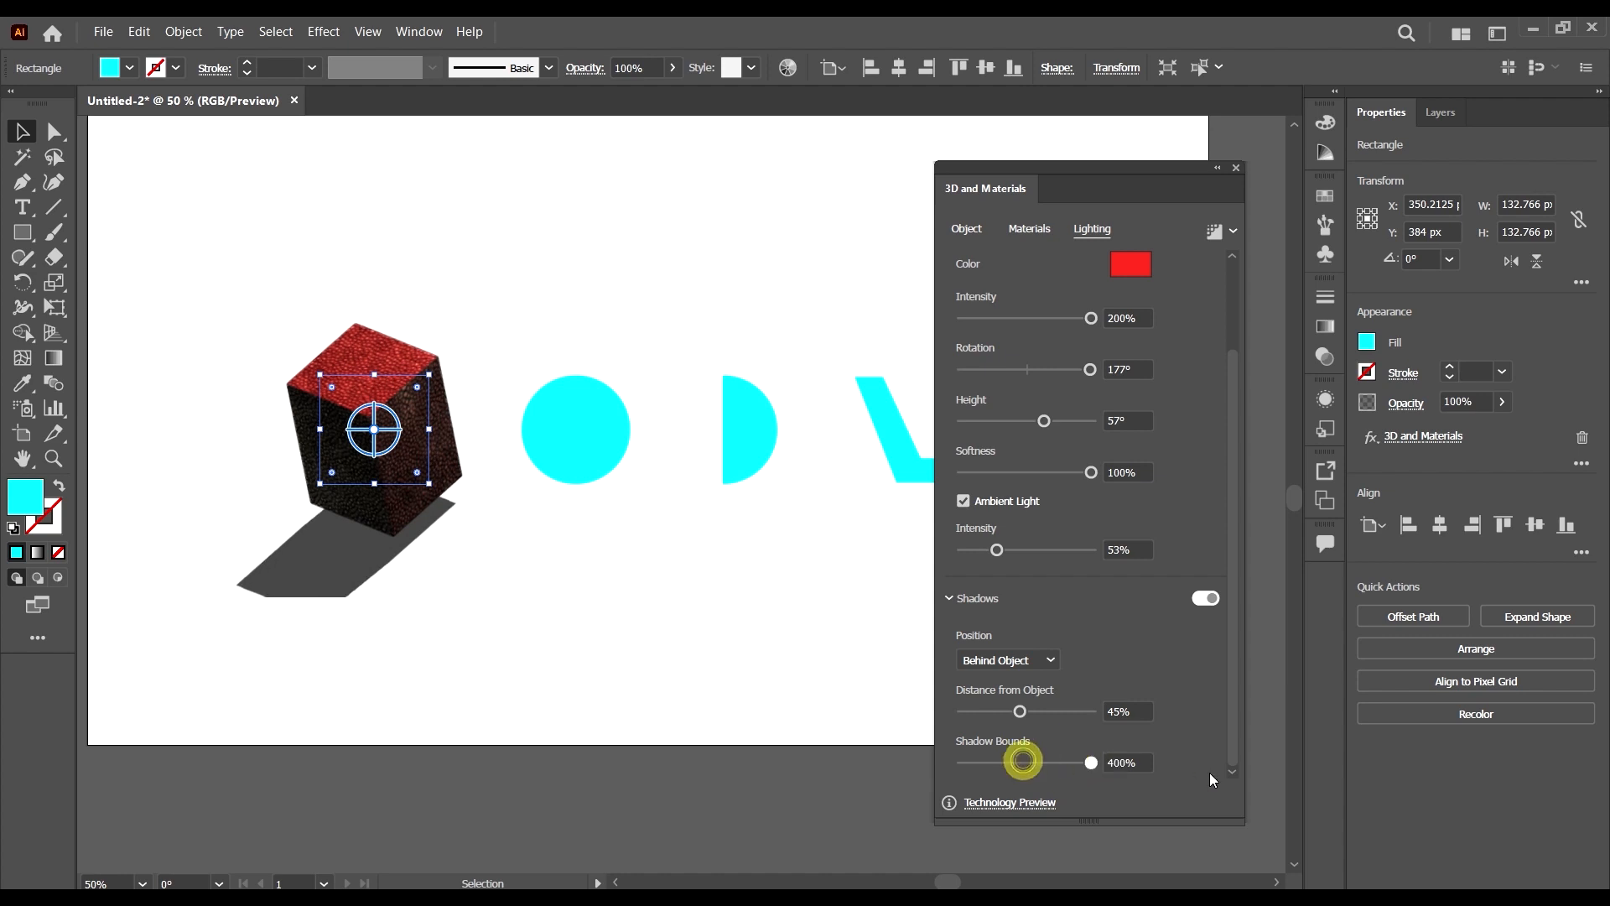
pyautogui.moveTo(996, 717)
pyautogui.mouseDown()
pyautogui.moveTo(968, 712)
pyautogui.moveTo(1007, 714)
pyautogui.mouseUp()
pyautogui.scroll(3, 1205, 508)
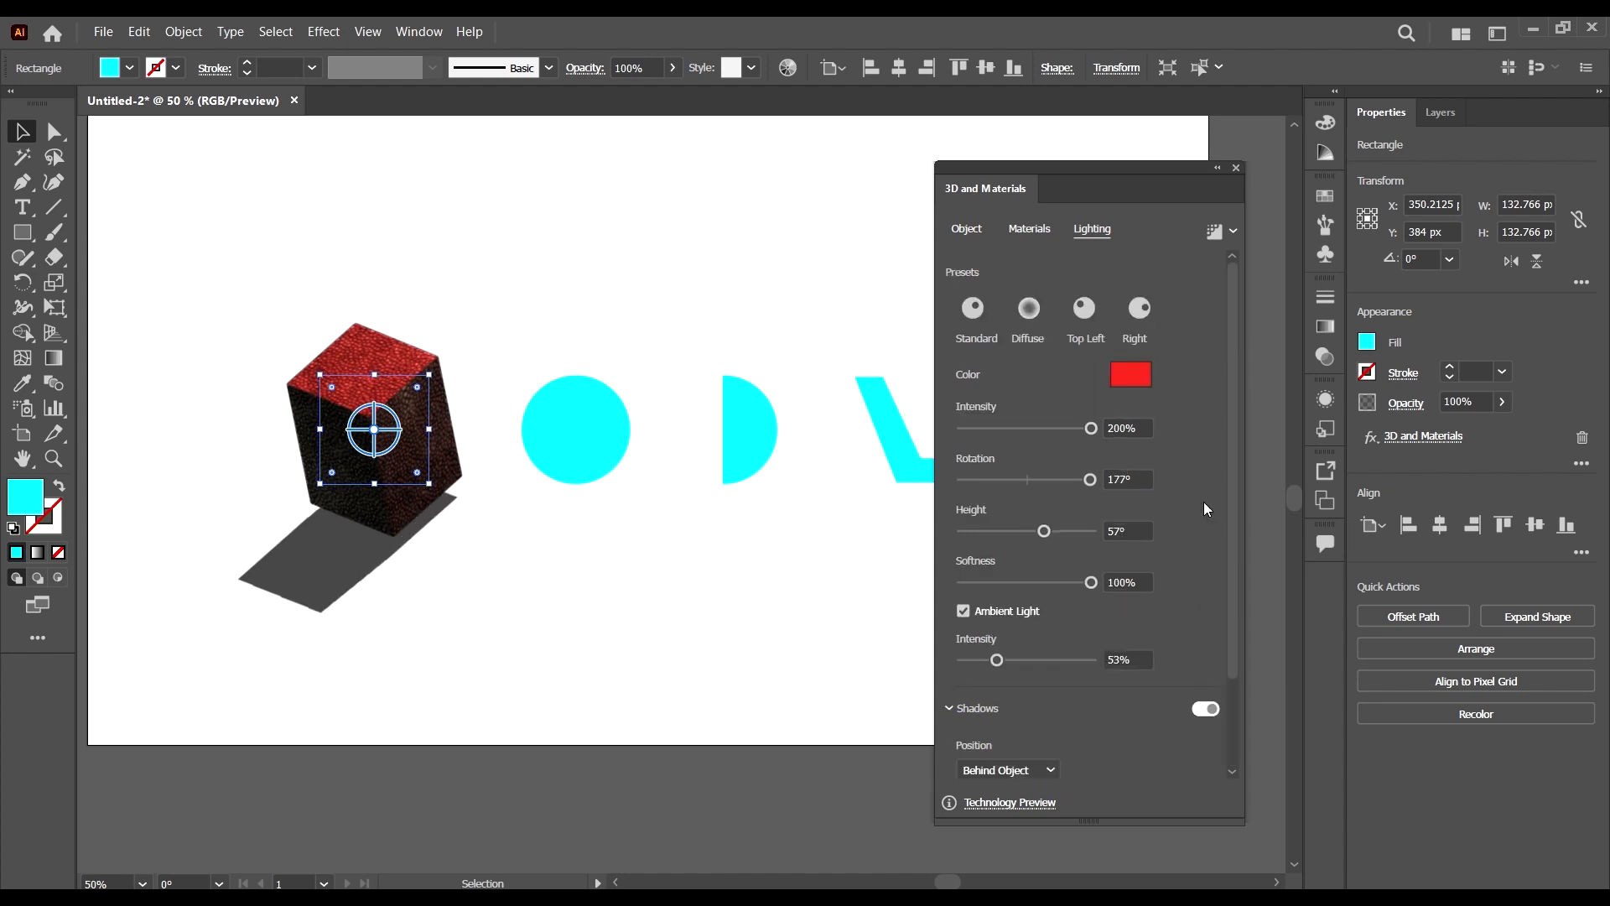
# - Review the render settings, reposition the 3D and Materials panel and turn on ray tracing
pyautogui.click(1234, 233)
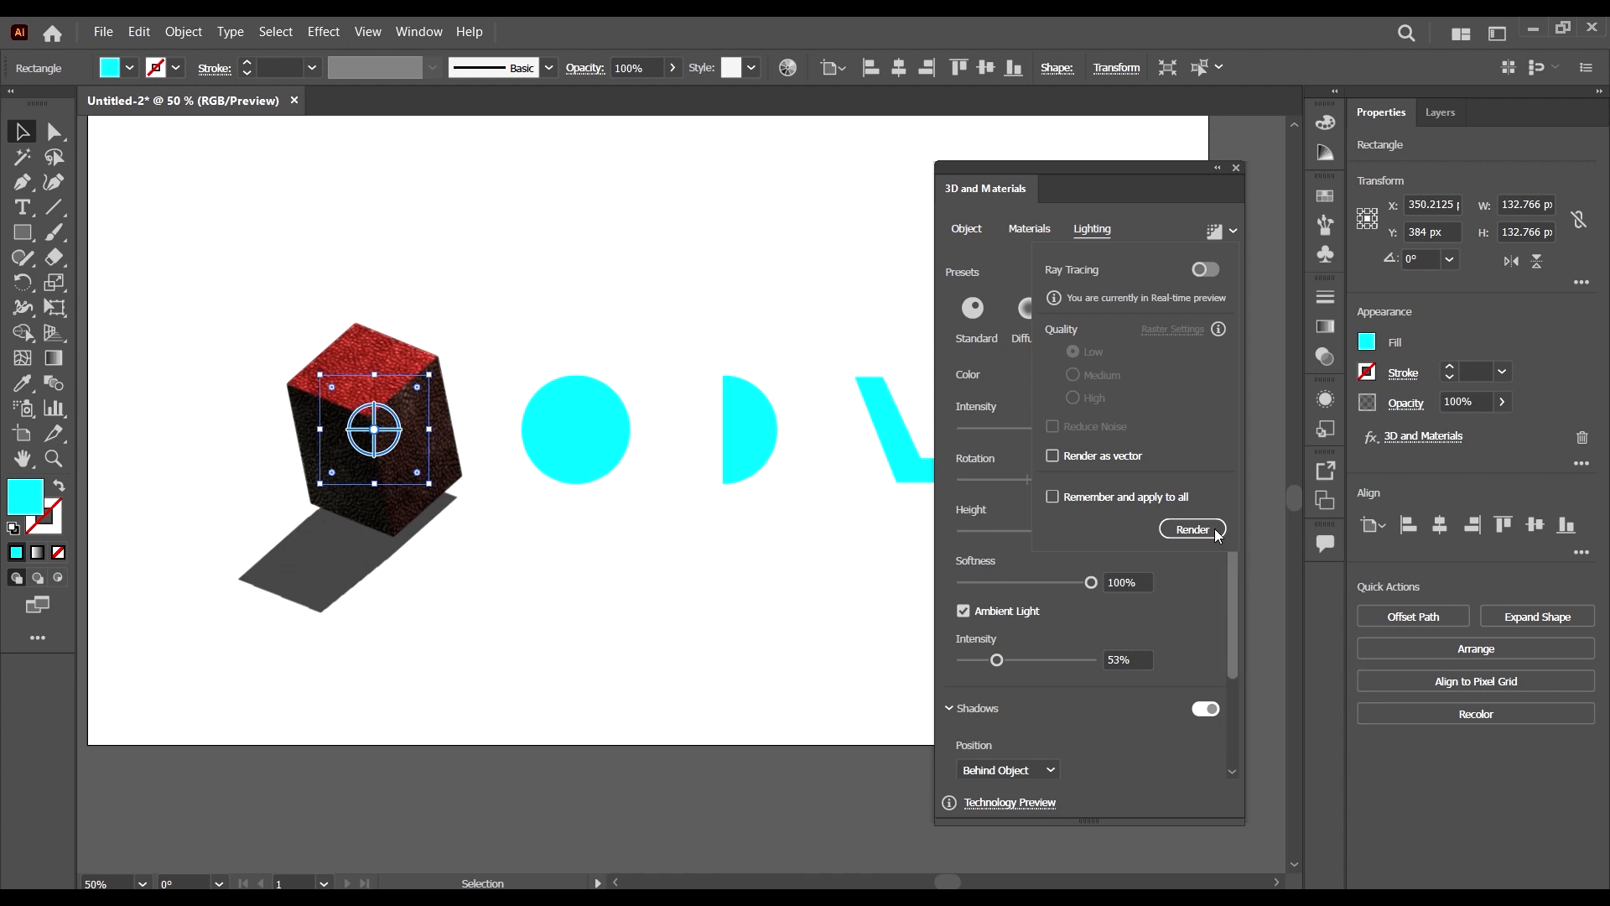
pyautogui.click(1143, 173)
pyautogui.moveTo(1143, 169); pyautogui.dragTo(1150, 188)
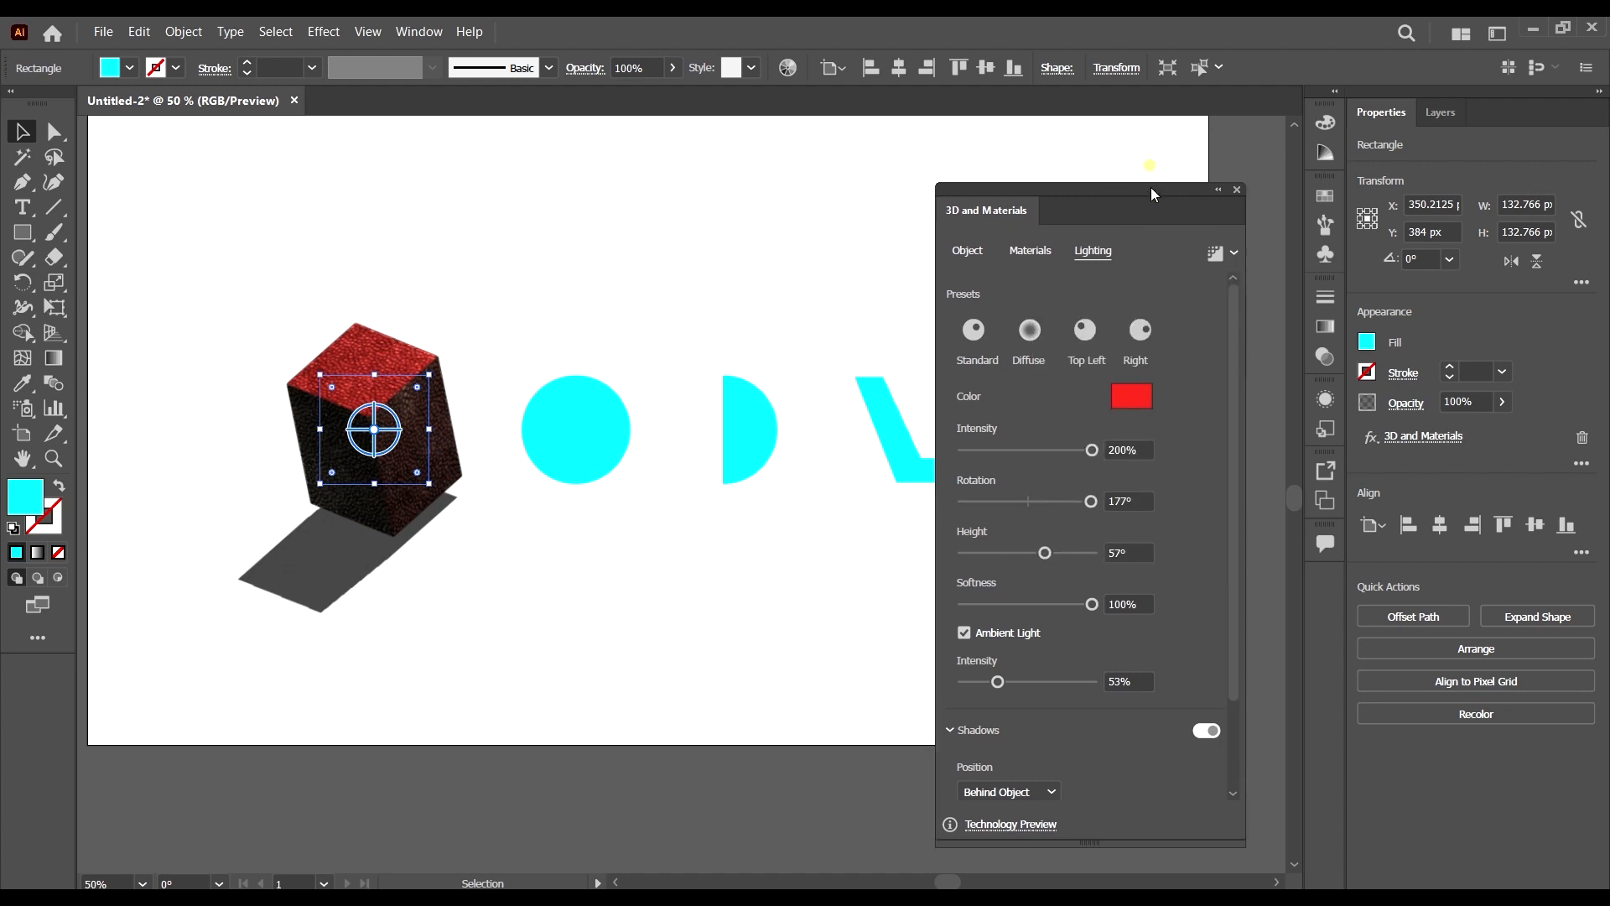
pyautogui.click(1233, 252)
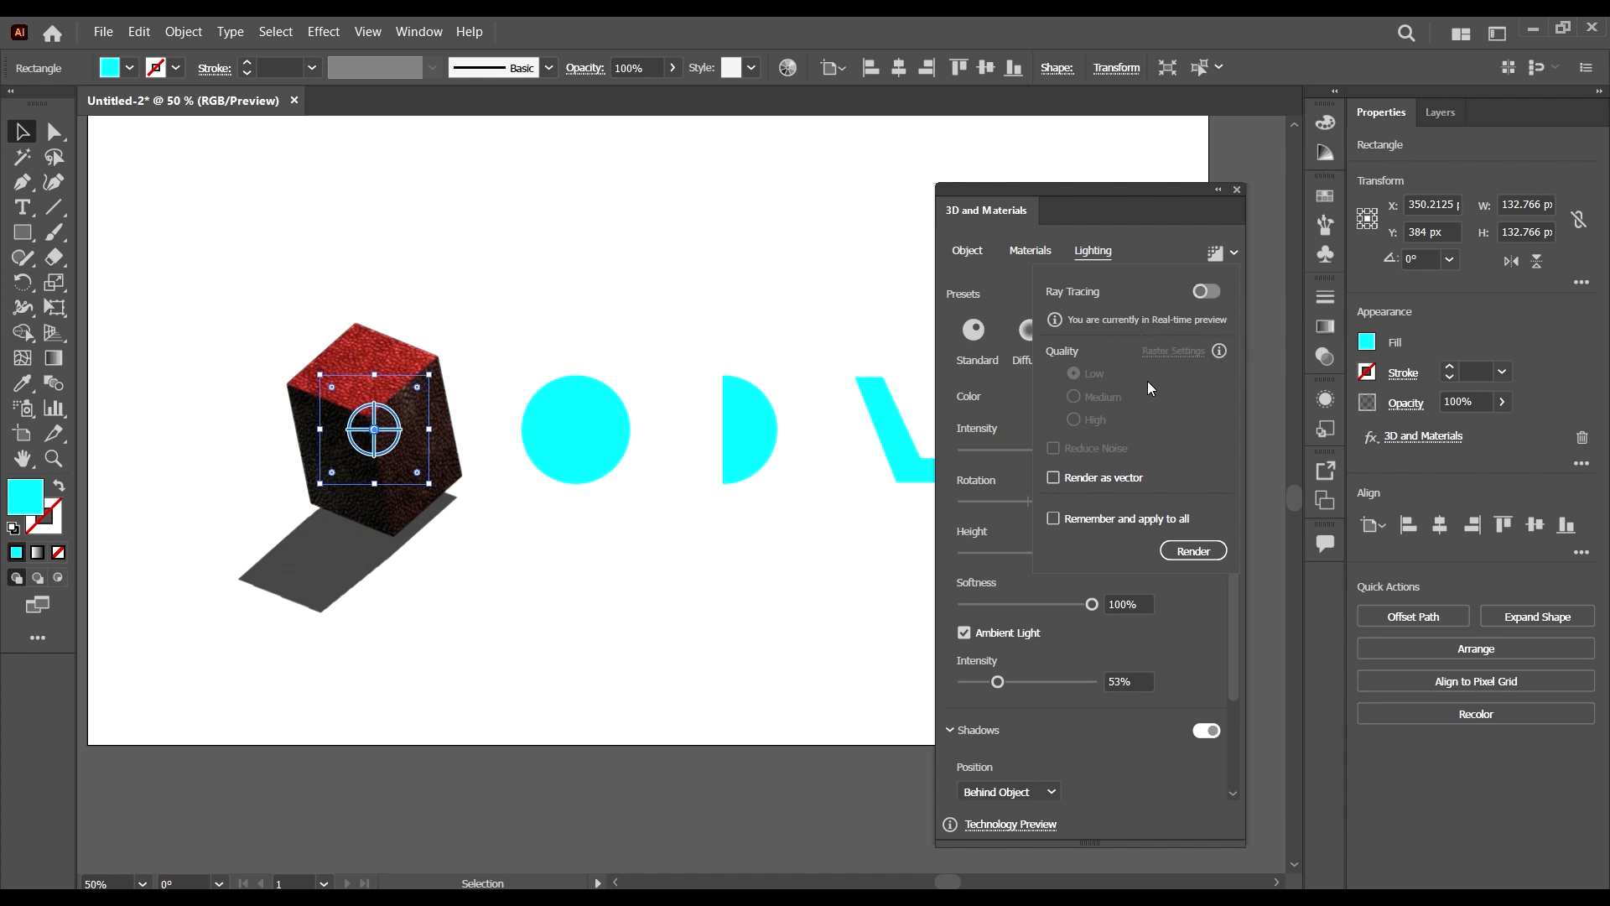
pyautogui.click(1217, 350)
pyautogui.click(1207, 292)
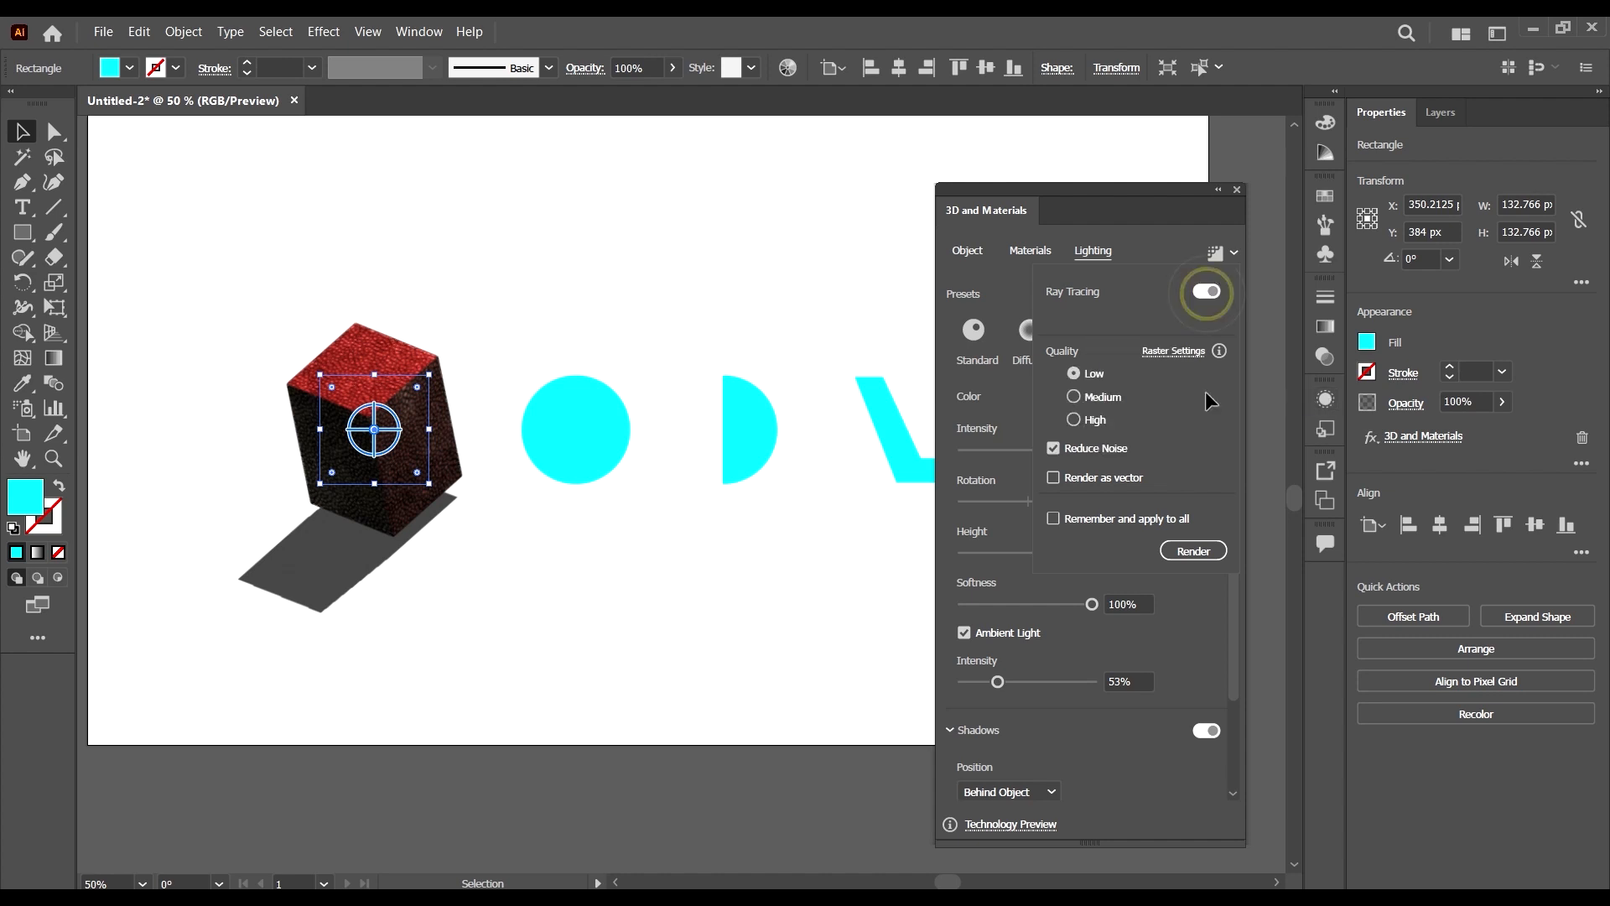
# - Review the resolution options in the document raster effects settings and cancel without changing them
pyautogui.click(1185, 352)
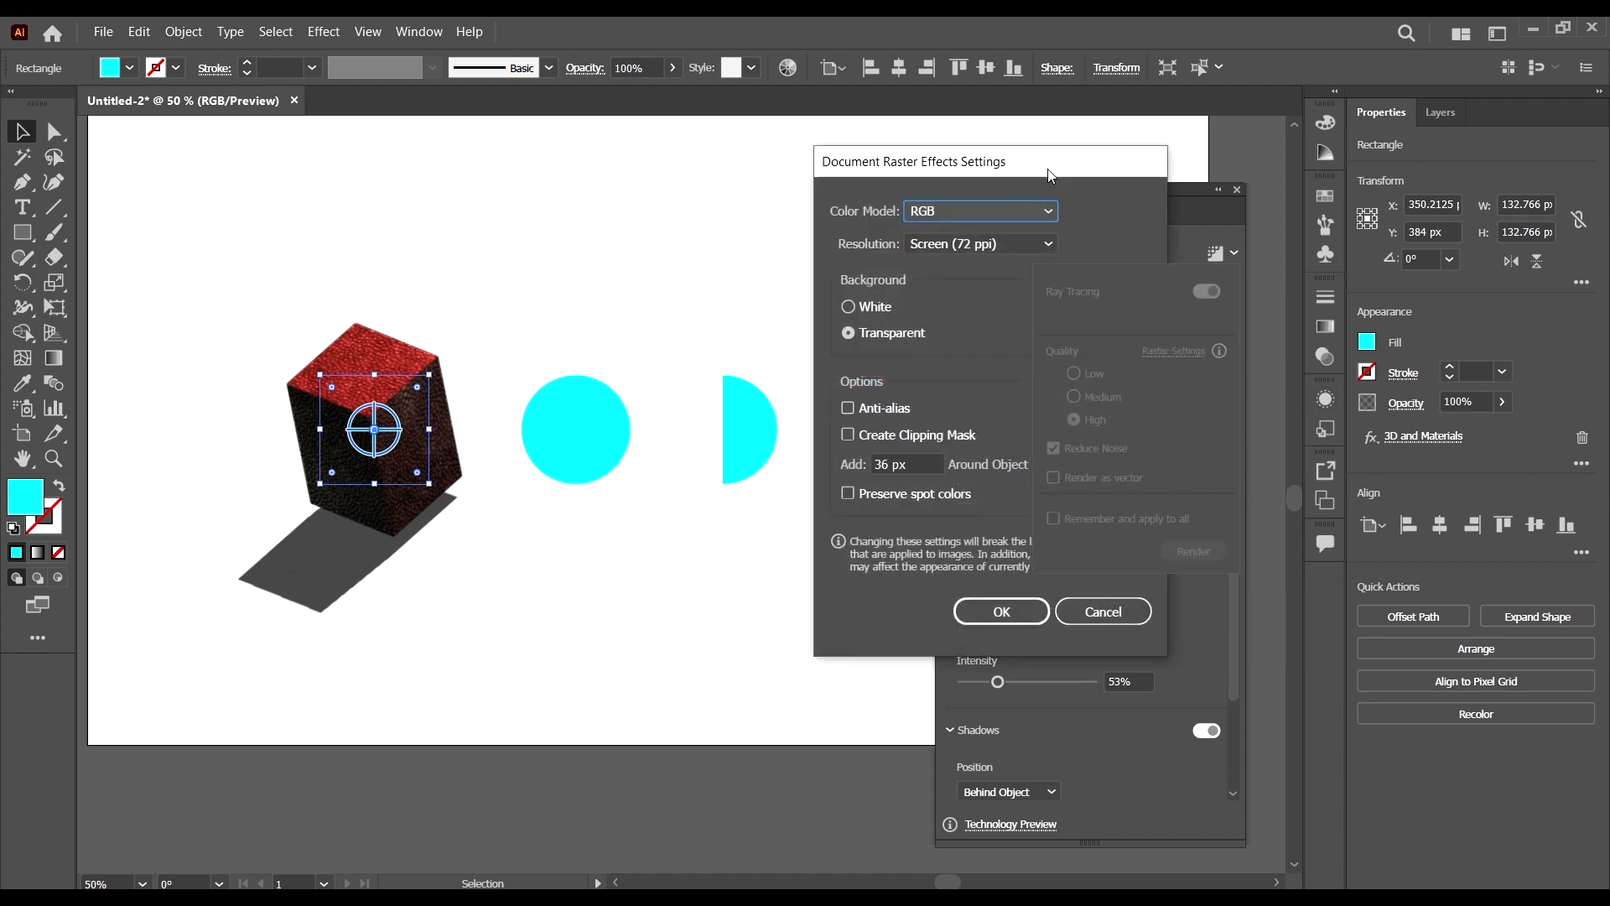
pyautogui.moveTo(1051, 175); pyautogui.dragTo(803, 187)
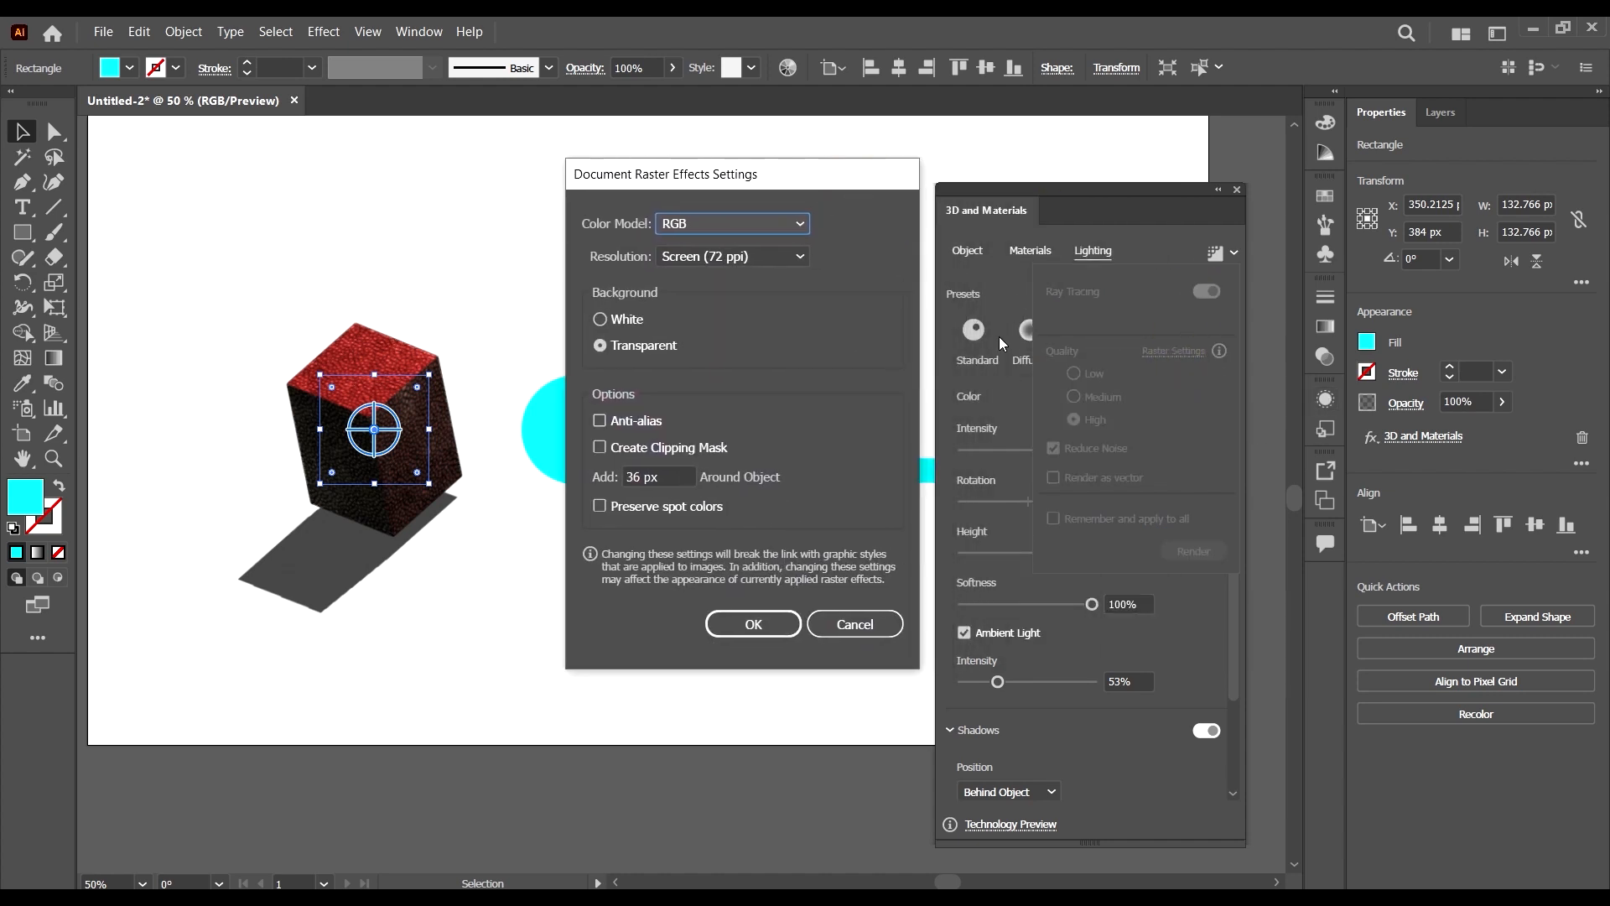
pyautogui.click(690, 251)
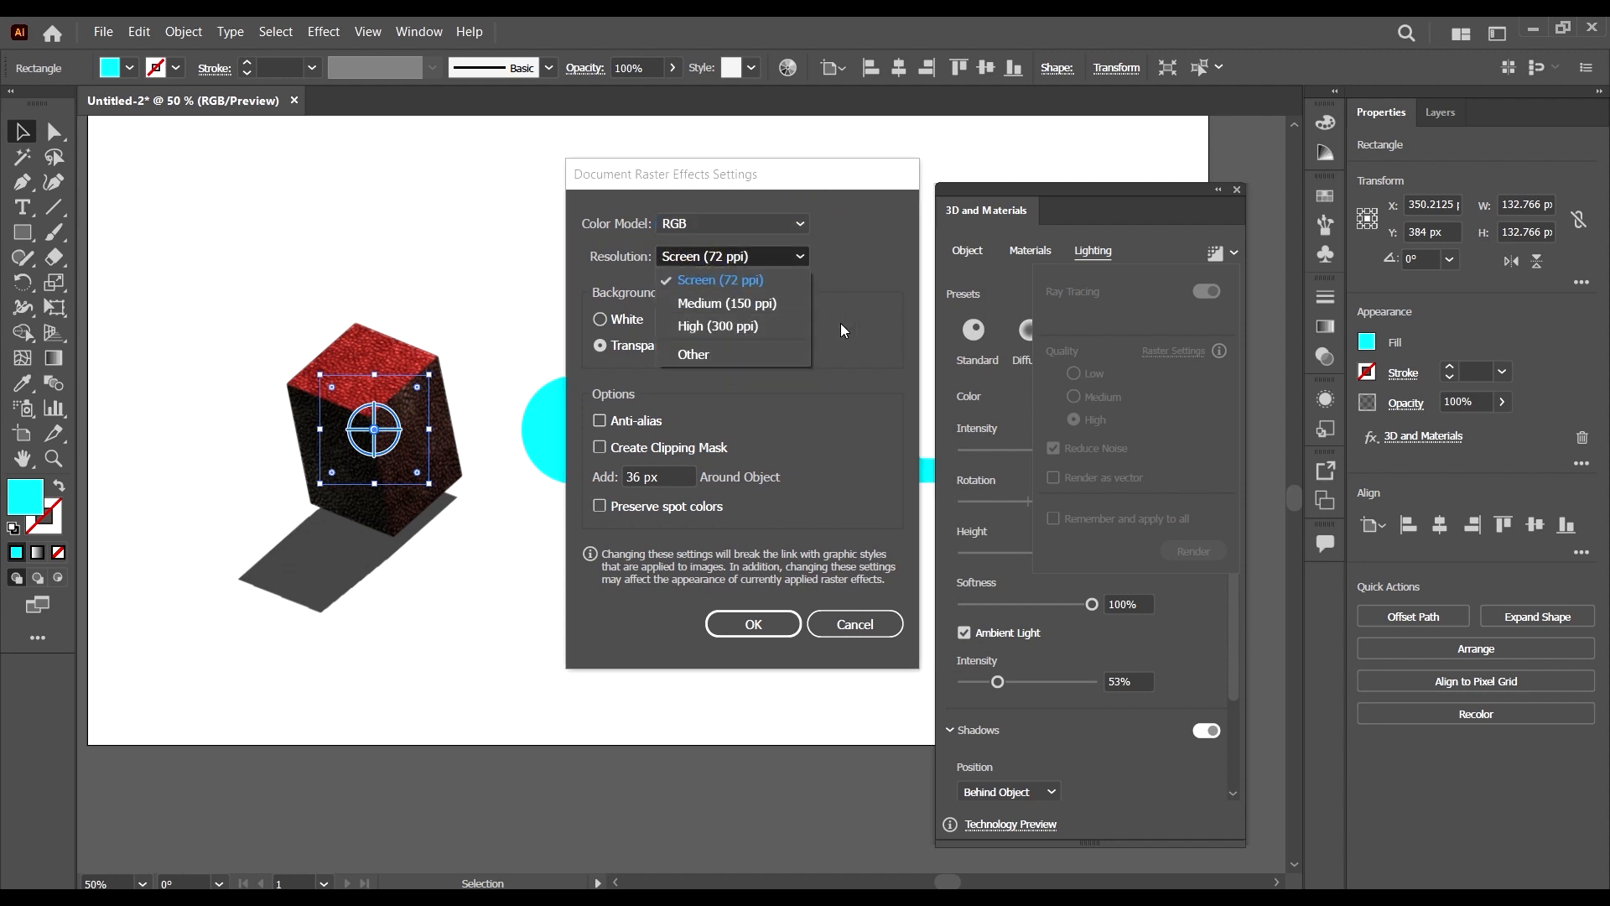
pyautogui.click(881, 424)
pyautogui.click(881, 626)
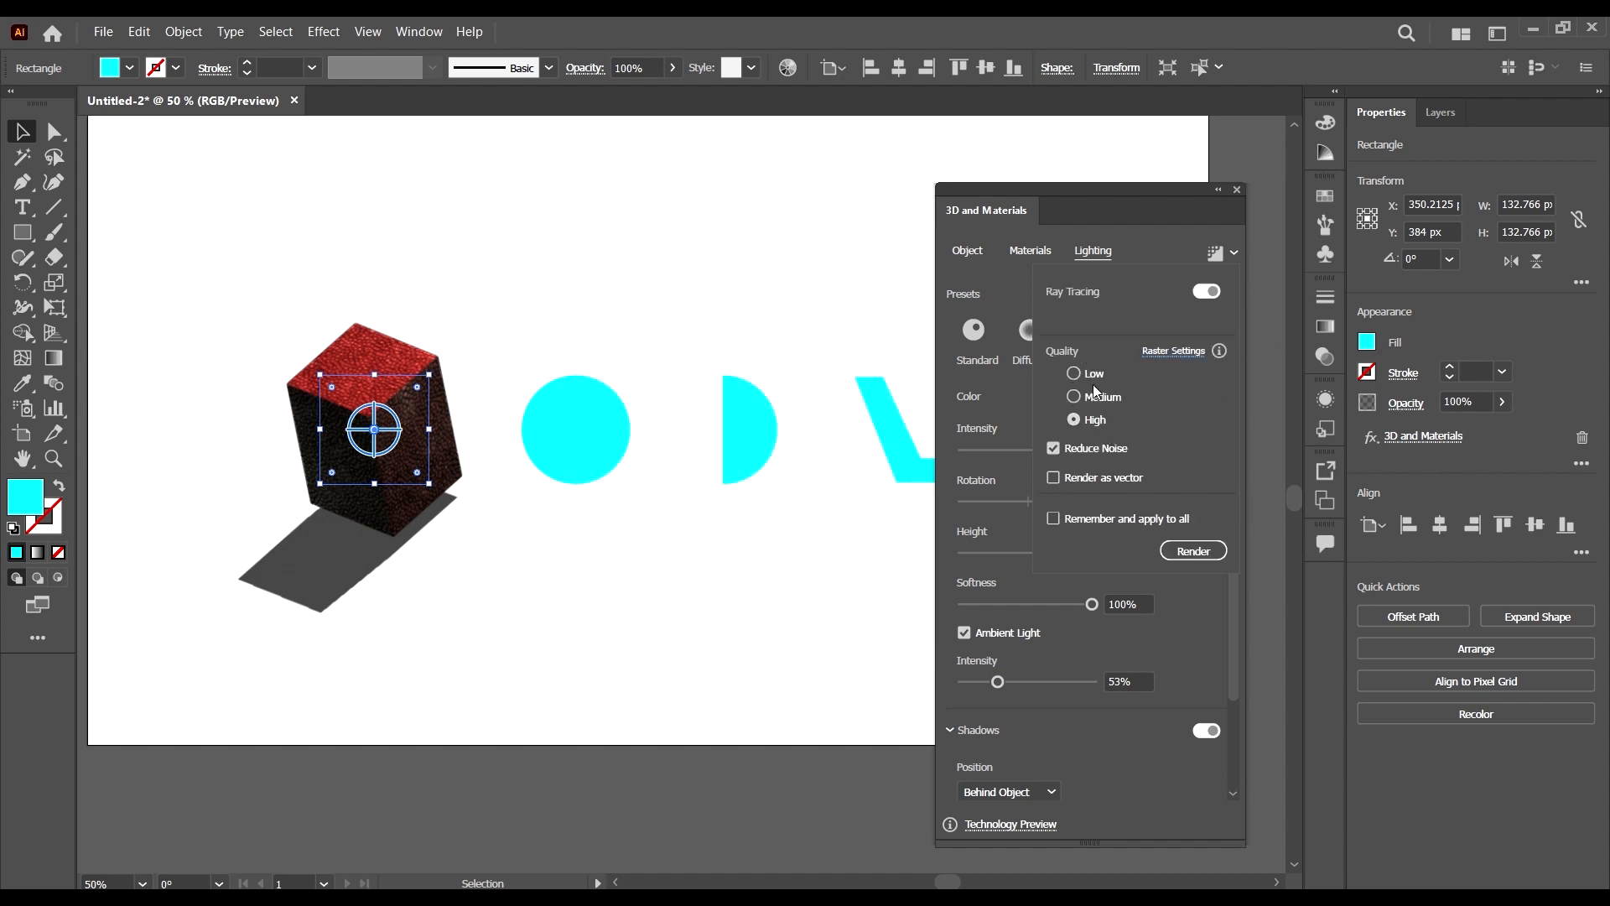
# - Try the Low, Medium and High ray tracing quality options and choose Medium
pyautogui.click(1087, 375)
pyautogui.click(1090, 397)
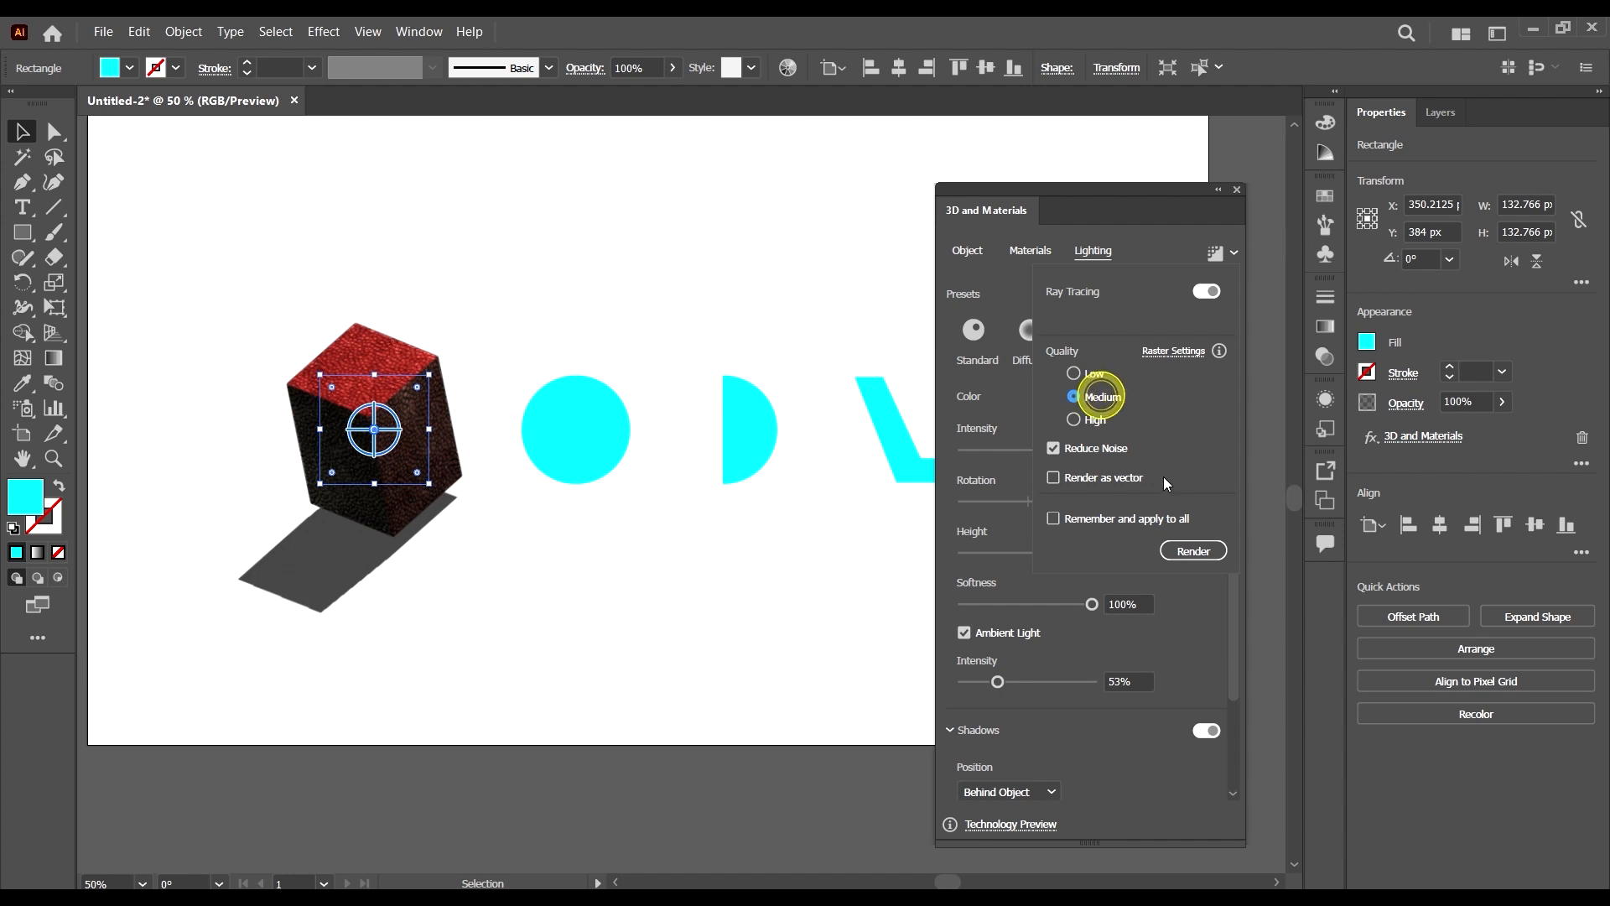
pyautogui.click(1107, 419)
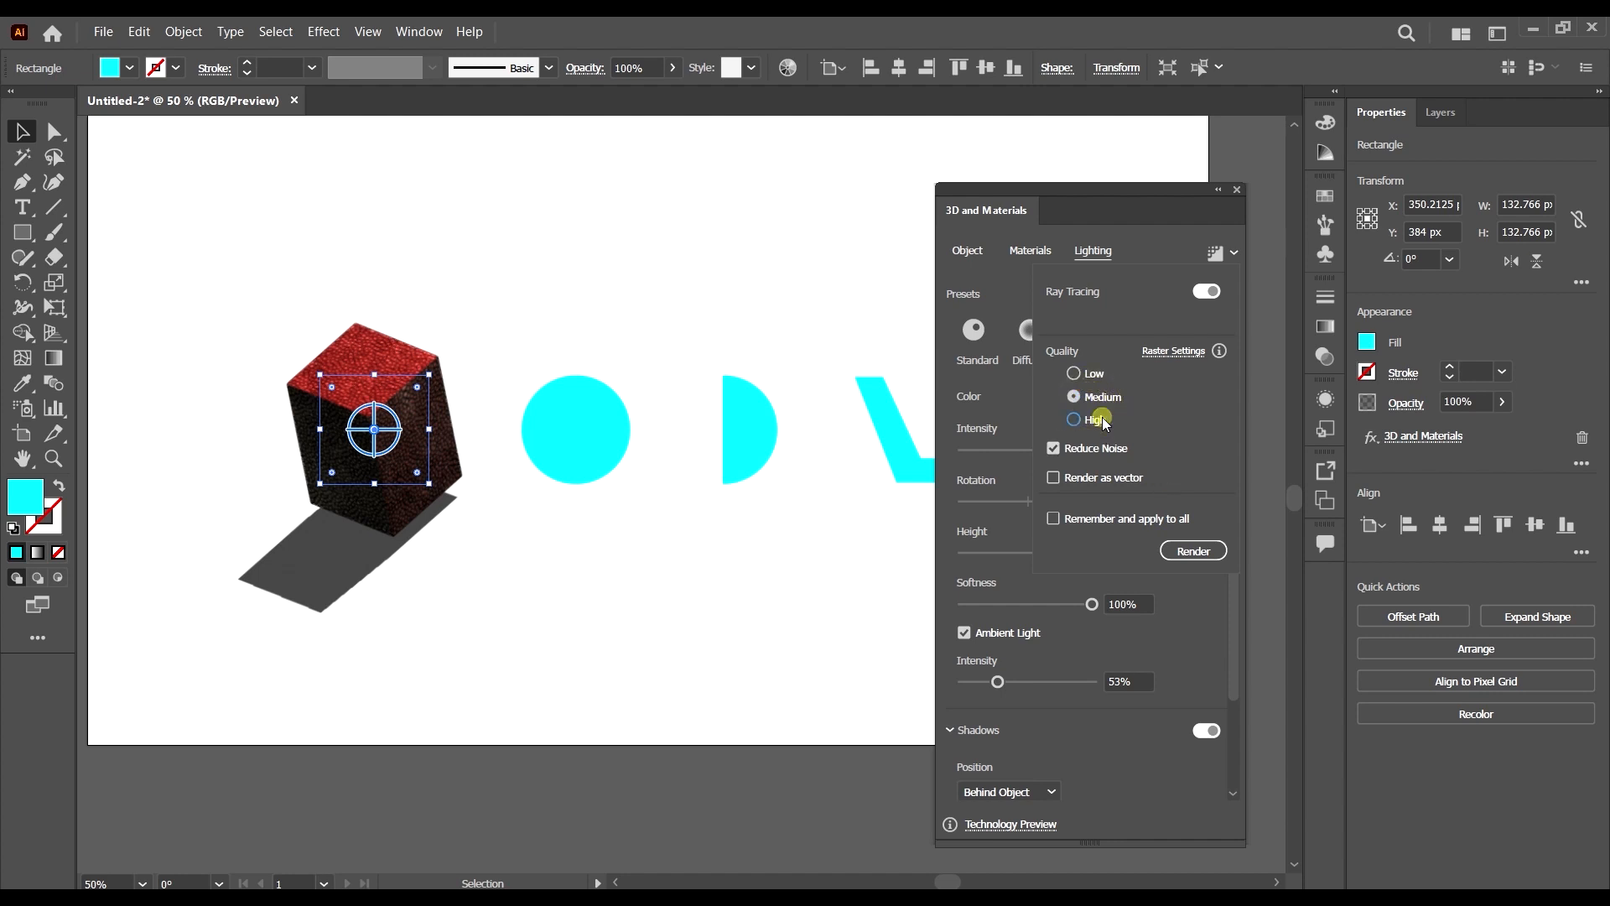
pyautogui.click(1085, 373)
pyautogui.click(1099, 399)
# - Reposition the 3D and Materials panel, review the render options again and close them
pyautogui.click(1130, 192)
pyautogui.moveTo(1097, 222); pyautogui.dragTo(1062, 186)
pyautogui.scroll(1, 748, 385)
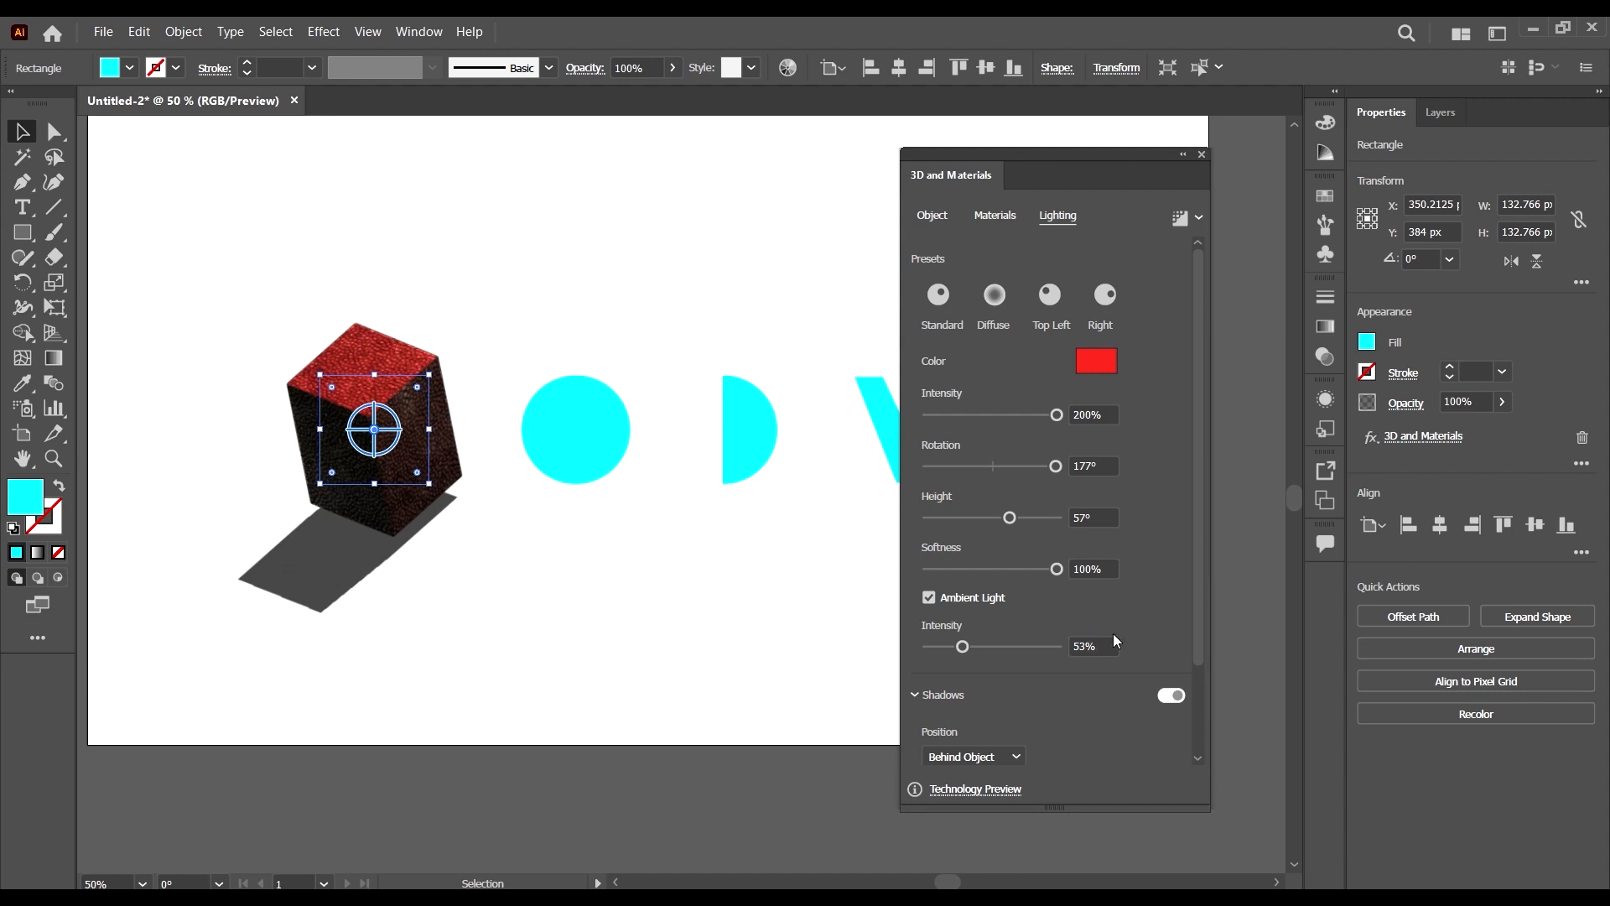
pyautogui.click(1200, 220)
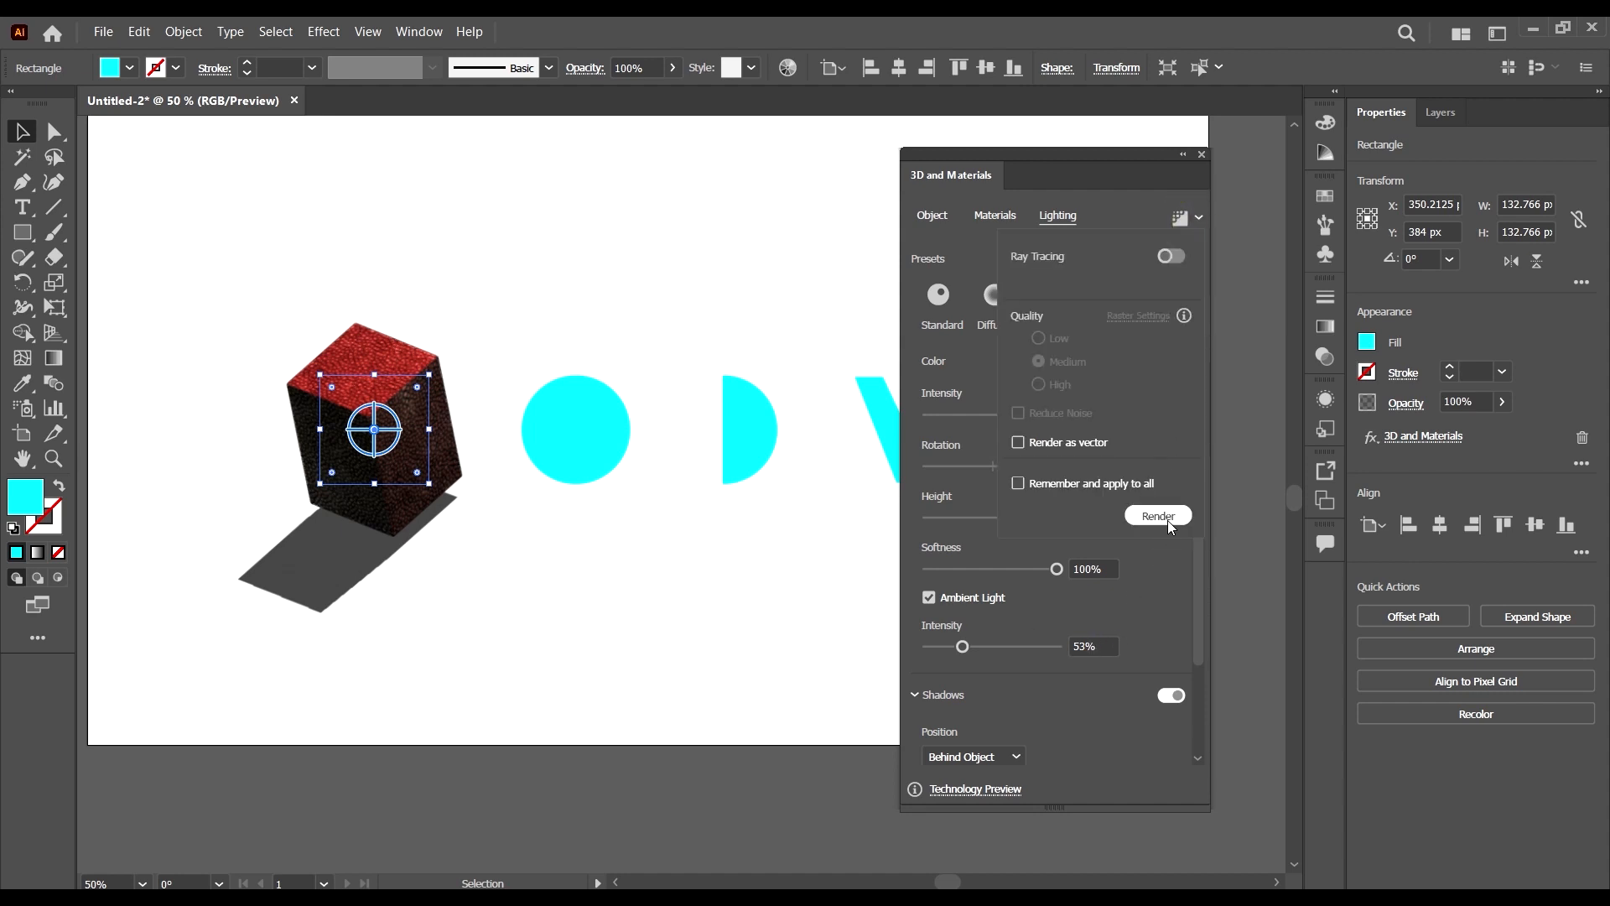
pyautogui.click(1168, 610)
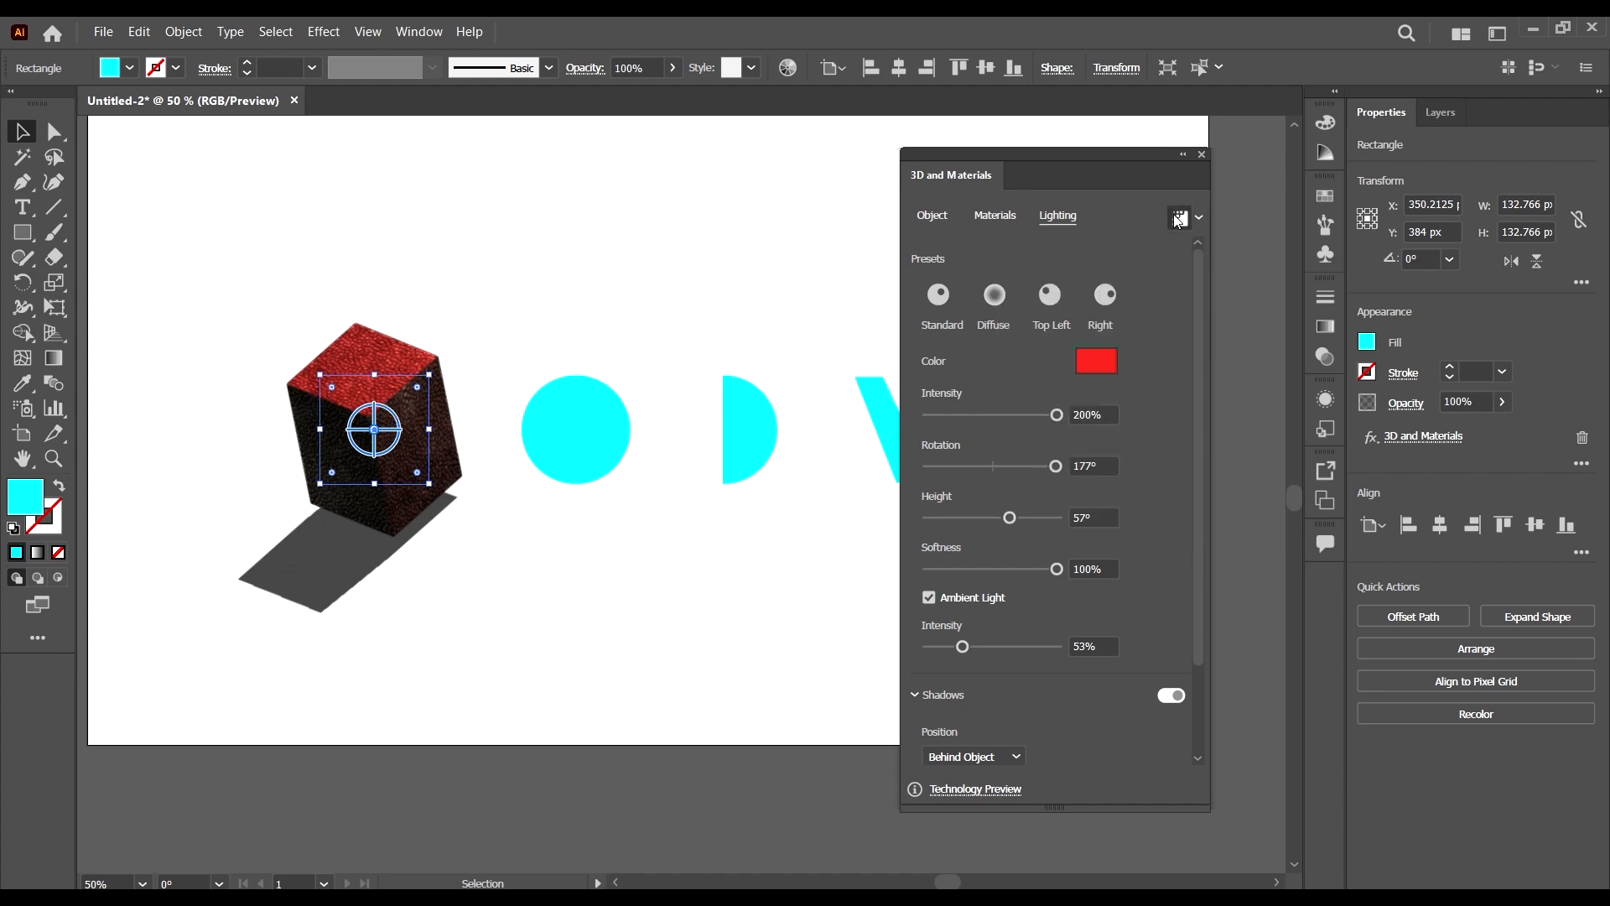
# - Reposition the 3D and Materials panel and render the leather cube with ray tracing turned on
pyautogui.click(1200, 219)
pyautogui.click(1161, 515)
pyautogui.moveTo(1128, 179); pyautogui.dragTo(1076, 185)
pyautogui.click(1146, 224)
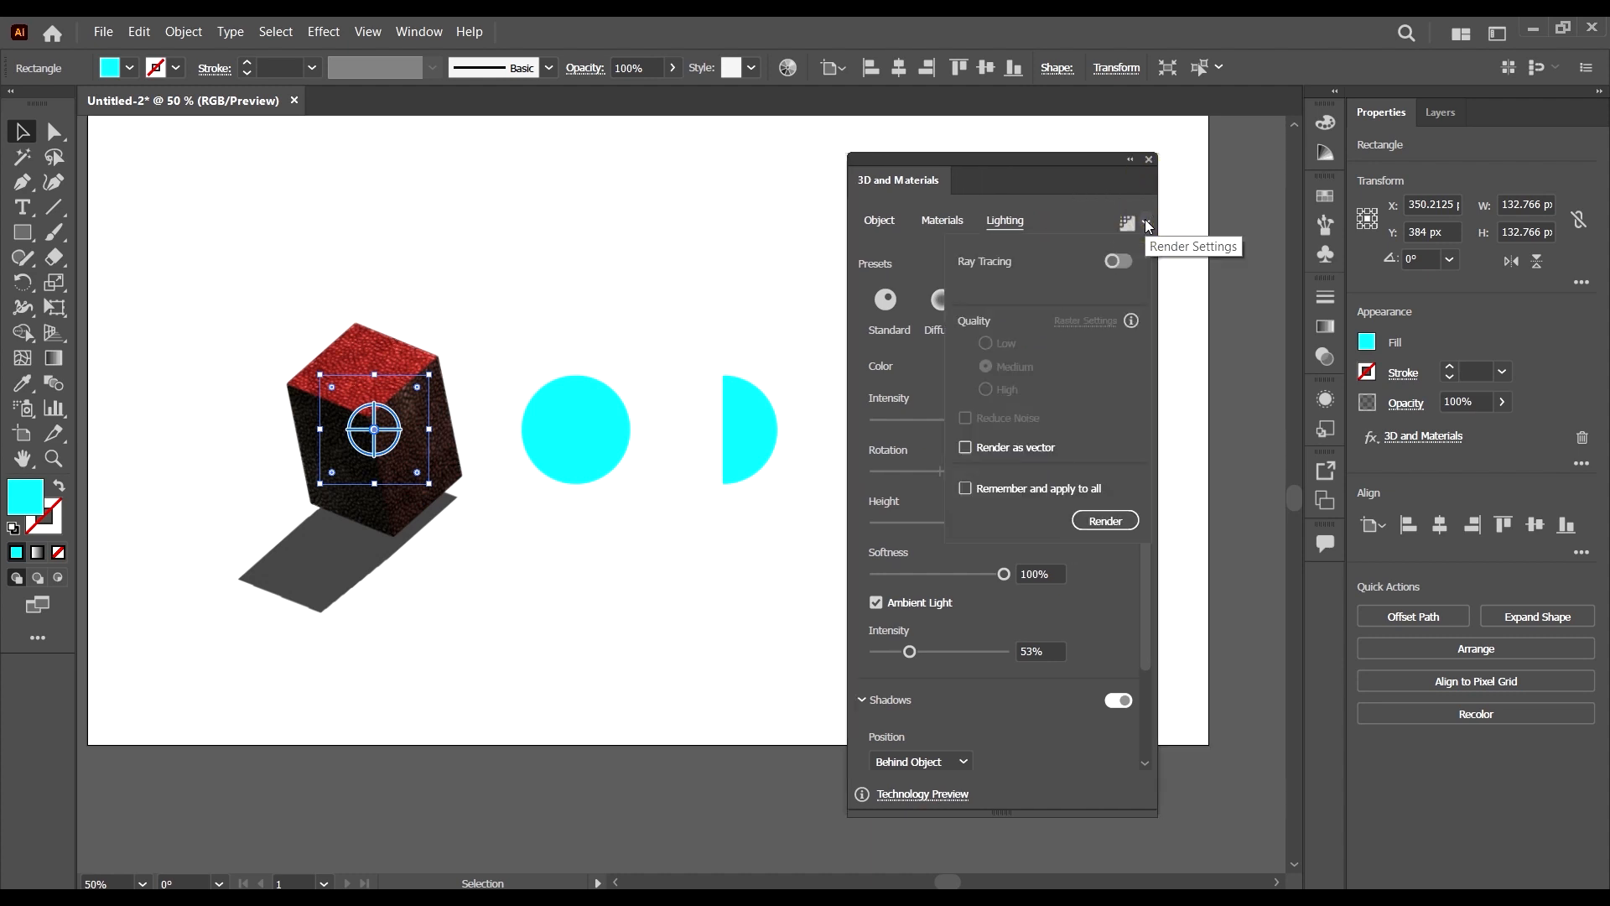
pyautogui.click(1146, 223)
pyautogui.click(1127, 223)
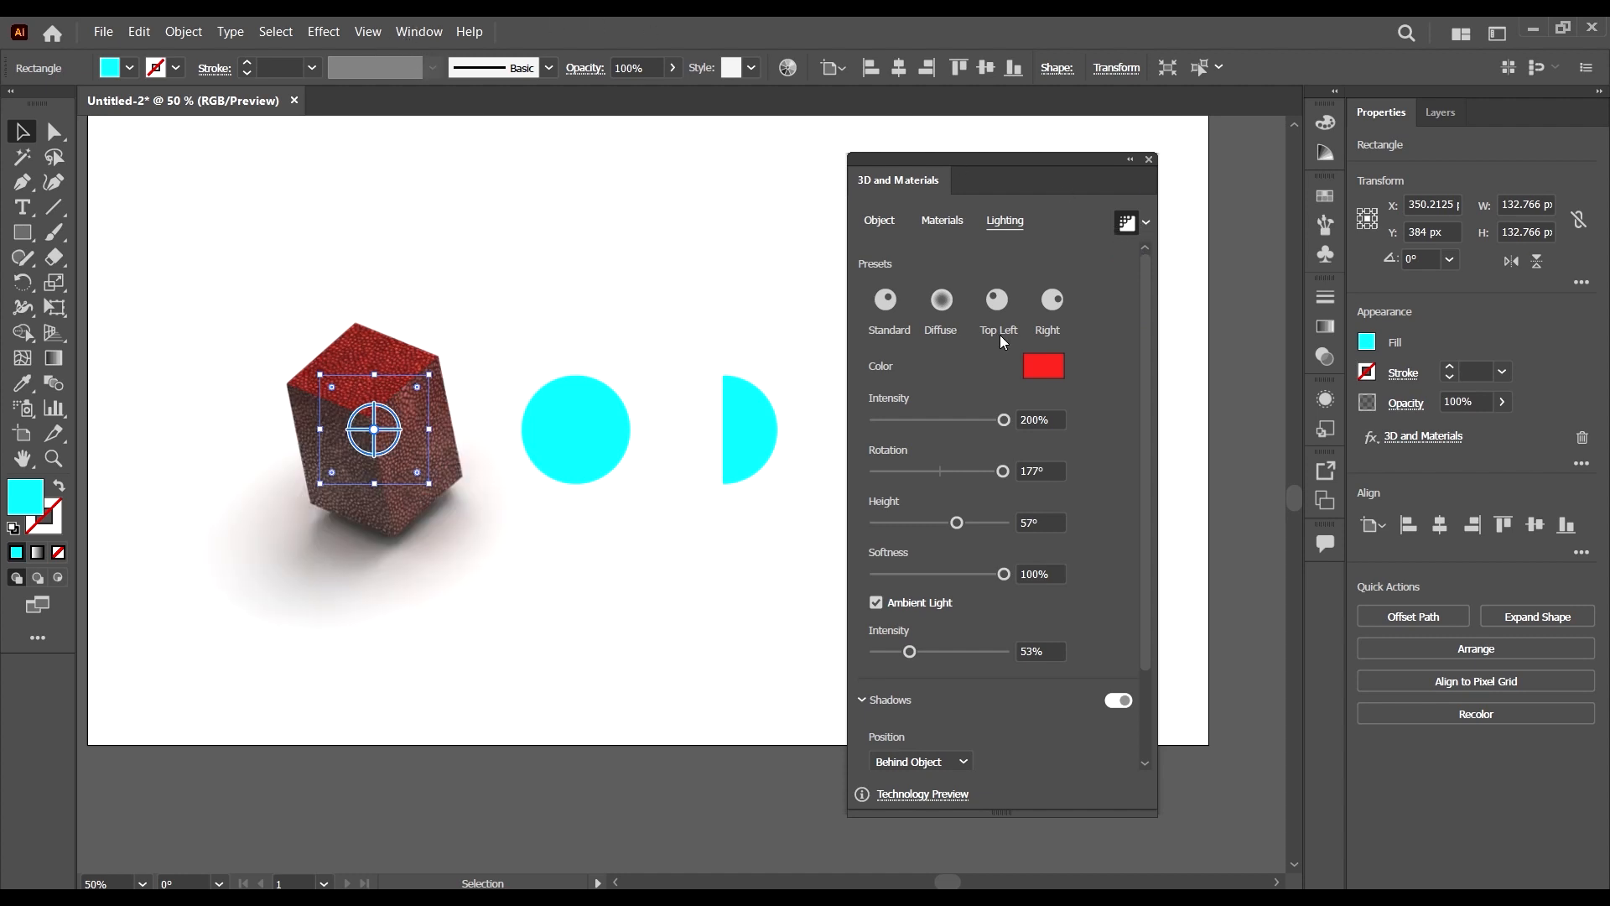
# - Deselect the cube and examine its ray-traced leather surface and soft shadow at several zoom levels
pyautogui.scroll(1, 451, 513)
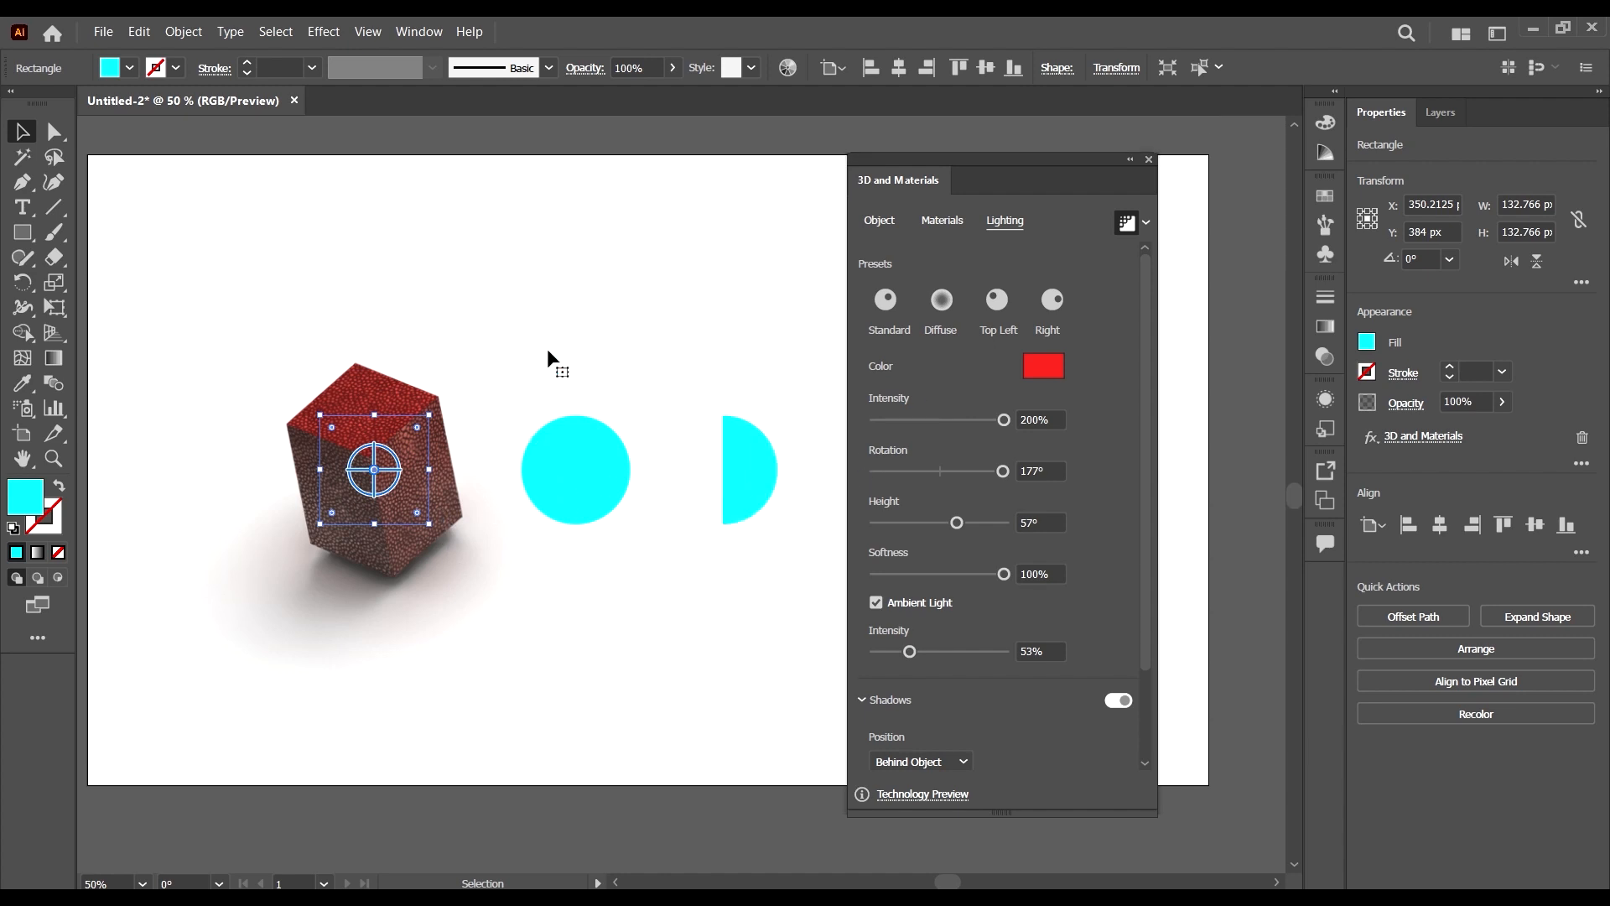
pyautogui.scroll(-1, 469, 537)
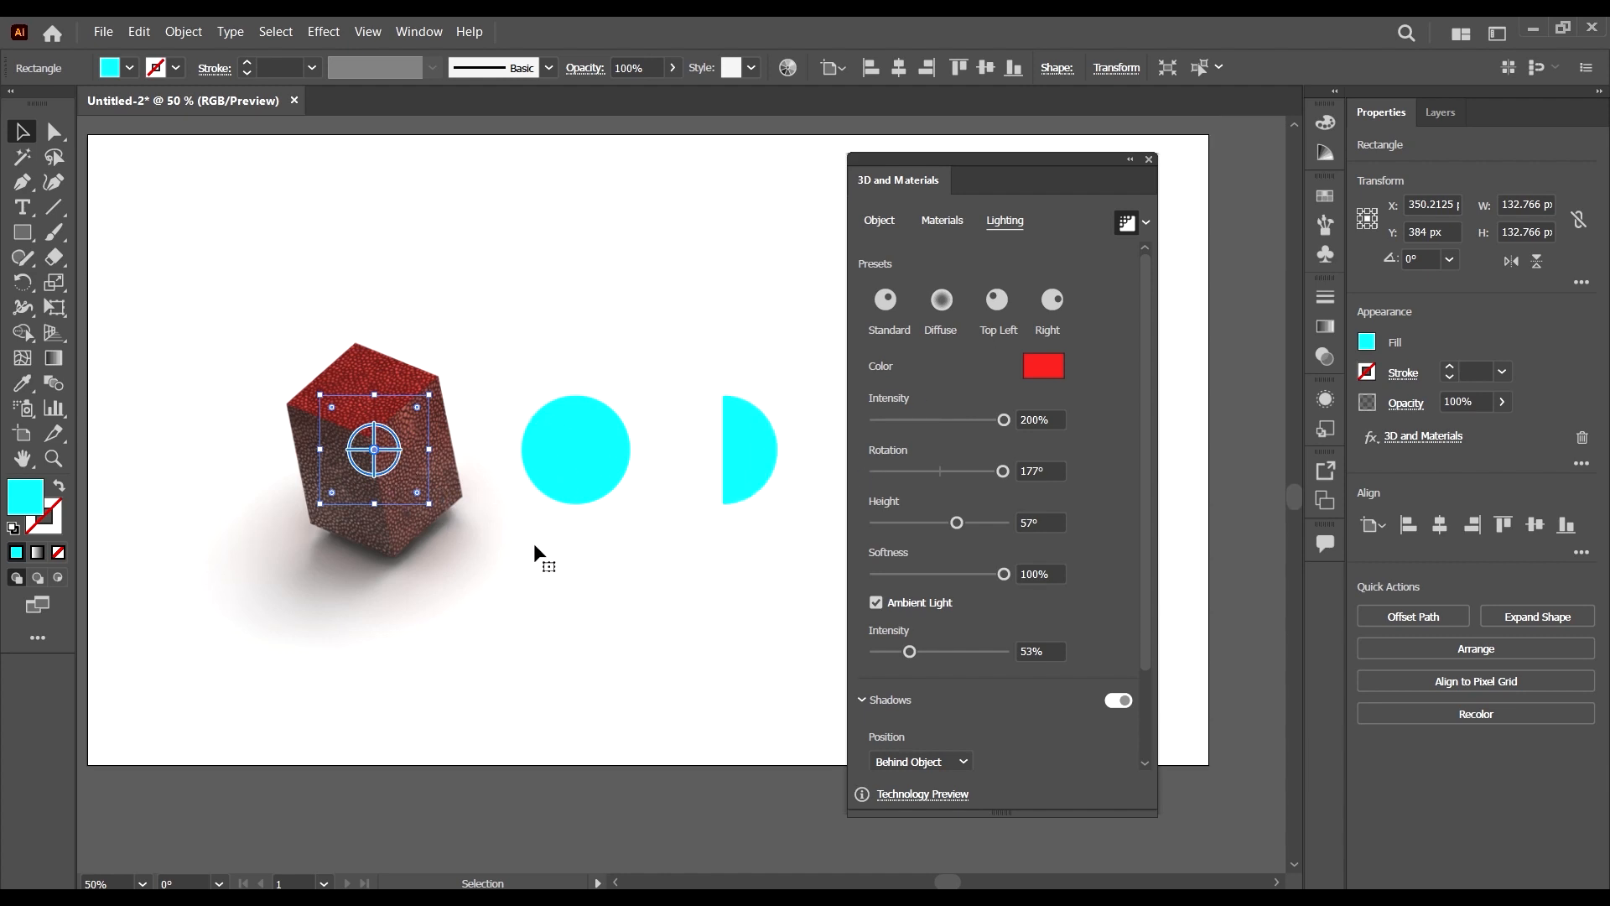
pyautogui.click(631, 637)
pyautogui.hscroll(-2, 254, 471)
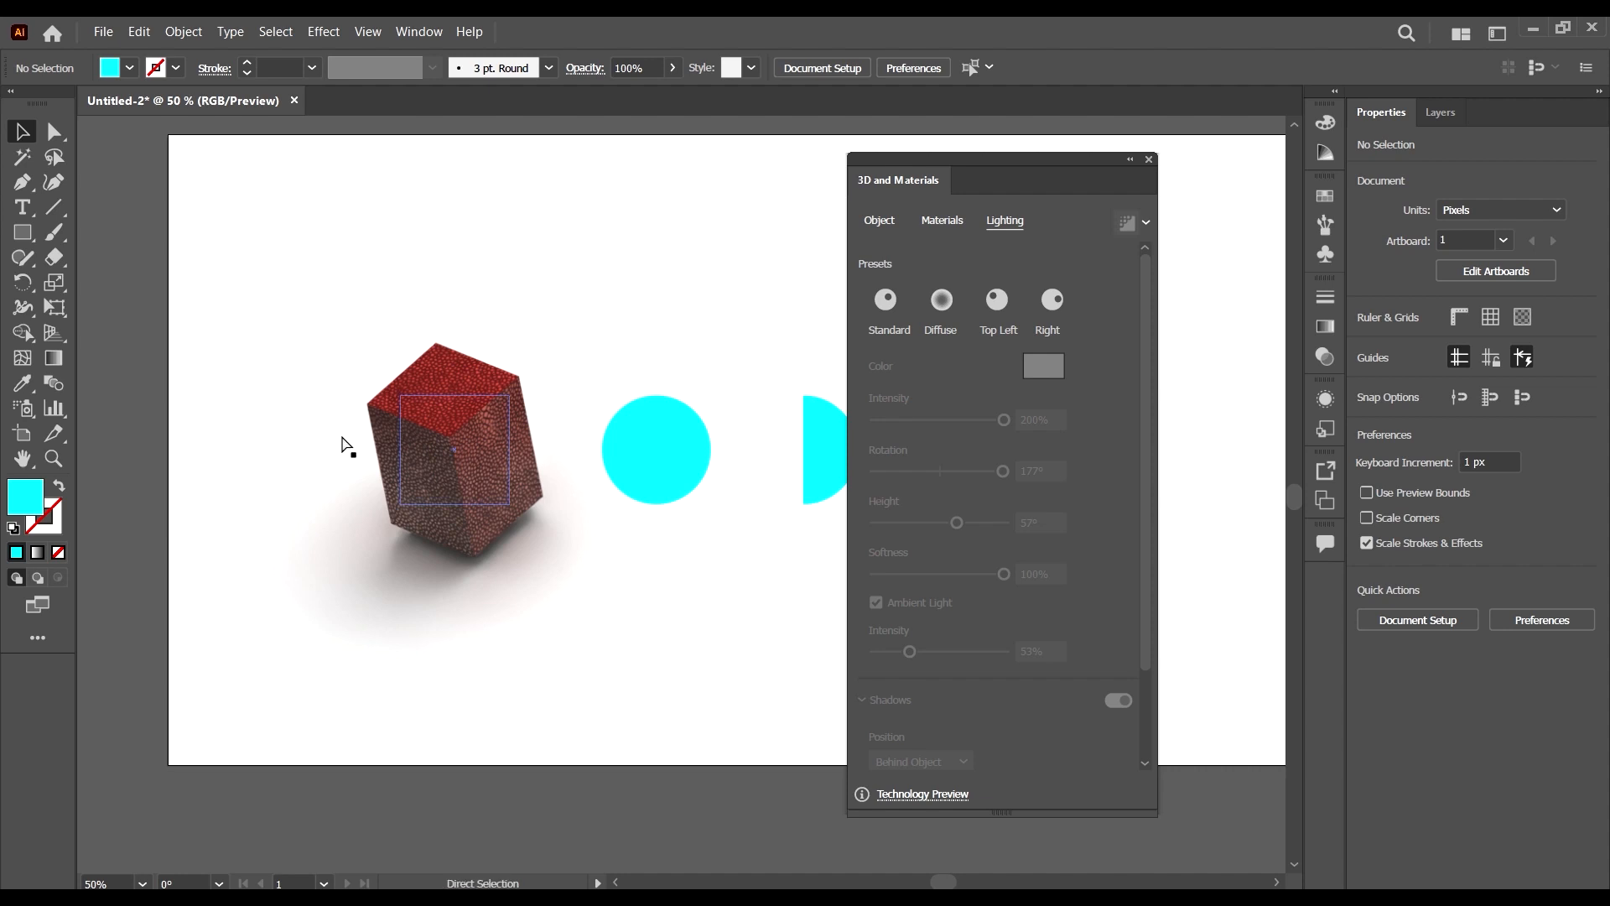
pyautogui.scroll(3, 453, 469)
pyautogui.scroll(-2, 539, 467)
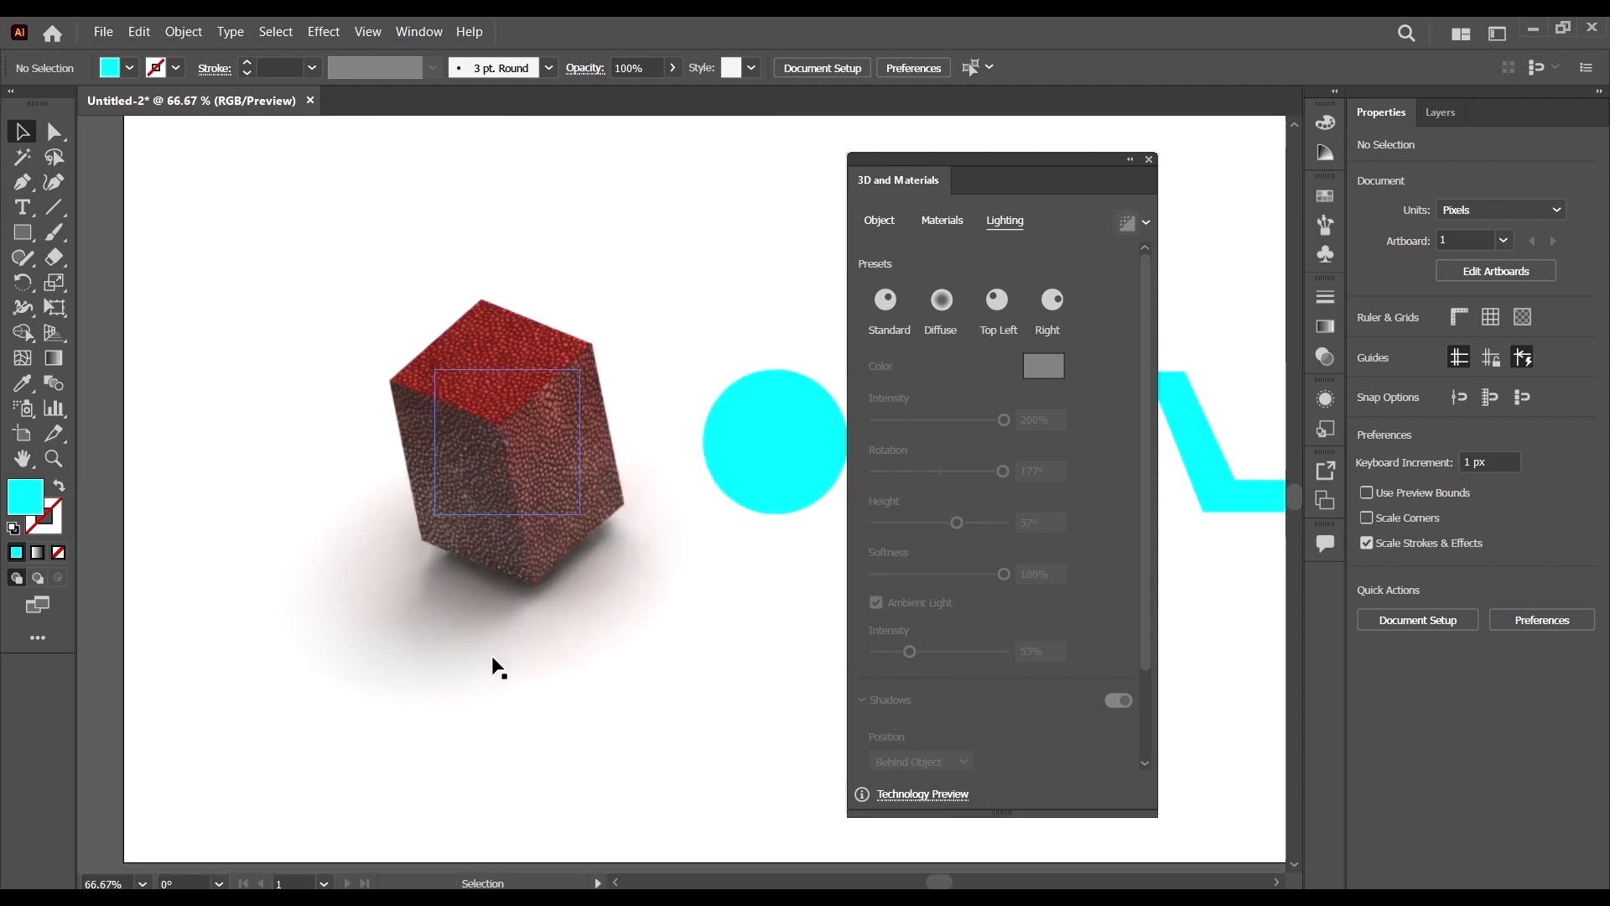
pyautogui.hscroll(2, 539, 582)
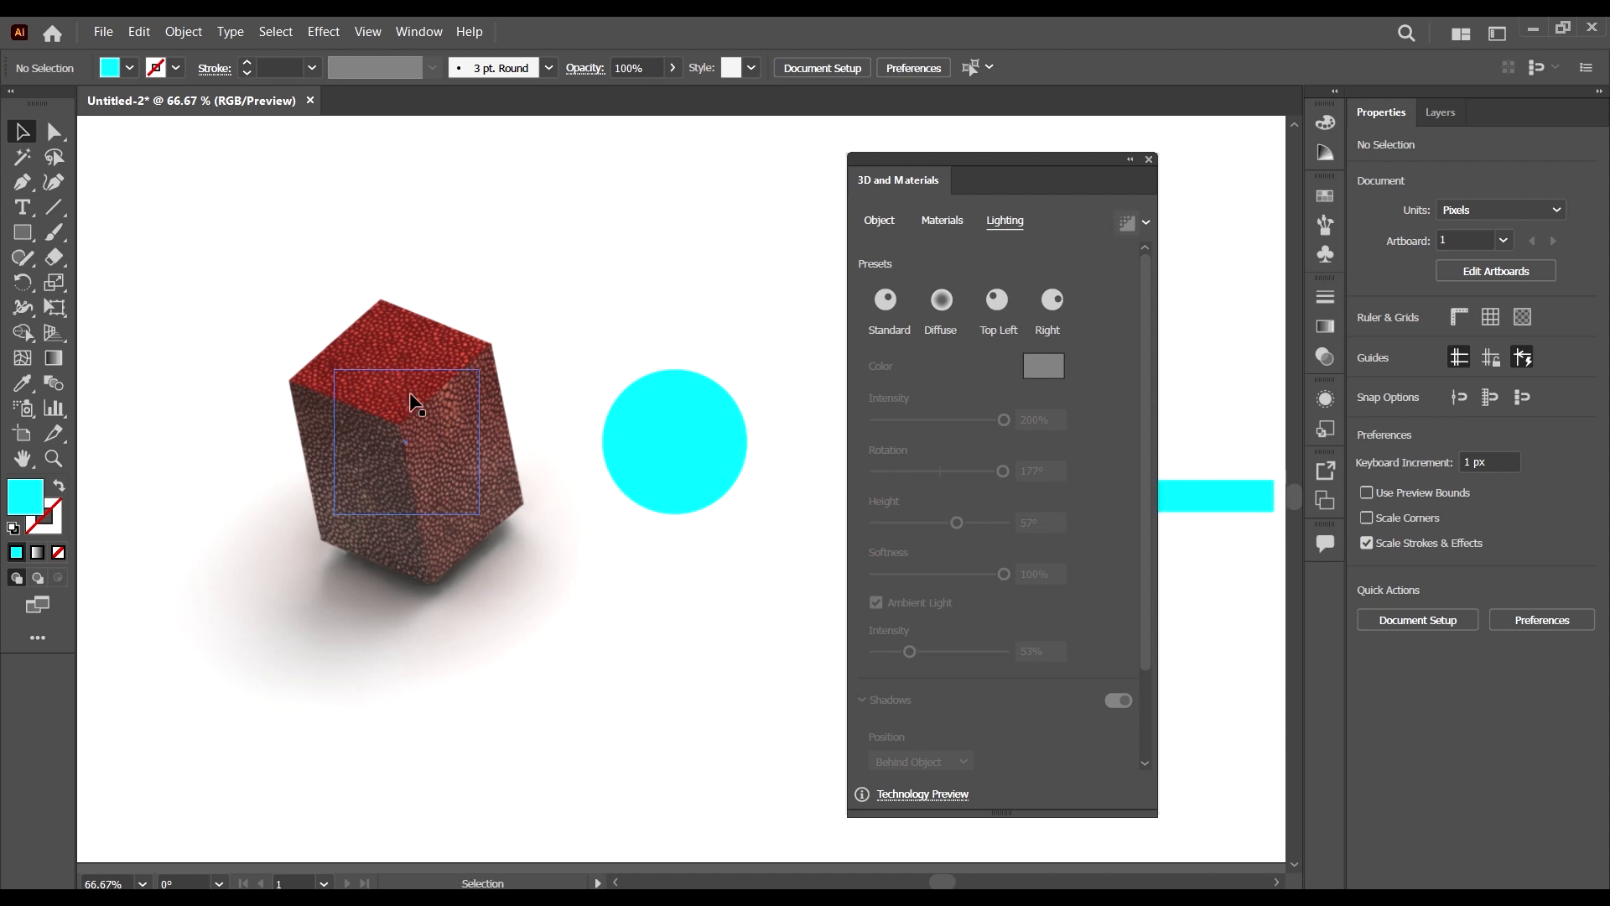
pyautogui.scroll(-2, 411, 404)
pyautogui.hscroll(-1, 375, 457)
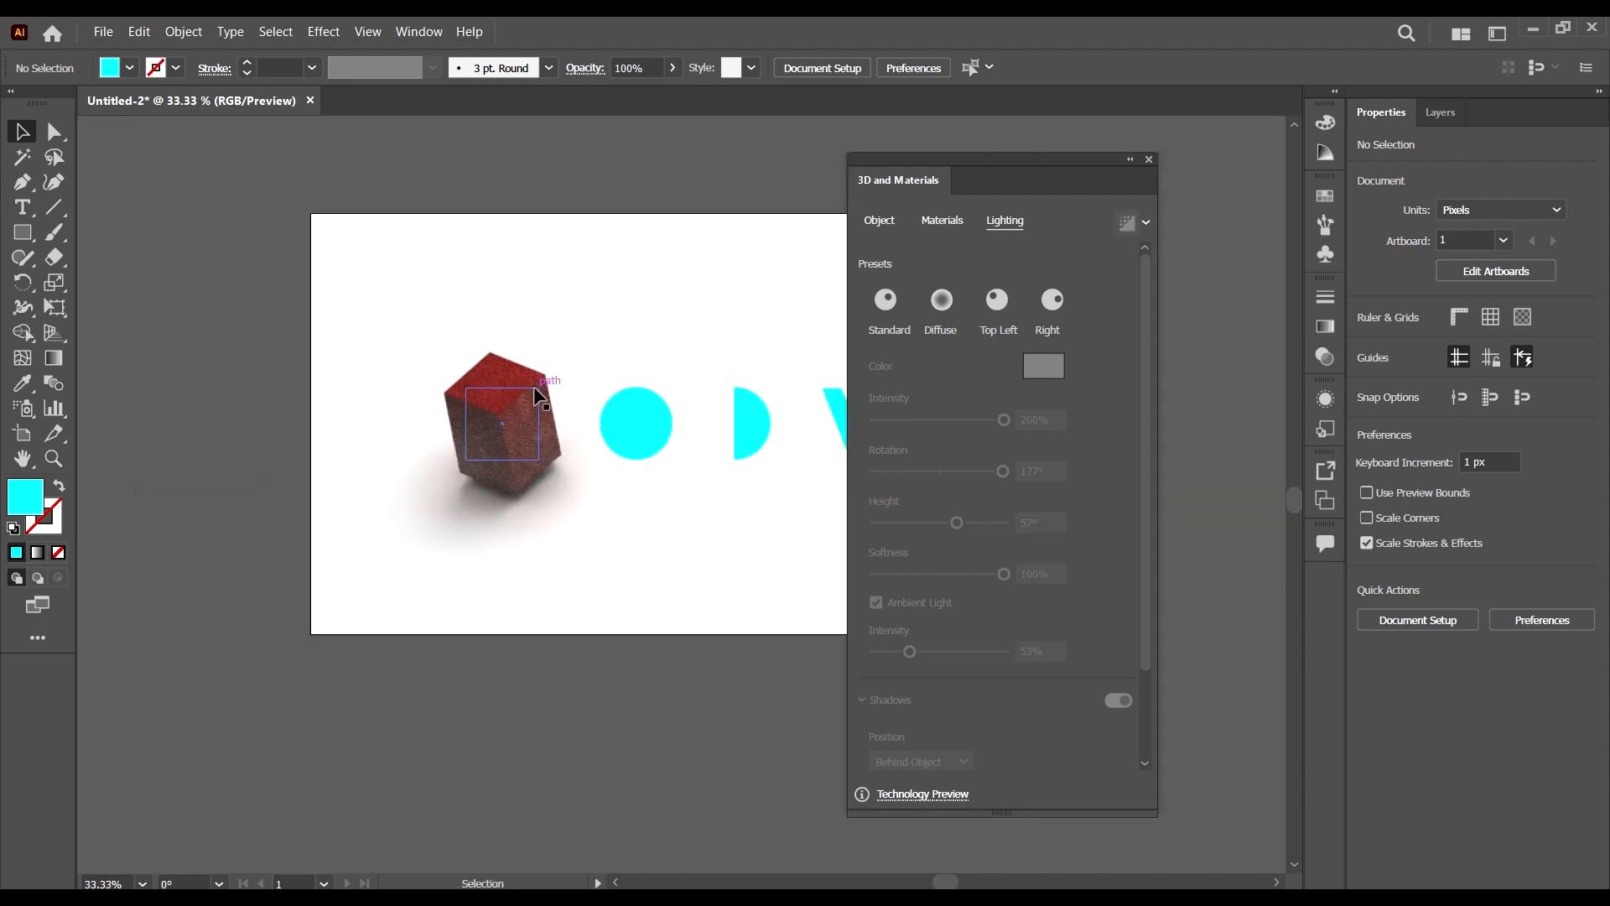
pyautogui.hscroll(2, 537, 419)
pyautogui.scroll(2, 490, 424)
pyautogui.hscroll(1, 495, 428)
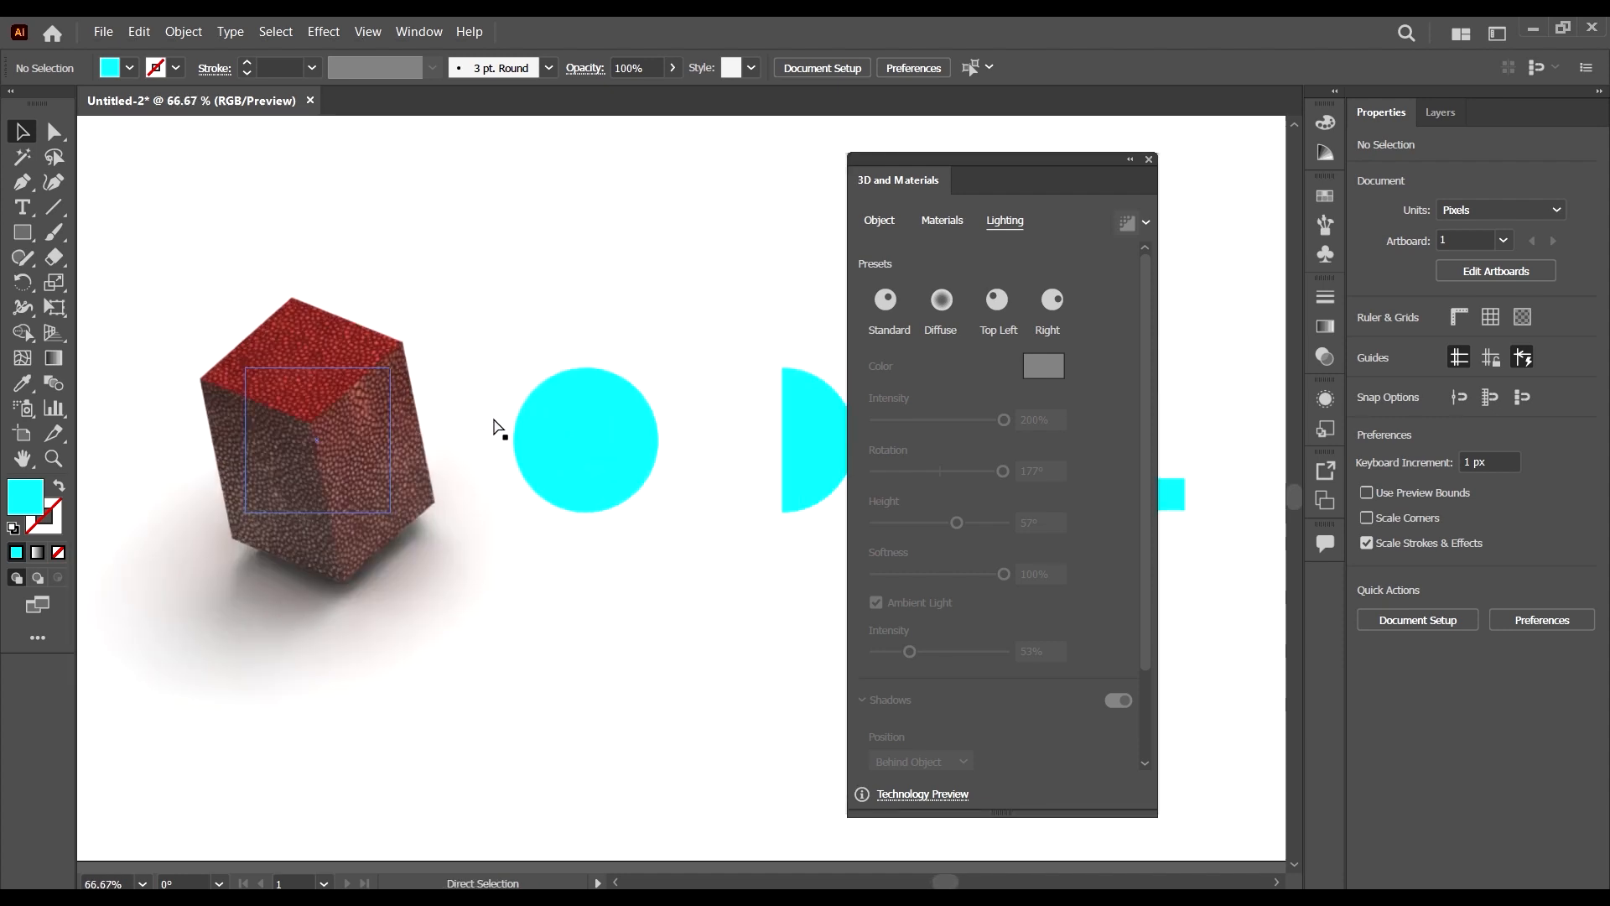
pyautogui.hscroll(-2, 494, 428)
pyautogui.scroll(-2, 616, 465)
pyautogui.scroll(2, 604, 485)
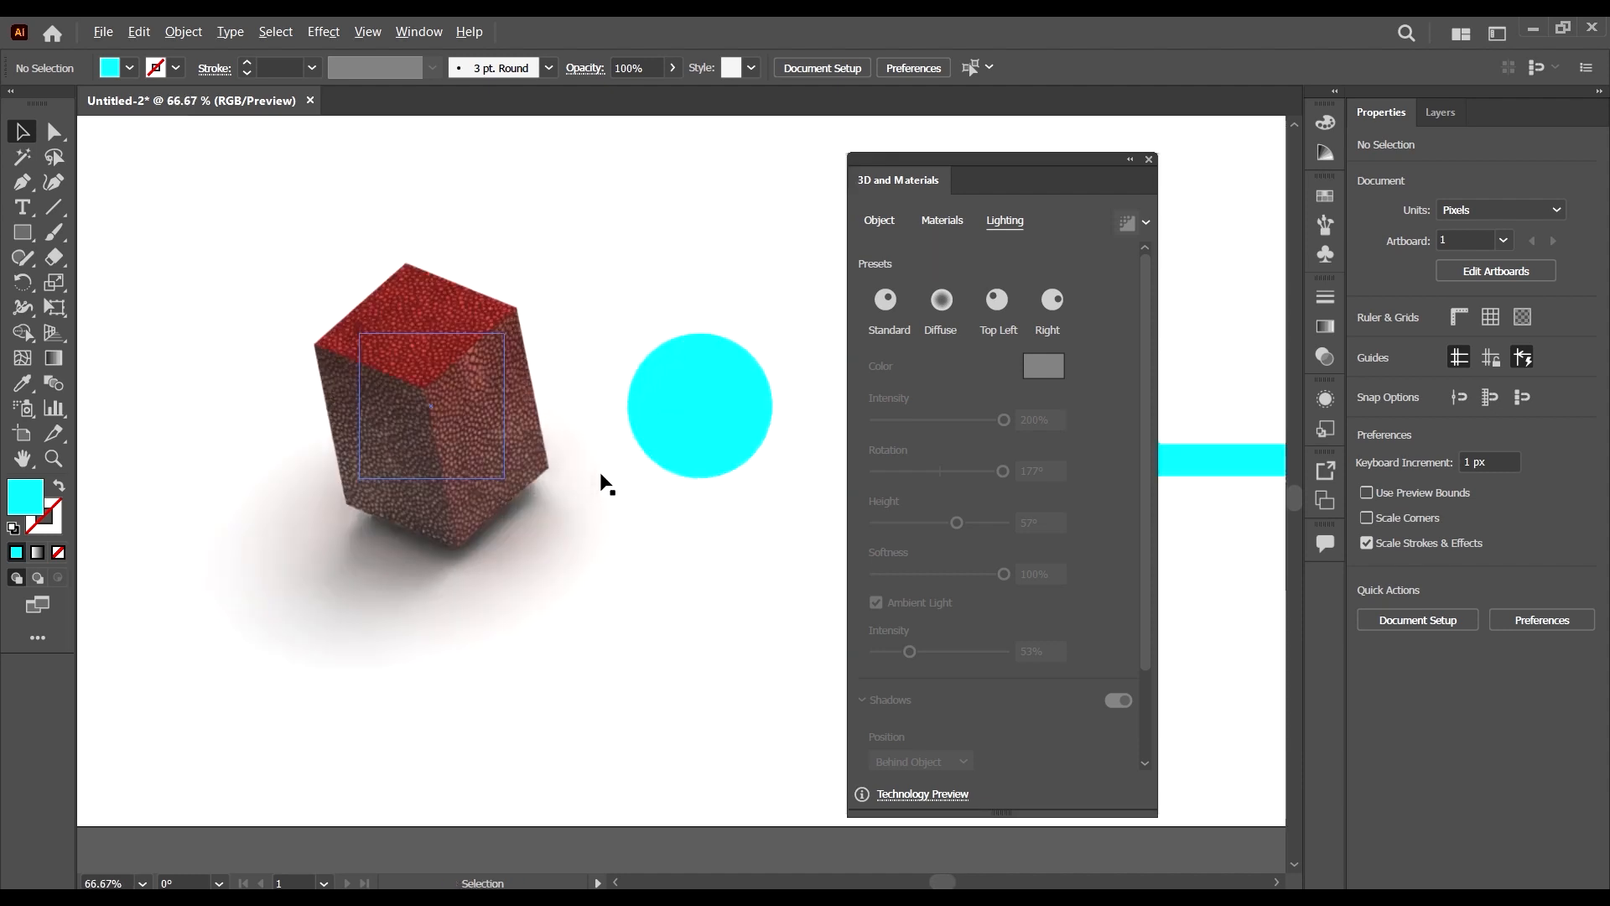
# - Move the 3D and Materials panel clear of the shapes and delete the rendered cube
pyautogui.moveTo(1148, 161); pyautogui.dragTo(1309, 168)
pyautogui.scroll(-2, 575, 355)
pyautogui.click(507, 376)
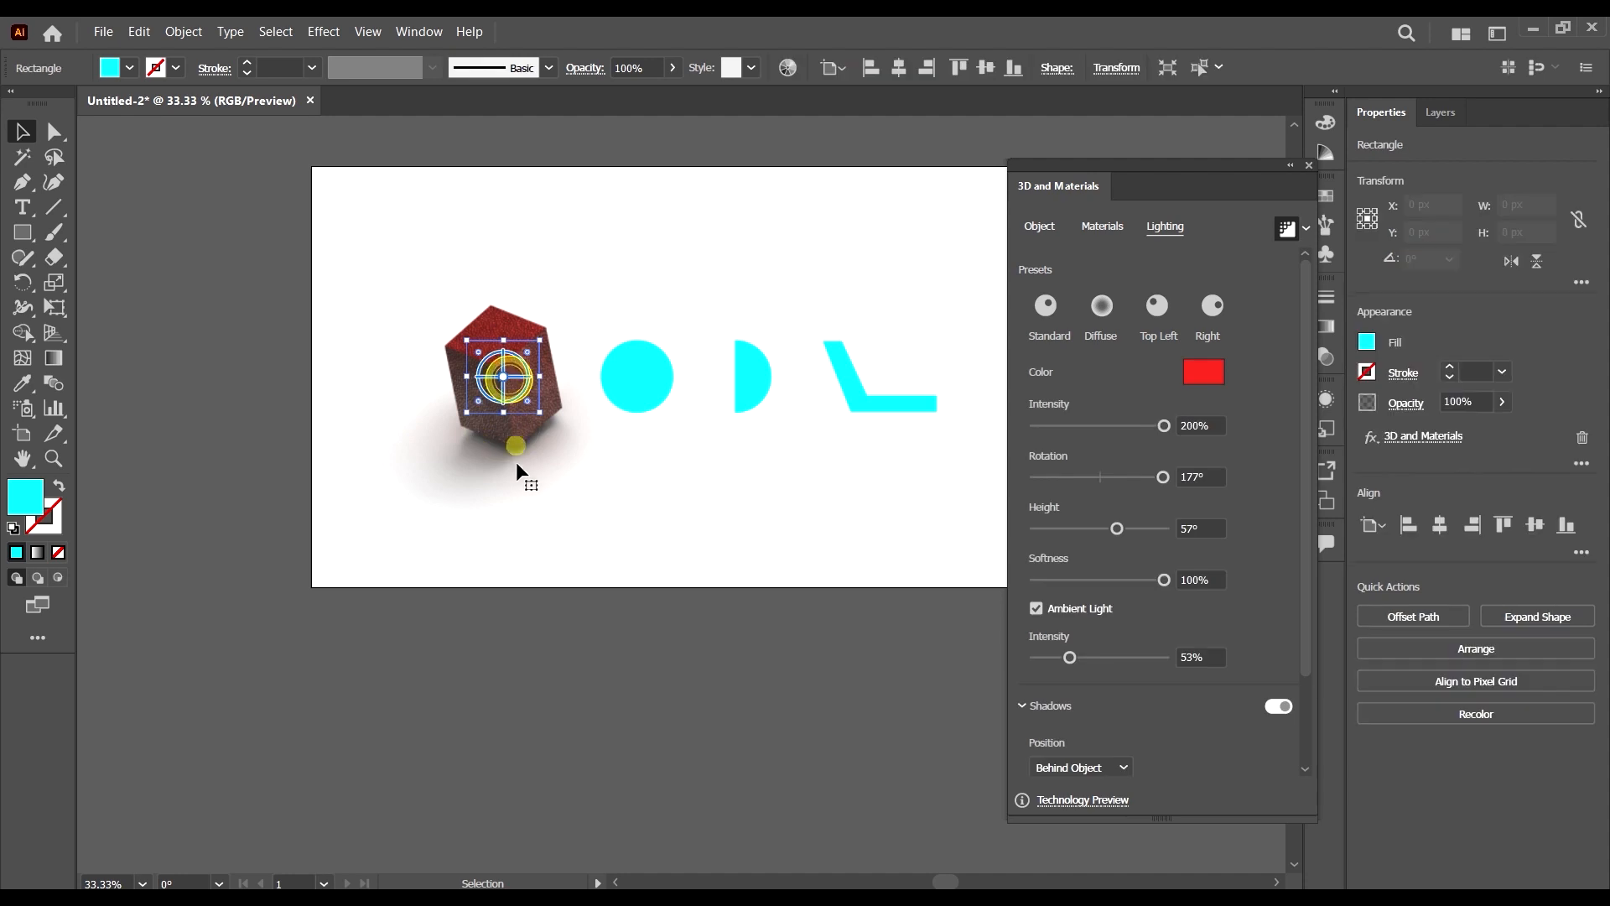
pyautogui.press('Delete')
# - Draw a plain cyan square about 135 px wide beside the circle and nudge it in line with the other shapes
pyautogui.hscroll(-2, 473, 403)
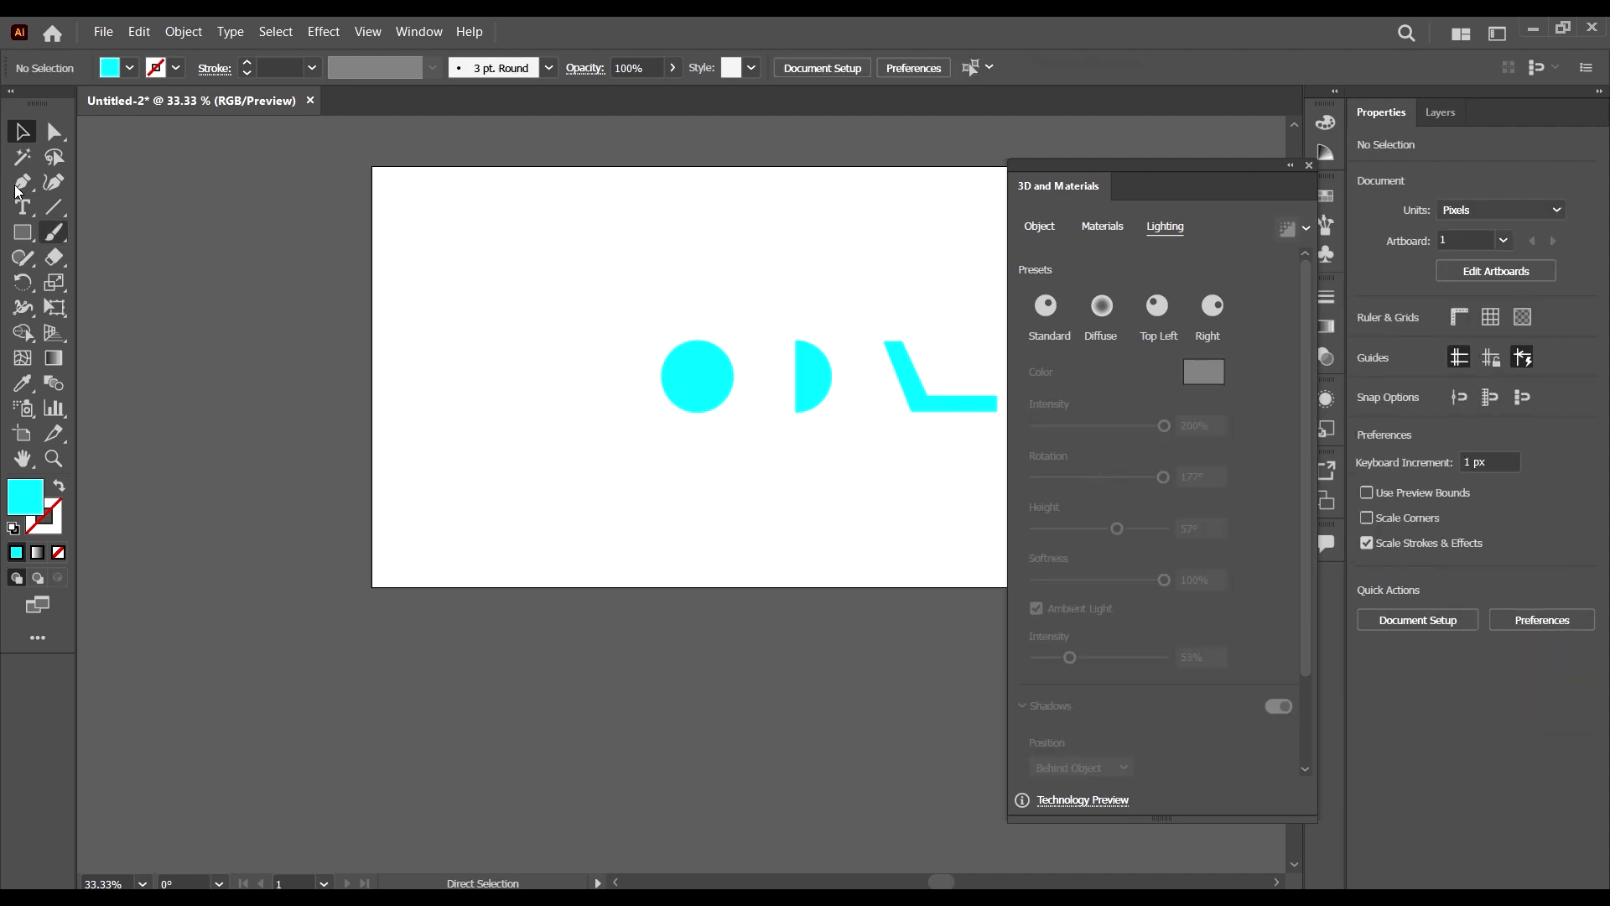
pyautogui.click(23, 232)
pyautogui.moveTo(508, 336)
pyautogui.mouseDown()
pyautogui.moveTo(611, 431)
pyautogui.moveTo(582, 367)
pyautogui.mouseUp()
pyautogui.click(23, 132)
pyautogui.hscroll(3, 587, 360)
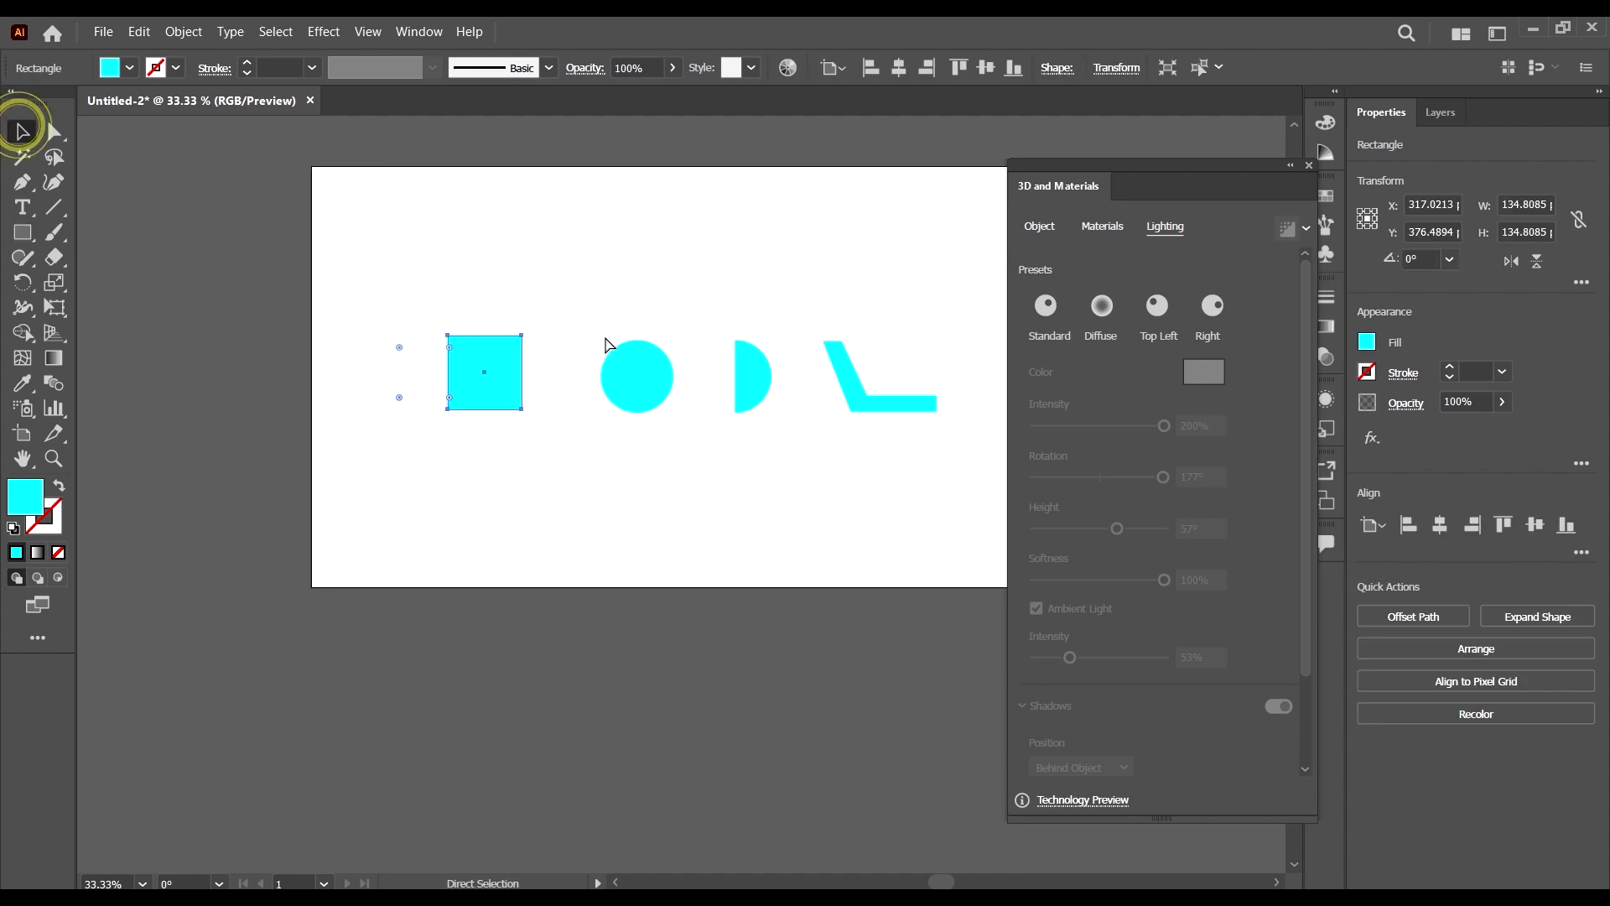
pyautogui.moveTo(485, 389); pyautogui.dragTo(495, 394)
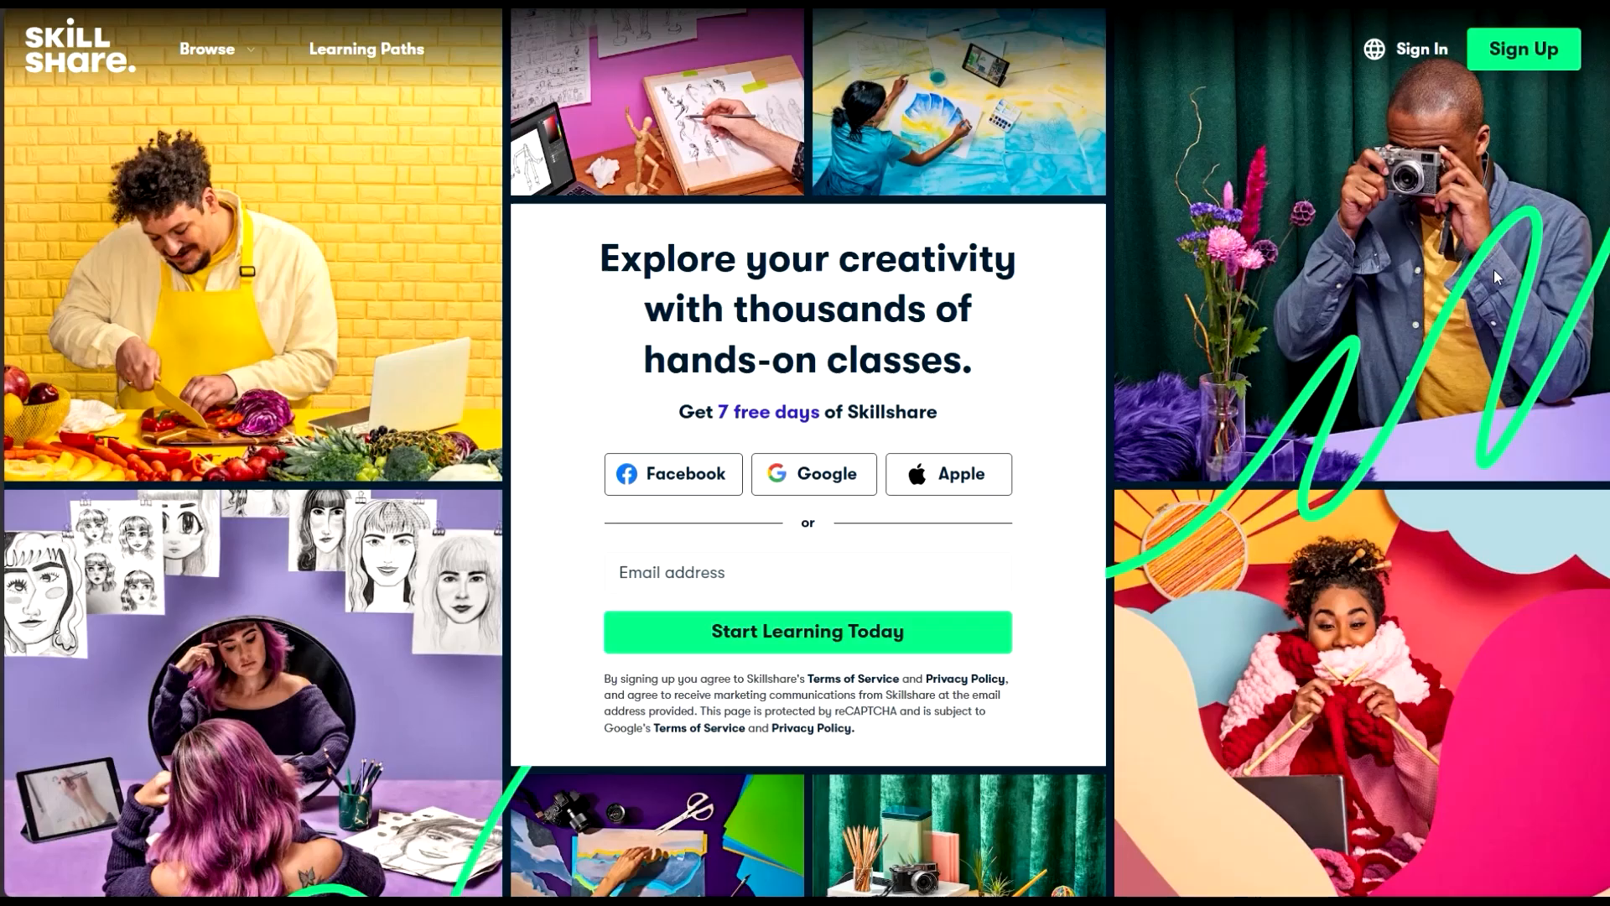
# - Switch to the Skillshare website and look through the home page's courses, featured teachers and student testimonials
pyautogui.scroll(-9, 1516, 271)
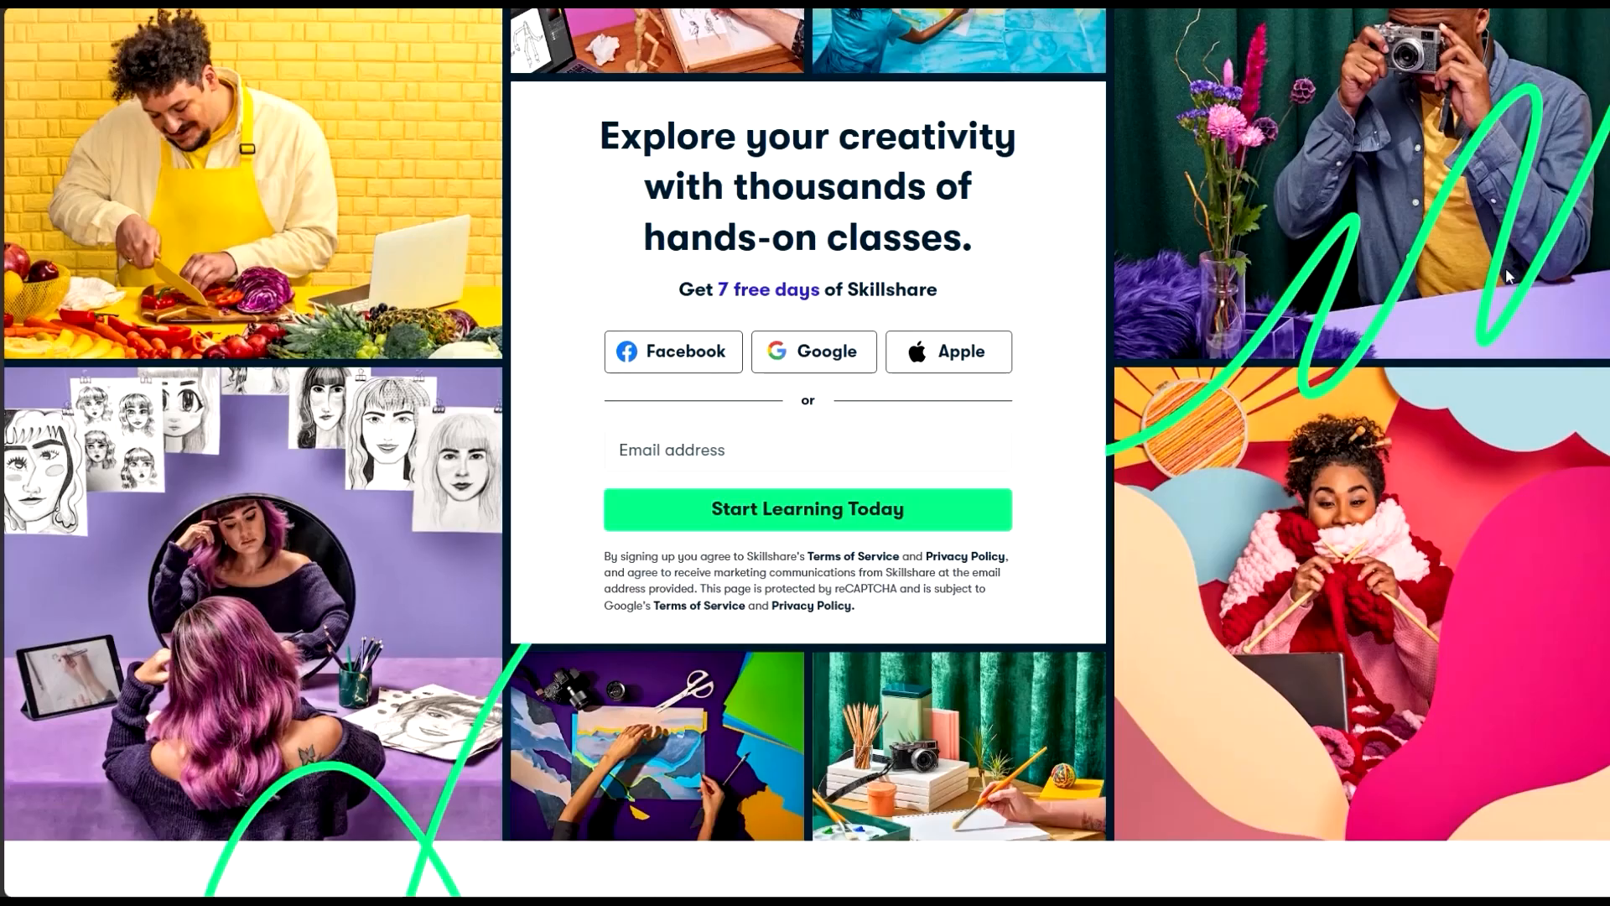
pyautogui.scroll(-15, 1554, 306)
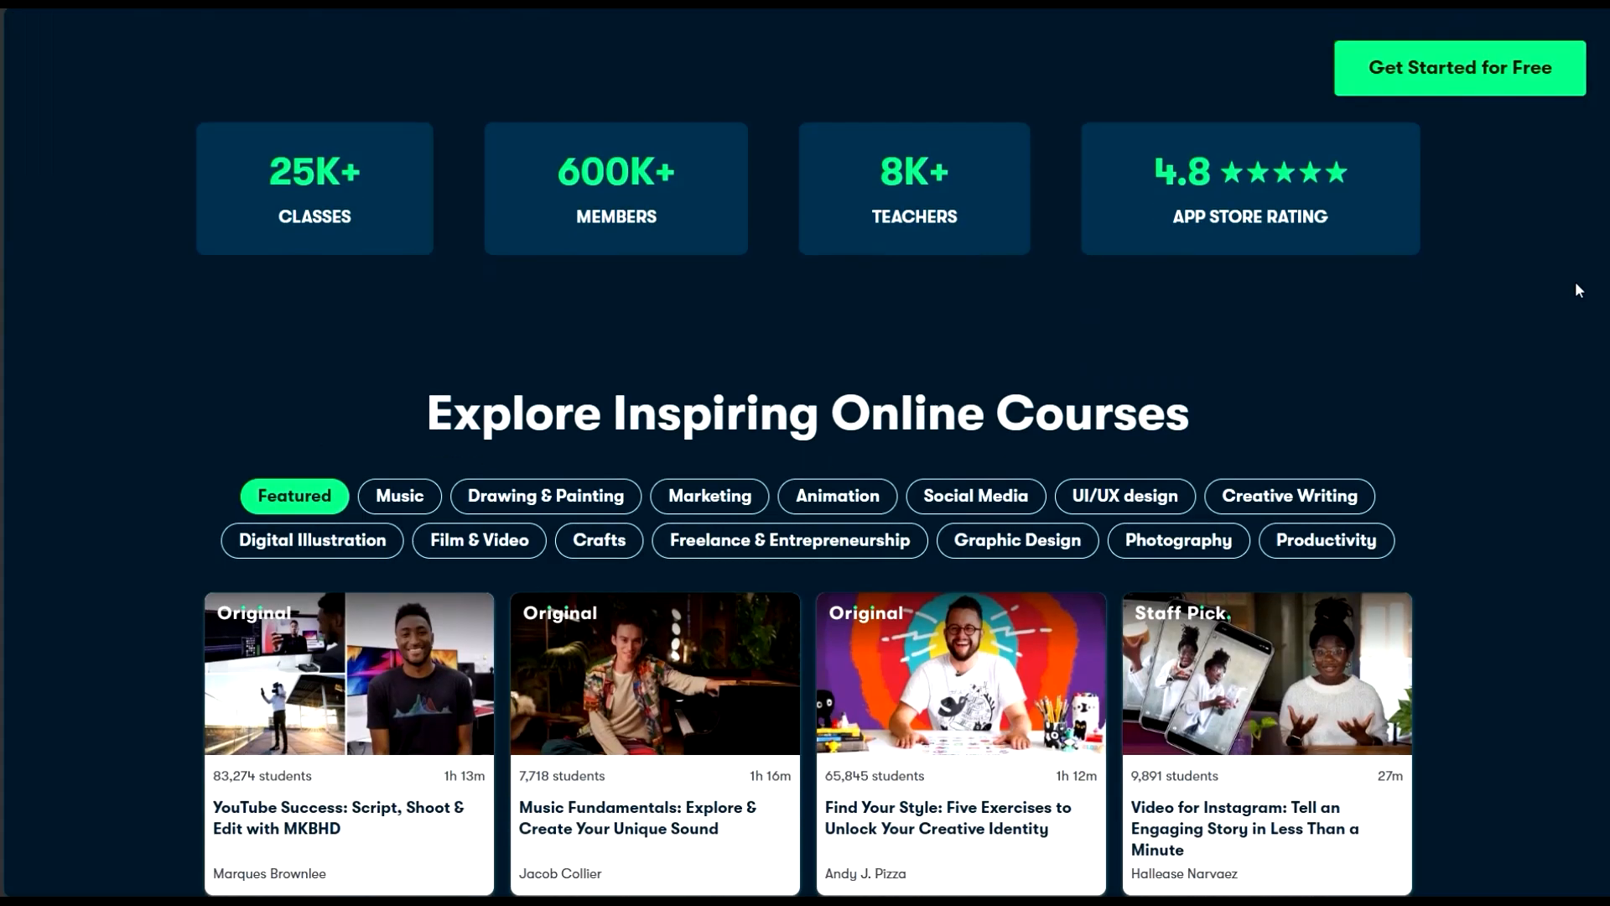
pyautogui.scroll(-15, 1579, 285)
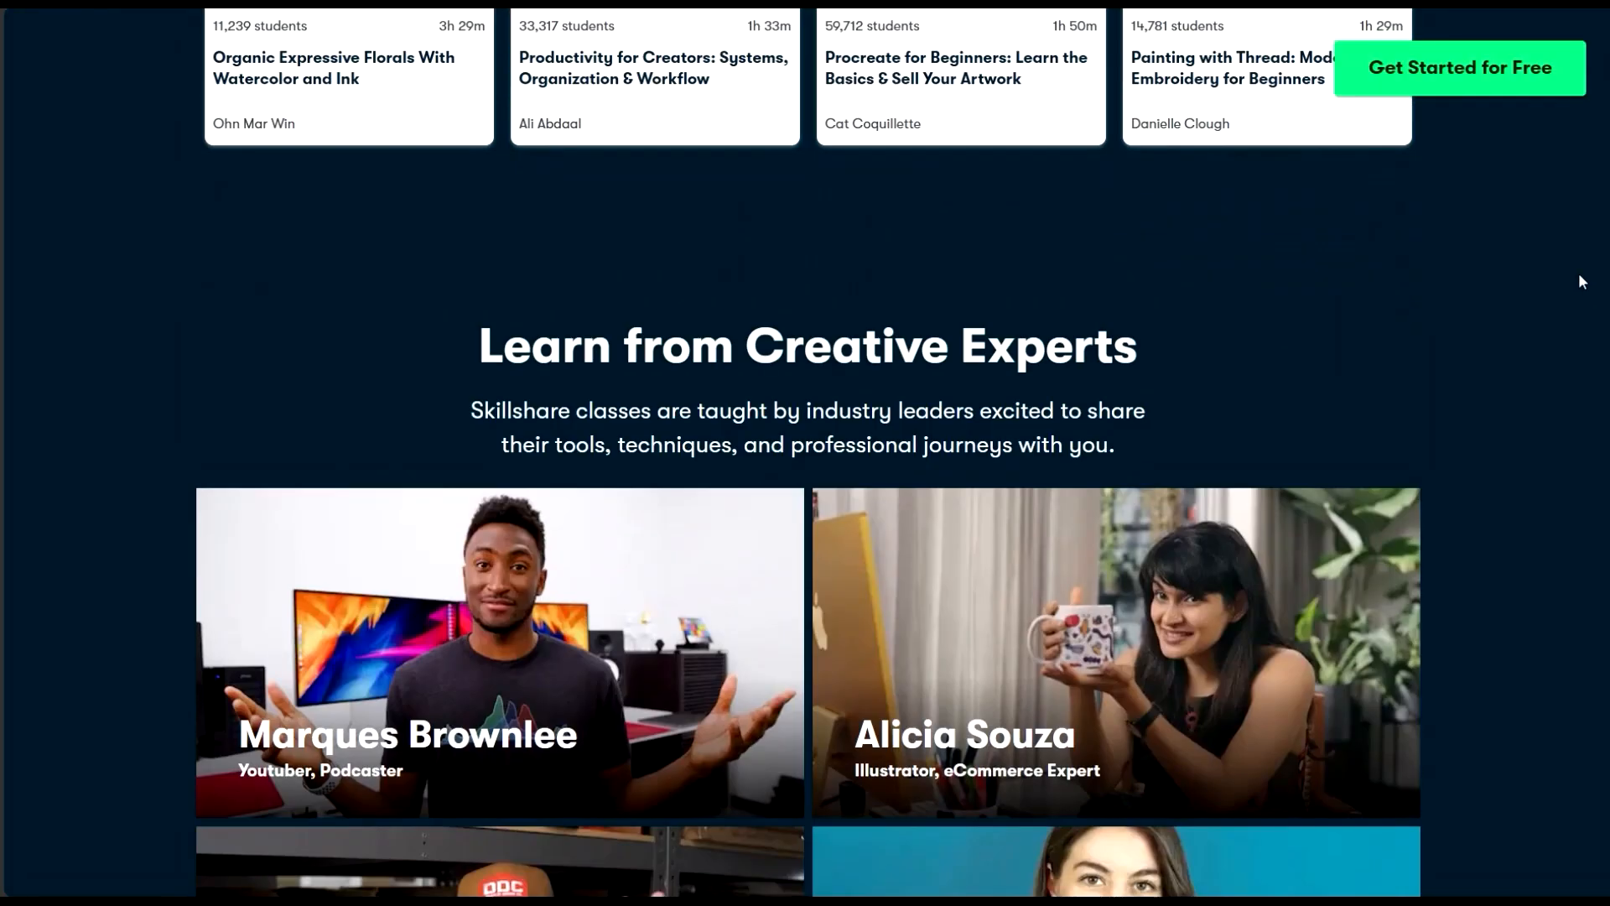
pyautogui.scroll(-15, 1583, 270)
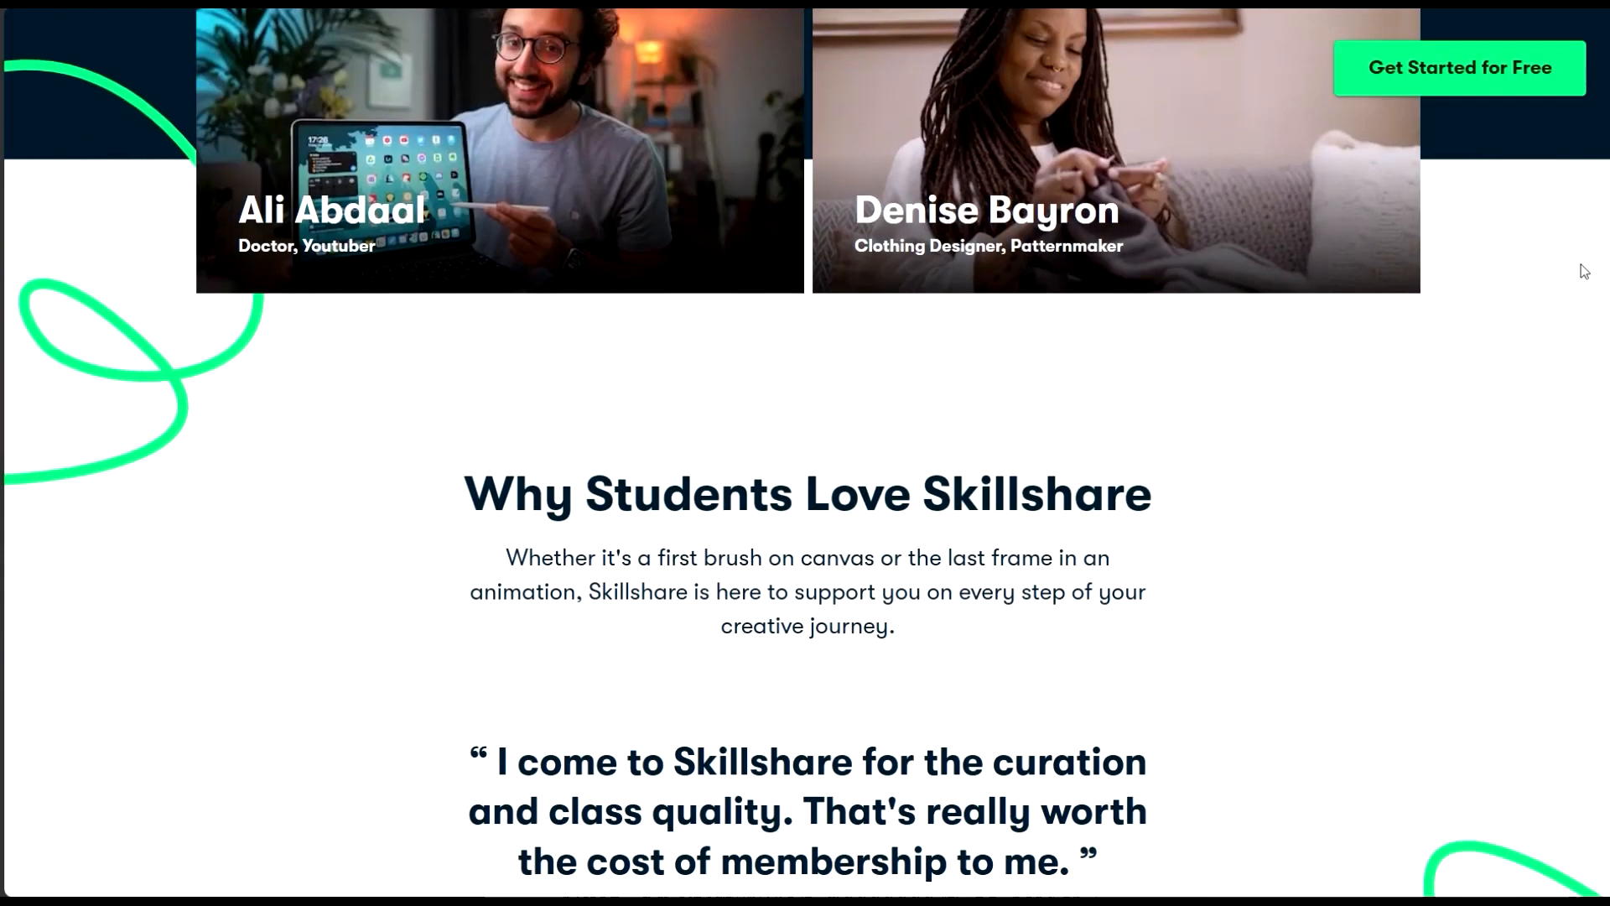
pyautogui.scroll(-5, 1583, 269)
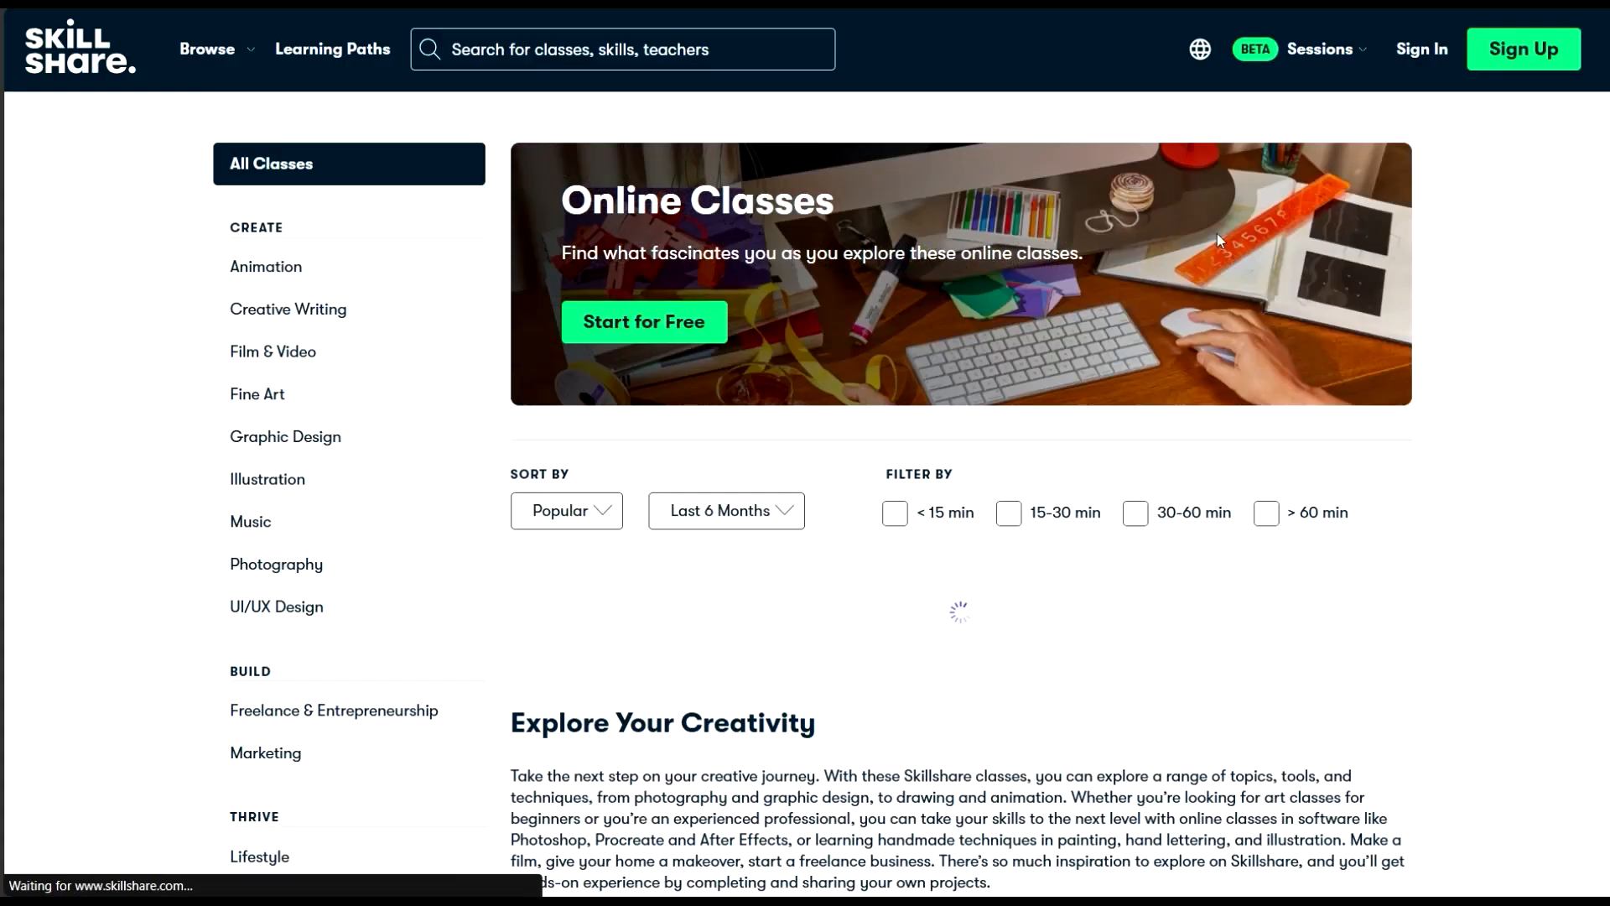
# - Look through the popular classes on the first and last pages of Skillshare's online class catalogue
pyautogui.scroll(-5, 1140, 226)
pyautogui.scroll(-15, 1125, 235)
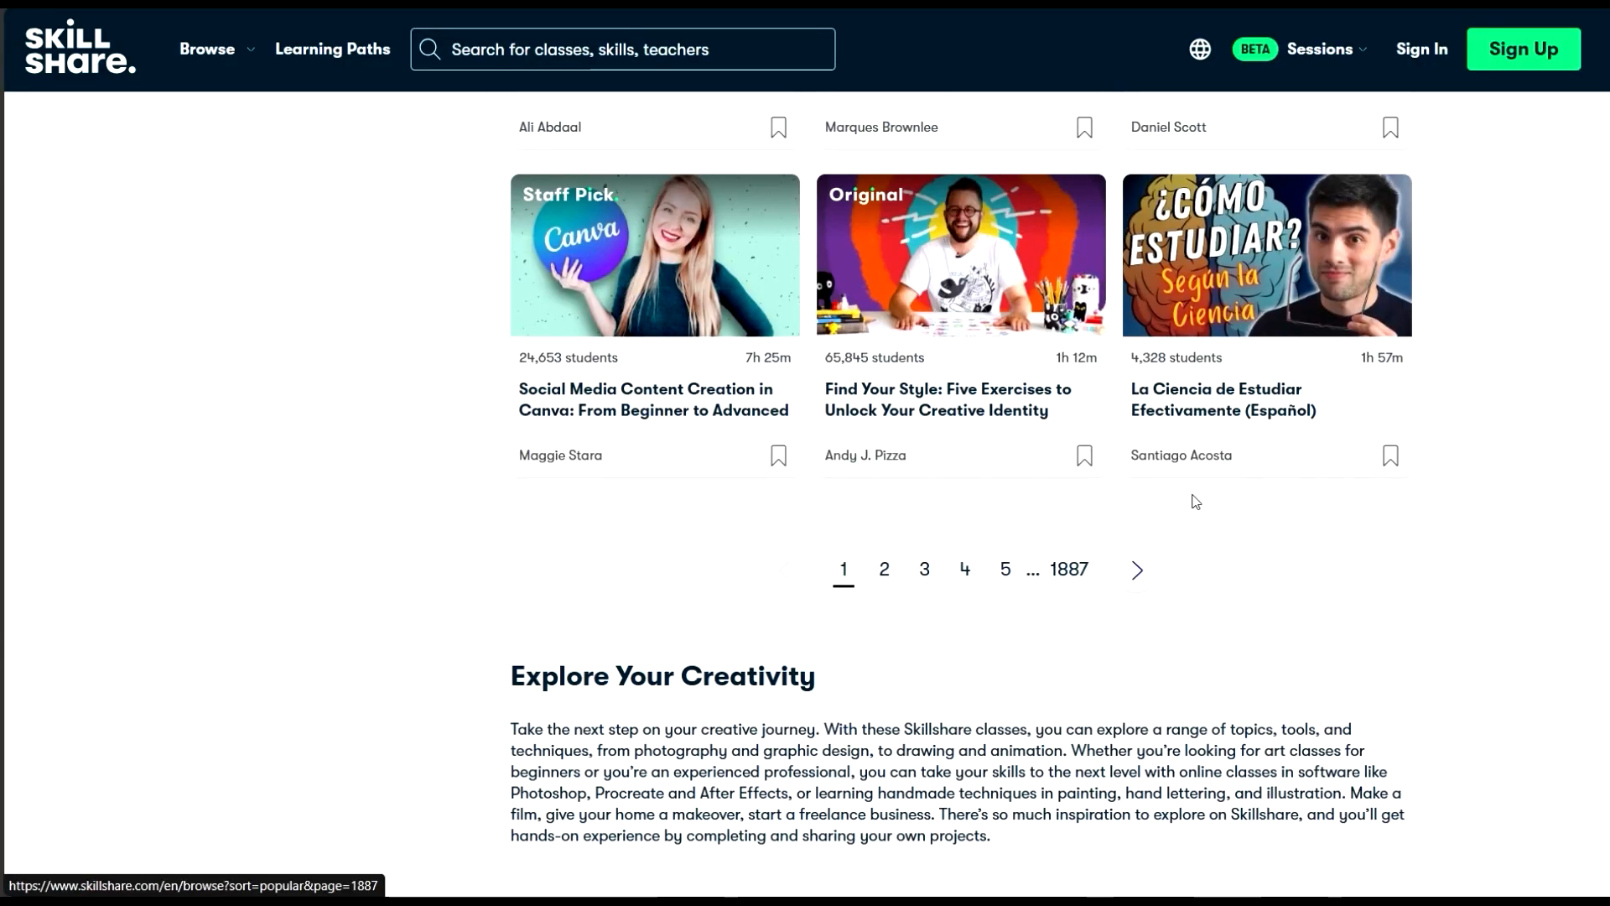
pyautogui.scroll(-3, 1086, 378)
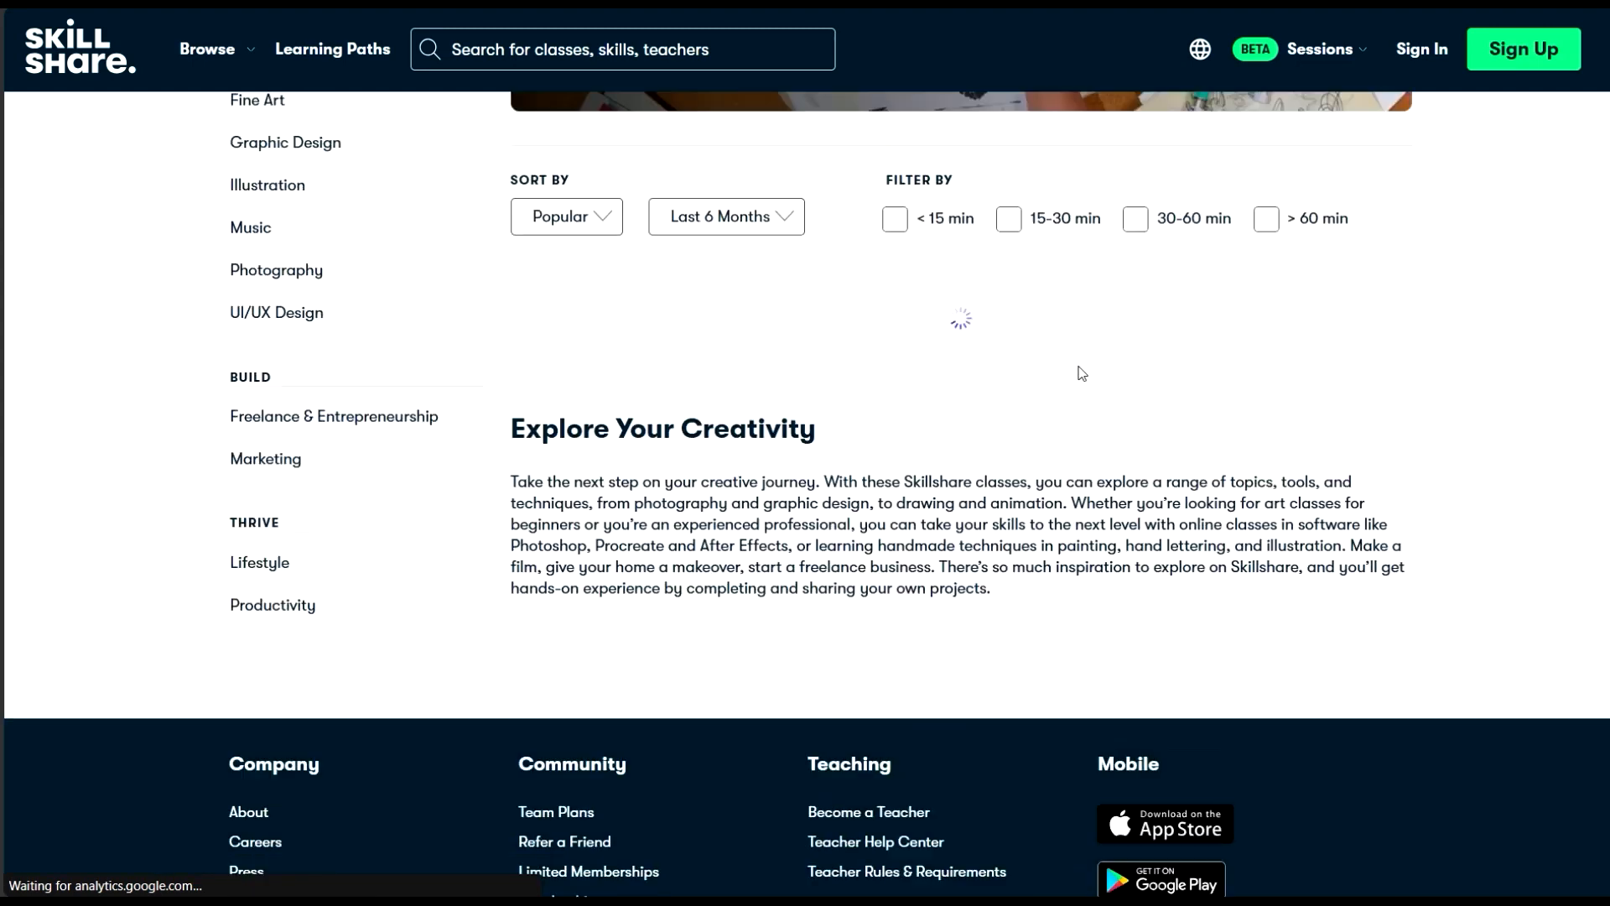
pyautogui.scroll(2, 1079, 367)
pyautogui.scroll(2, 1080, 349)
pyautogui.scroll(-3, 1080, 349)
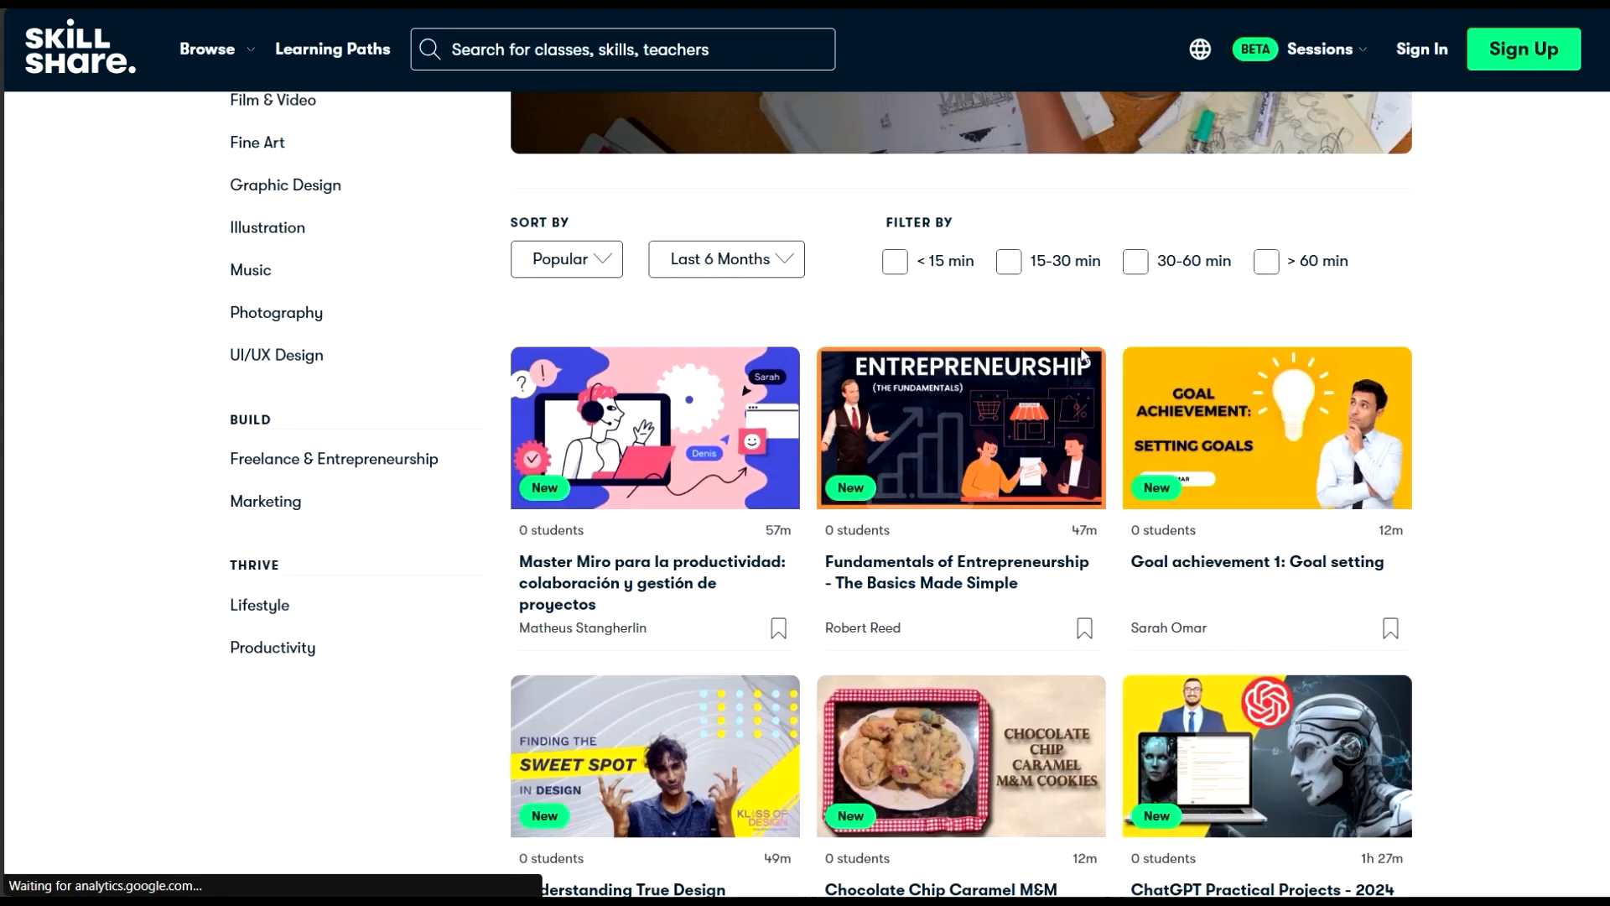
pyautogui.scroll(-5, 1082, 353)
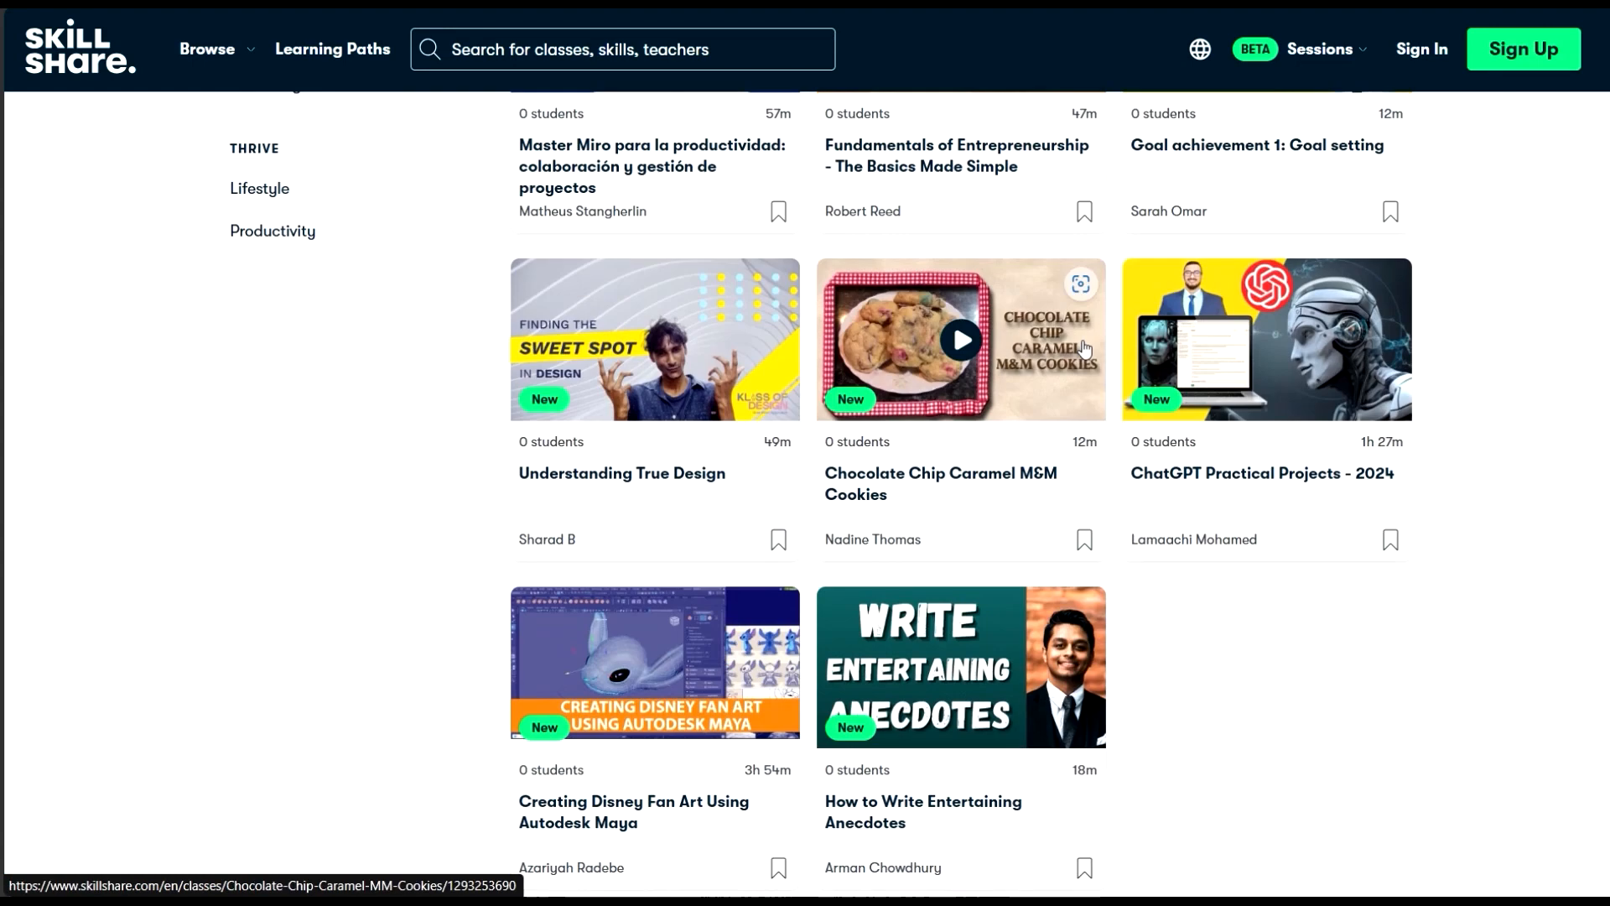
pyautogui.scroll(-2, 1083, 348)
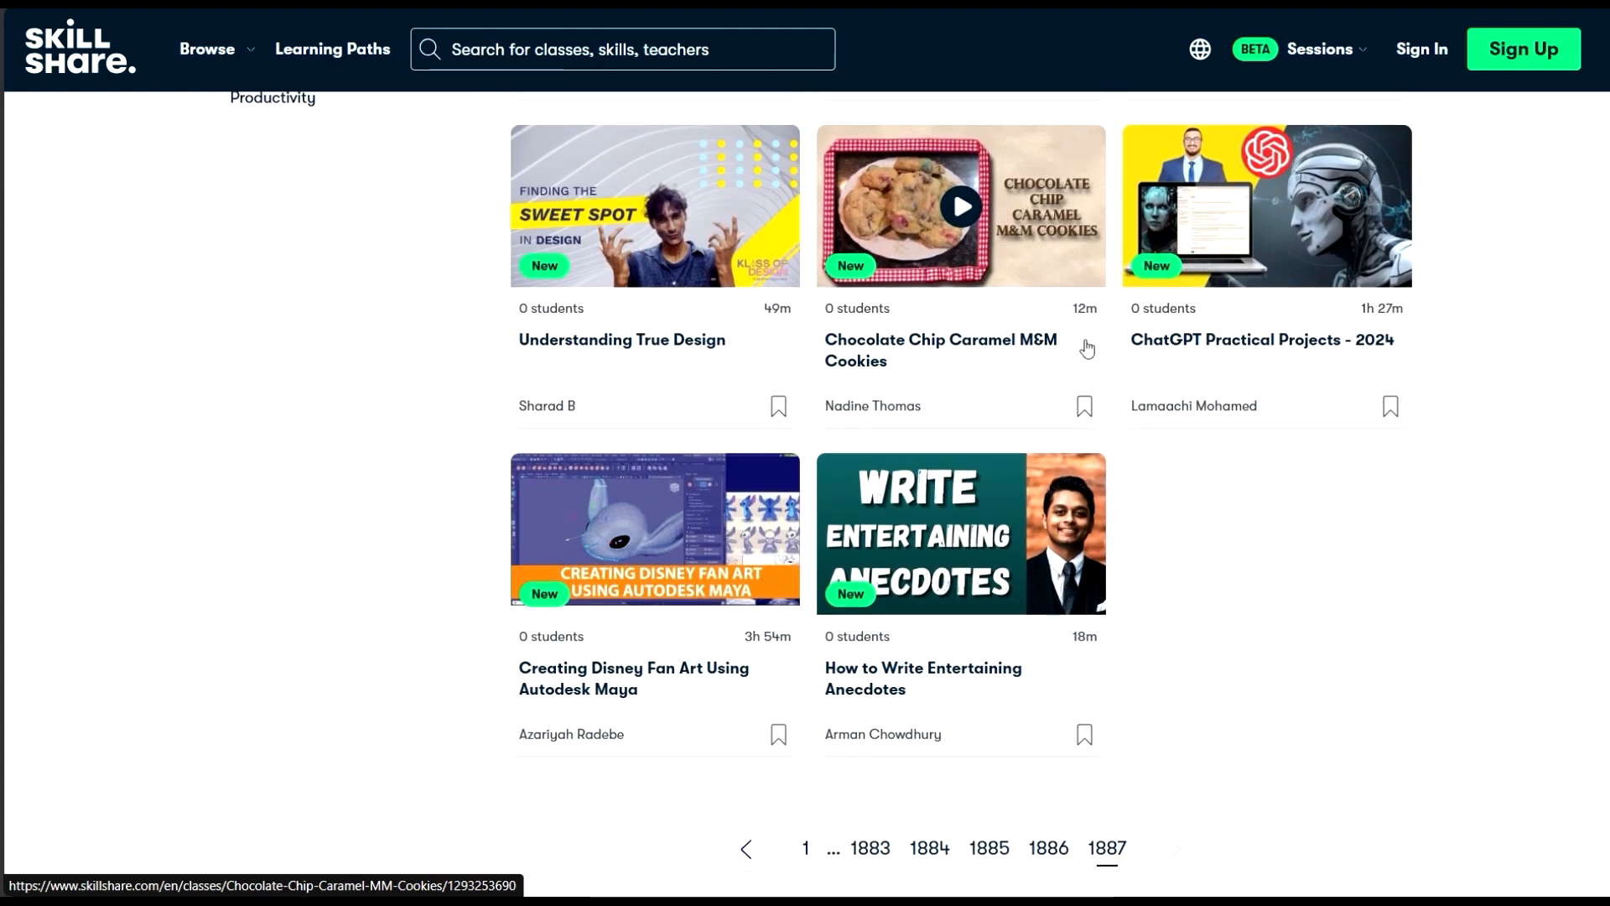
pyautogui.scroll(7, 952, 516)
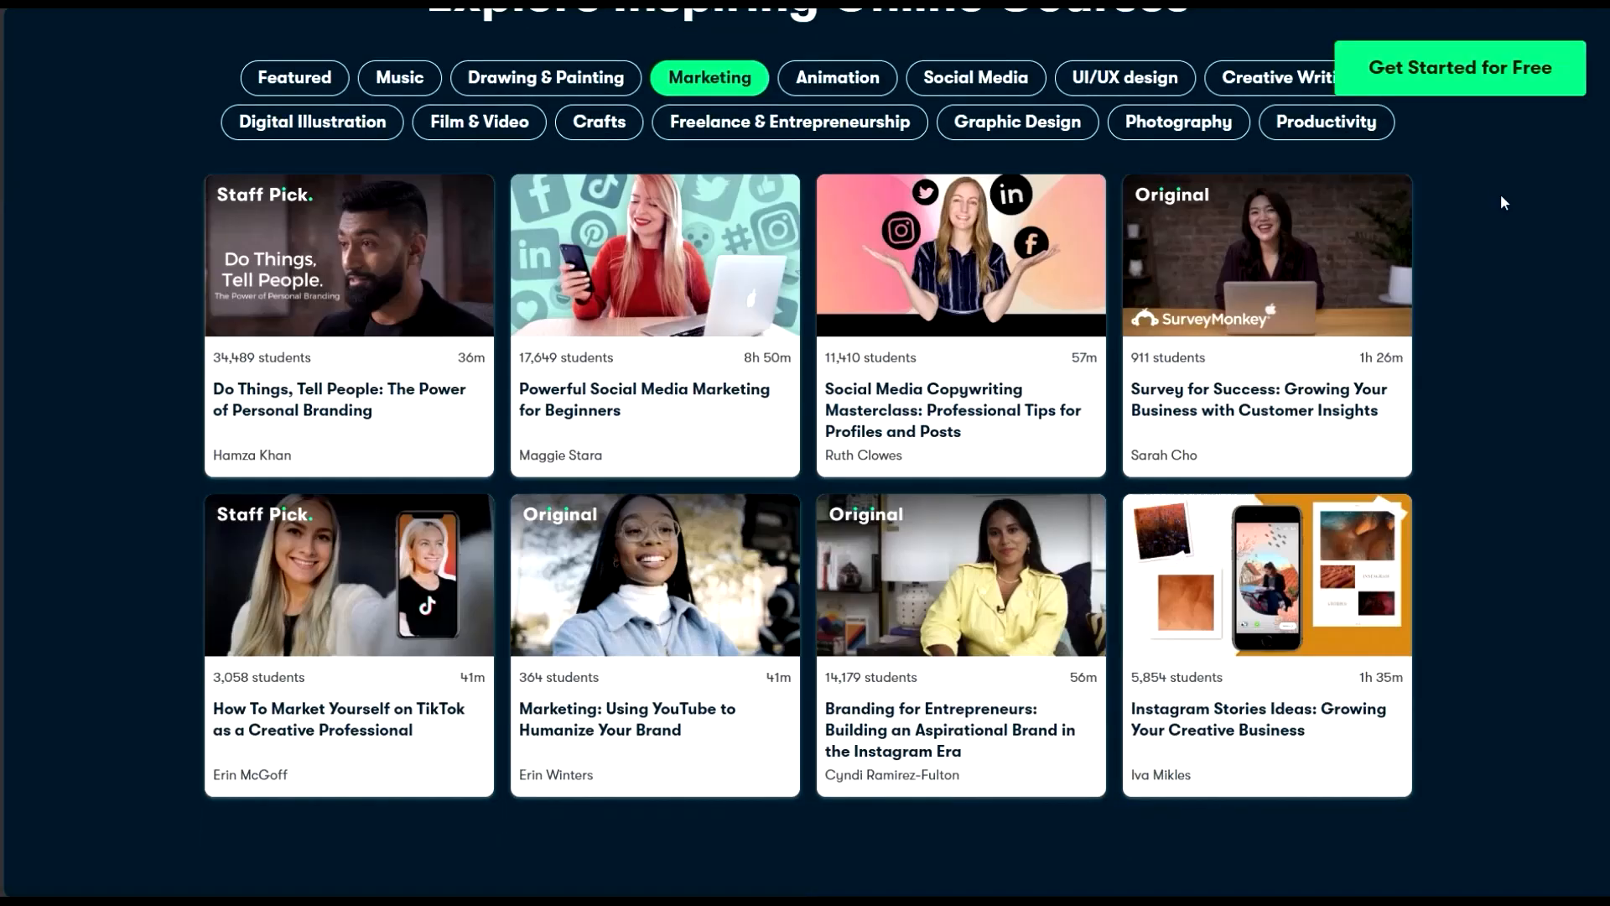
# - Browse the home page's featured courses in the Animation, Social Media, UI/UX design and Creative Writing categories
pyautogui.scroll(3, 1501, 193)
pyautogui.scroll(-3, 1283, 172)
pyautogui.scroll(2, 1091, 174)
pyautogui.click(839, 211)
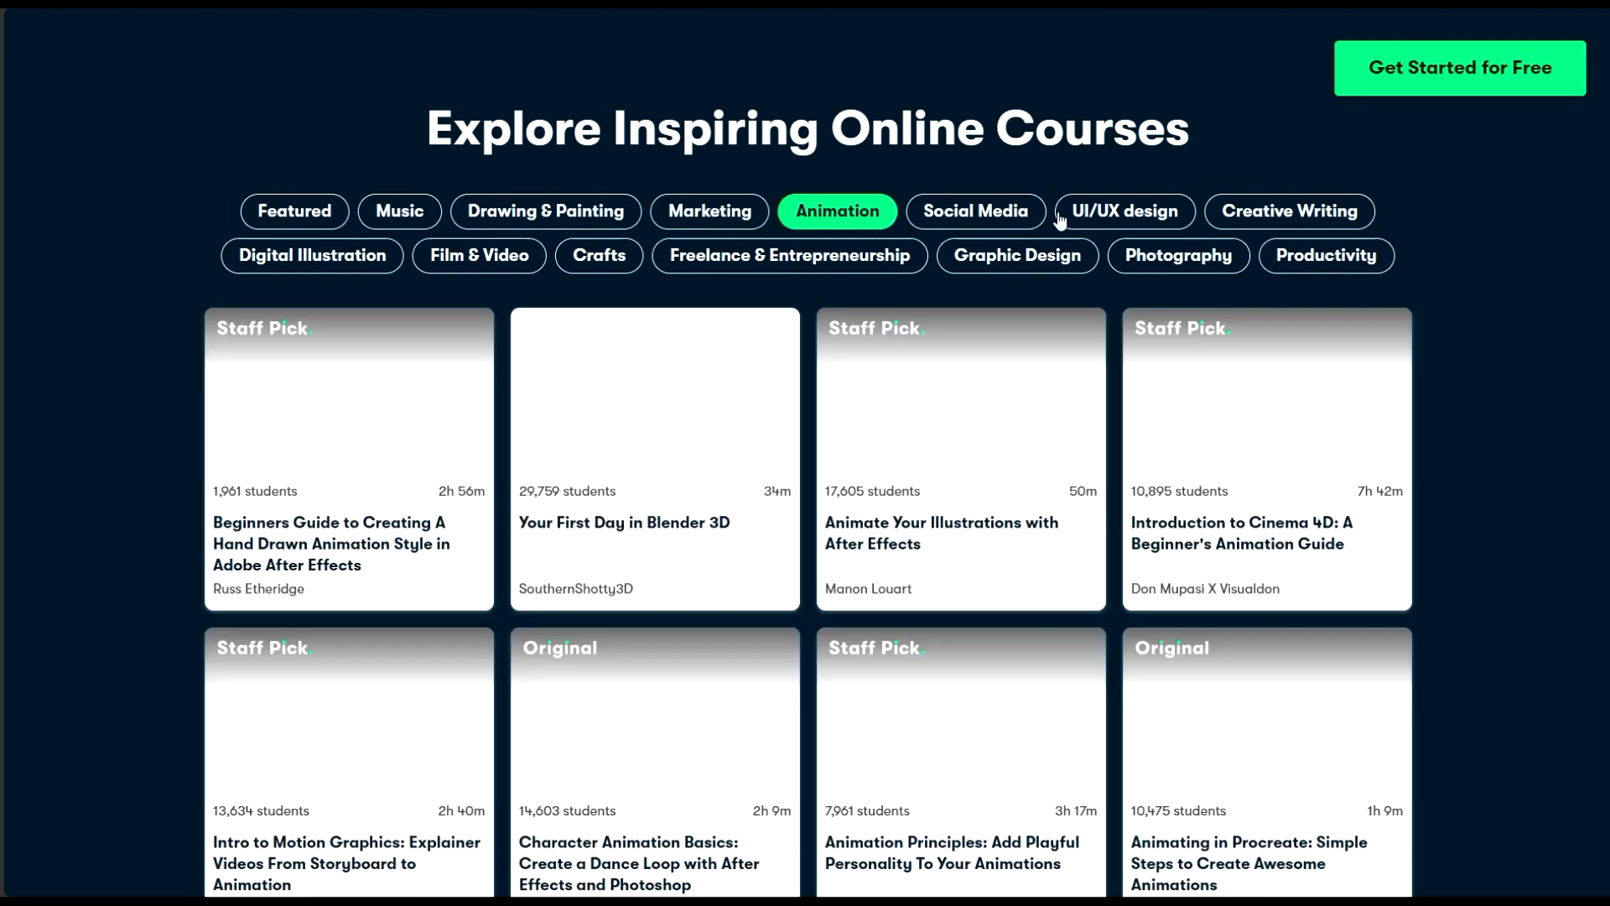
pyautogui.click(977, 213)
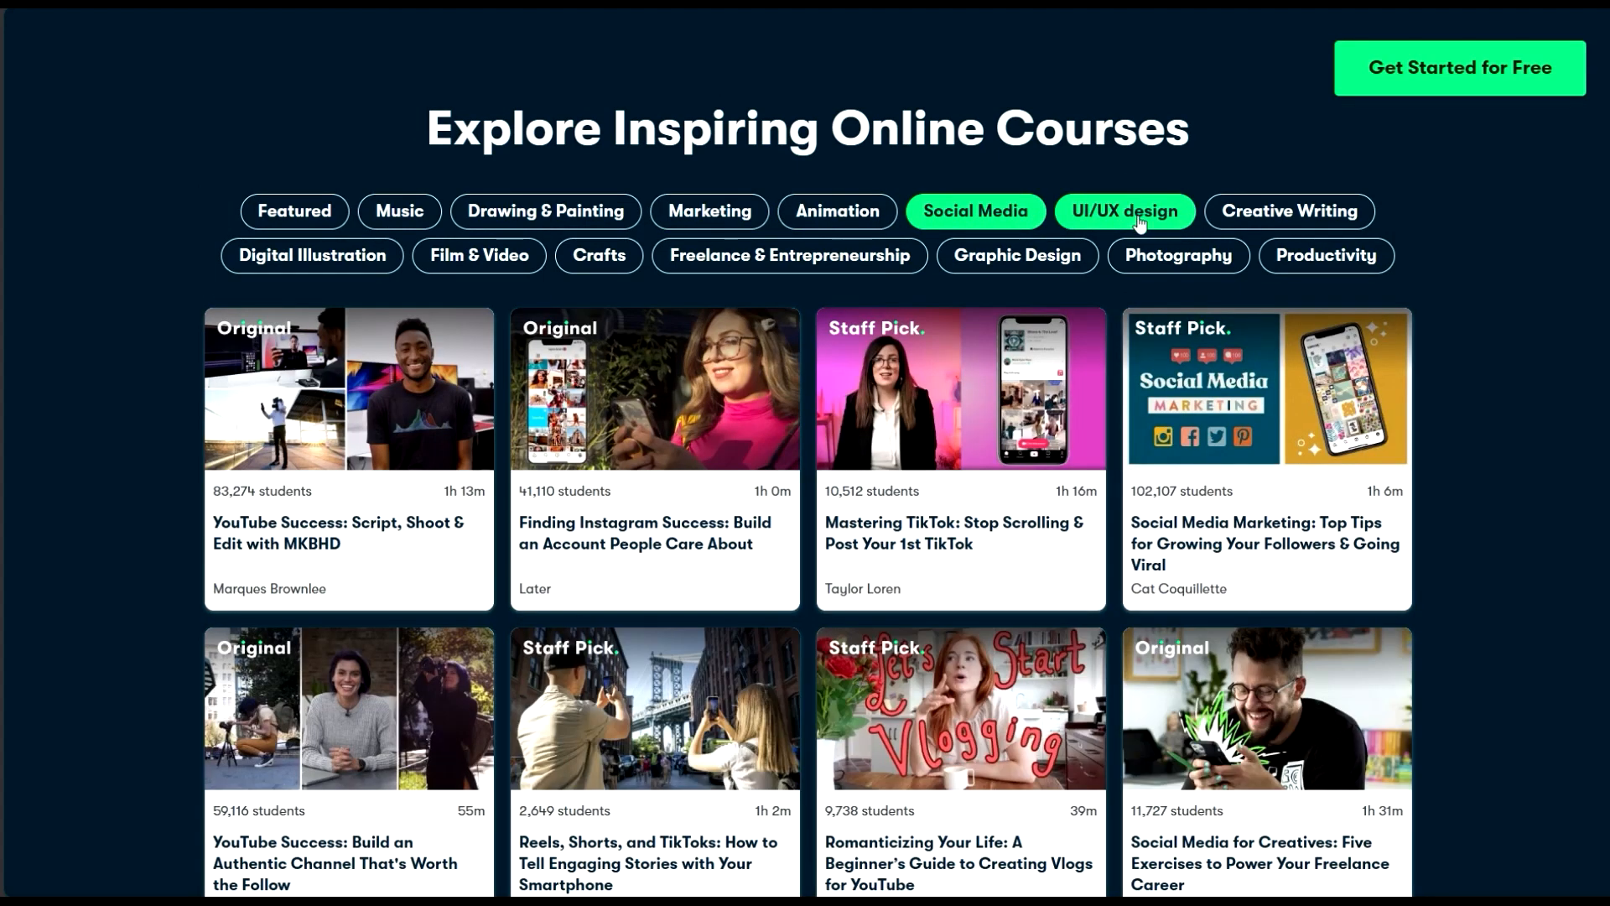
pyautogui.click(1141, 220)
pyautogui.click(1289, 214)
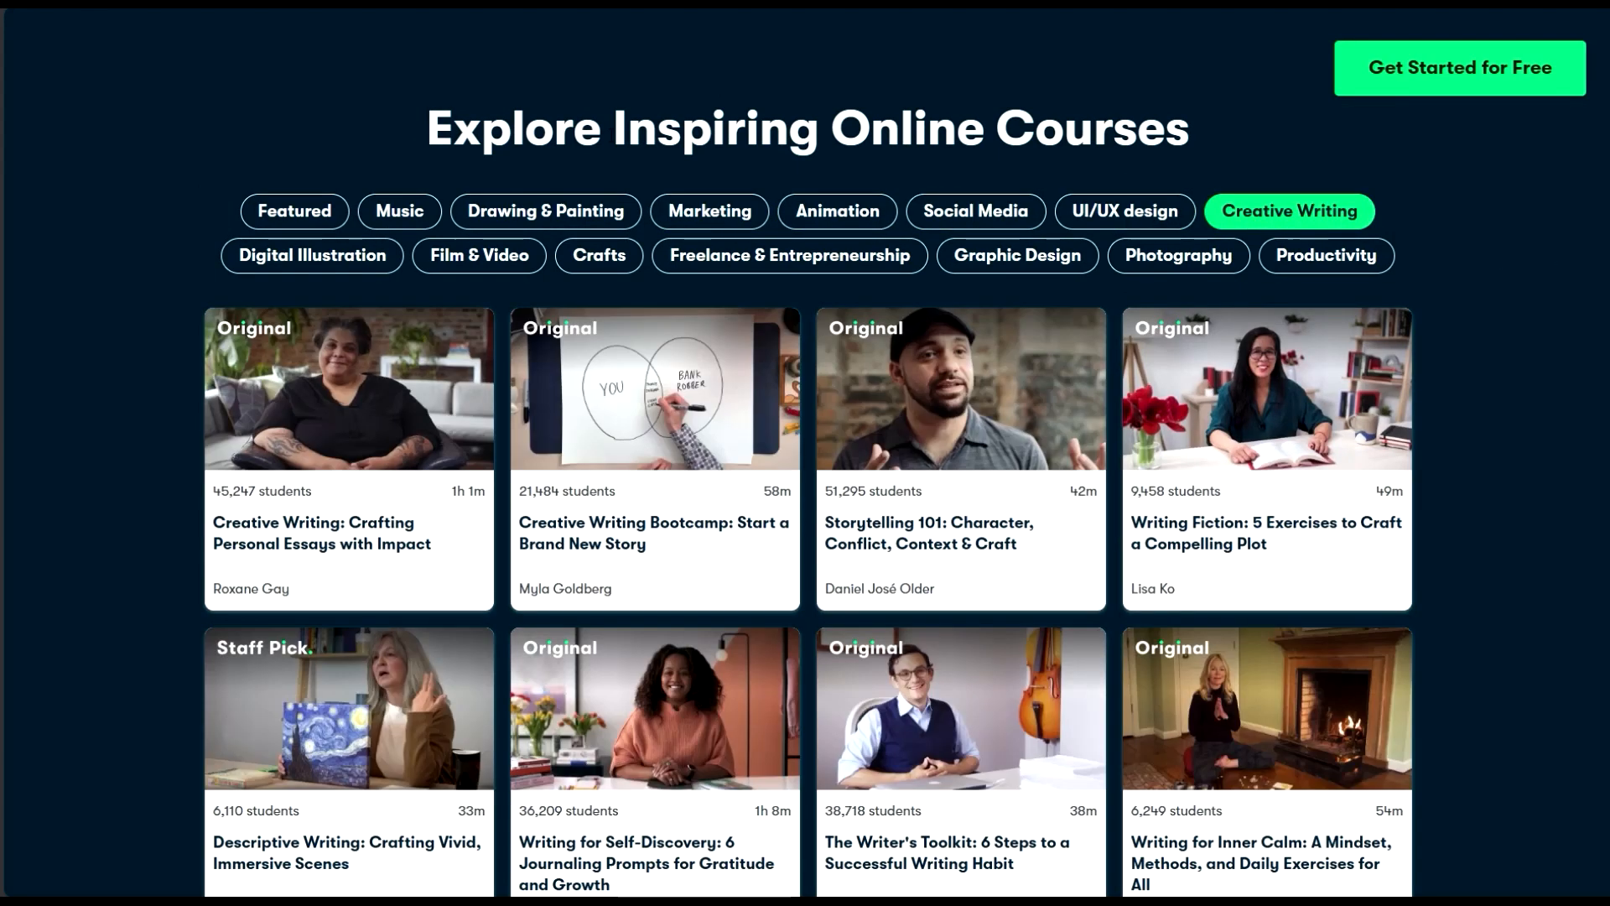
# - Browse the courses from Digital Illustration, Film & Video and Crafts through Freelance & Entrepreneurship, Graphic Design, Photography and Productivity
pyautogui.click(369, 258)
pyautogui.click(488, 255)
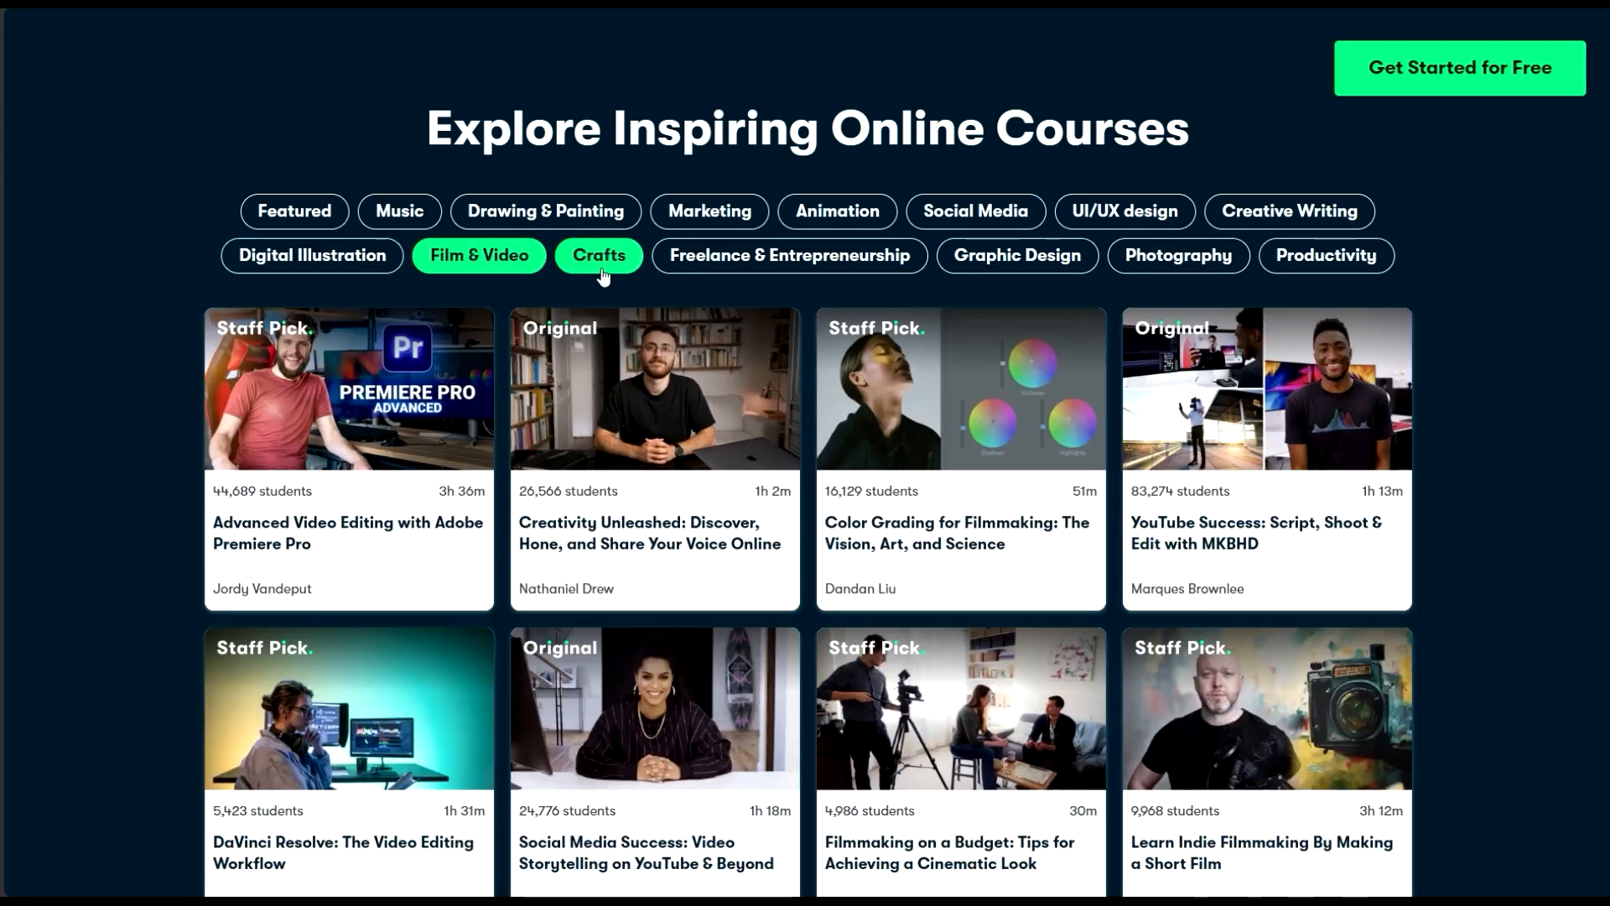
pyautogui.click(603, 271)
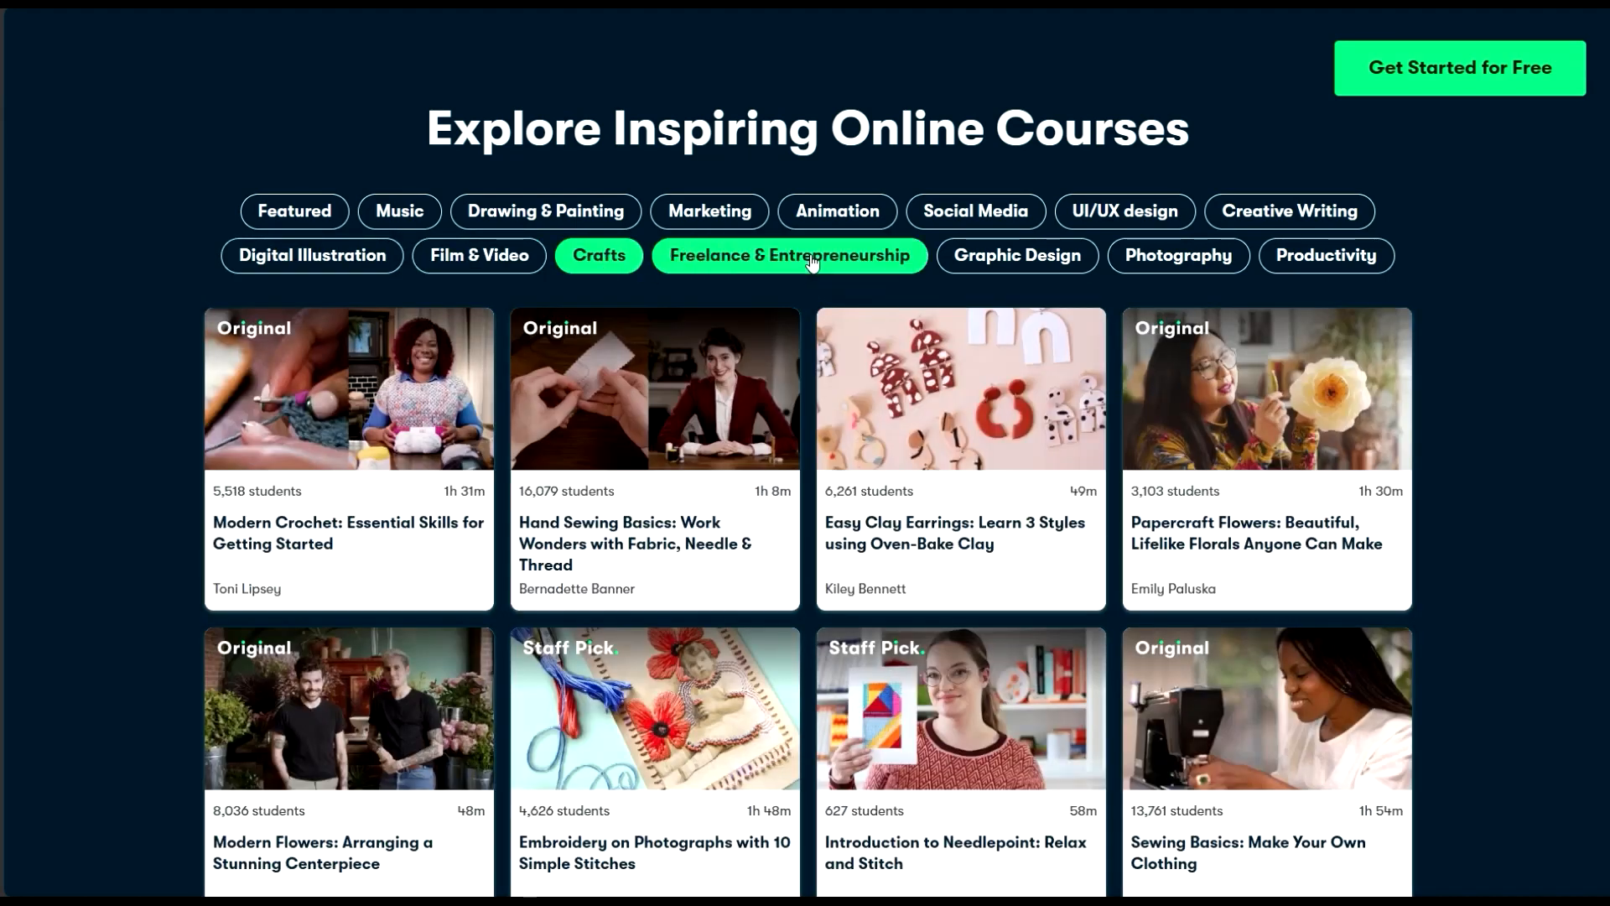
pyautogui.click(811, 262)
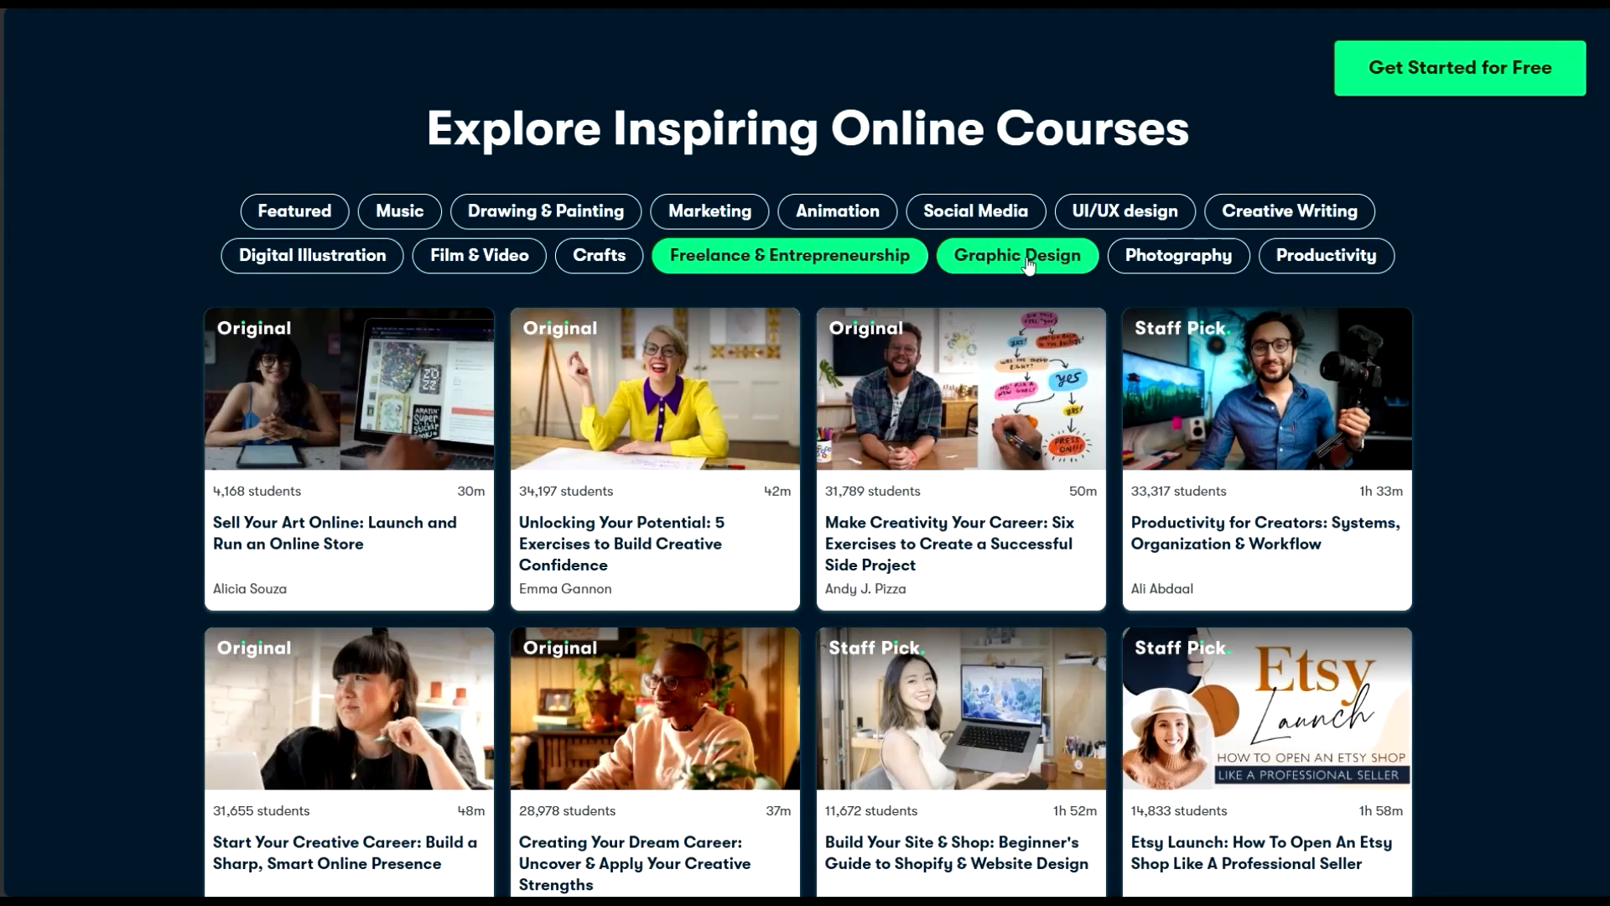
pyautogui.click(1029, 265)
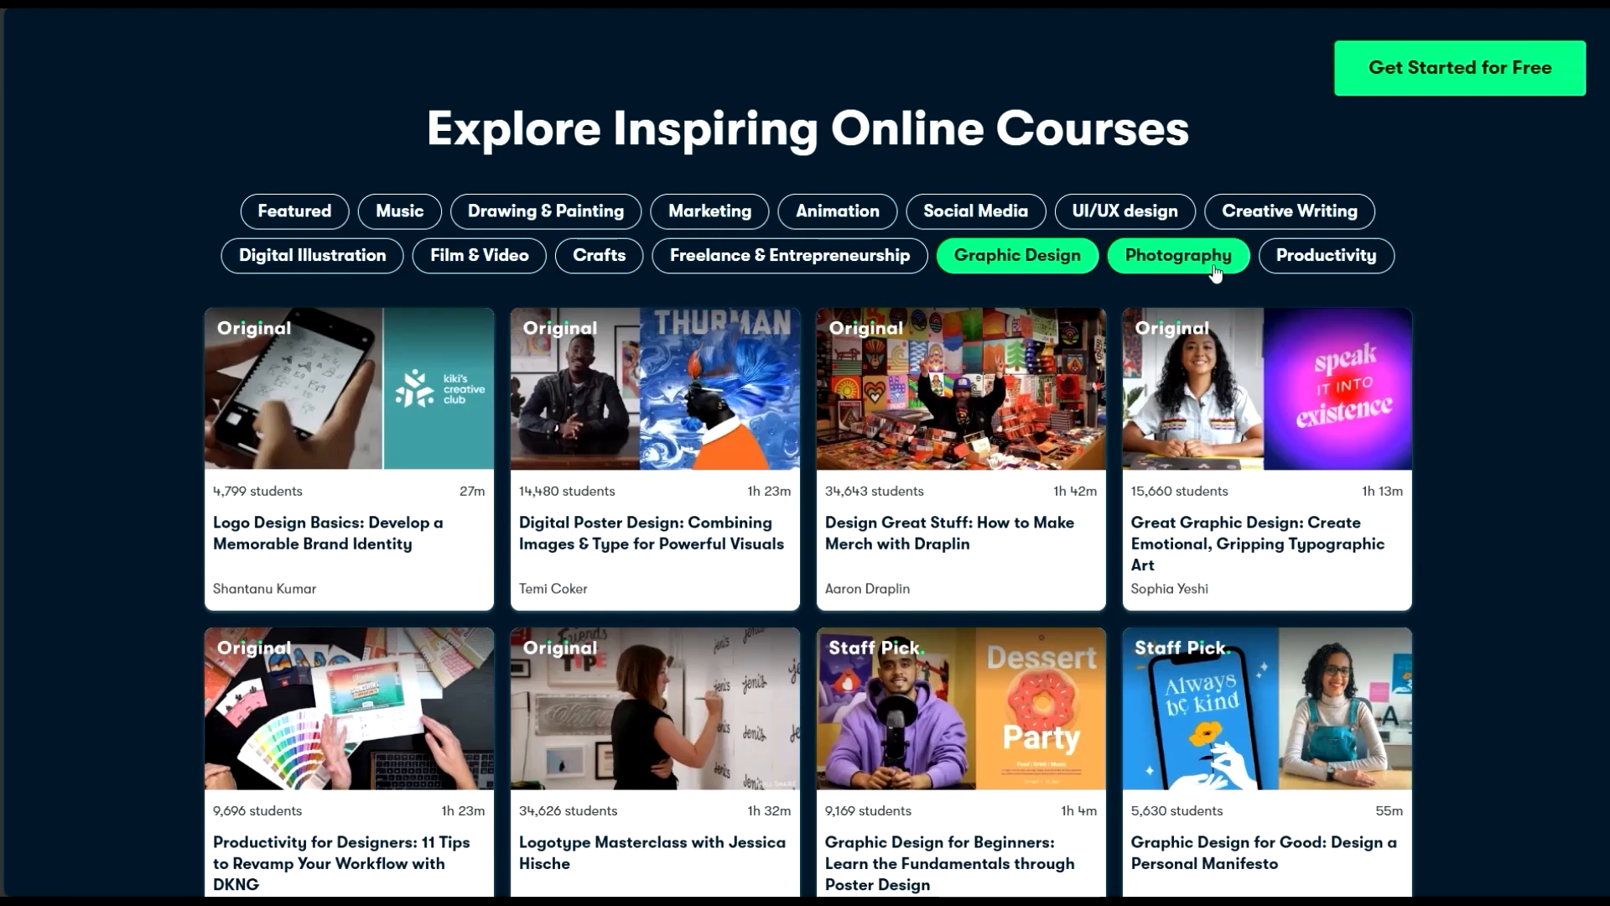
pyautogui.click(1215, 273)
pyautogui.click(1309, 266)
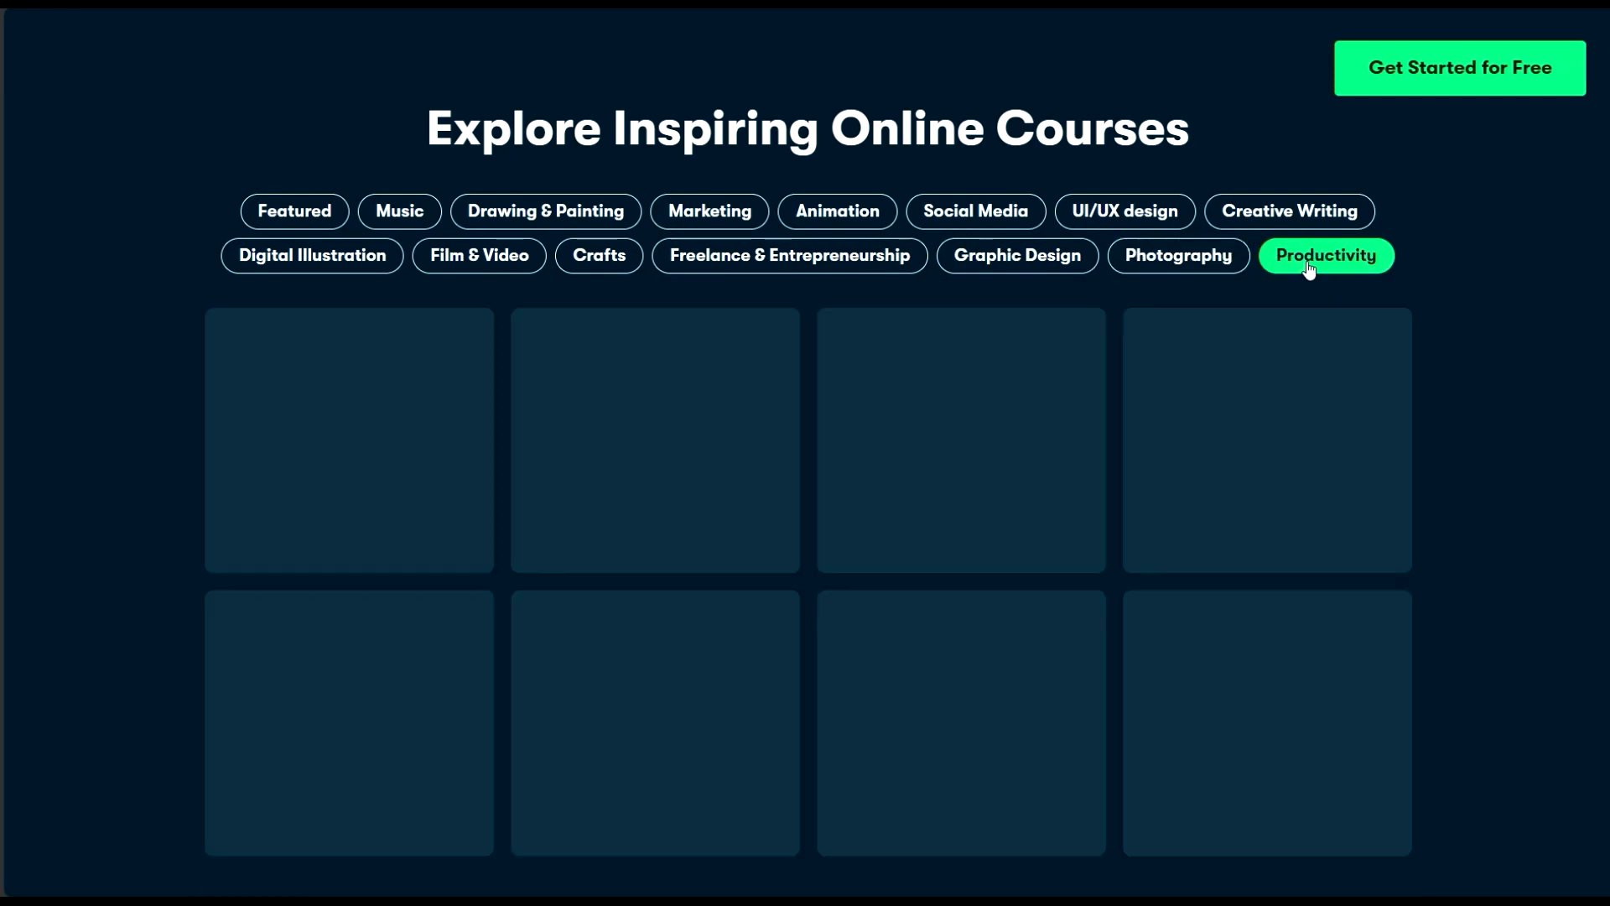
# - Open Skillshare's full class catalogue from the home page and look through its featured, popular and trending classes
pyautogui.scroll(15, 1530, 254)
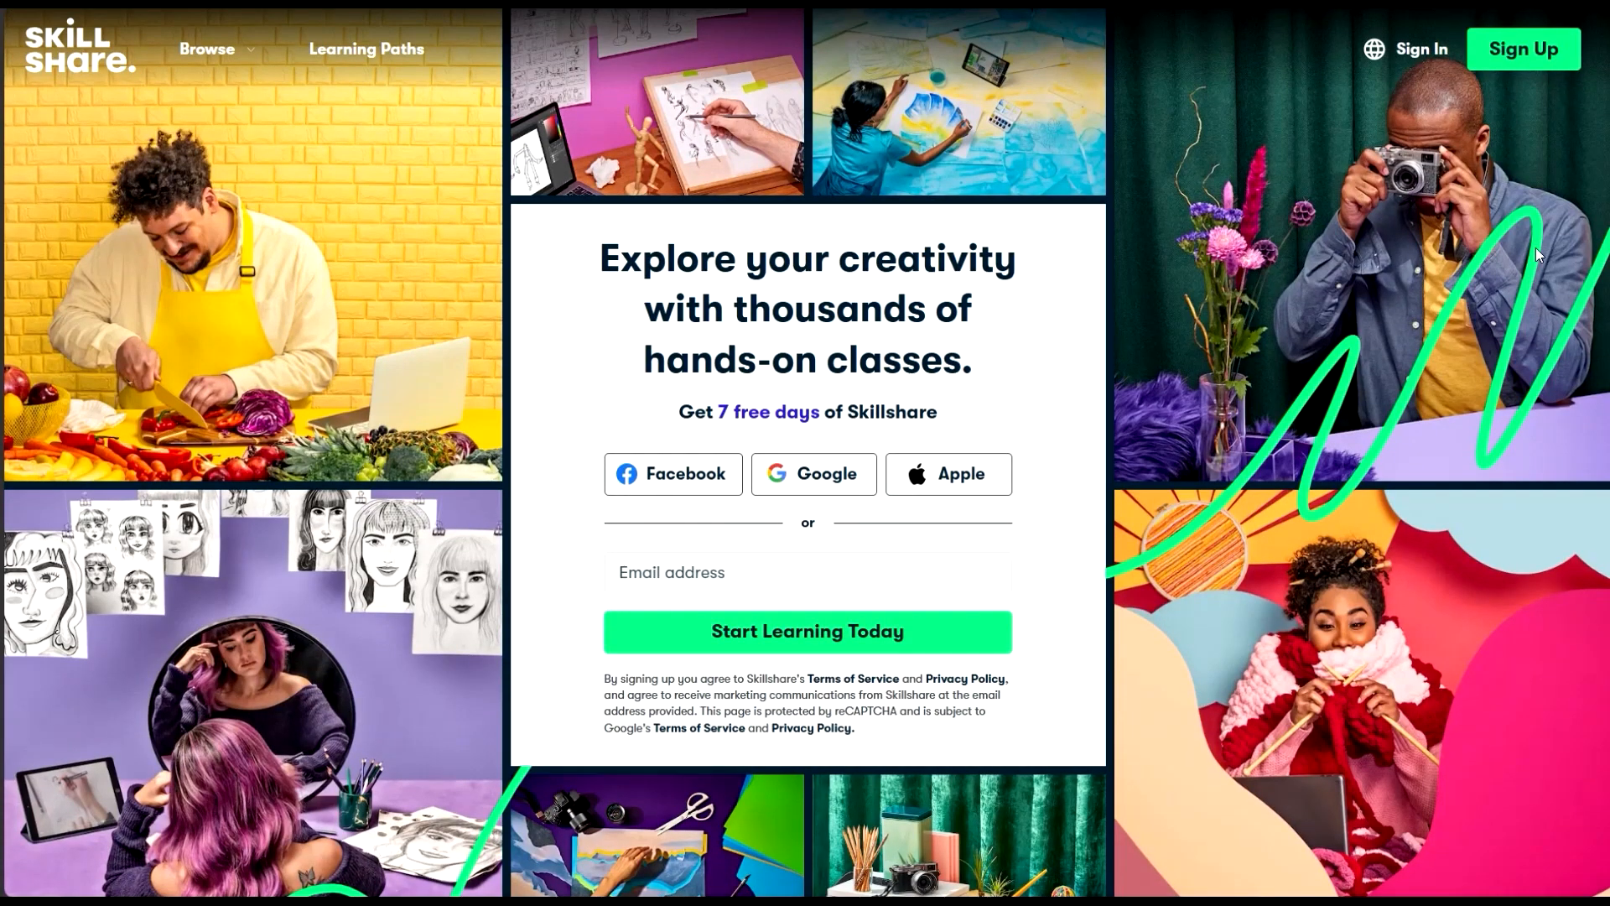
pyautogui.click(256, 50)
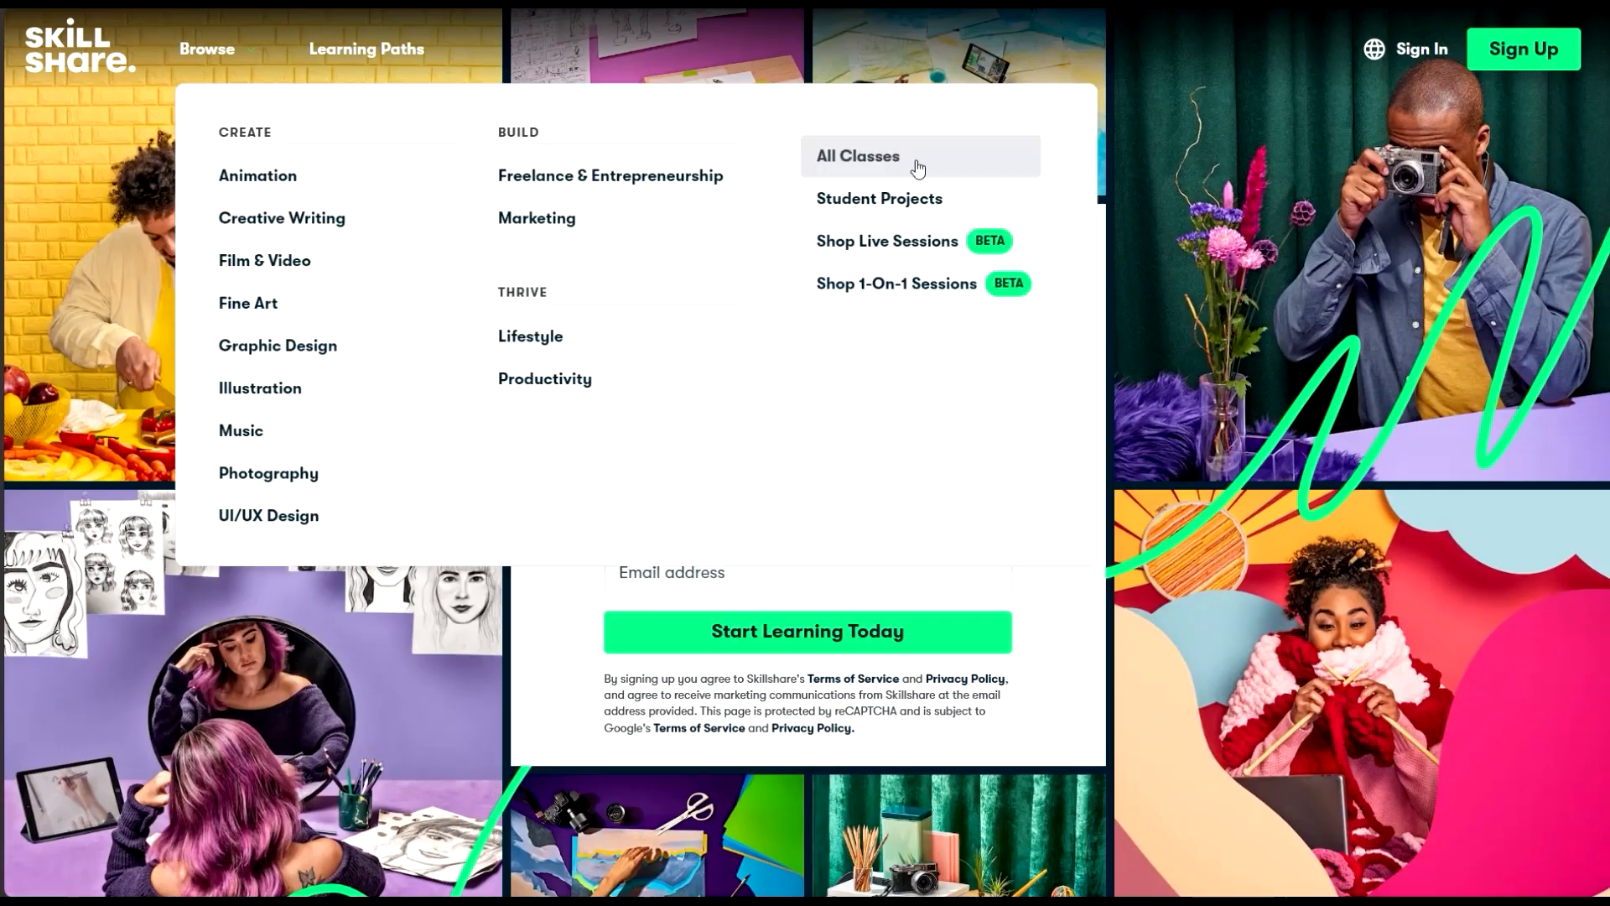
pyautogui.click(919, 163)
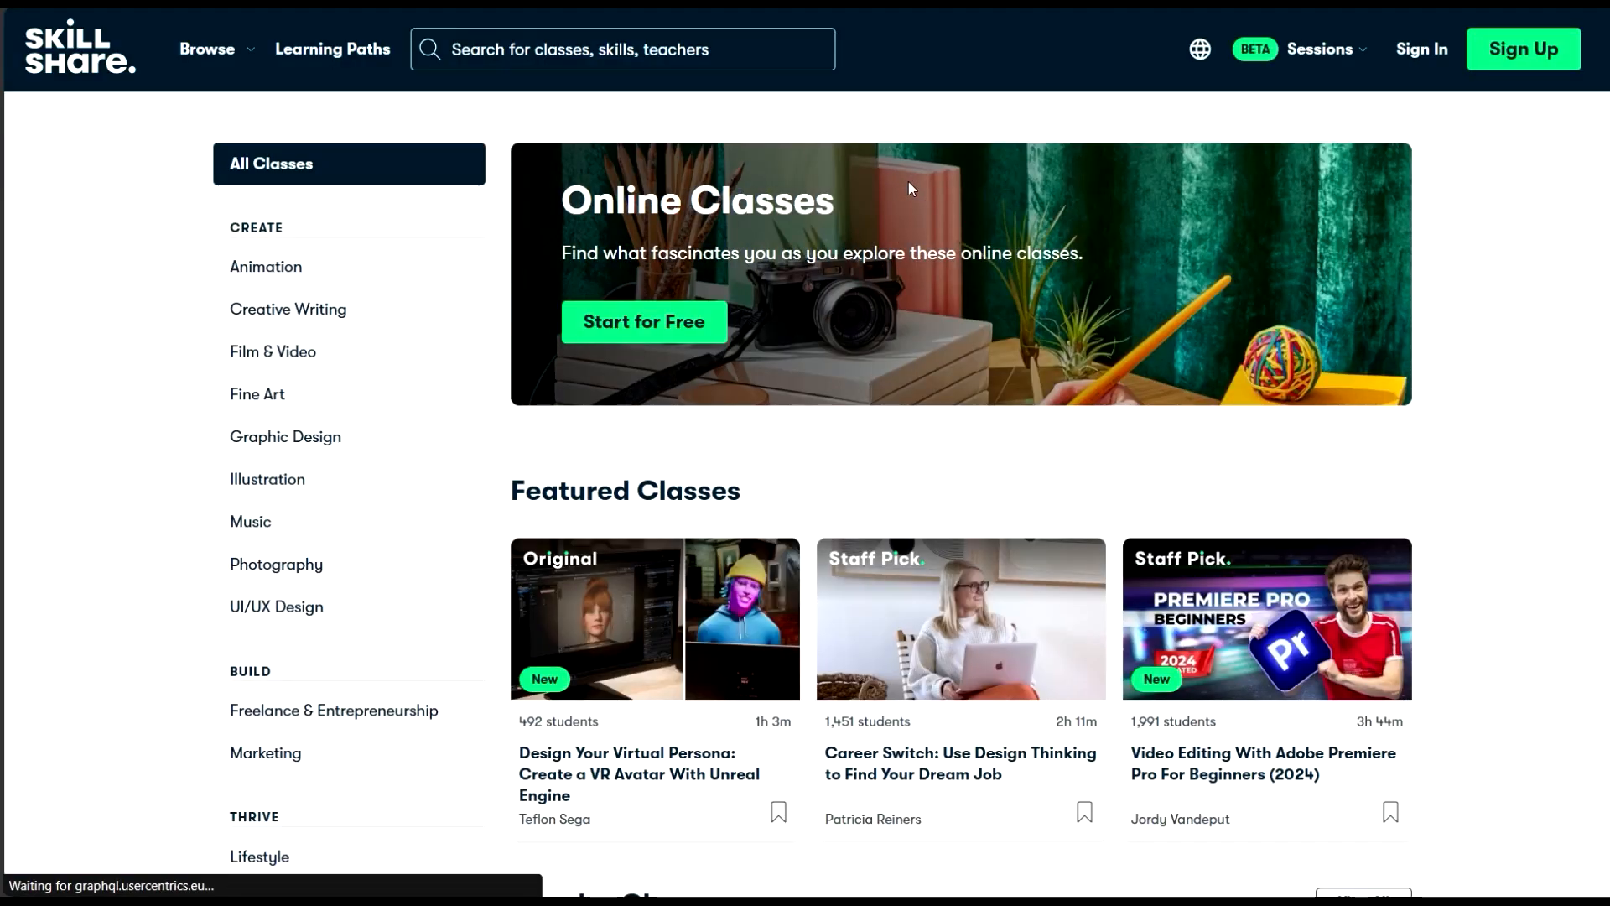
pyautogui.scroll(-10, 908, 182)
pyautogui.scroll(-15, 908, 187)
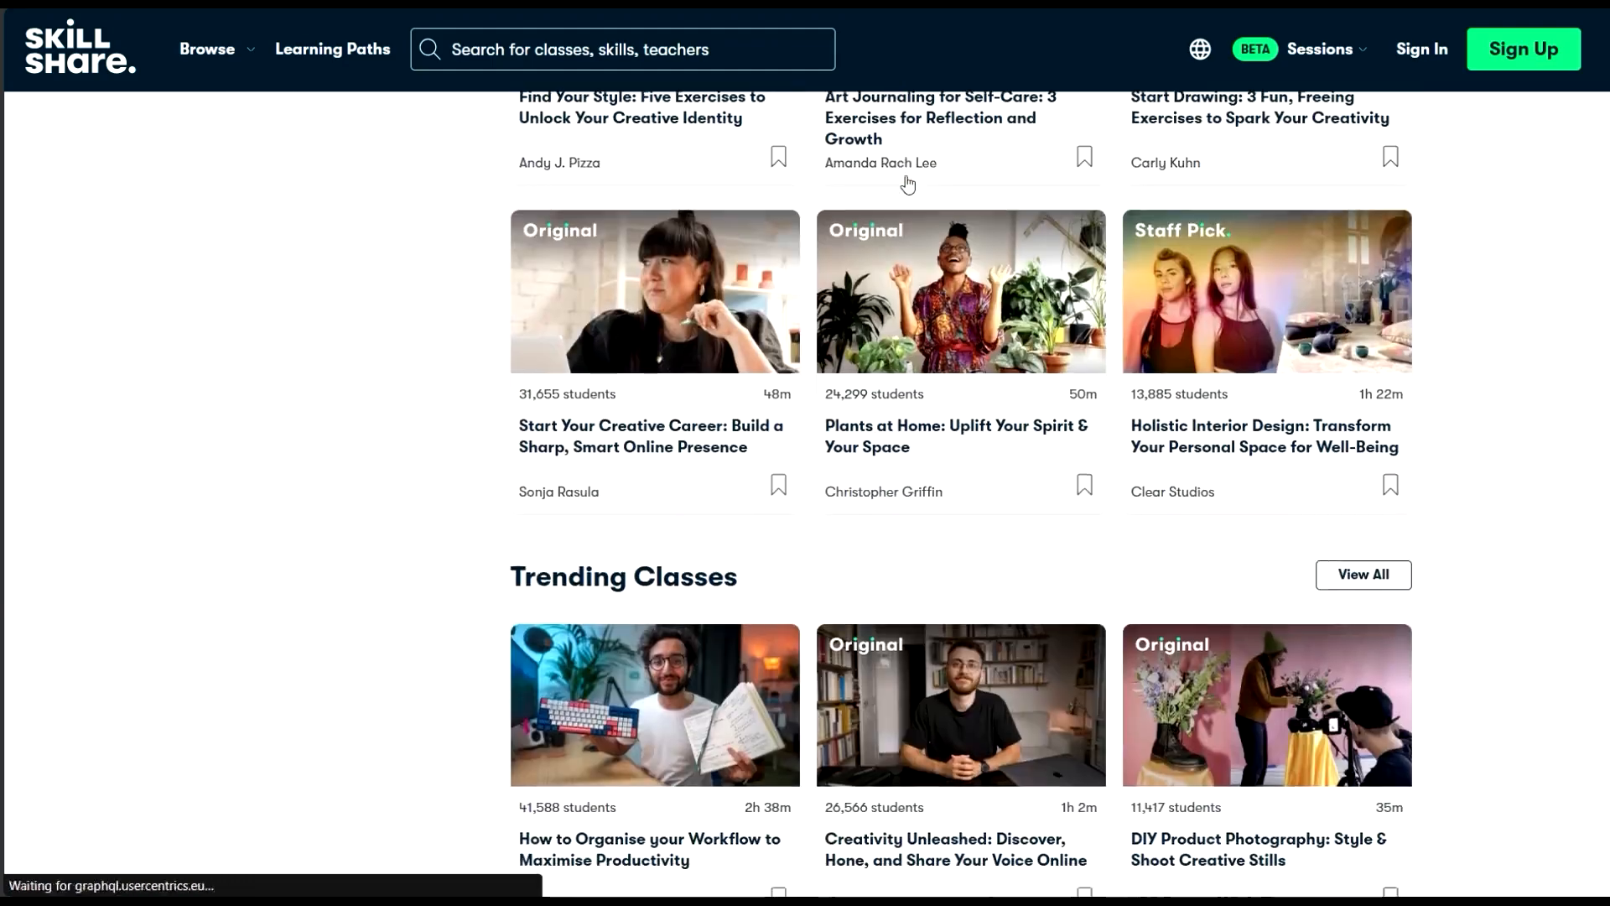
pyautogui.scroll(20, 912, 166)
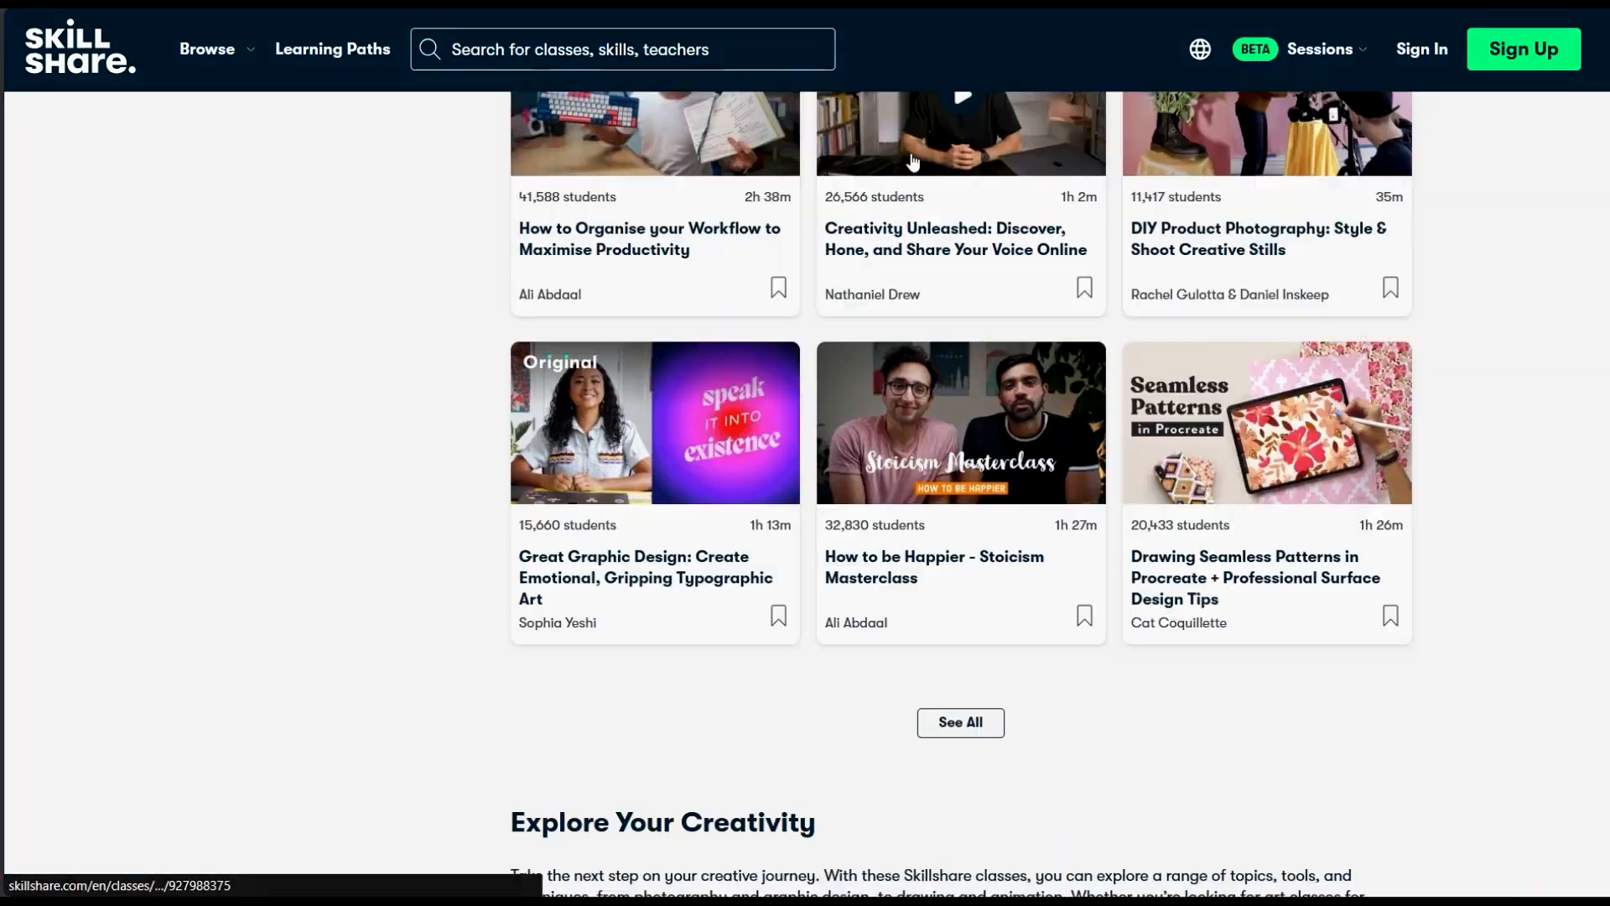
pyautogui.scroll(-7, 914, 160)
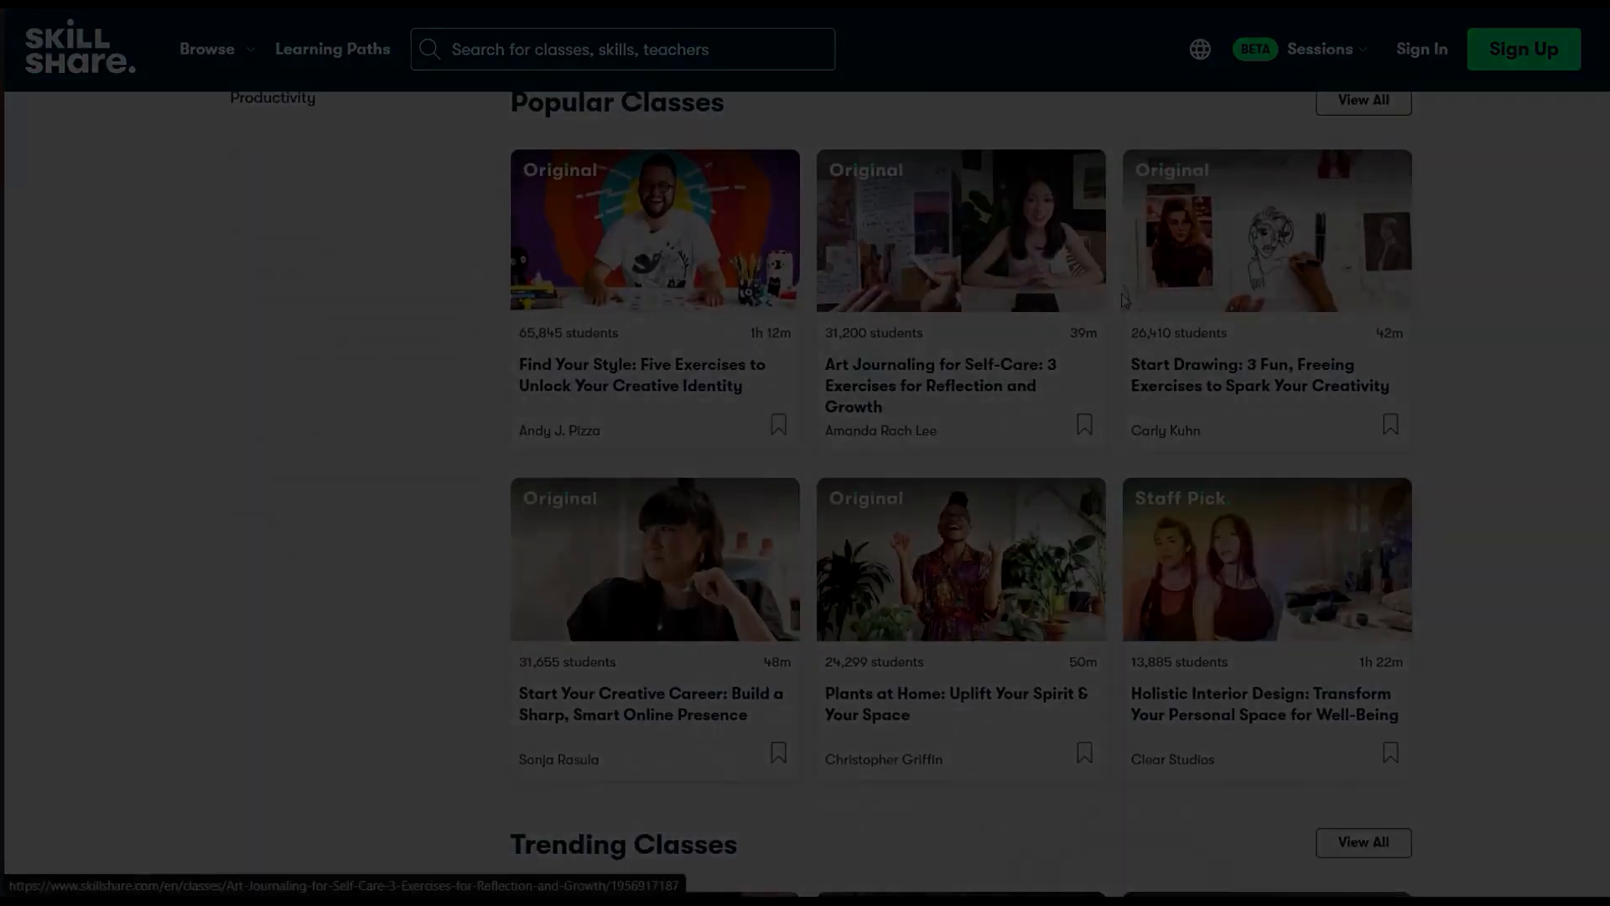
pyautogui.scroll(2, 914, 161)
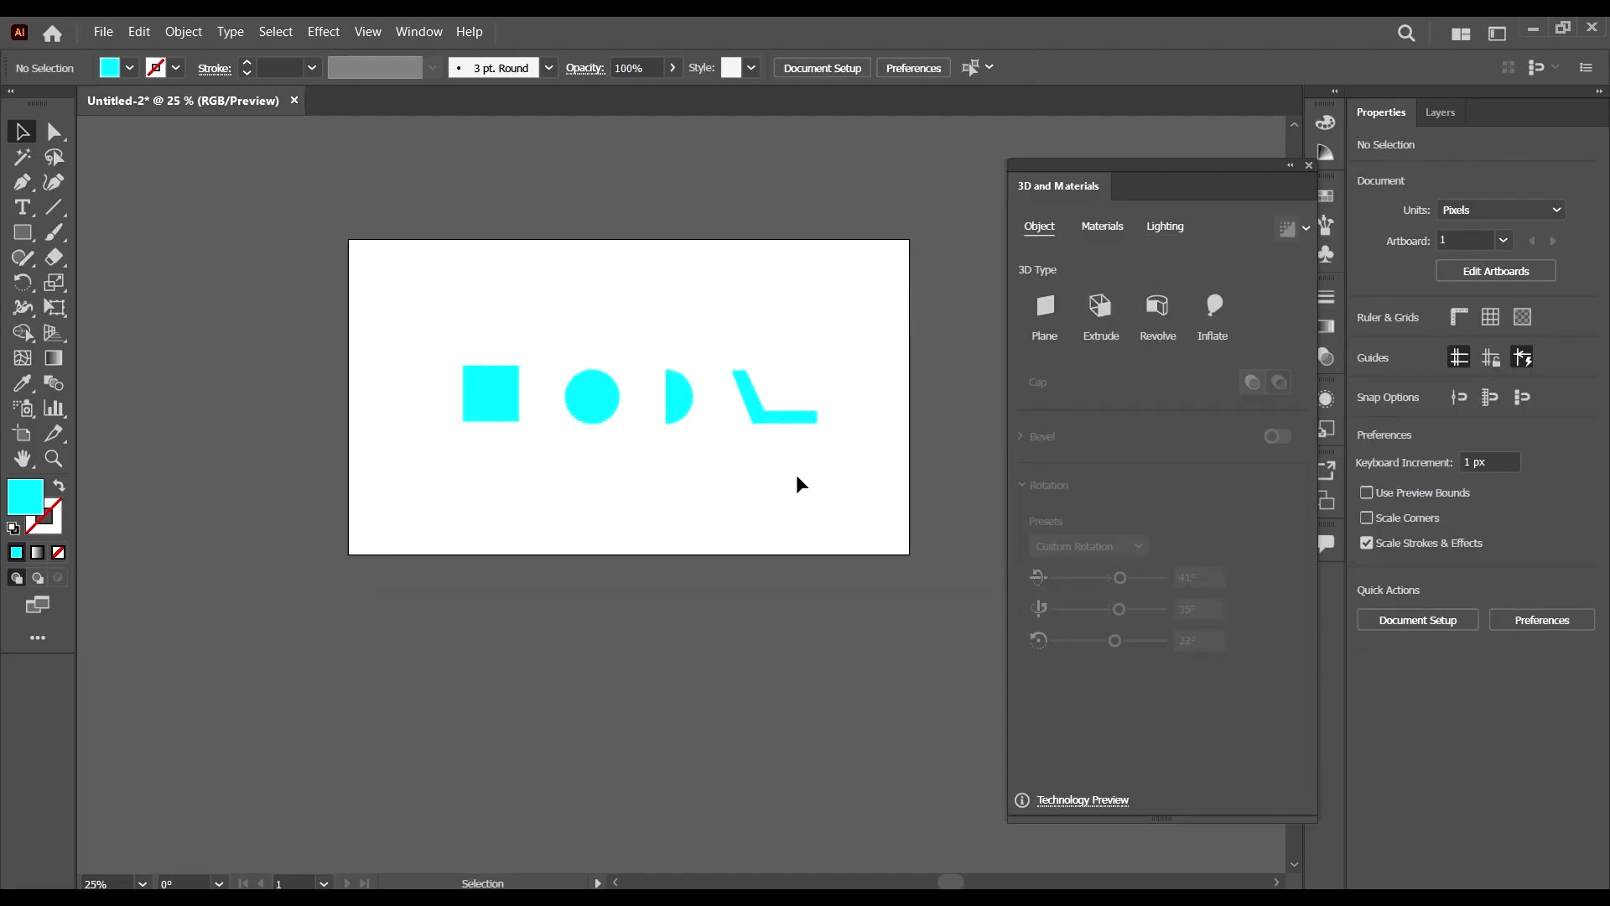
# - Switch back to Illustrator and look over the cyan square, circle, half circle and angled shape on the artboard
pyautogui.scroll(2, 644, 424)
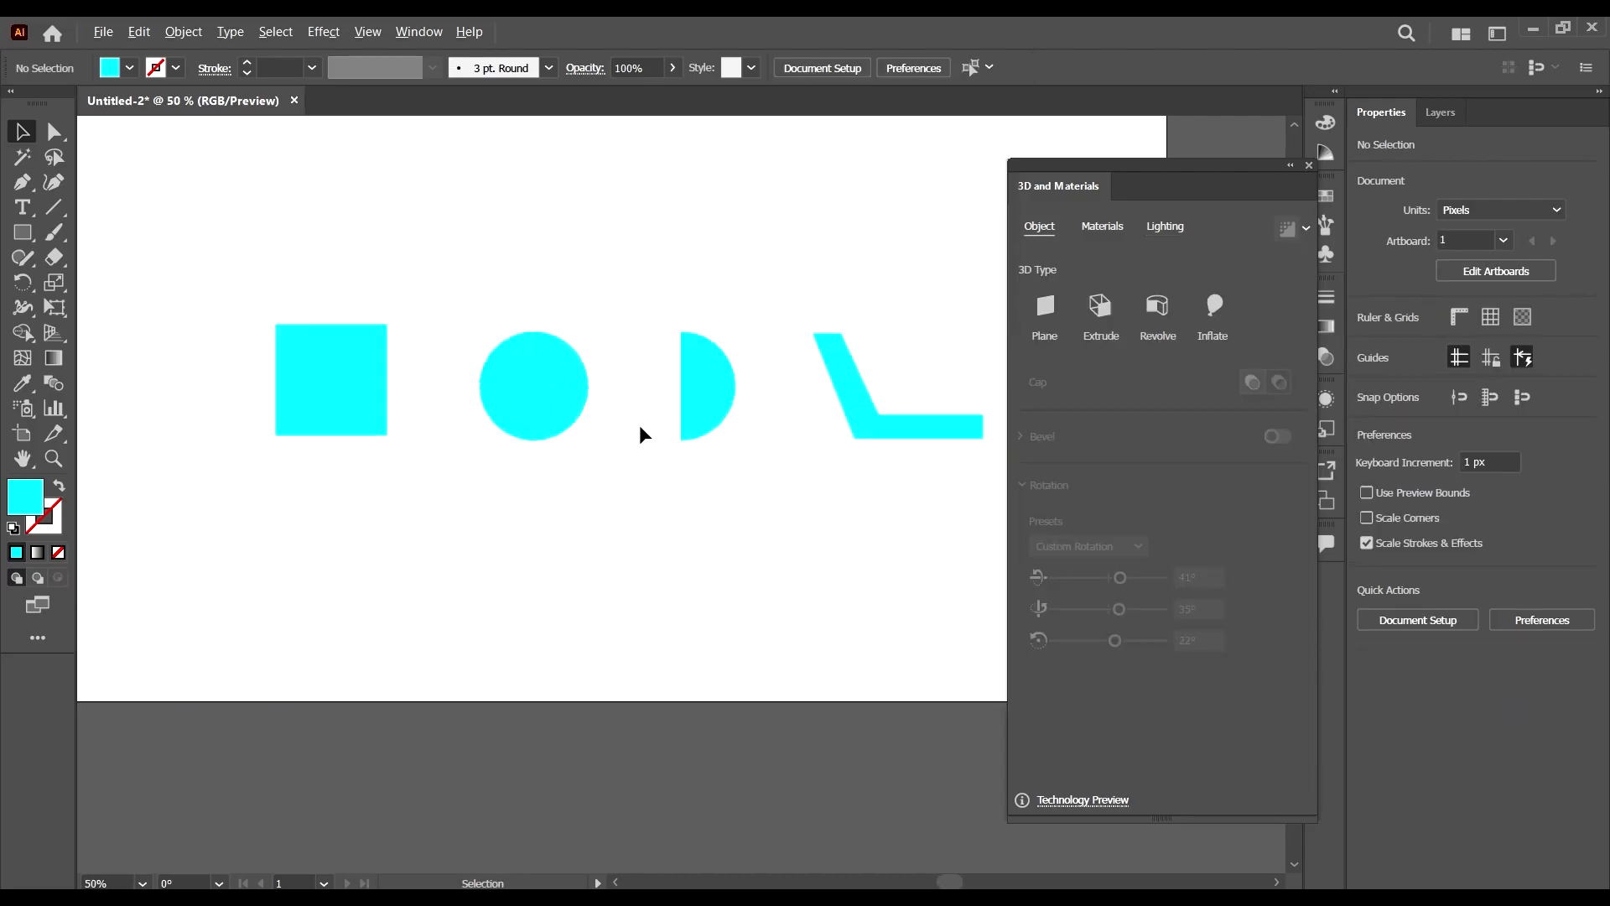
pyautogui.scroll(-1, 853, 431)
pyautogui.scroll(1, 731, 417)
pyautogui.scroll(1, 732, 416)
pyautogui.hscroll(2, 670, 452)
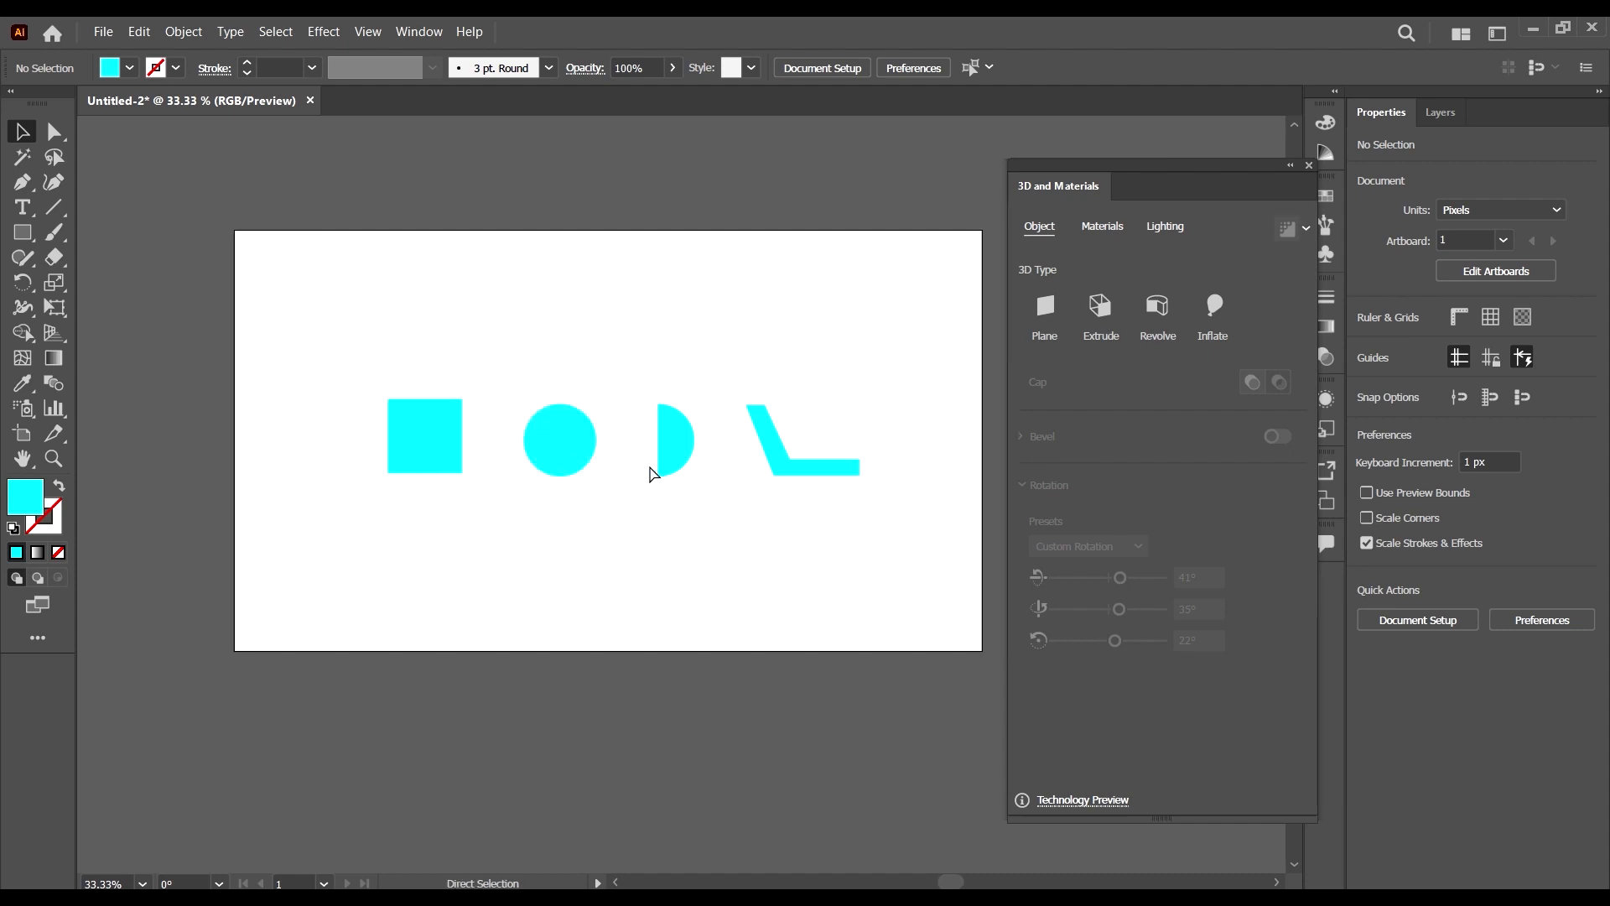
pyautogui.scroll(-2, 621, 420)
pyautogui.hscroll(1, 631, 378)
pyautogui.scroll(1, 631, 378)
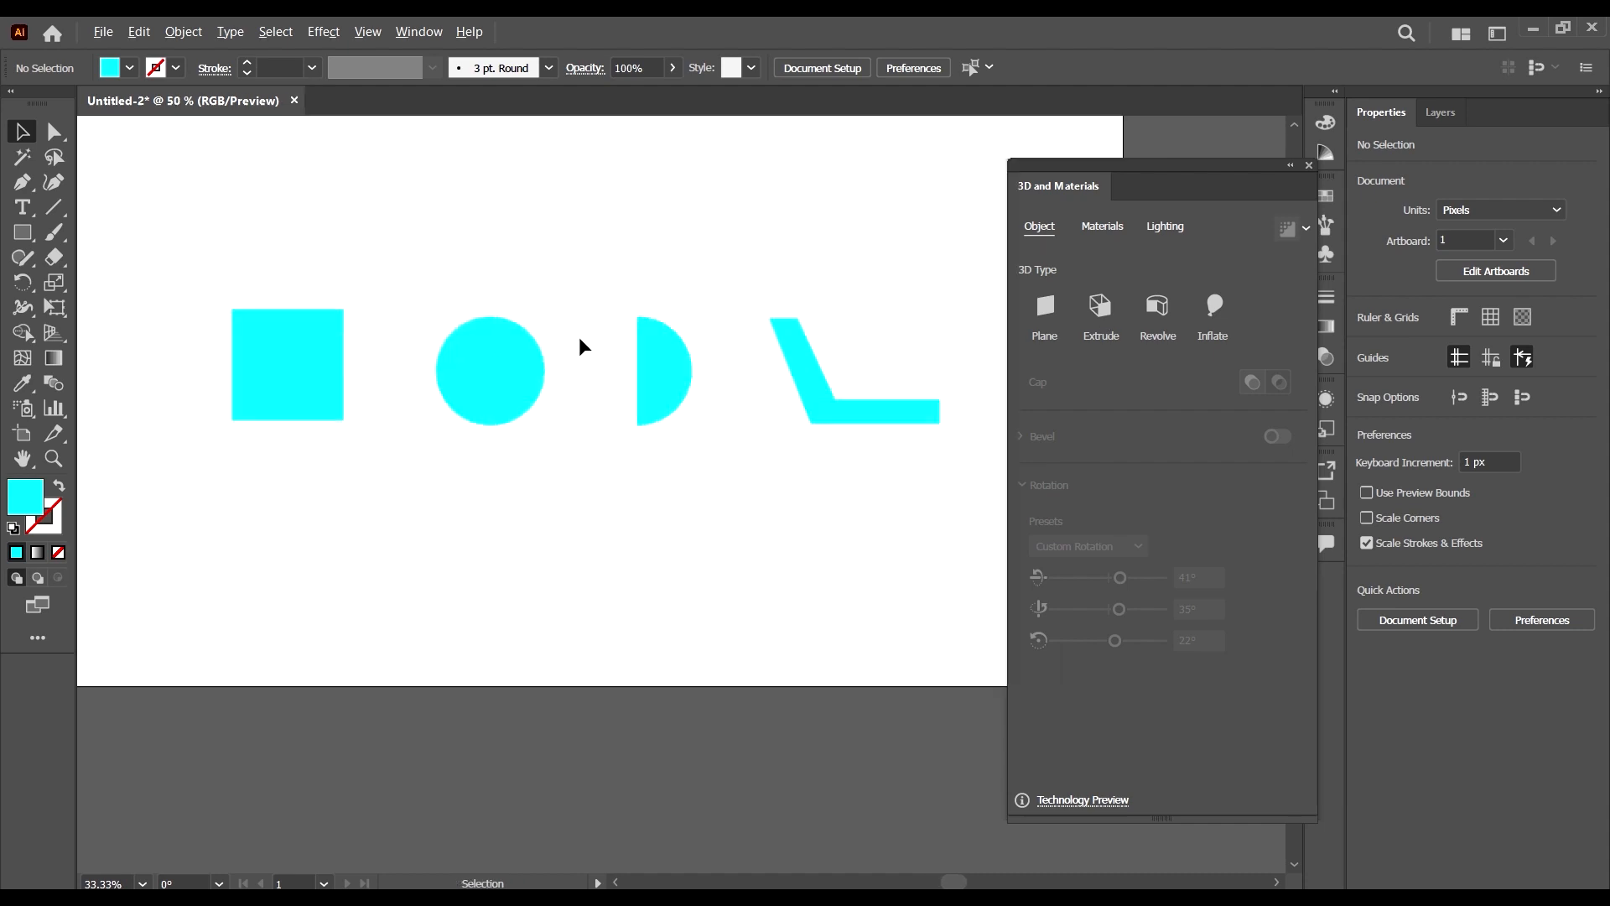
# - Change the fill of the bent L-shaped path to dark teal (#008480)
pyautogui.scroll(2, 546, 363)
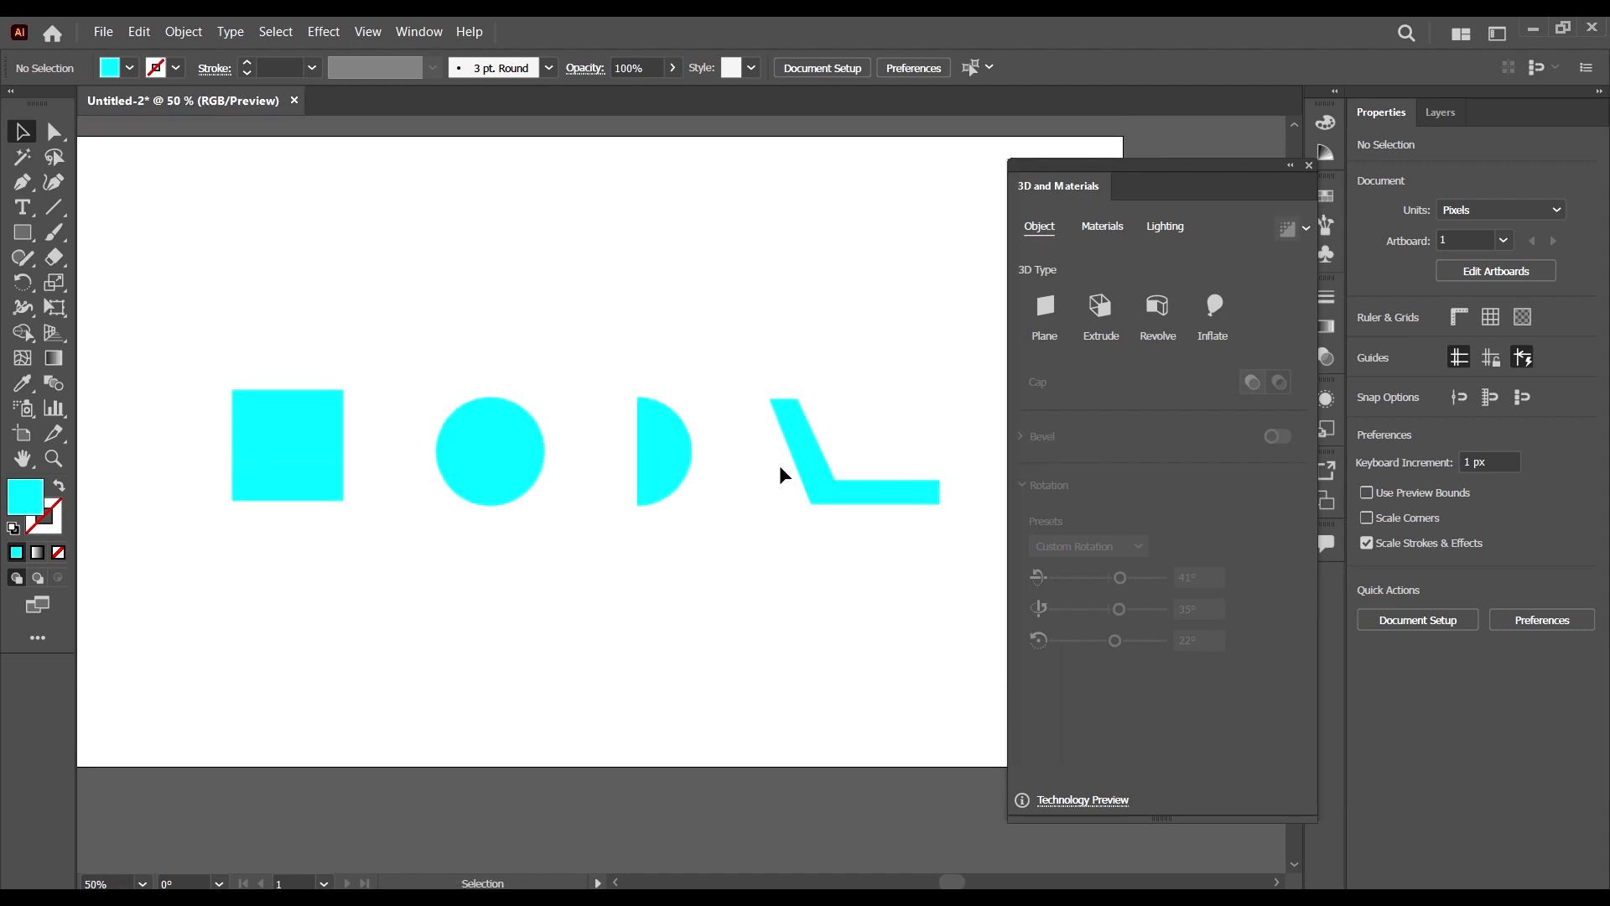
pyautogui.click(860, 495)
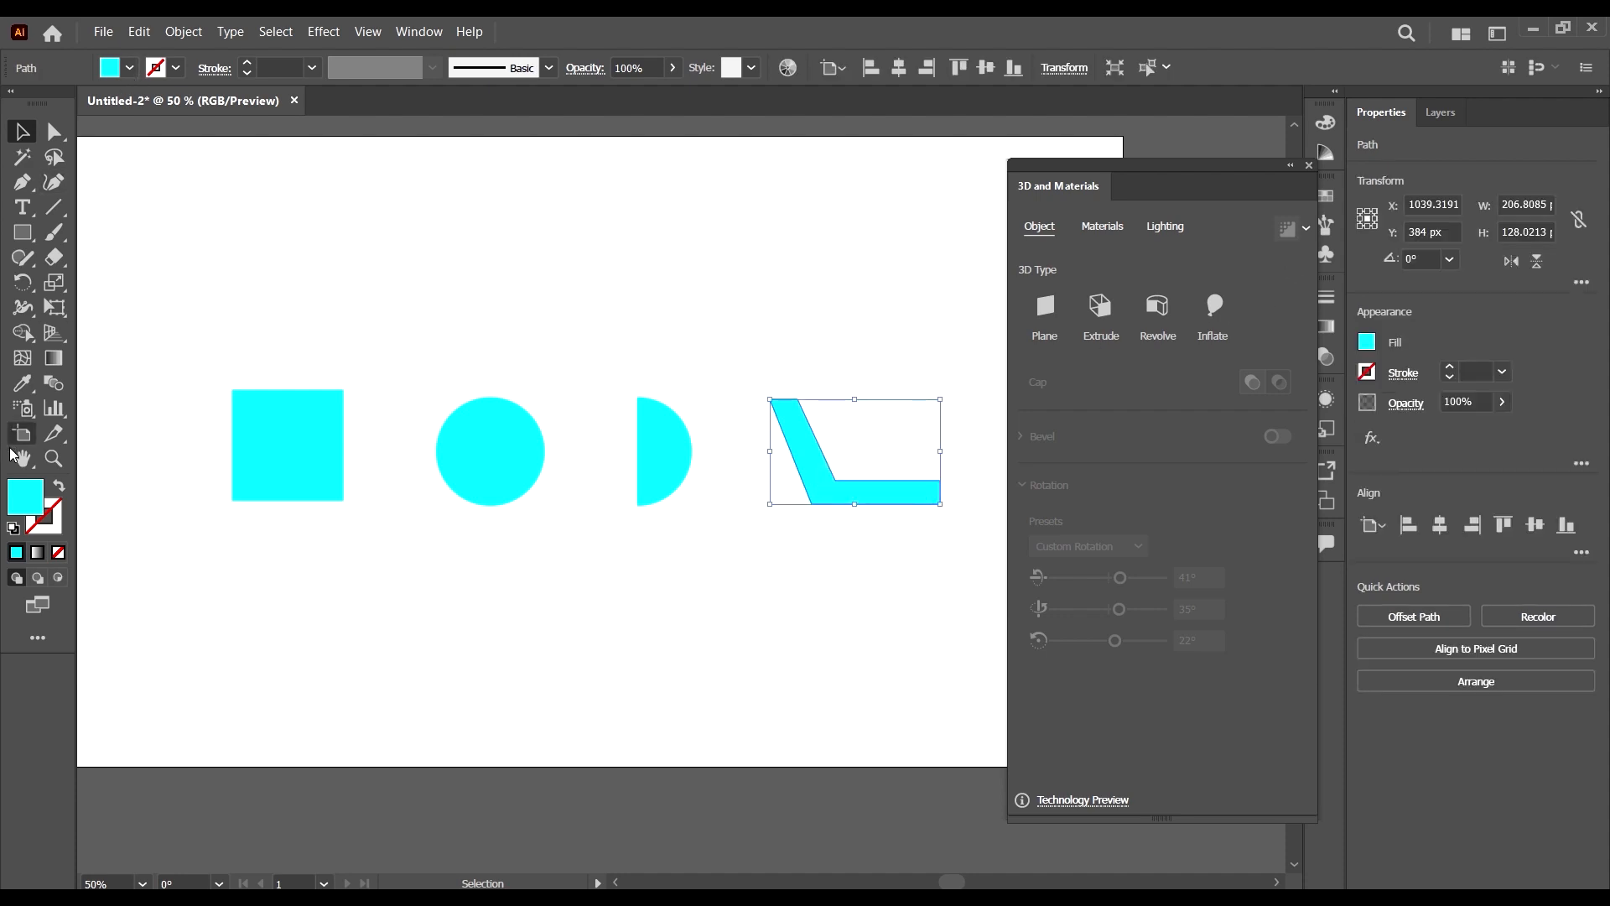
pyautogui.doubleClick(25, 496)
pyautogui.moveTo(1381, 370); pyautogui.dragTo(1406, 431)
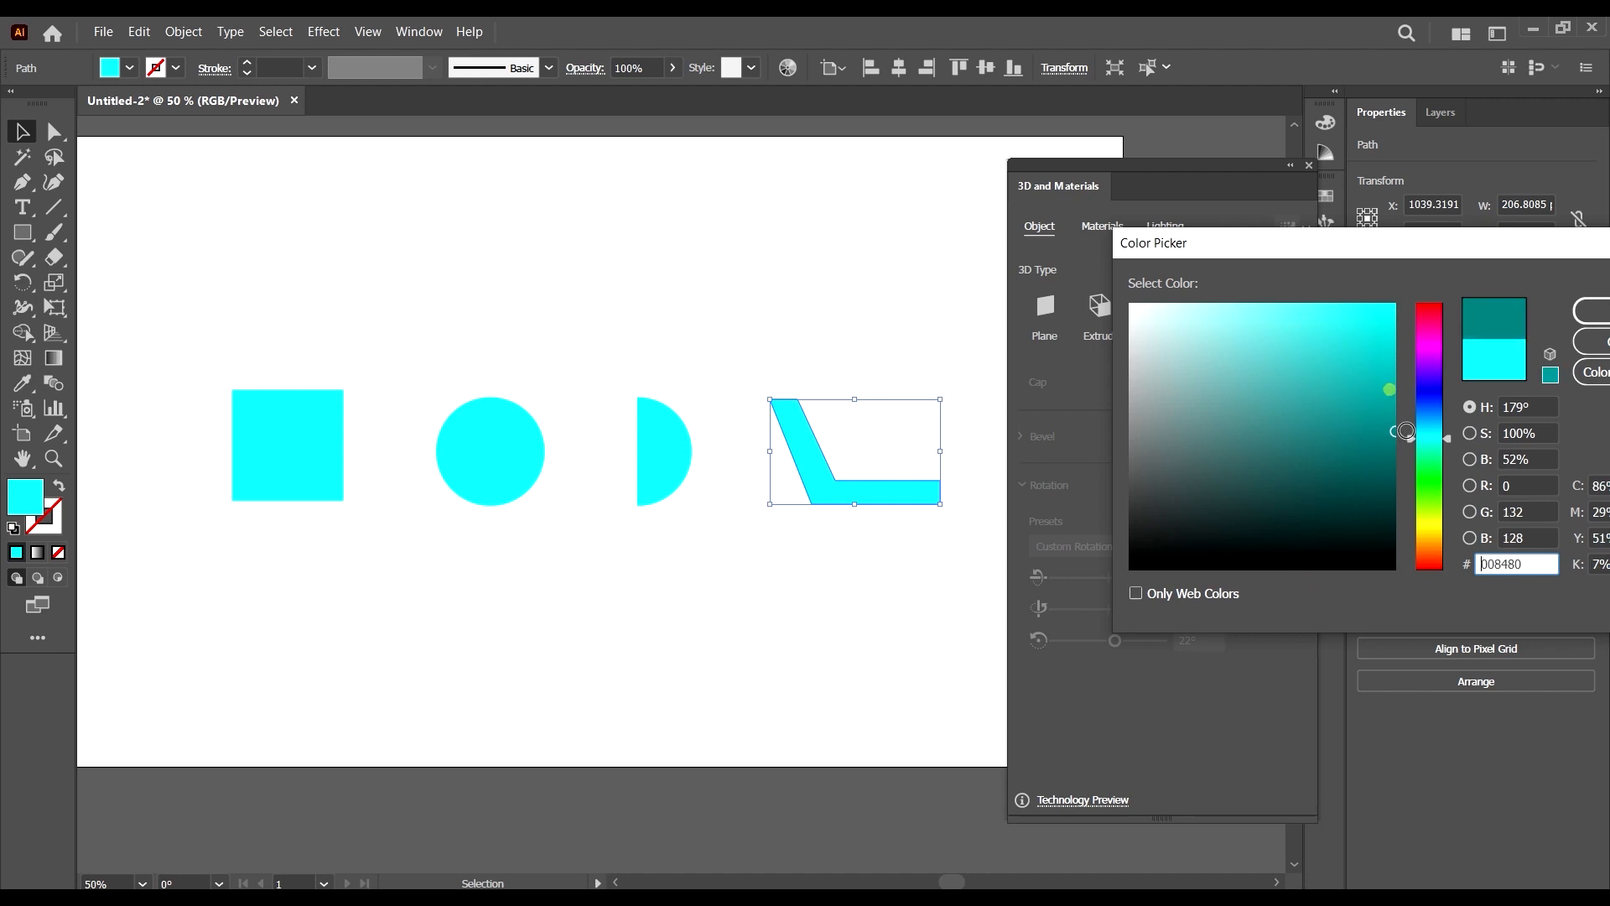
pyautogui.click(1587, 311)
pyautogui.hscroll(1, 1017, 382)
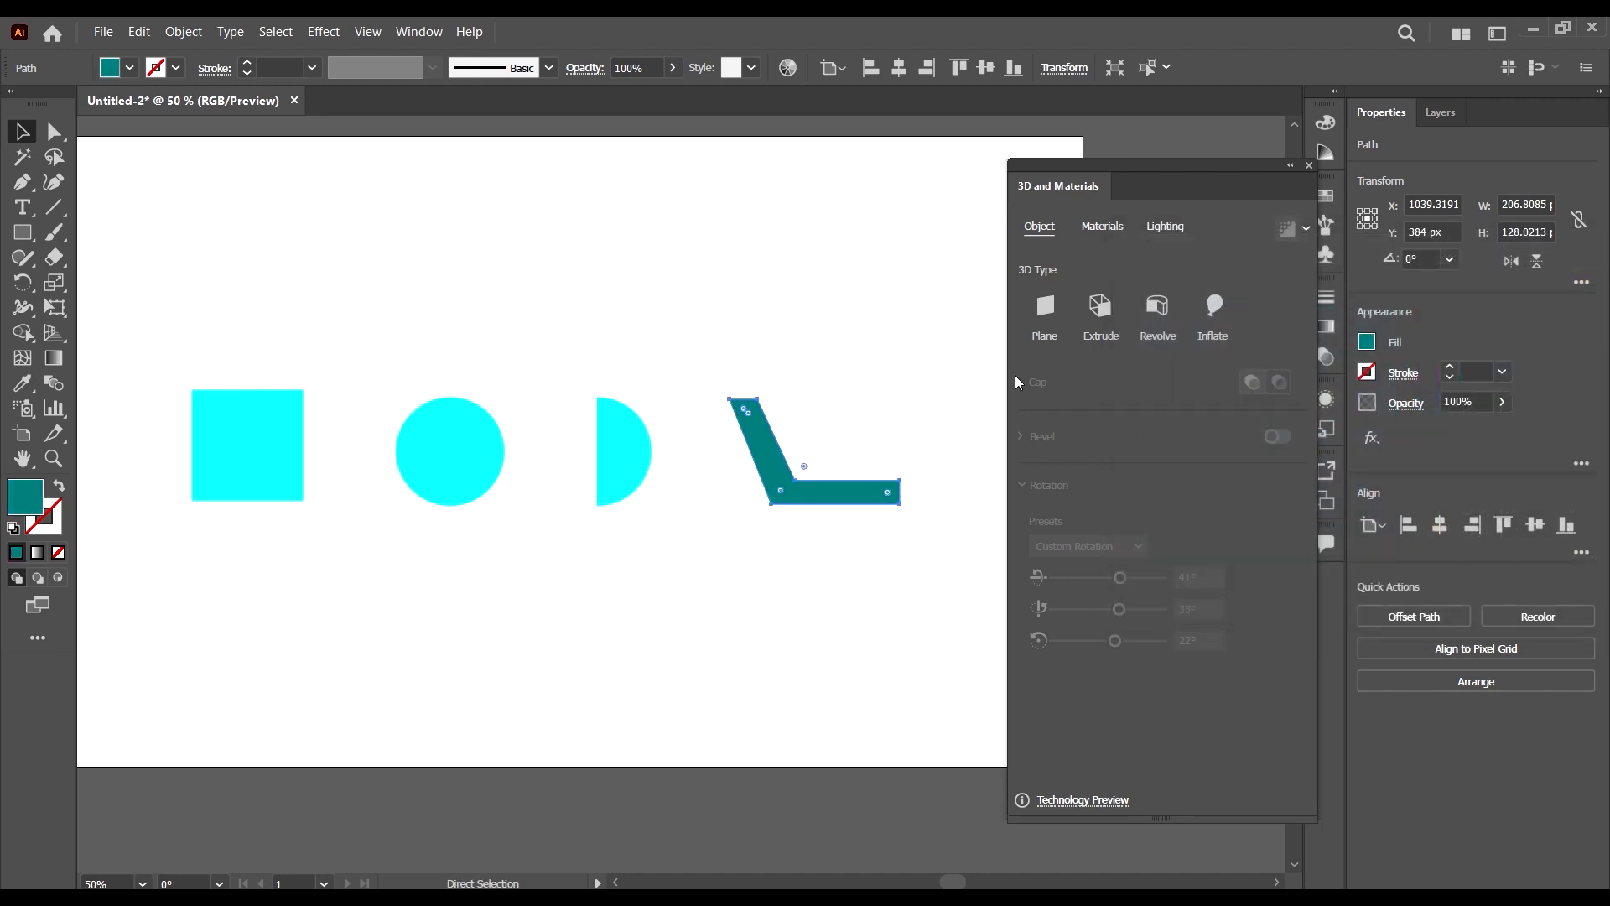
# - Revolve the dark teal L-shaped path into a 3D object and reposition it away from the half circle
pyautogui.press('v')
pyautogui.click(1158, 310)
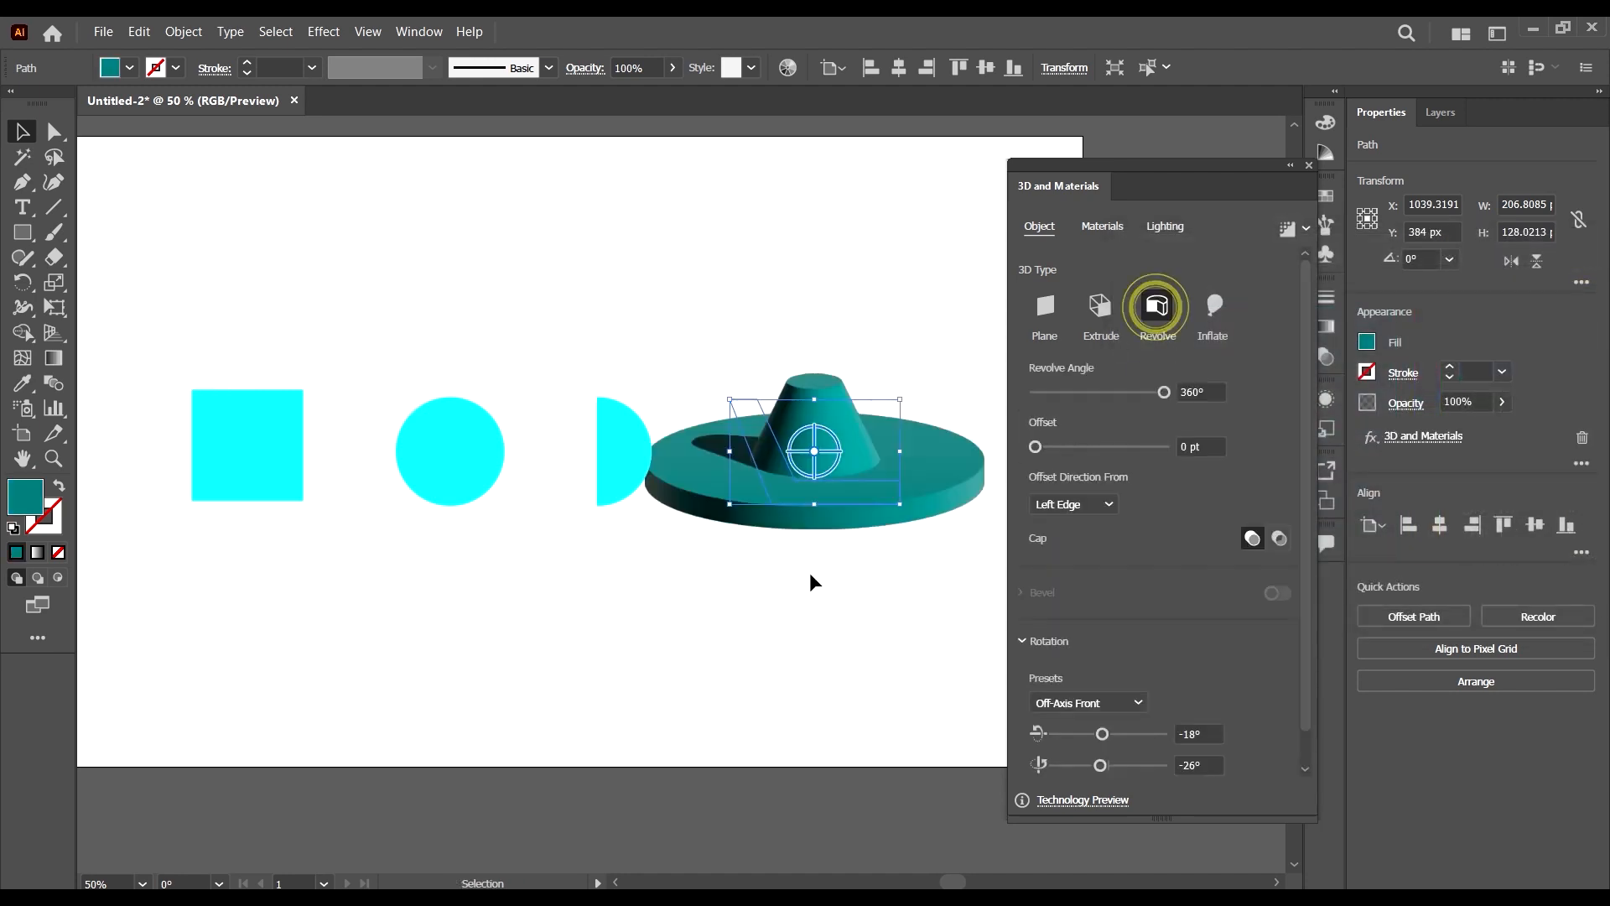
pyautogui.hscroll(3, 841, 445)
pyautogui.moveTo(703, 411); pyautogui.dragTo(779, 409)
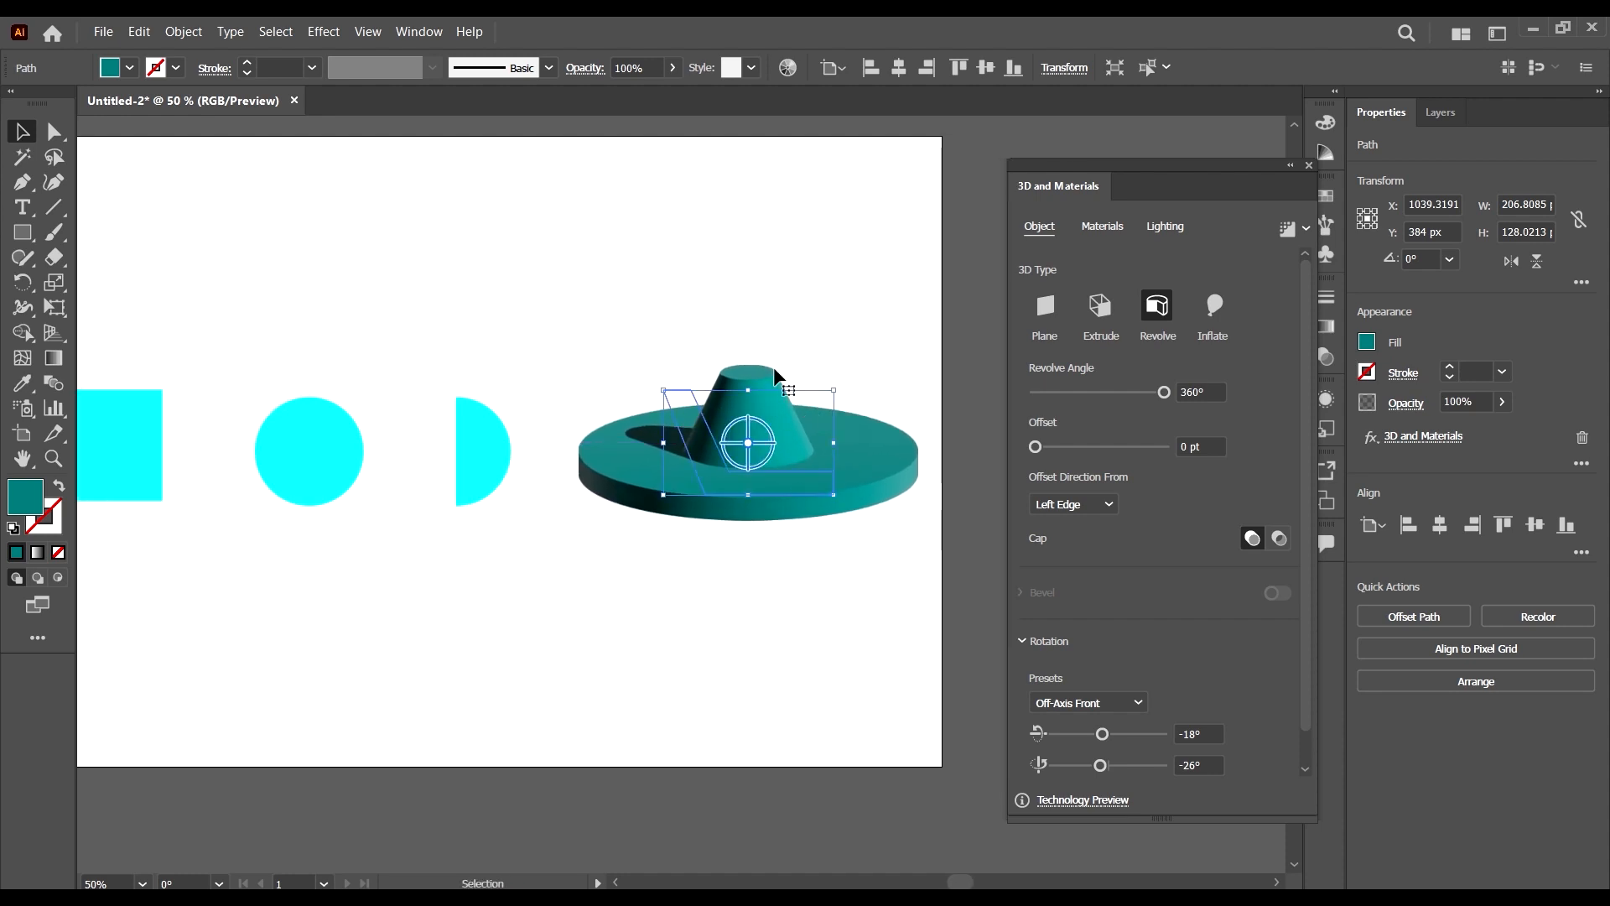
pyautogui.click(865, 630)
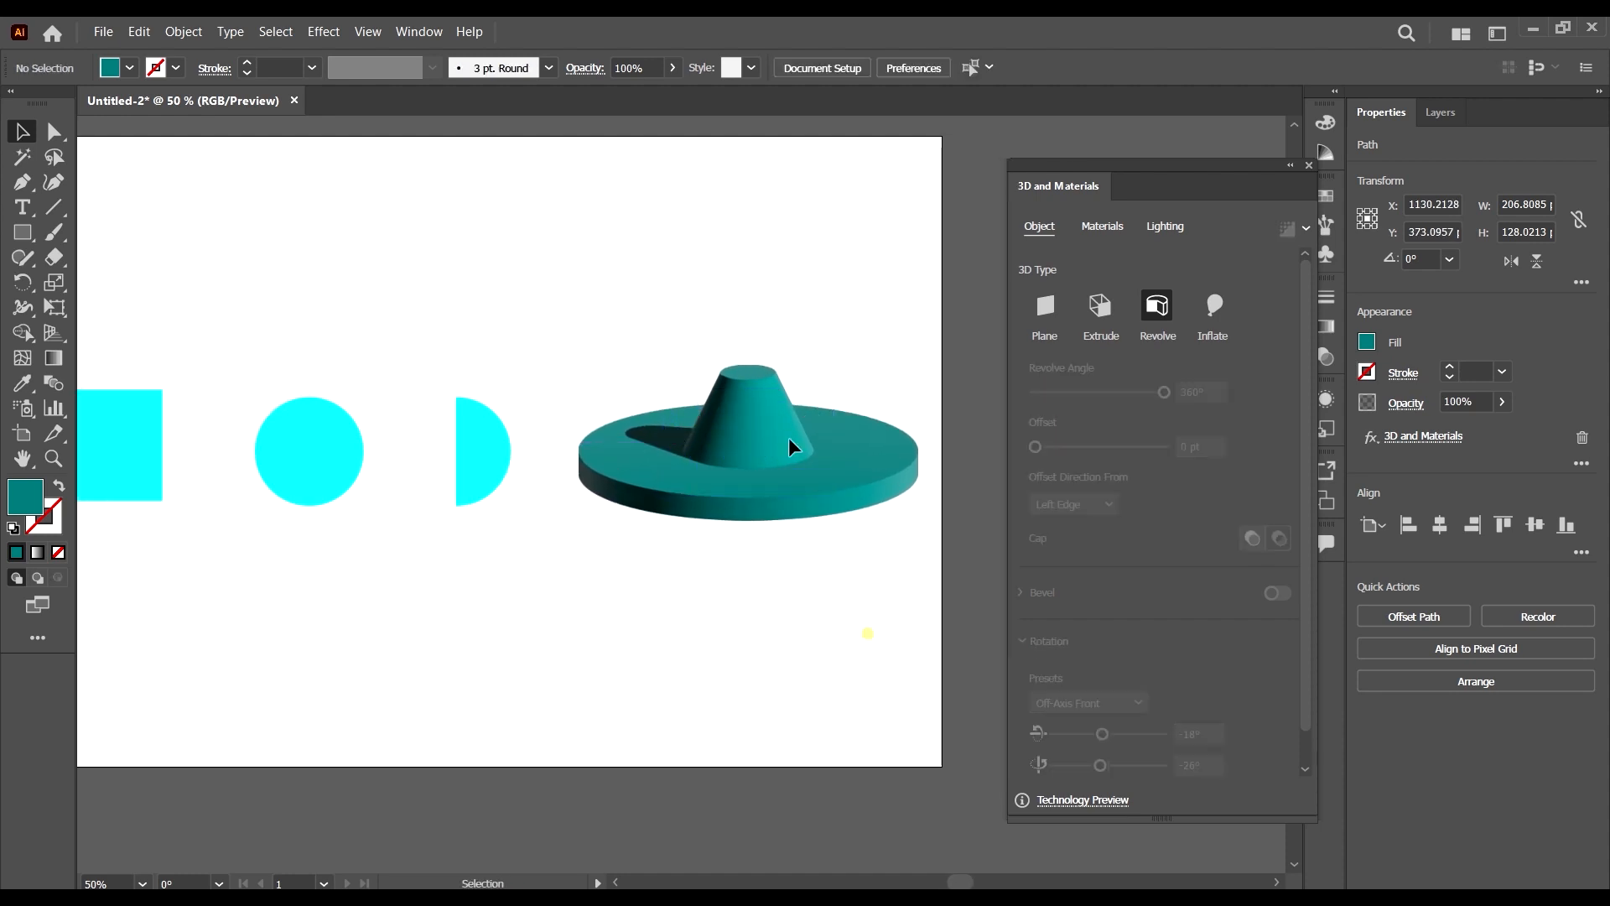
# - Try the revolve angle and offset, keeping 360° and 0 pt, and set the offset direction from Right Edge
pyautogui.click(757, 377)
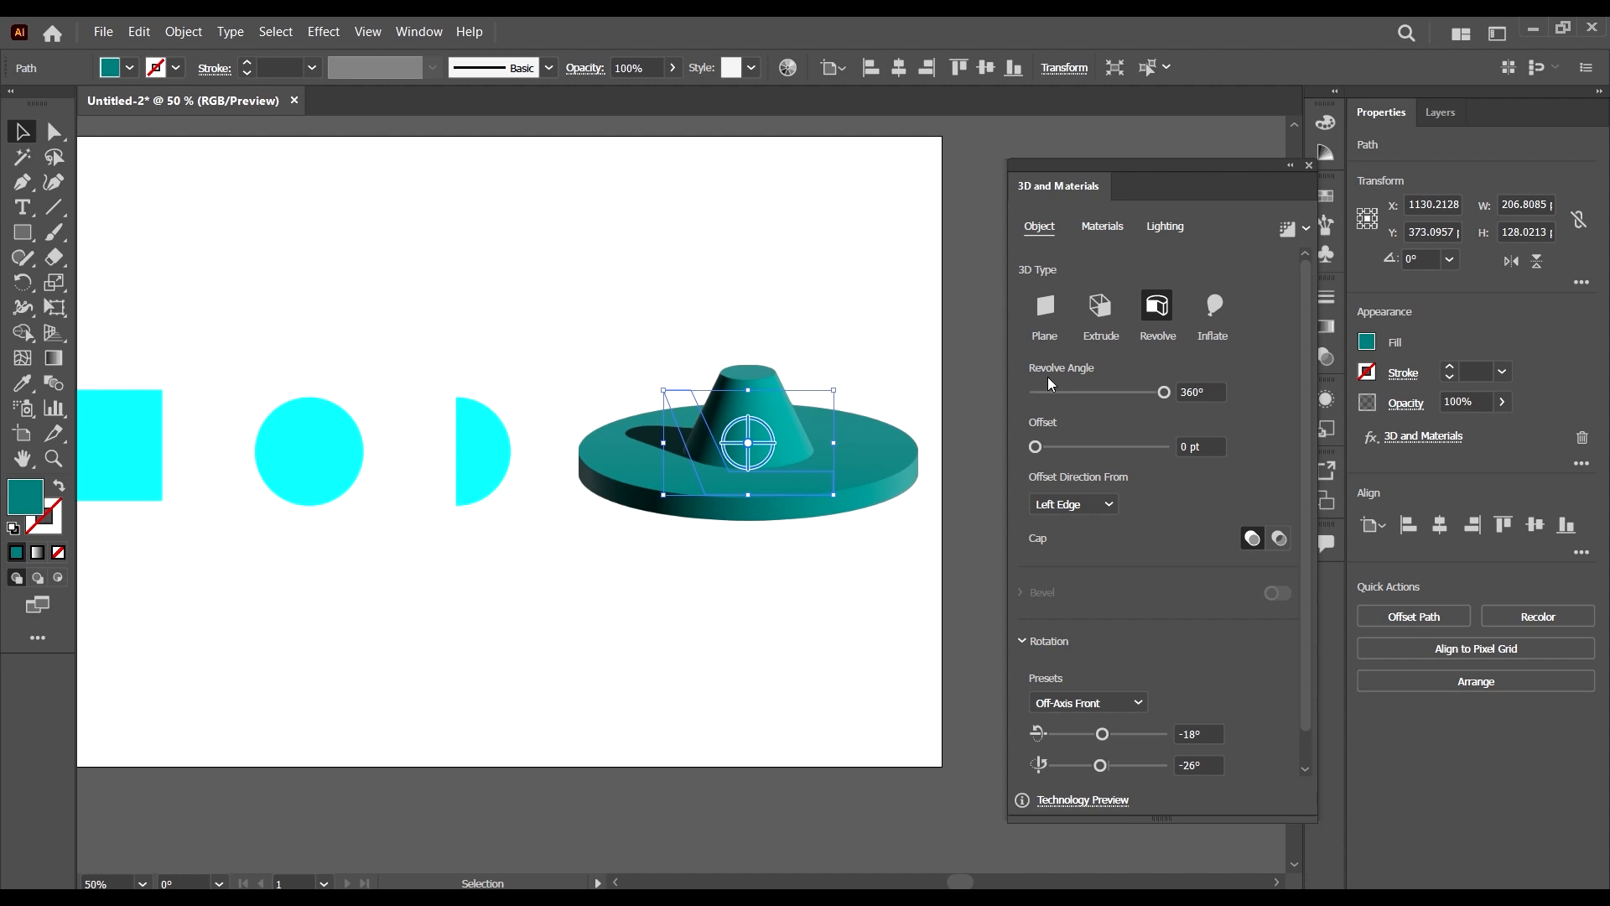
pyautogui.moveTo(1164, 394); pyautogui.dragTo(1233, 429)
pyautogui.moveTo(1035, 447)
pyautogui.mouseDown()
pyautogui.moveTo(1070, 449)
pyautogui.moveTo(1029, 451)
pyautogui.mouseUp()
pyautogui.click(1090, 503)
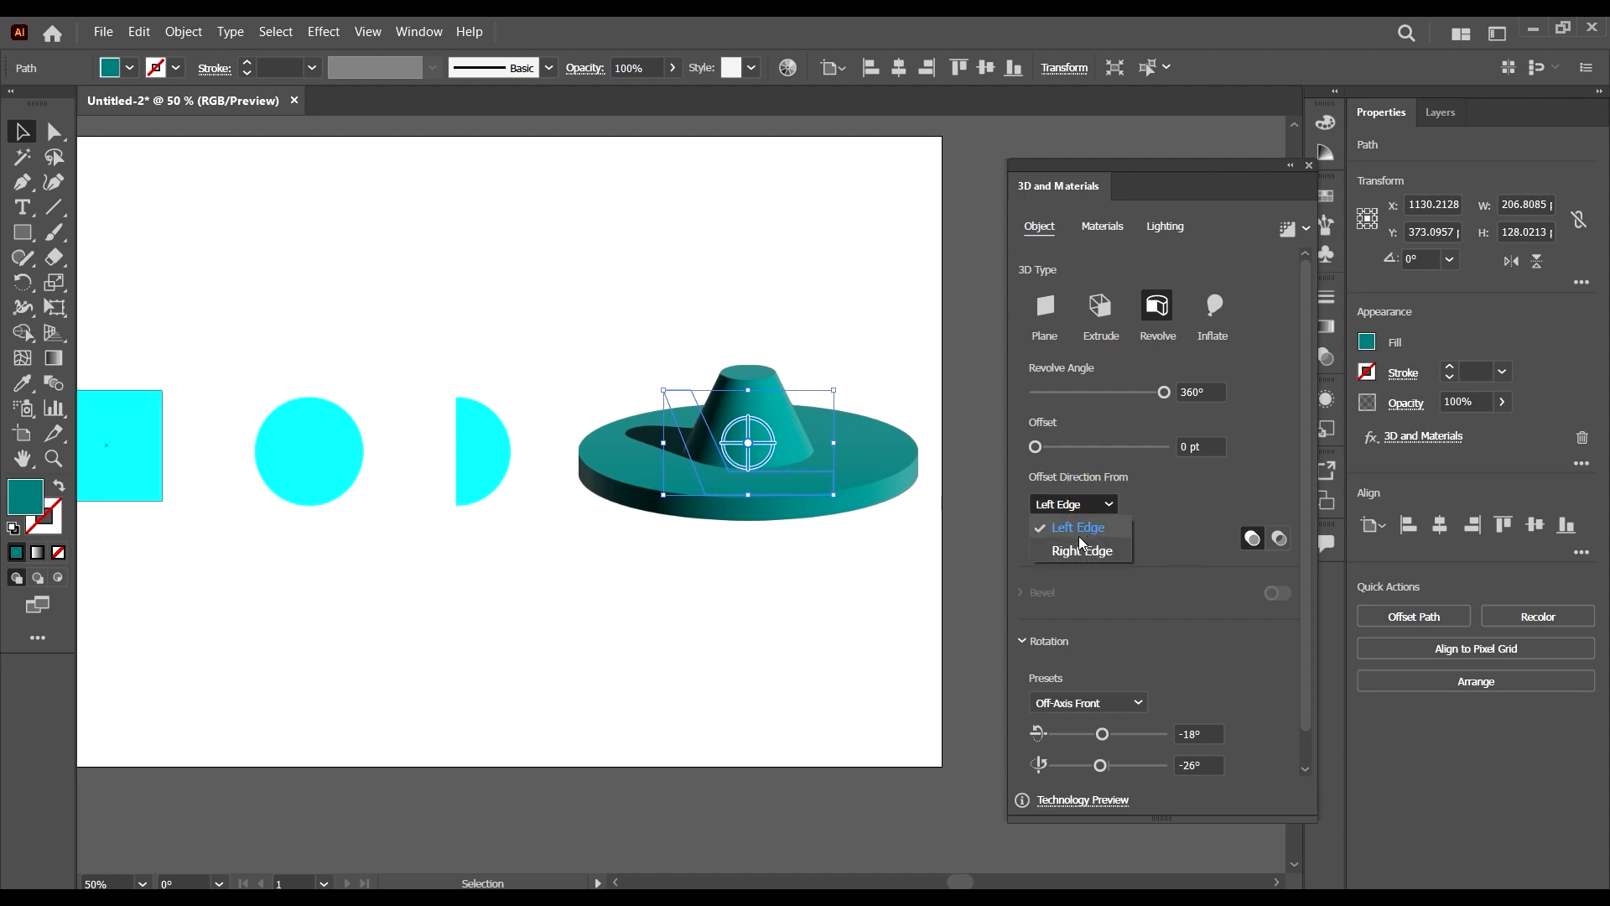
pyautogui.click(1082, 551)
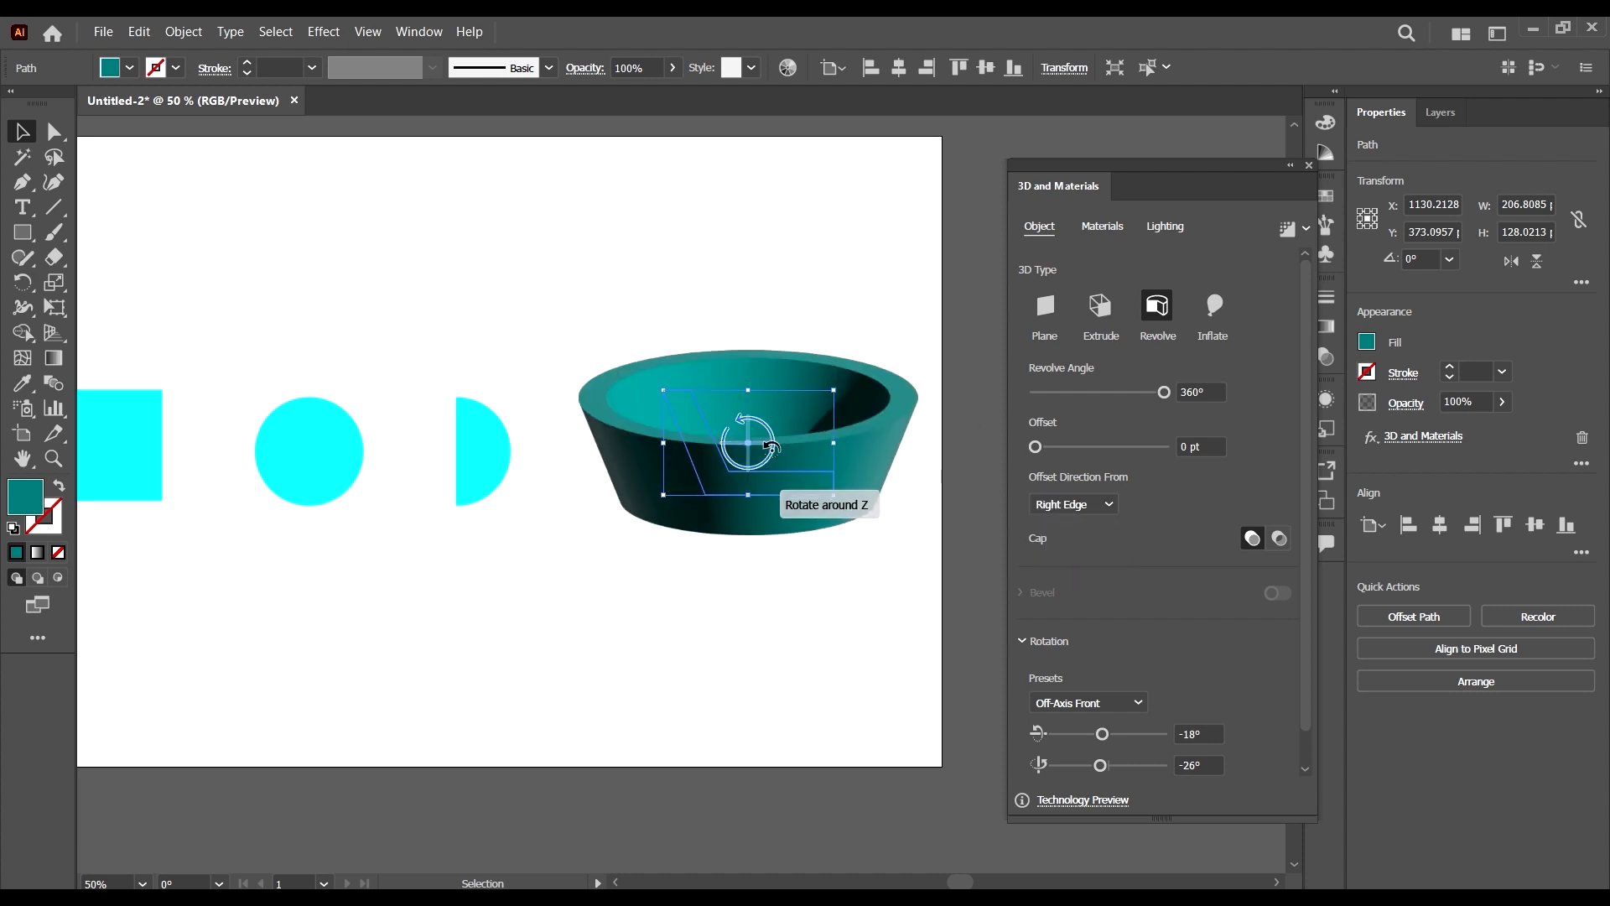
# - Try the hollow cap on the revolved bowl and switch back to the solid cap
pyautogui.hscroll(3, 755, 456)
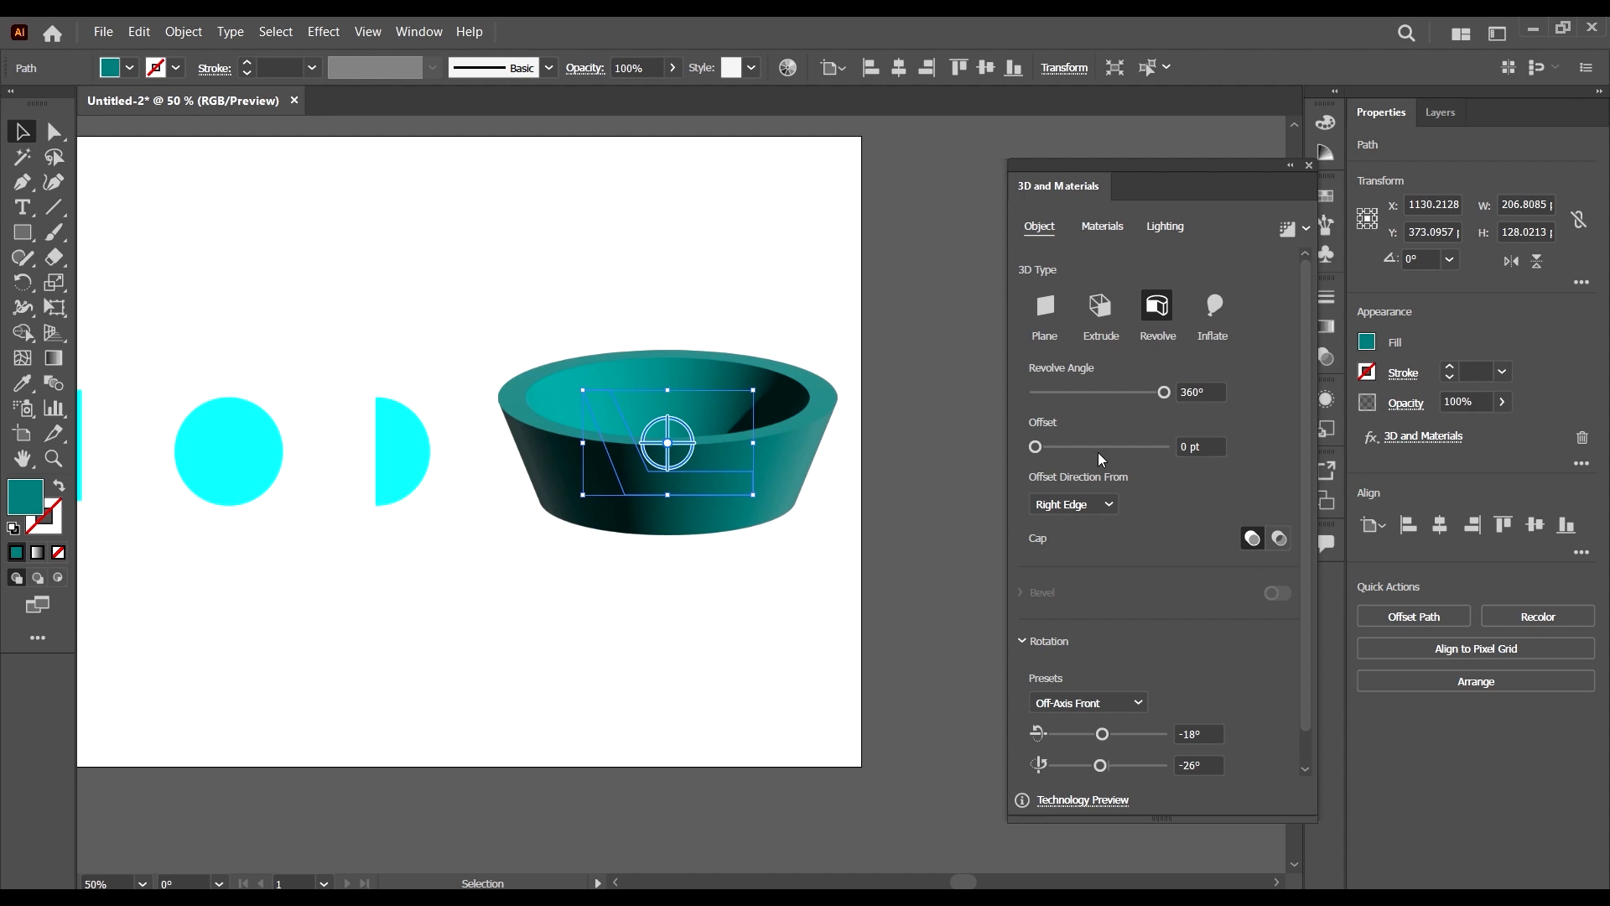
pyautogui.click(1278, 538)
pyautogui.click(1252, 538)
pyautogui.scroll(-1, 694, 524)
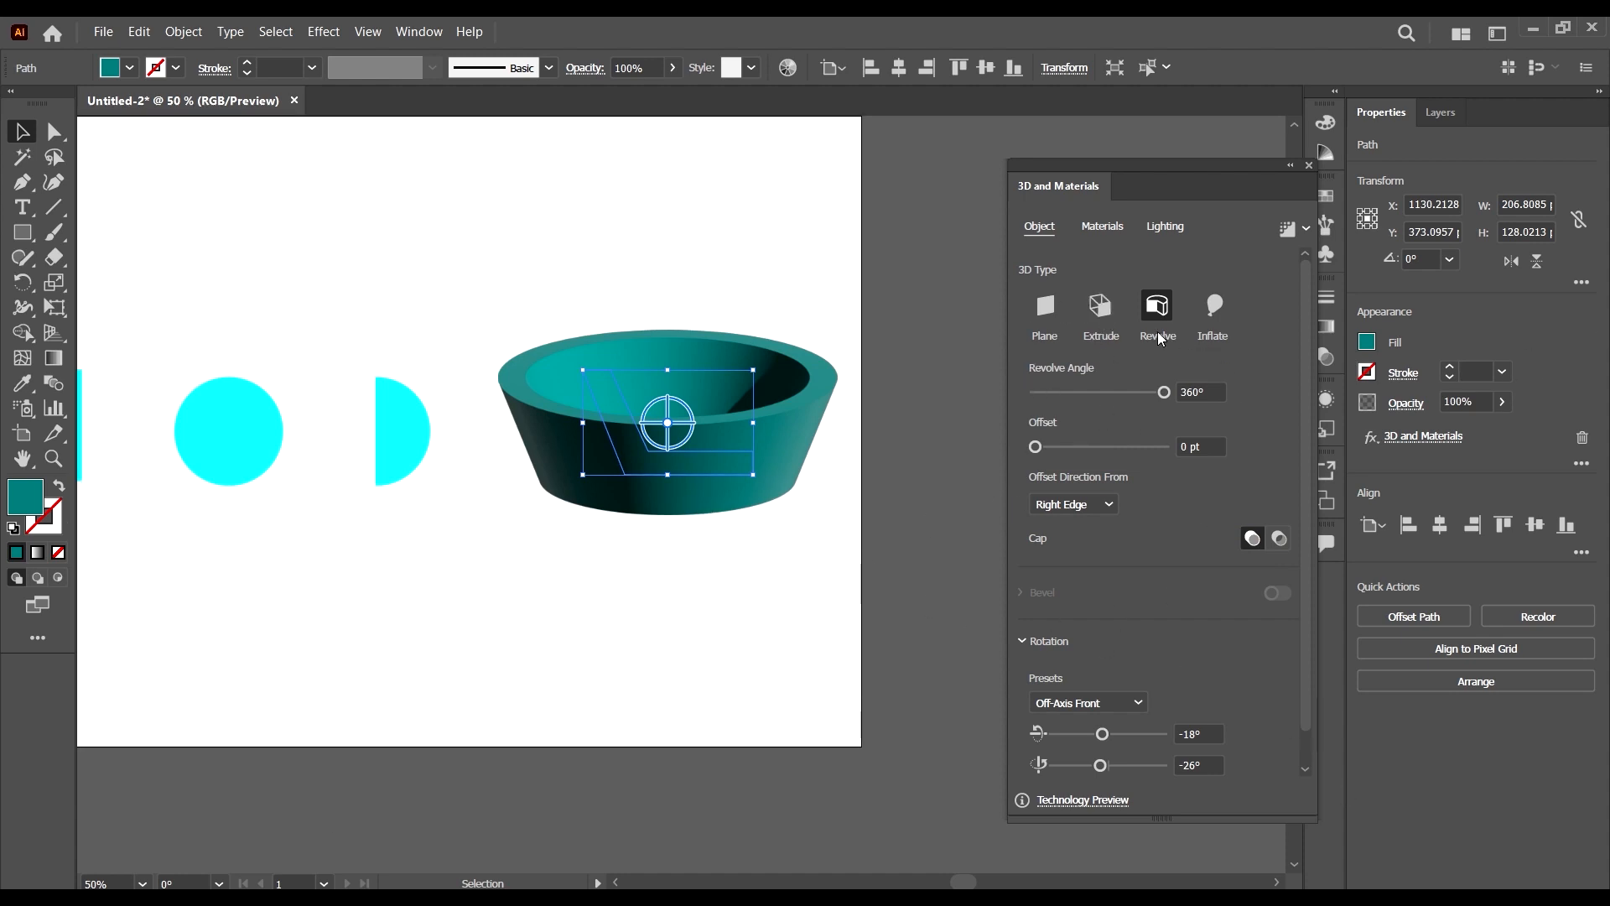
# - Duplicate the half circle below the bowl, revolve the copy into a sphere and shift it under the bowl
pyautogui.scroll(4, 693, 518)
pyautogui.hscroll(-4, 670, 528)
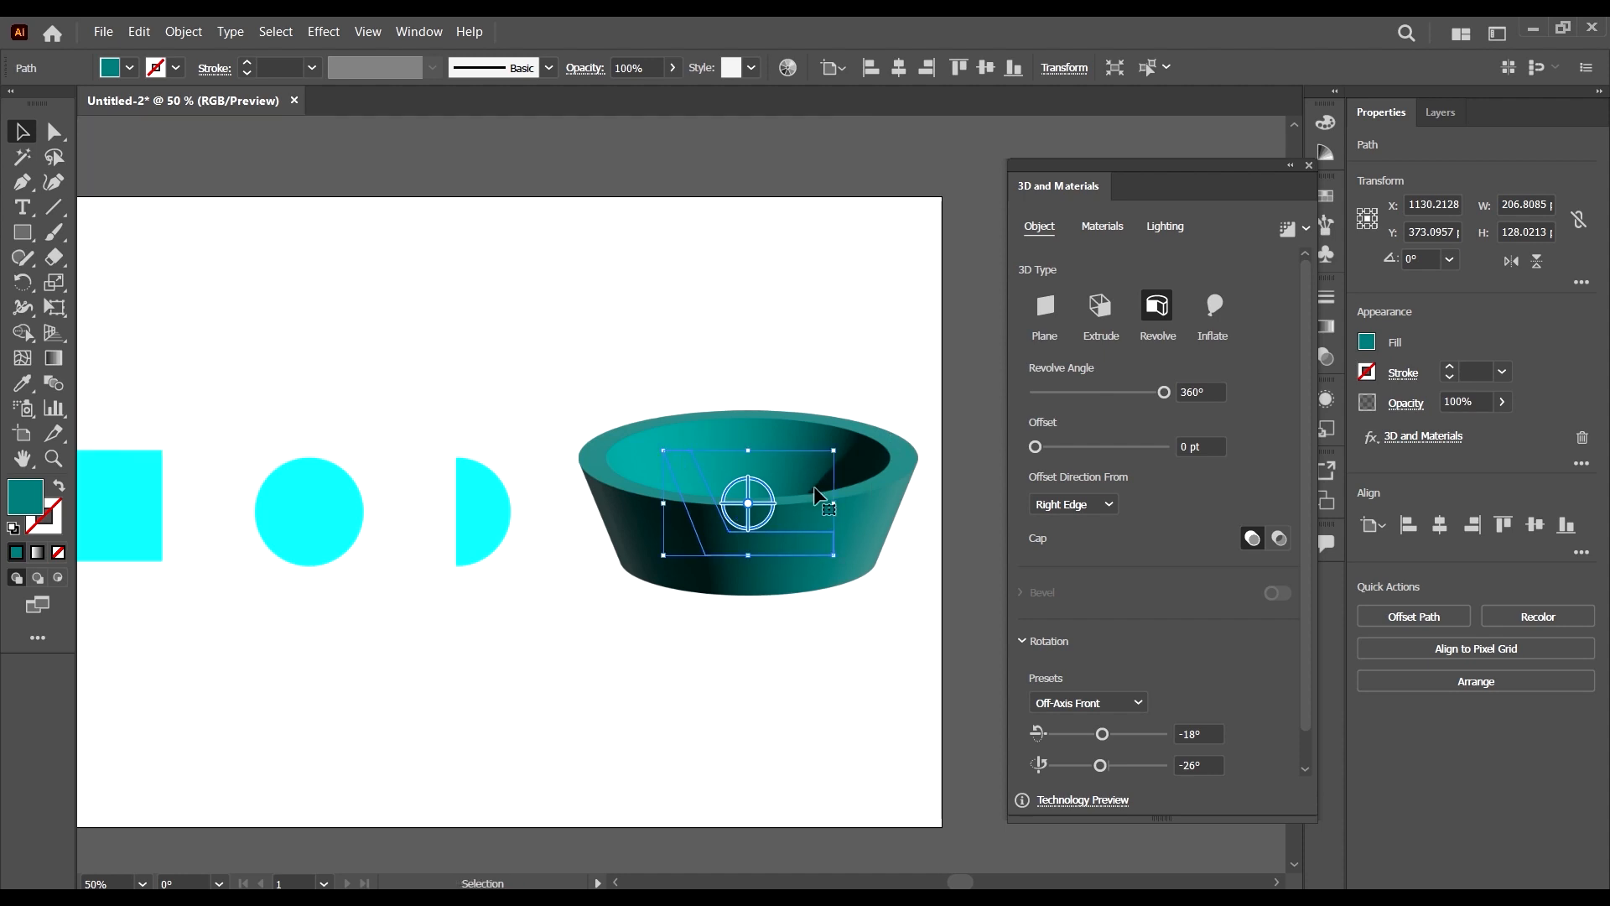
pyautogui.scroll(-5, 671, 528)
pyautogui.keyDown('alt'); pyautogui.moveTo(497, 417); pyautogui.dragTo(687, 589); pyautogui.keyUp('alt')
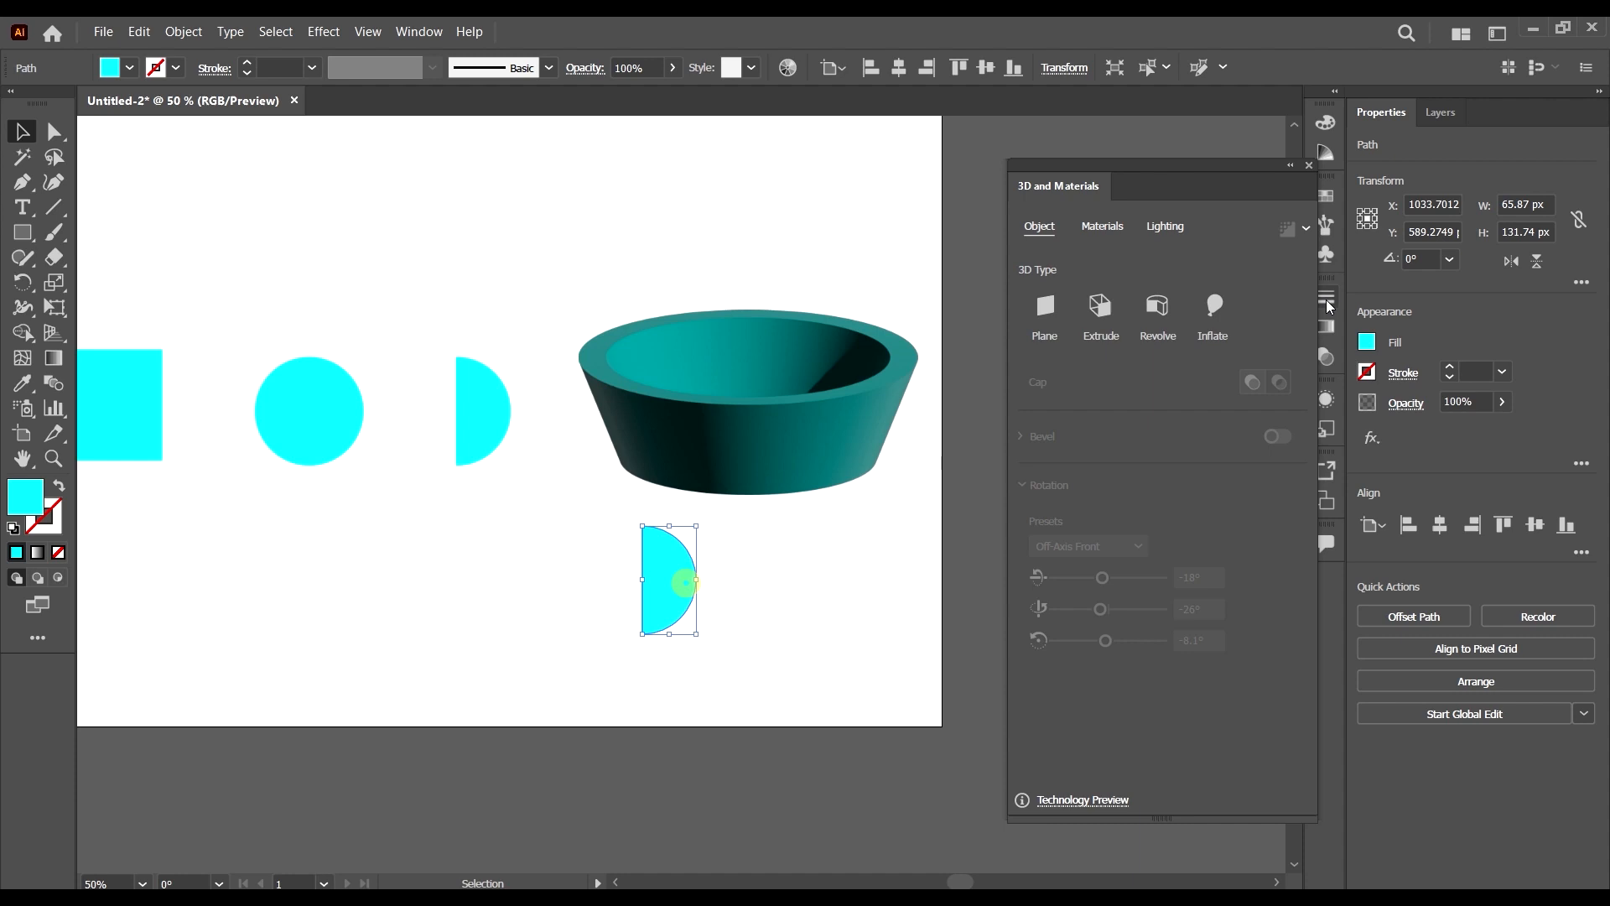
pyautogui.click(1160, 321)
pyautogui.click(830, 623)
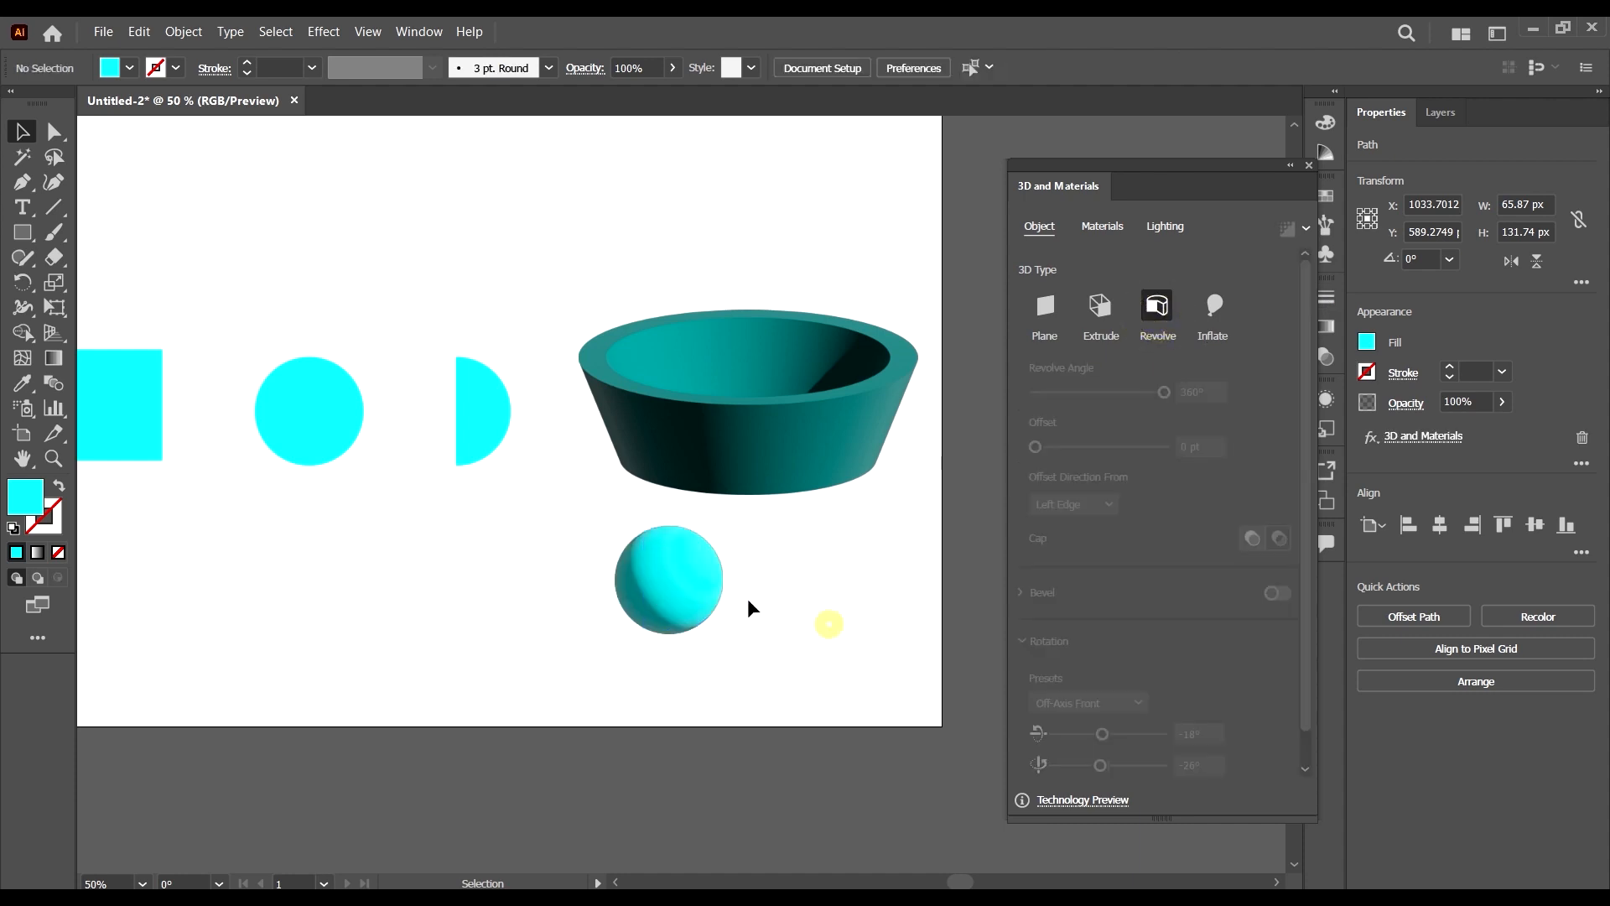
pyautogui.moveTo(708, 591); pyautogui.dragTo(822, 599)
pyautogui.click(887, 579)
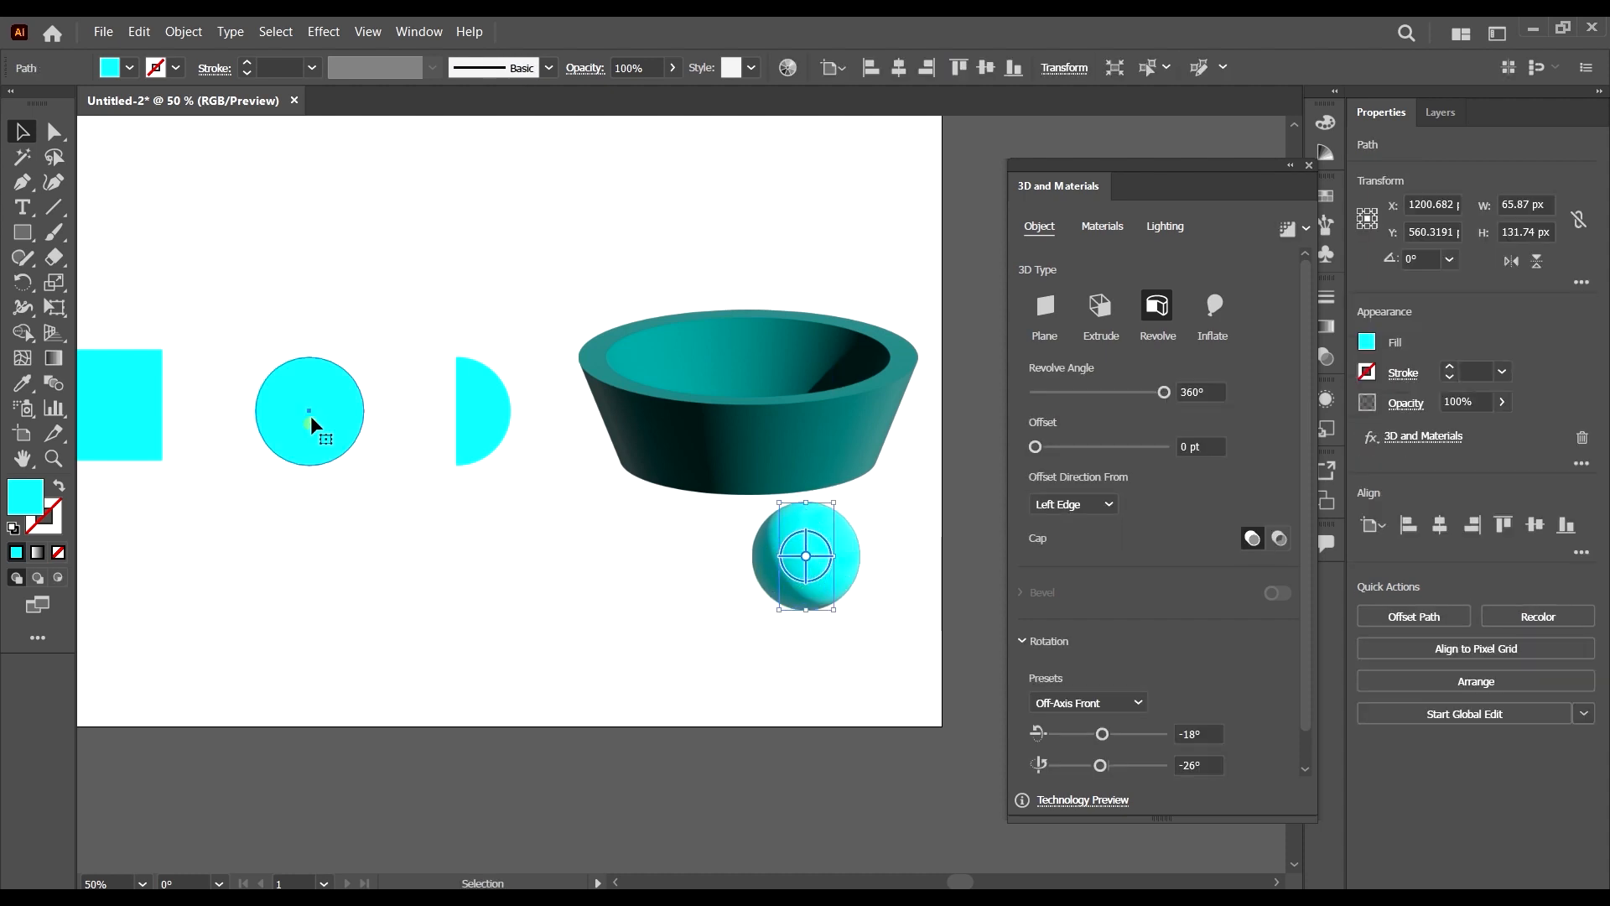
# - Duplicate the full circle below the bowl and revolve the copy around its left edge
pyautogui.moveTo(310, 415); pyautogui.dragTo(616, 582)
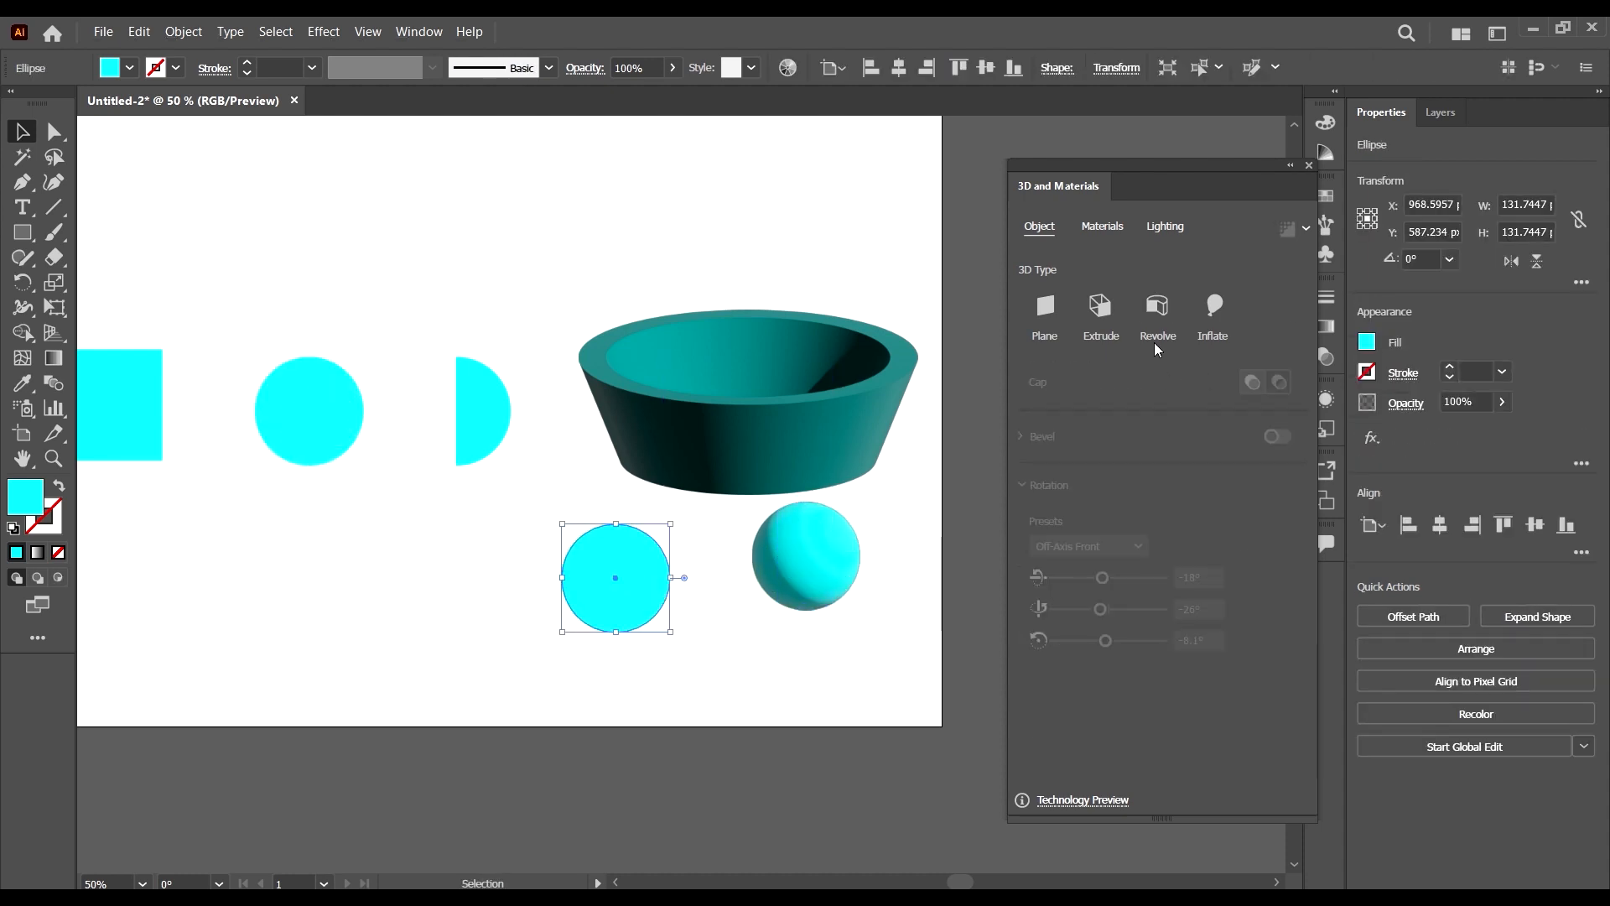
pyautogui.click(1158, 308)
pyautogui.click(748, 683)
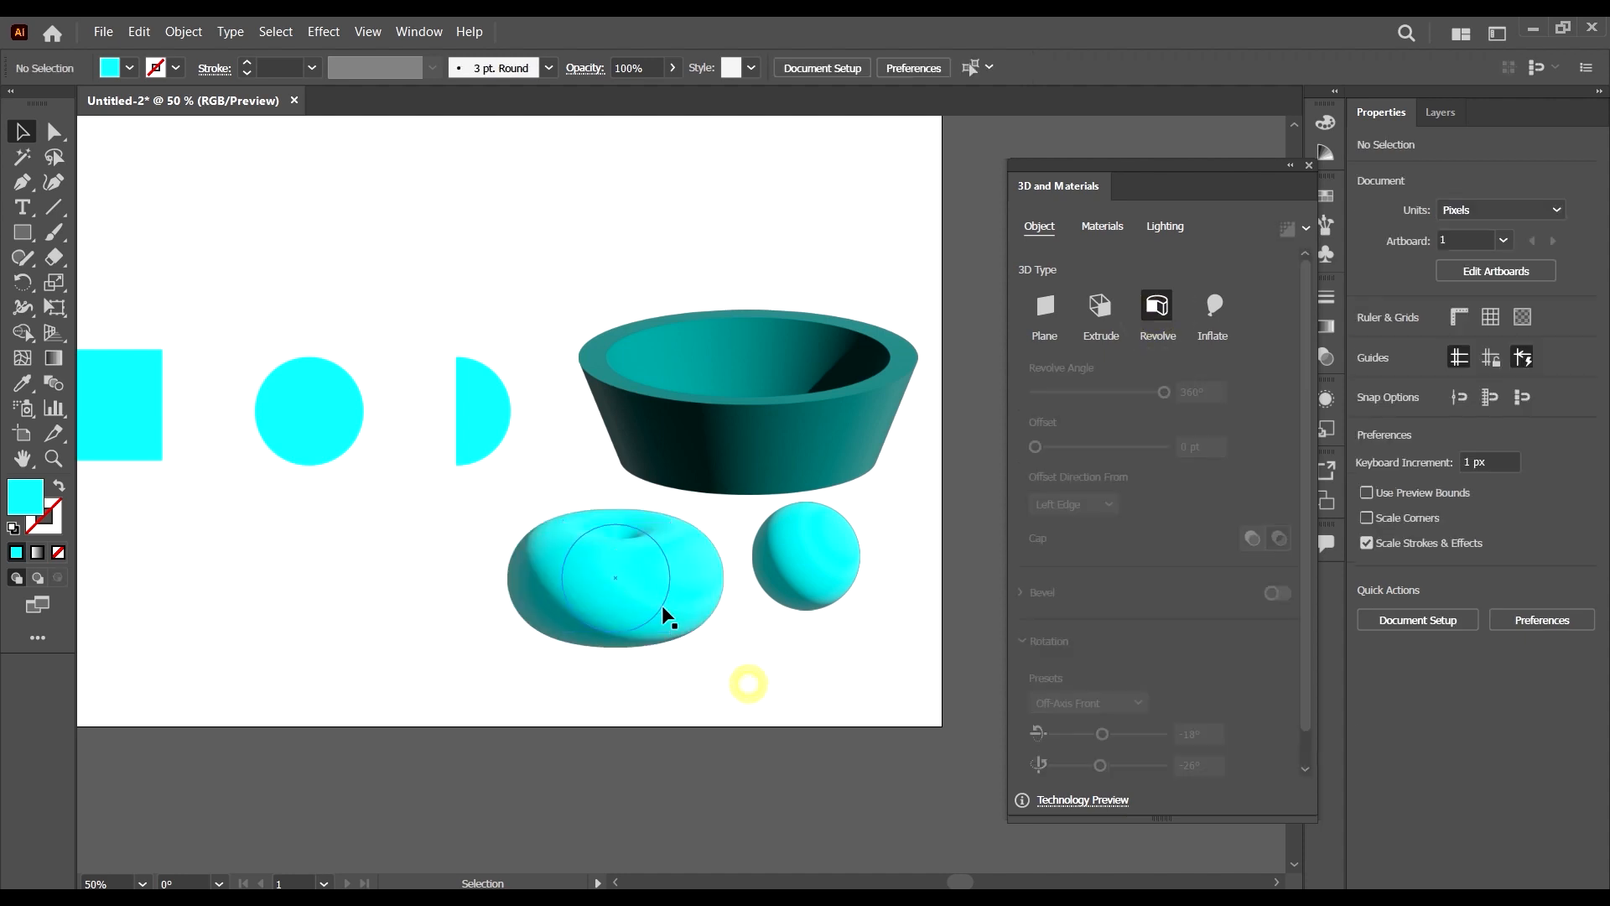
# - Flatten the revolved circle to about 93 px high and move it above the bowl
pyautogui.moveTo(663, 597)
pyautogui.mouseDown()
pyautogui.moveTo(712, 587)
pyautogui.moveTo(663, 596)
pyautogui.mouseUp()
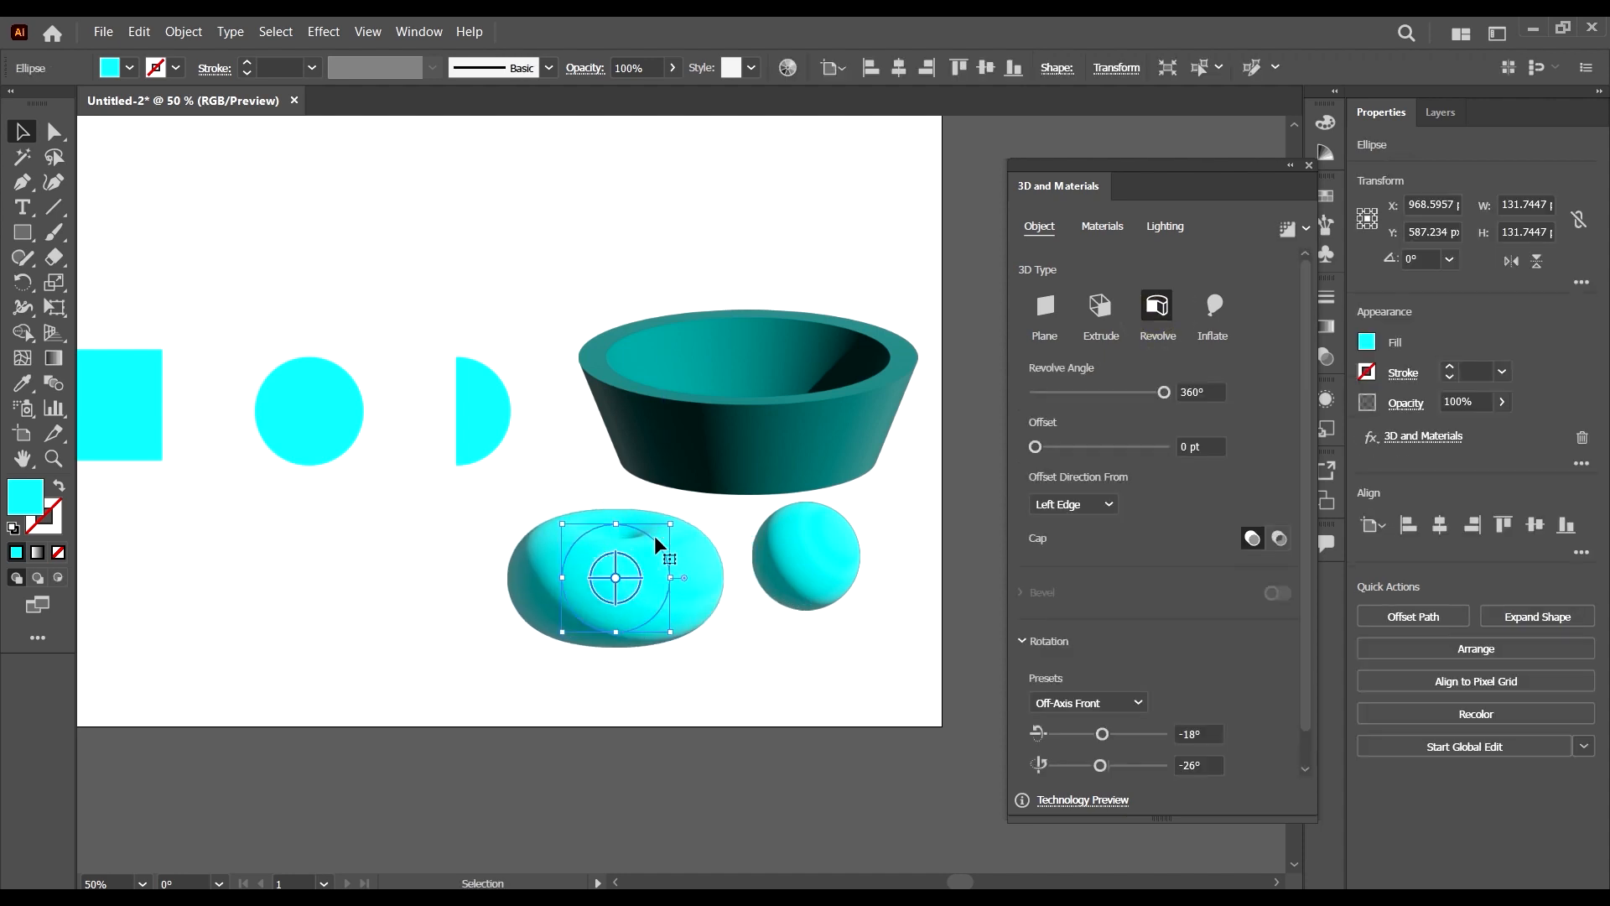
pyautogui.moveTo(615, 496); pyautogui.dragTo(616, 555)
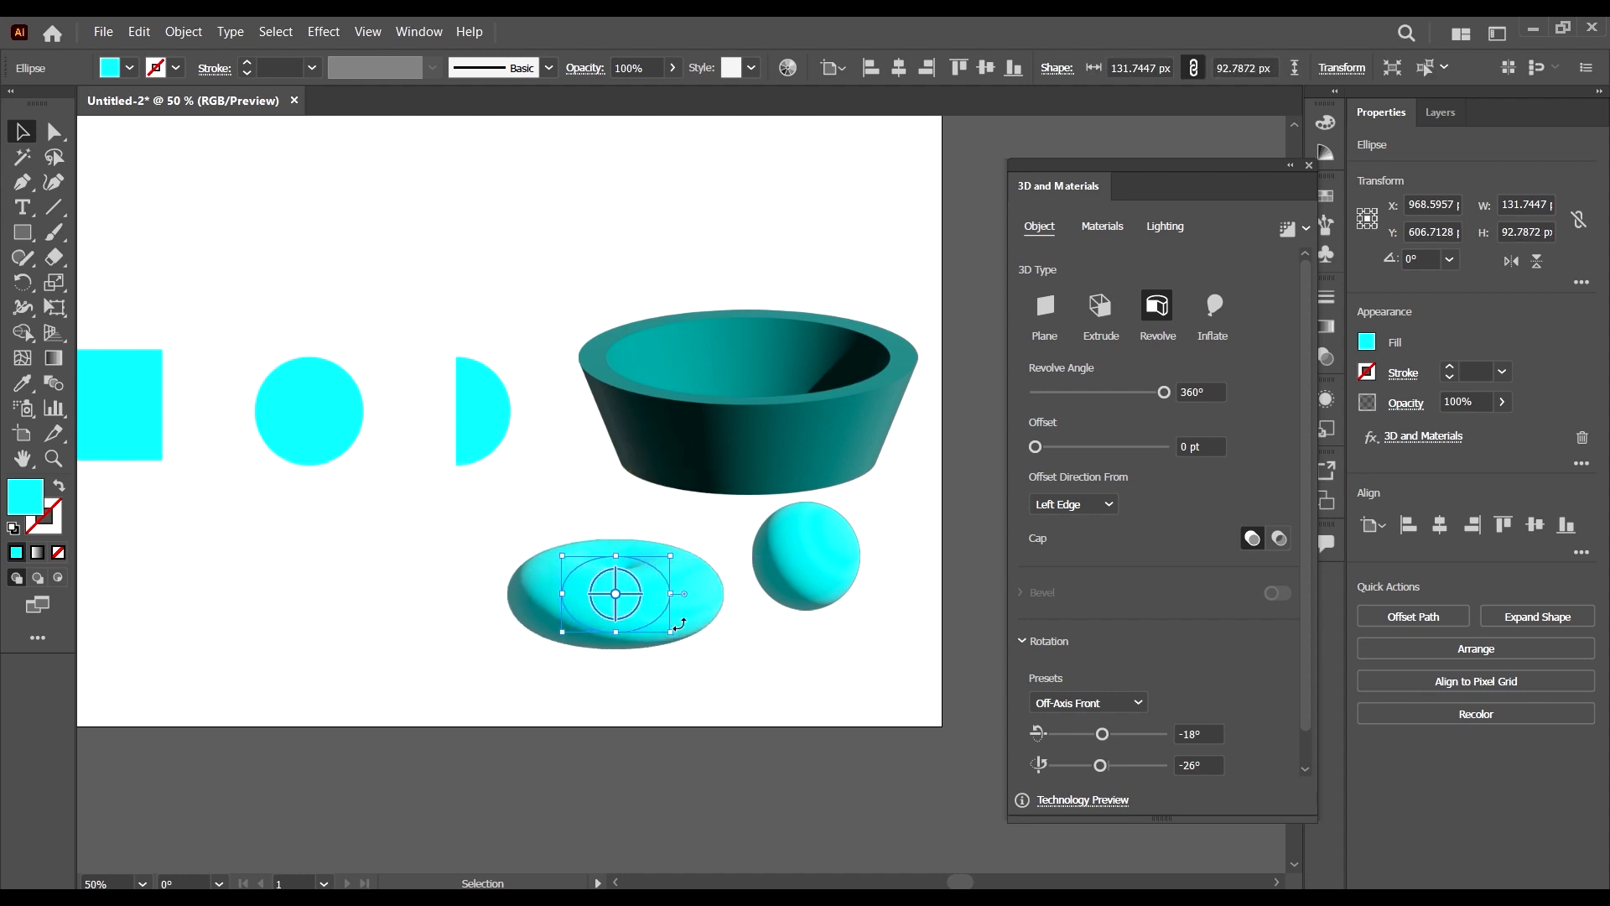
pyautogui.click(743, 651)
pyautogui.moveTo(702, 614); pyautogui.dragTo(904, 214)
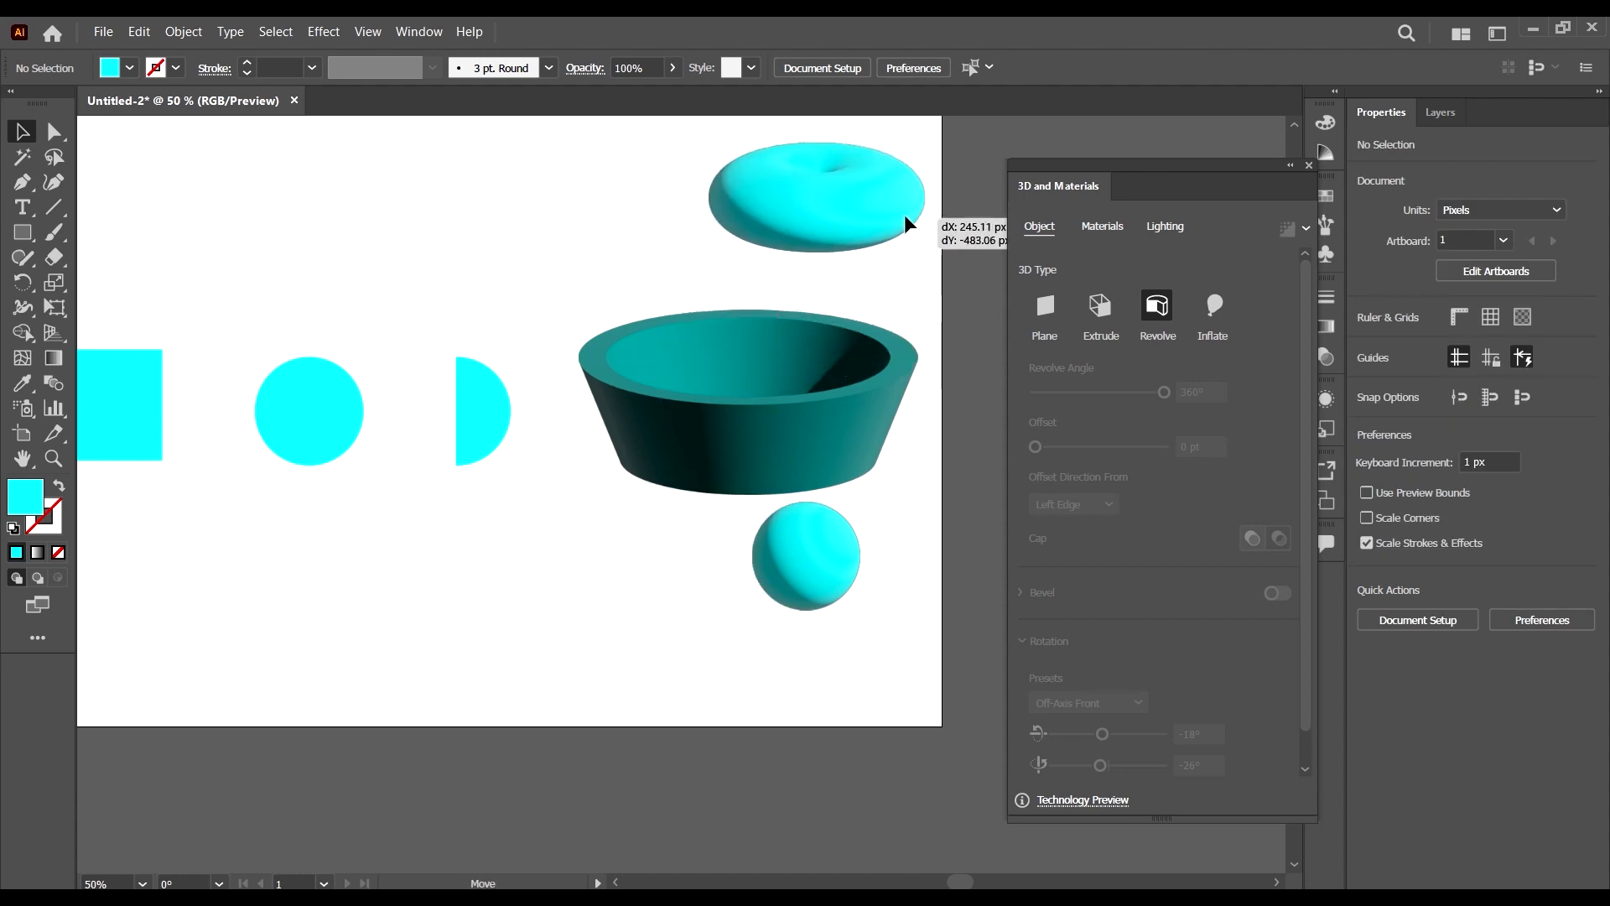
# - Draw a narrow rectangle about 32 by 134 px below the bowl and revolve it into a cylinder
pyautogui.click(10, 237)
pyautogui.moveTo(558, 541); pyautogui.dragTo(587, 649)
pyautogui.click(16, 130)
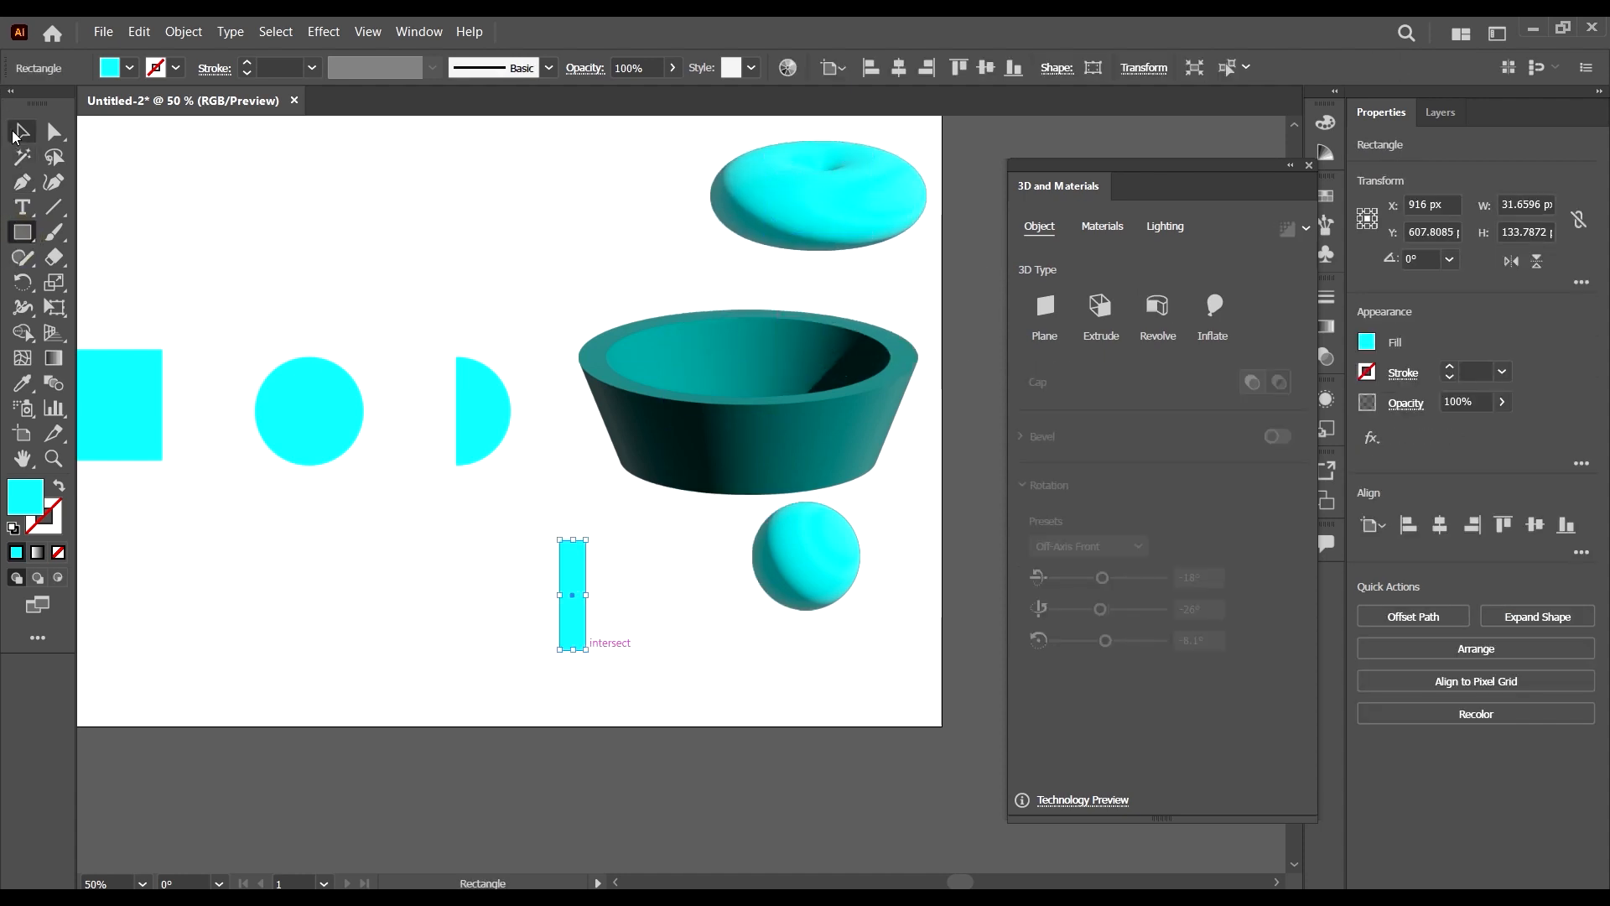
pyautogui.click(1161, 312)
pyautogui.click(692, 676)
# - Tilt the cylinder and the dark teal bowl freely in 3D using custom rotations
pyautogui.moveTo(587, 585); pyautogui.dragTo(673, 620)
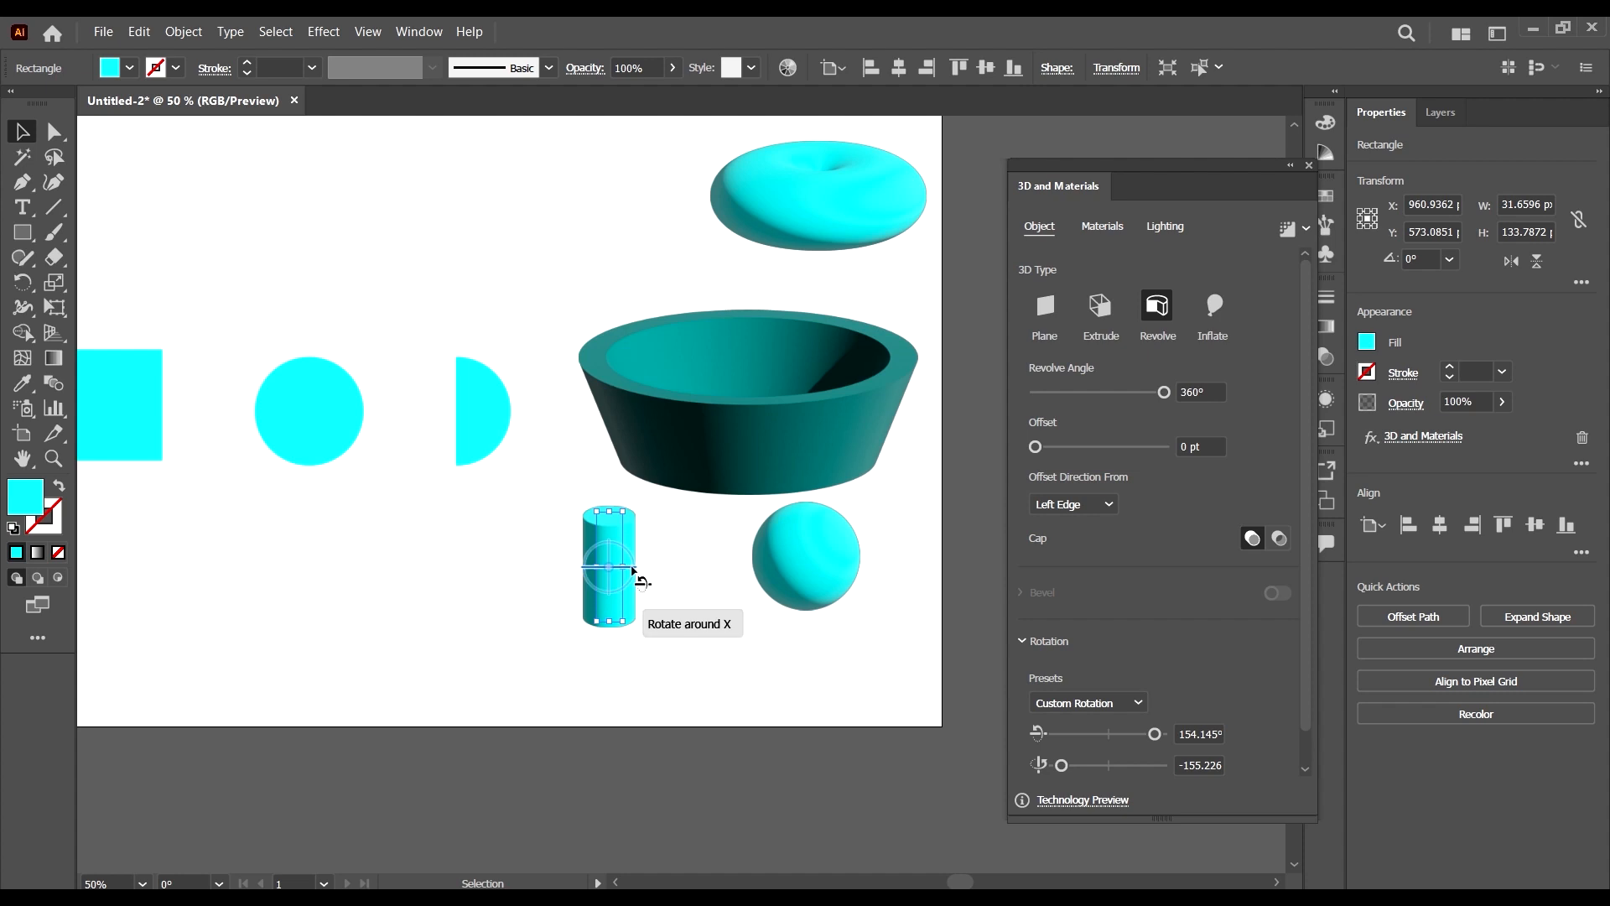
pyautogui.click(726, 422)
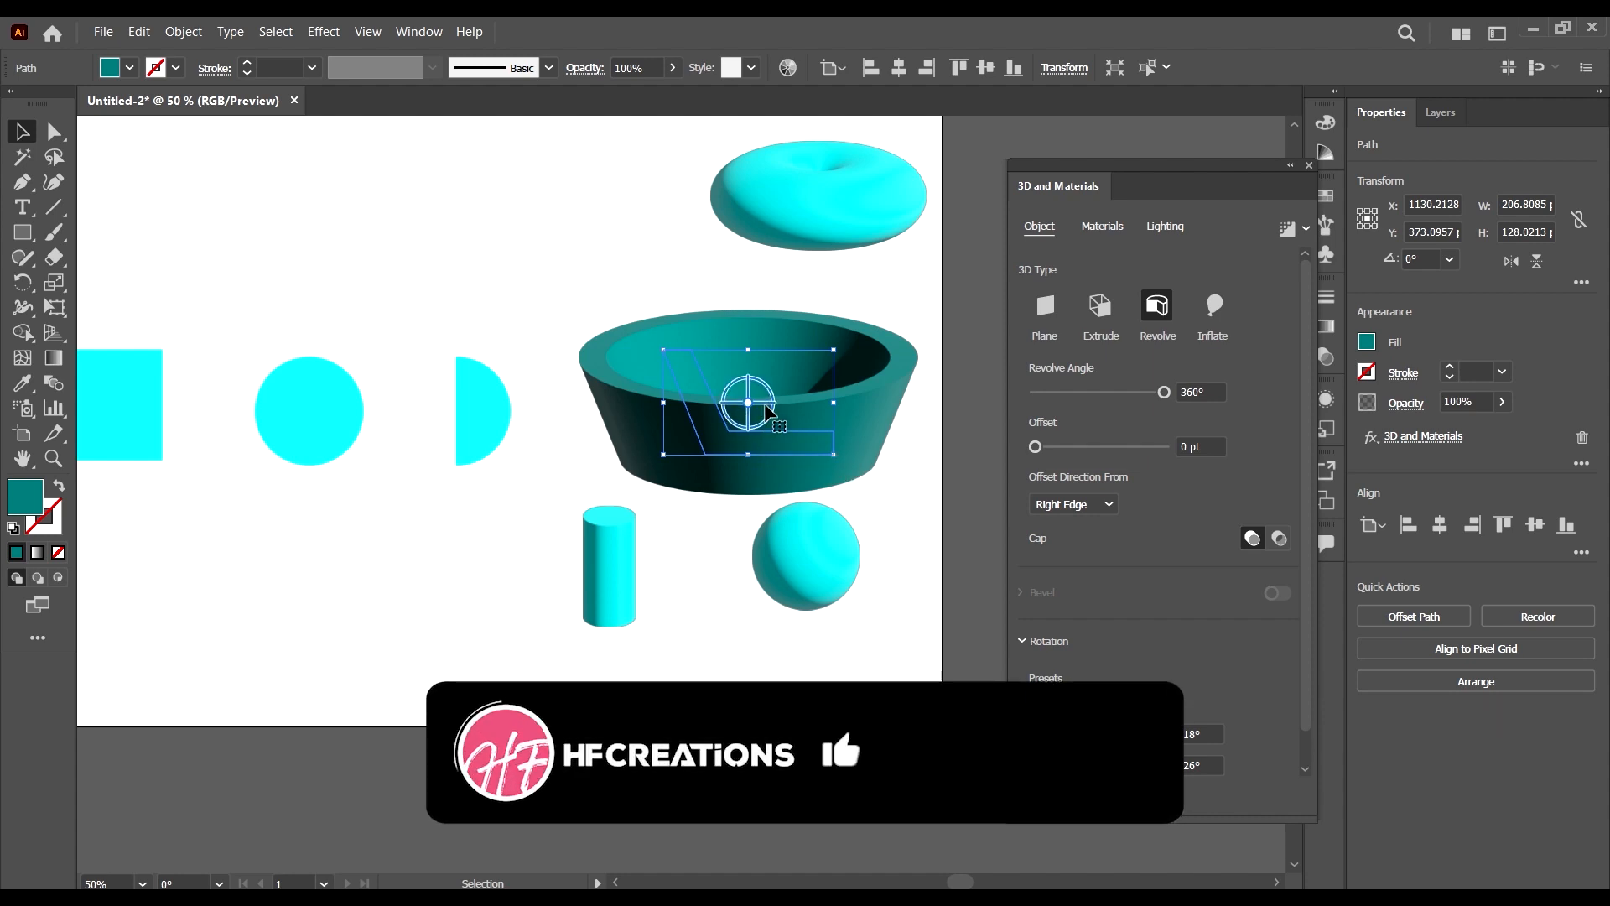
pyautogui.moveTo(765, 411); pyautogui.dragTo(785, 422)
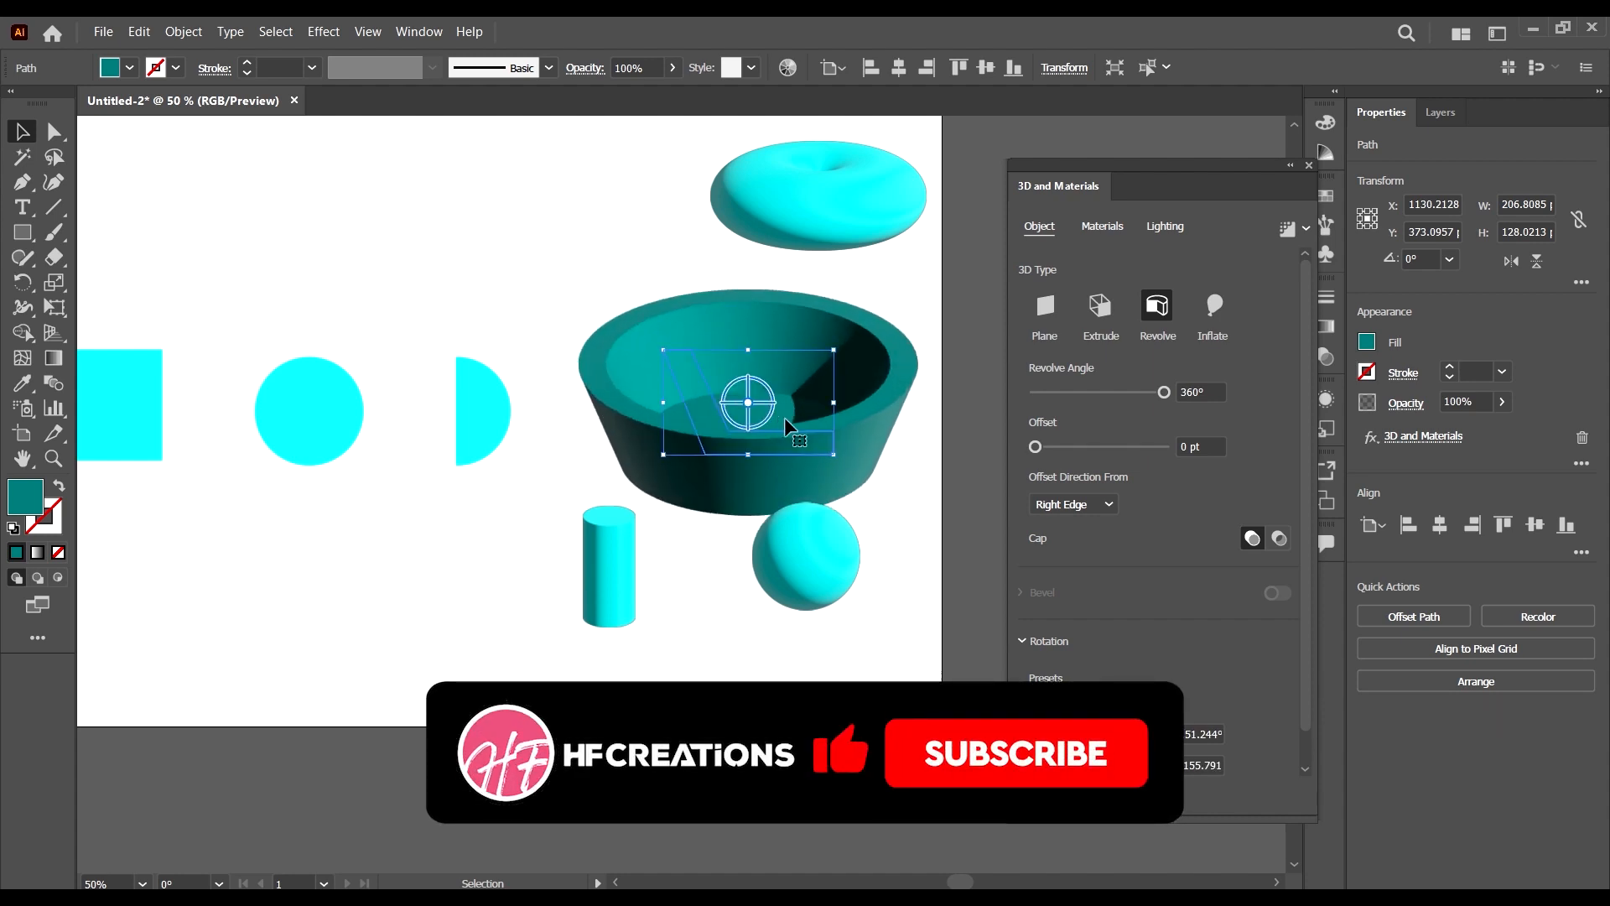
# - Rotate the flattened ring in 3D and move the cylinder to the empty area above the bowl
pyautogui.click(843, 206)
pyautogui.moveTo(813, 186); pyautogui.dragTo(951, 242)
pyautogui.click(702, 653)
pyautogui.moveTo(633, 605); pyautogui.dragTo(525, 223)
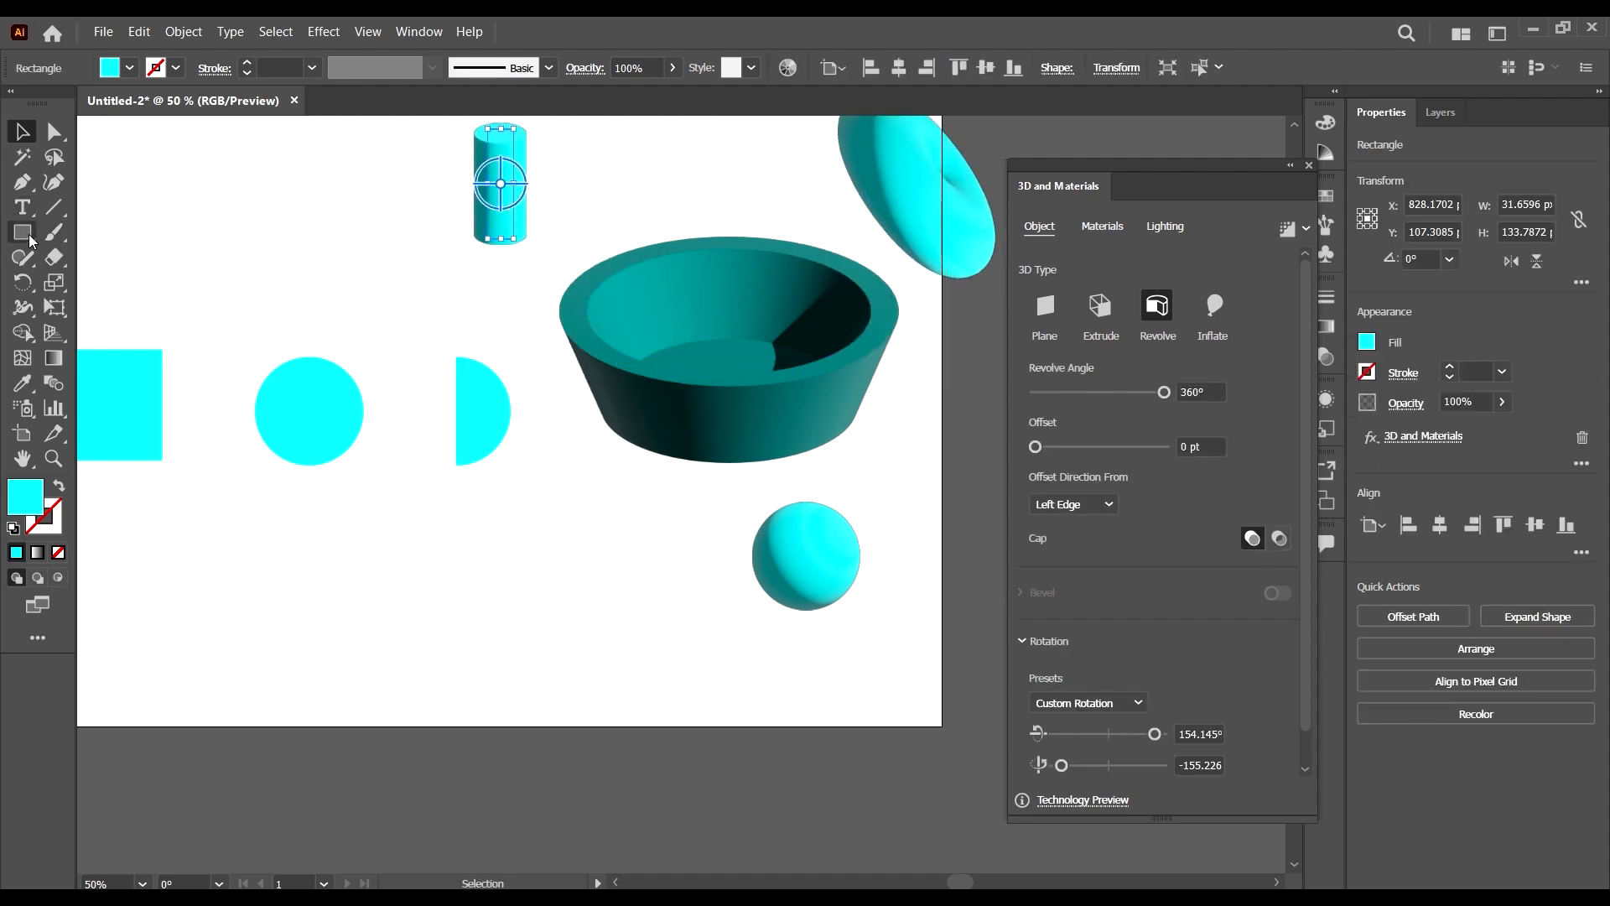
# - Draw a closed, curved S-shaped profile about 251 by 321 px in the space below the bowl with the Pen tool
pyautogui.press('p')
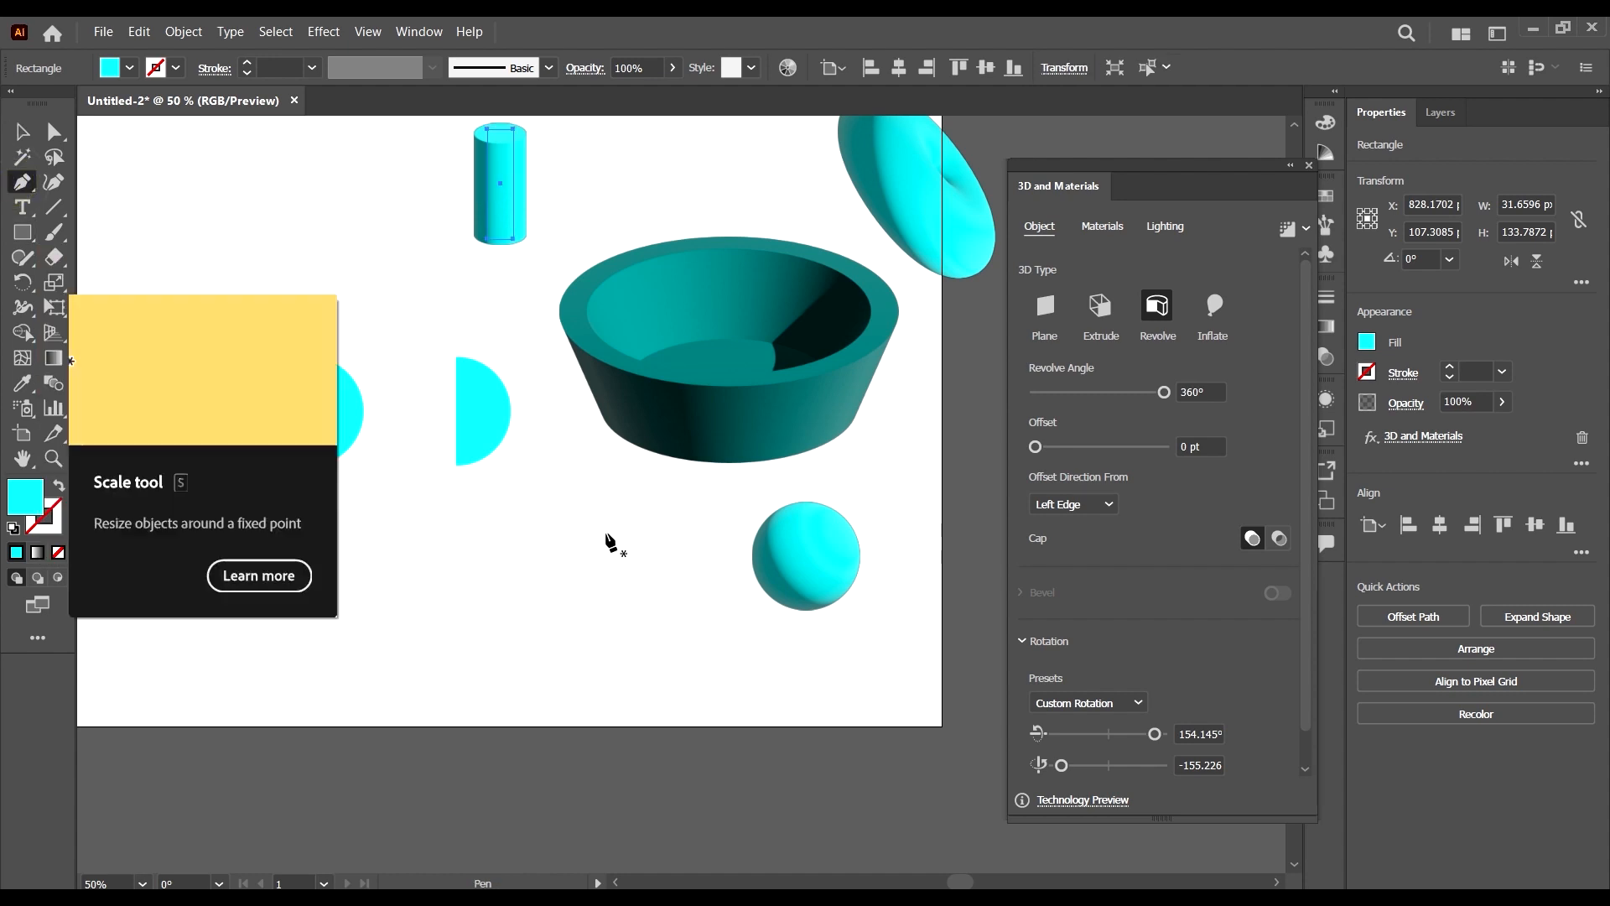
pyautogui.click(602, 532)
pyautogui.moveTo(484, 617); pyautogui.dragTo(486, 552)
pyautogui.click(511, 778)
pyautogui.click(661, 585)
# - Reshape the S-shaped profile's upper edge by moving its anchor point and rounding that corner to about 85 px
pyautogui.click(22, 132)
pyautogui.press('a')
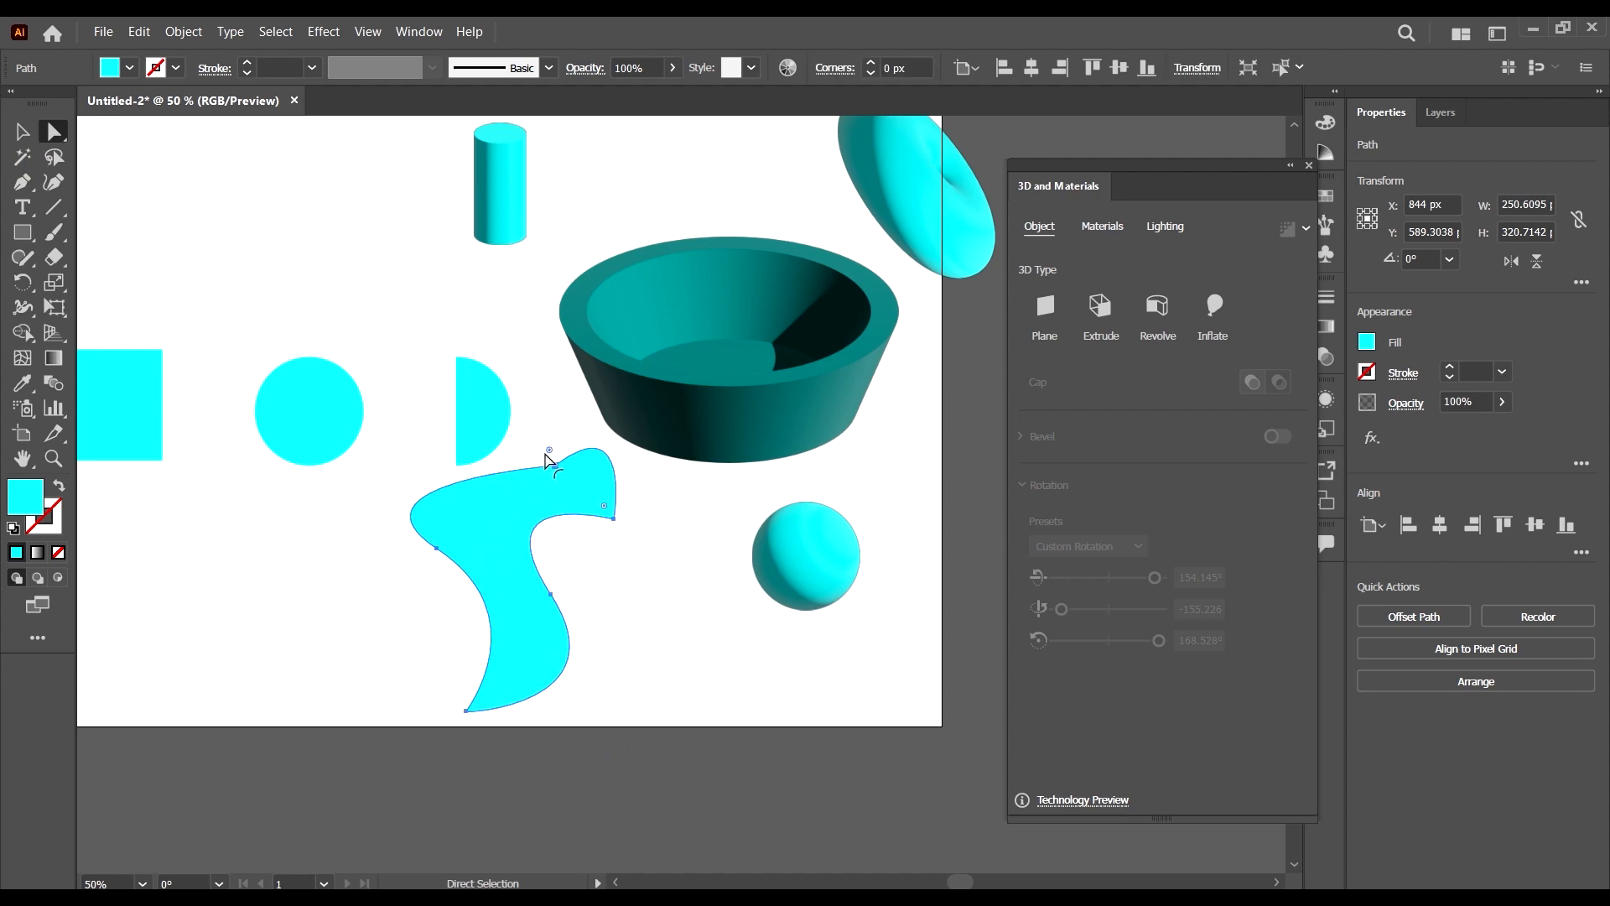
pyautogui.moveTo(550, 459); pyautogui.dragTo(561, 488)
pyautogui.moveTo(639, 435); pyautogui.dragTo(617, 402)
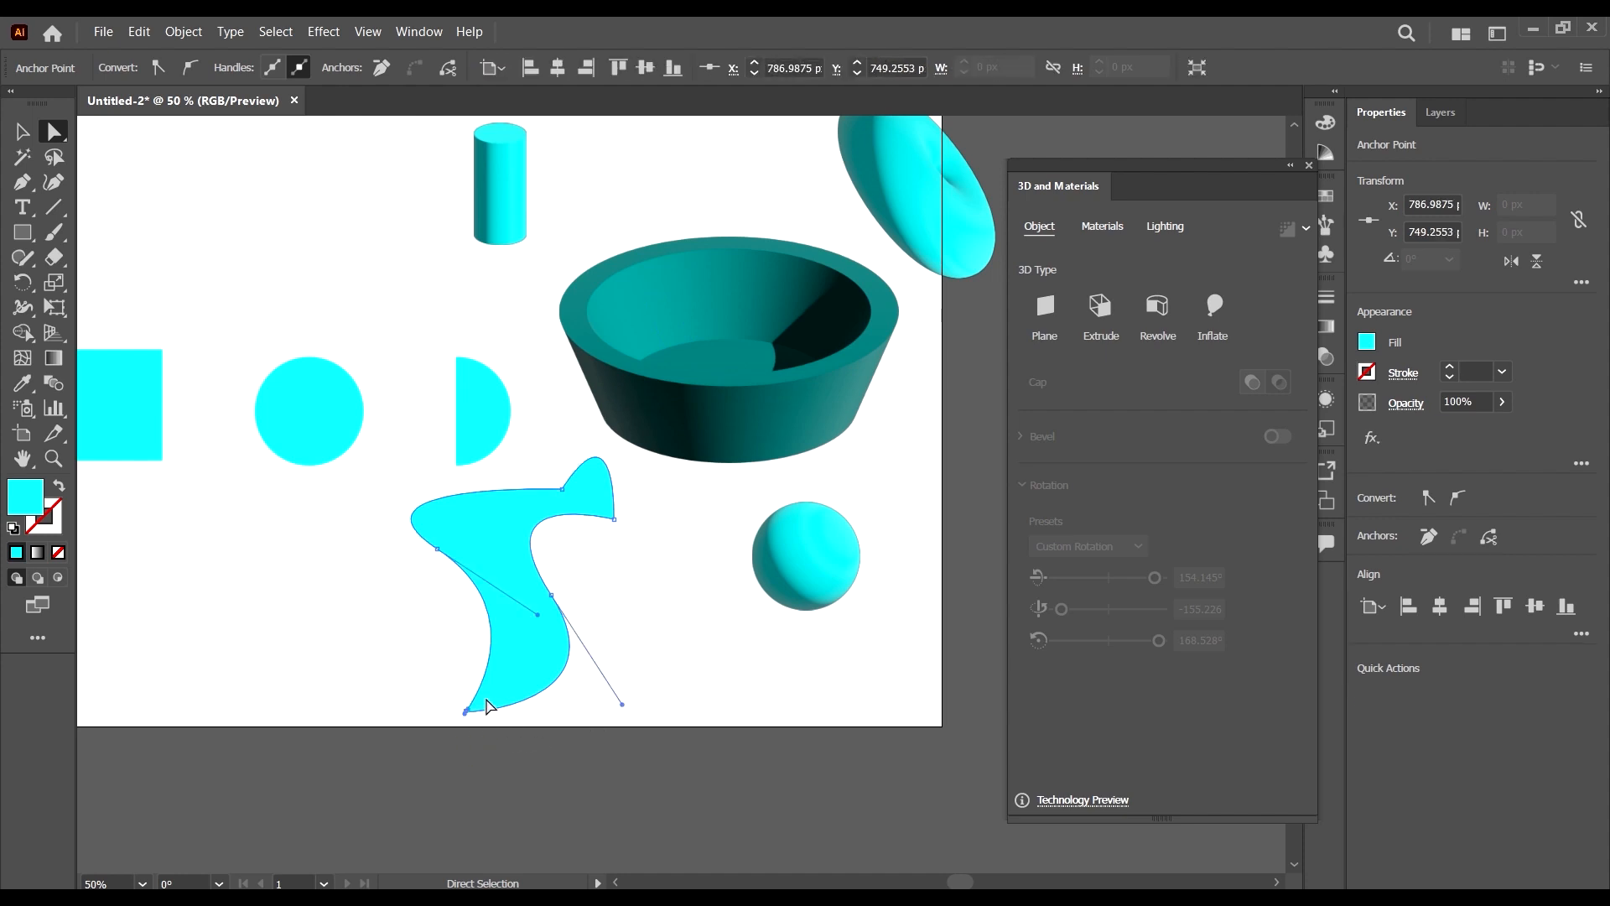
pyautogui.click(557, 564)
pyautogui.click(560, 488)
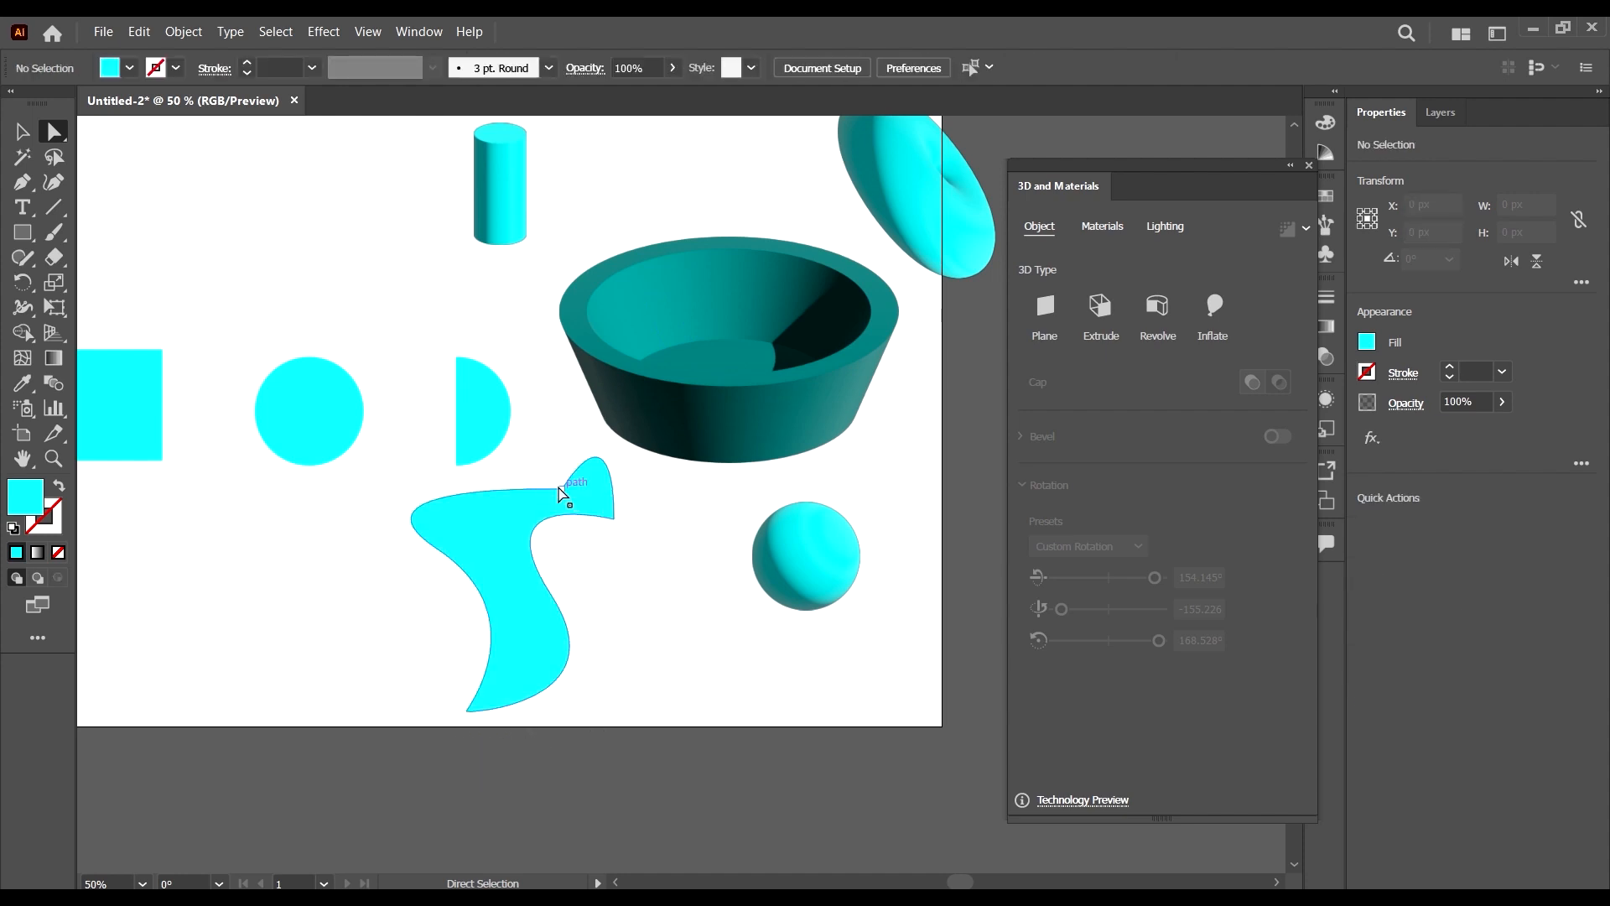
# - Move the S-shaped profile closer to the sphere and change its fill to dark teal
pyautogui.click(17, 127)
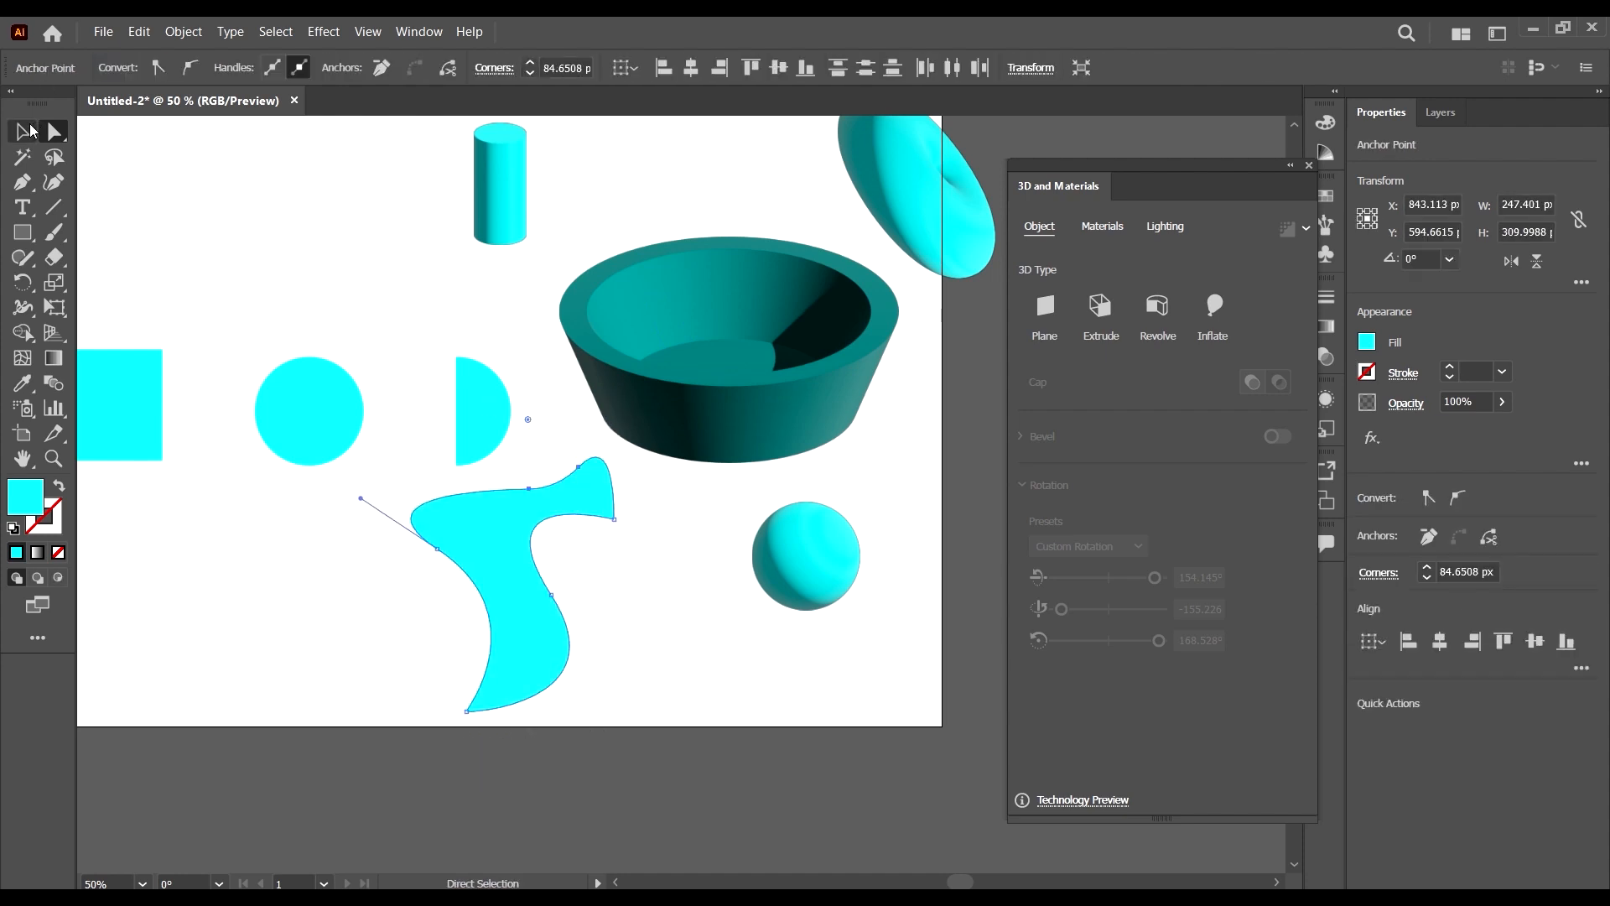
pyautogui.moveTo(463, 528); pyautogui.dragTo(520, 522)
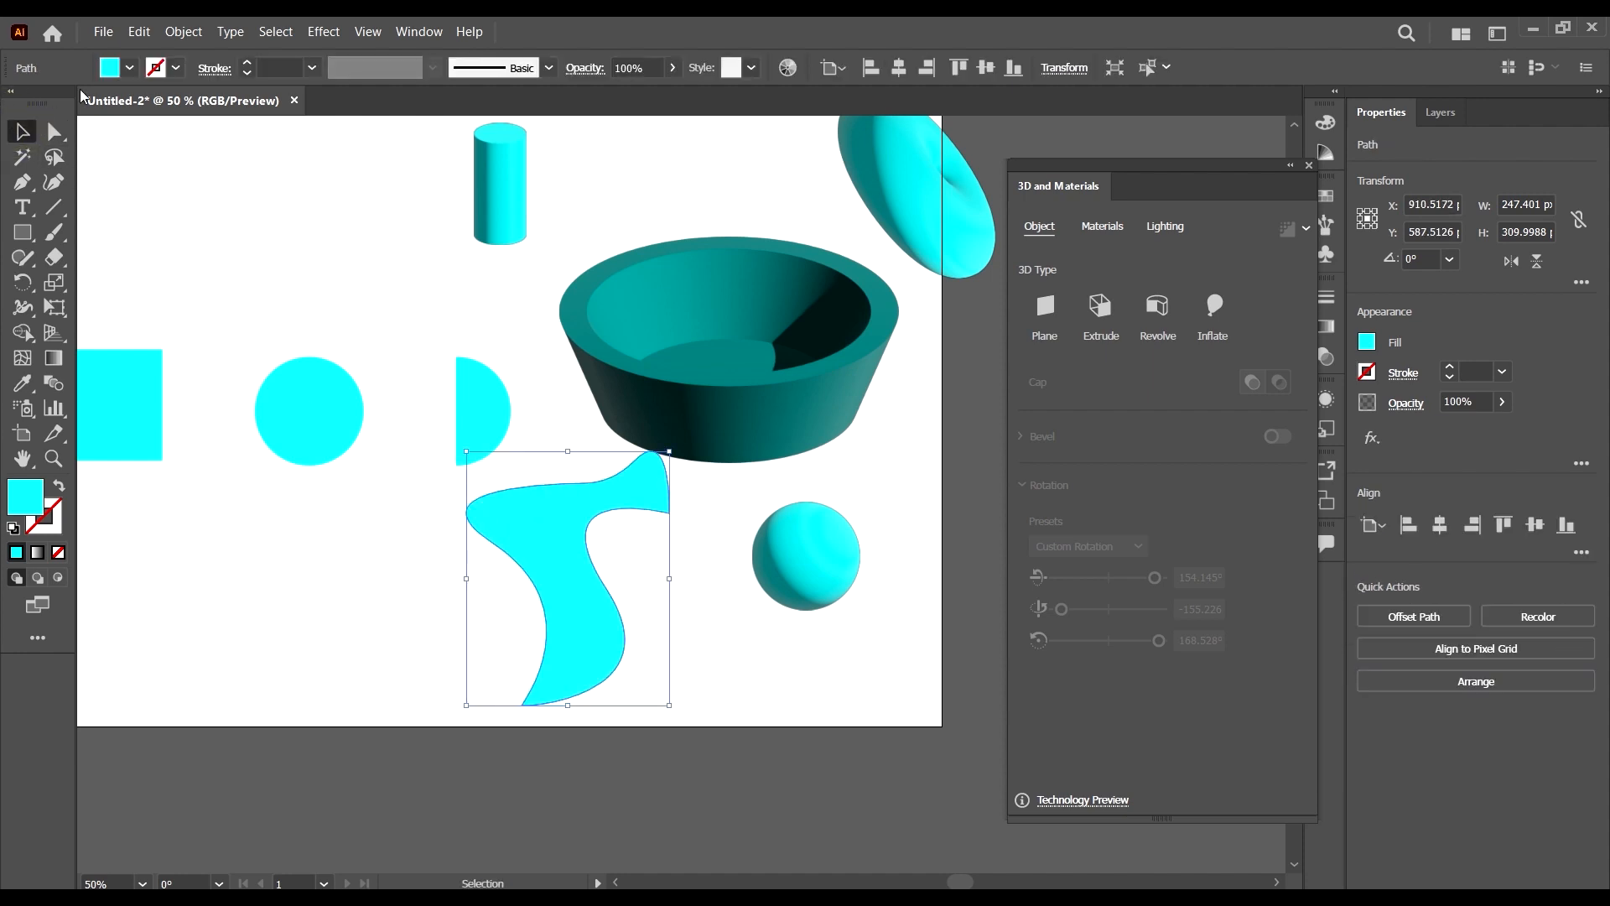
pyautogui.click(130, 70)
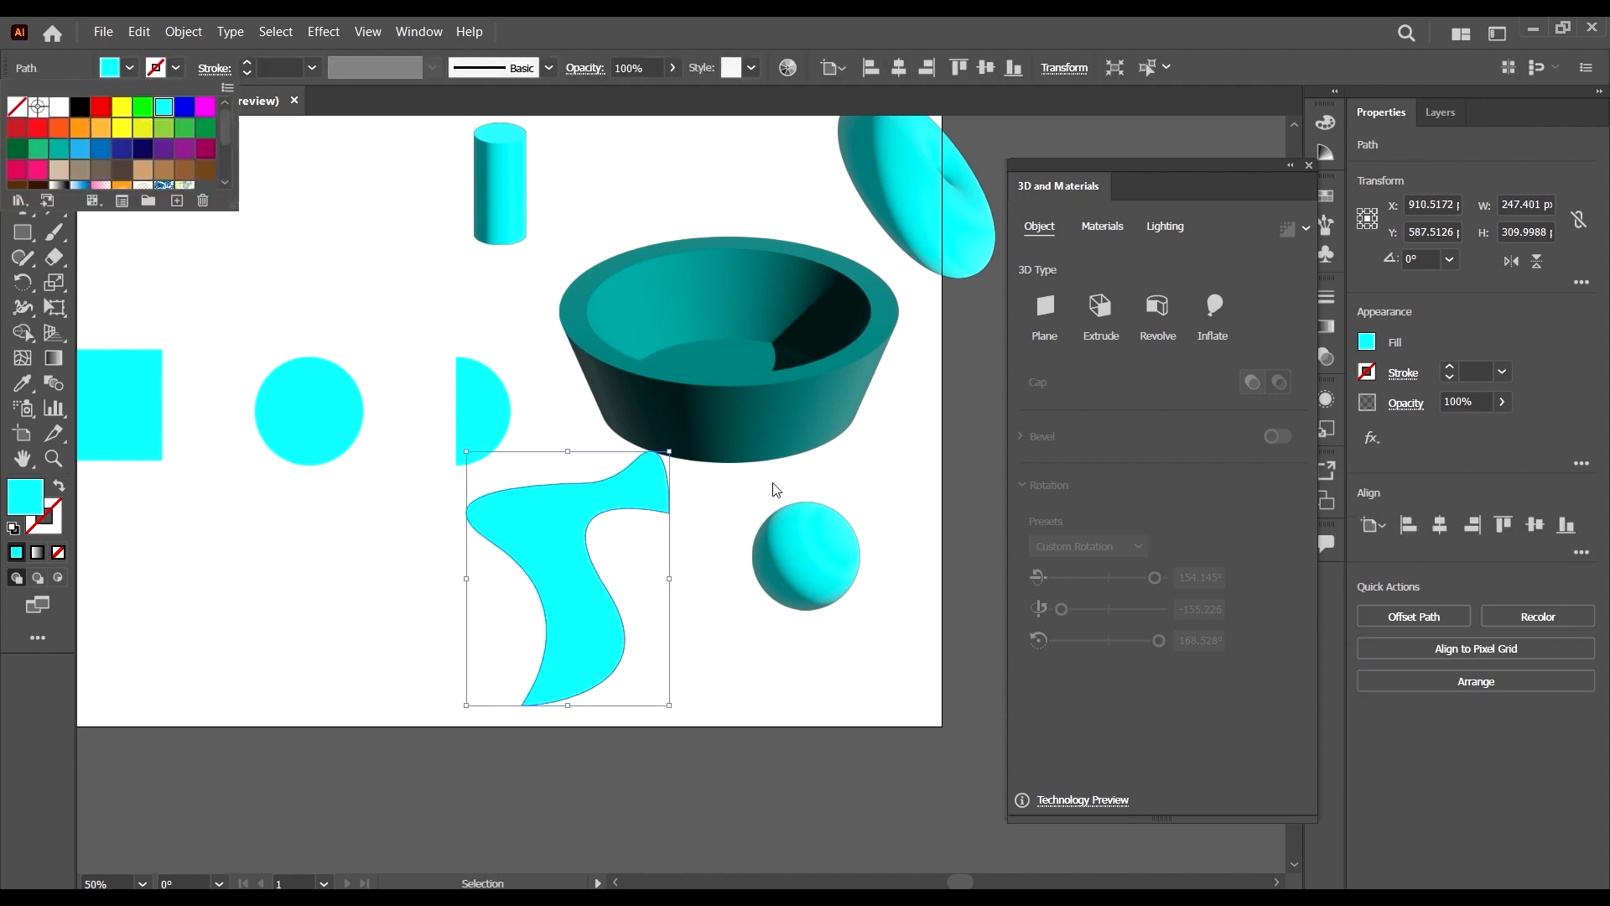
pyautogui.doubleClick(25, 500)
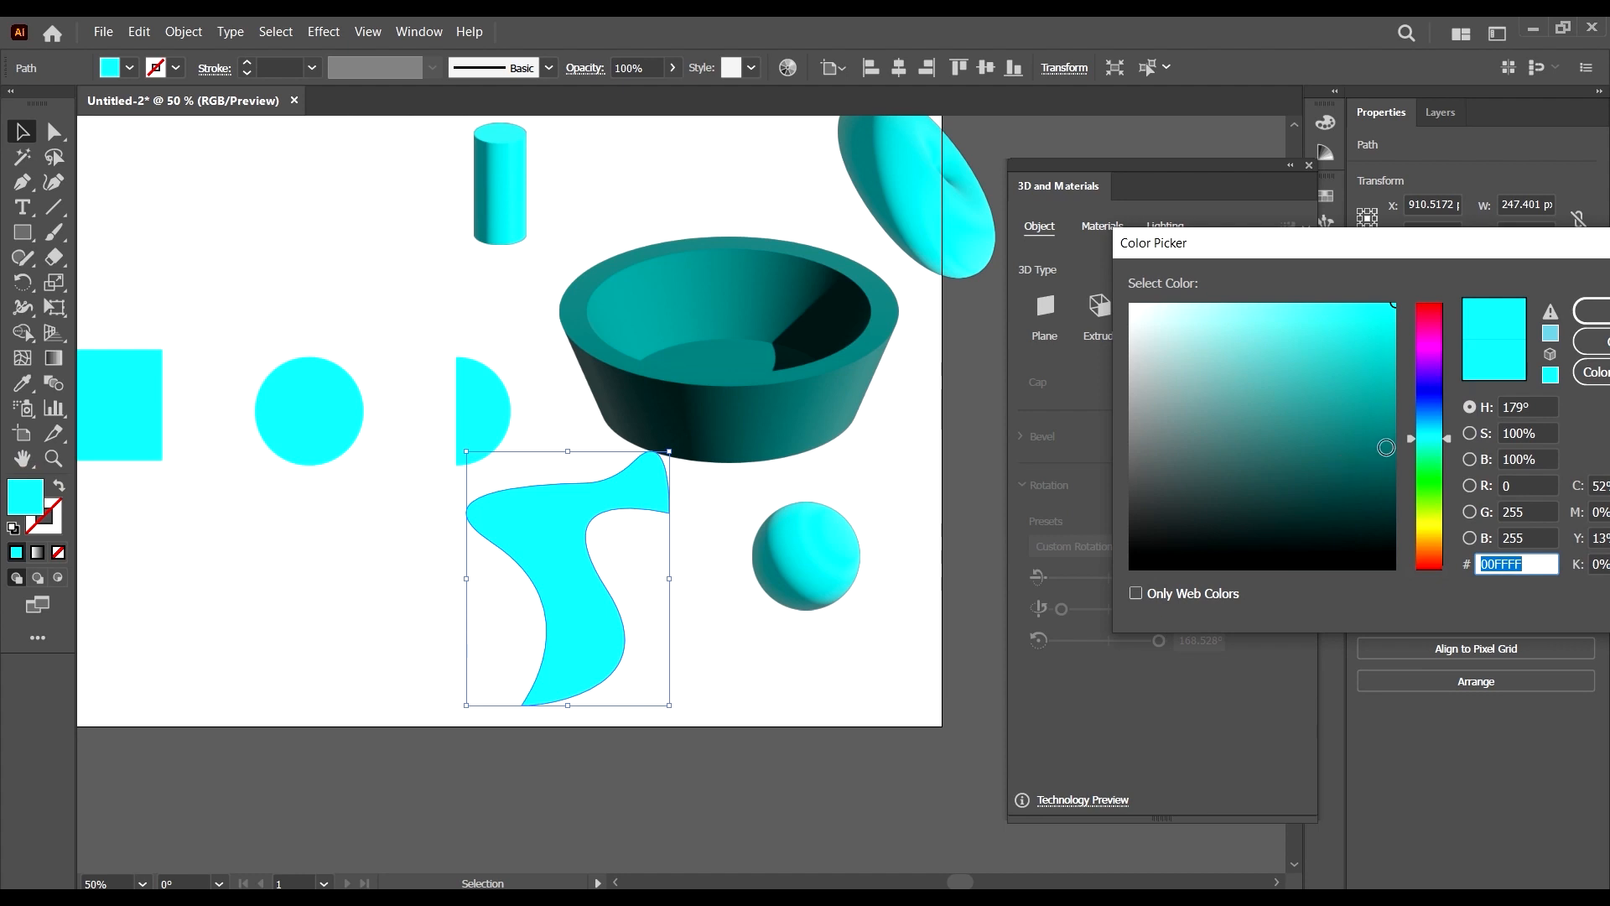
pyautogui.click(1386, 447)
pyautogui.click(1601, 312)
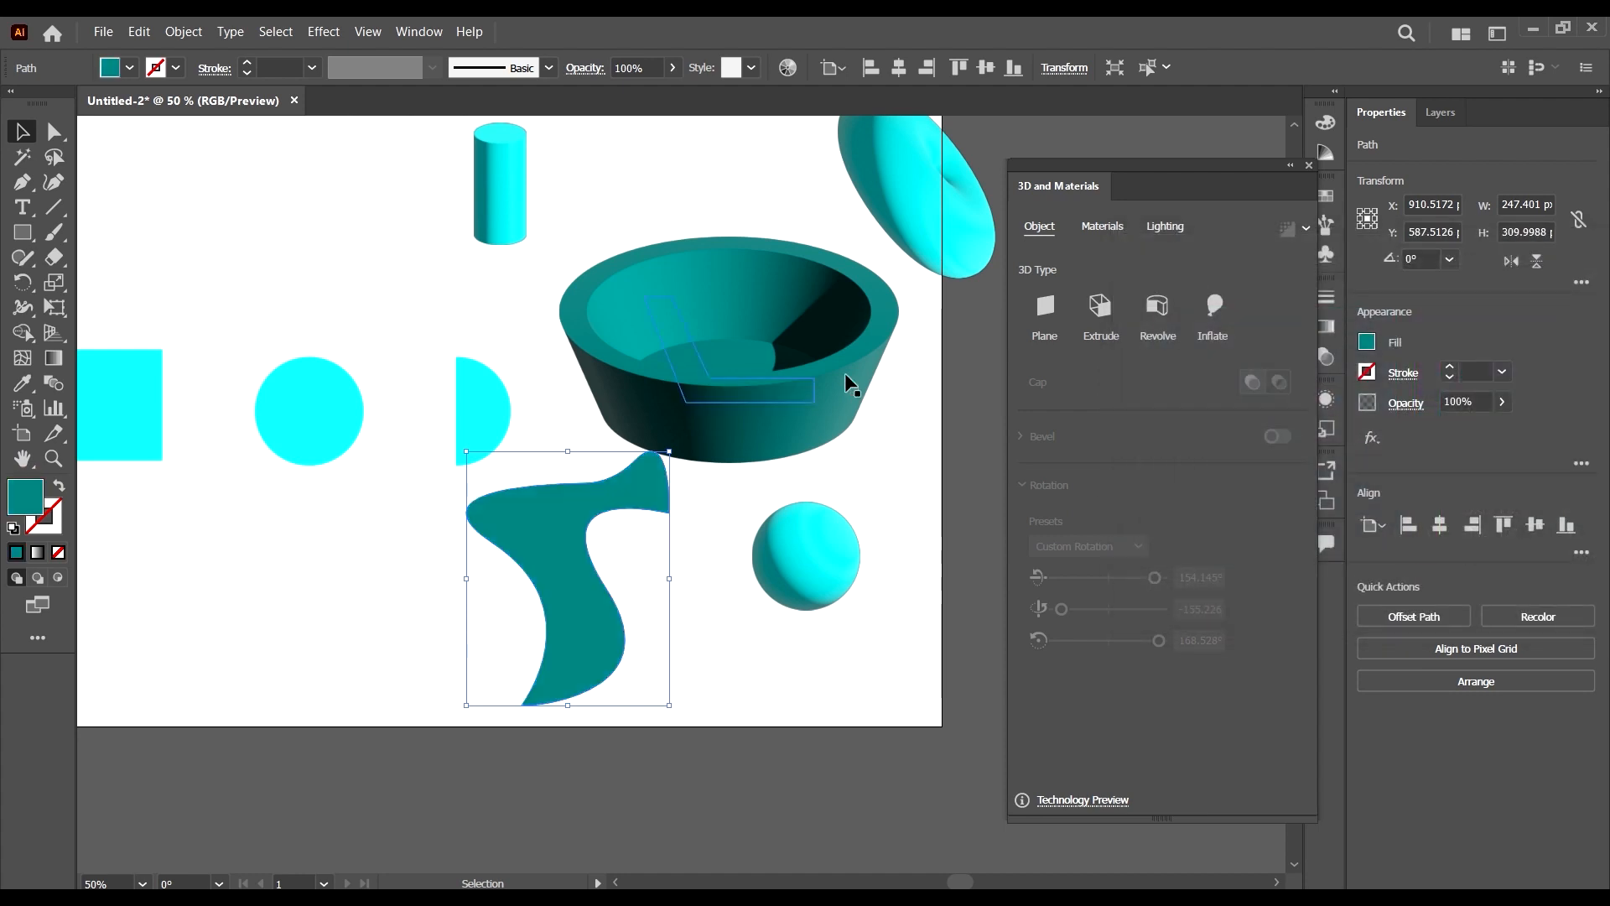
# - Move the bowl up and the sphere aside, reposition the S-shaped profile between them, and apply a 360° Revolve to it
pyautogui.moveTo(845, 374); pyautogui.dragTo(828, 255)
pyautogui.moveTo(827, 539); pyautogui.dragTo(883, 494)
pyautogui.moveTo(533, 526); pyautogui.dragTo(632, 496)
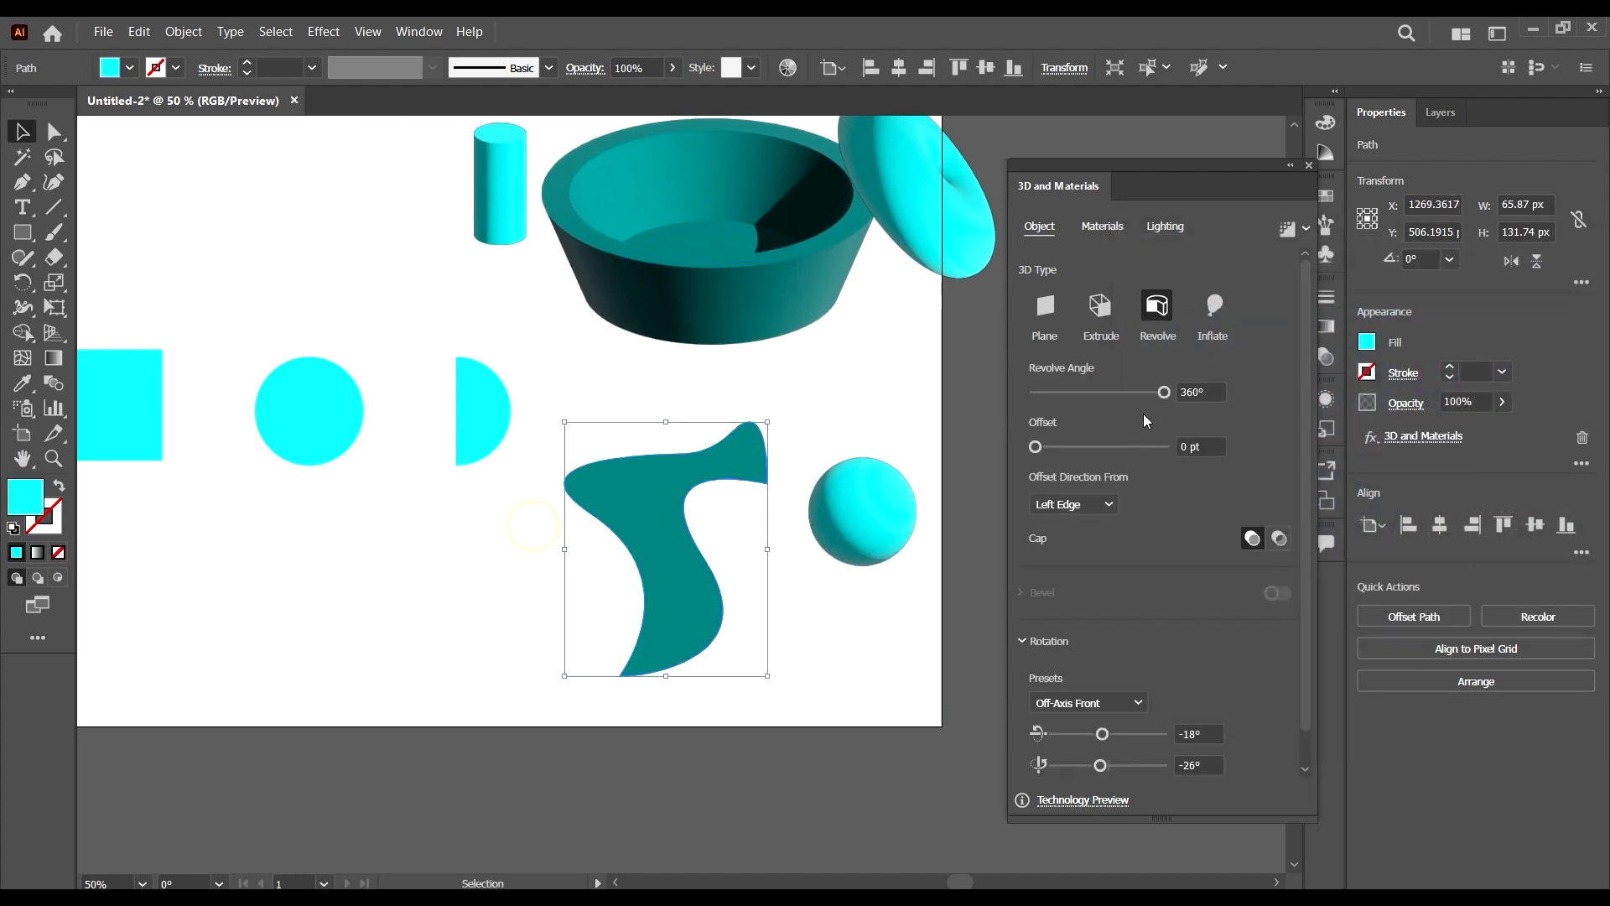
pyautogui.click(1158, 306)
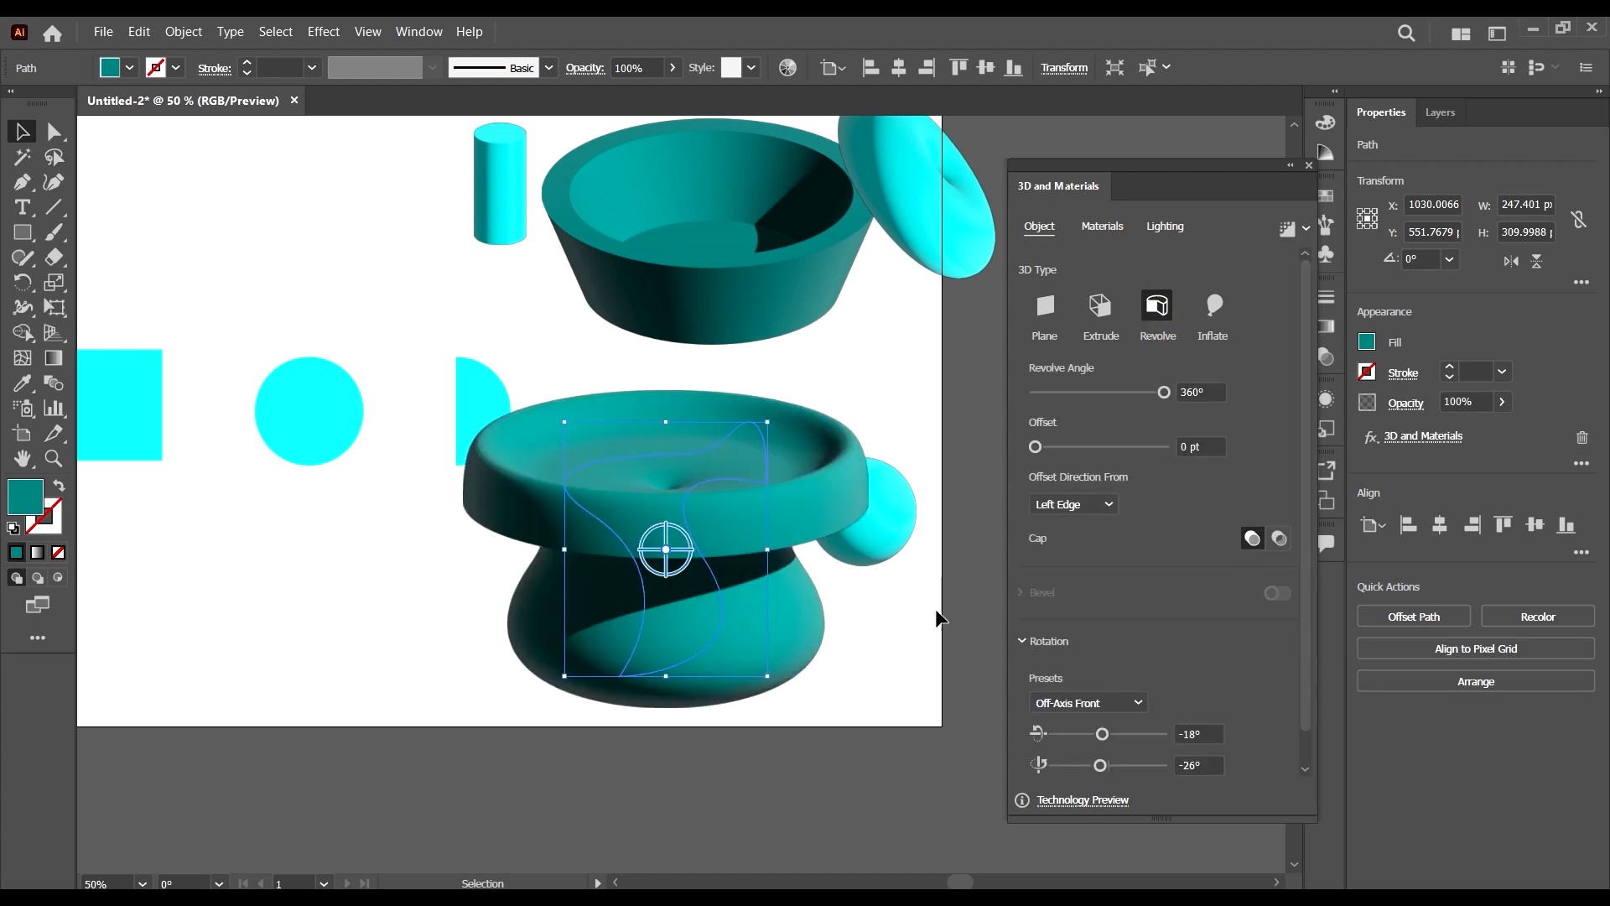
# - Move the sphere up beside the bowl and shift the revolved S-shape into the freed space
pyautogui.click(887, 601)
pyautogui.moveTo(883, 536); pyautogui.dragTo(937, 369)
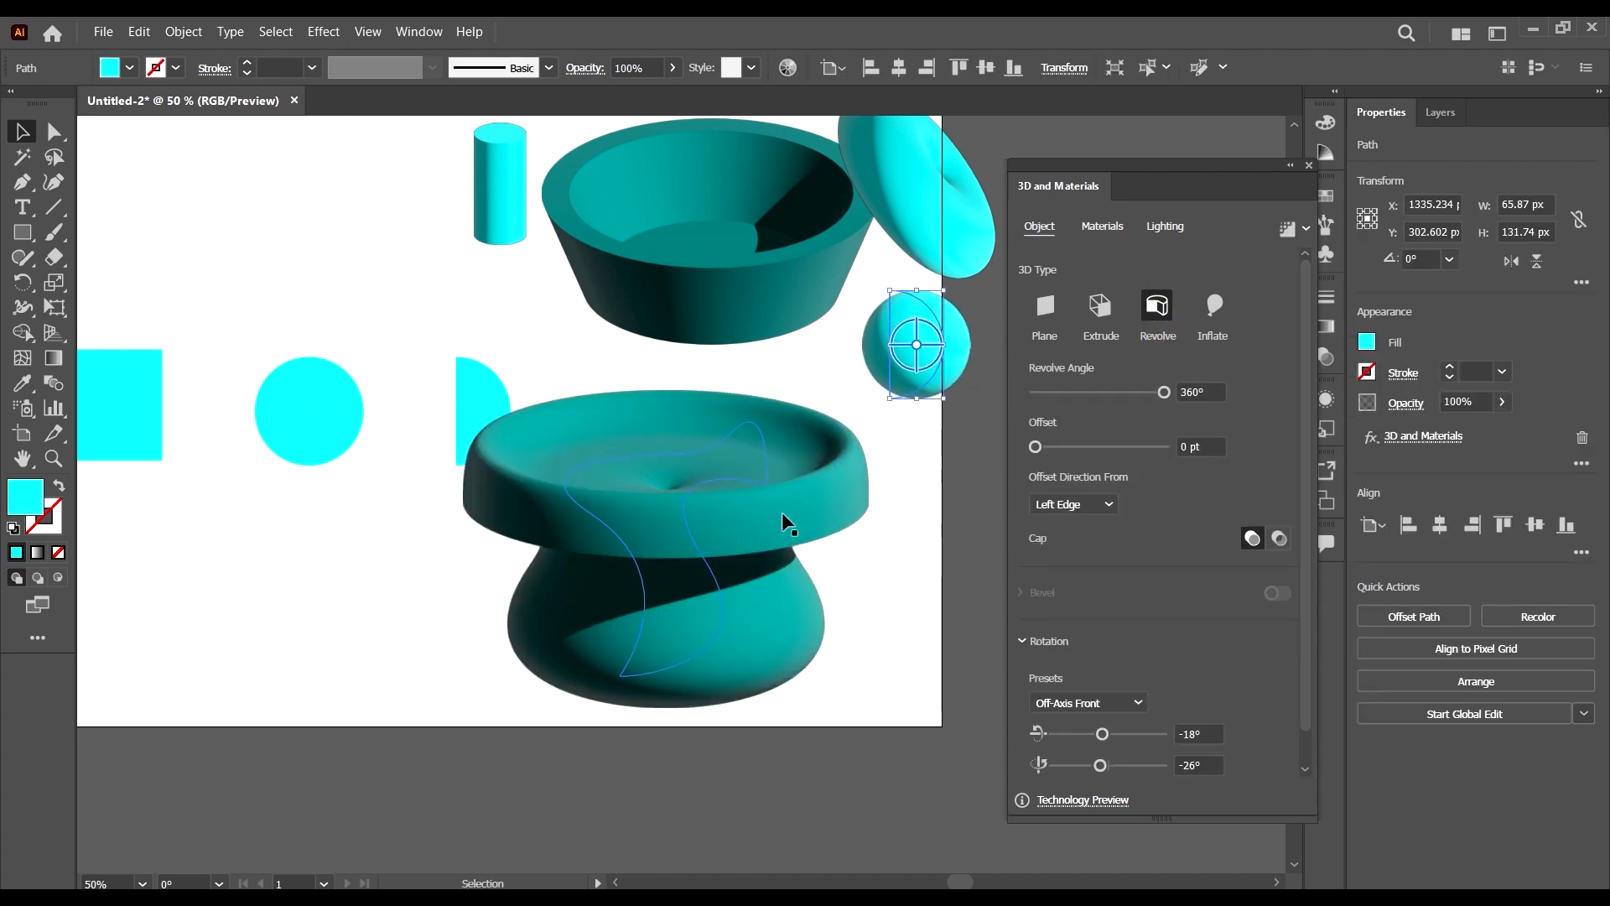
pyautogui.moveTo(782, 511); pyautogui.dragTo(848, 524)
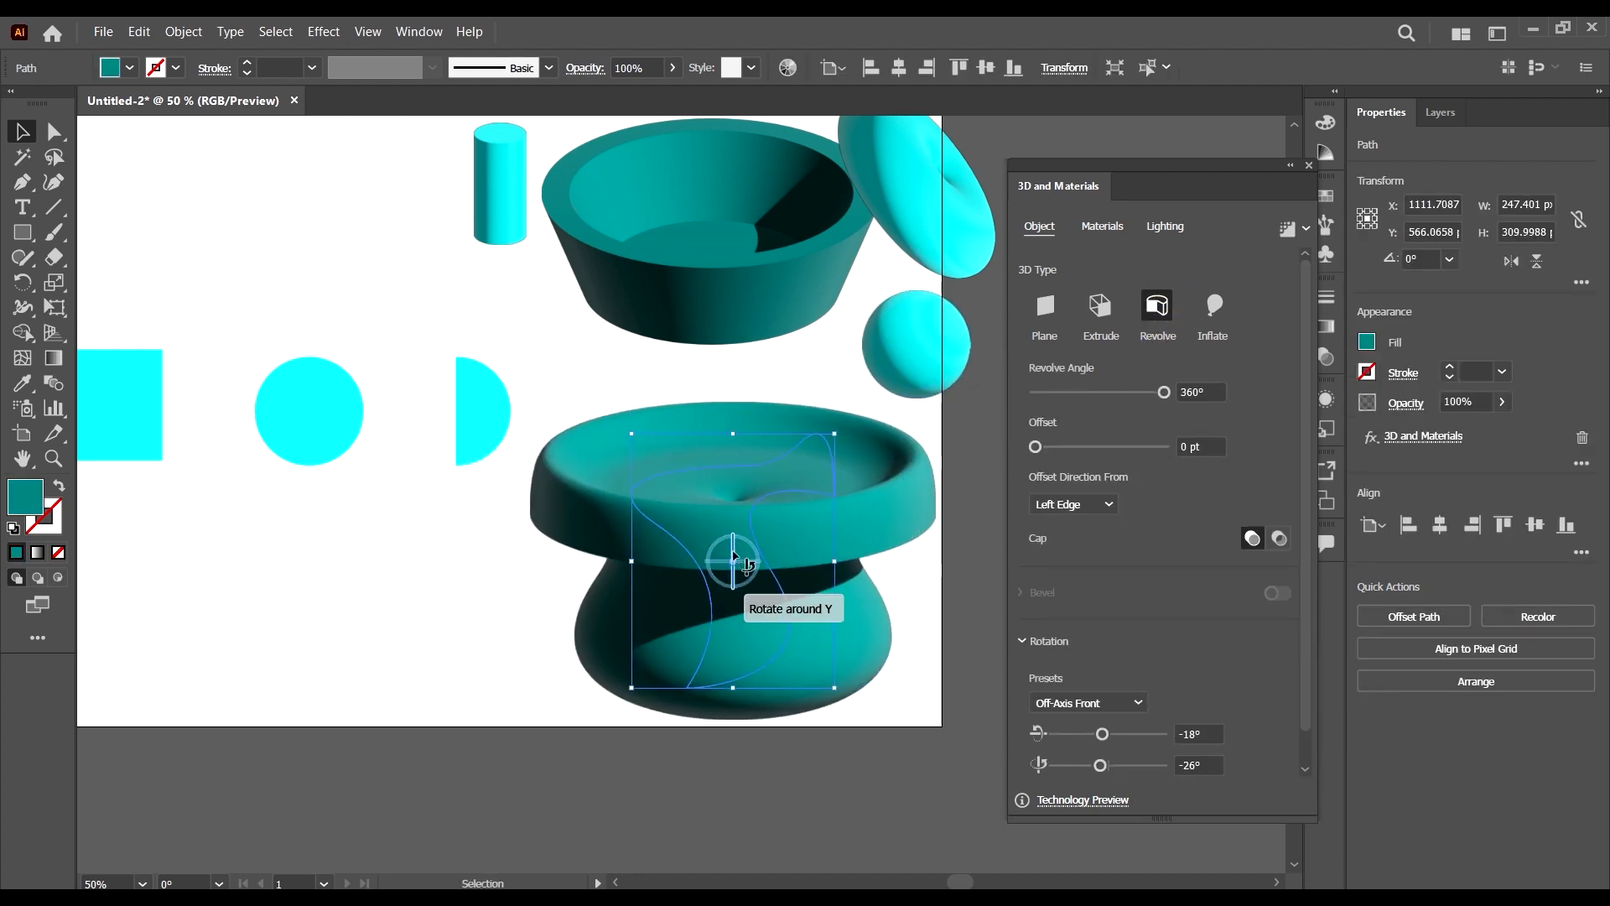
# - Try rotating the revolved S-shape freely in 3D around its centre and undo the rotations
pyautogui.moveTo(733, 558); pyautogui.dragTo(828, 511)
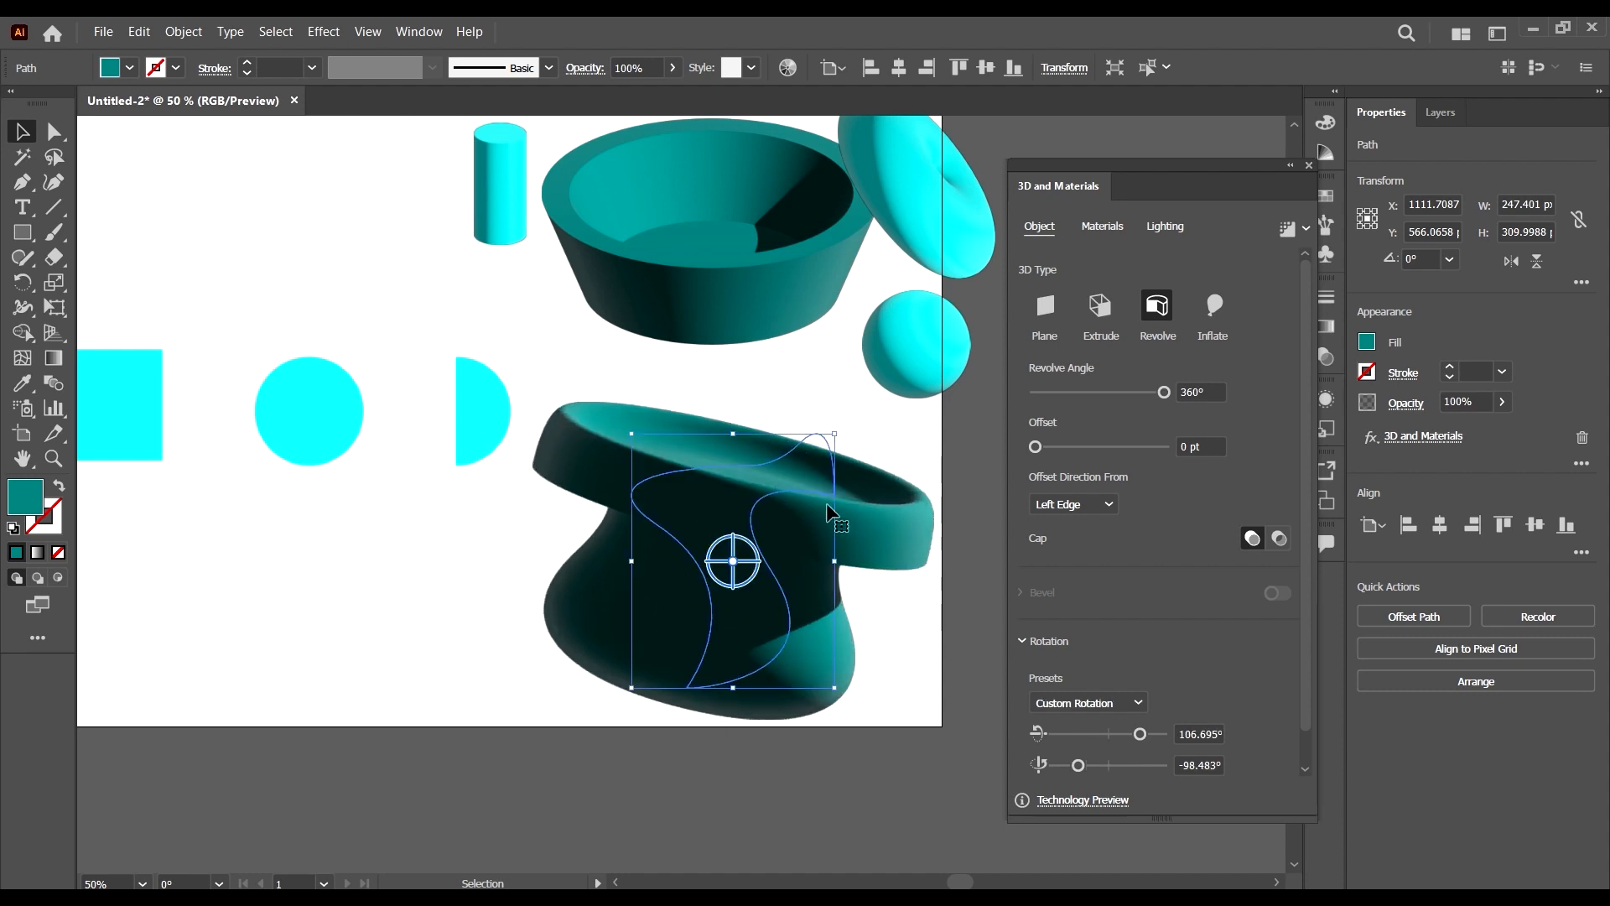
pyautogui.moveTo(708, 546)
pyautogui.mouseDown()
pyautogui.moveTo(672, 564)
pyautogui.moveTo(705, 560)
pyautogui.mouseUp()
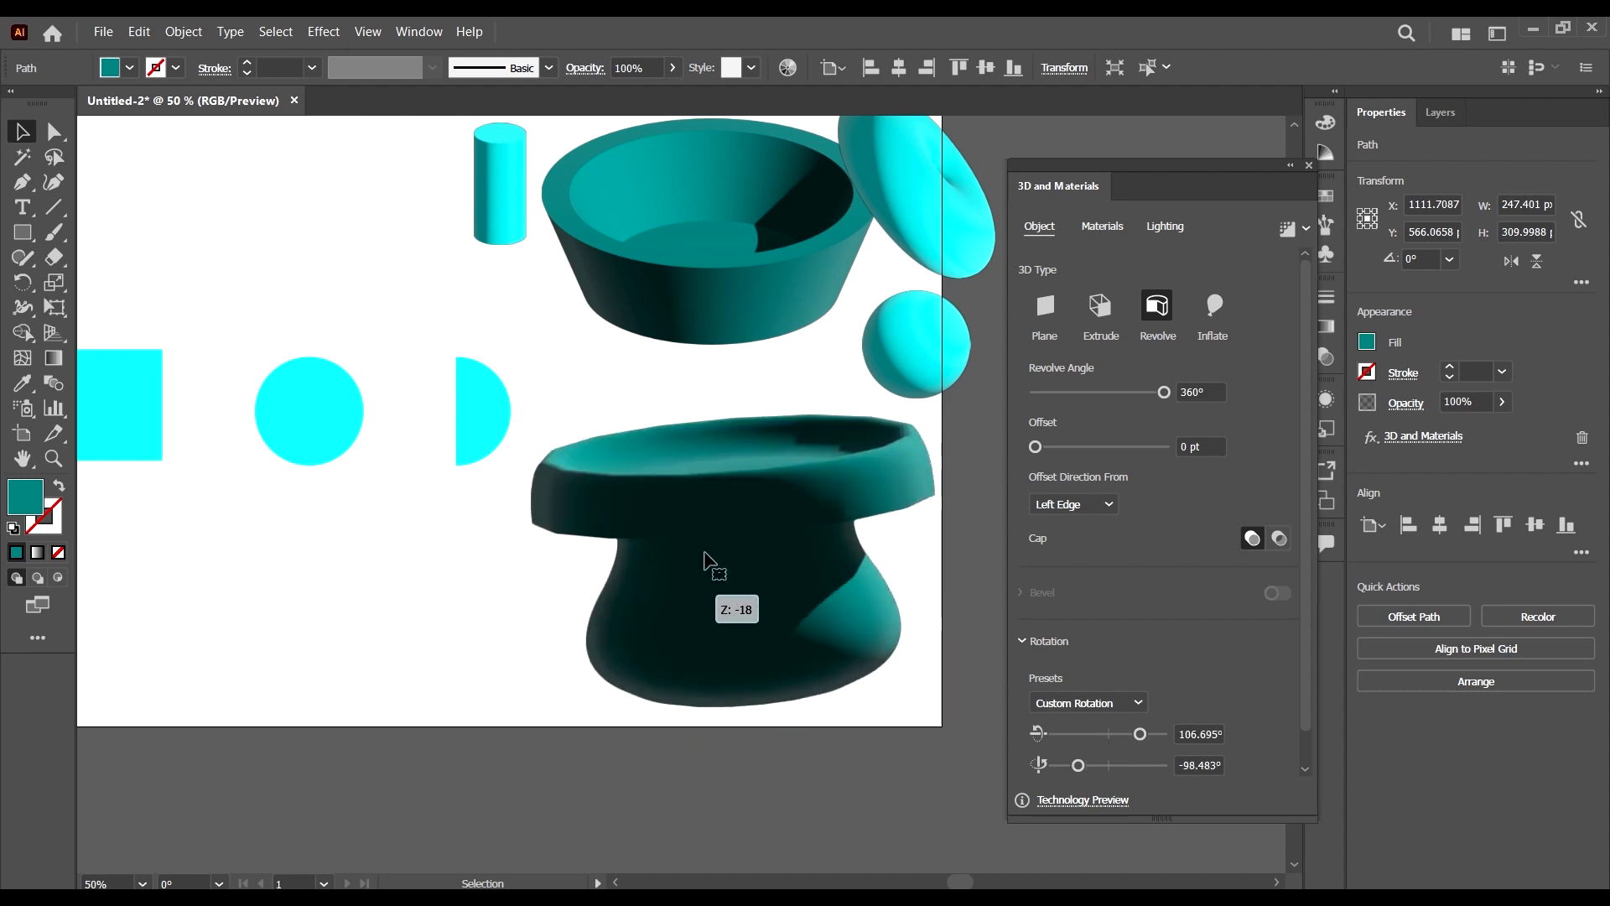
pyautogui.hotkey('ctrl', 'z')
pyautogui.hotkey('ctrl', 'z')
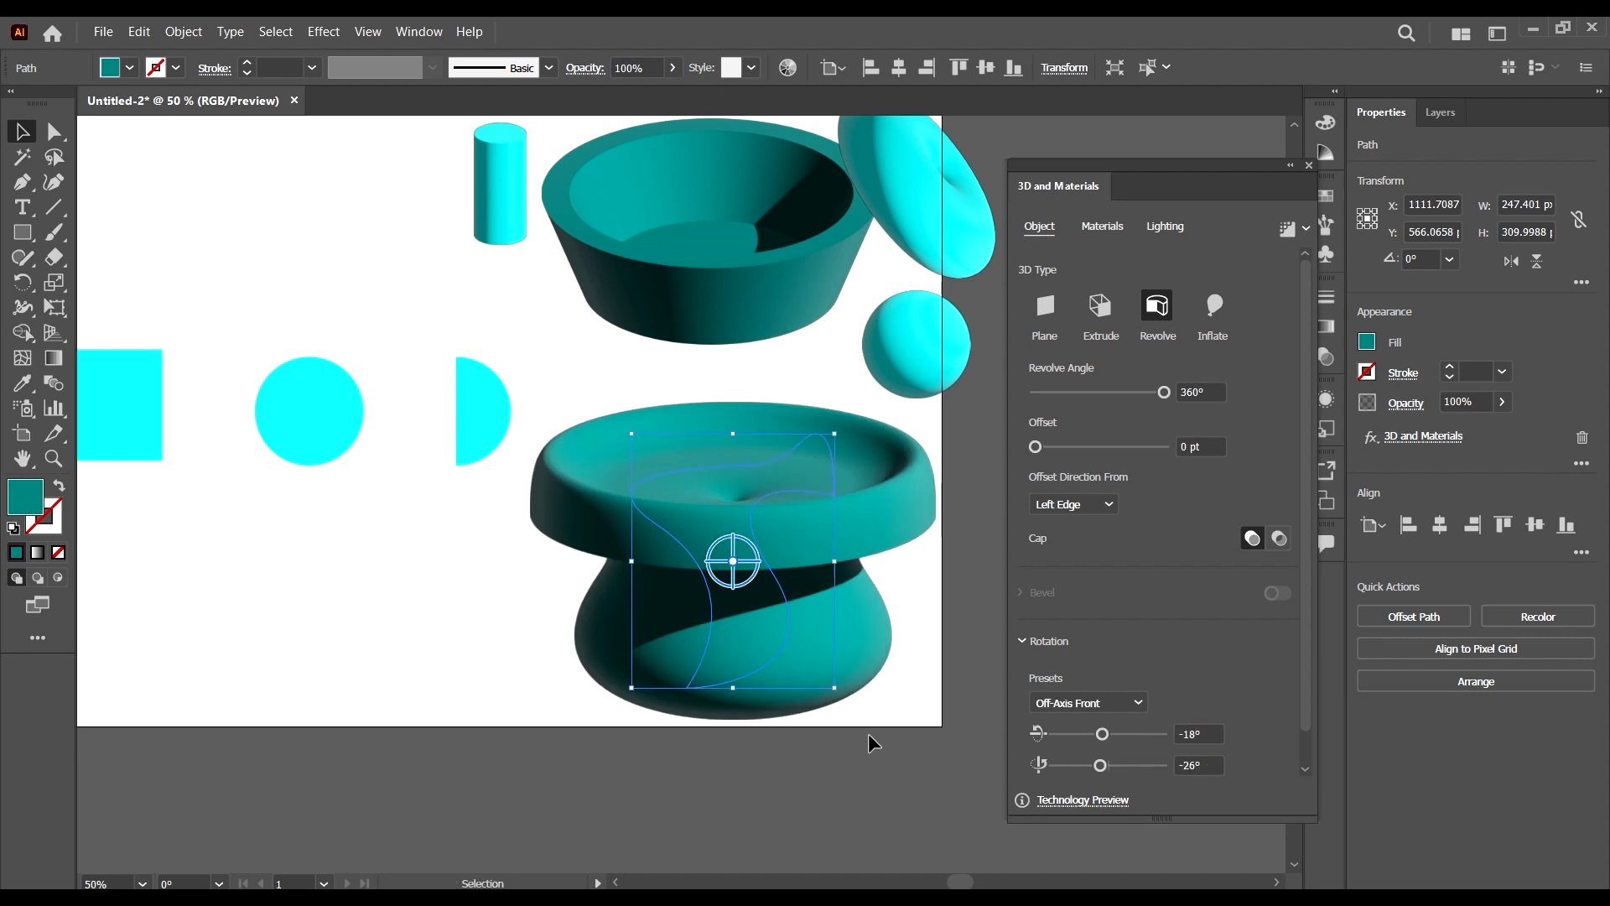
# - Set the revolved S-shape's offset direction to Right Edge and move the object below the flat square and circle
pyautogui.click(1096, 503)
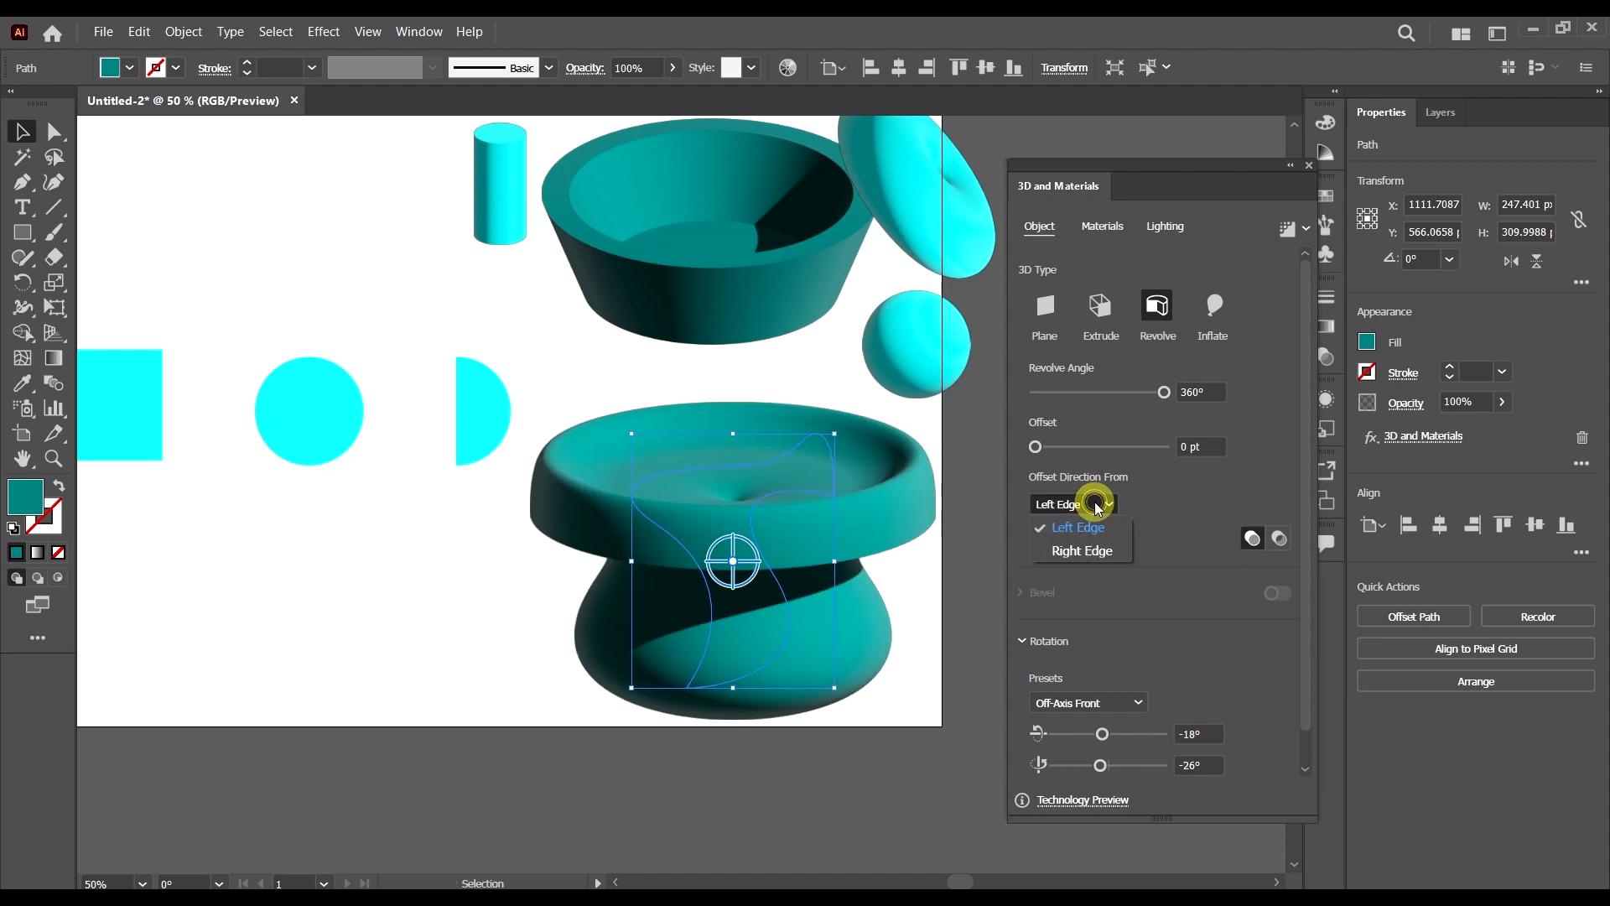
pyautogui.click(1082, 553)
pyautogui.click(905, 749)
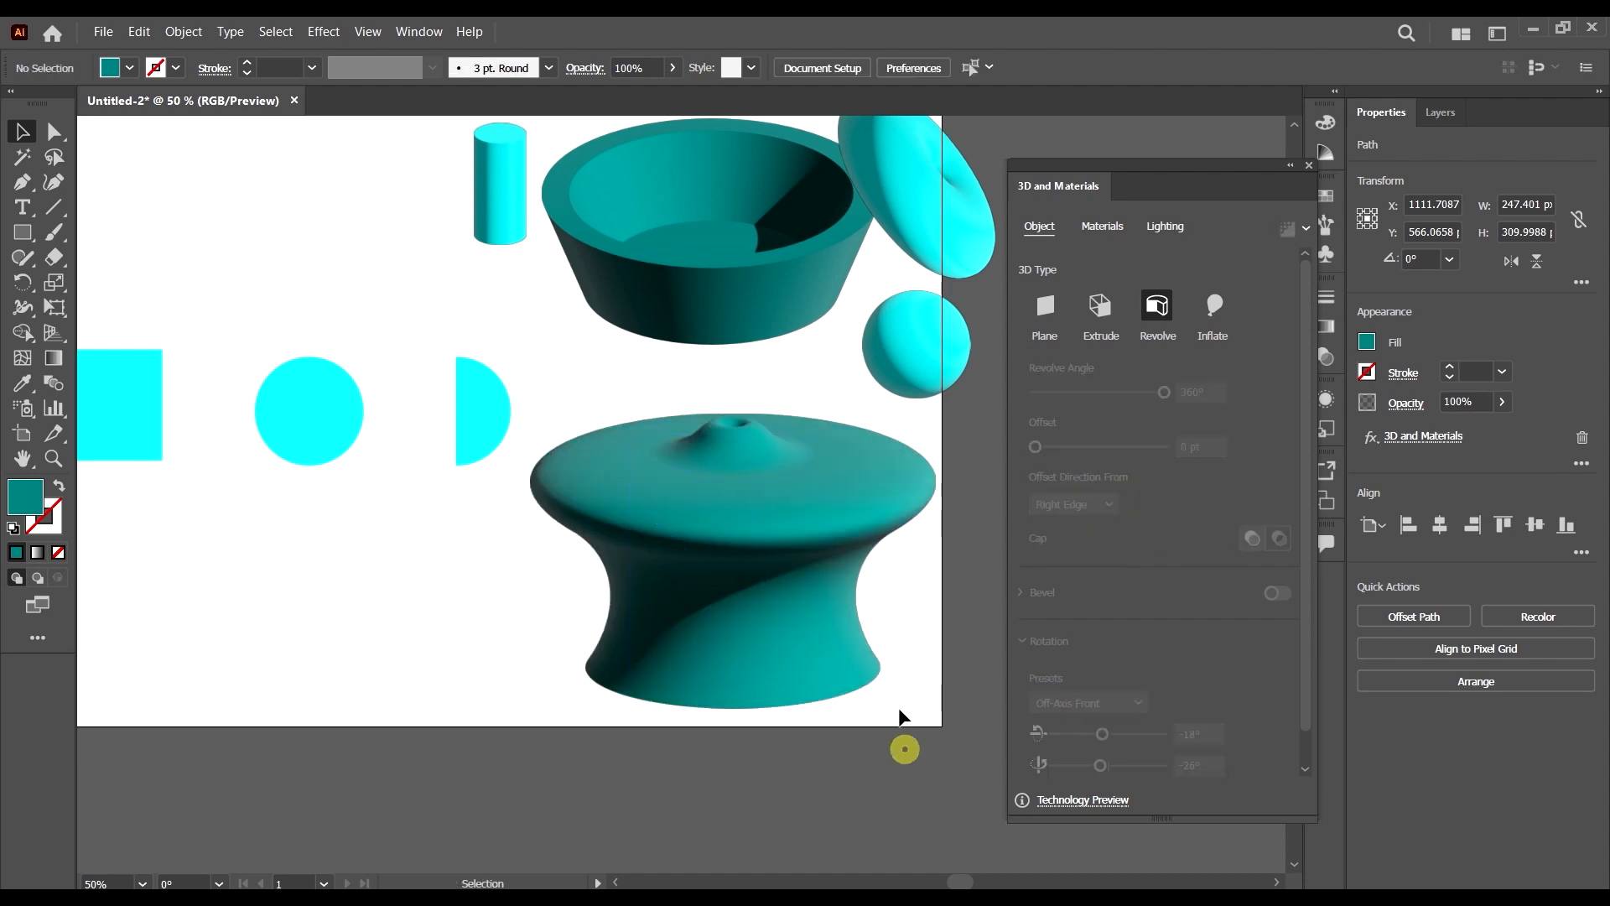
pyautogui.moveTo(871, 511); pyautogui.dragTo(380, 556)
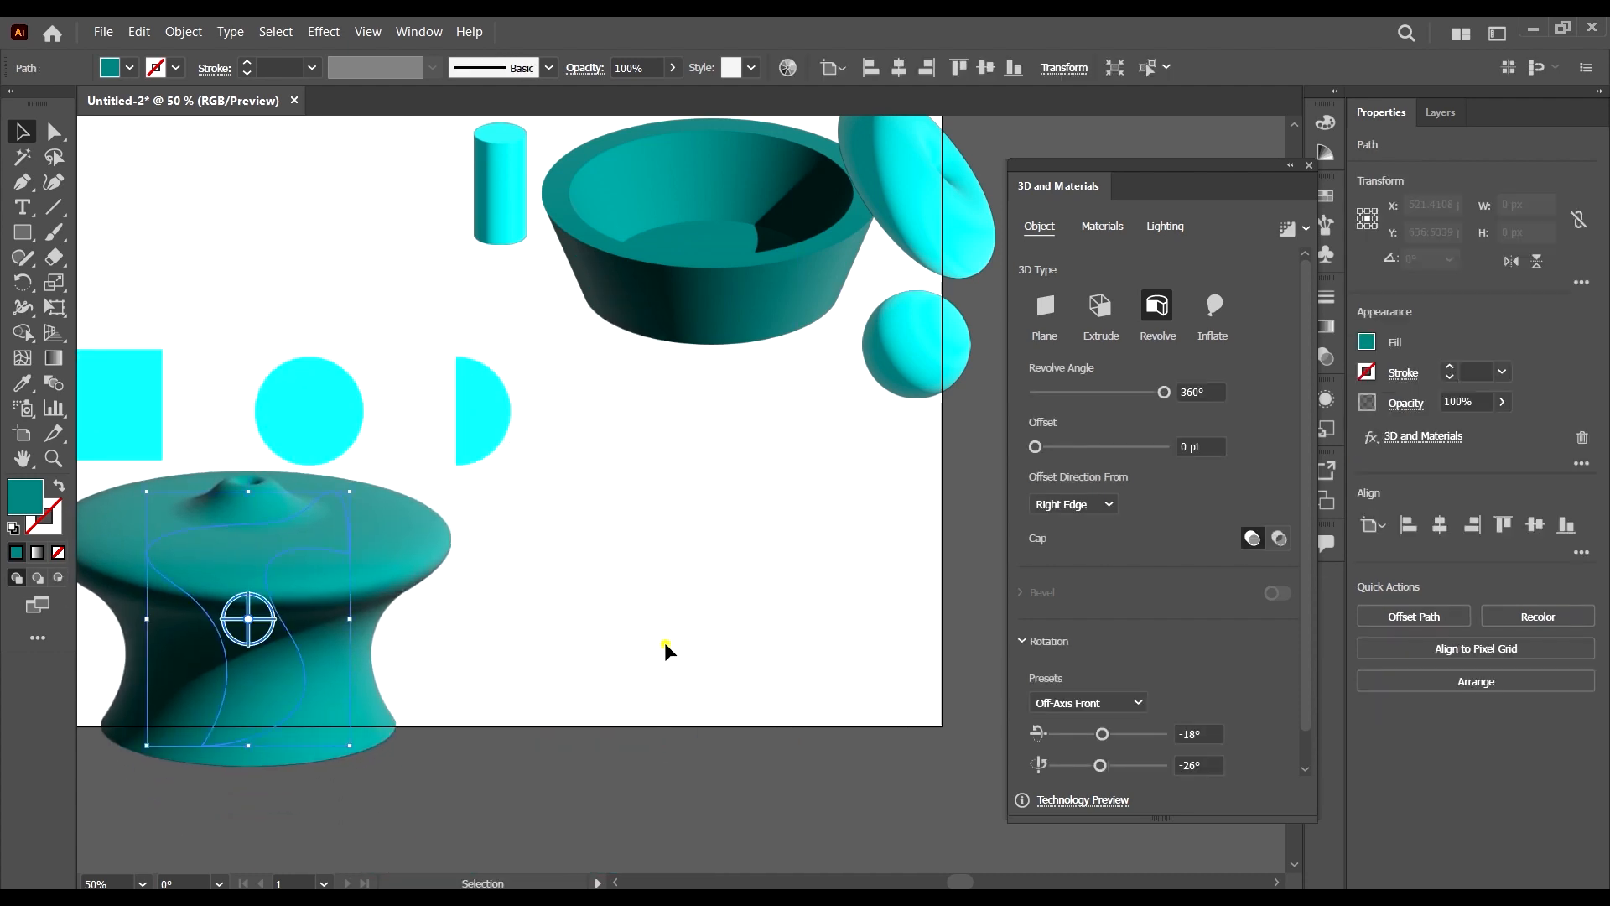
# - Draw a closed, curved vase profile about 170 by 389 px below the bowl with the Pen tool
pyautogui.click(665, 644)
pyautogui.click(20, 186)
pyautogui.click(703, 411)
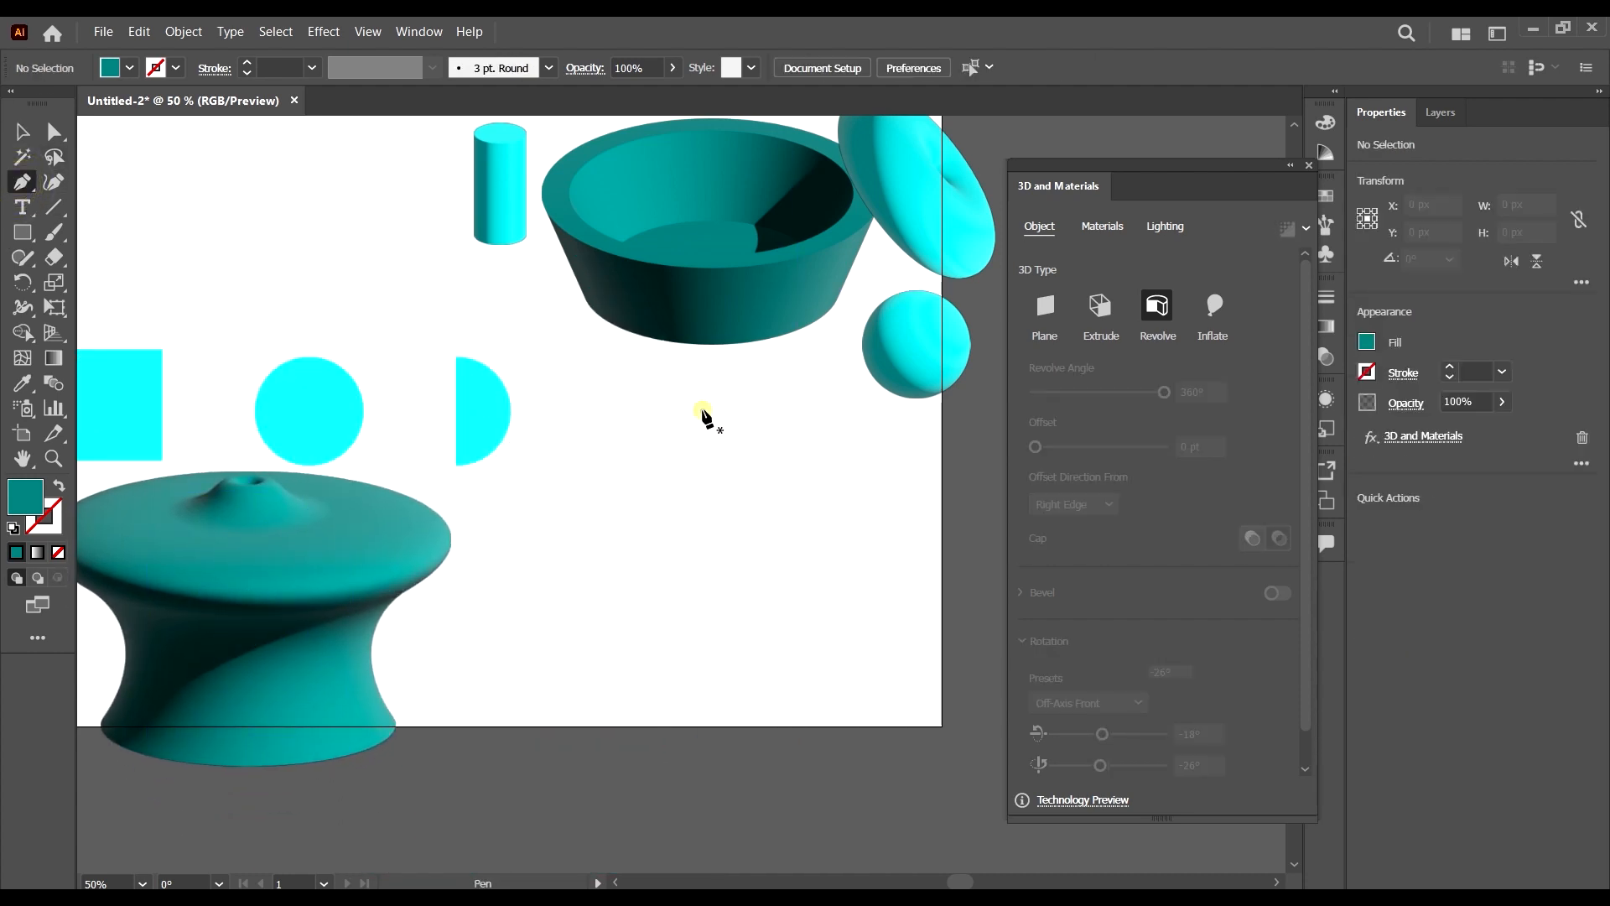
pyautogui.moveTo(664, 507); pyautogui.dragTo(749, 587)
pyautogui.moveTo(689, 654); pyautogui.dragTo(719, 550)
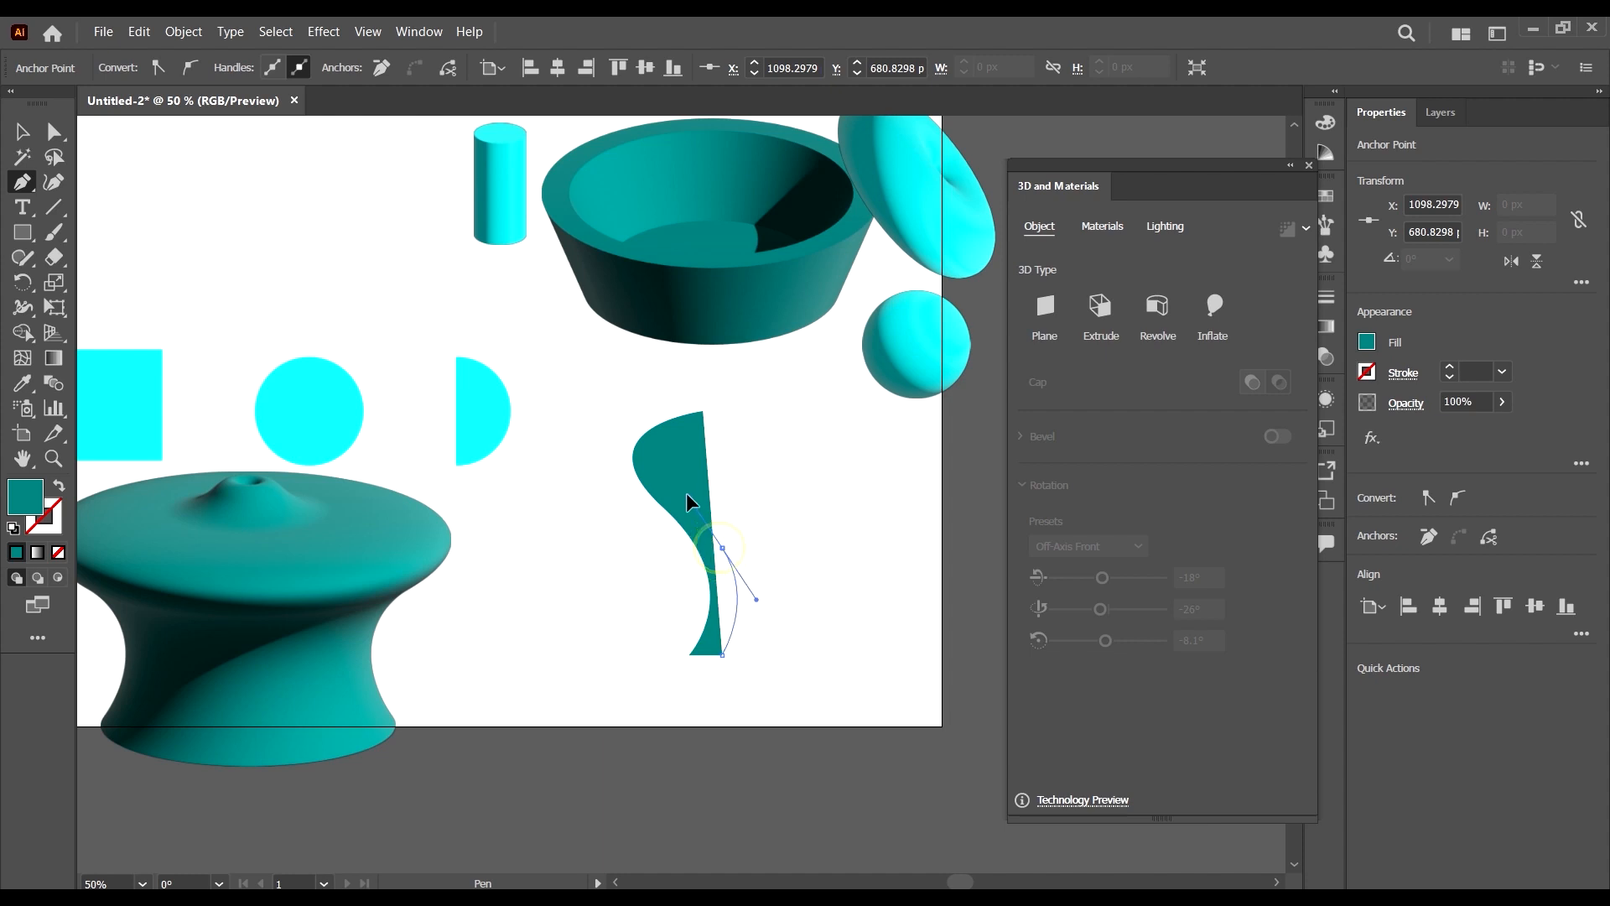
pyautogui.moveTo(747, 423); pyautogui.dragTo(811, 408)
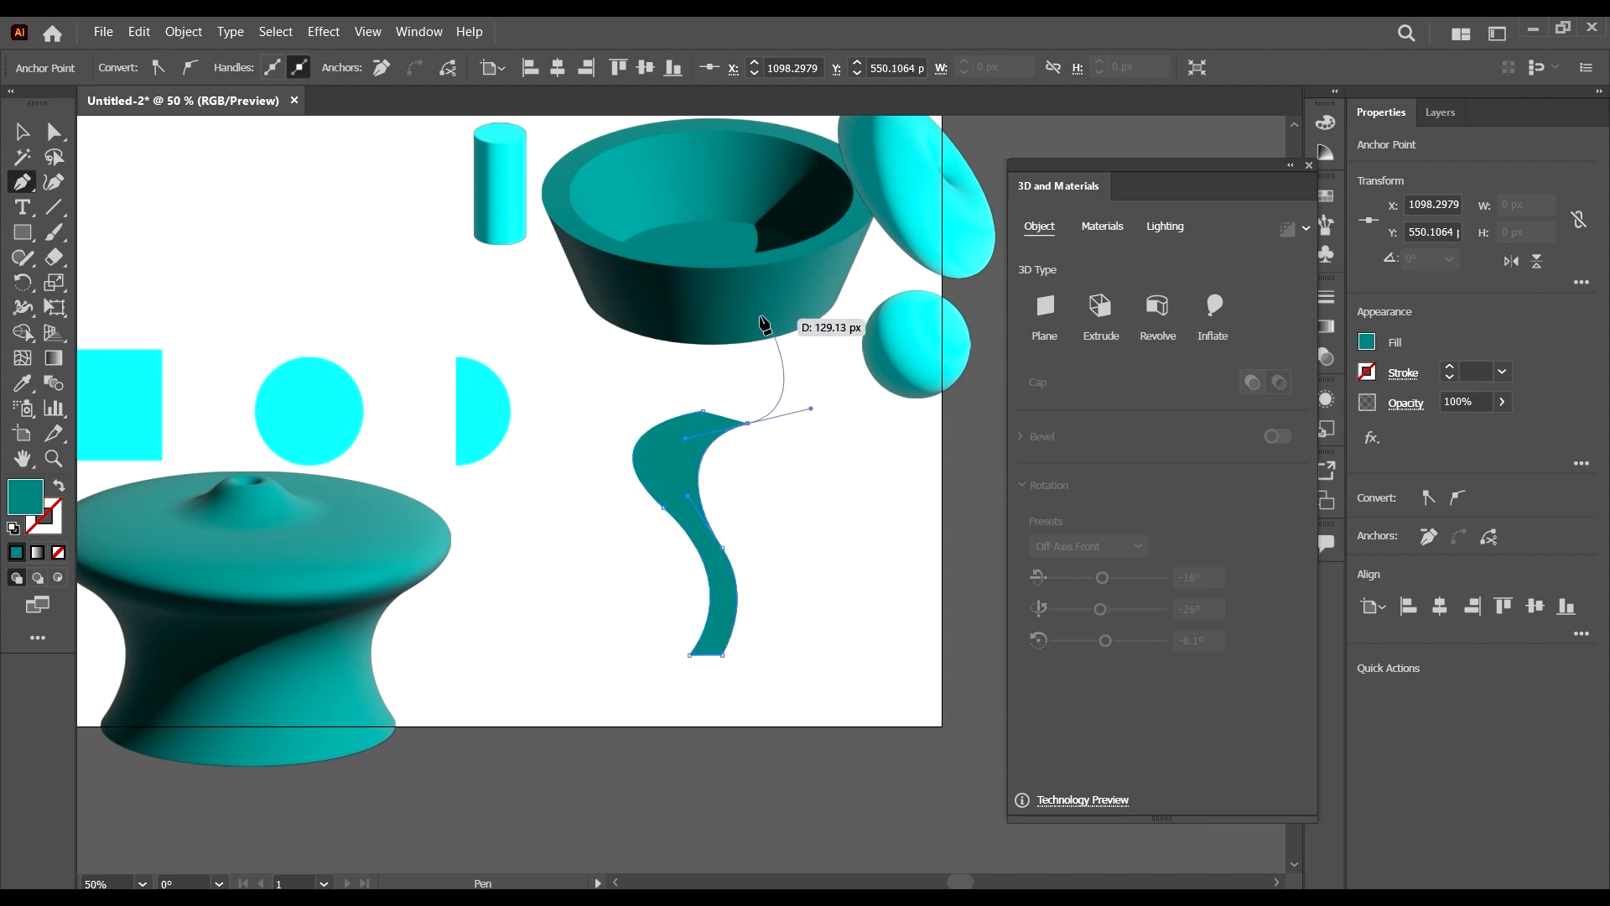
pyautogui.moveTo(698, 331); pyautogui.dragTo(724, 358)
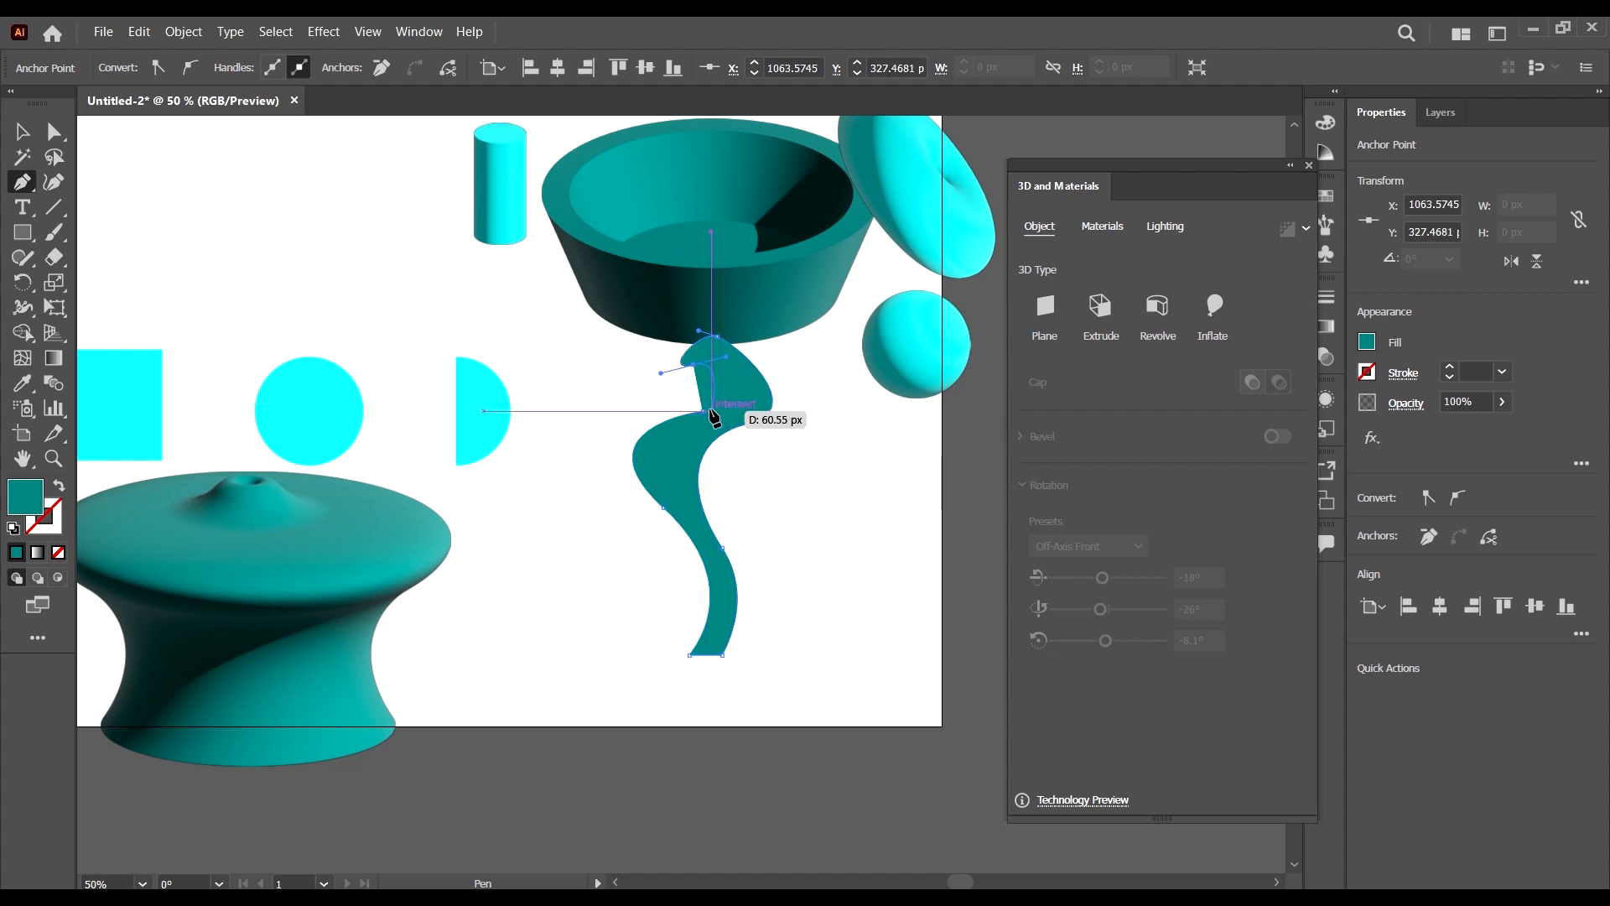
pyautogui.moveTo(704, 413); pyautogui.dragTo(642, 436)
# - Move the vase profile clear of the bowl and revolve it 360° with the offset direction from the Right Edge
pyautogui.click(31, 134)
pyautogui.moveTo(767, 391); pyautogui.dragTo(739, 437)
pyautogui.click(1159, 307)
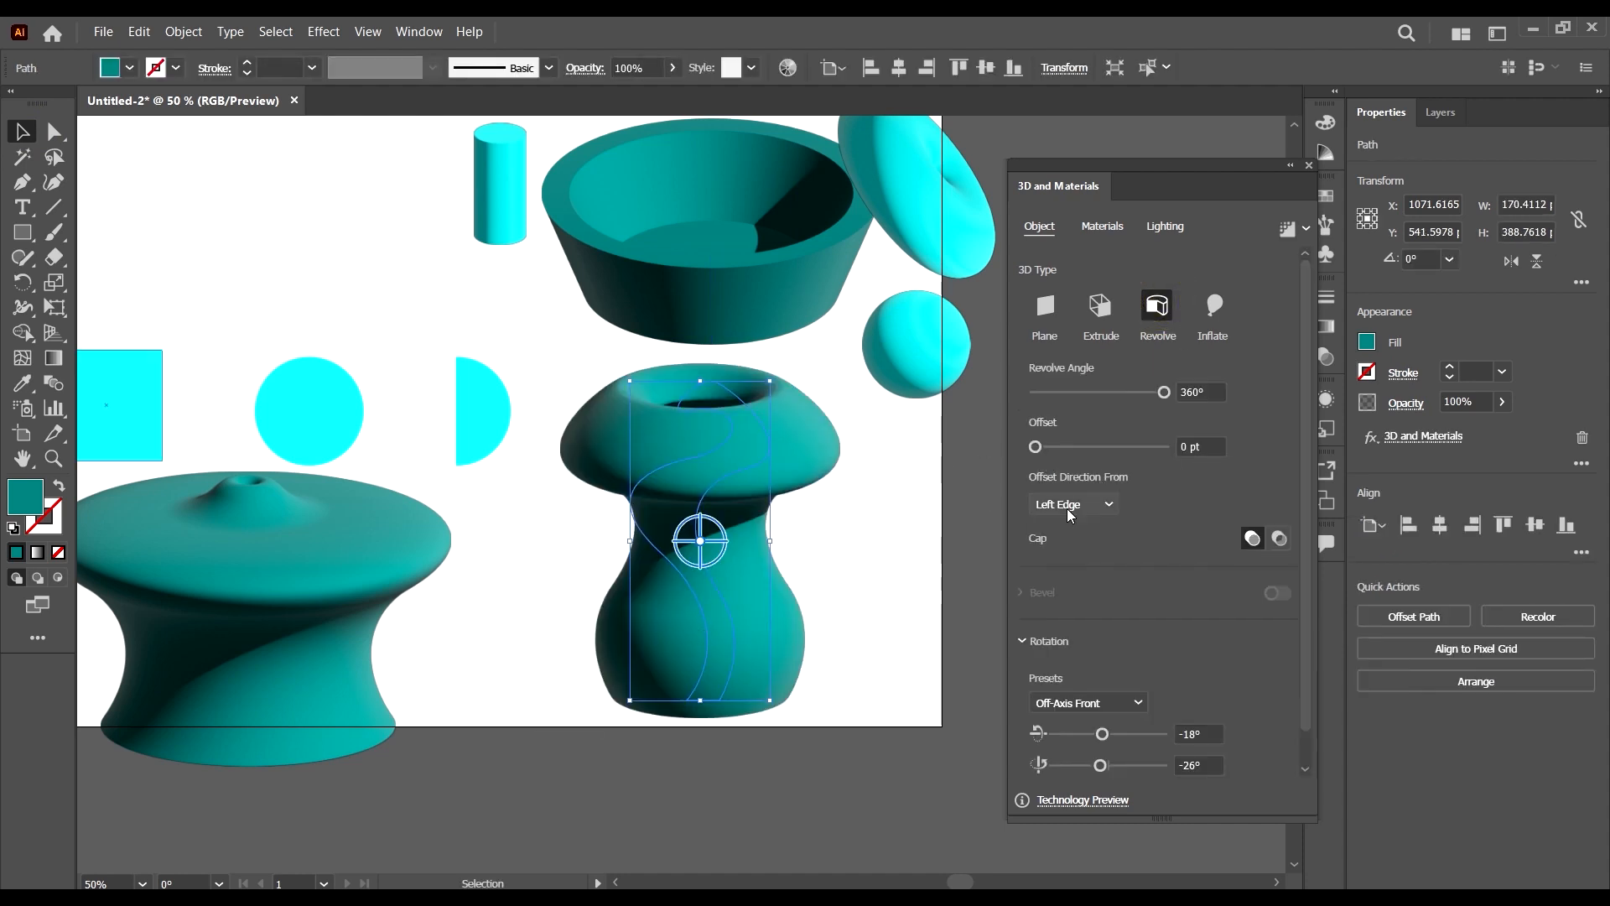
pyautogui.click(1071, 507)
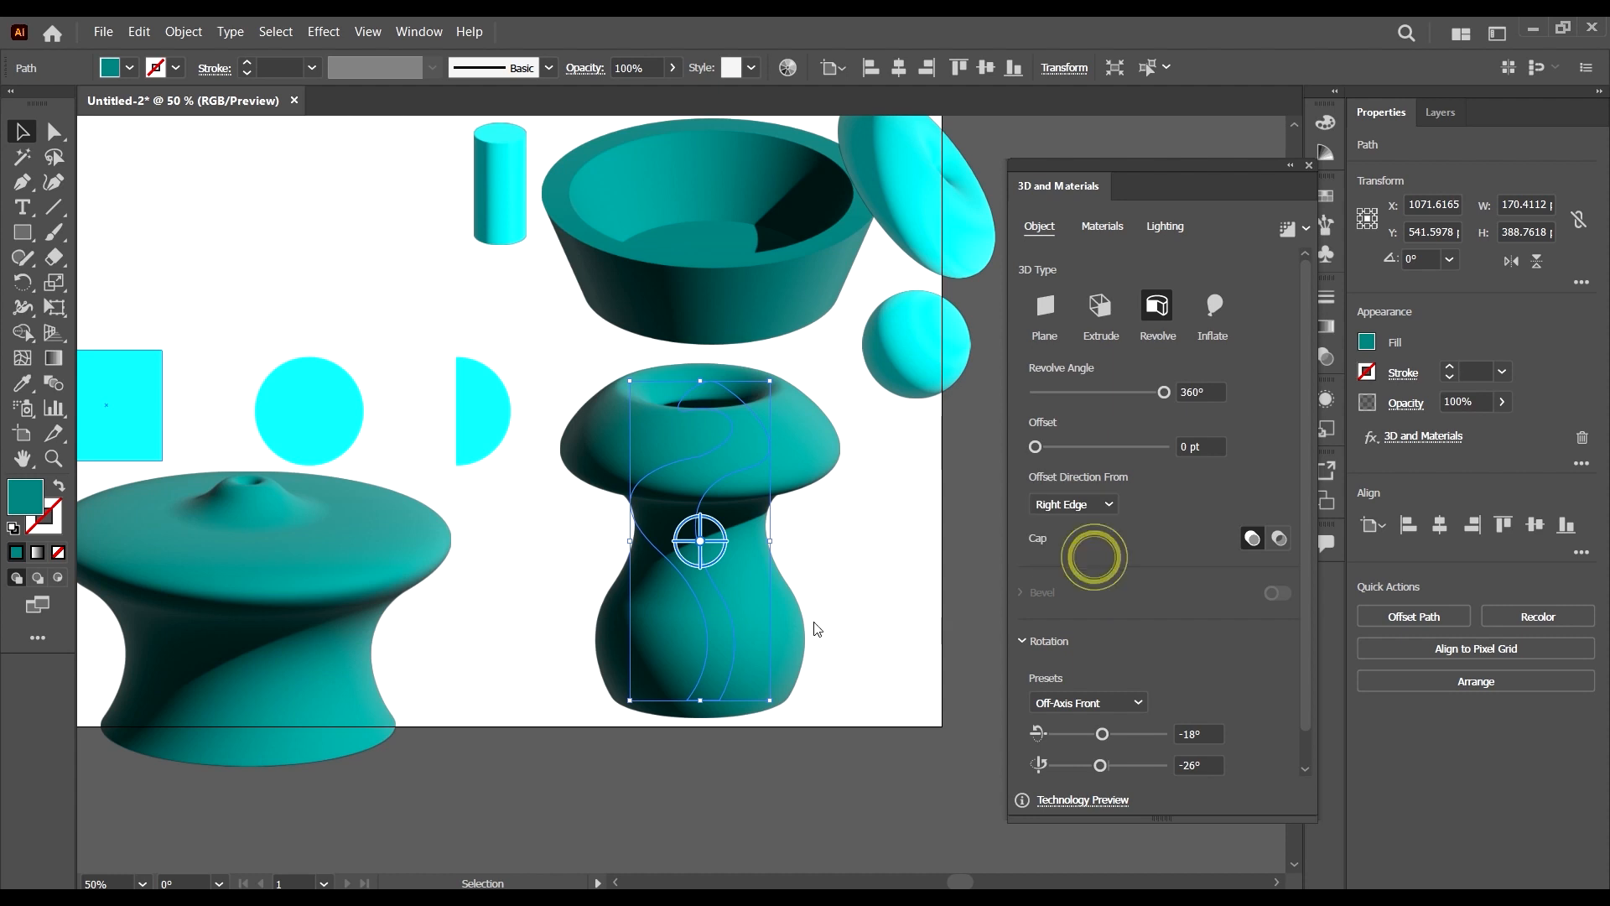
# - Move the revolved vase and the wide revolved S-shape off the artboard into the empty area beside it
pyautogui.click(866, 546)
pyautogui.moveTo(785, 508); pyautogui.dragTo(856, 478)
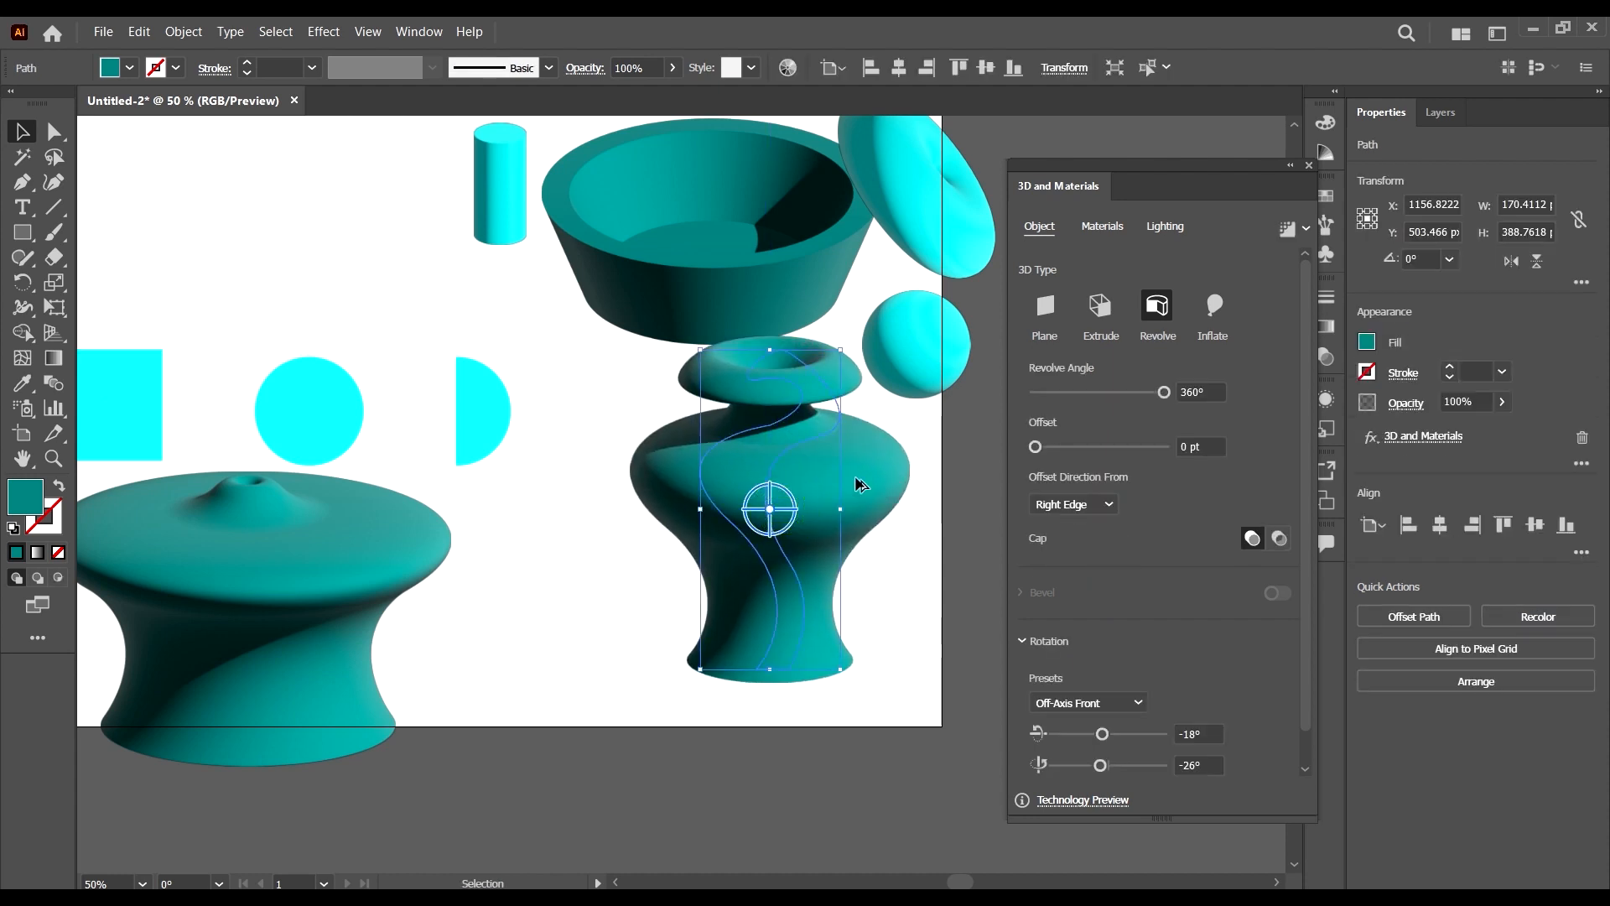
pyautogui.scroll(-3, 604, 482)
pyautogui.click(700, 531)
pyautogui.scroll(2, 657, 478)
pyautogui.moveTo(628, 492); pyautogui.dragTo(868, 499)
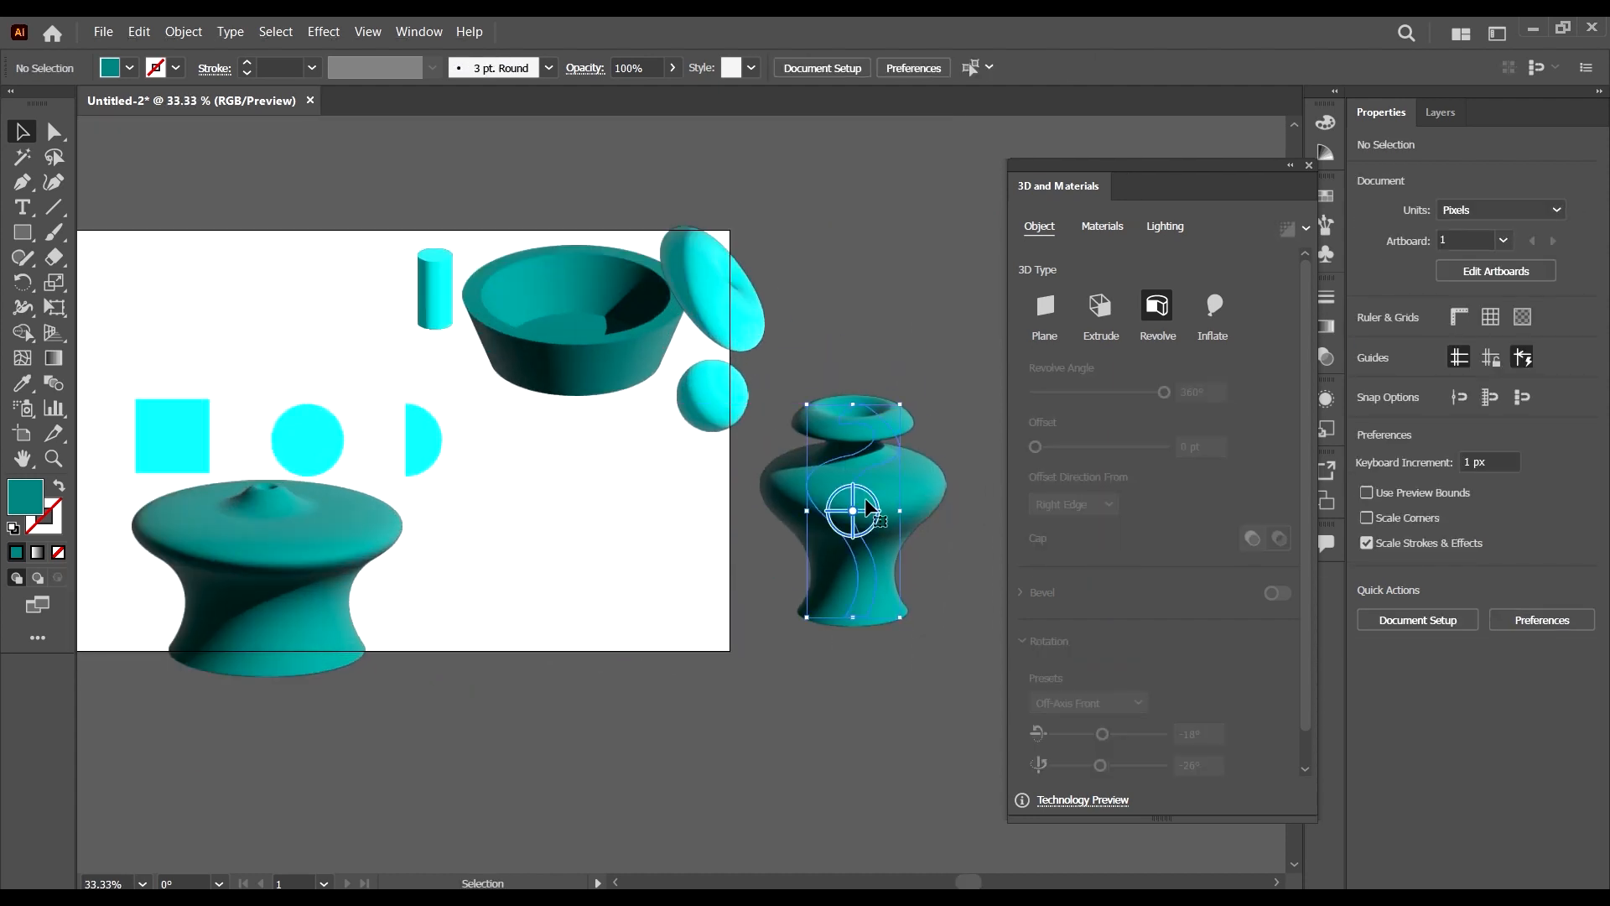
pyautogui.moveTo(276, 537); pyautogui.dragTo(989, 616)
pyautogui.scroll(1, 235, 493)
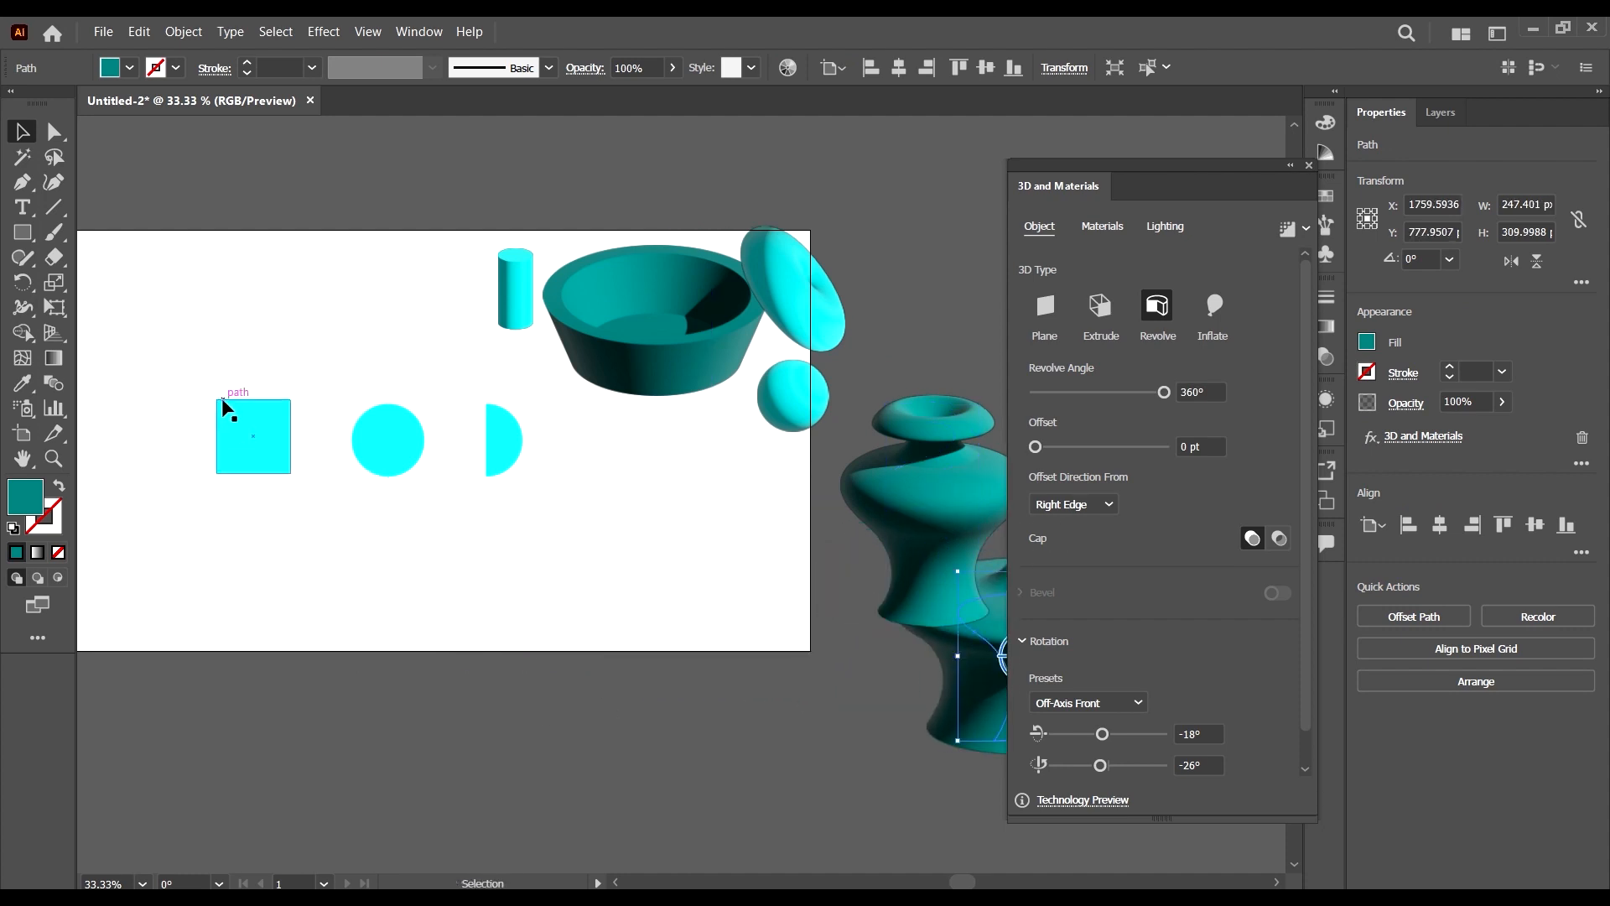
# - Duplicate the flat circle into the space below the bowl and inflate it with increased depth and 100% volume
pyautogui.moveTo(464, 464); pyautogui.dragTo(872, 561)
pyautogui.hscroll(1, 804, 552)
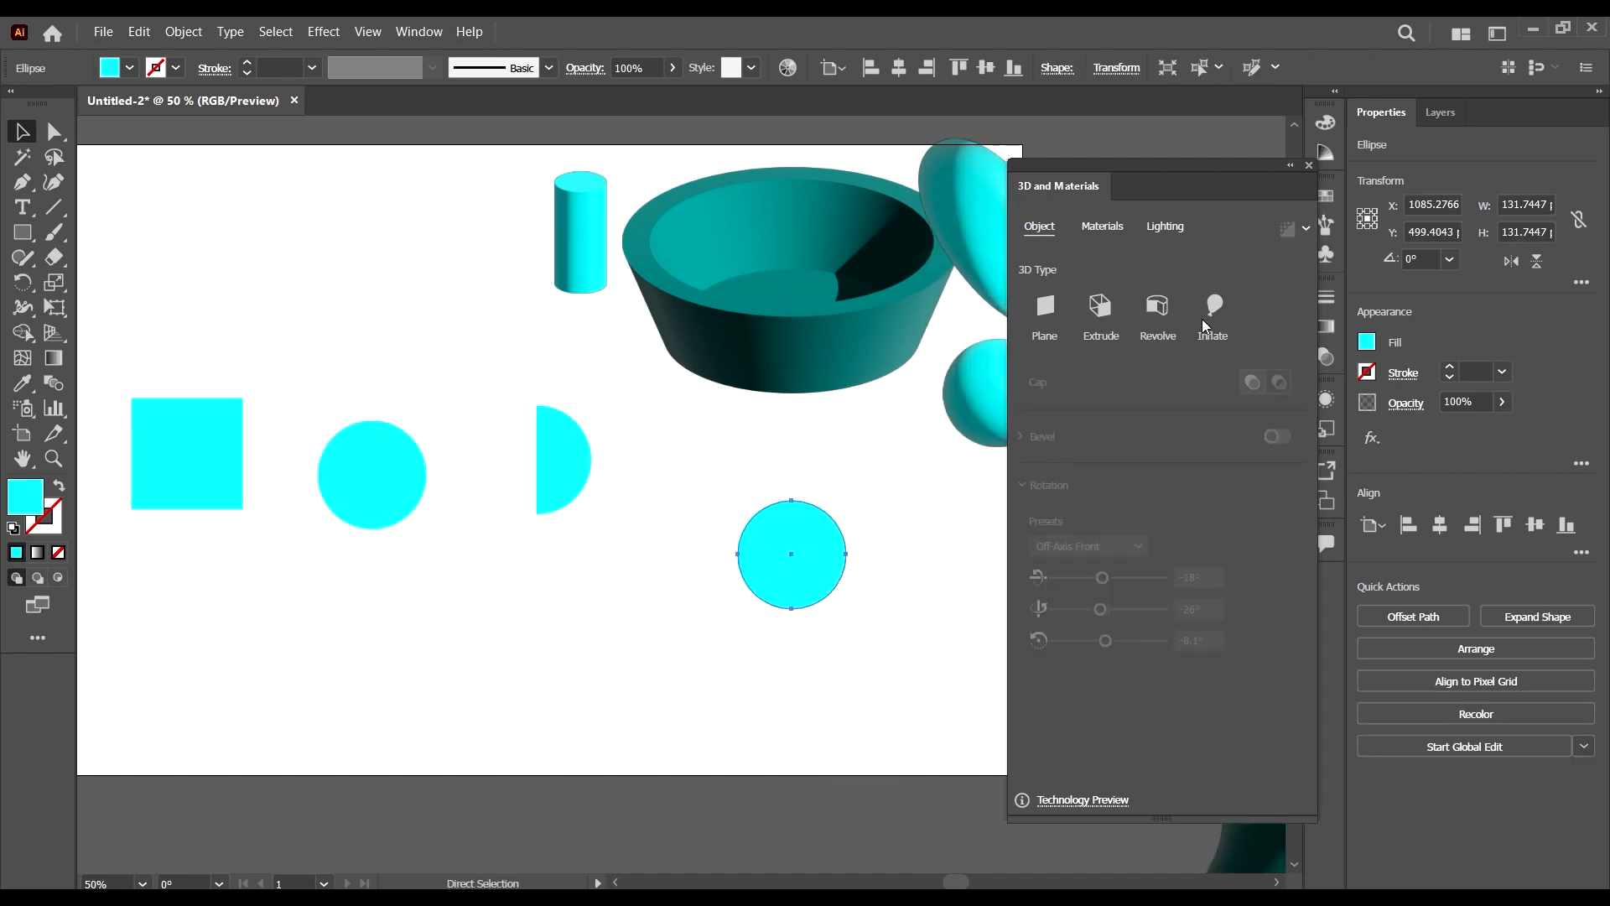
pyautogui.click(1212, 308)
pyautogui.scroll(-2, 838, 520)
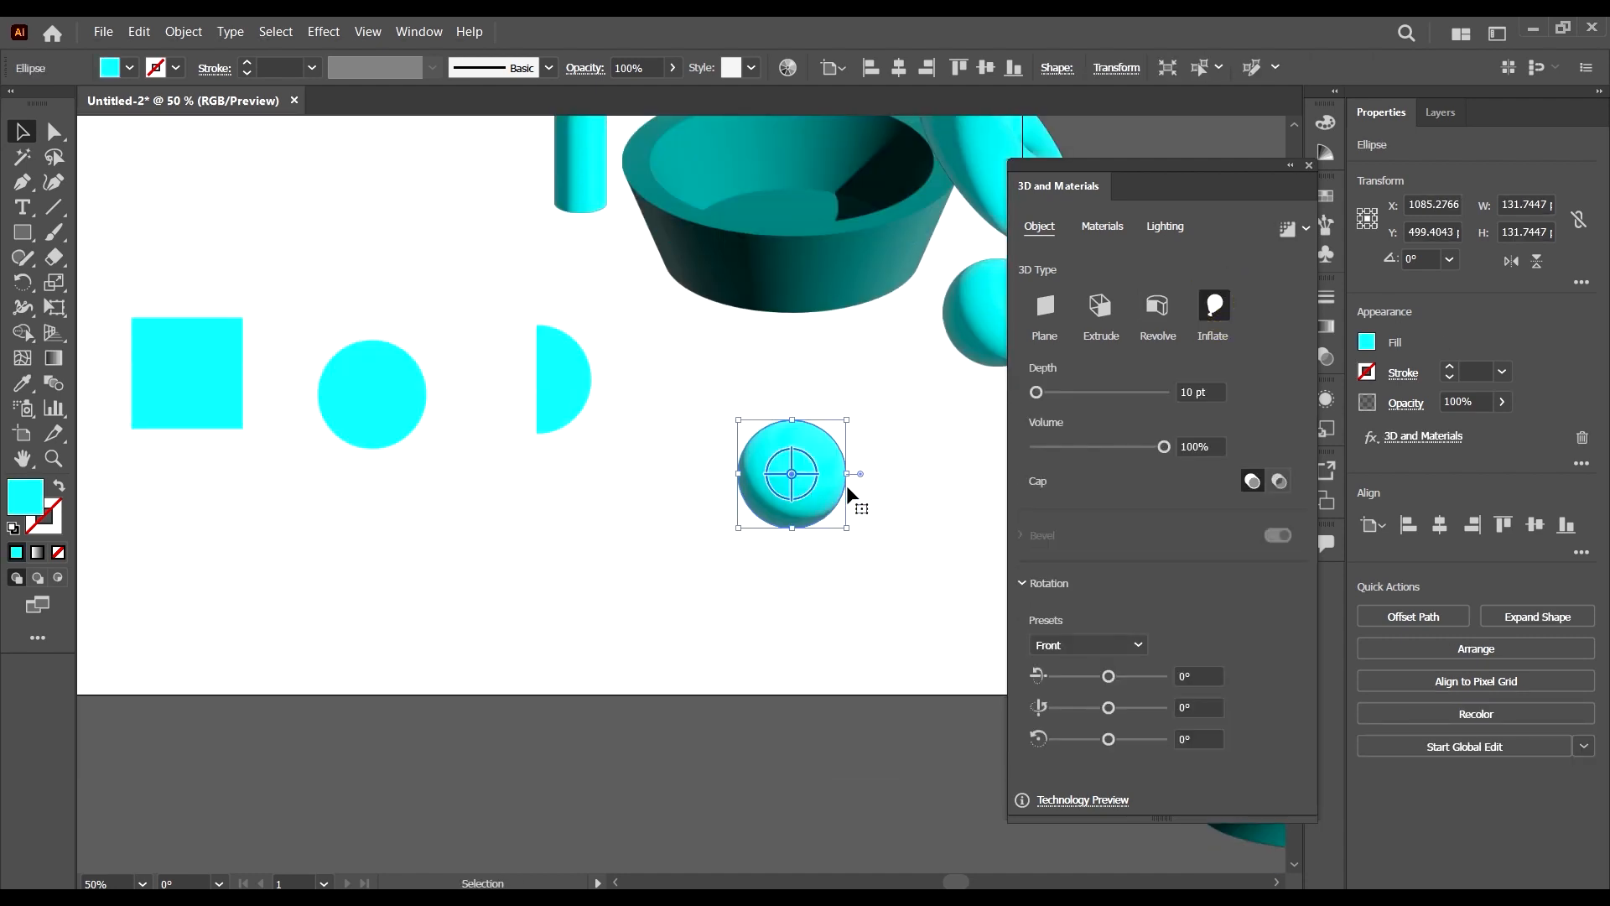
pyautogui.scroll(2, 847, 485)
pyautogui.hscroll(3, 887, 507)
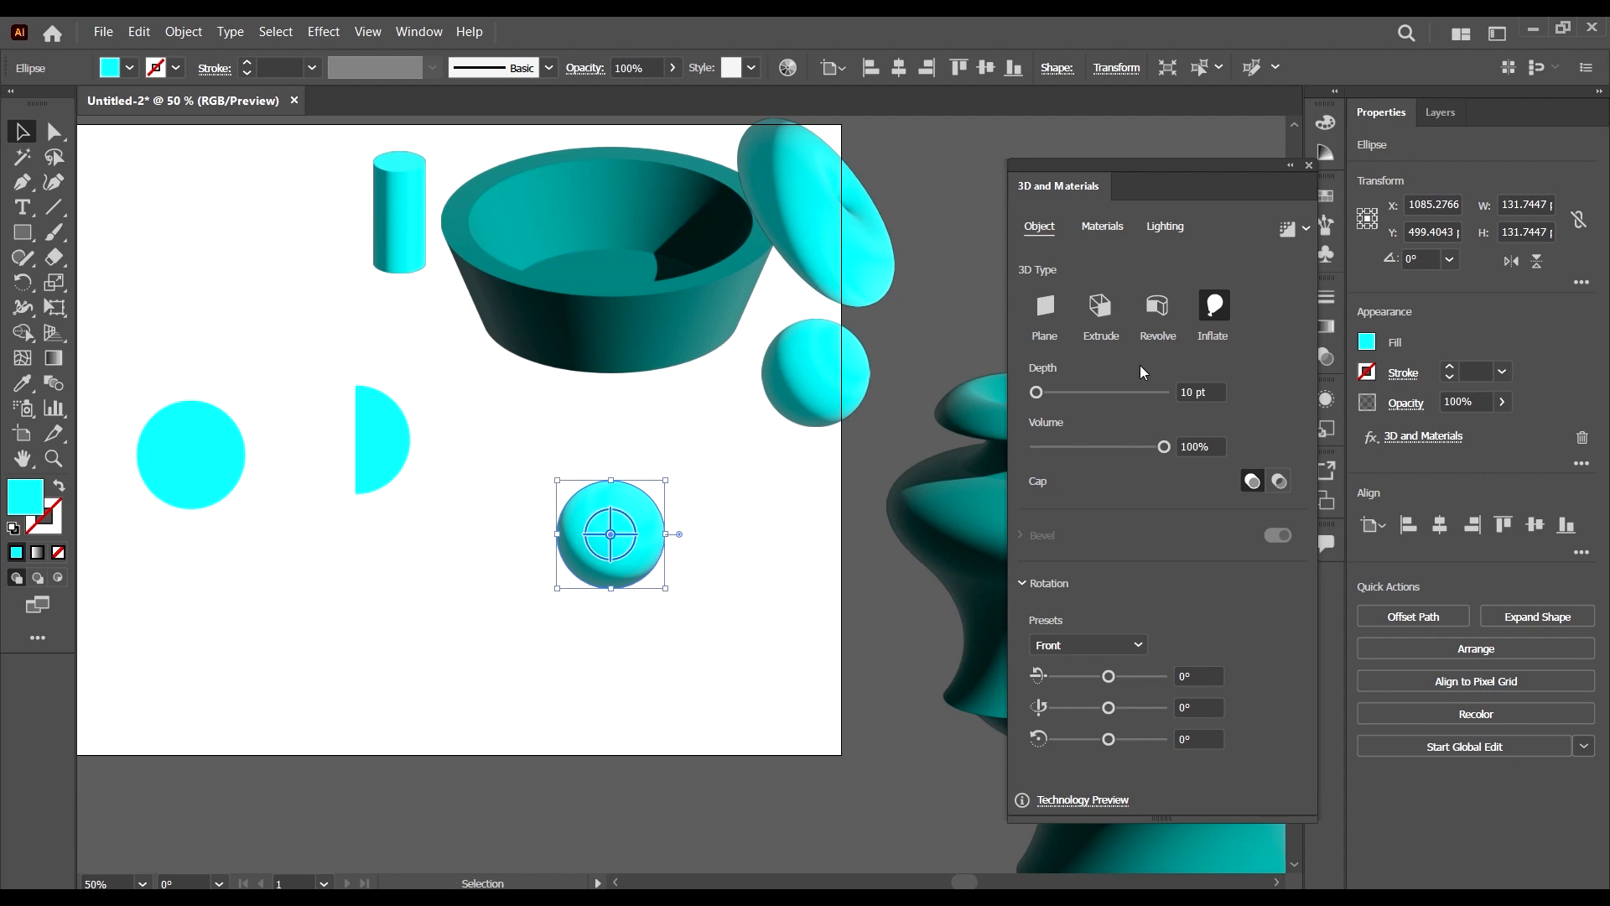
pyautogui.moveTo(1092, 393); pyautogui.dragTo(1051, 394)
pyautogui.moveTo(1158, 447); pyautogui.dragTo(1346, 471)
# - Duplicate the flat half circle beside the inflated circle and inflate it with a depth of 1307 pt and 100% volume
pyautogui.moveTo(366, 419); pyautogui.dragTo(788, 525)
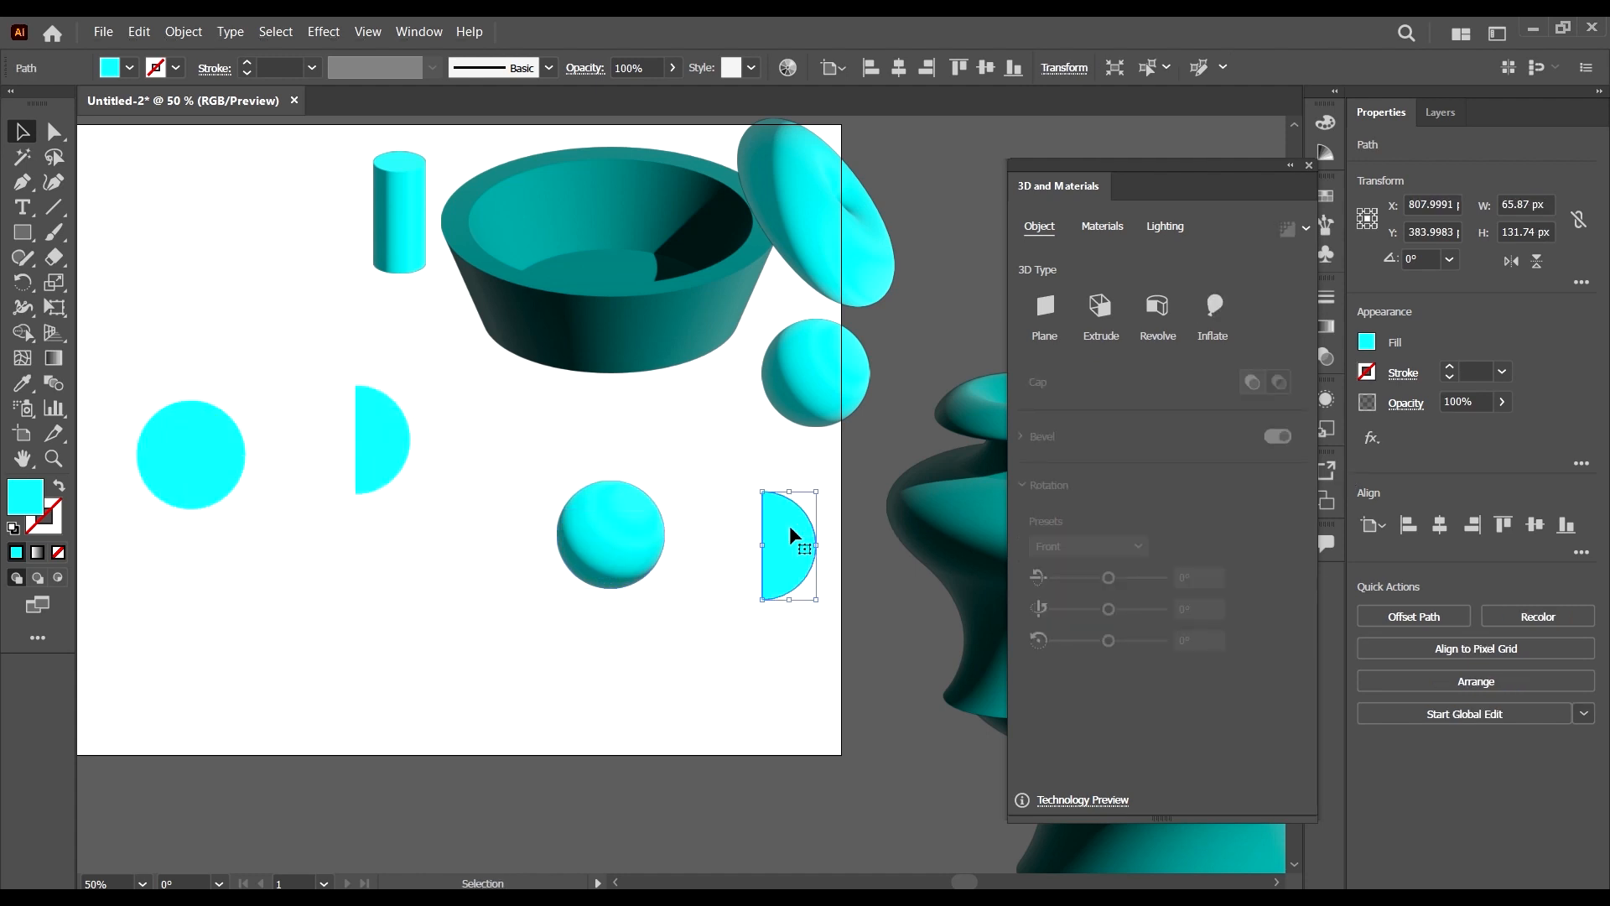
pyautogui.click(1225, 318)
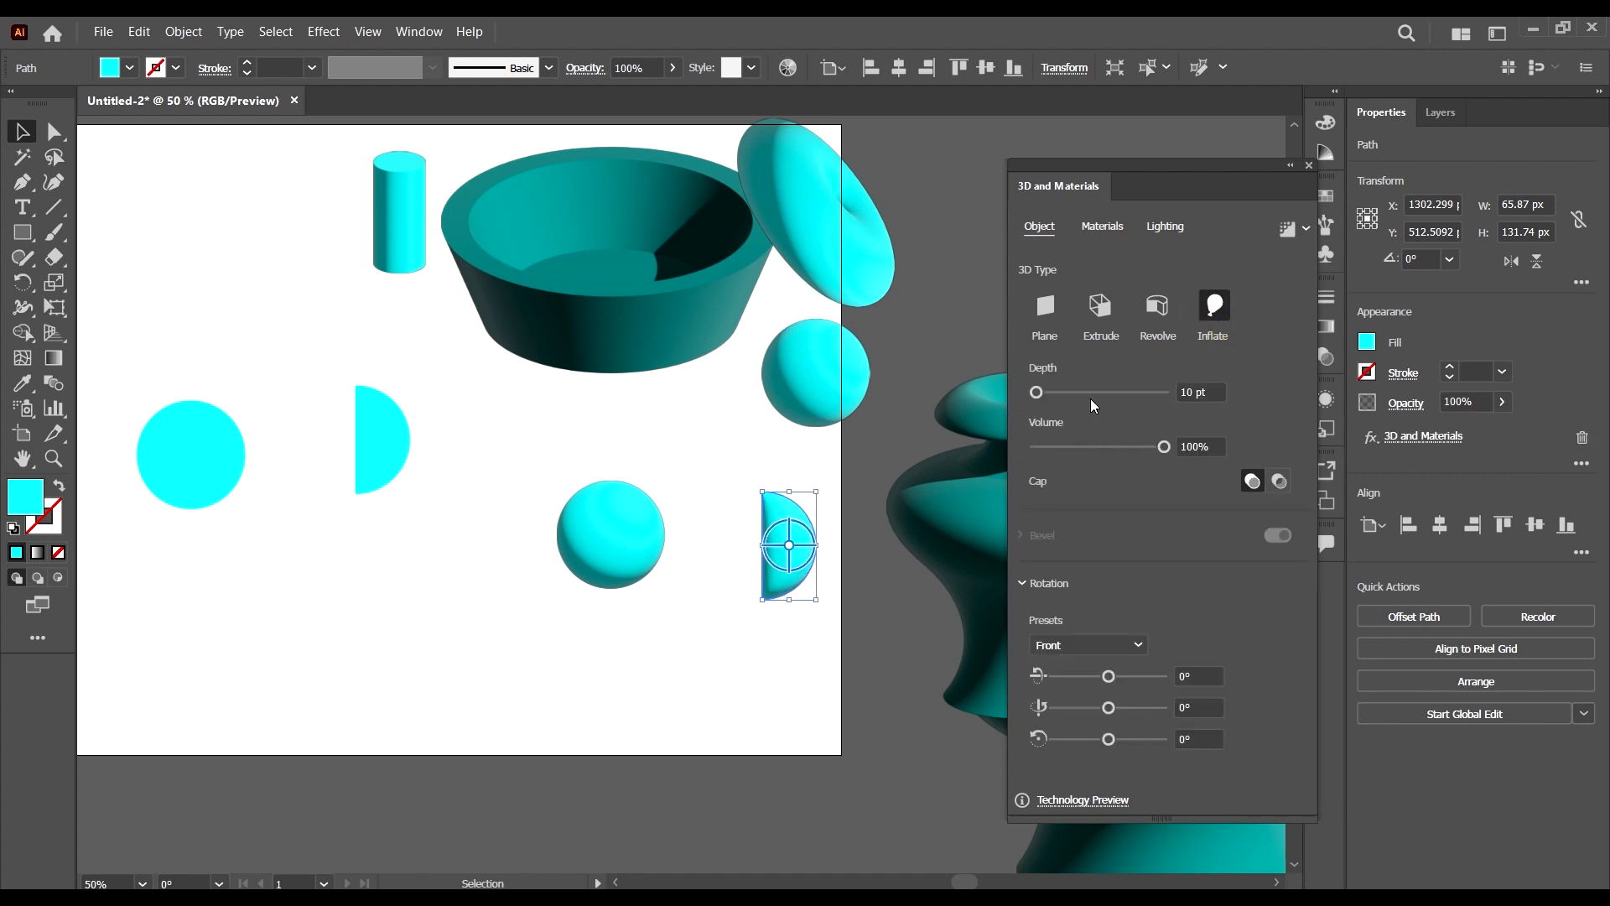
pyautogui.moveTo(1094, 393); pyautogui.dragTo(1118, 393)
pyautogui.moveTo(1164, 446)
pyautogui.mouseDown()
pyautogui.moveTo(1042, 449)
pyautogui.moveTo(1164, 448)
pyautogui.mouseUp()
# - Rotate the inflated half circle to about 144° and move it off the artboard beside the vase
pyautogui.moveTo(829, 541); pyautogui.dragTo(756, 465)
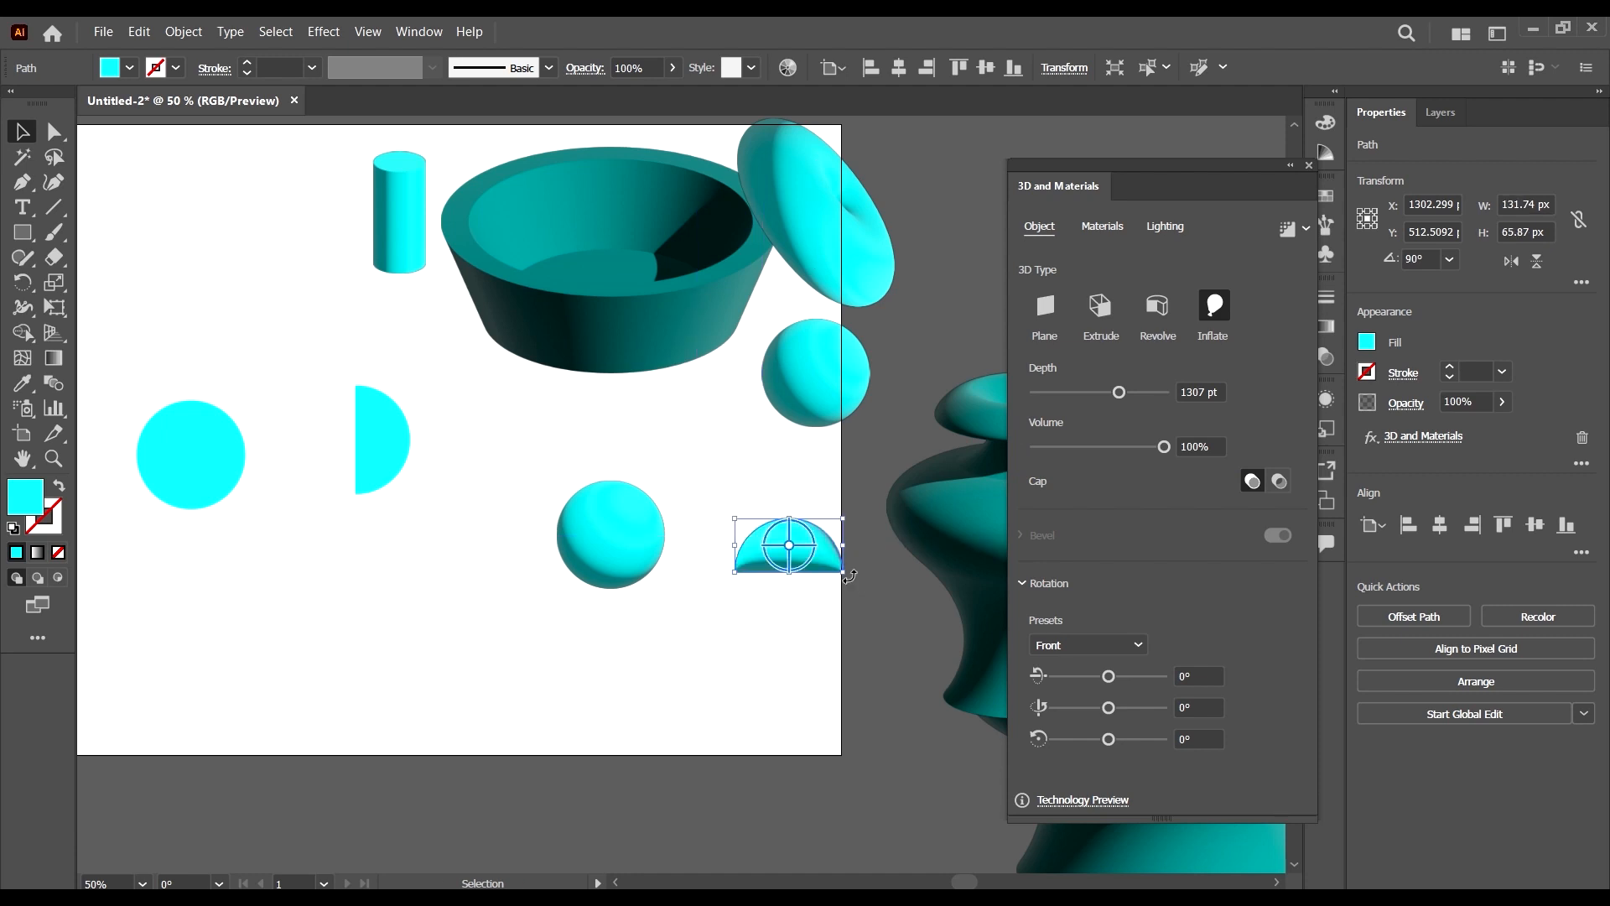
pyautogui.moveTo(850, 577); pyautogui.dragTo(846, 640)
pyautogui.click(846, 642)
pyautogui.moveTo(809, 541); pyautogui.dragTo(941, 673)
pyautogui.scroll(-3, 807, 582)
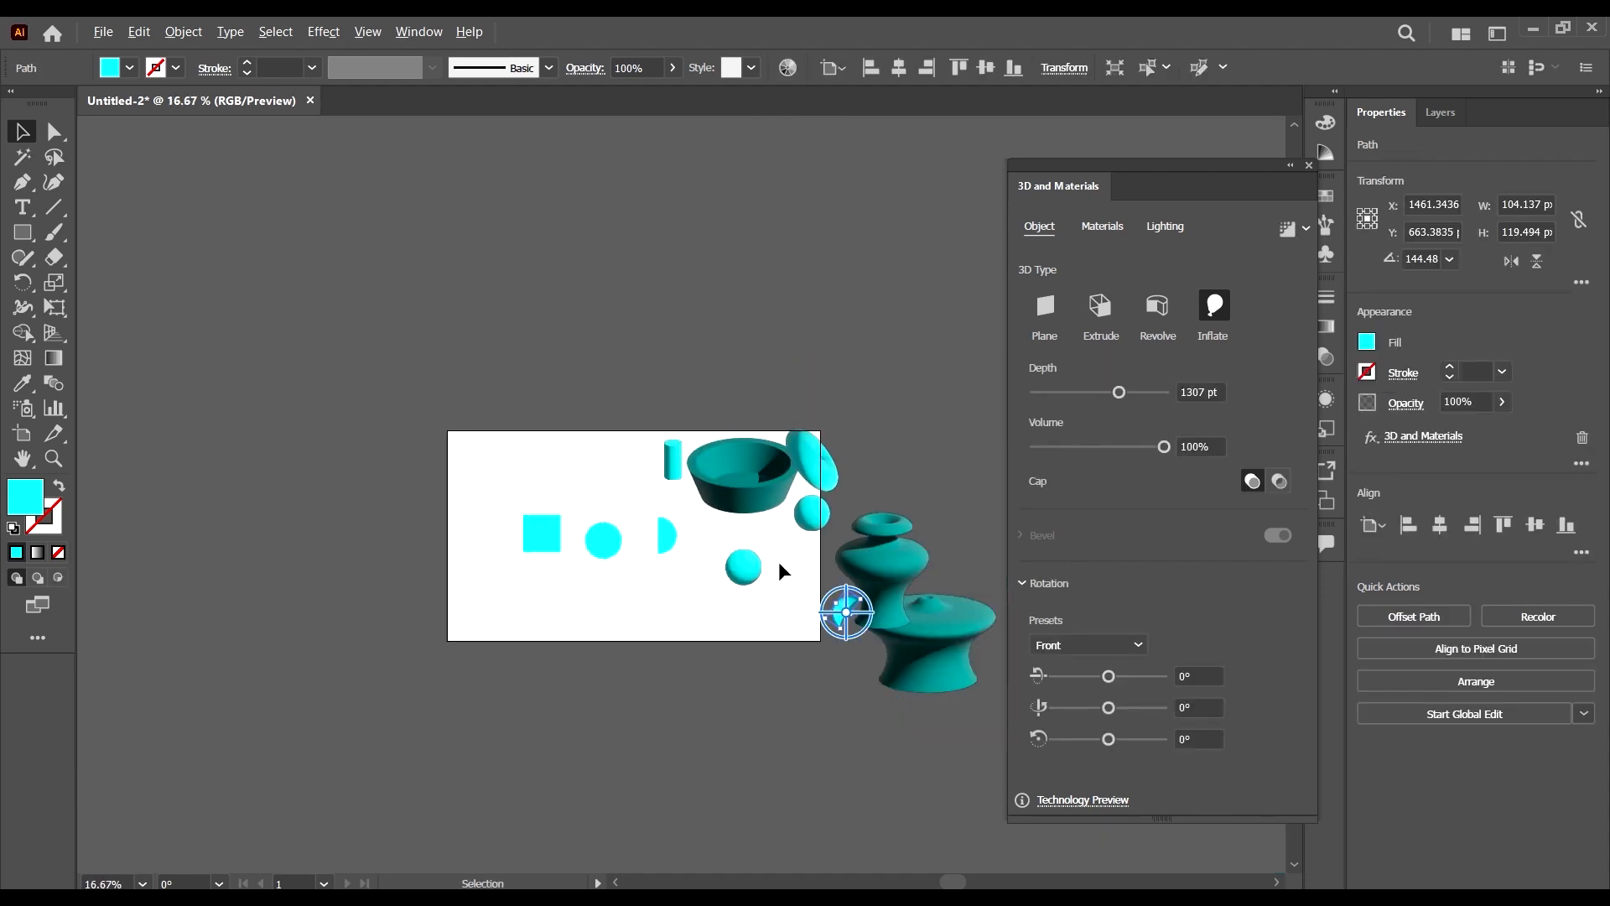
# - Move the wide revolved S-shape down clear of the vase and place the inflated half circle by the vase's rim
pyautogui.scroll(3, 808, 574)
pyautogui.scroll(-3, 672, 582)
pyautogui.scroll(2, 796, 676)
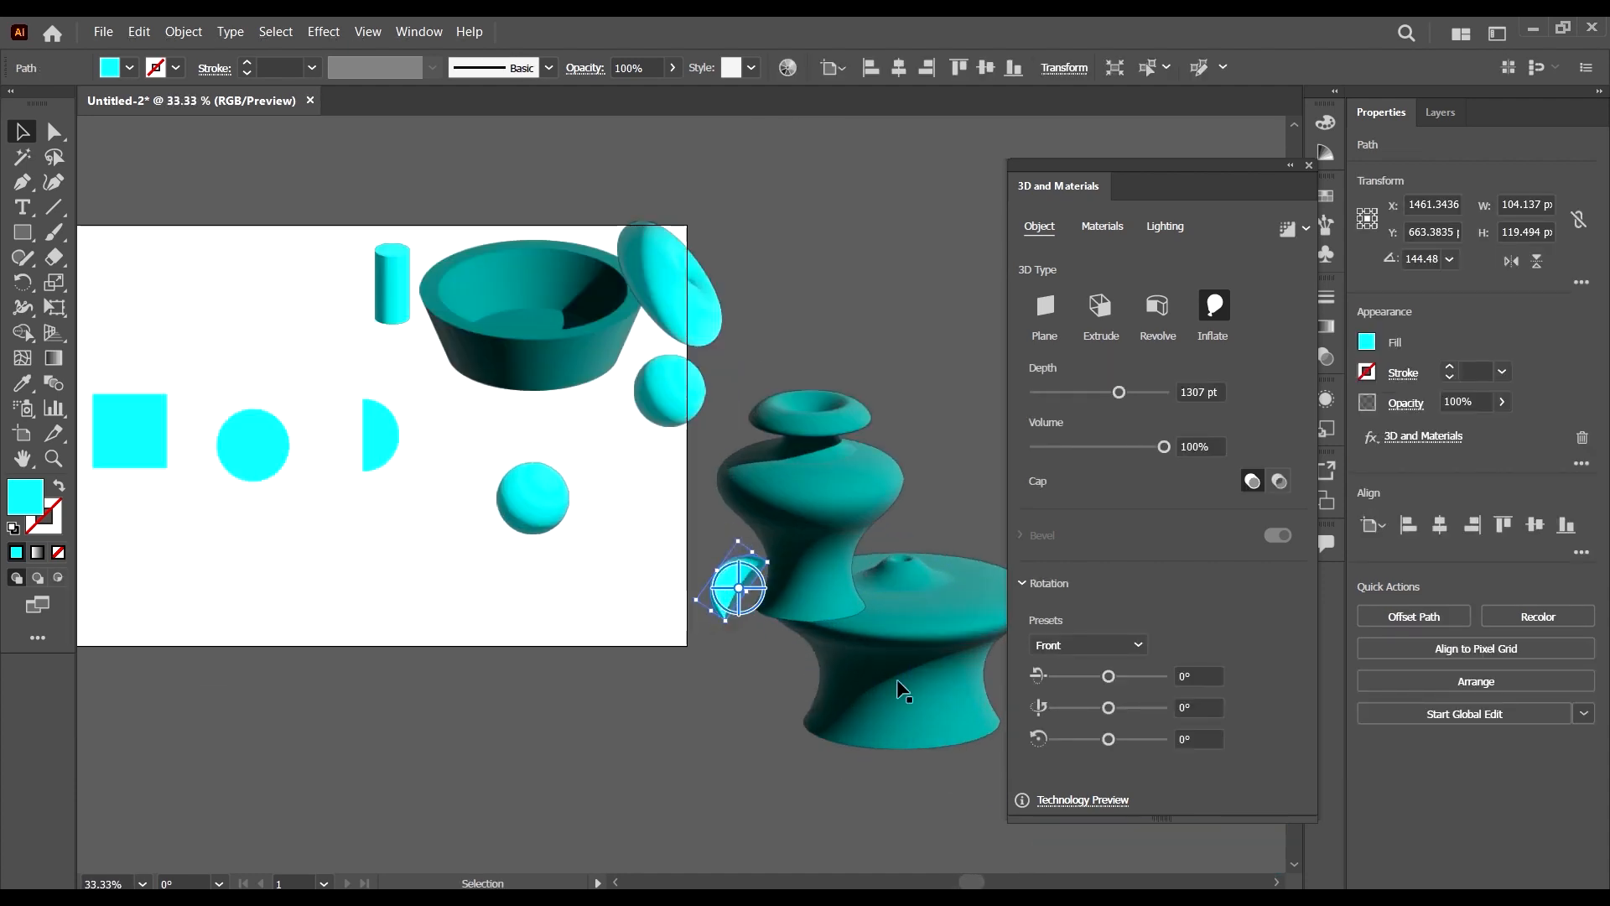
pyautogui.moveTo(954, 606); pyautogui.dragTo(998, 669)
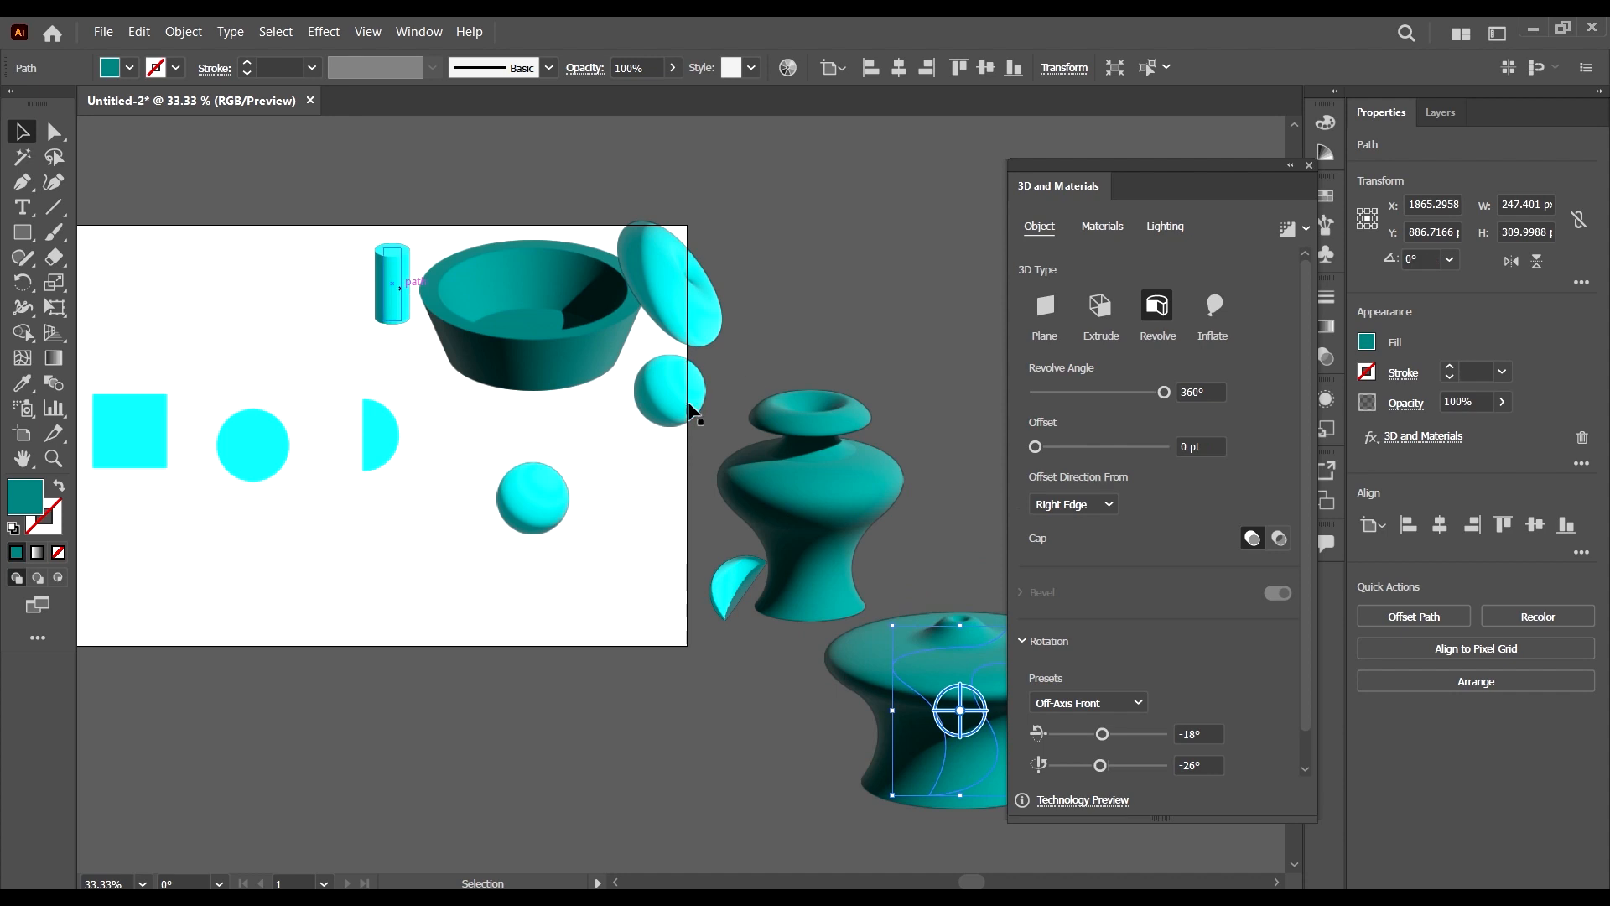
pyautogui.scroll(1, 742, 658)
pyautogui.moveTo(741, 642); pyautogui.dragTo(762, 430)
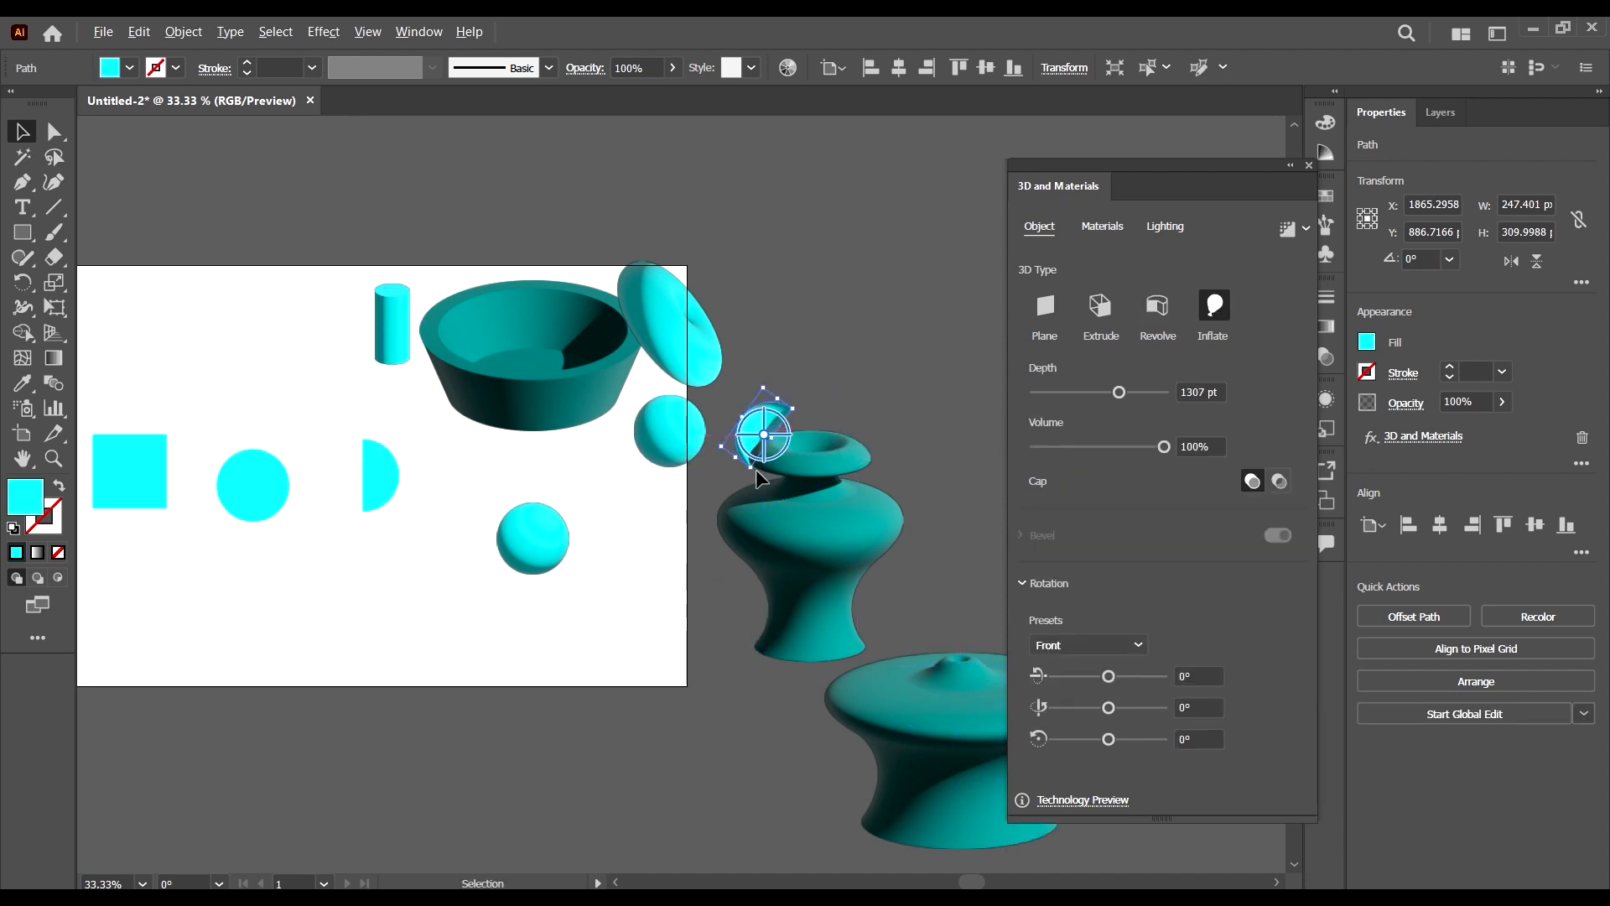
# - Examine the shape and shading of the inflated half circle up close and compare it with the flat shapes
pyautogui.scroll(3, 784, 436)
pyautogui.scroll(-4, 586, 474)
pyautogui.scroll(4, 591, 488)
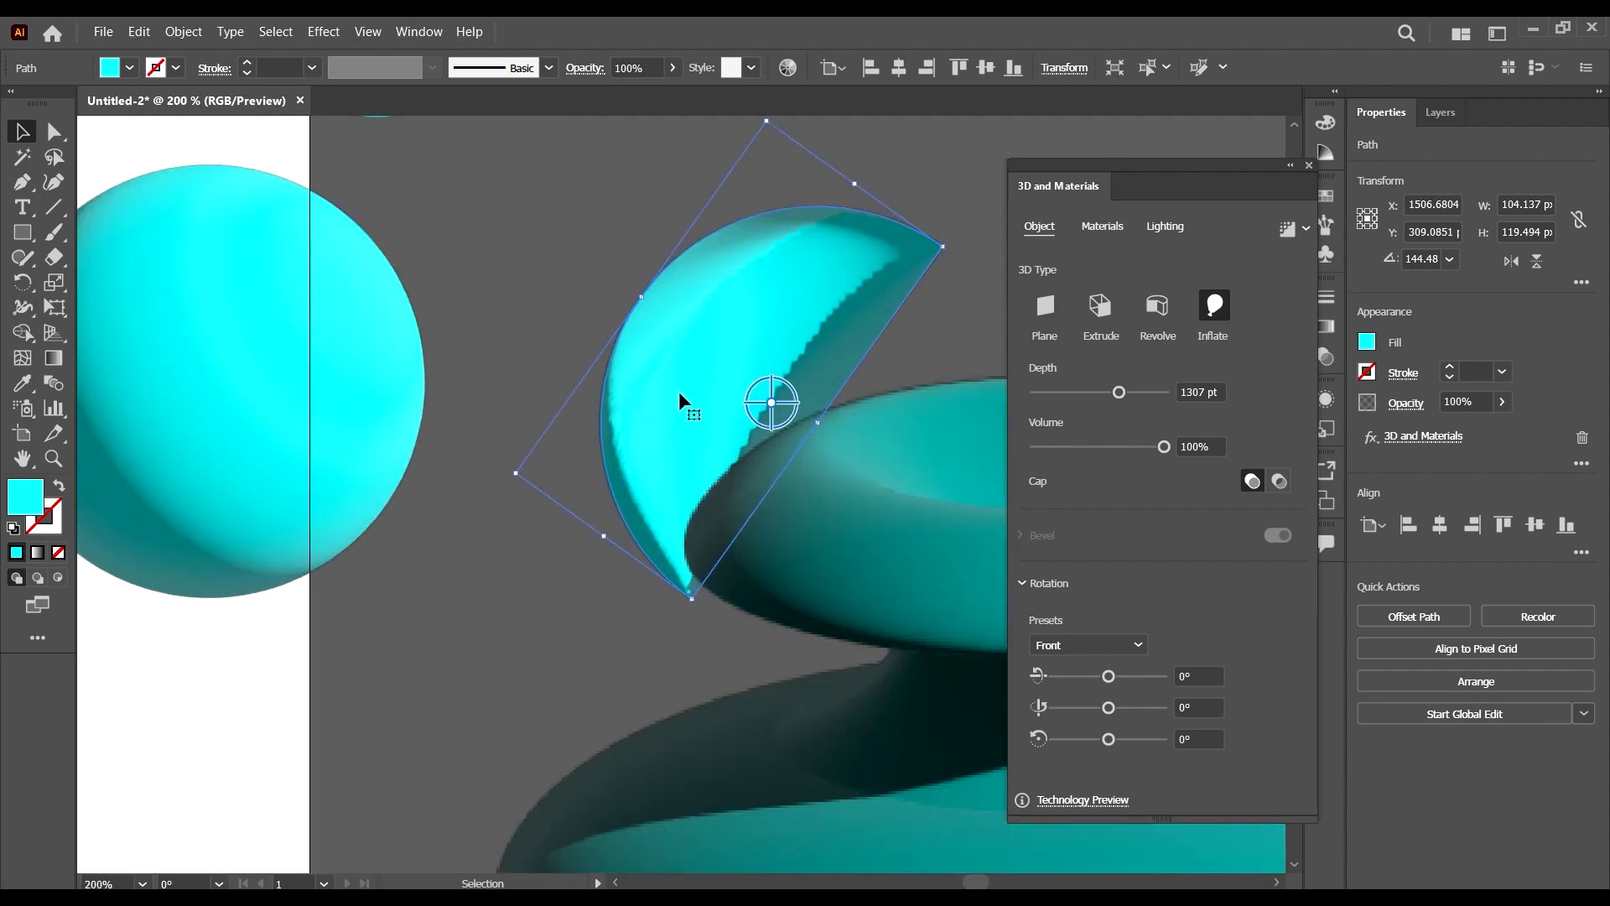
pyautogui.scroll(-6, 683, 402)
pyautogui.hscroll(-8, 249, 437)
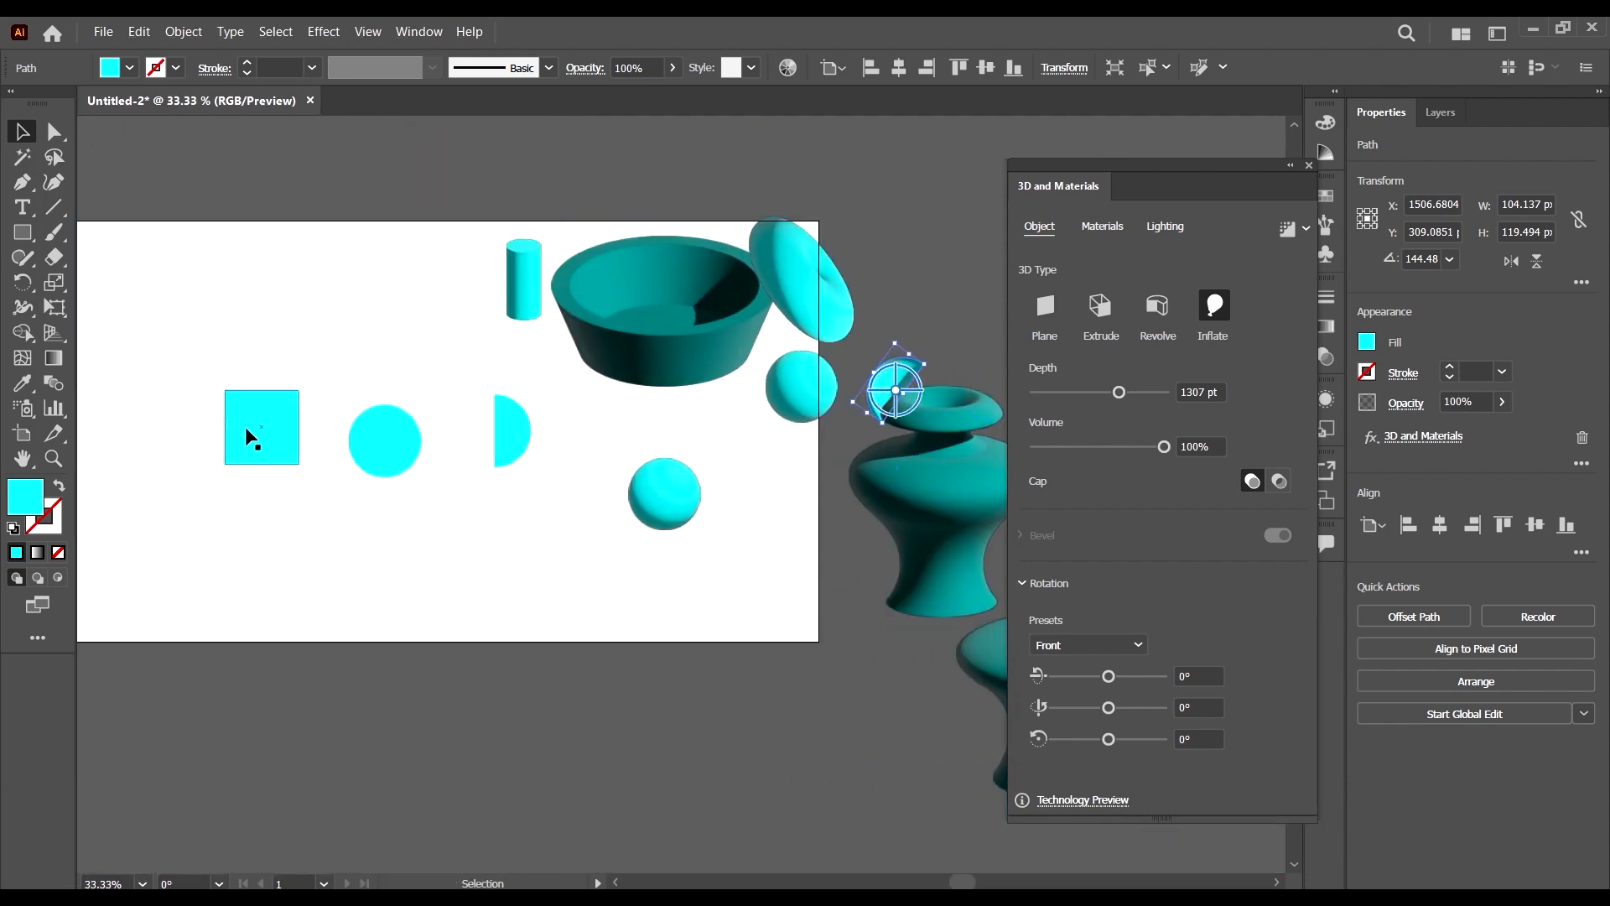
pyautogui.scroll(6, 293, 433)
pyautogui.scroll(3, 350, 531)
pyautogui.scroll(-5, 356, 544)
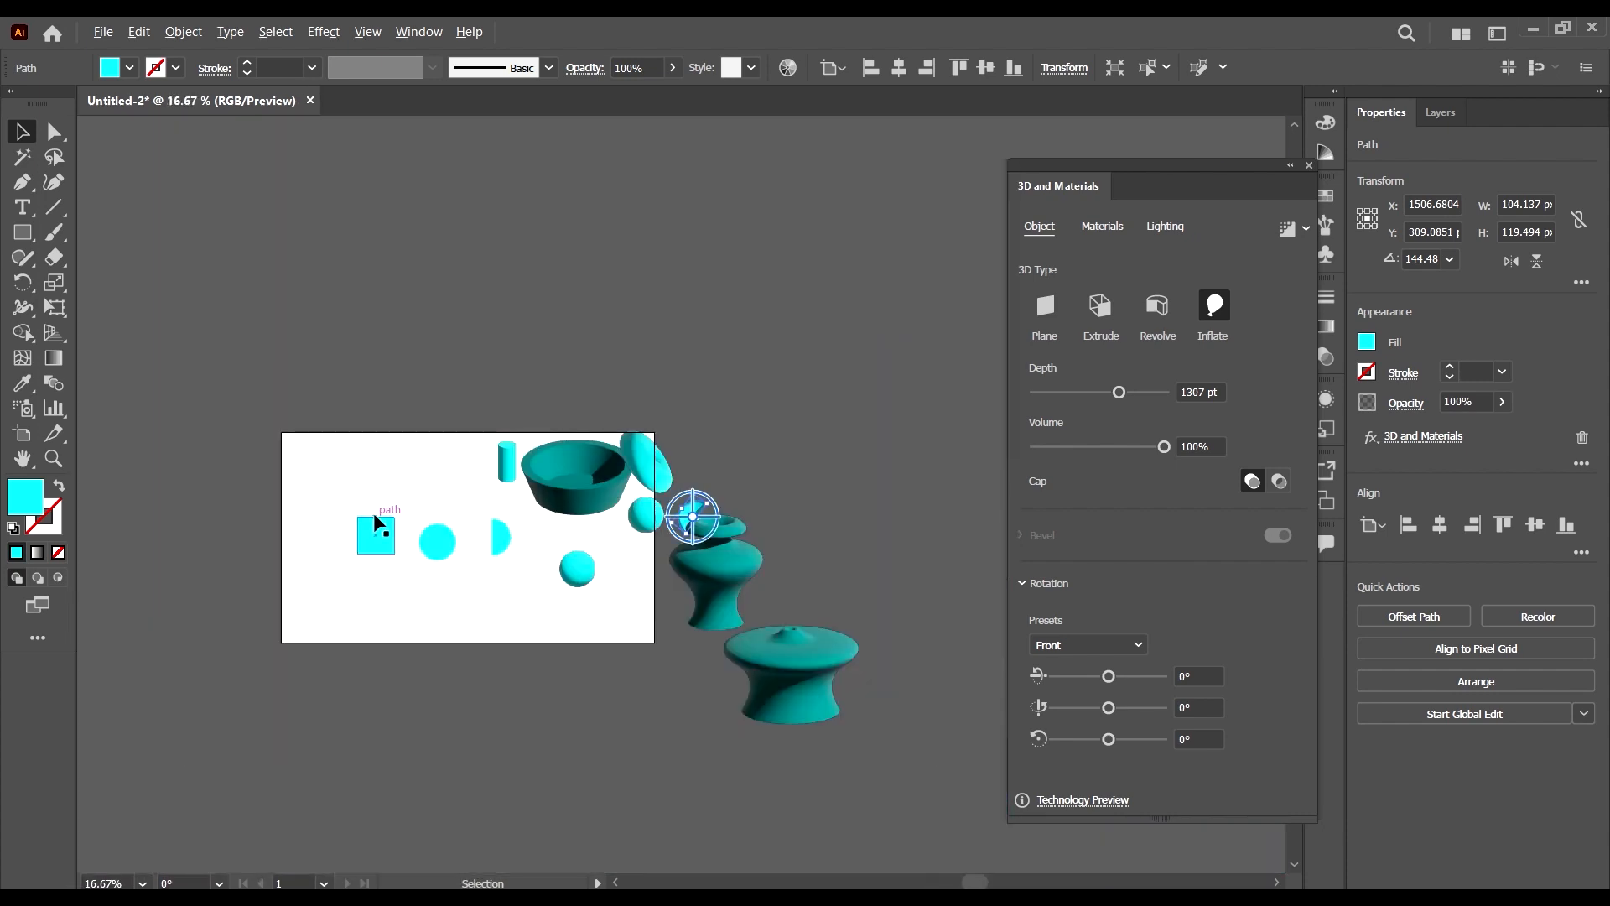
# - Duplicate the flat square onto the artboard's lower edge below the original shapes
pyautogui.scroll(2, 382, 547)
pyautogui.click(384, 547)
pyautogui.moveTo(384, 547); pyautogui.dragTo(472, 746)
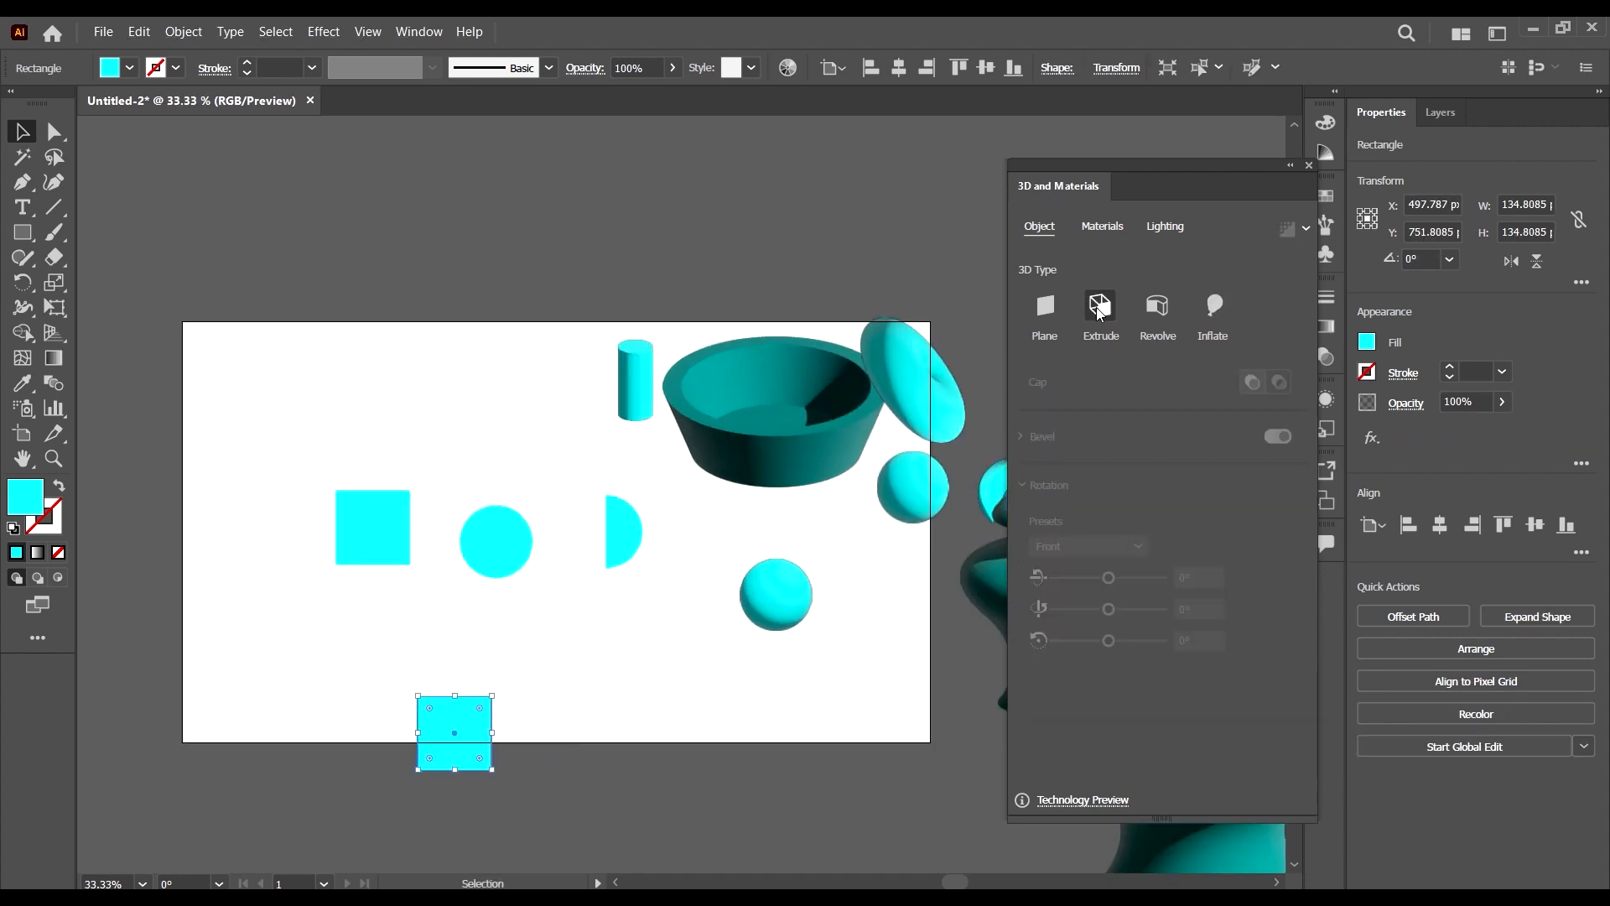
# - Delete all the flat and 3D shapes on and around the artboard
pyautogui.scroll(-3, 414, 539)
pyautogui.moveTo(205, 369); pyautogui.dragTo(731, 642)
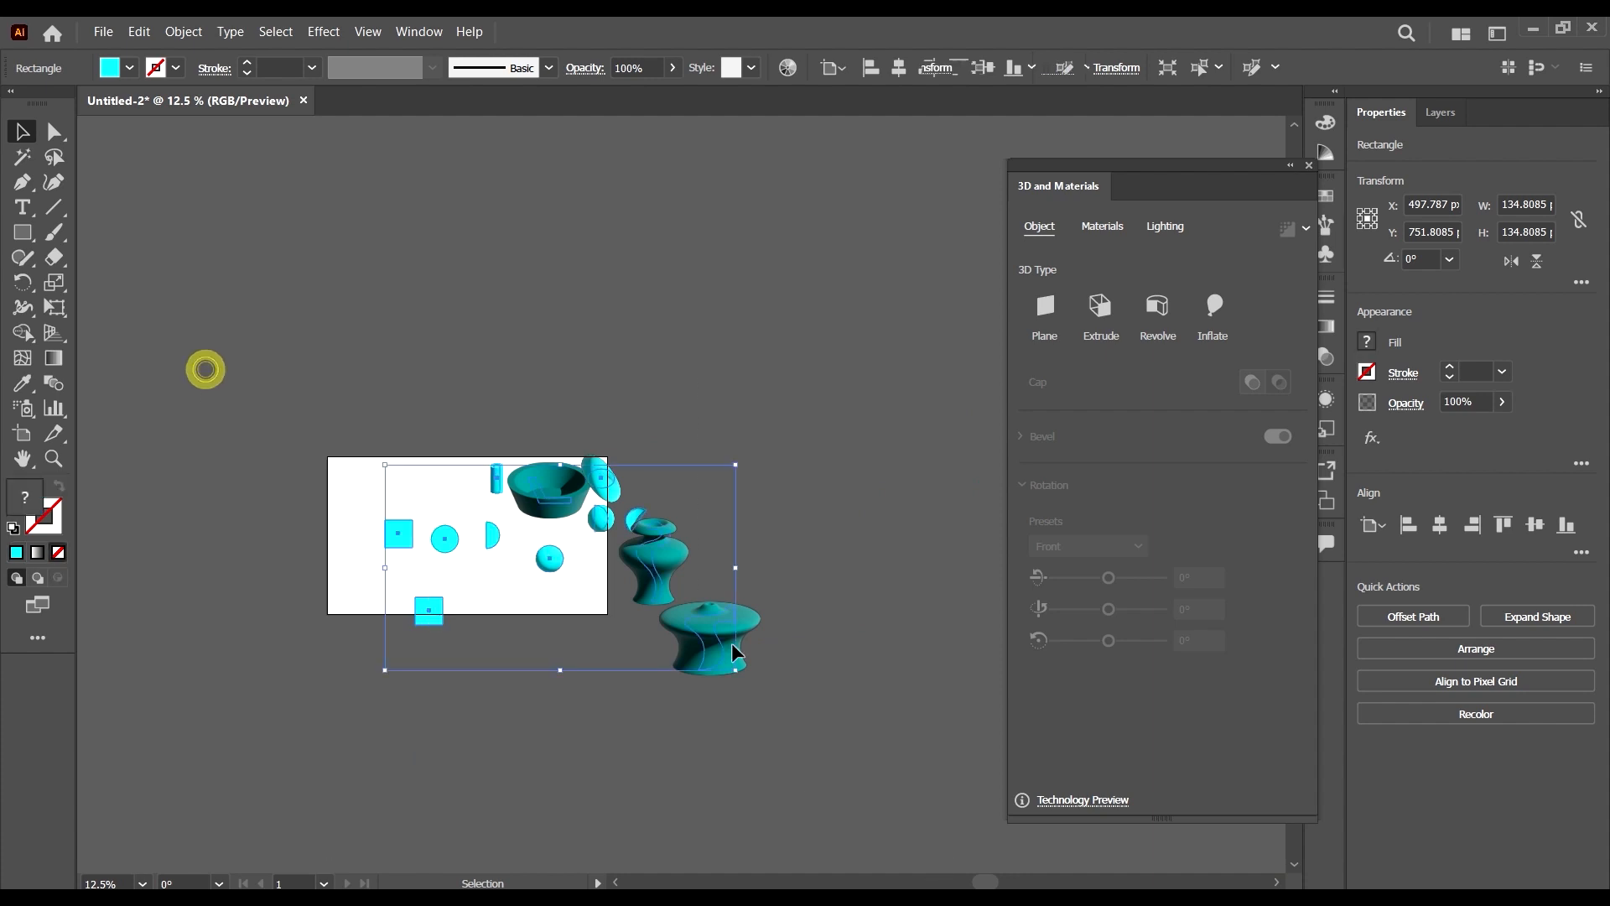
pyautogui.scroll(3, 395, 512)
pyautogui.scroll(-1, 339, 481)
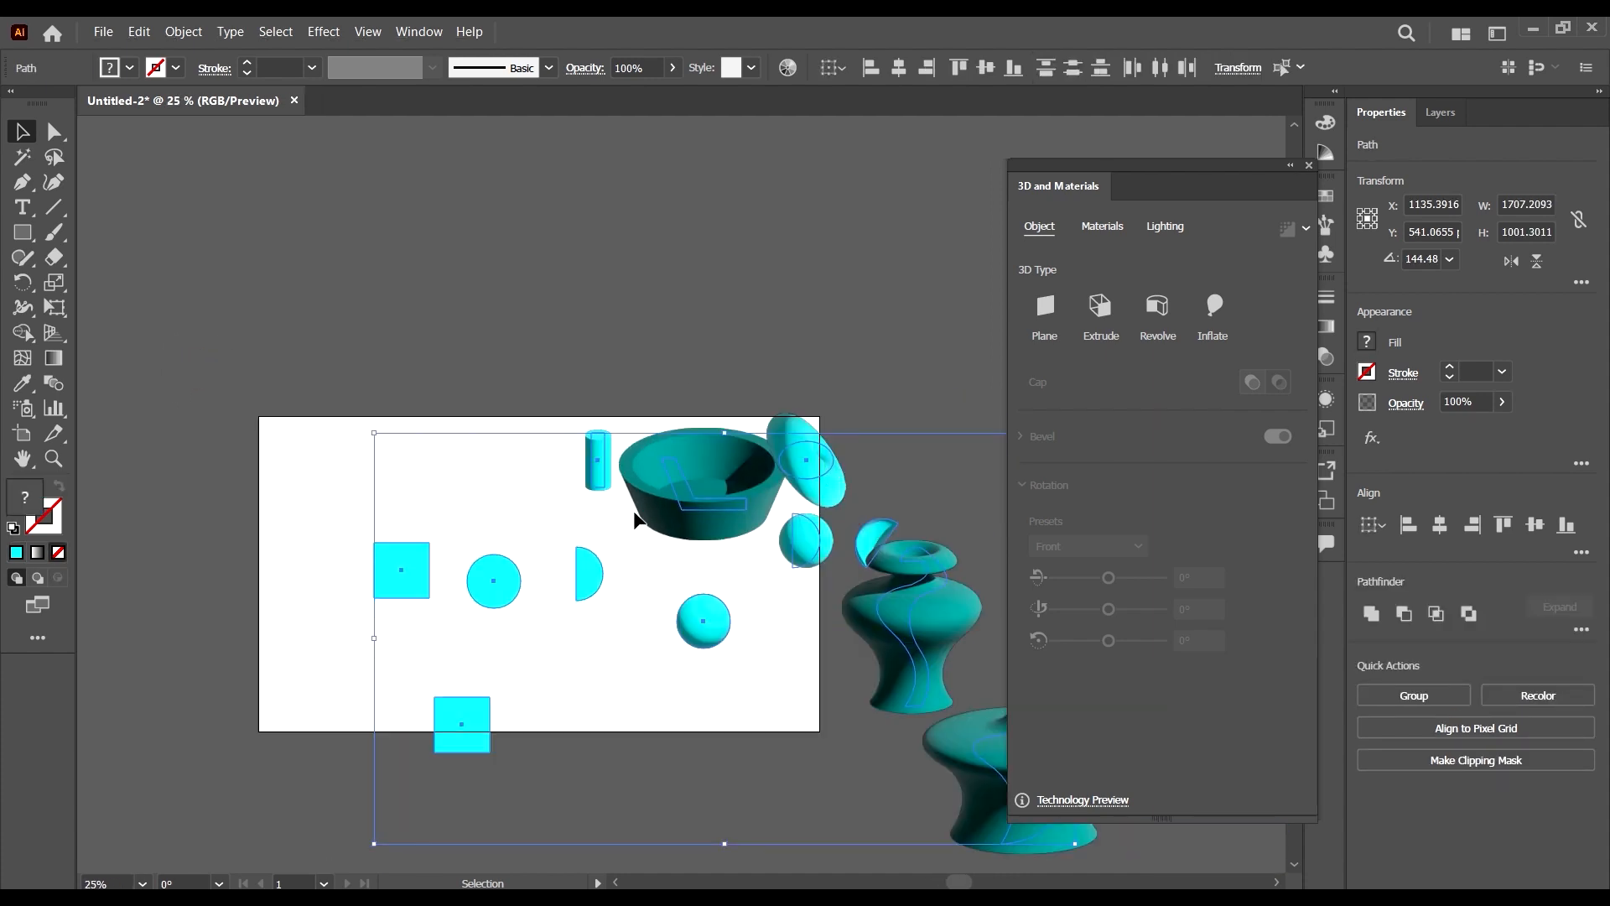
pyautogui.press('Delete')
pyautogui.scroll(-2, 787, 544)
pyautogui.scroll(1, 586, 406)
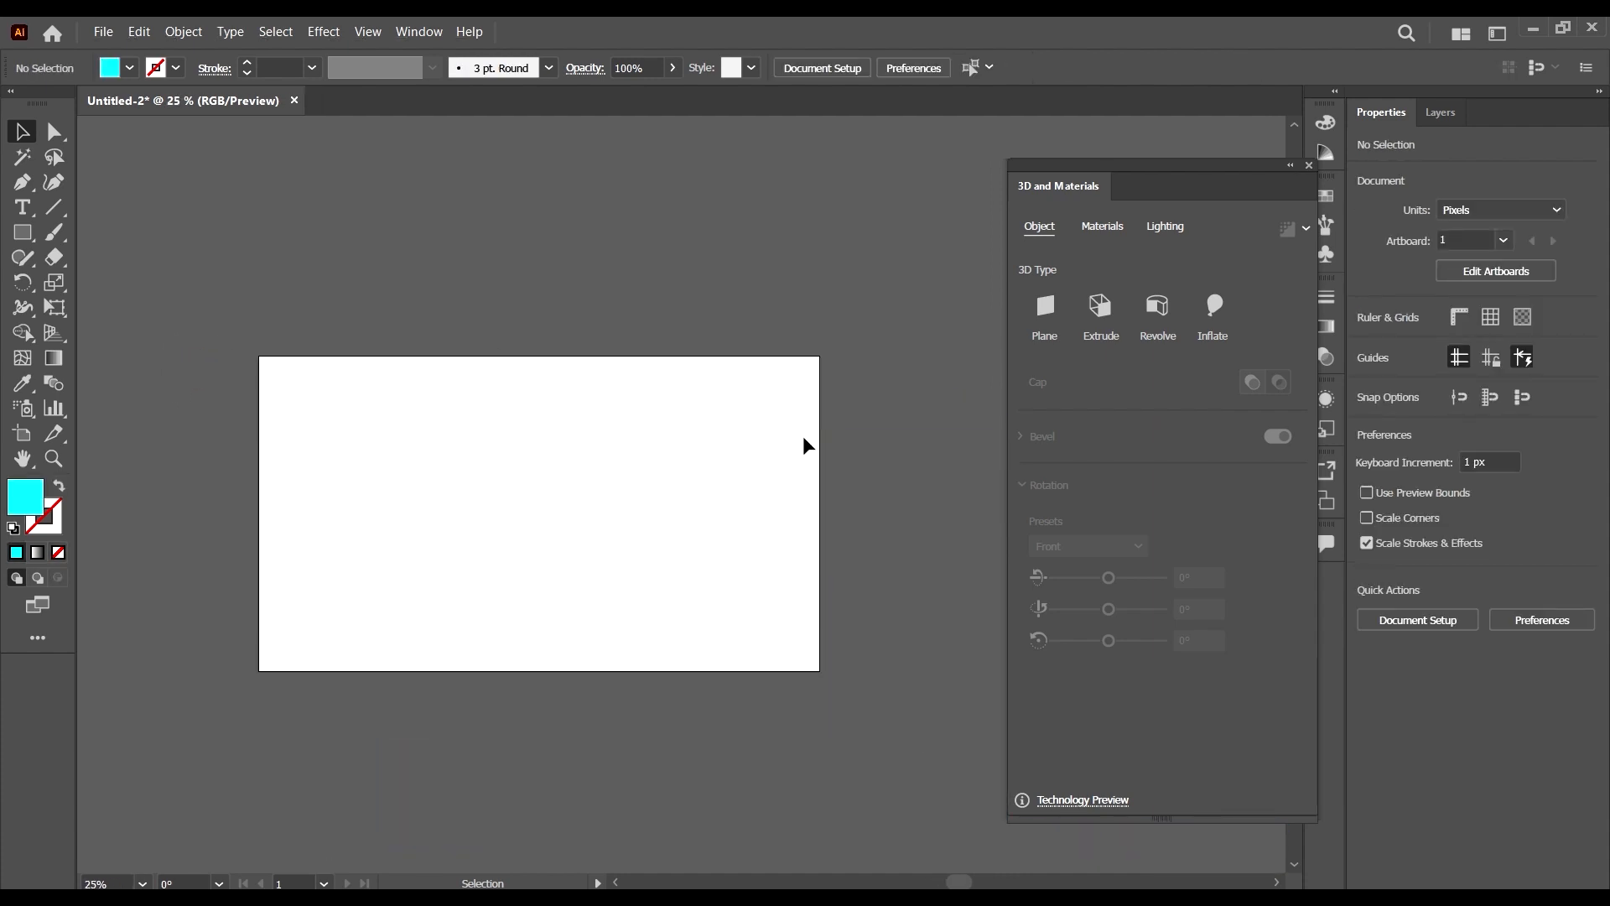
# - Draw a rectangle about 149 × 192 px above the artboard and move it onto the artboard's centre area
pyautogui.scroll(2, 393, 371)
pyautogui.click(26, 232)
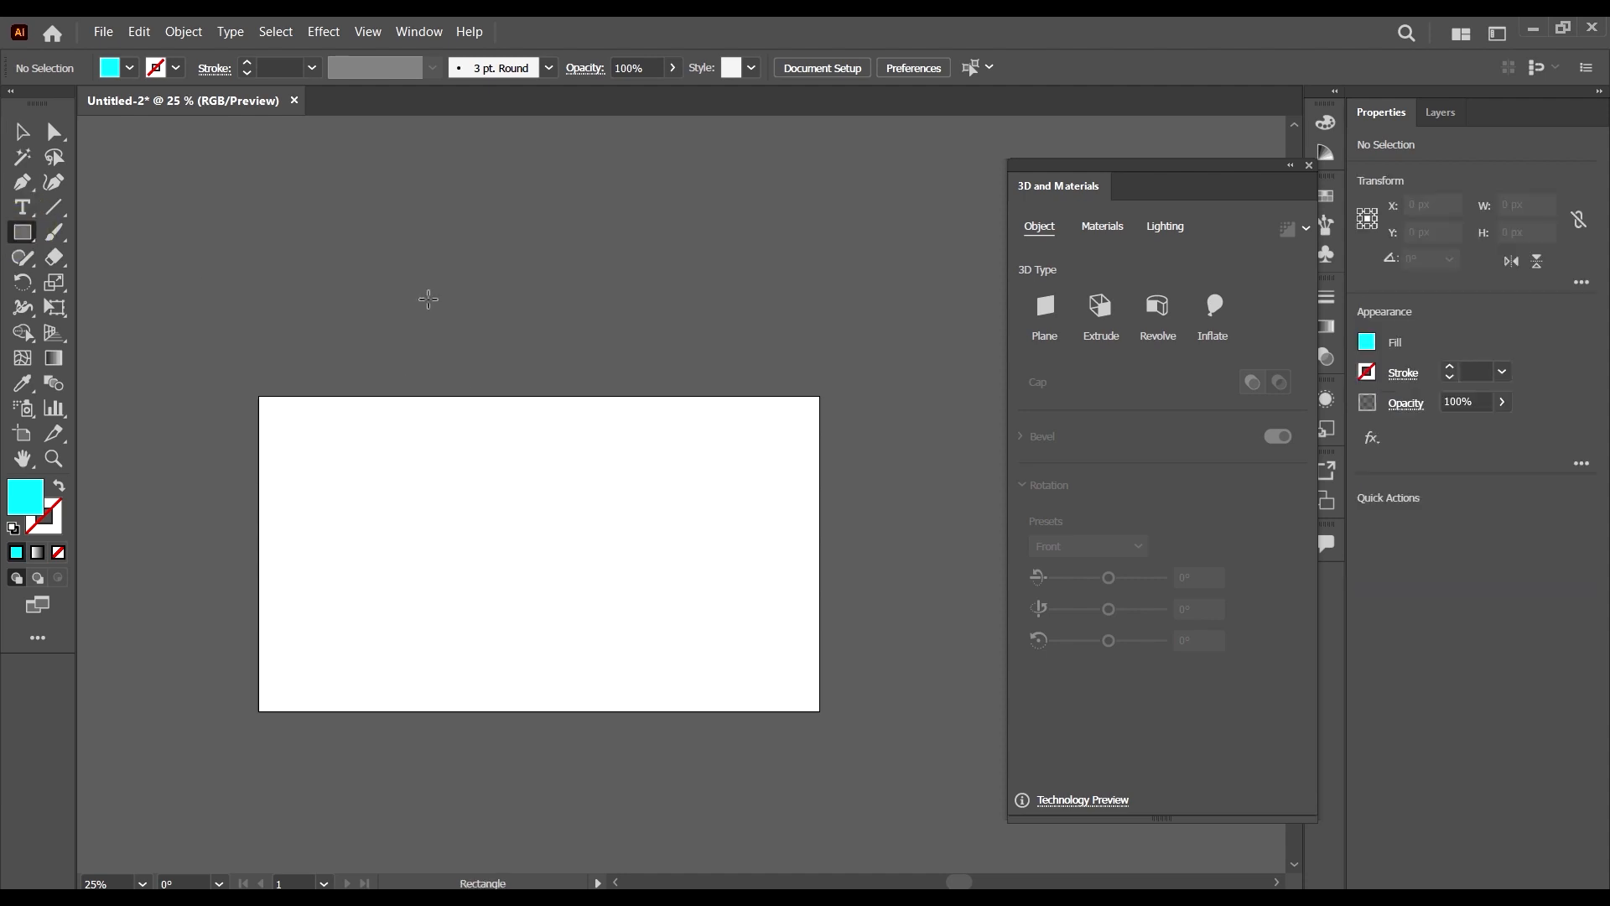
pyautogui.moveTo(428, 298); pyautogui.dragTo(491, 378)
pyautogui.click(24, 133)
pyautogui.scroll(-5, 637, 307)
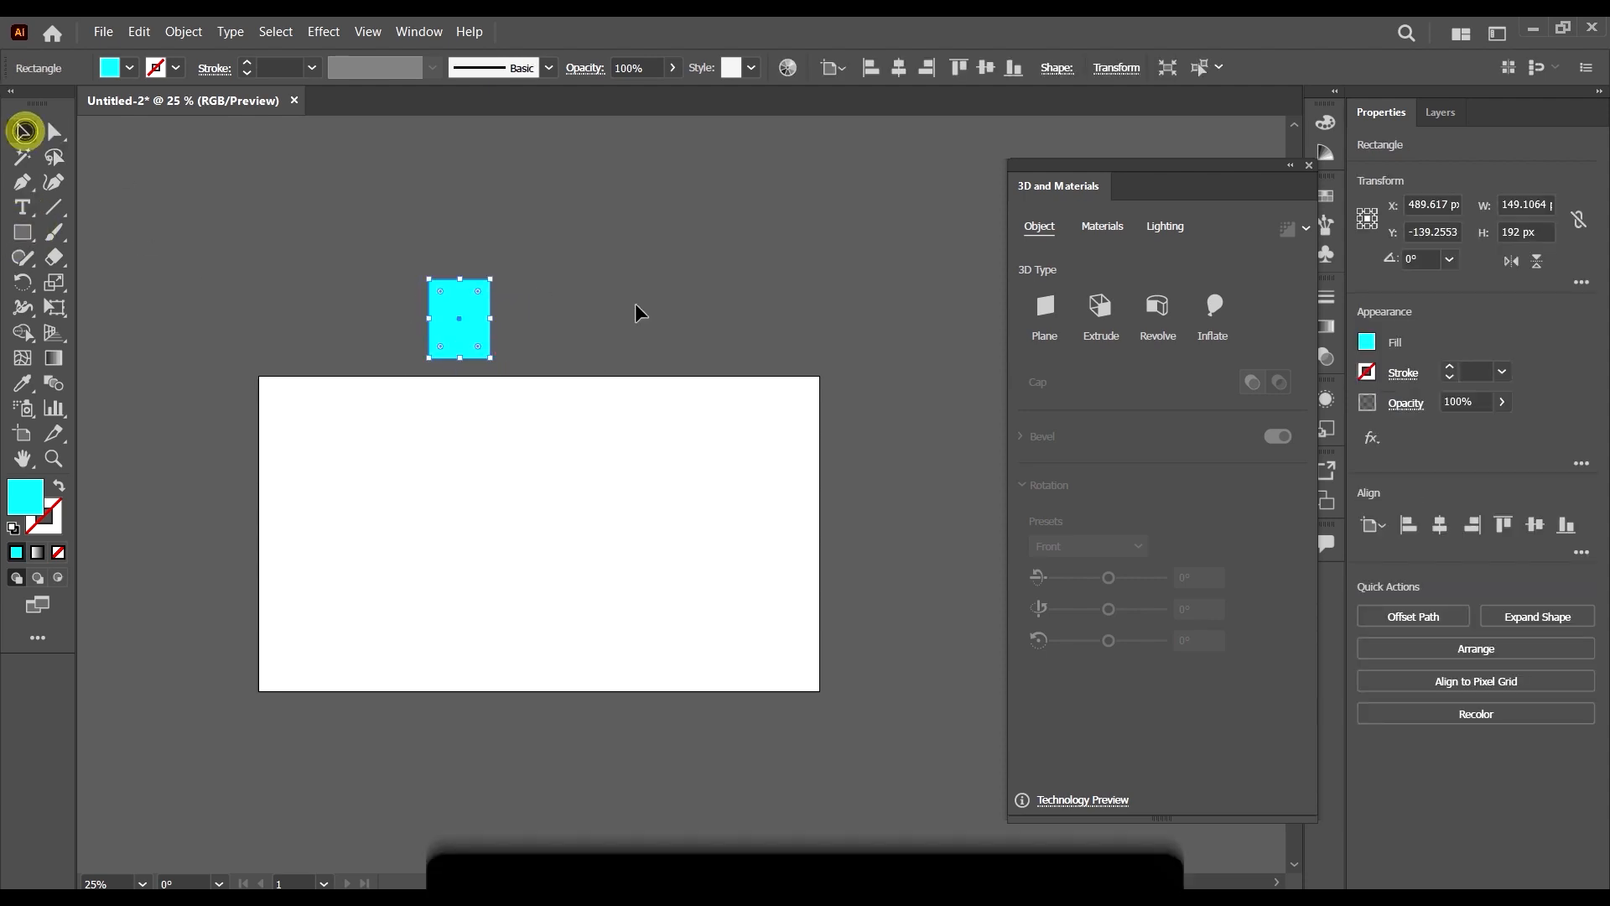
pyautogui.click(589, 281)
pyautogui.moveTo(464, 229); pyautogui.dragTo(499, 442)
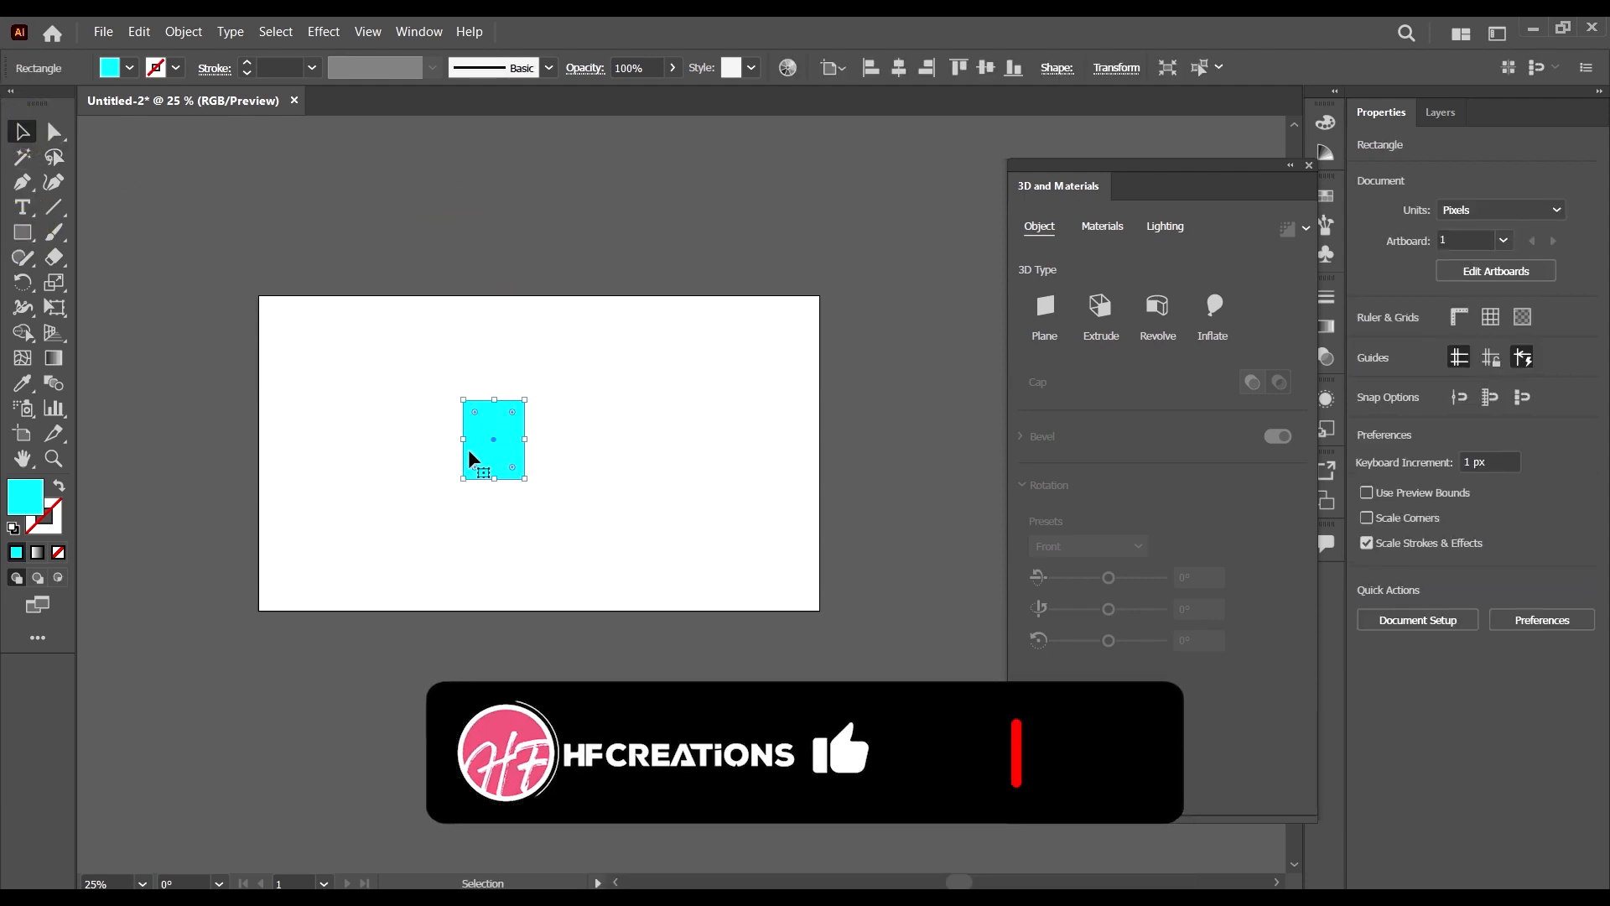
# - Recolor the rectangle's fill, first with a dark blue swatch and finally with a medium blue one
pyautogui.scroll(1, 470, 454)
pyautogui.click(128, 68)
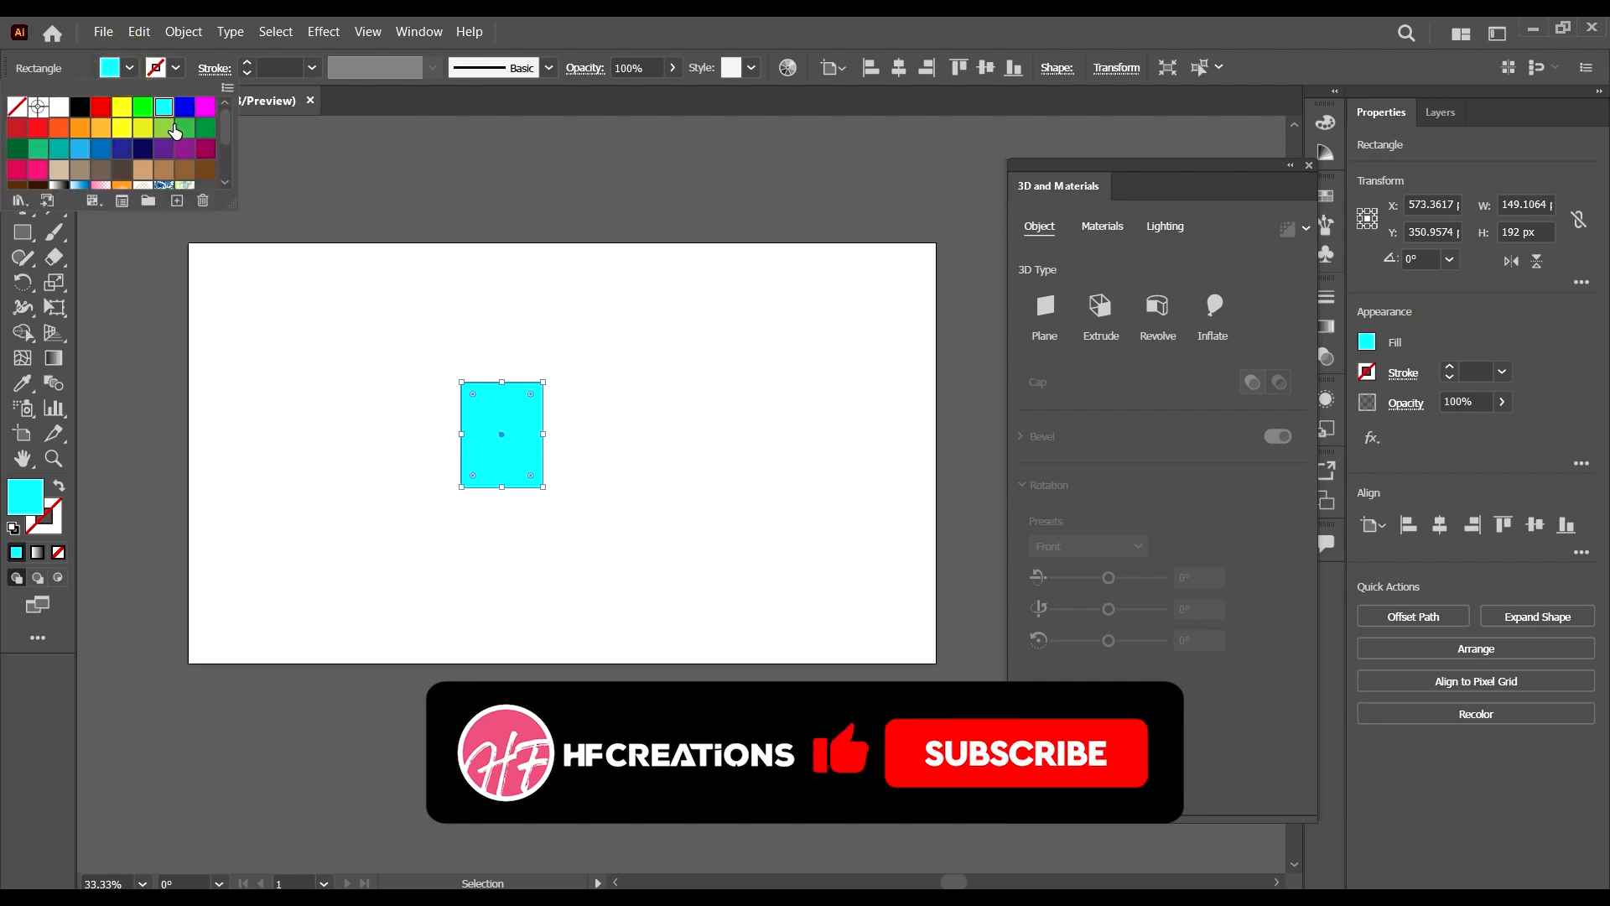
pyautogui.click(122, 156)
pyautogui.click(686, 440)
pyautogui.click(129, 67)
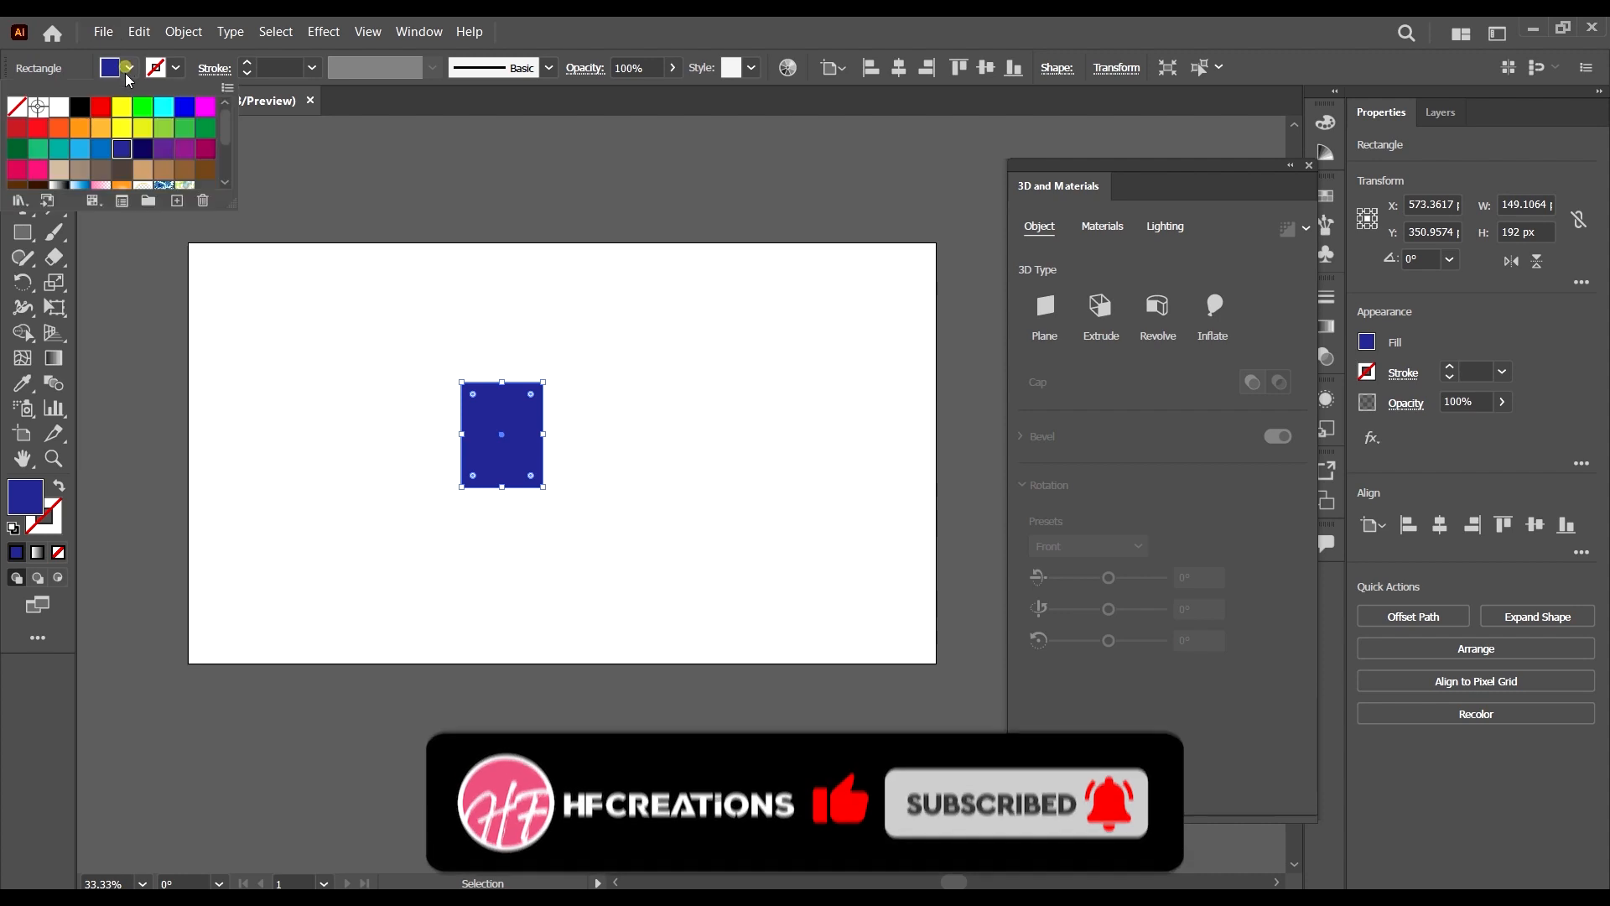
pyautogui.click(104, 147)
# - Enlarge the blue rectangle proportionally to about 205 × 263 px and centre it vertically on the artboard
pyautogui.scroll(1, 493, 406)
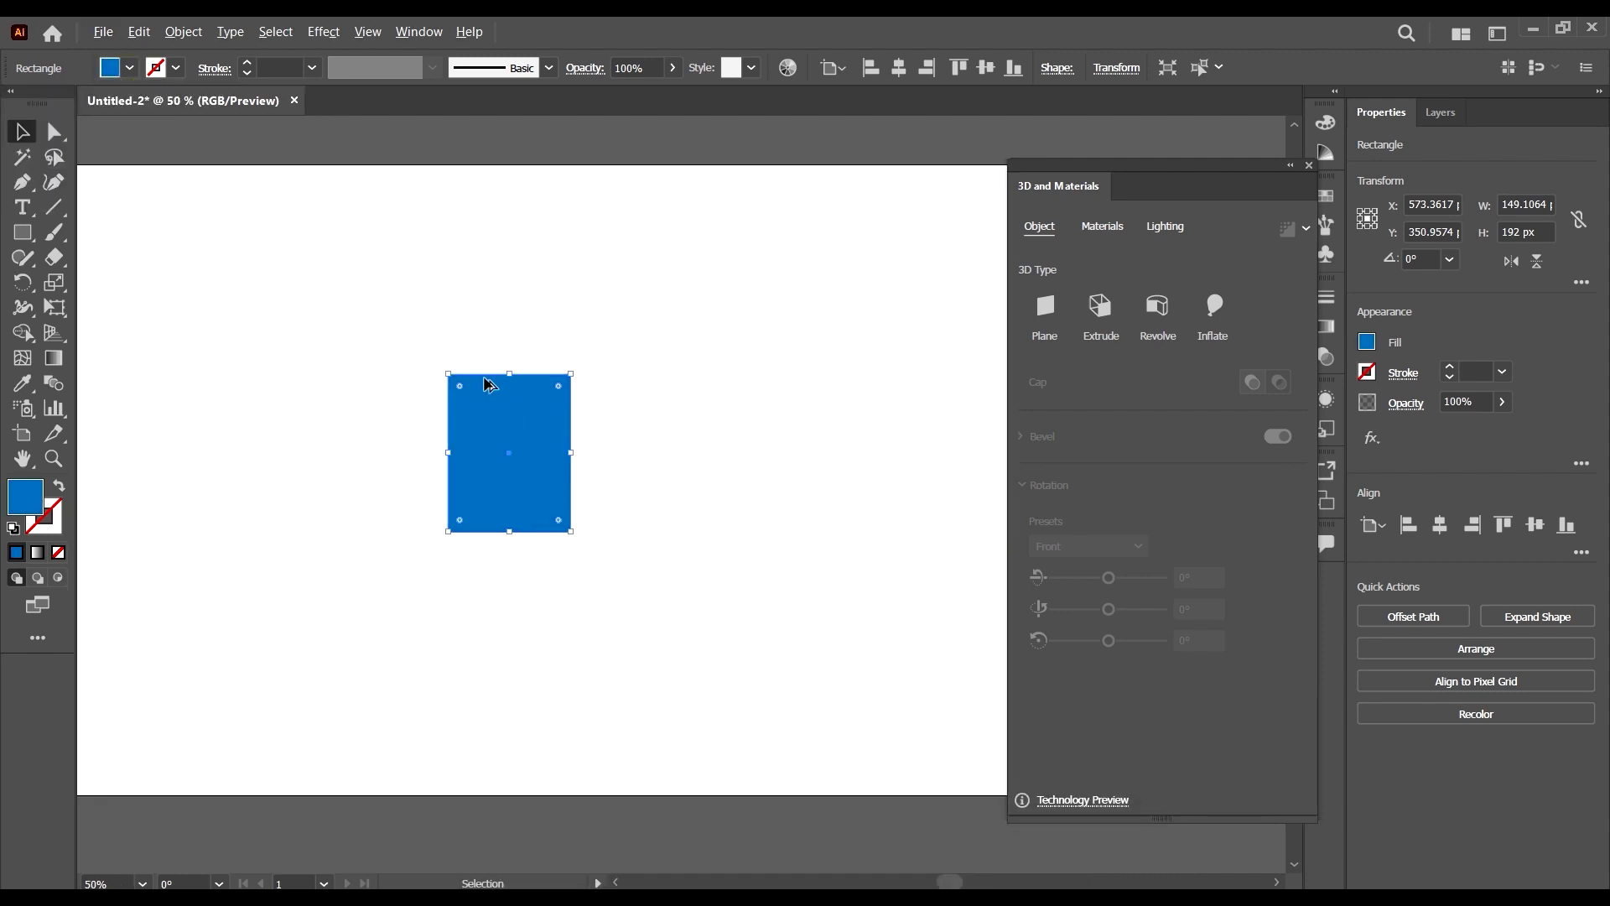
pyautogui.moveTo(574, 535); pyautogui.dragTo(597, 563)
pyautogui.scroll(-1, 657, 465)
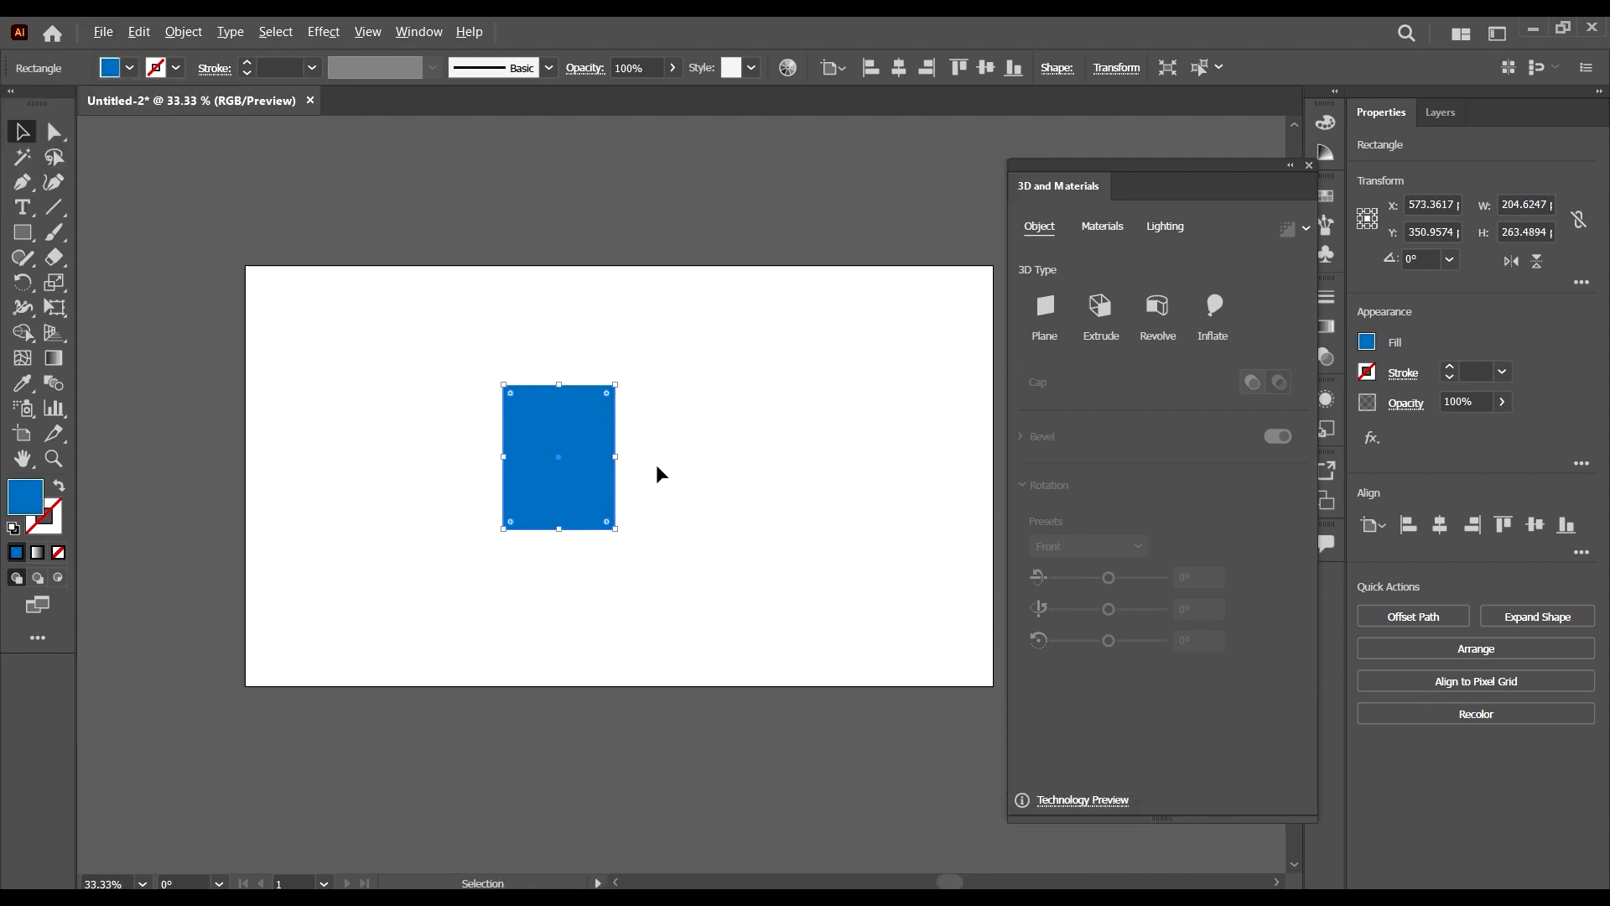
pyautogui.hscroll(2, 637, 482)
pyautogui.click(618, 487)
pyautogui.click(552, 470)
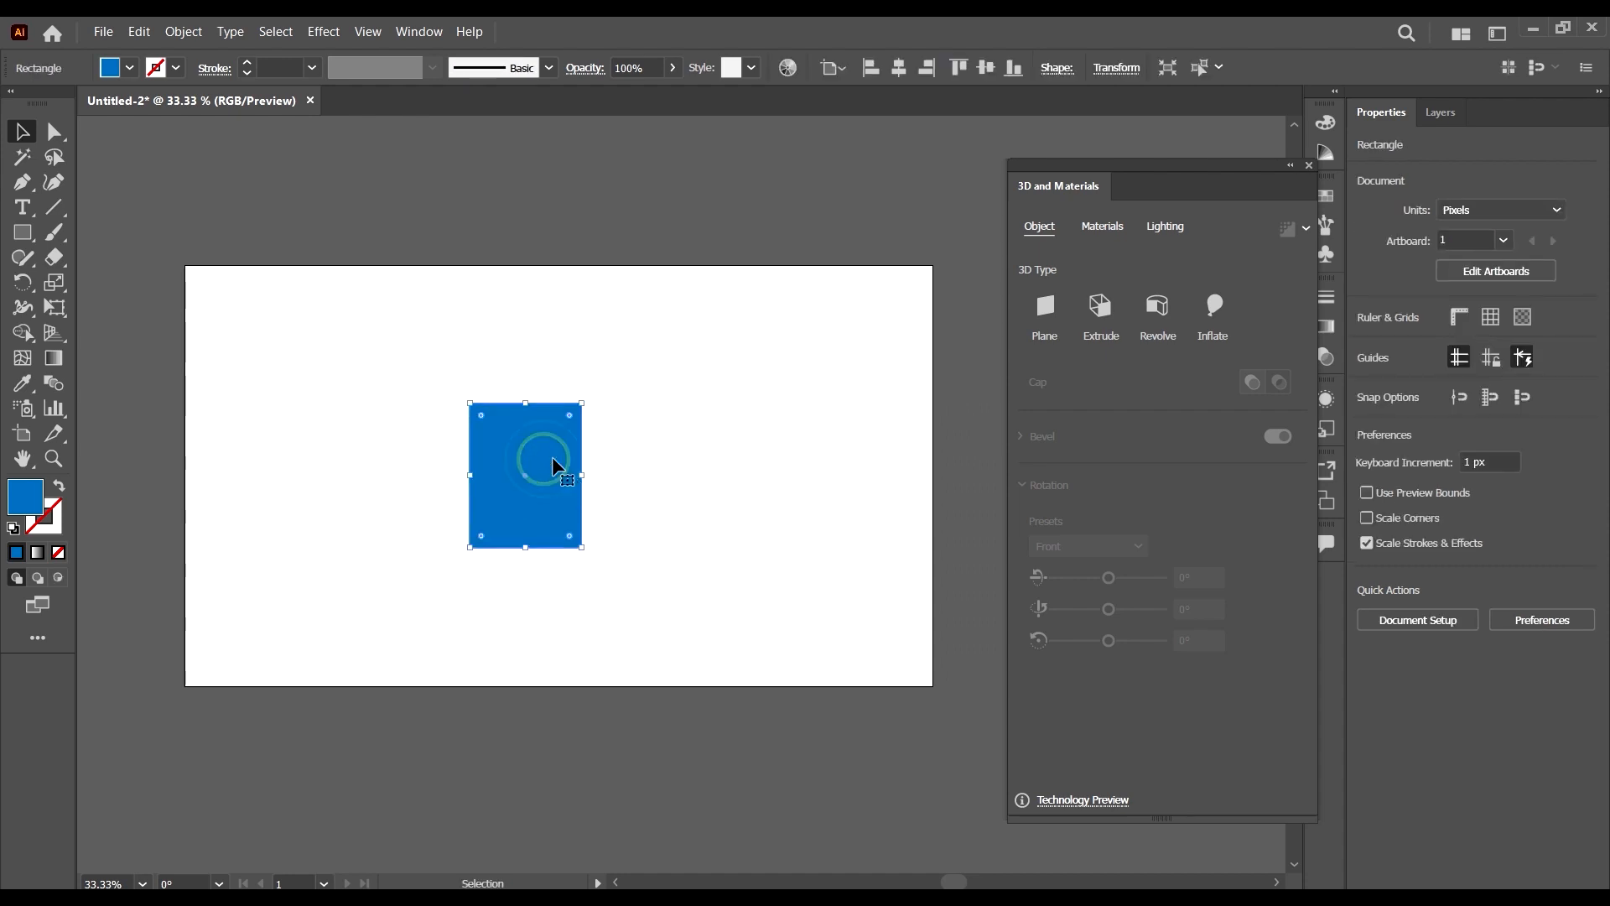
# - Start the classic 3D Extrude & Bevel effect on the blue rectangle and place its options dialog clear of the shape
pyautogui.click(327, 31)
pyautogui.moveTo(368, 32)
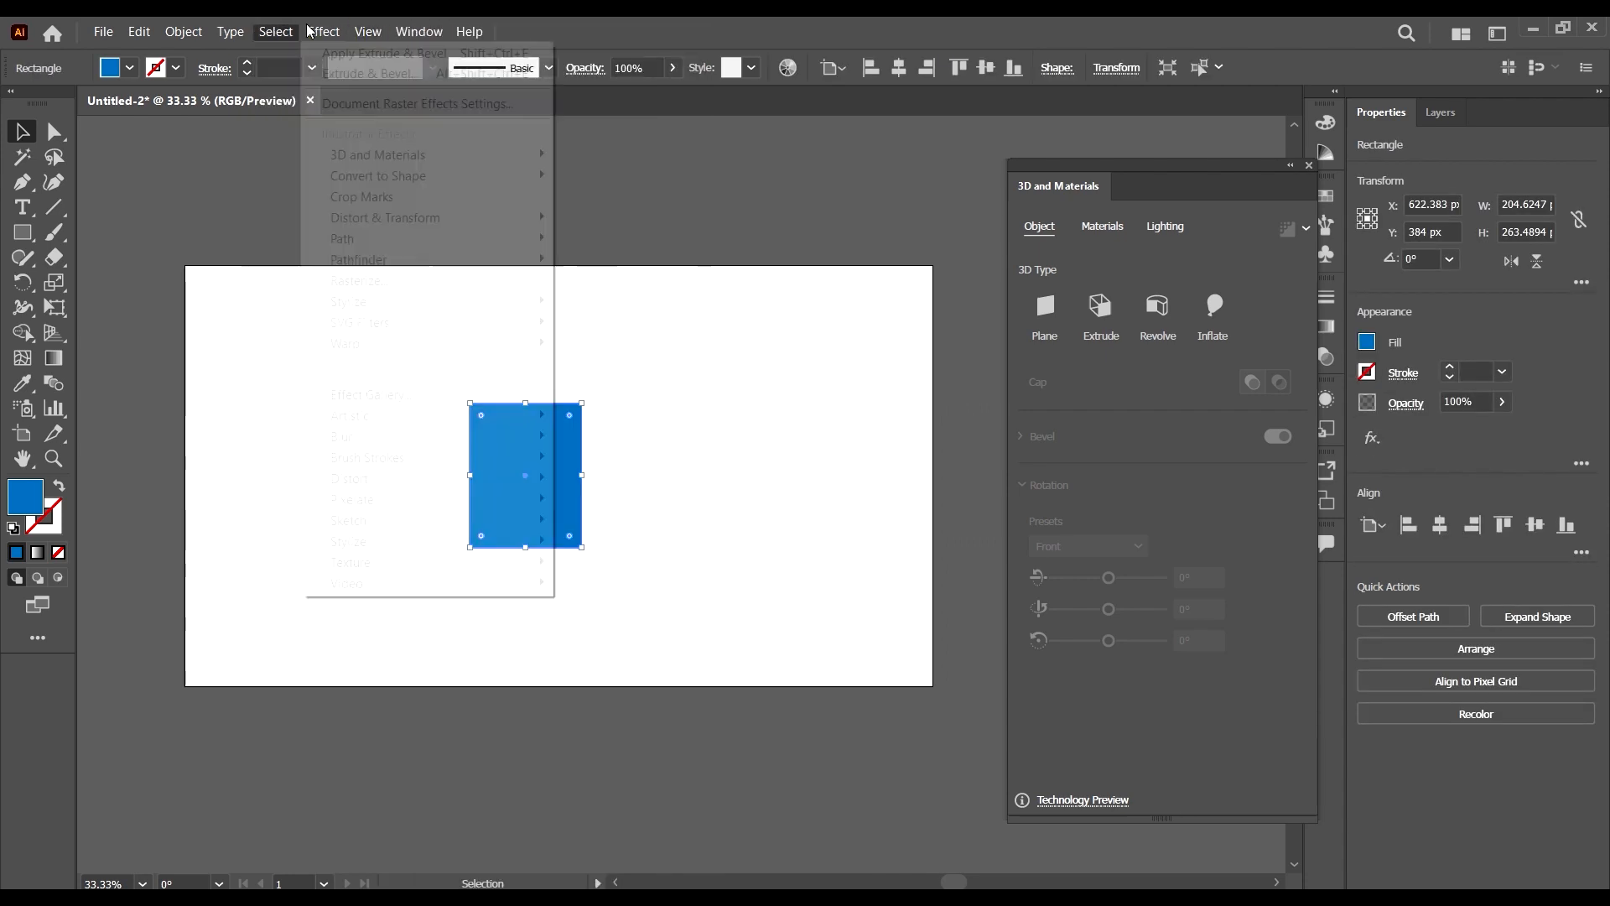
pyautogui.moveTo(388, 159)
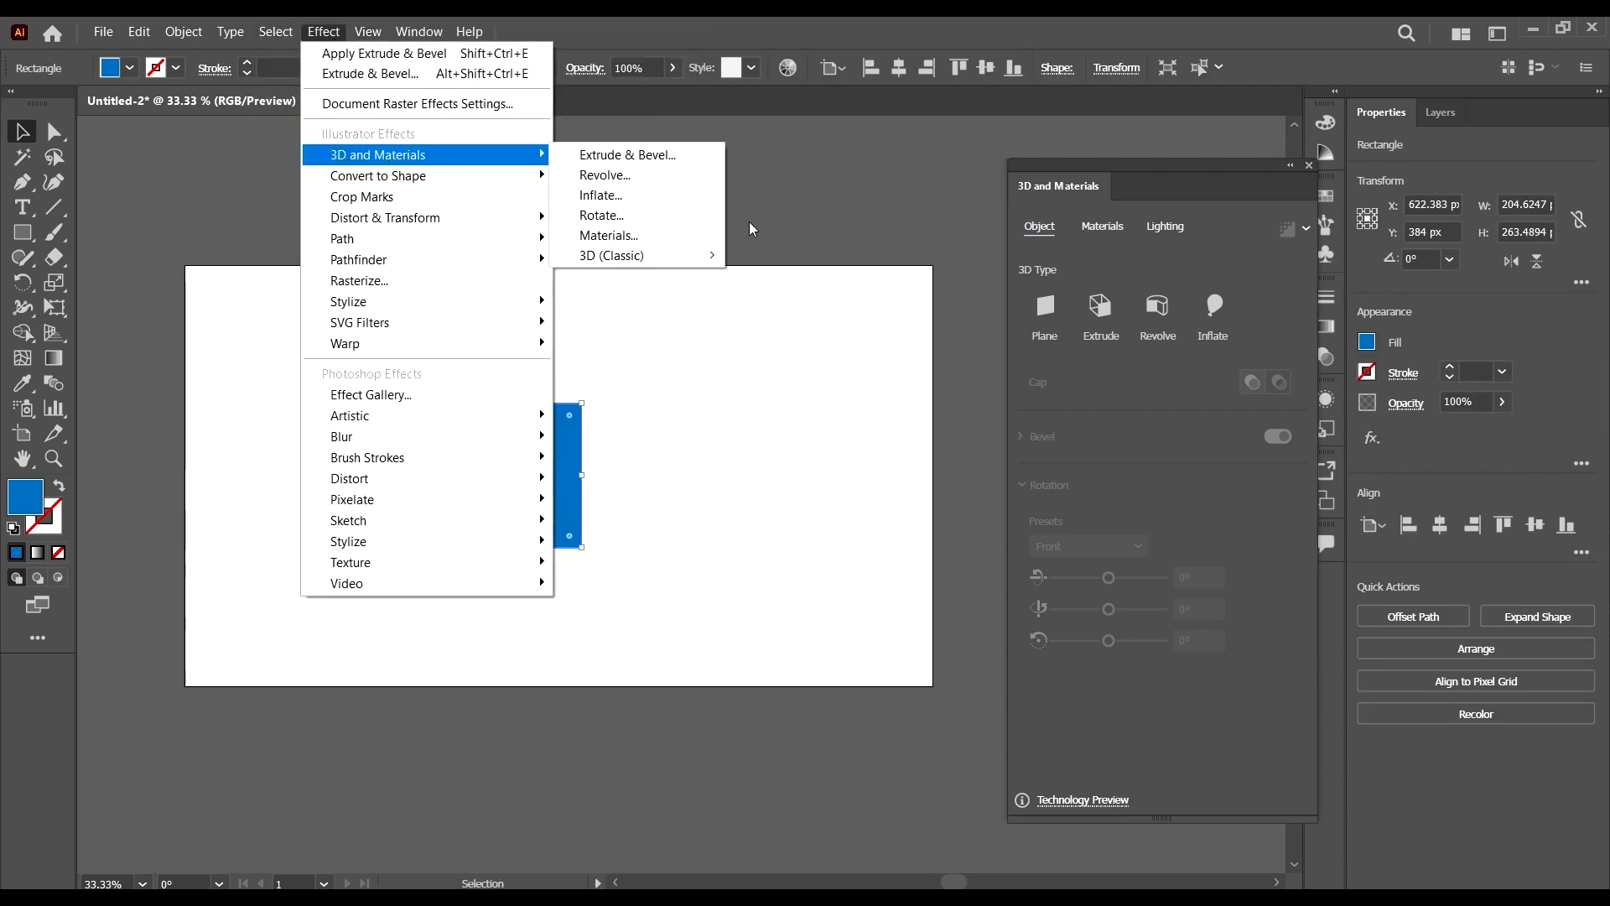
pyautogui.moveTo(657, 255)
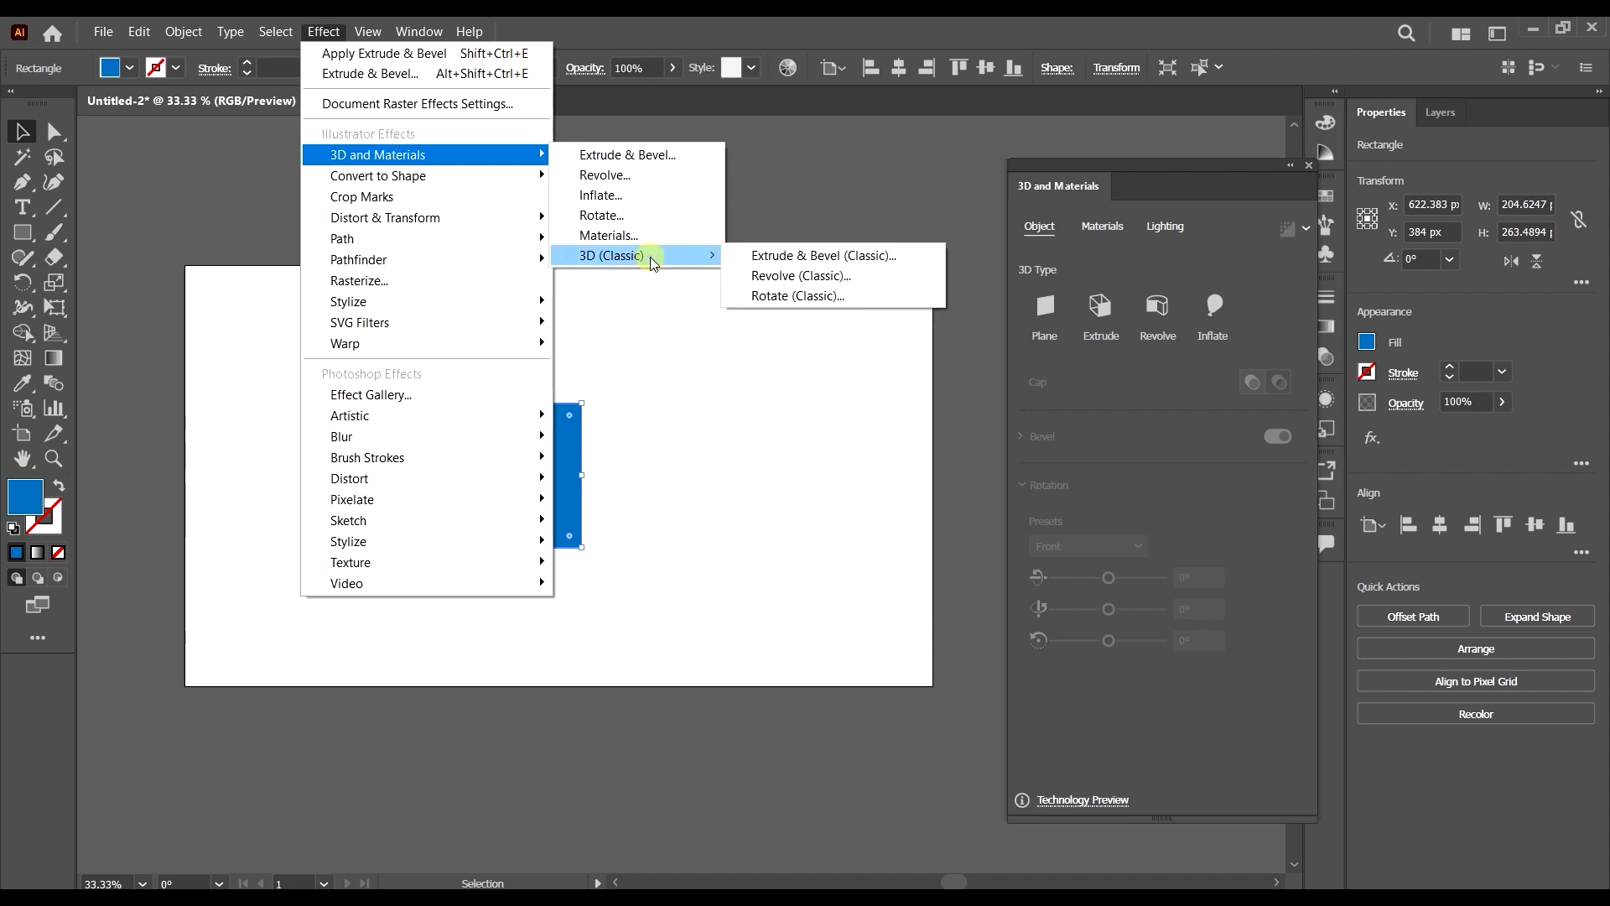
pyautogui.click(842, 265)
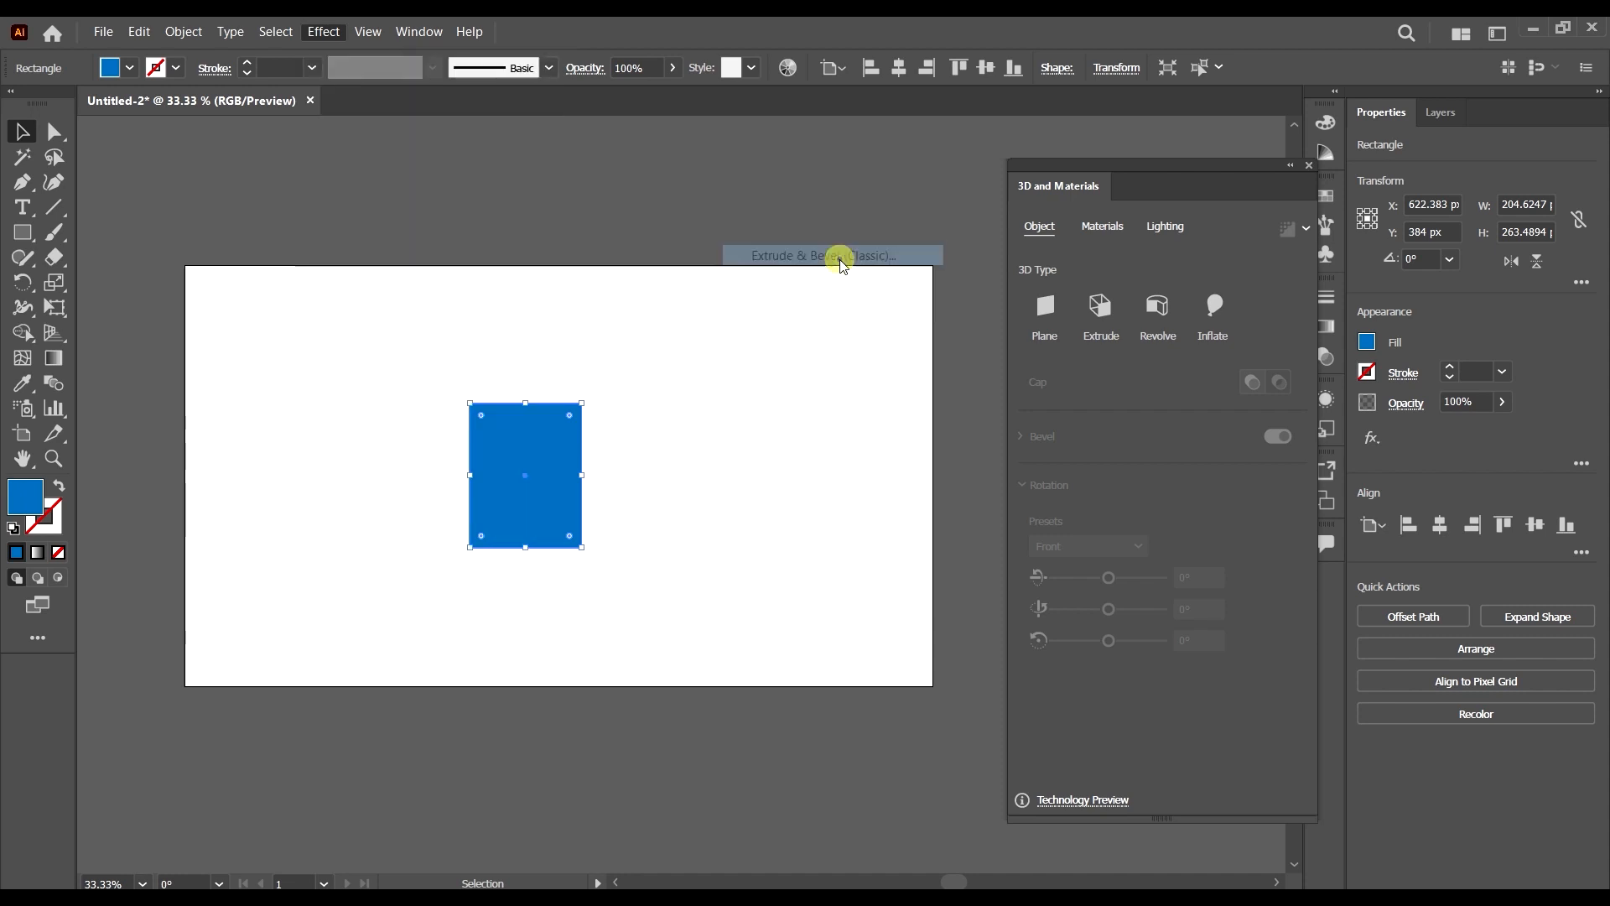
pyautogui.moveTo(1089, 123); pyautogui.dragTo(1034, 220)
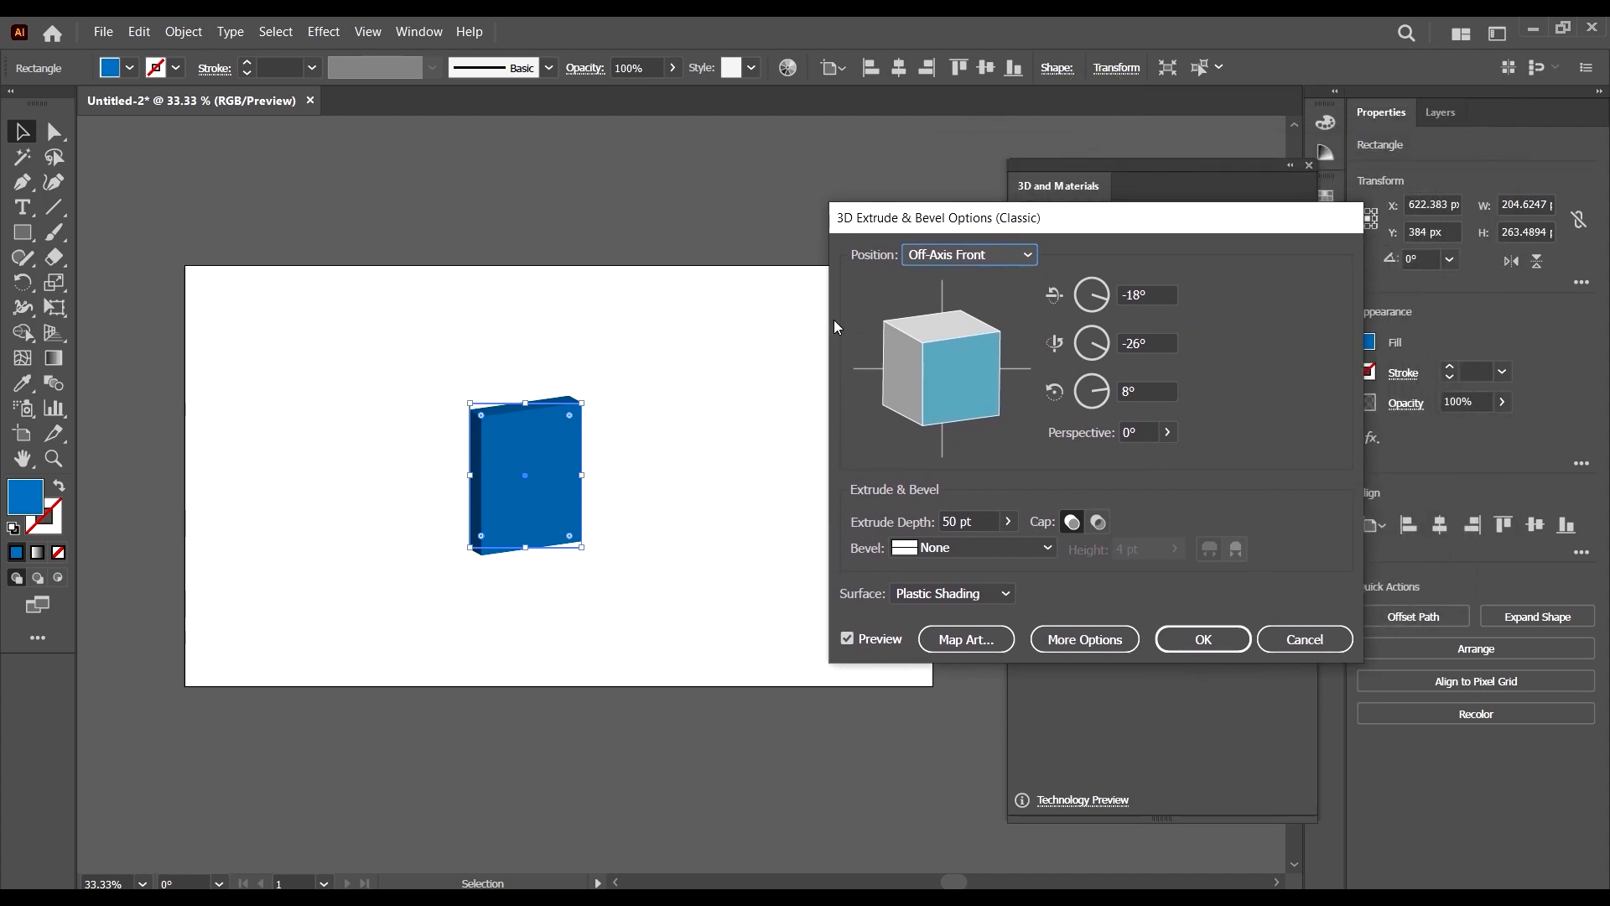
pyautogui.moveTo(928, 220); pyautogui.dragTo(927, 222)
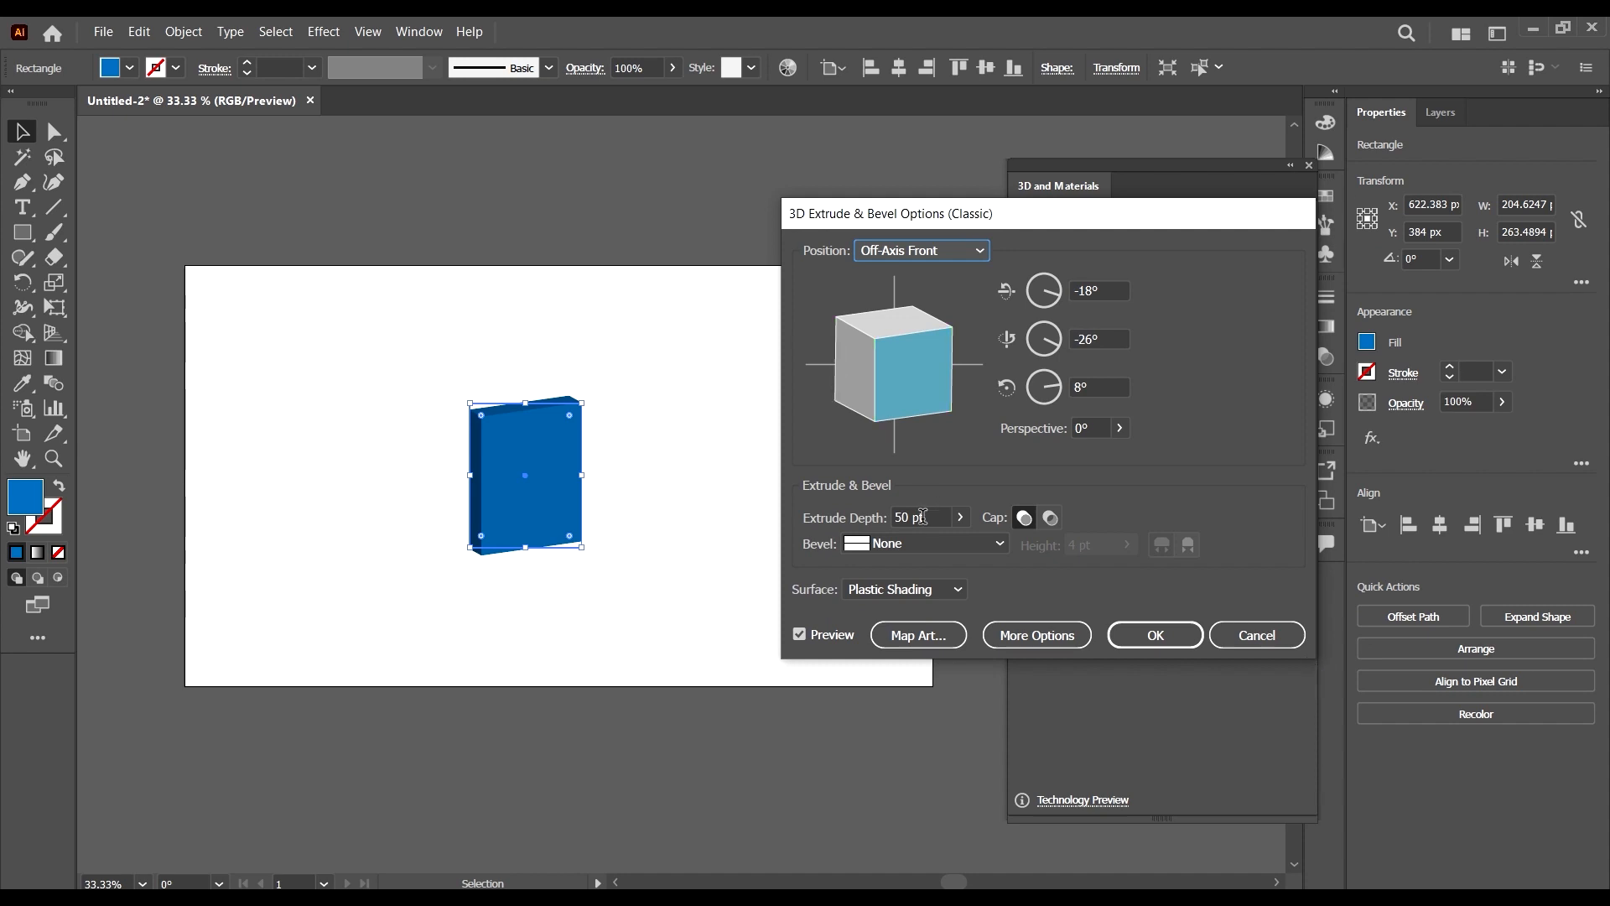
pyautogui.moveTo(1011, 215); pyautogui.dragTo(979, 176)
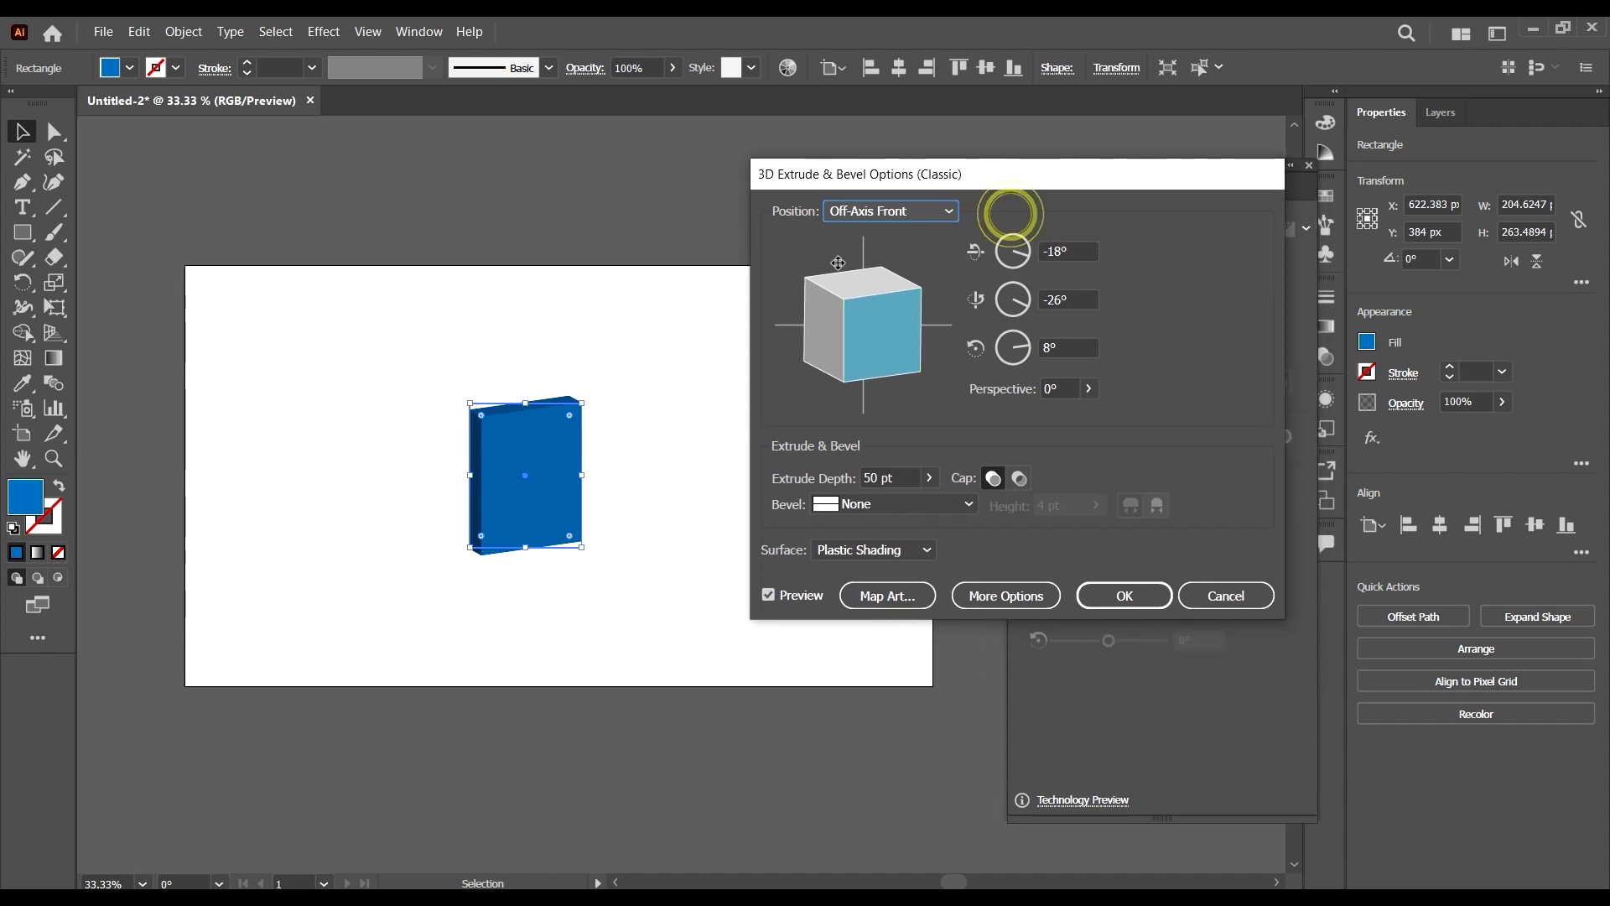
# - Set the rectangle's extrude depth to 389 pt
pyautogui.click(928, 477)
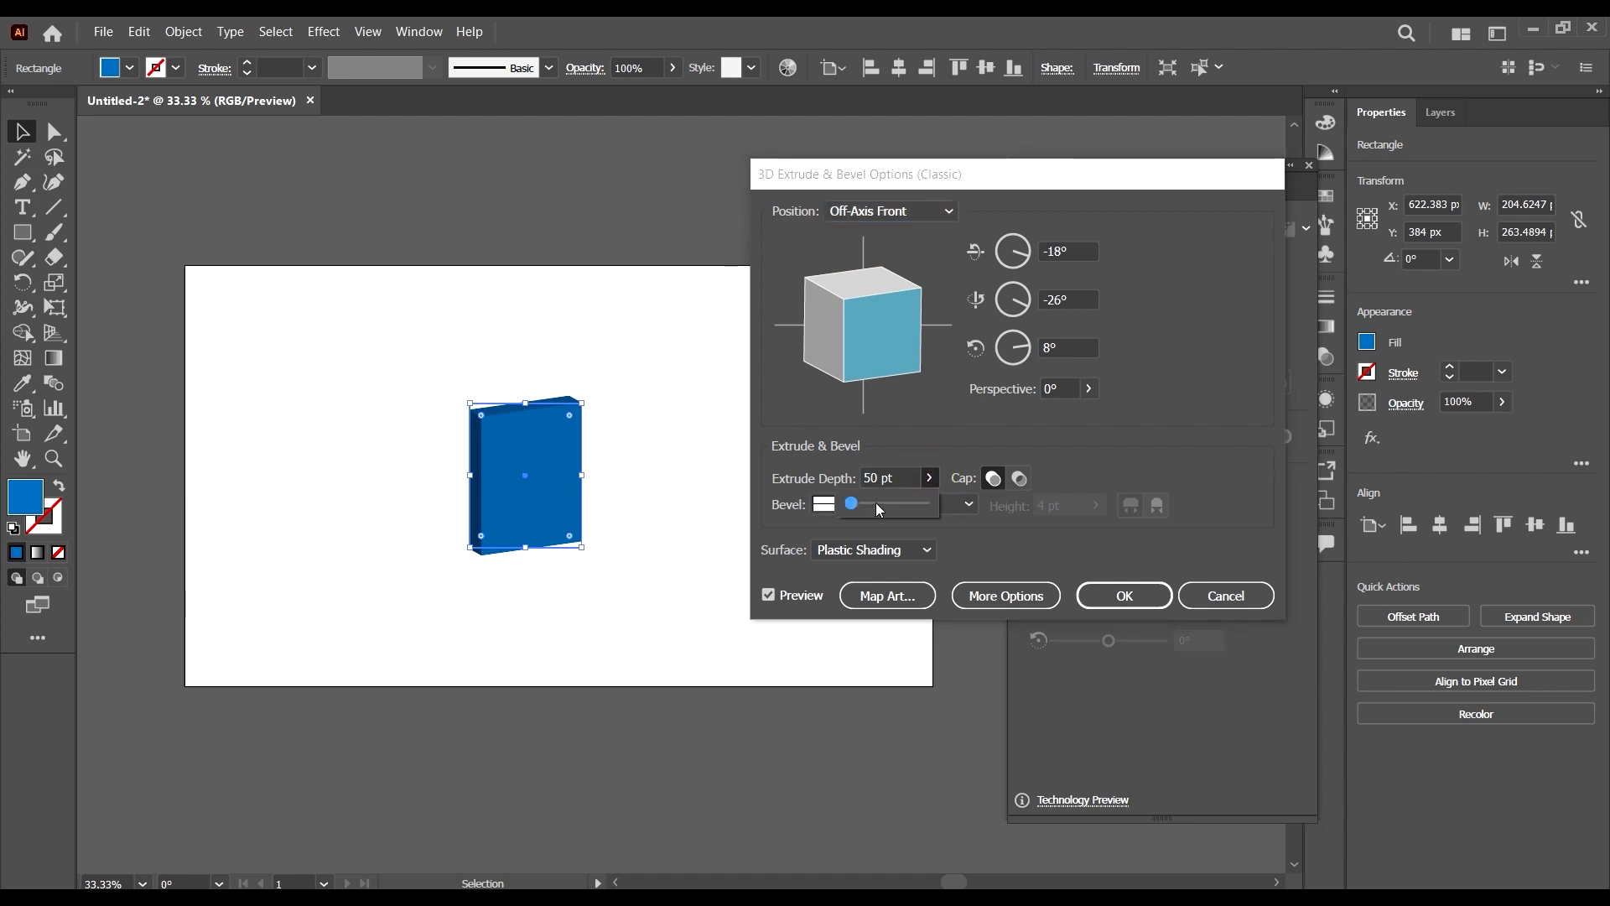
pyautogui.moveTo(878, 502); pyautogui.dragTo(873, 503)
pyautogui.click(1155, 419)
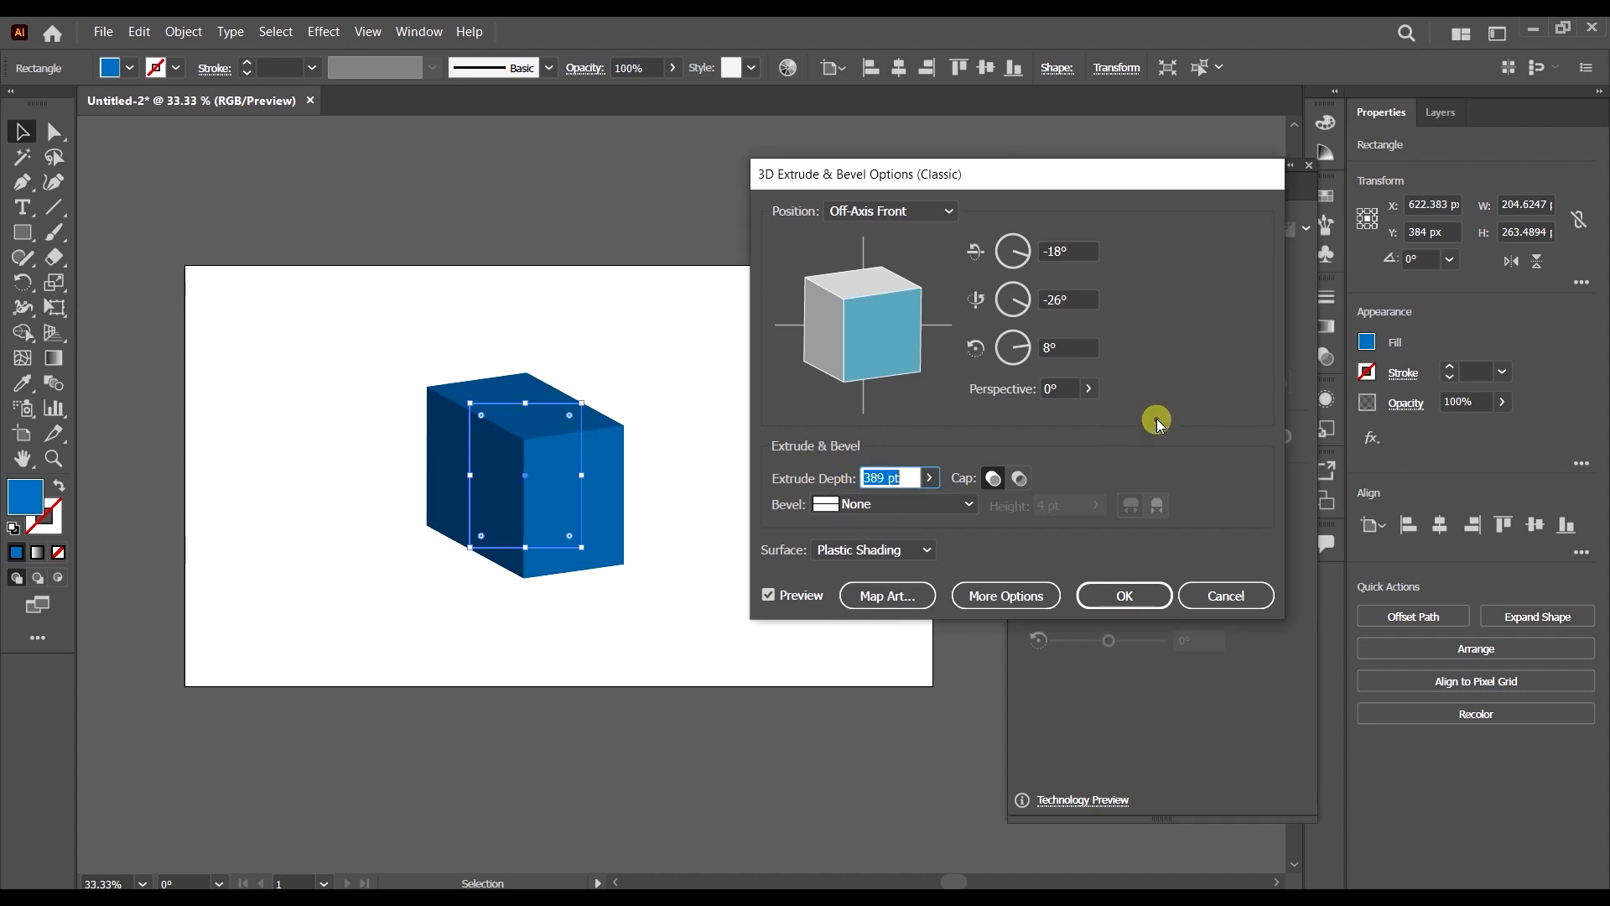
# - Try the Classic and Complex 1 bevel shapes on the extruded box
pyautogui.click(796, 505)
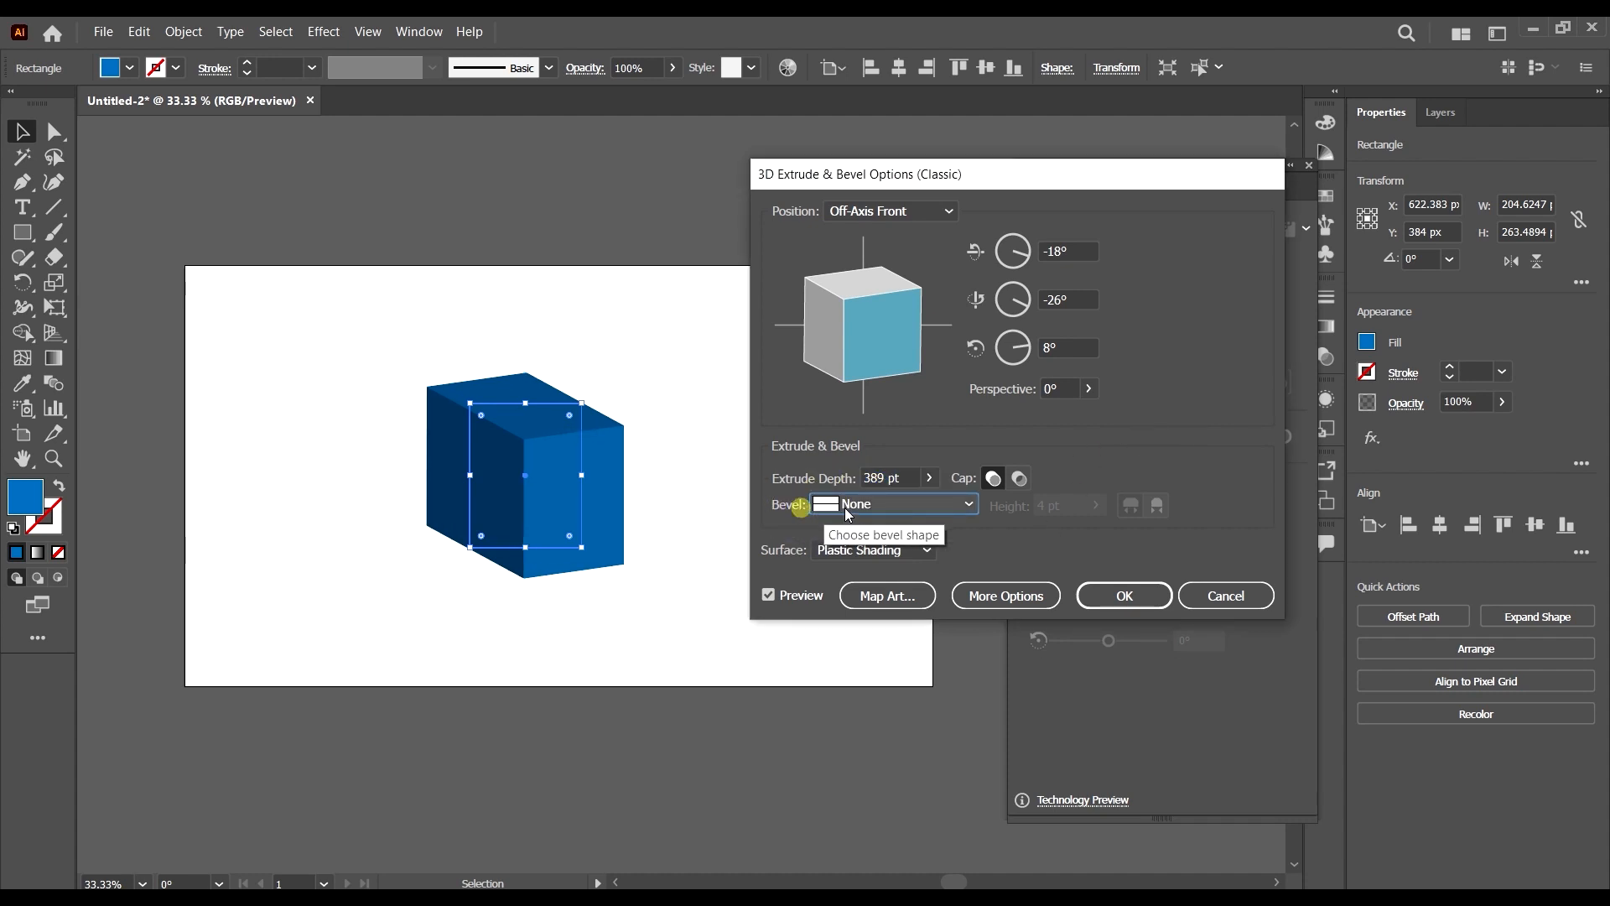
pyautogui.click(847, 511)
pyautogui.click(880, 549)
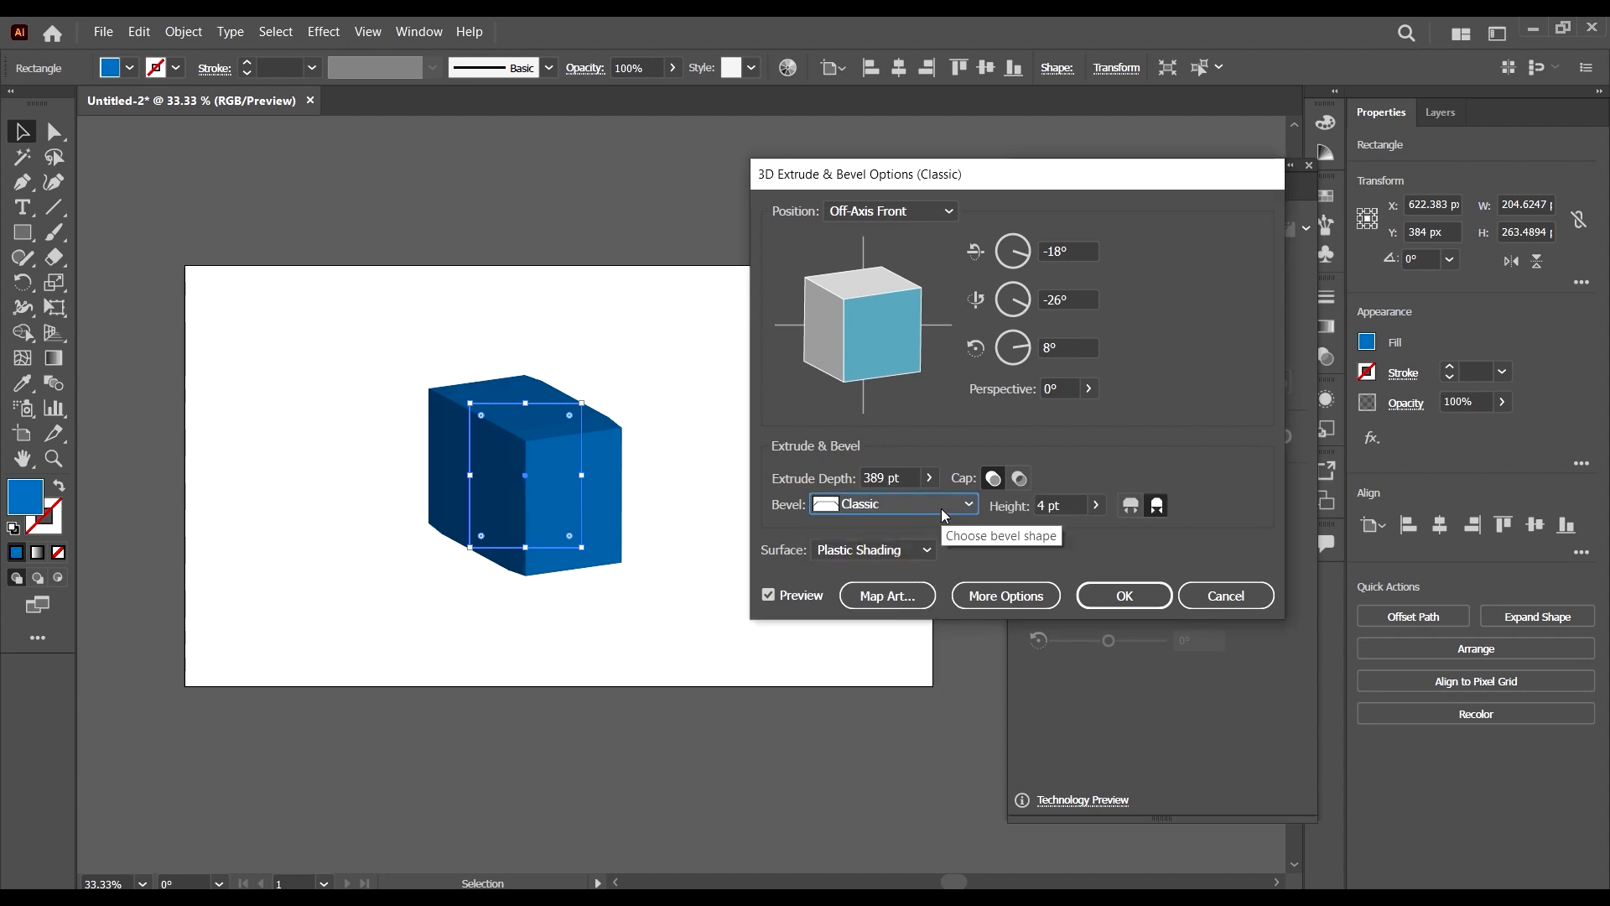
pyautogui.click(858, 508)
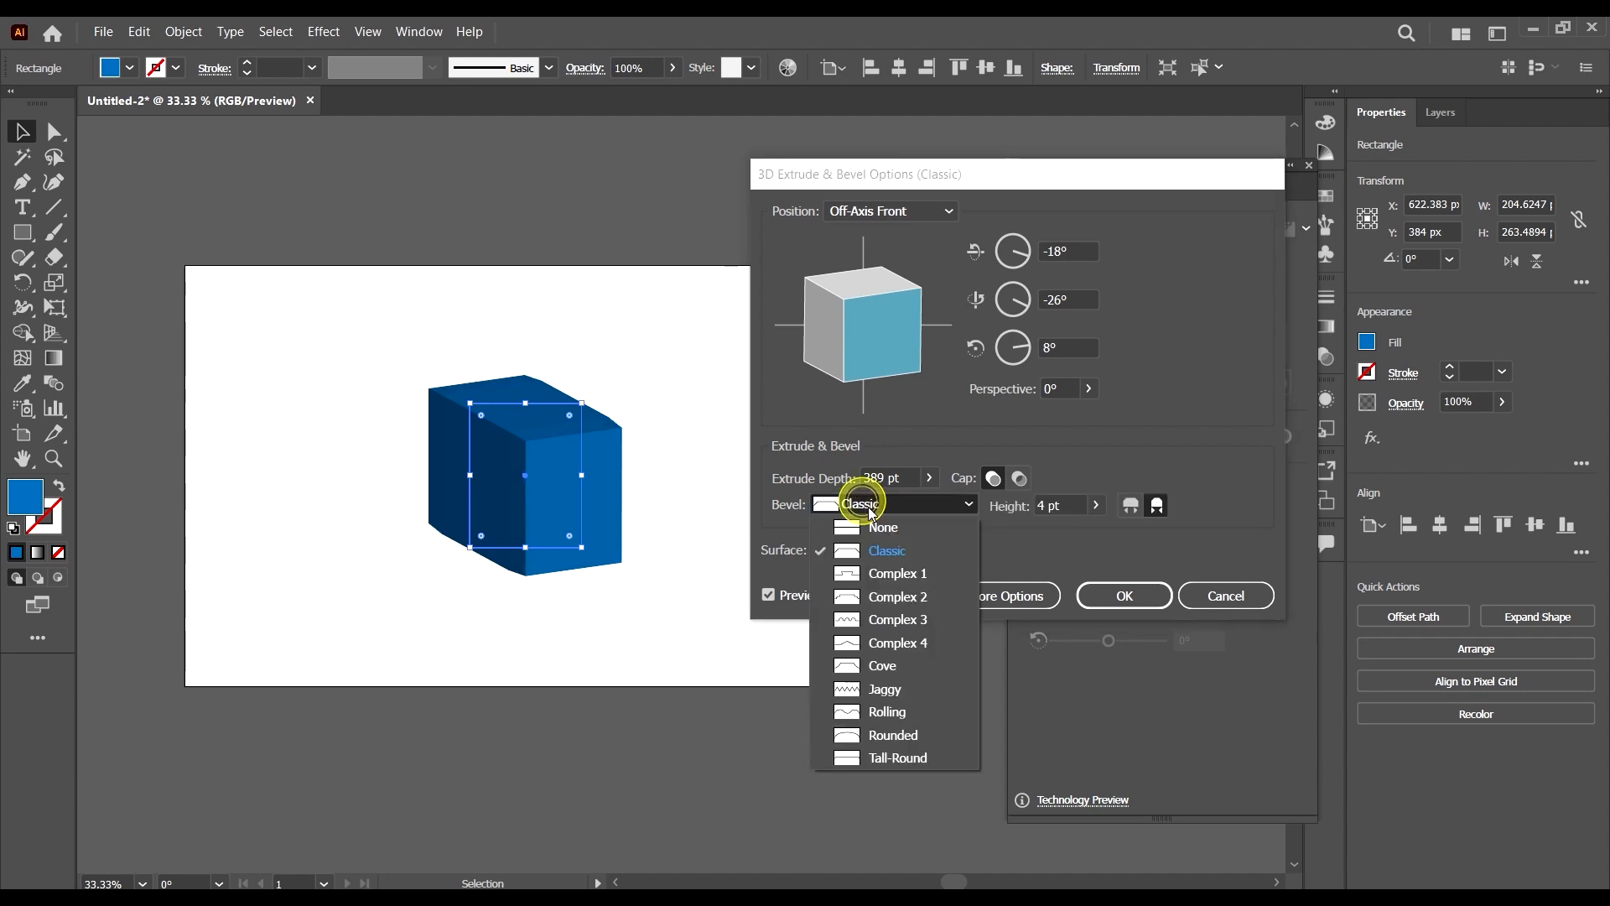
pyautogui.click(914, 578)
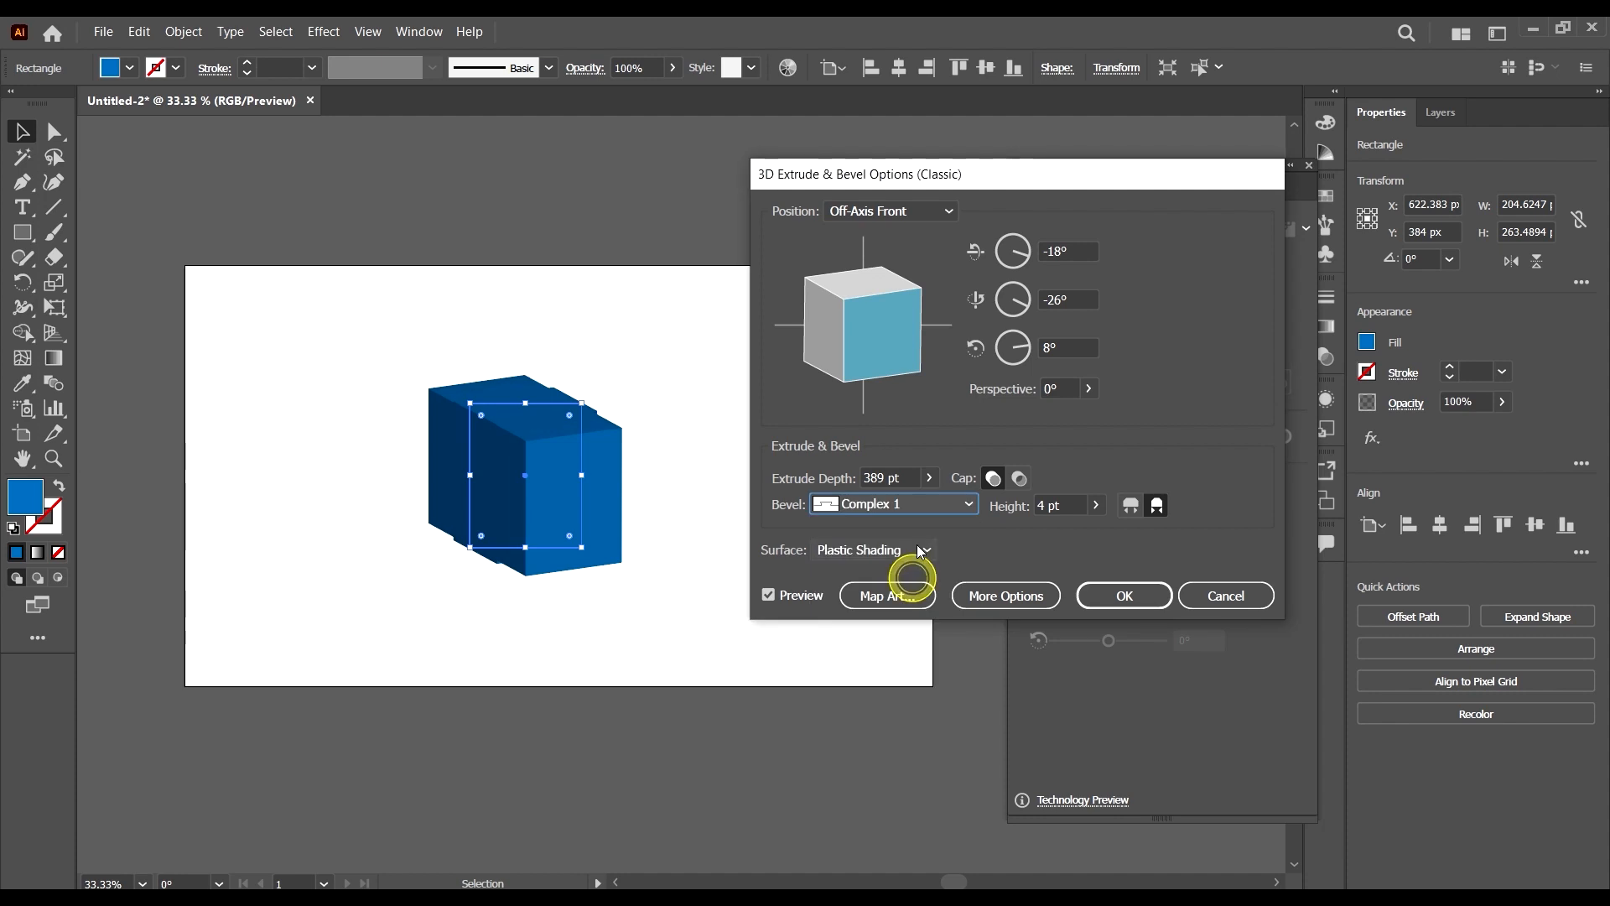
# - Choose the Complex 2 bevel for the extruded box and raise the bevel height to 60 pt
pyautogui.click(892, 506)
pyautogui.click(919, 593)
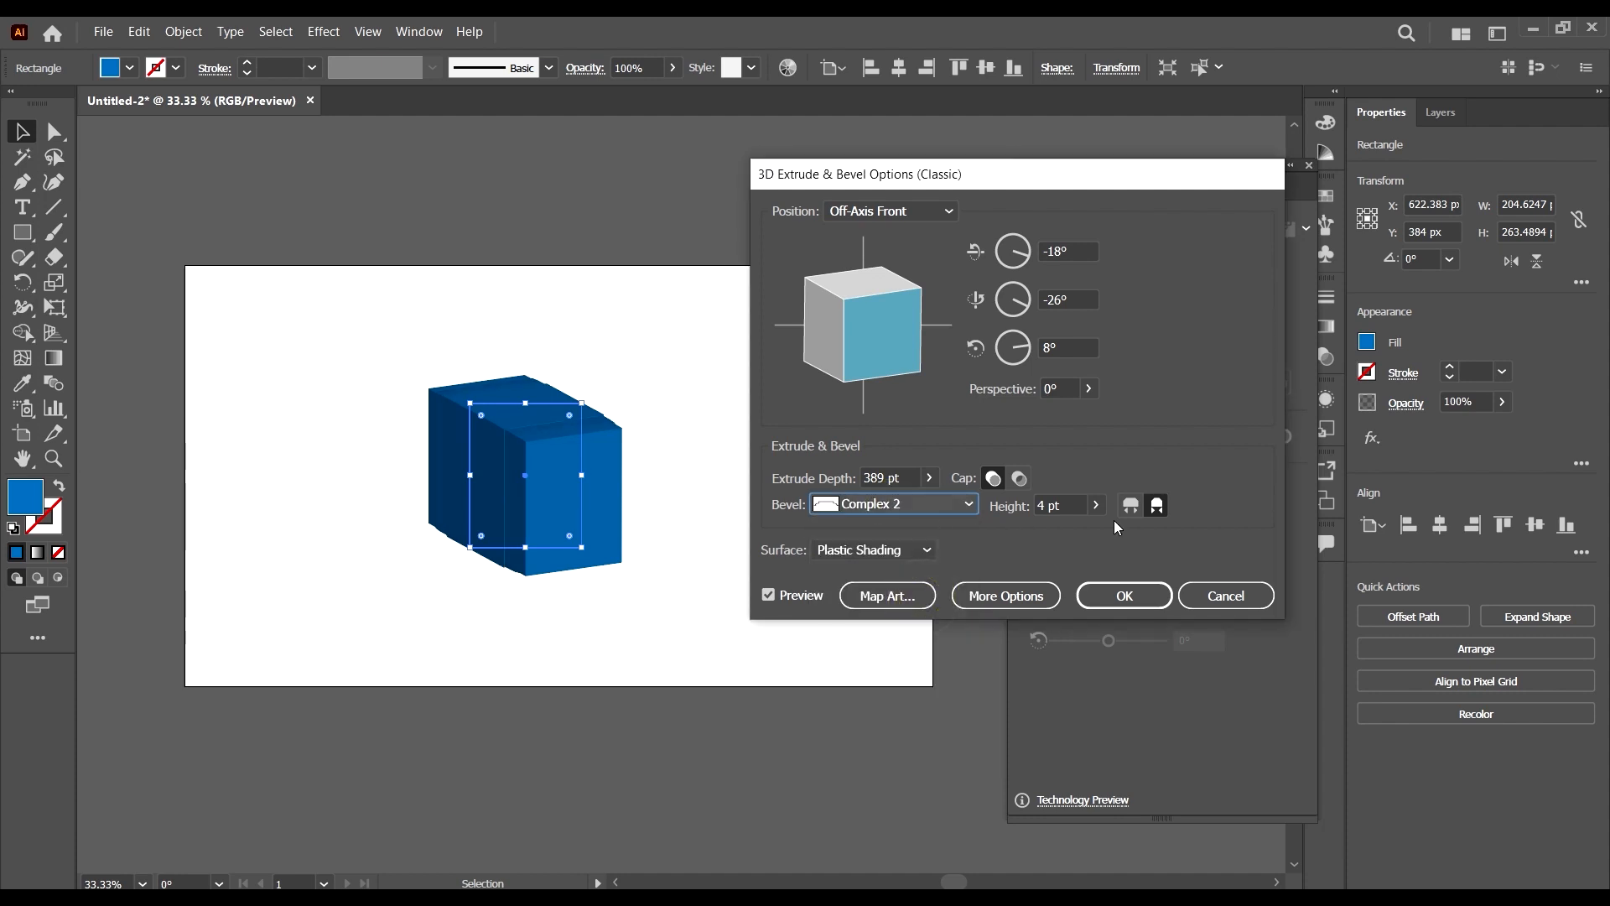
pyautogui.click(1095, 504)
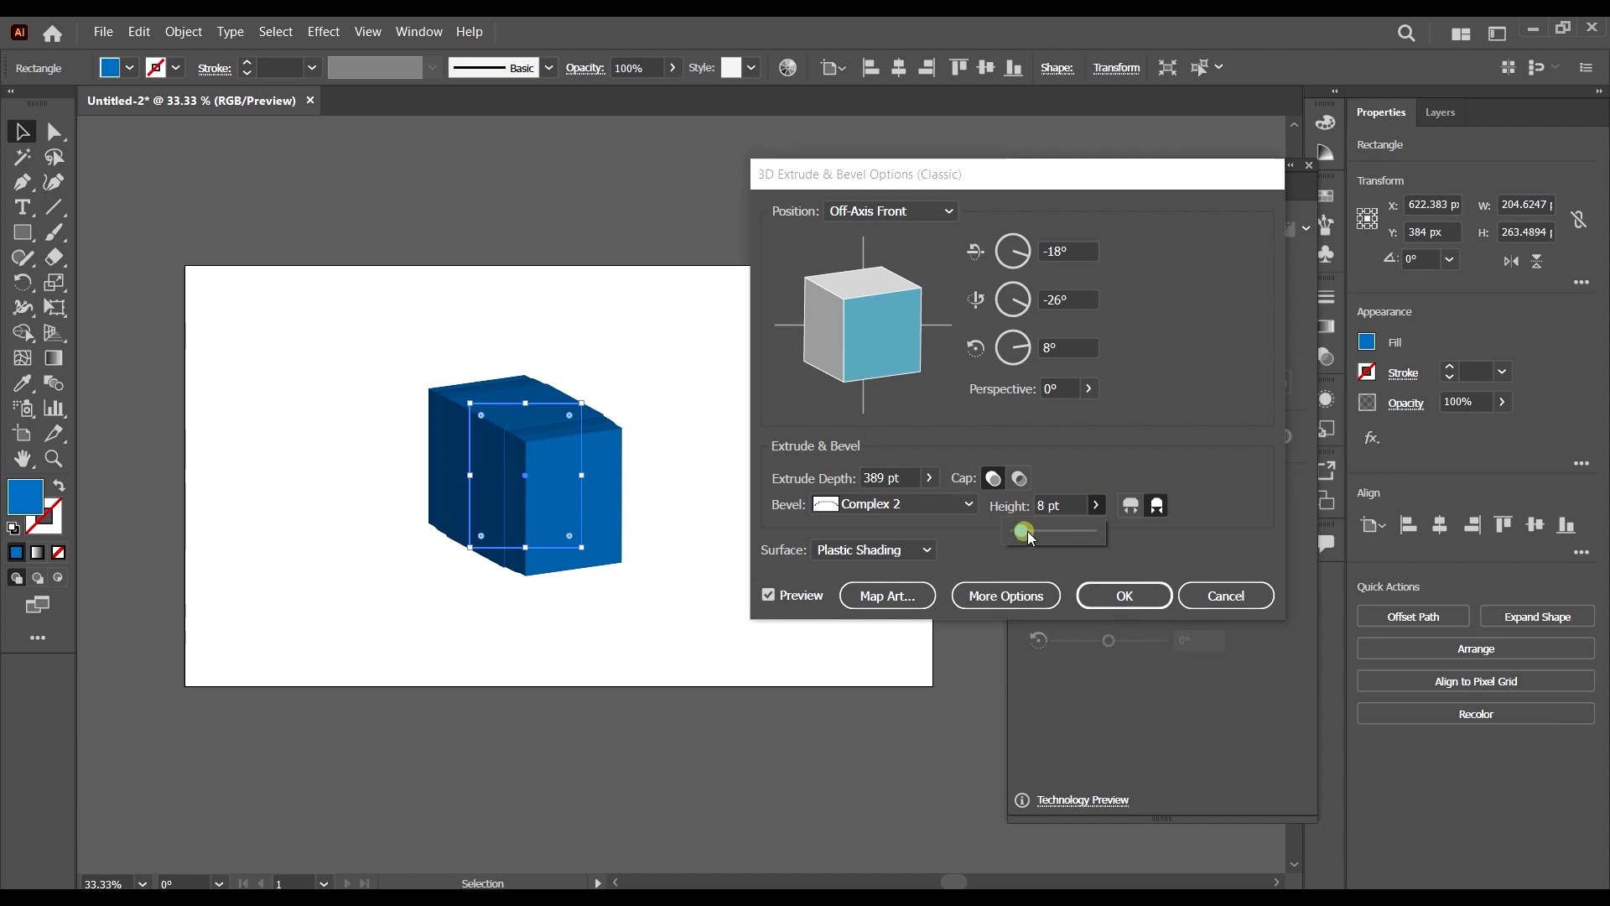
pyautogui.moveTo(1028, 534); pyautogui.dragTo(1058, 531)
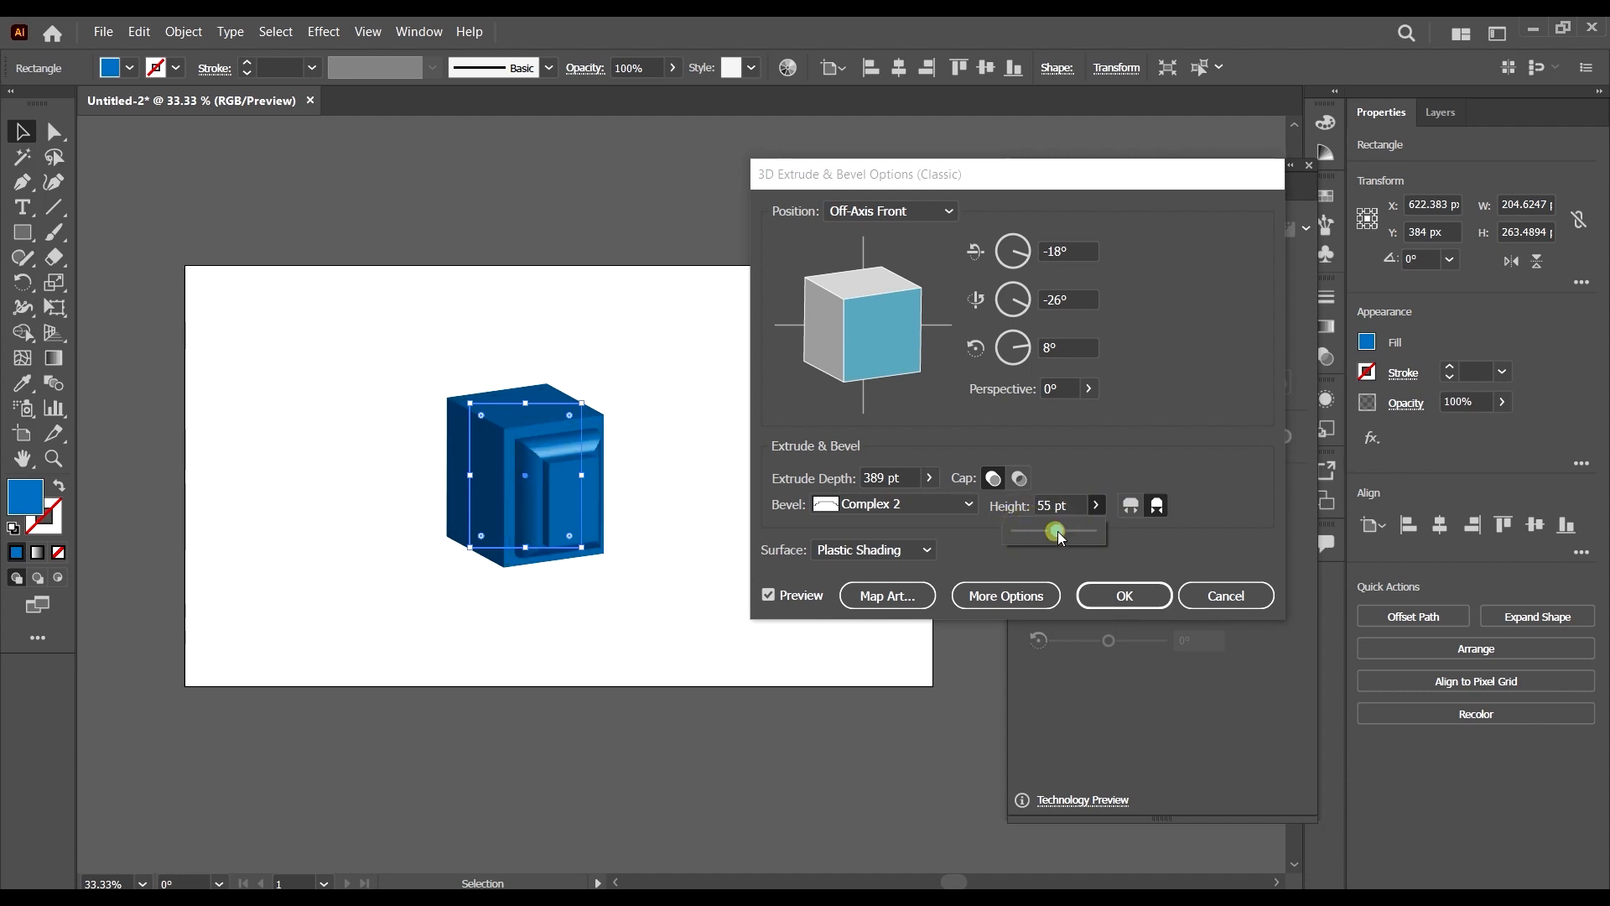
# - Switch the extruded box's bevel shape to Complex 3
pyautogui.click(955, 501)
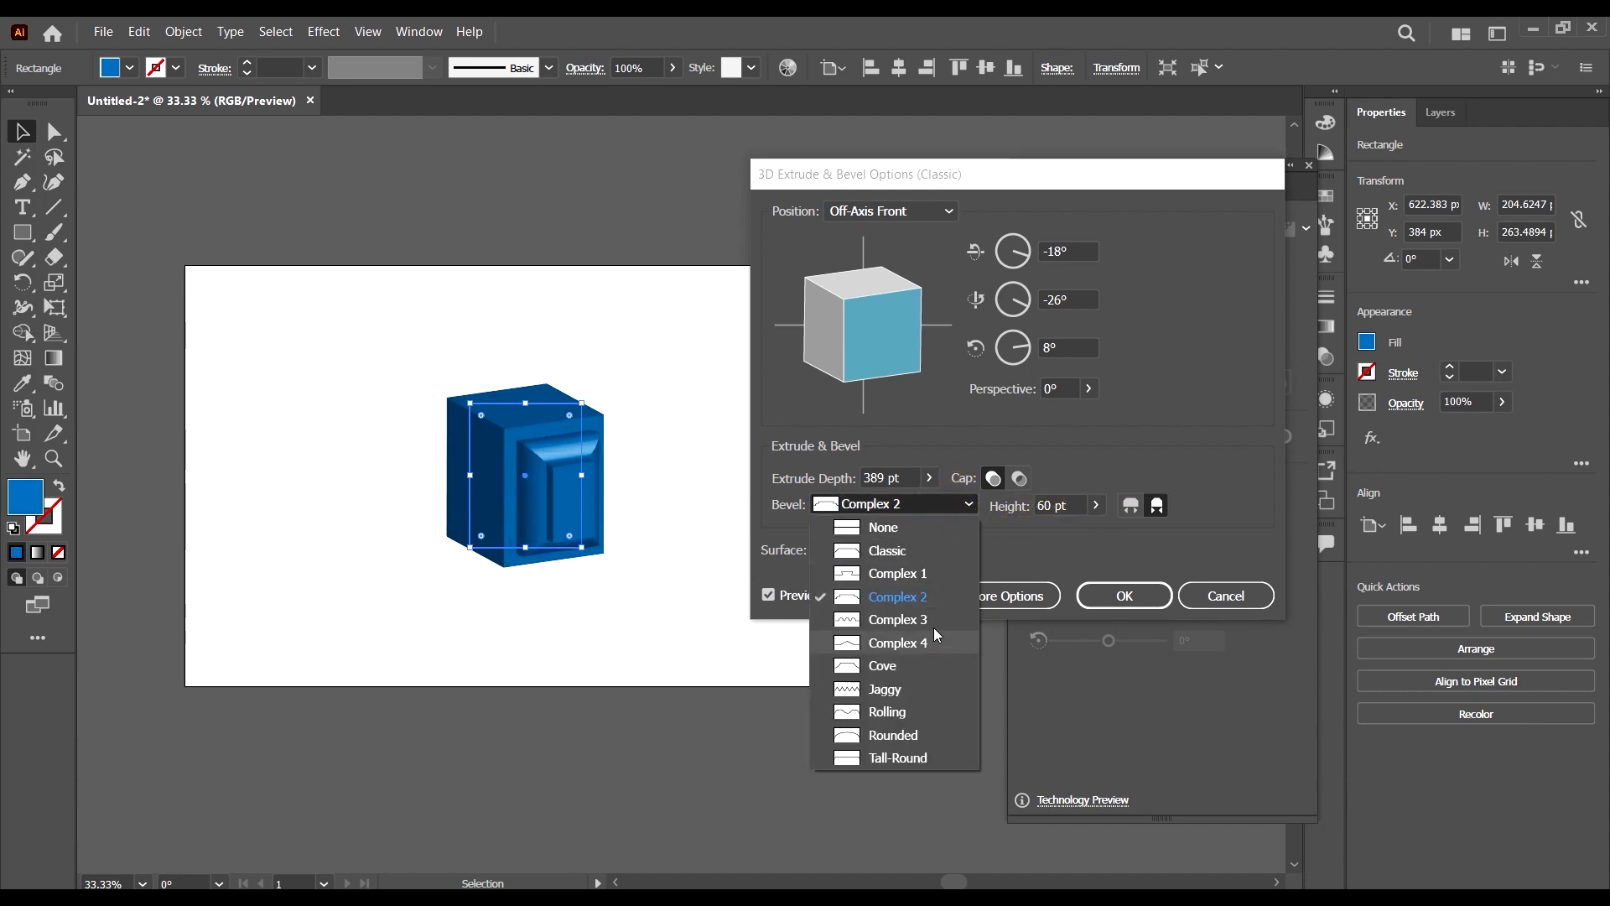
pyautogui.click(931, 621)
pyautogui.click(954, 504)
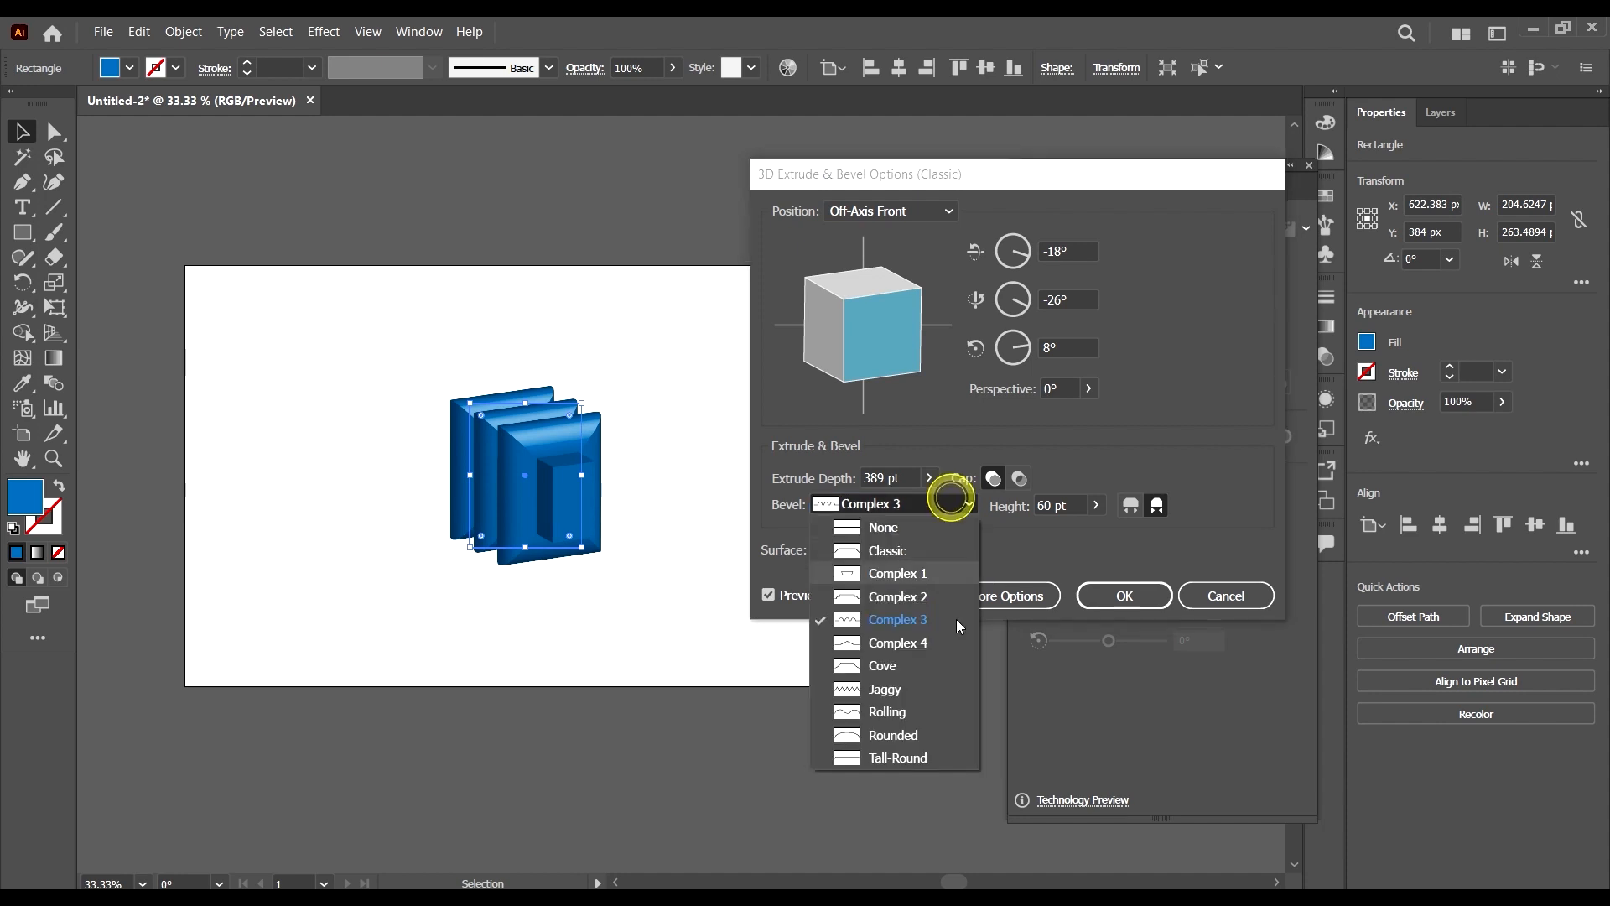
pyautogui.click(1160, 362)
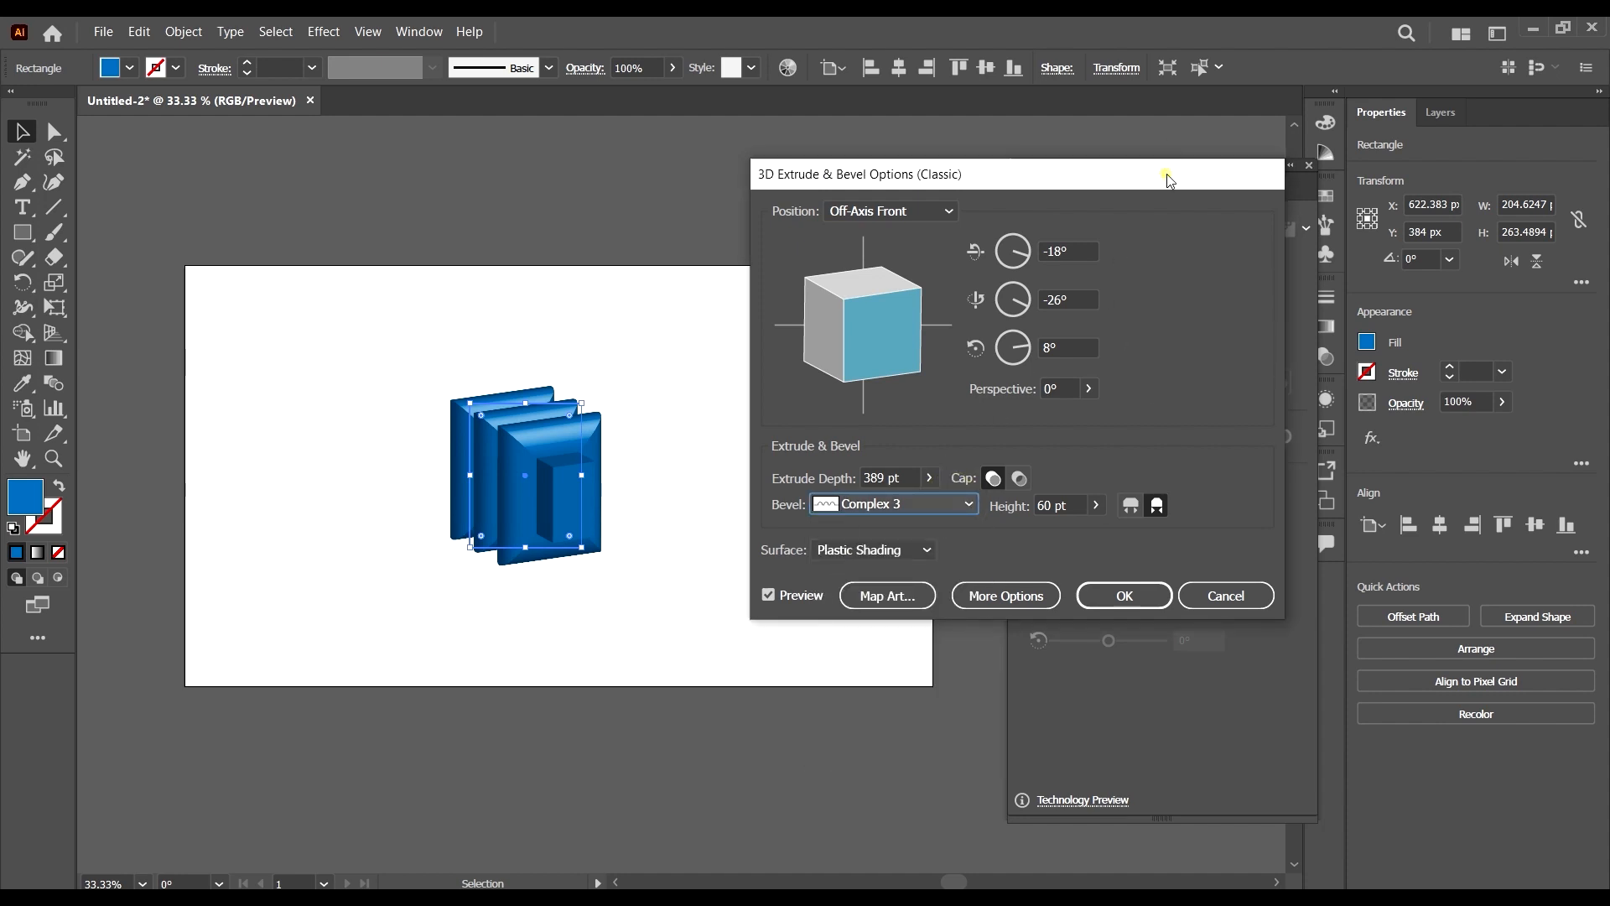
# - Try Bevel Extent Out on the extruded box, and return to Bevel Extent In
pyautogui.moveTo(1168, 179); pyautogui.dragTo(1213, 90)
pyautogui.click(1174, 418)
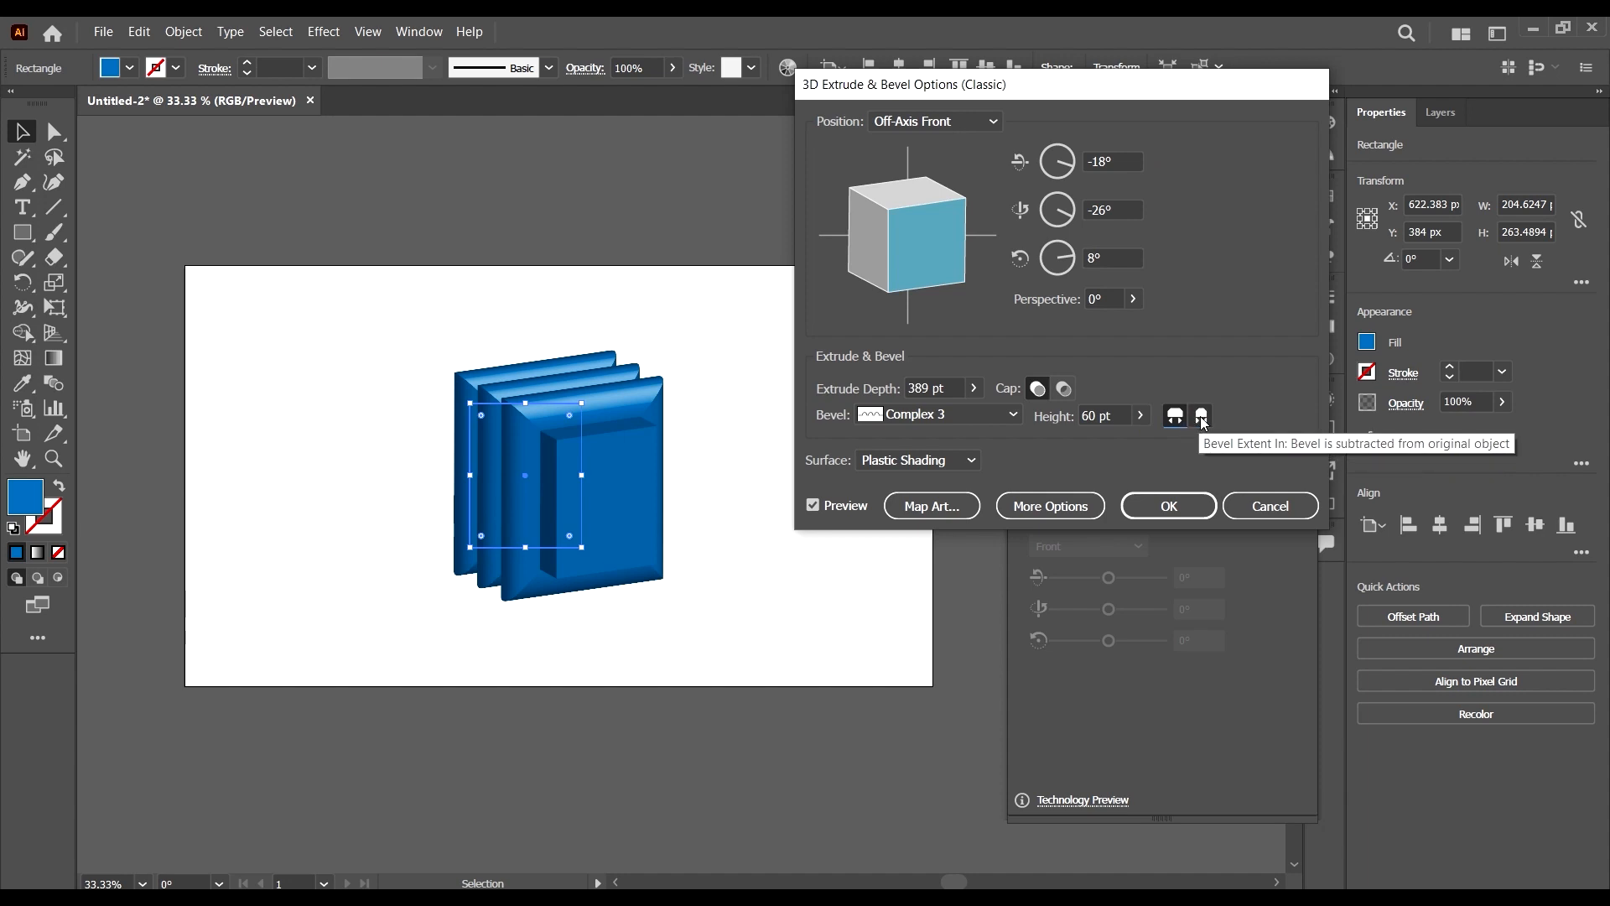
pyautogui.click(1202, 417)
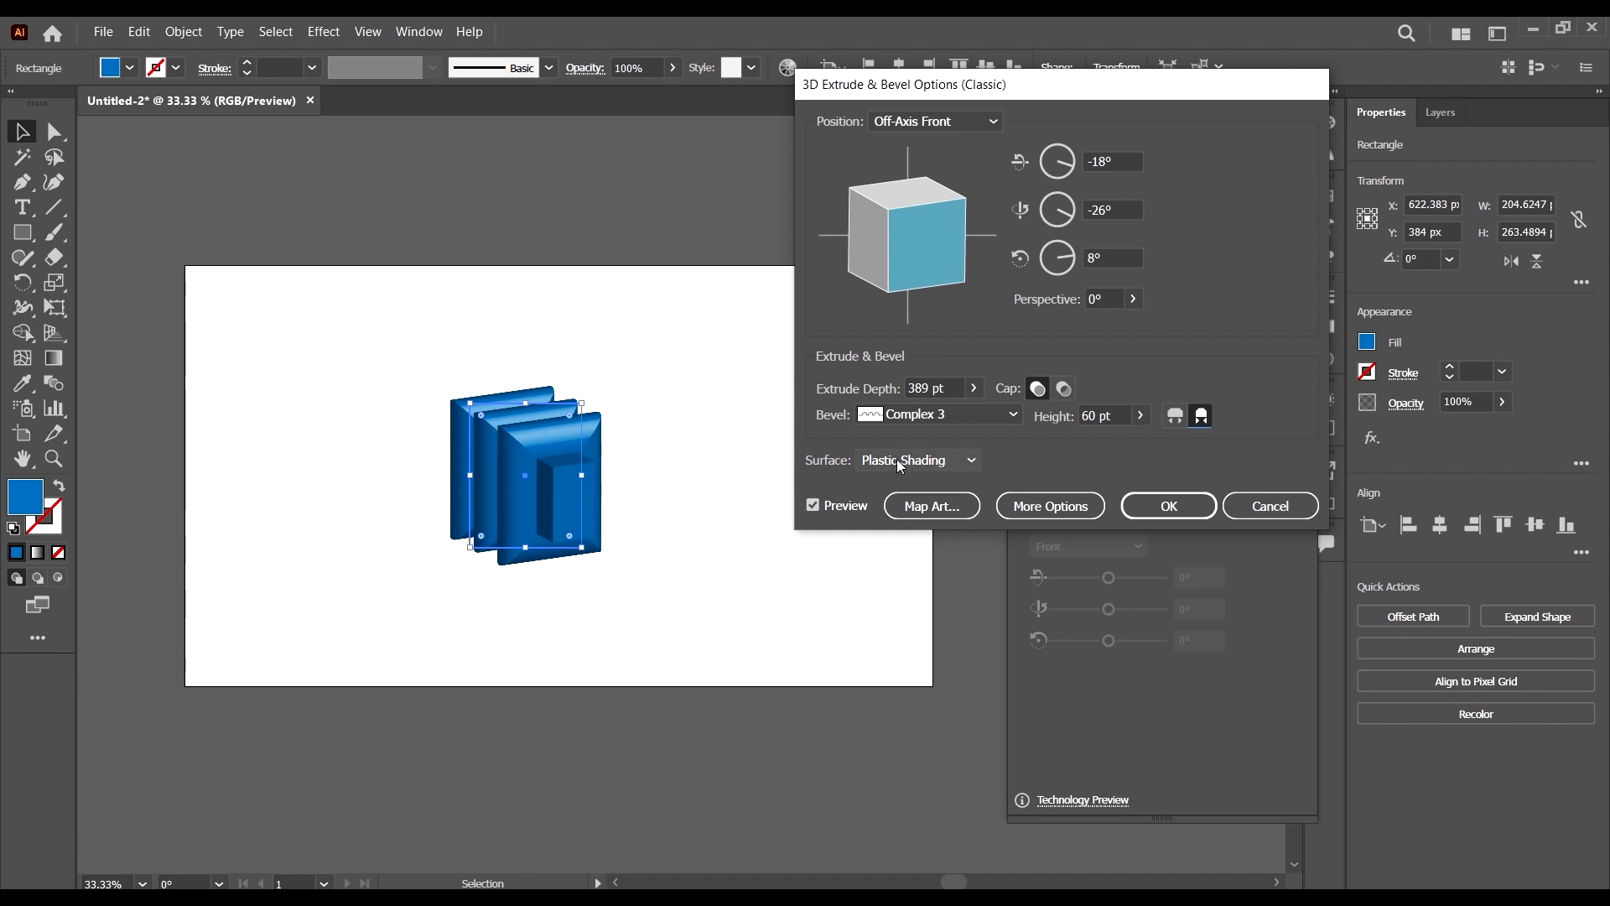
# - Set the surface to Wireframe, apply the Extrude & Bevel effect, and deselect the box
pyautogui.click(862, 459)
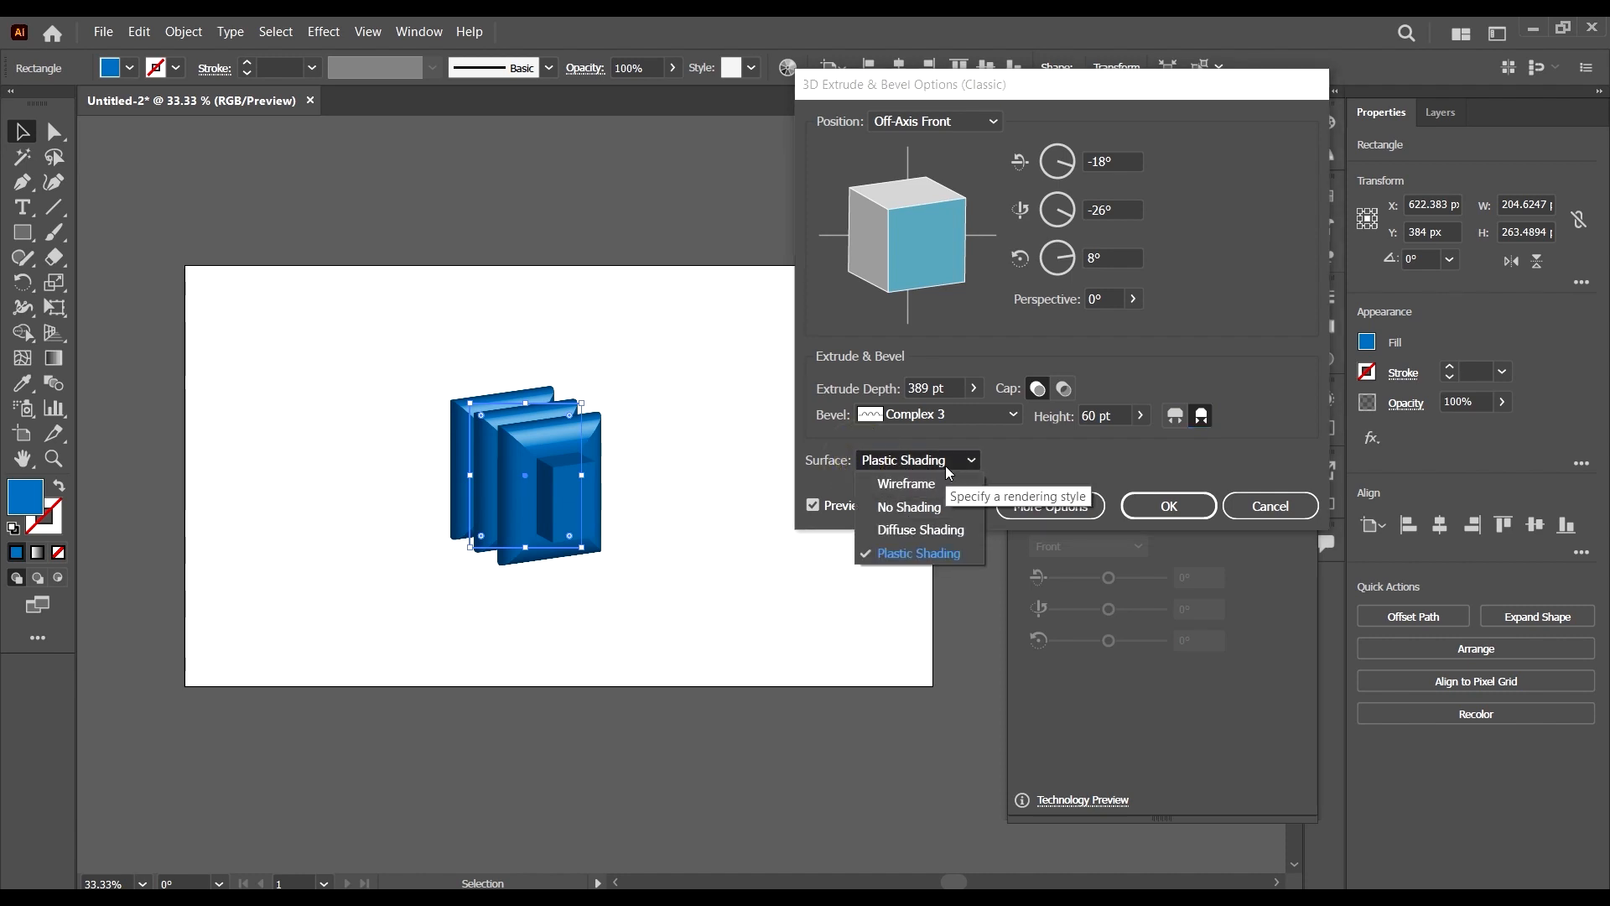
pyautogui.click(923, 484)
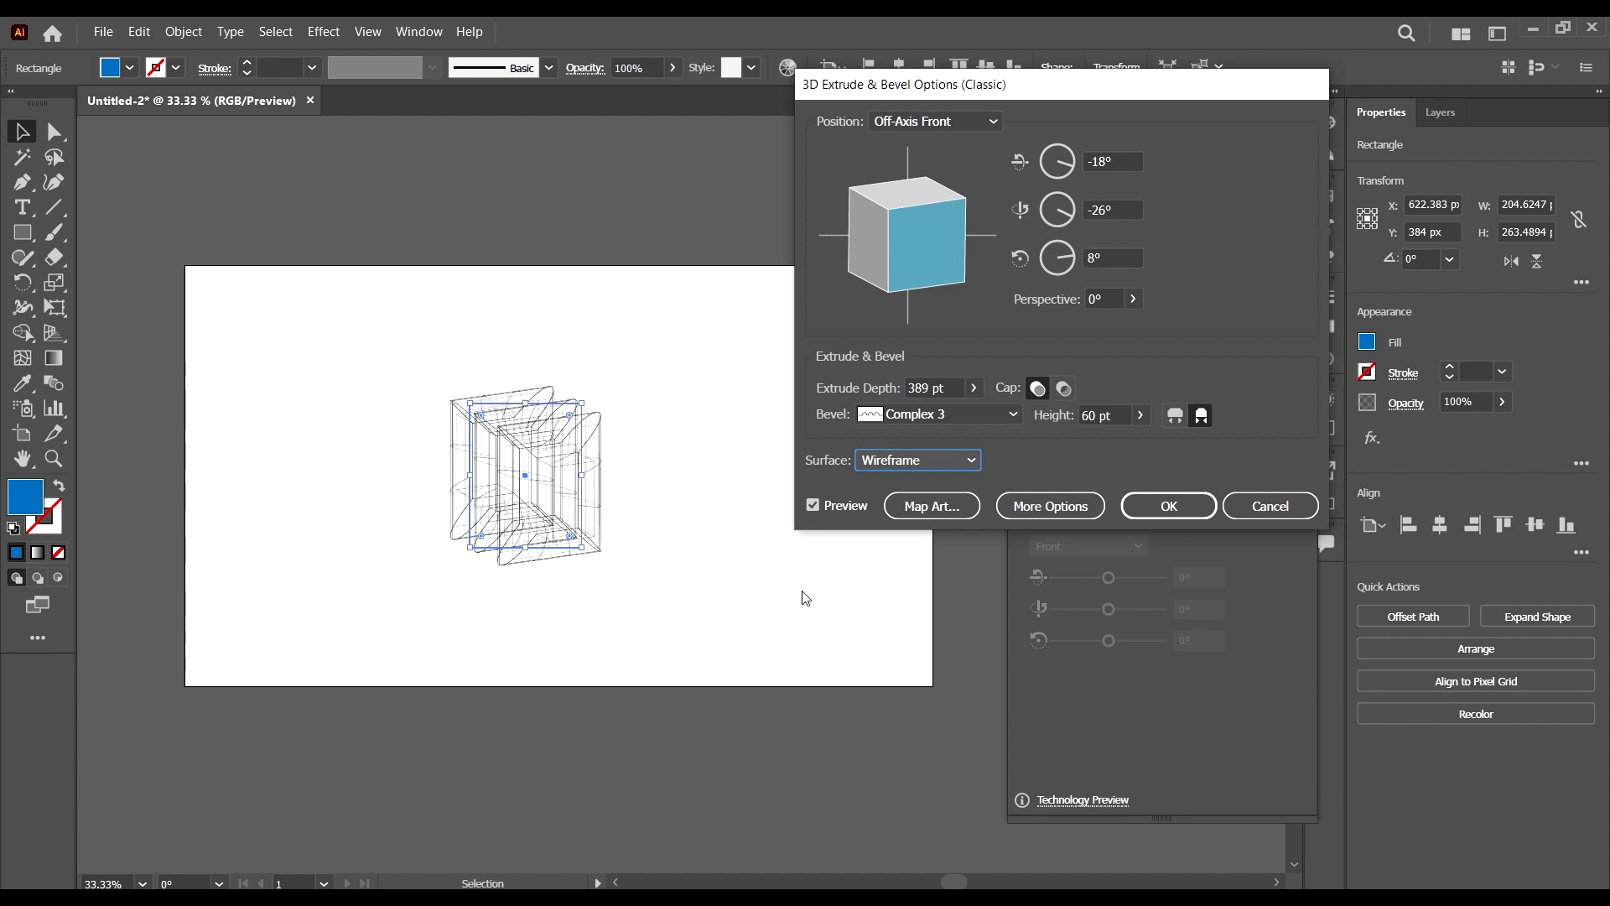
pyautogui.click(1169, 506)
pyautogui.click(751, 582)
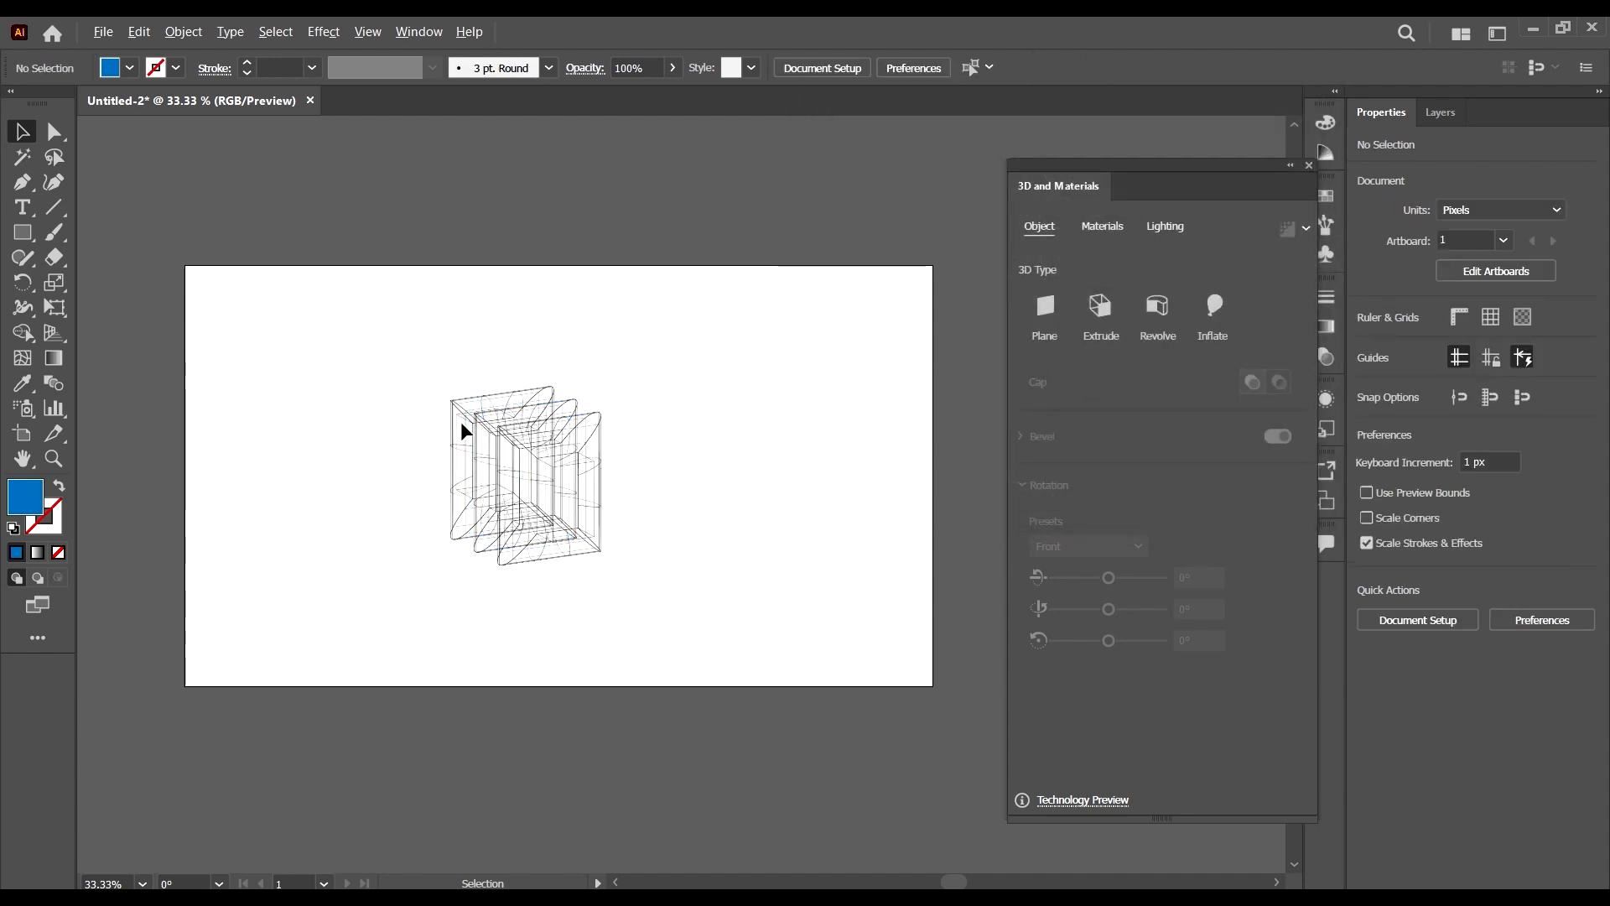
# - Select the wireframe box and open its 3D Extrude & Bevel (Classic) effect for editing
pyautogui.scroll(1, 460, 424)
pyautogui.scroll(3, 629, 402)
pyautogui.scroll(-5, 859, 447)
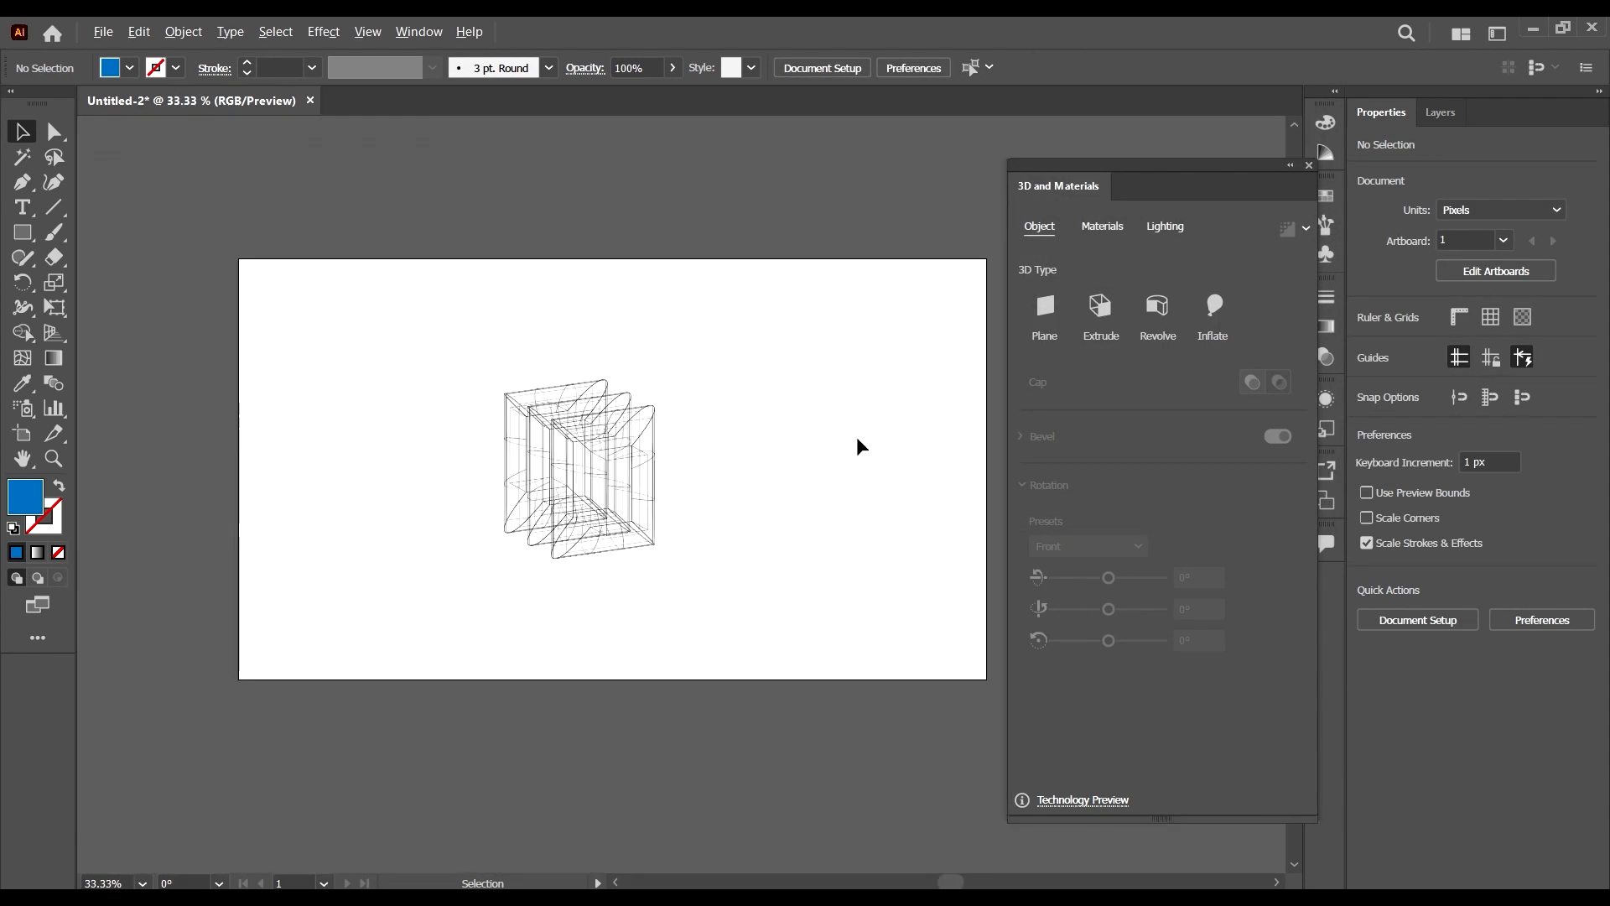
pyautogui.scroll(1, 660, 527)
pyautogui.scroll(1, 658, 520)
pyautogui.moveTo(726, 612); pyautogui.dragTo(518, 288)
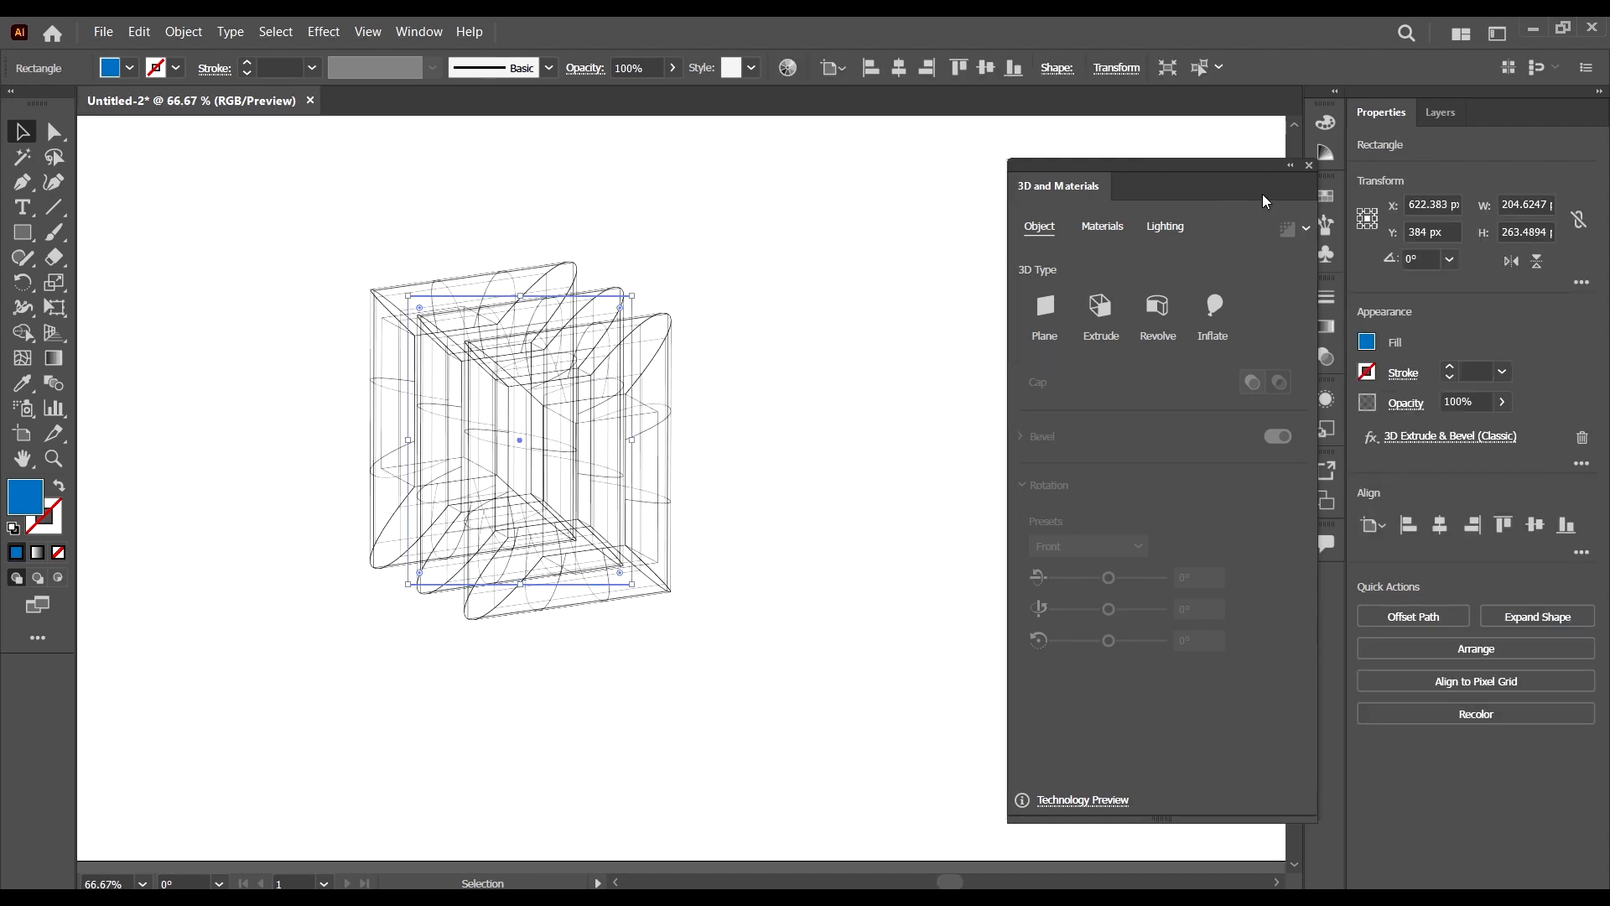
pyautogui.click(1310, 167)
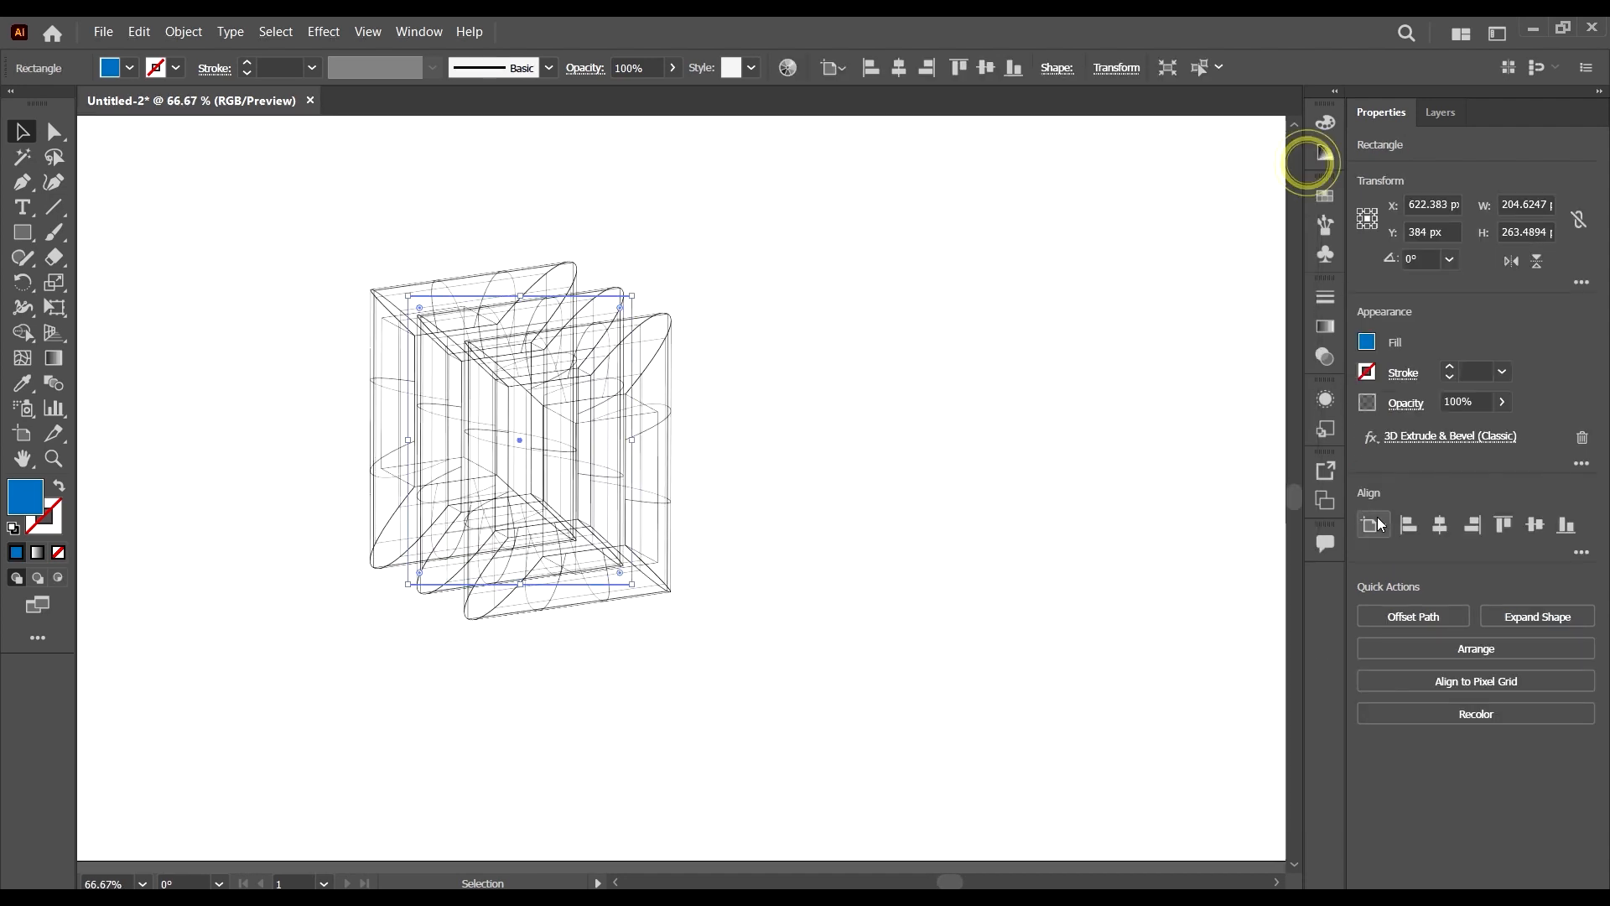
pyautogui.click(1325, 394)
pyautogui.click(1201, 503)
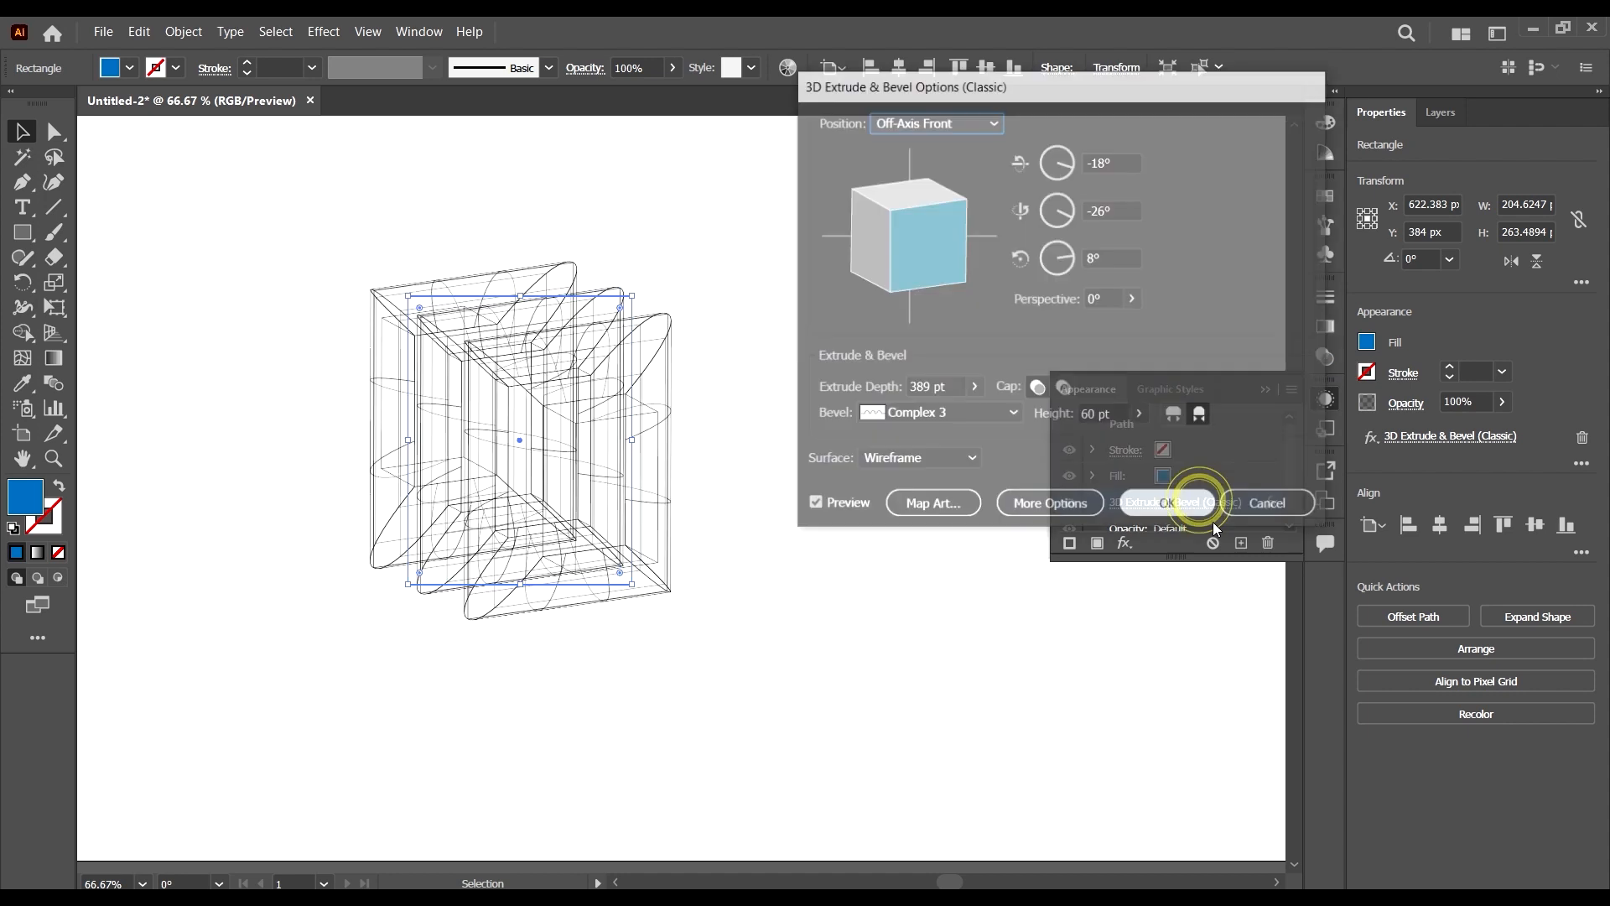
# - Try the No Shading and Diffuse Shading surfaces on the extruded box, and settle on Plastic Shading
pyautogui.click(937, 419)
pyautogui.click(949, 416)
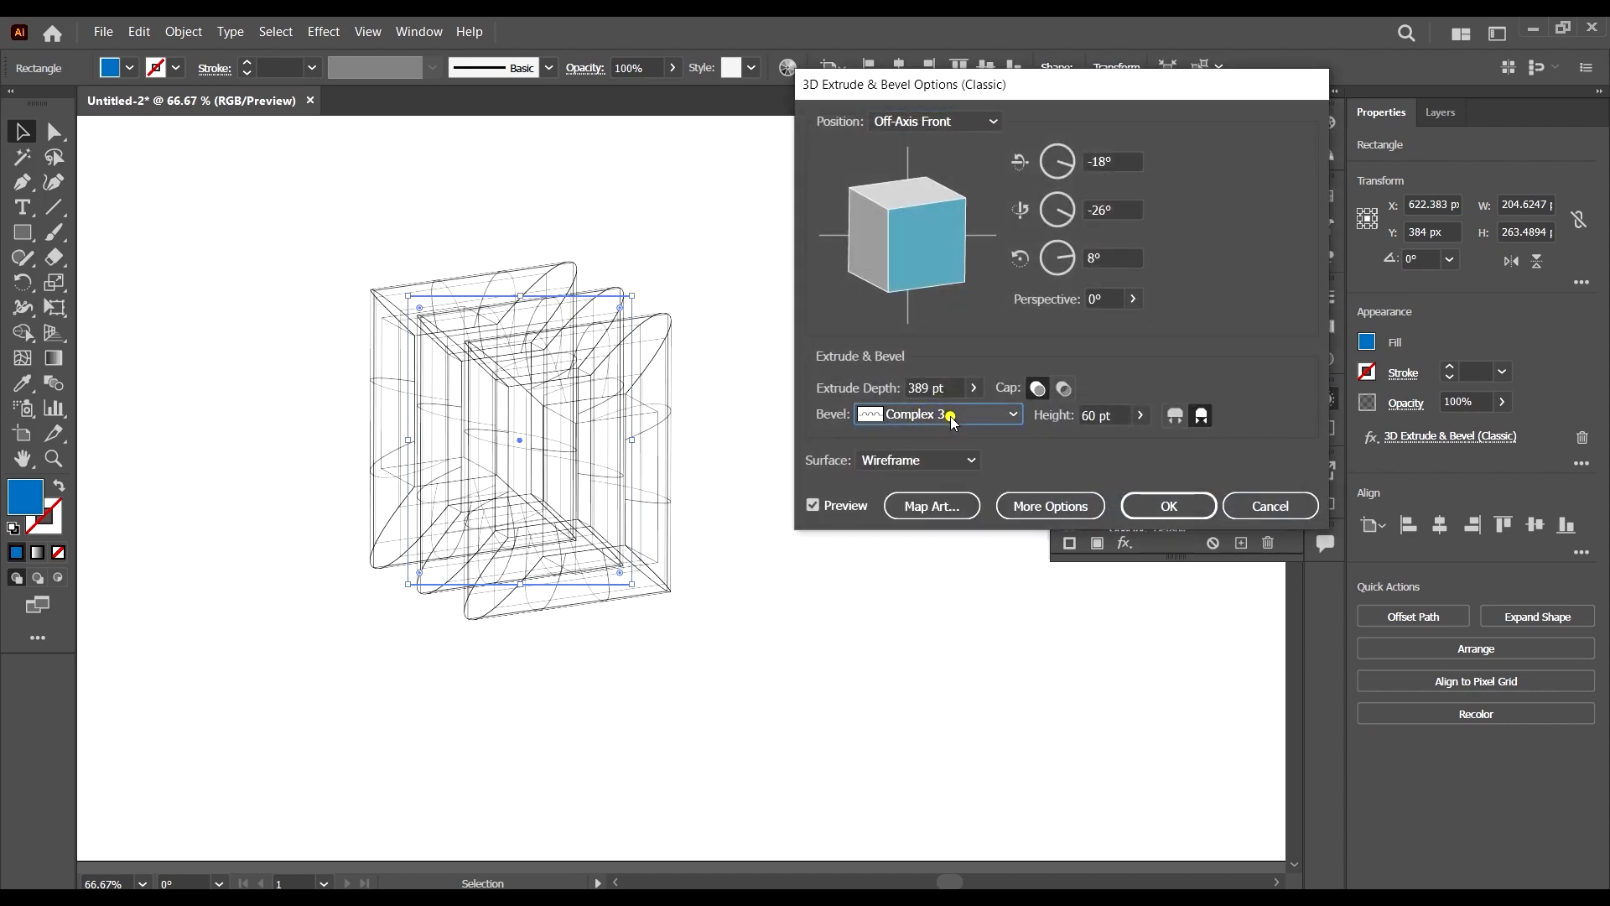
pyautogui.click(934, 460)
pyautogui.click(938, 506)
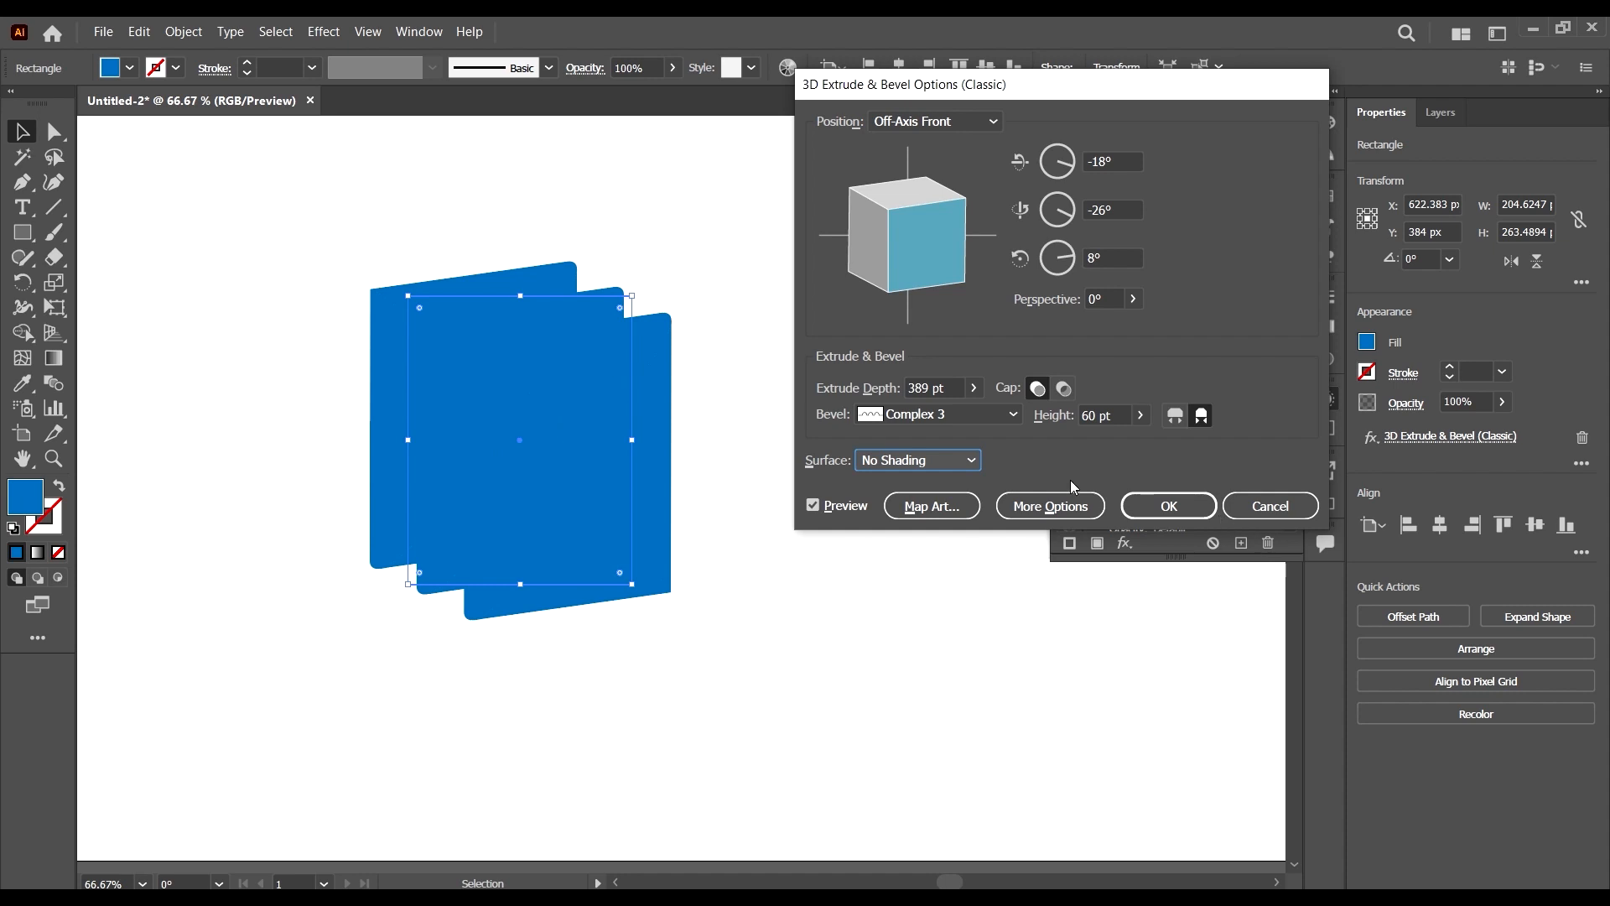
pyautogui.click(967, 462)
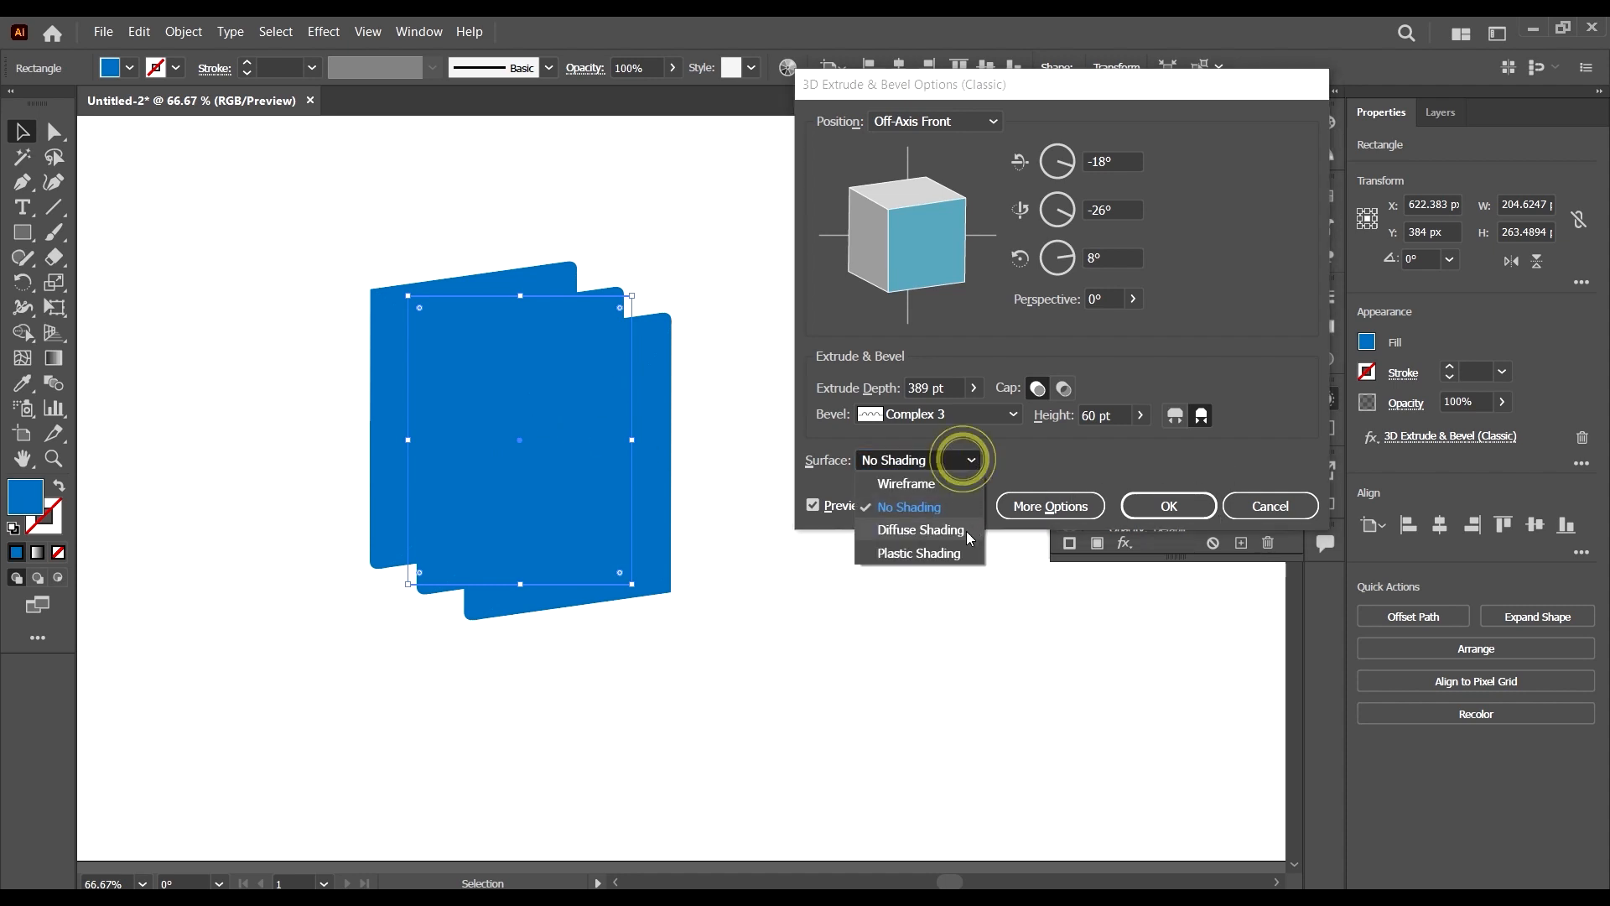
pyautogui.click(920, 531)
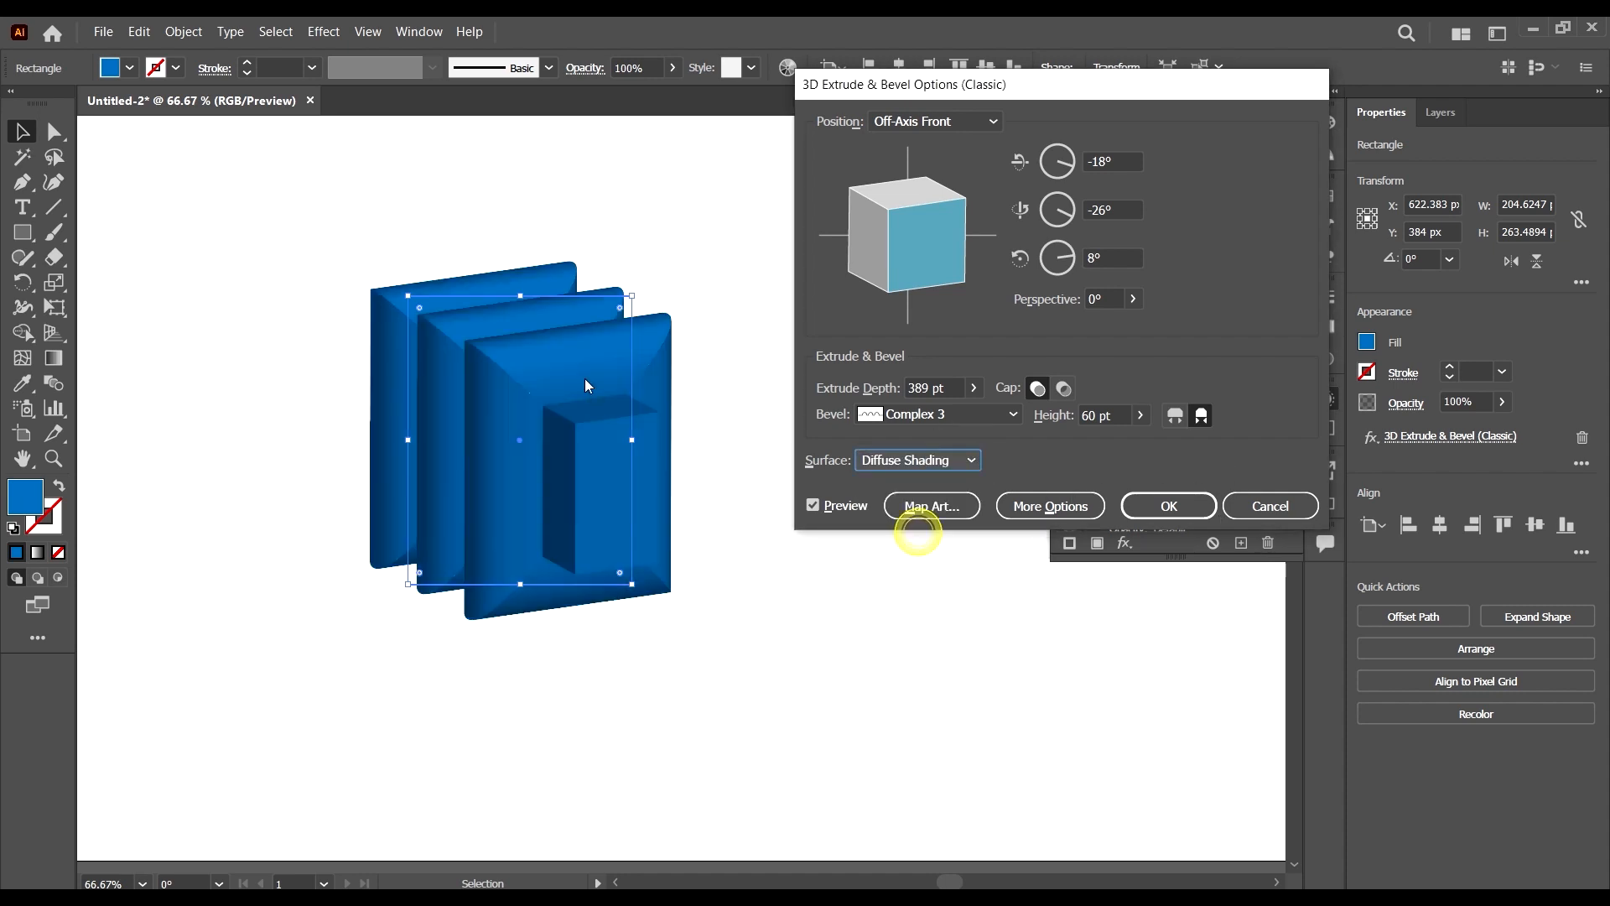
pyautogui.click(916, 460)
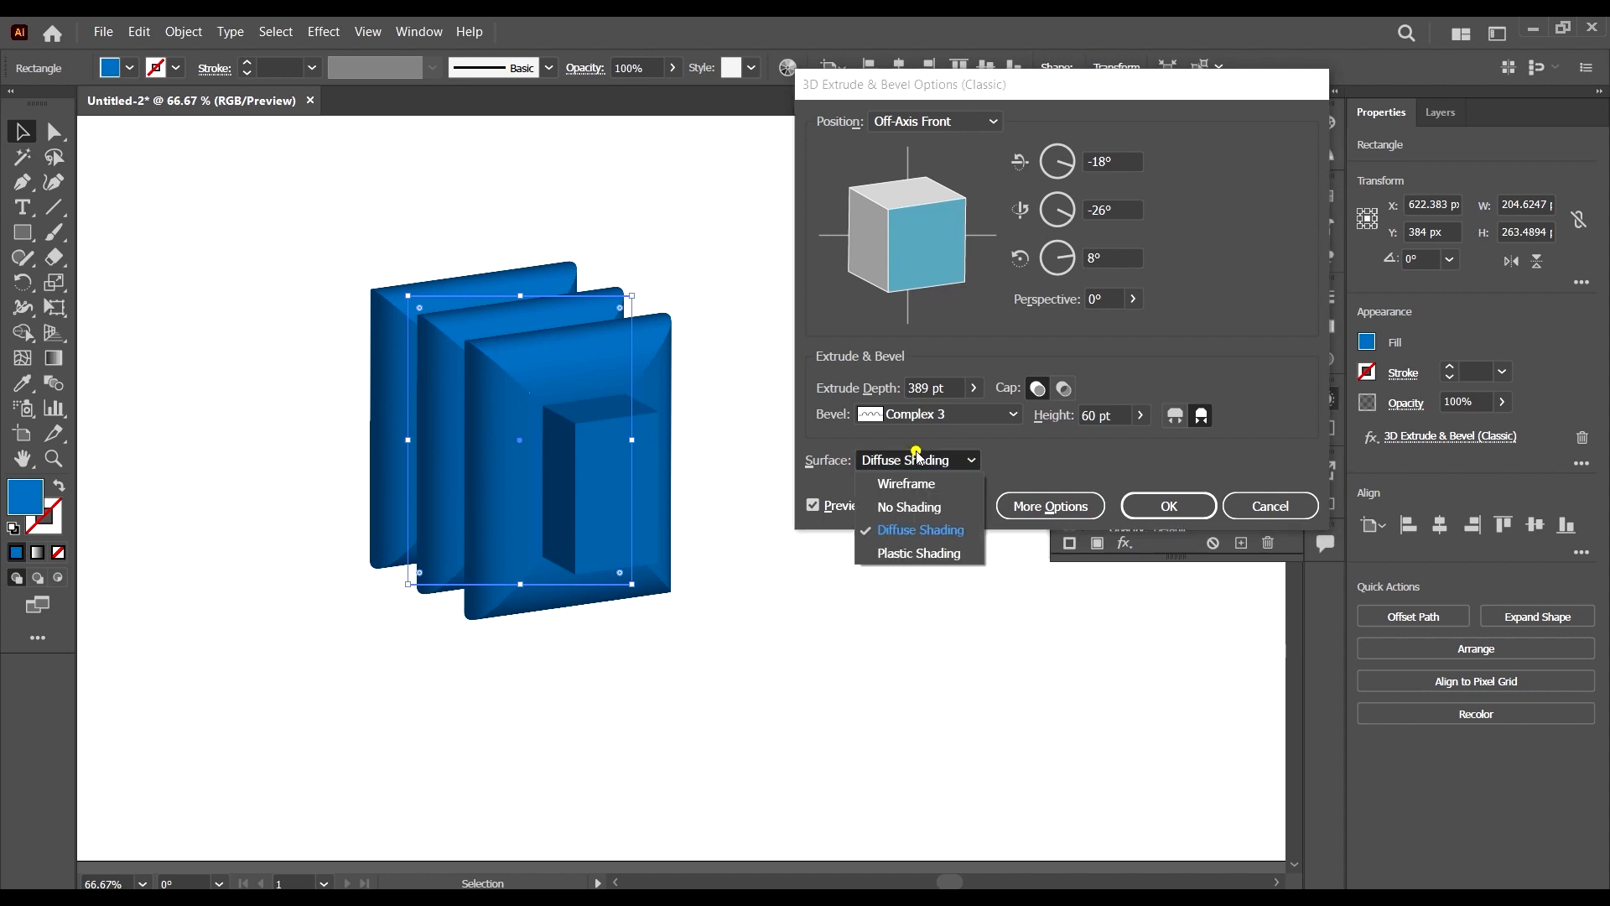
pyautogui.click(911, 556)
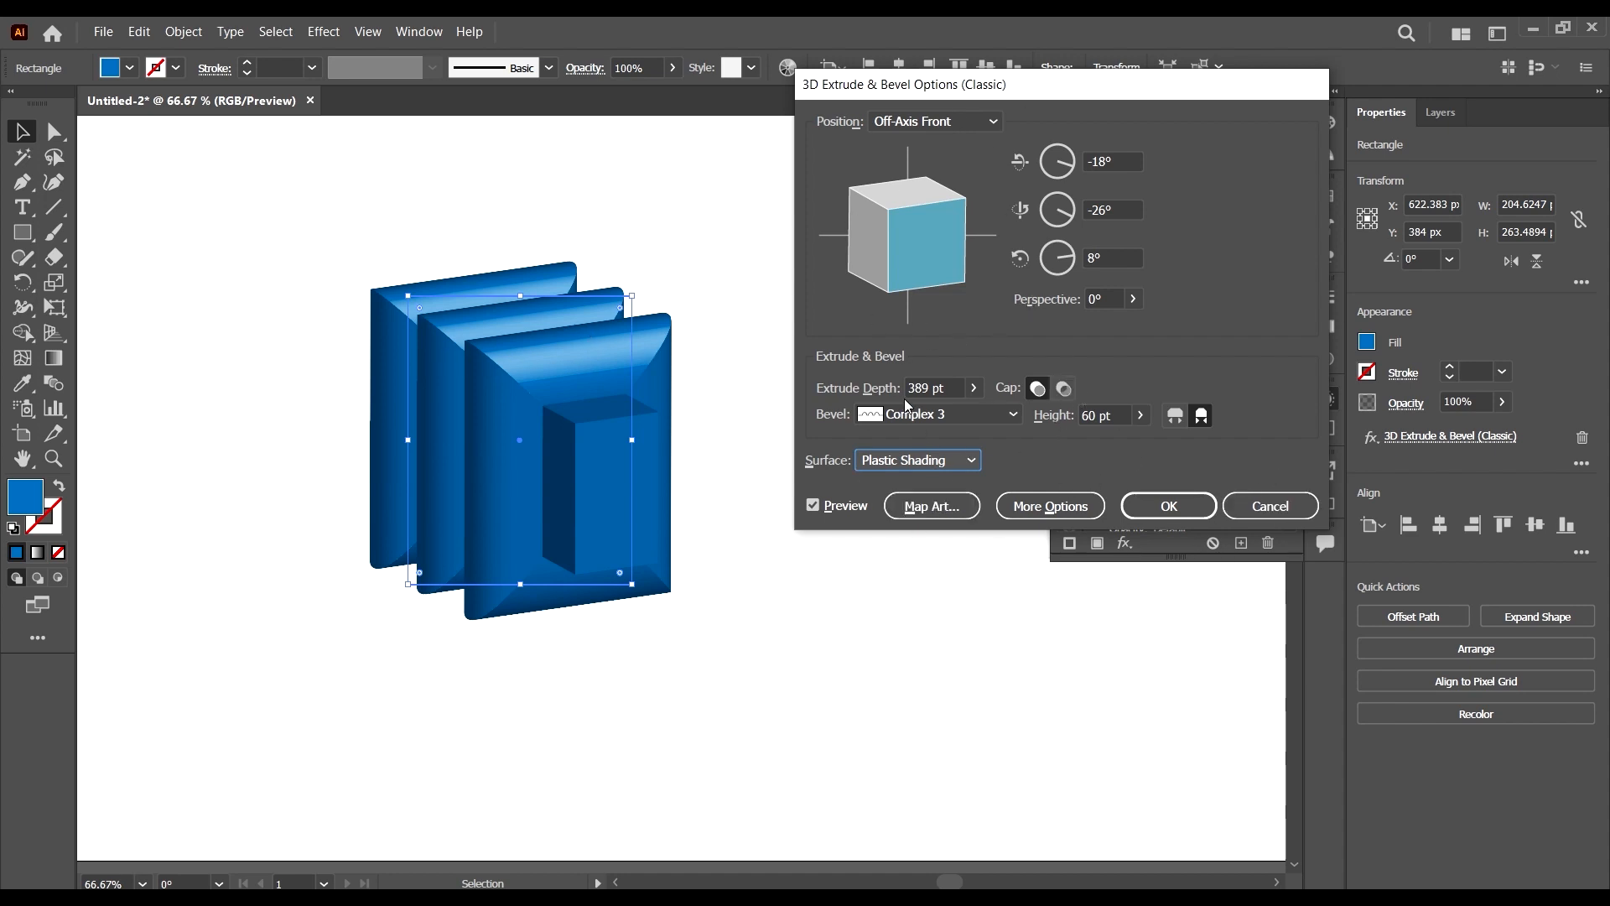
# - Try the Front, Left, Right and Bottom position presets on the extruded box
pyautogui.click(931, 121)
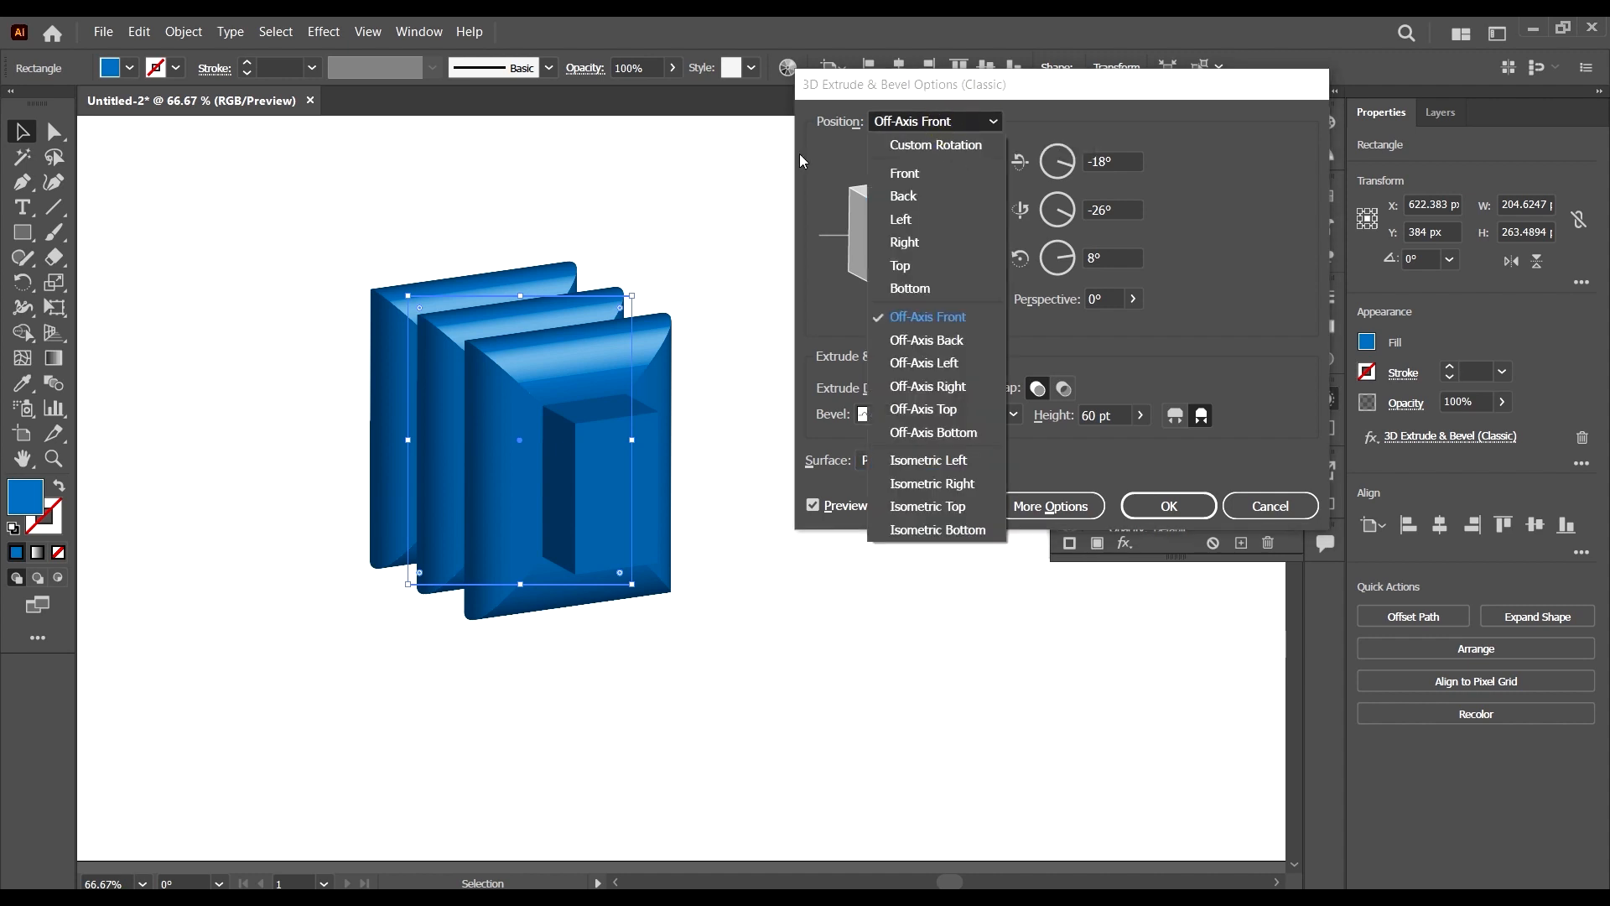
pyautogui.click(941, 251)
pyautogui.click(977, 122)
pyautogui.click(946, 173)
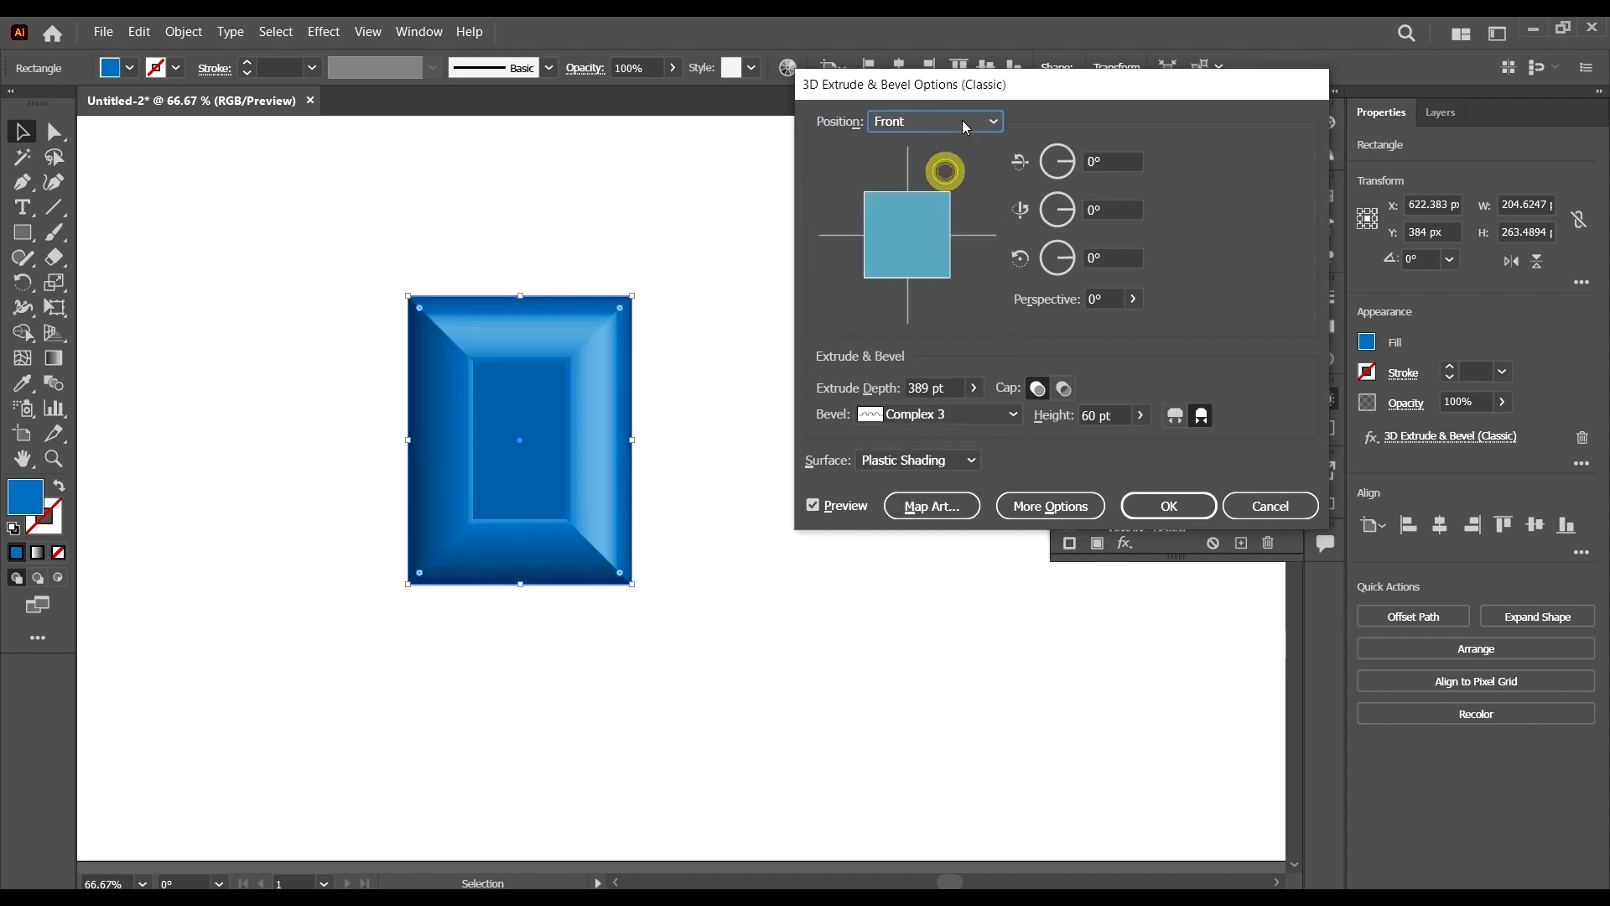
pyautogui.click(960, 121)
pyautogui.click(924, 179)
pyautogui.scroll(-2, 948, 119)
pyautogui.click(949, 119)
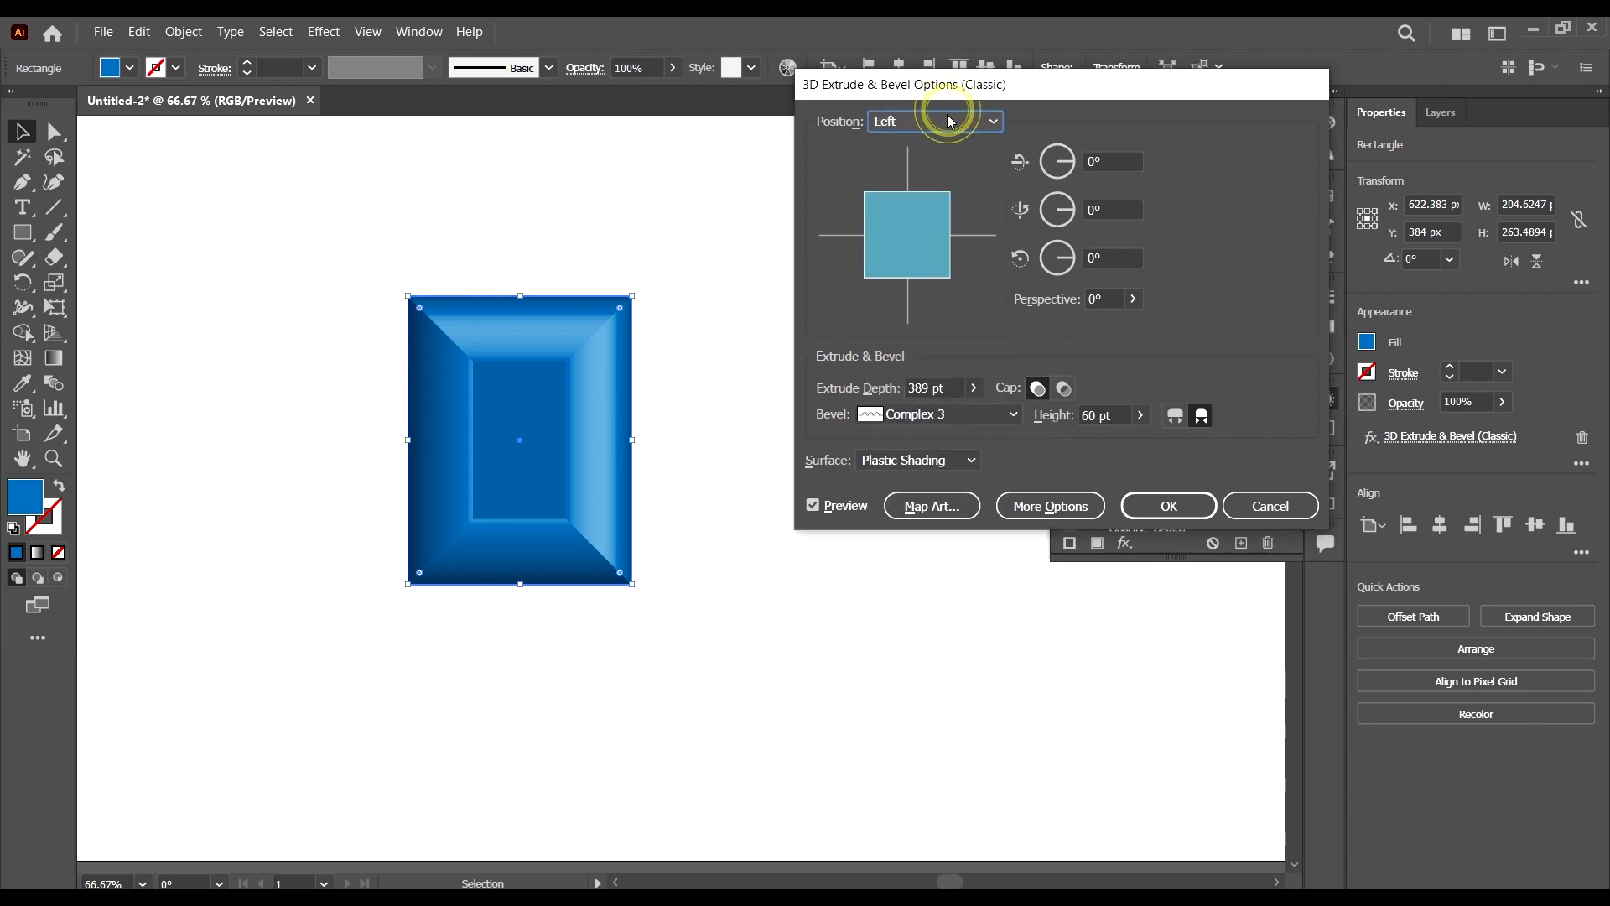
pyautogui.scroll(-2, 944, 121)
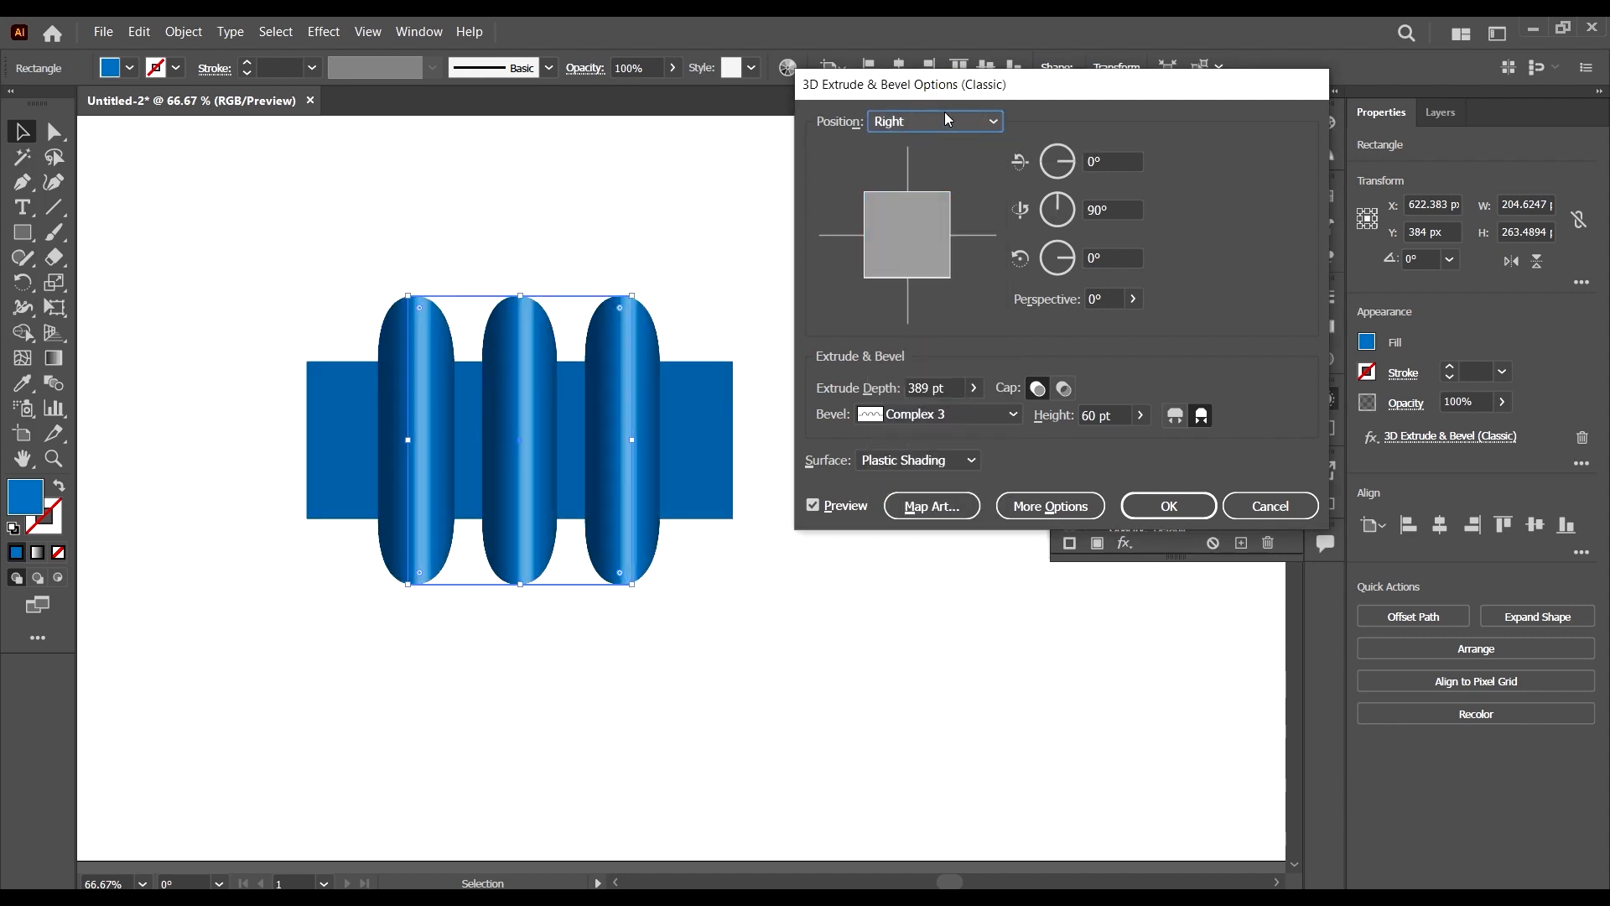
pyautogui.scroll(-1, 948, 121)
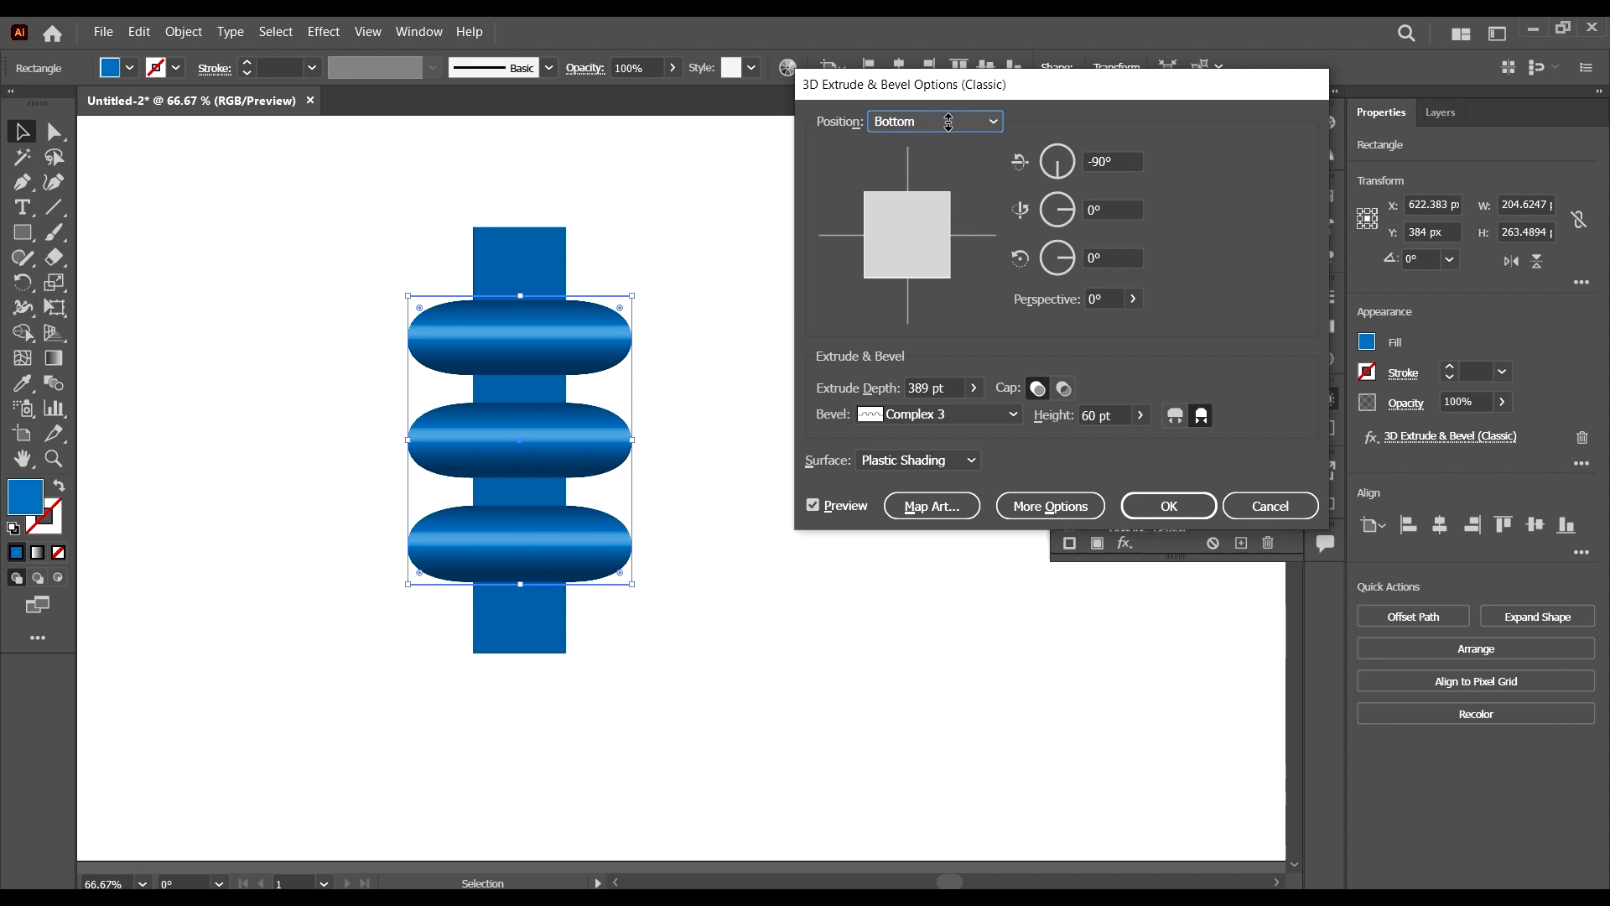
pyautogui.scroll(-1, 948, 121)
# - Try the Off-Axis Back and Off-Axis Right positions on the box, and choose Isometric Left
pyautogui.click(949, 121)
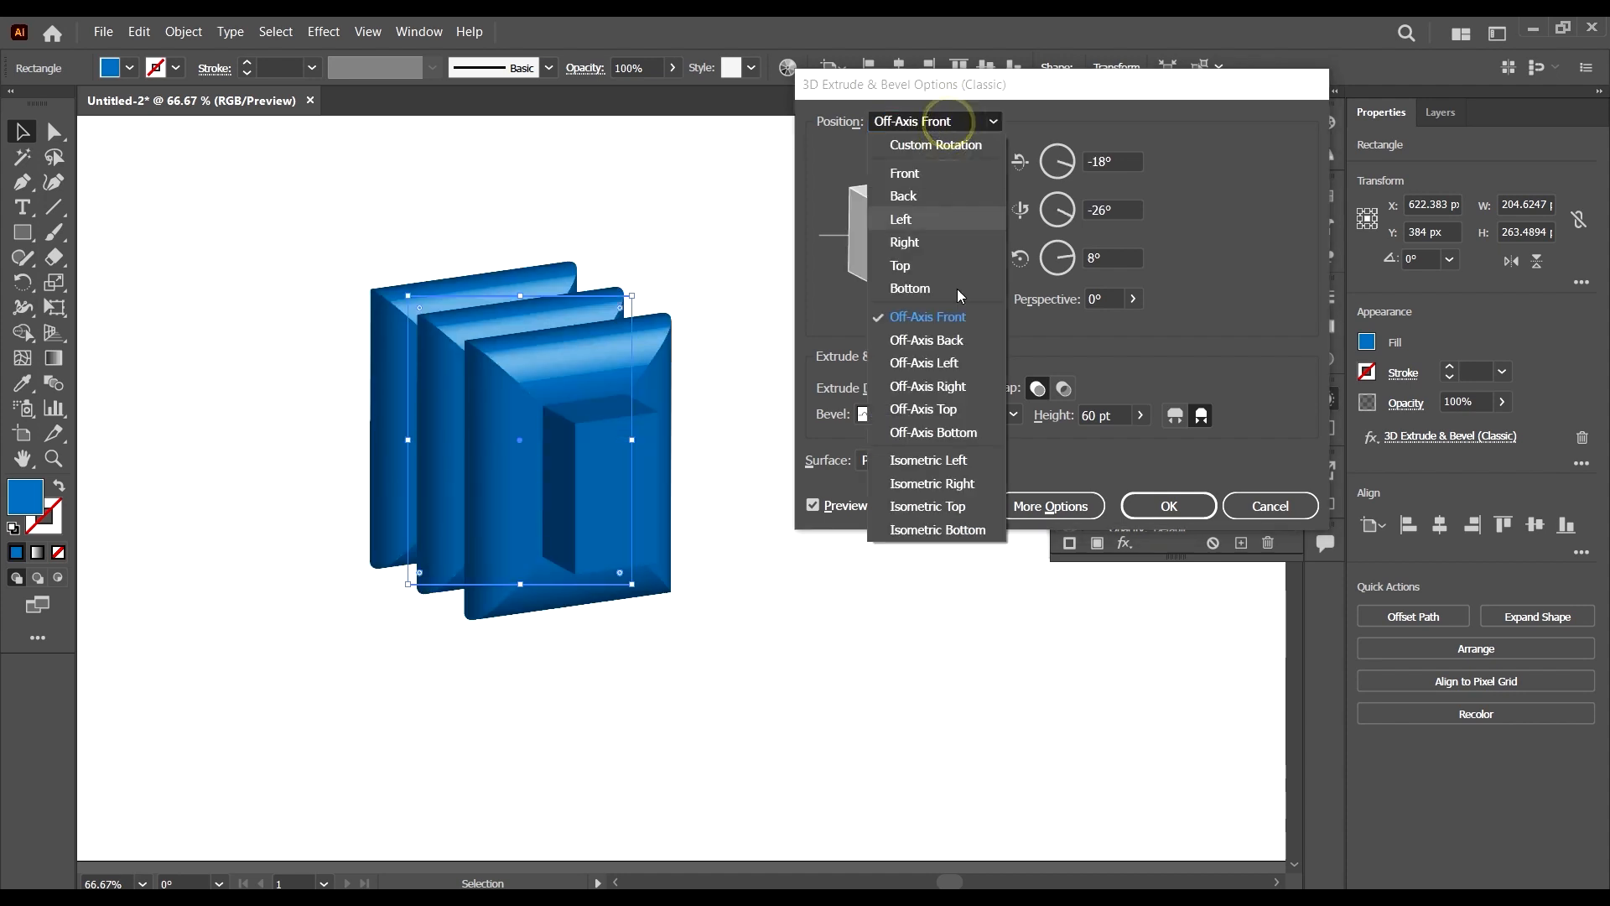
pyautogui.click(918, 340)
pyautogui.click(943, 126)
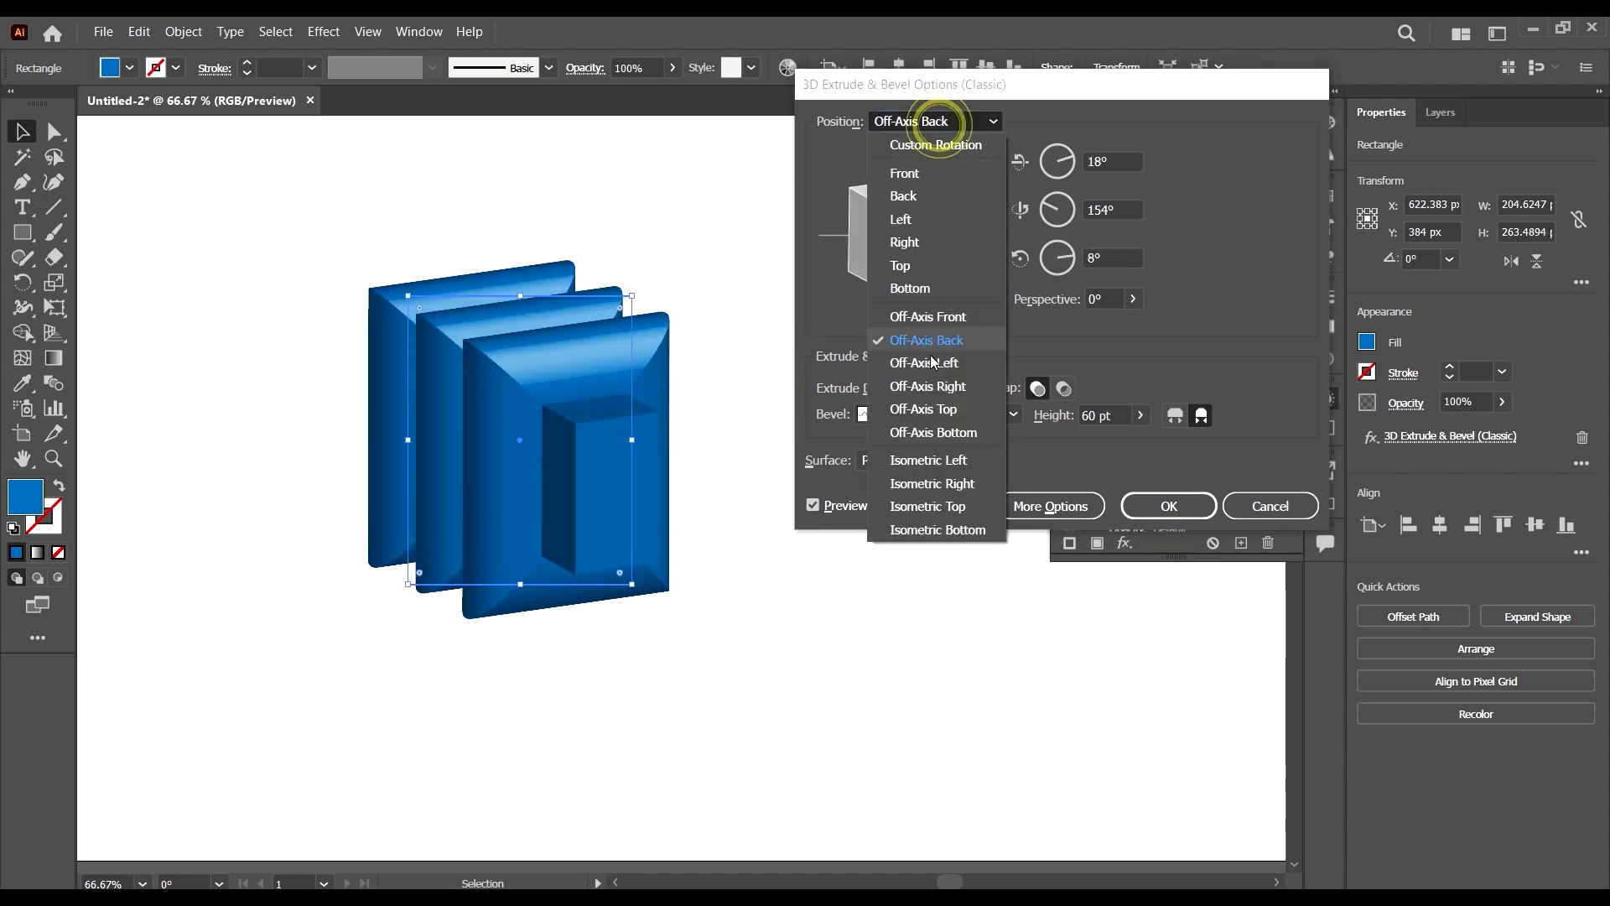
pyautogui.click(923, 385)
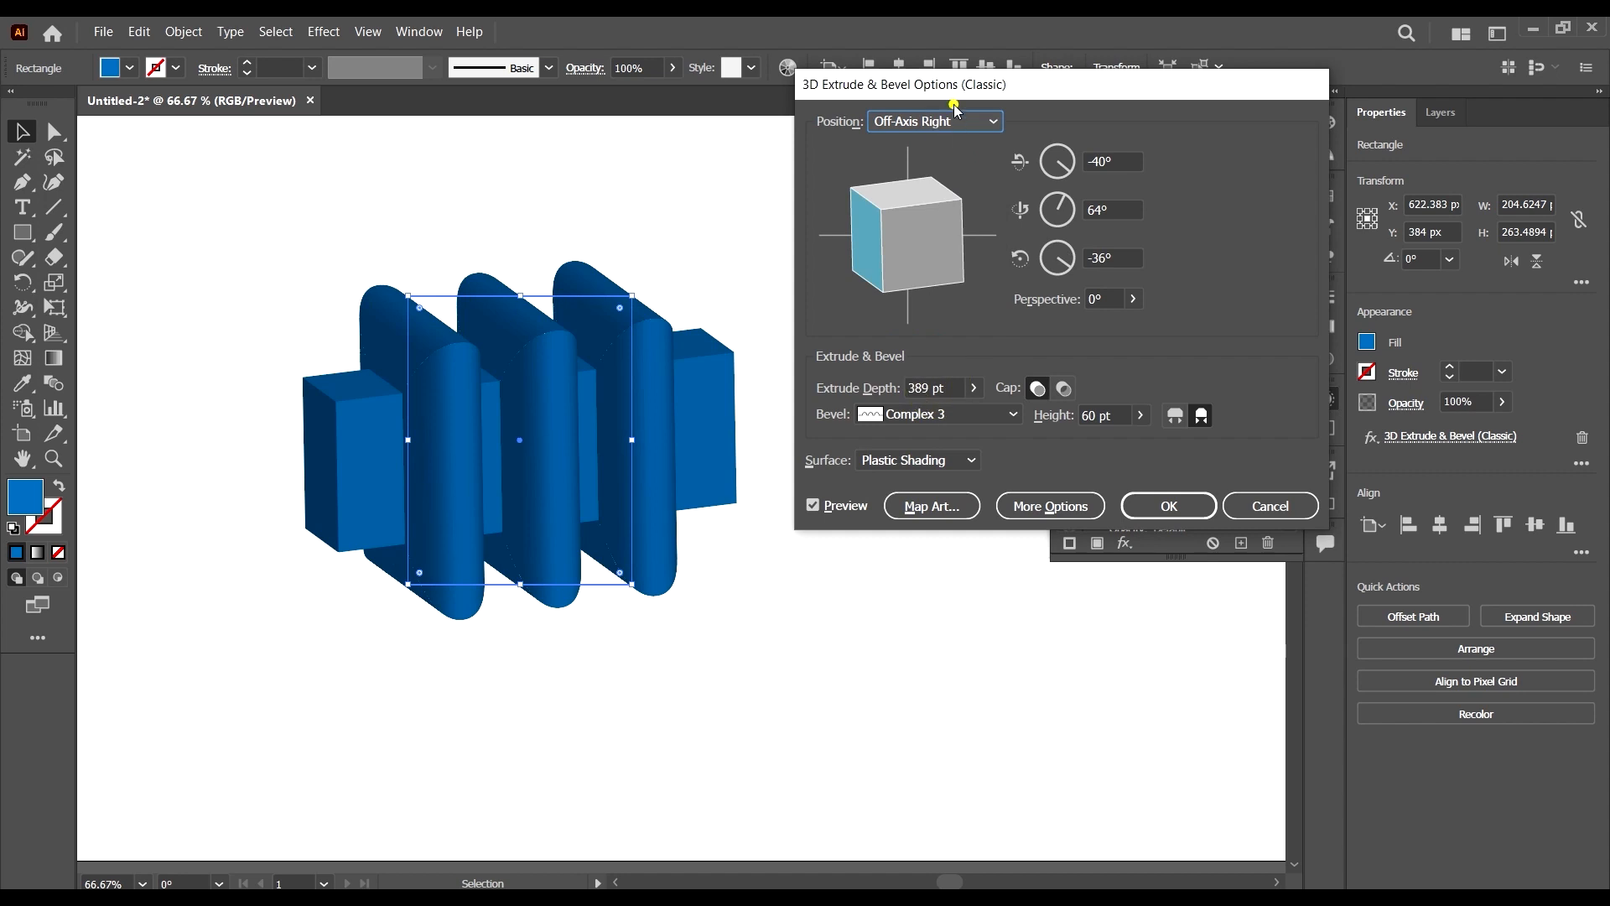
pyautogui.click(955, 119)
pyautogui.click(970, 457)
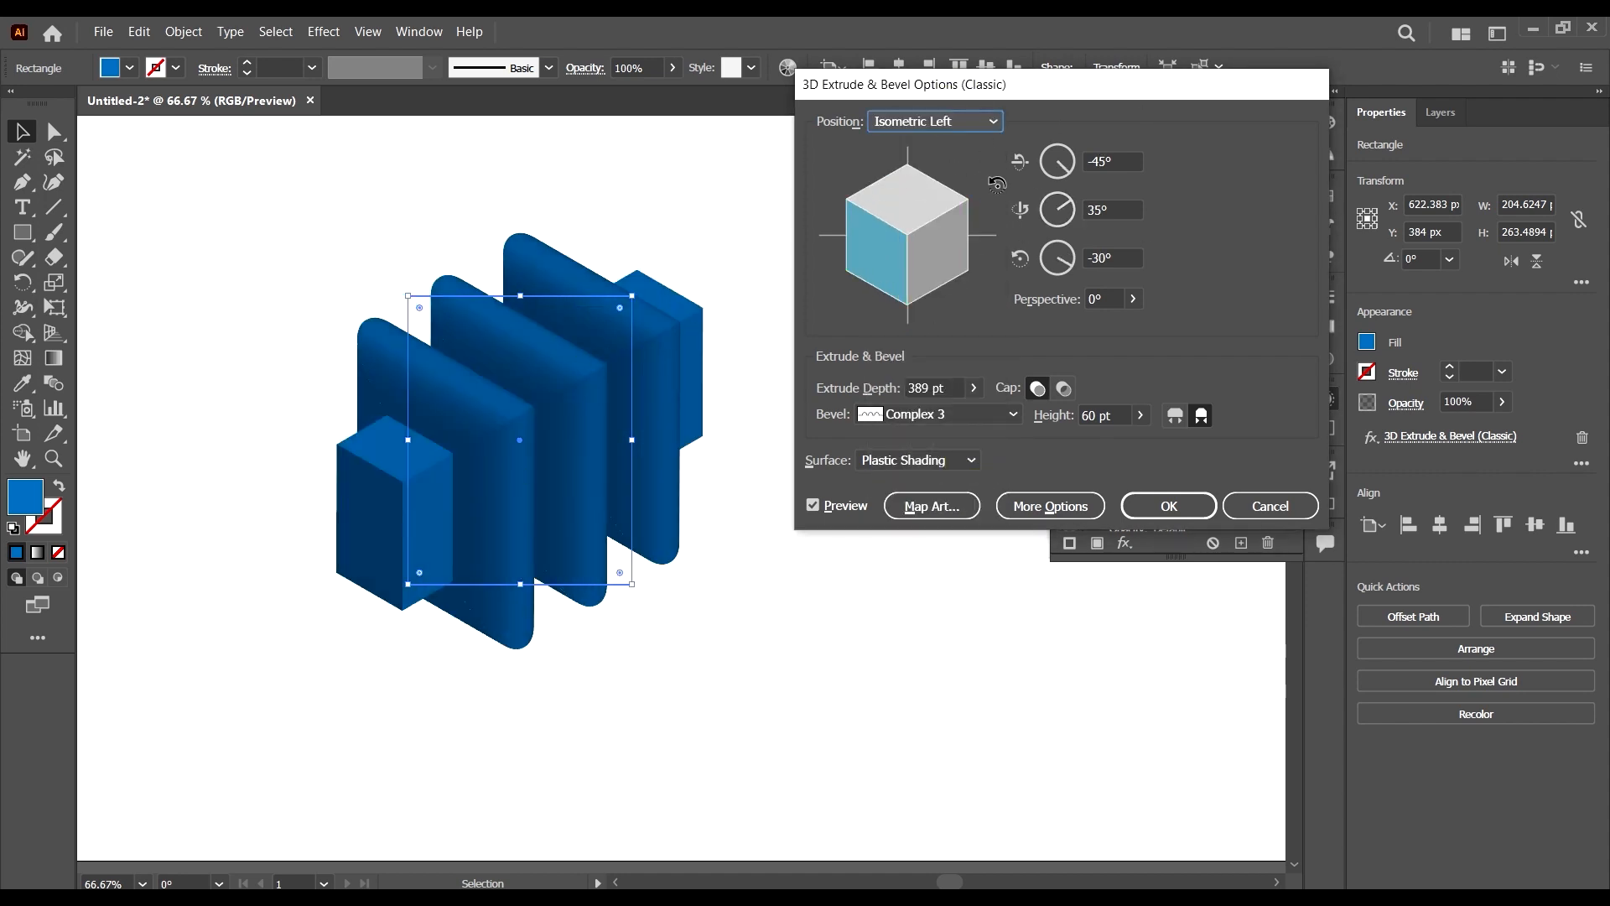
# - Freely rotate the box to -34°, 45° and -19°, and apply the effect
pyautogui.moveTo(996, 184)
pyautogui.mouseDown()
pyautogui.moveTo(962, 191)
pyautogui.moveTo(960, 173)
pyautogui.mouseUp()
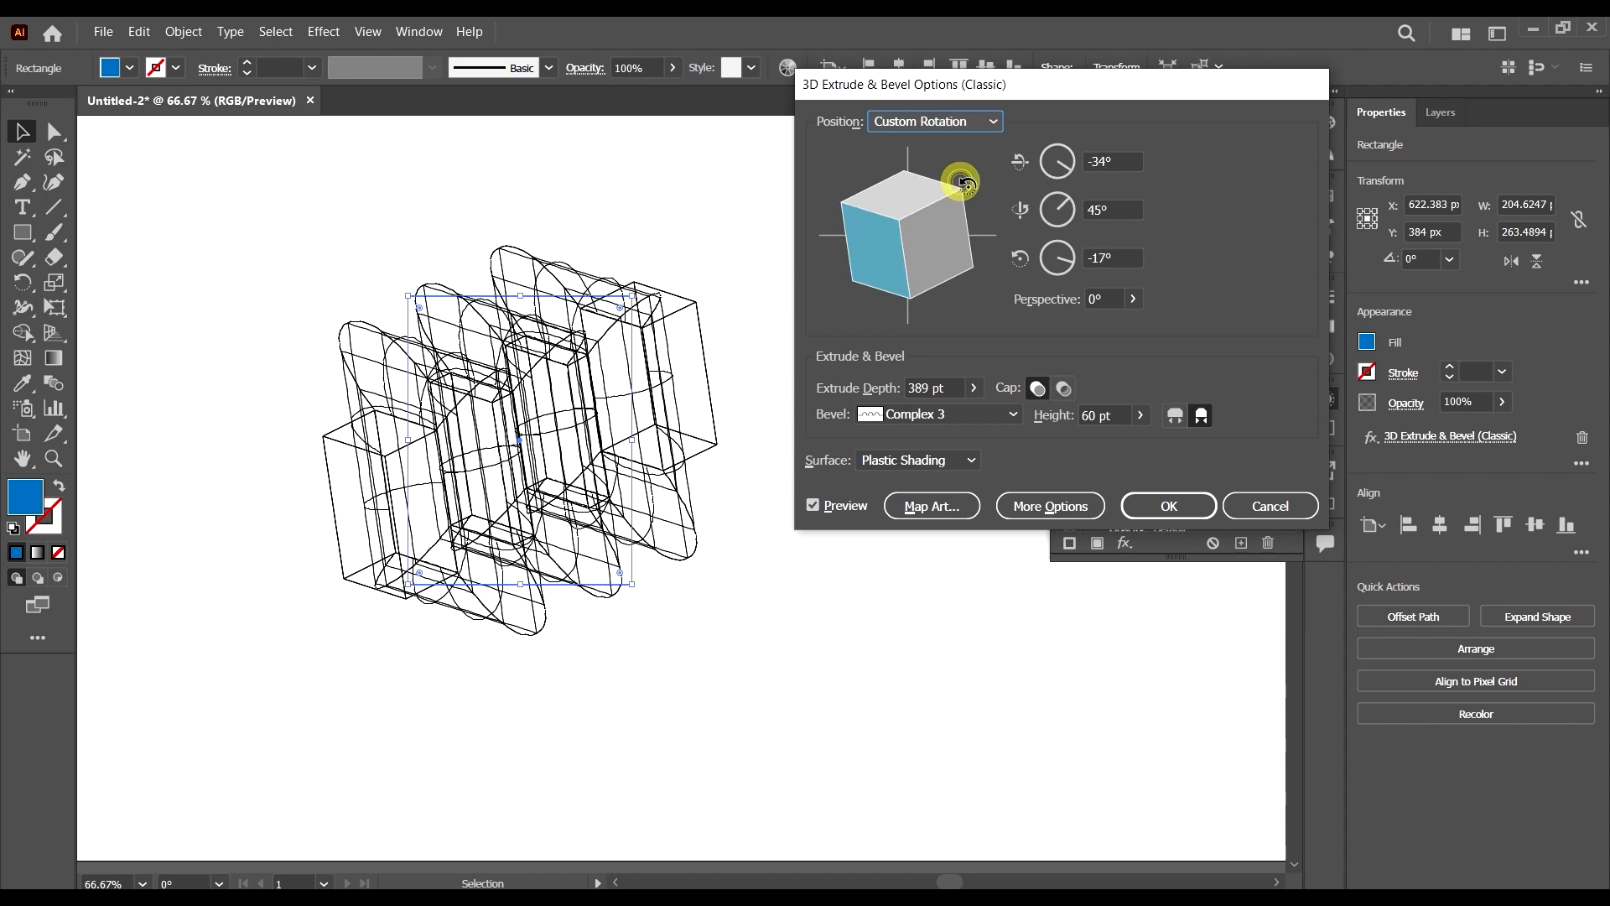
pyautogui.click(1274, 246)
pyautogui.press('alt')
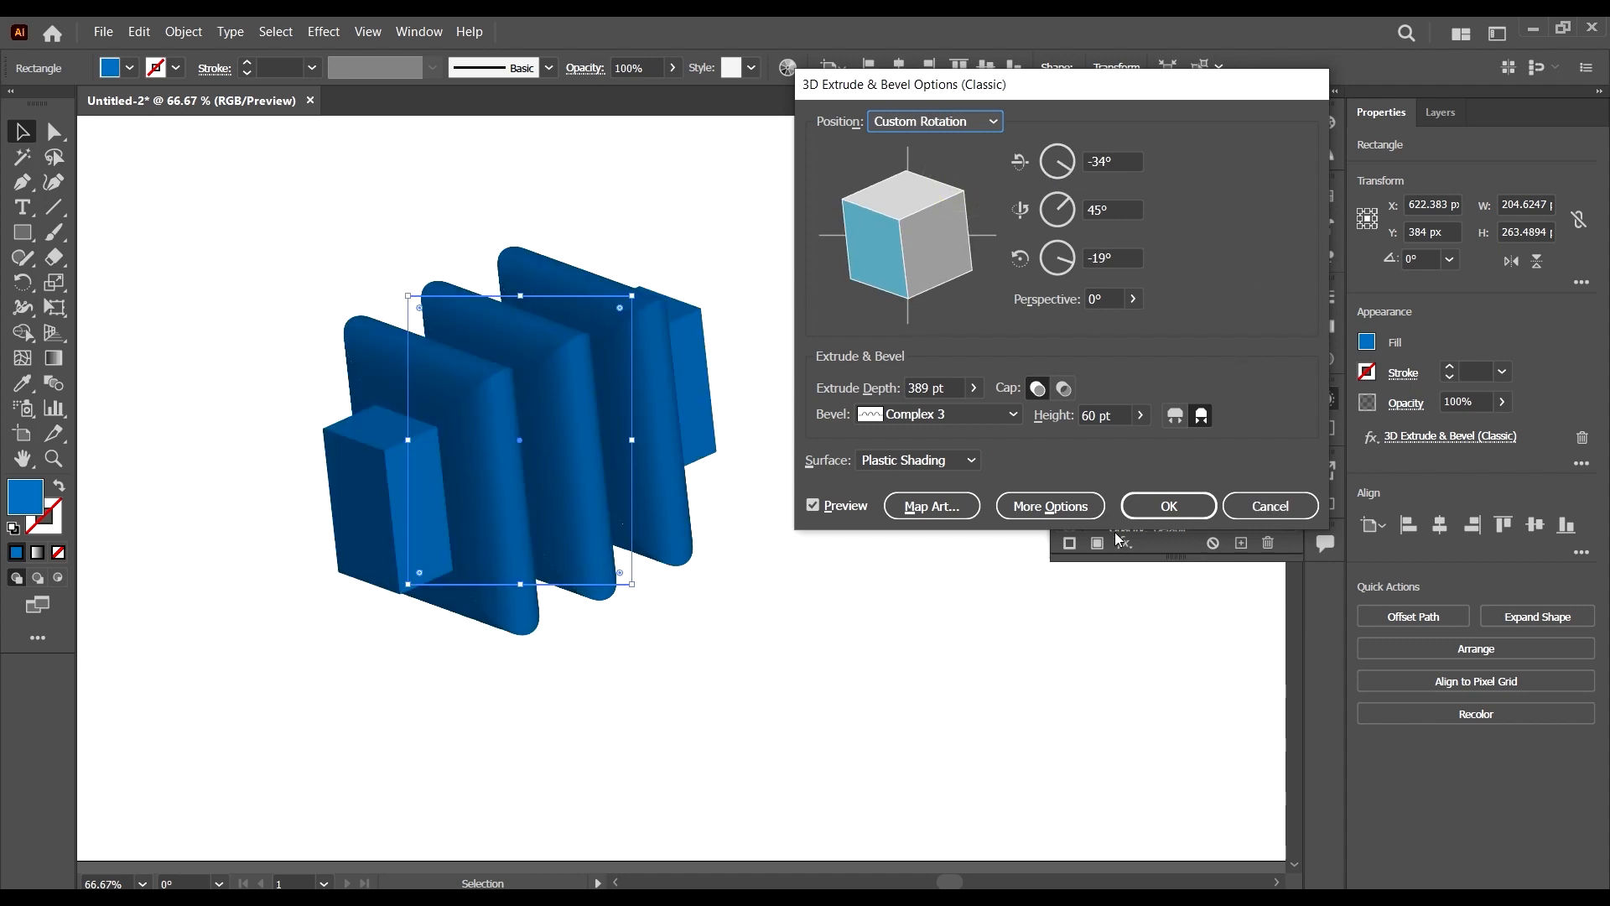
pyautogui.click(1178, 512)
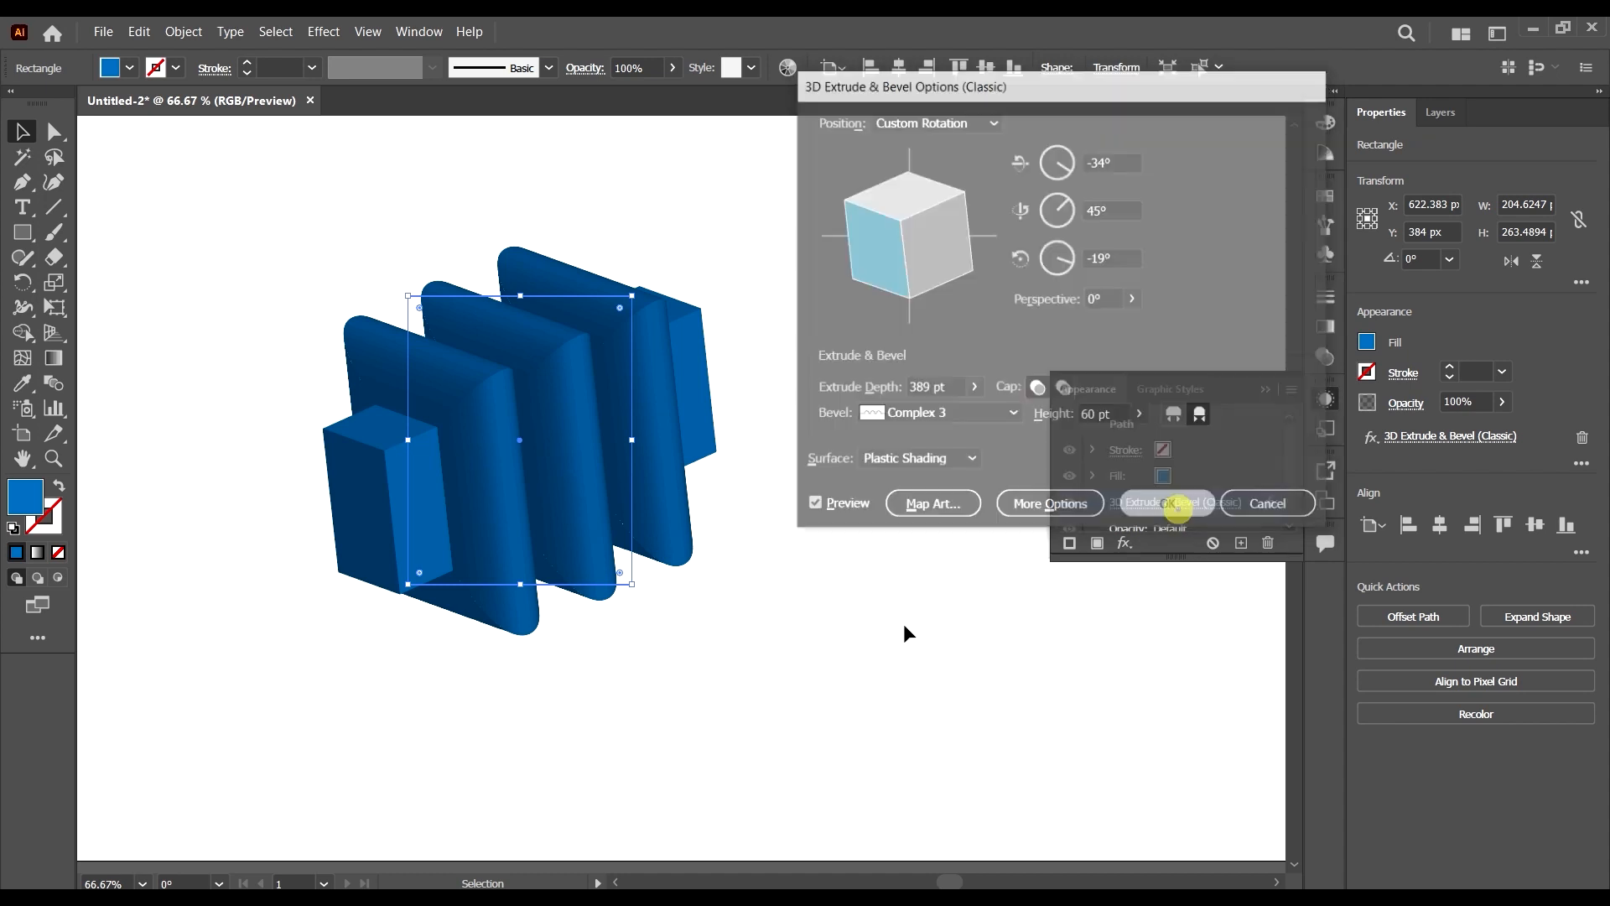
# - Move the extruded box toward the left side of the artboard, to about X 338 px, Y 352 px
pyautogui.scroll(-3, 811, 499)
pyautogui.click(887, 615)
pyautogui.scroll(2, 818, 533)
pyautogui.moveTo(734, 503); pyautogui.dragTo(499, 478)
pyautogui.scroll(-1, 545, 386)
pyautogui.click(17, 236)
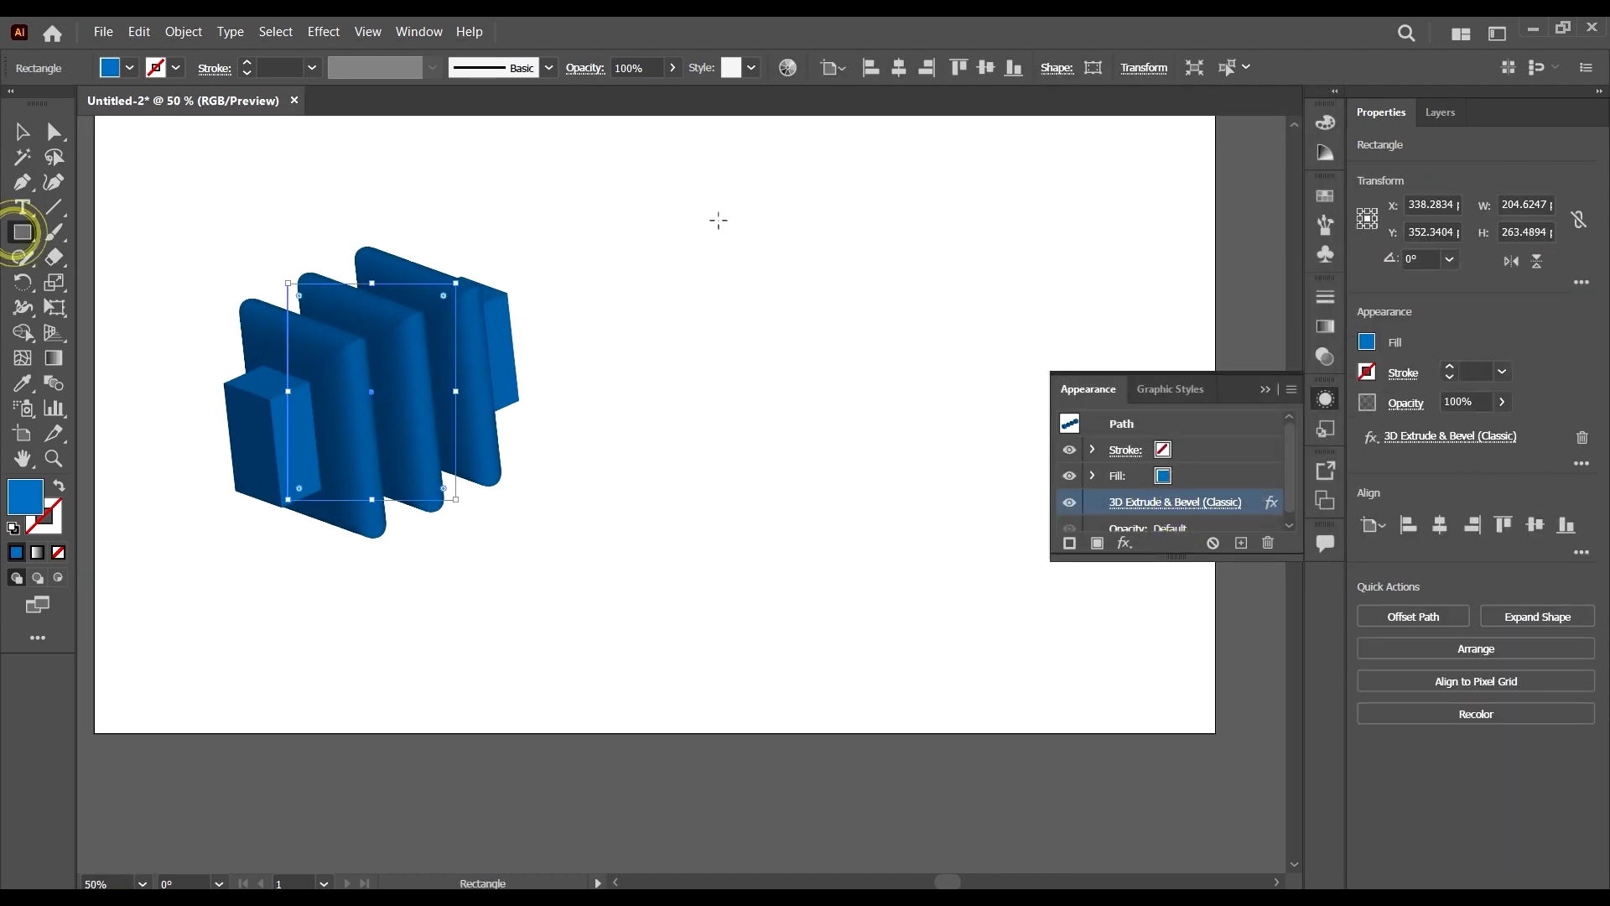
pyautogui.click(22, 129)
# - Reopen the box's 3D Extrude & Bevel (Classic) effect and show its additional surface lighting options
pyautogui.click(417, 362)
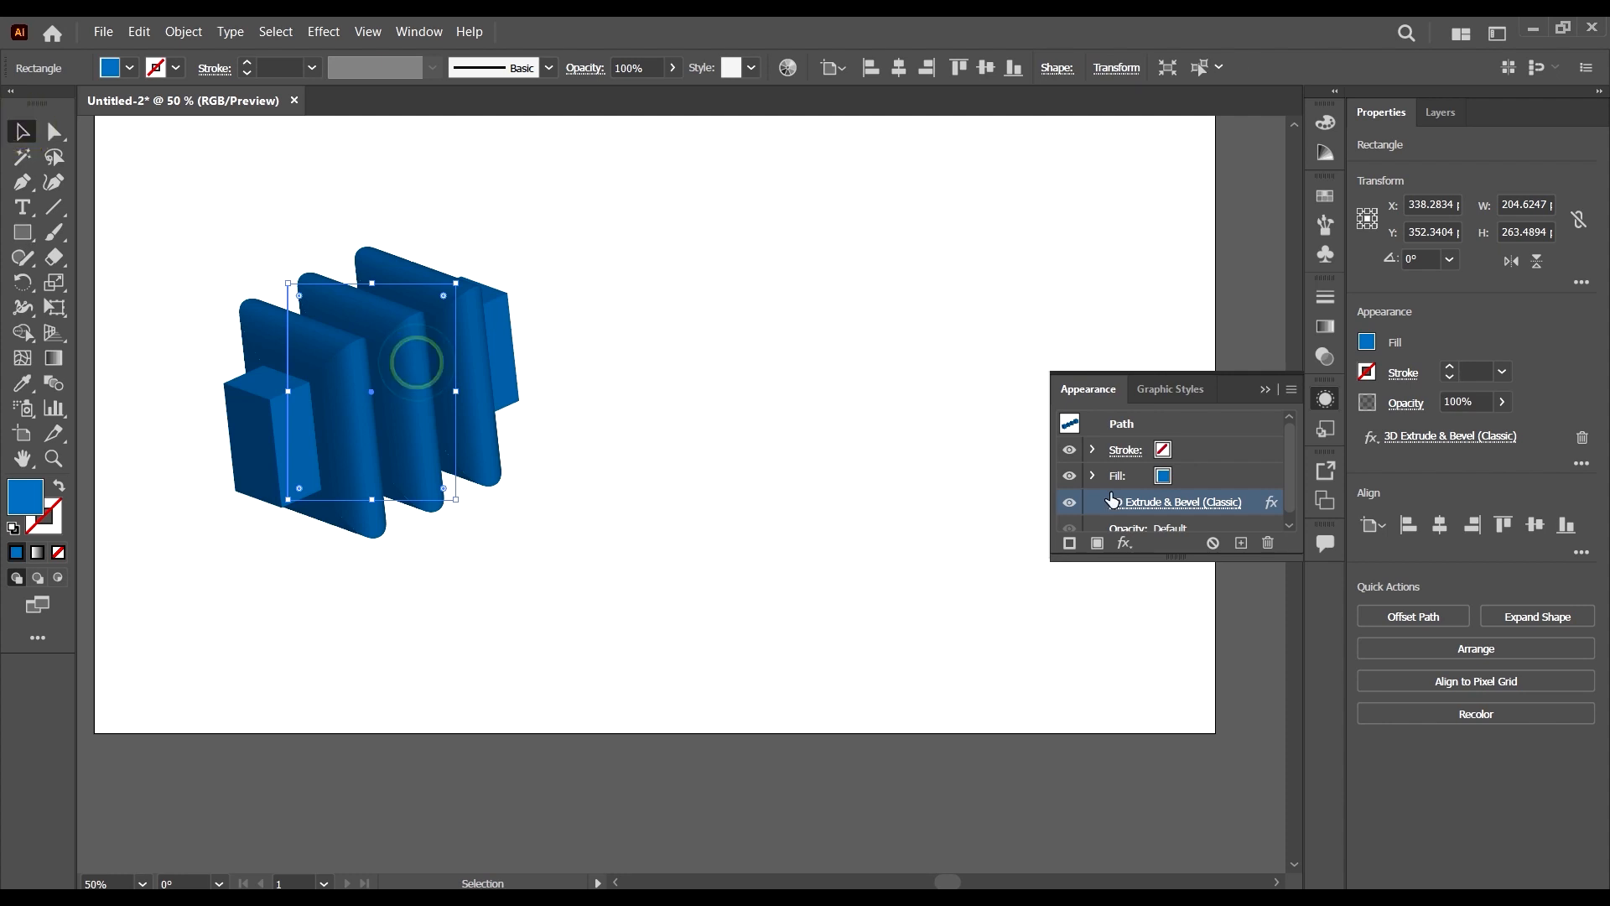
pyautogui.scroll(1, 305, 352)
pyautogui.click(1227, 505)
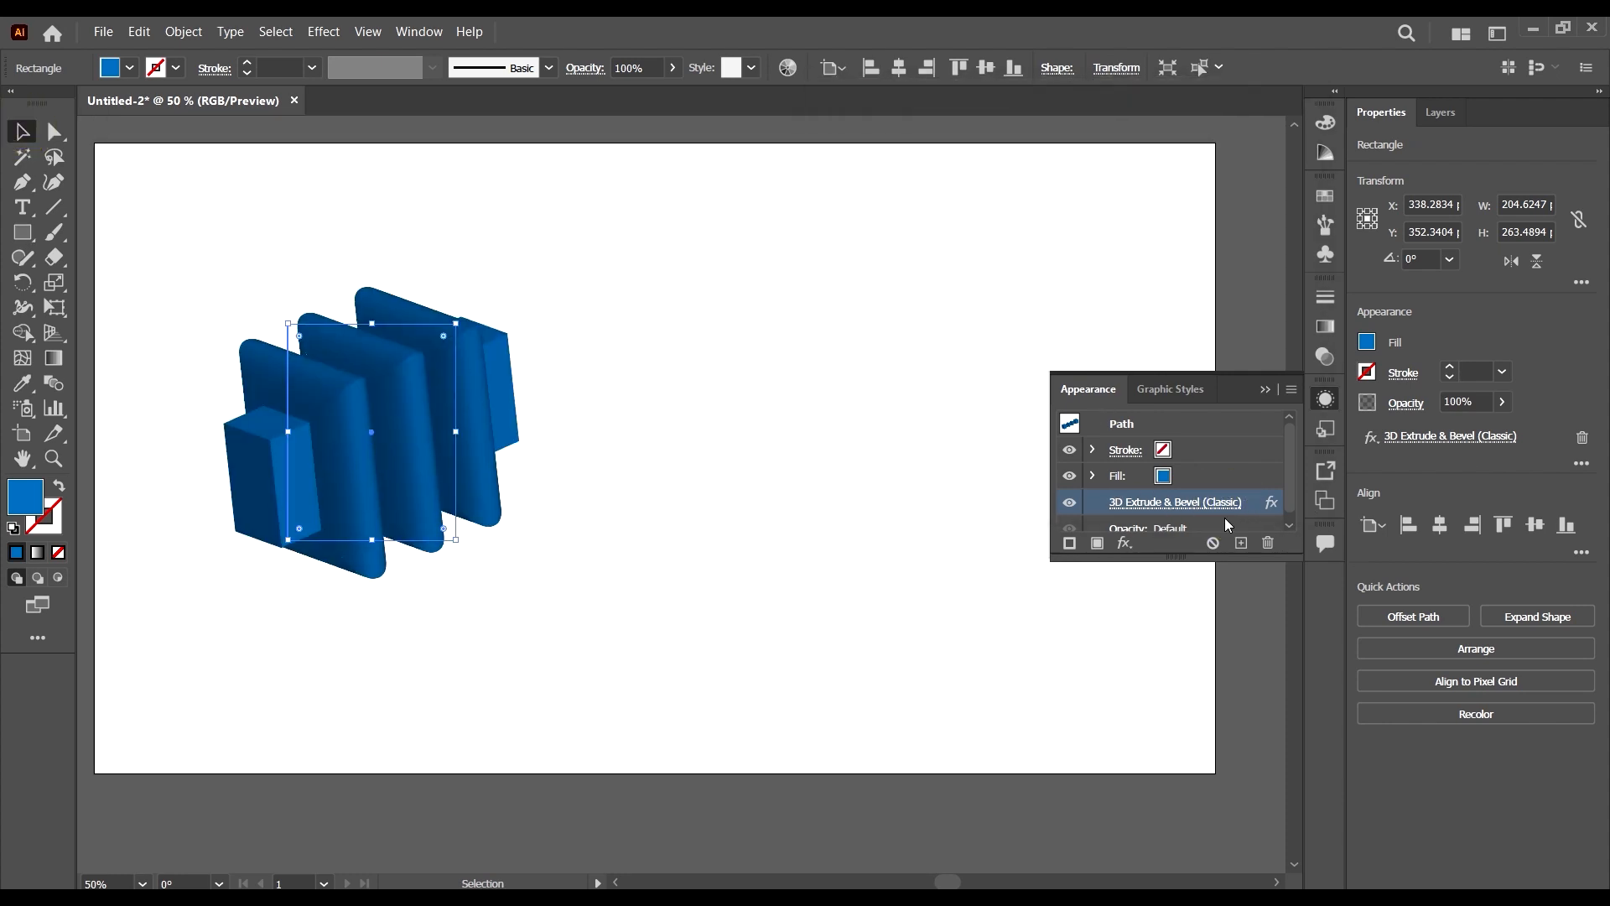
pyautogui.click(1203, 504)
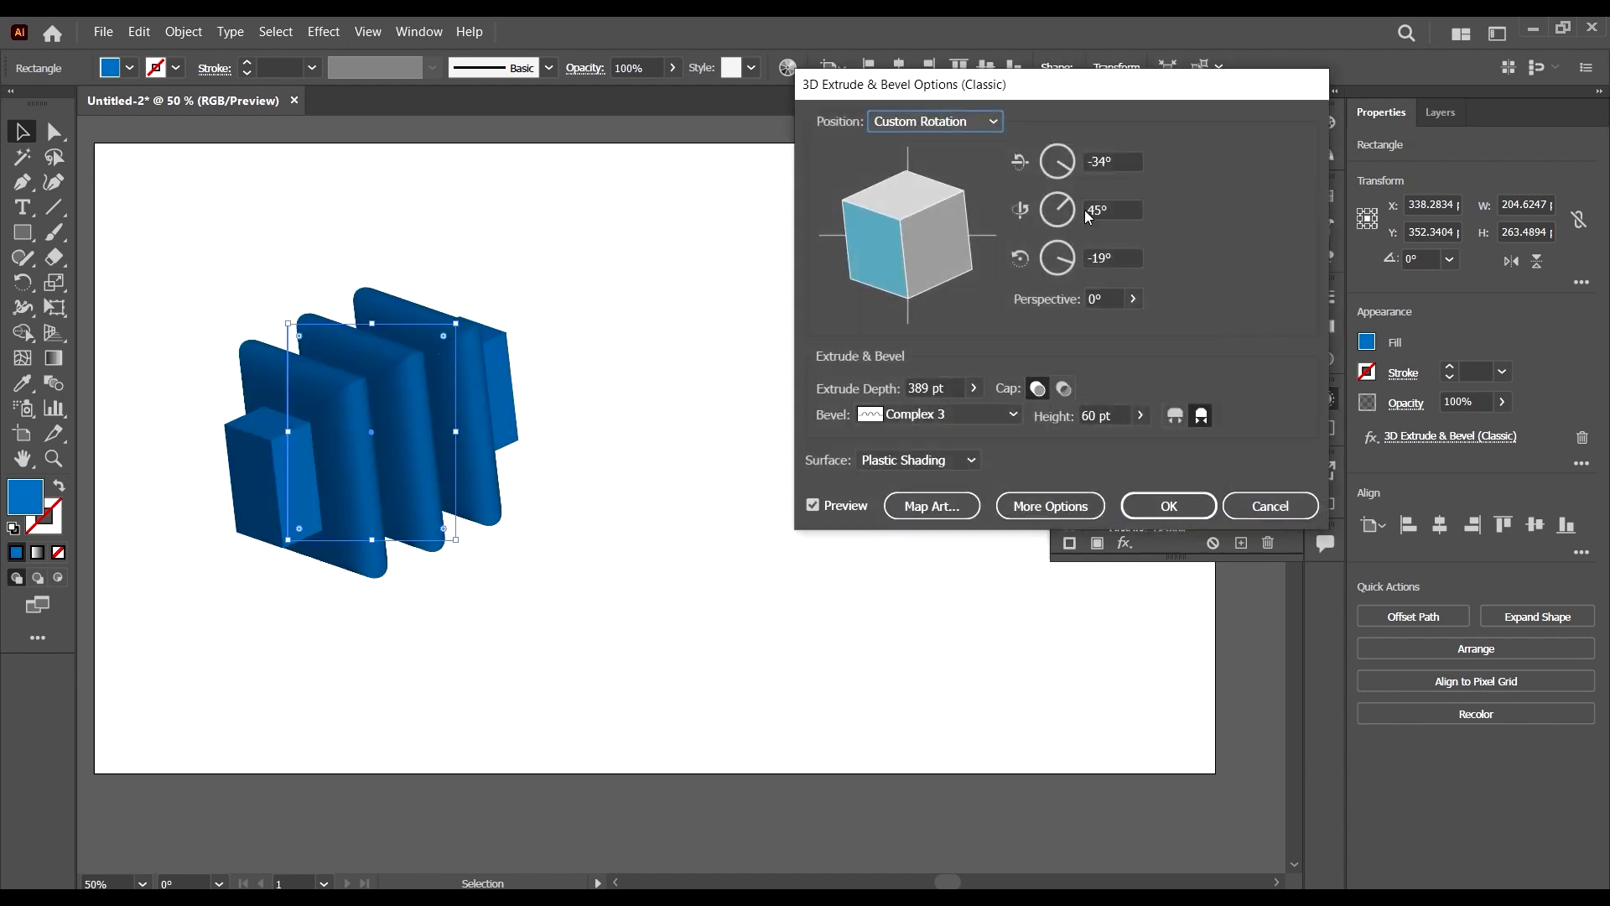
pyautogui.moveTo(1117, 94); pyautogui.dragTo(1111, 152)
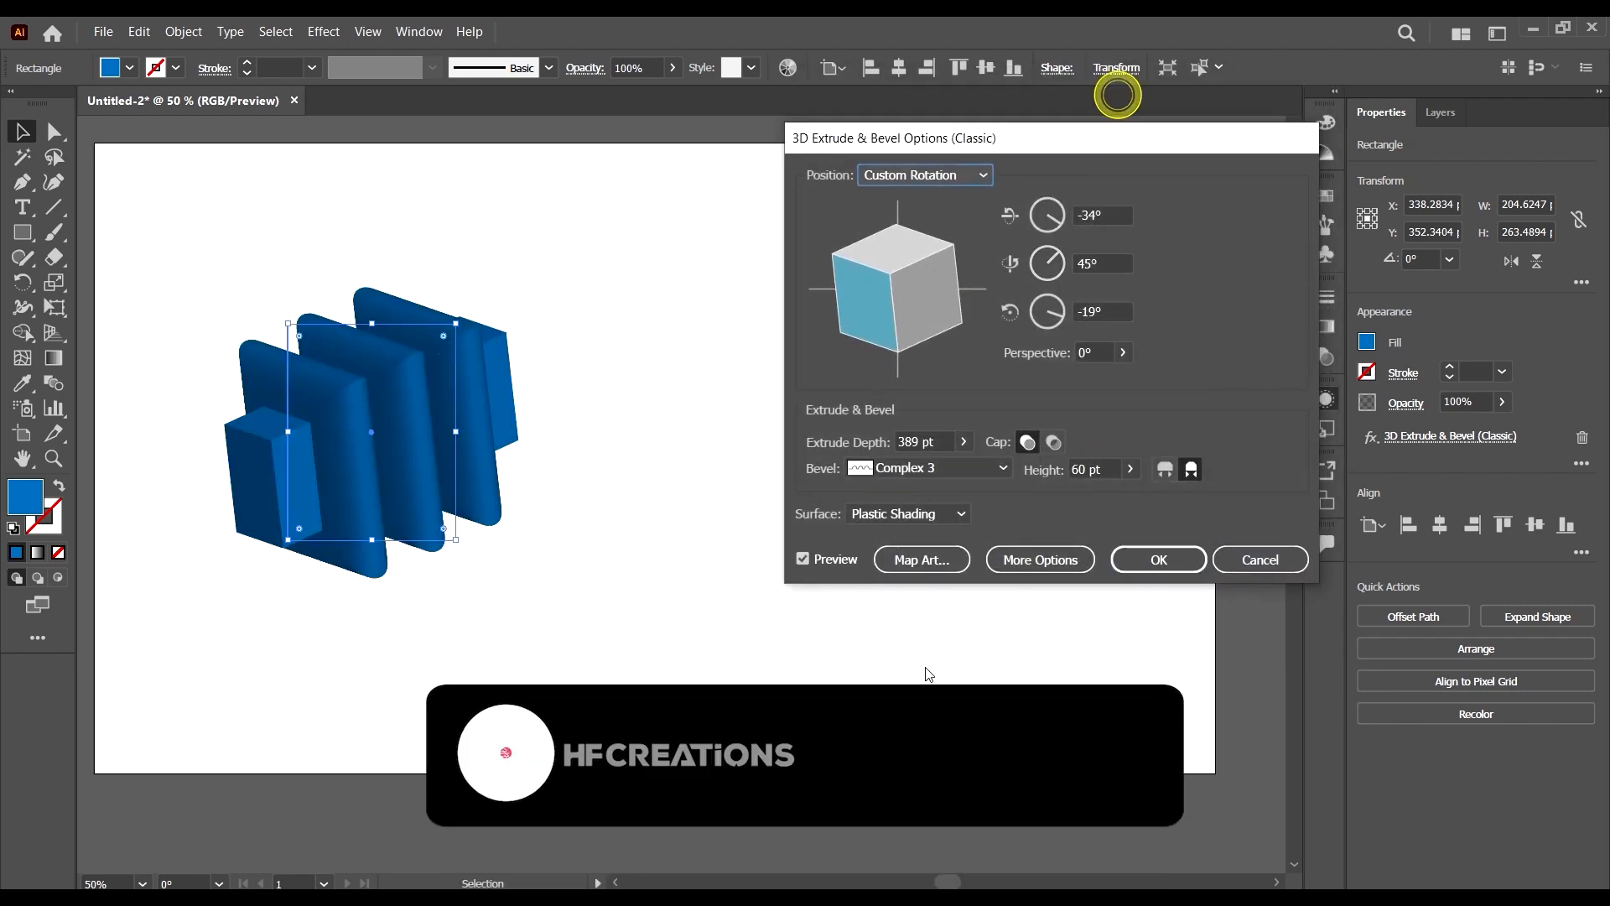
pyautogui.click(1041, 559)
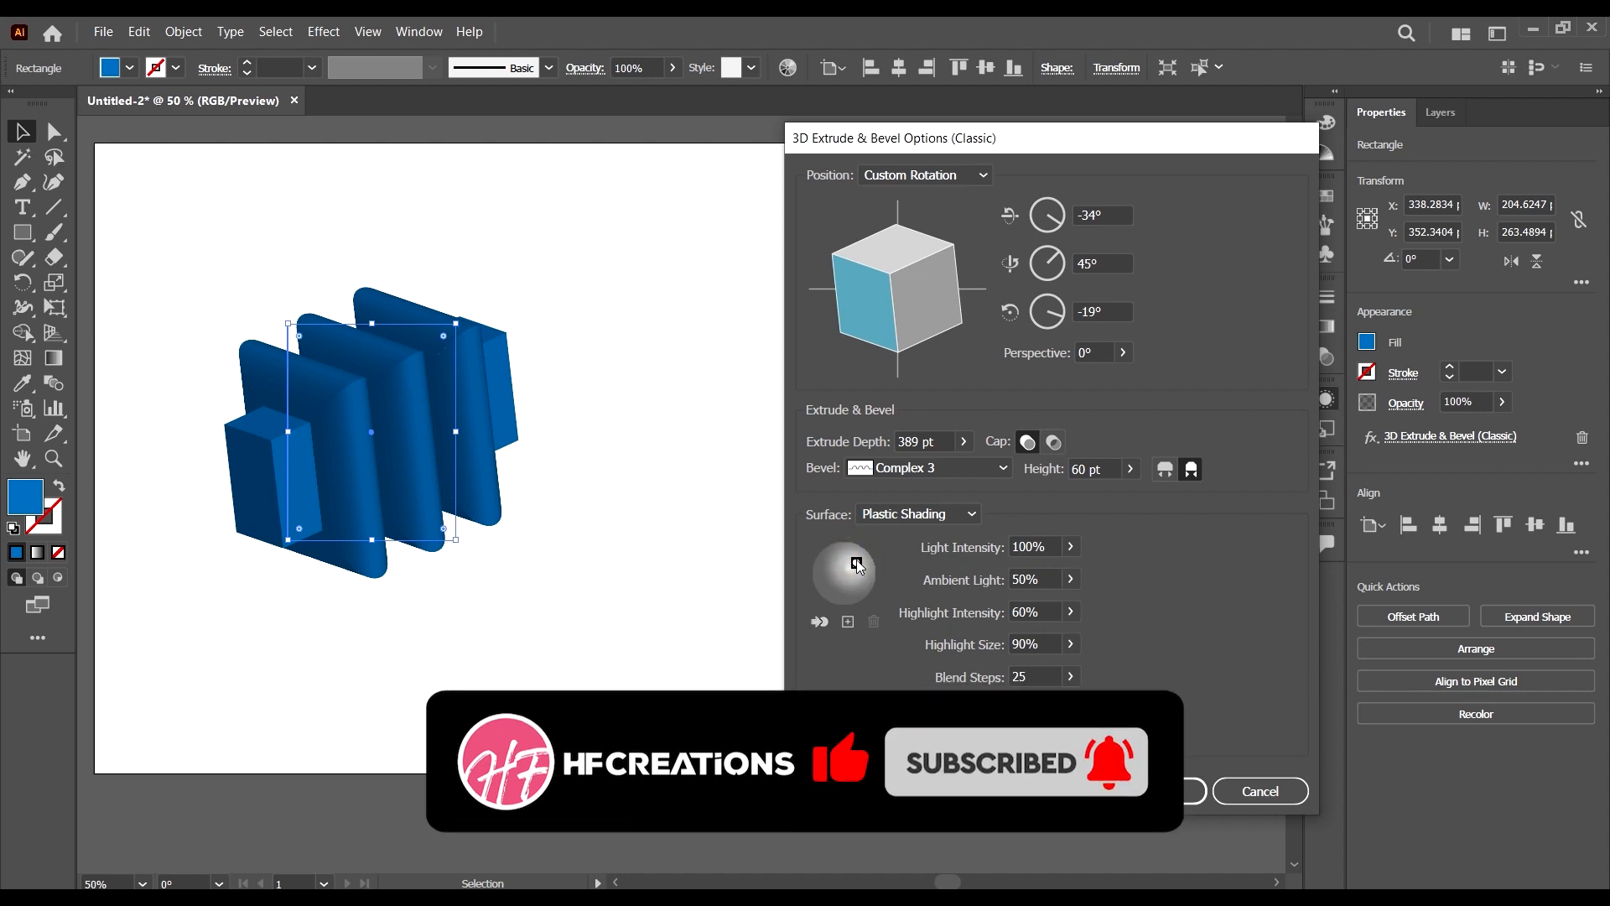
# - Try different light positions on the shading sphere, and place the light near the sphere's right edge
pyautogui.moveTo(857, 564); pyautogui.dragTo(857, 568)
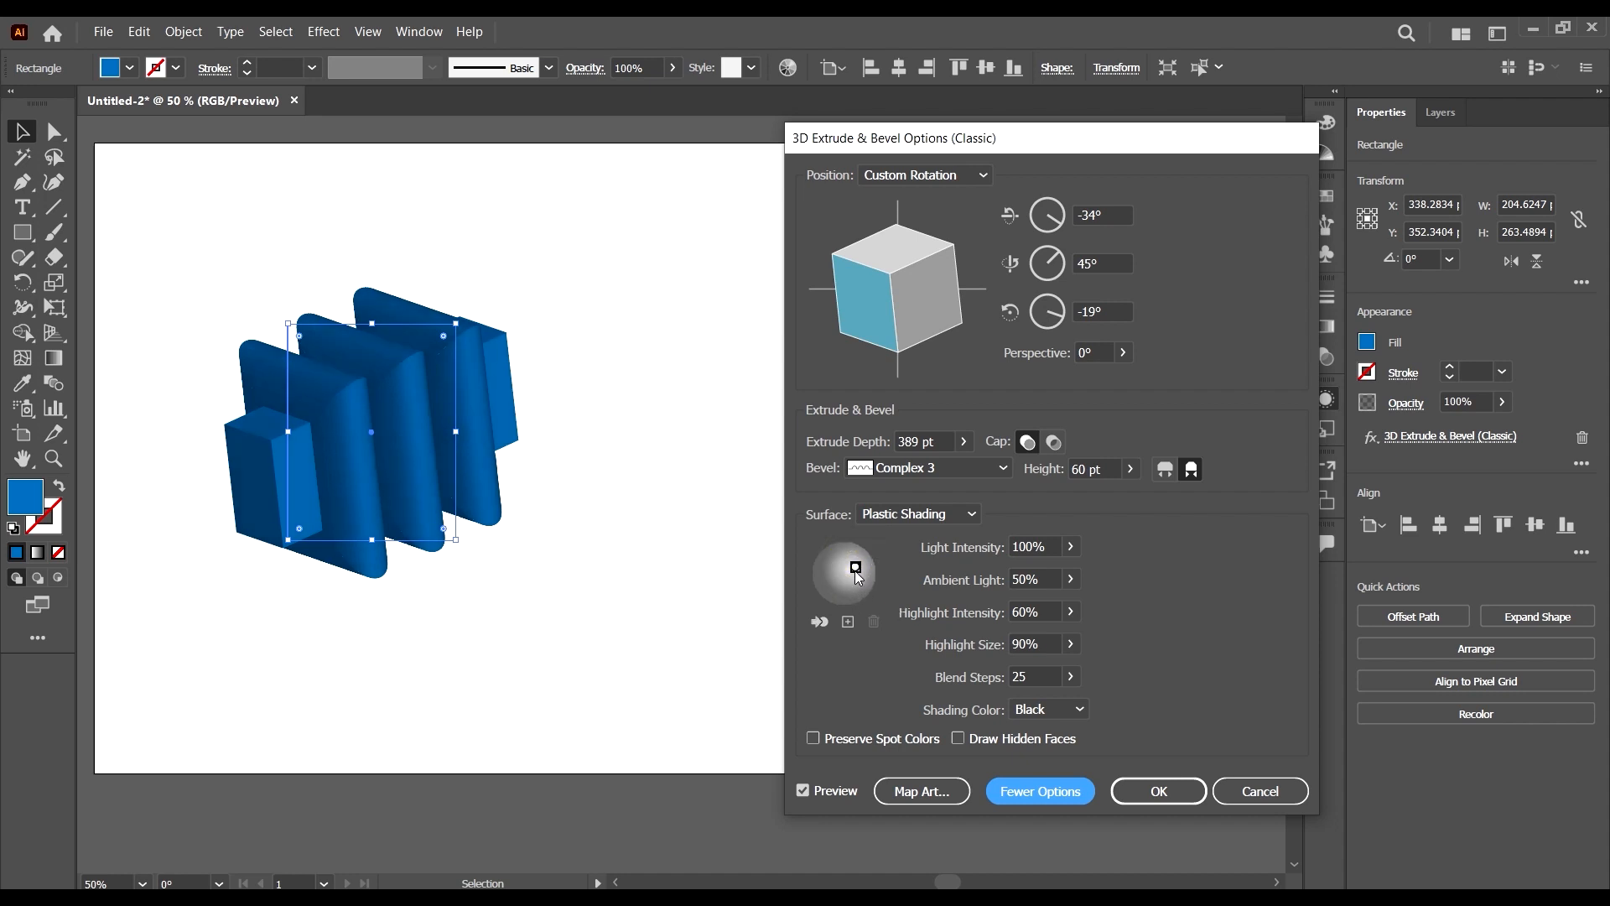
pyautogui.moveTo(857, 569)
pyautogui.mouseDown()
pyautogui.moveTo(825, 602)
pyautogui.moveTo(827, 587)
pyautogui.moveTo(857, 585)
pyautogui.moveTo(858, 567)
pyautogui.moveTo(840, 566)
pyautogui.mouseUp()
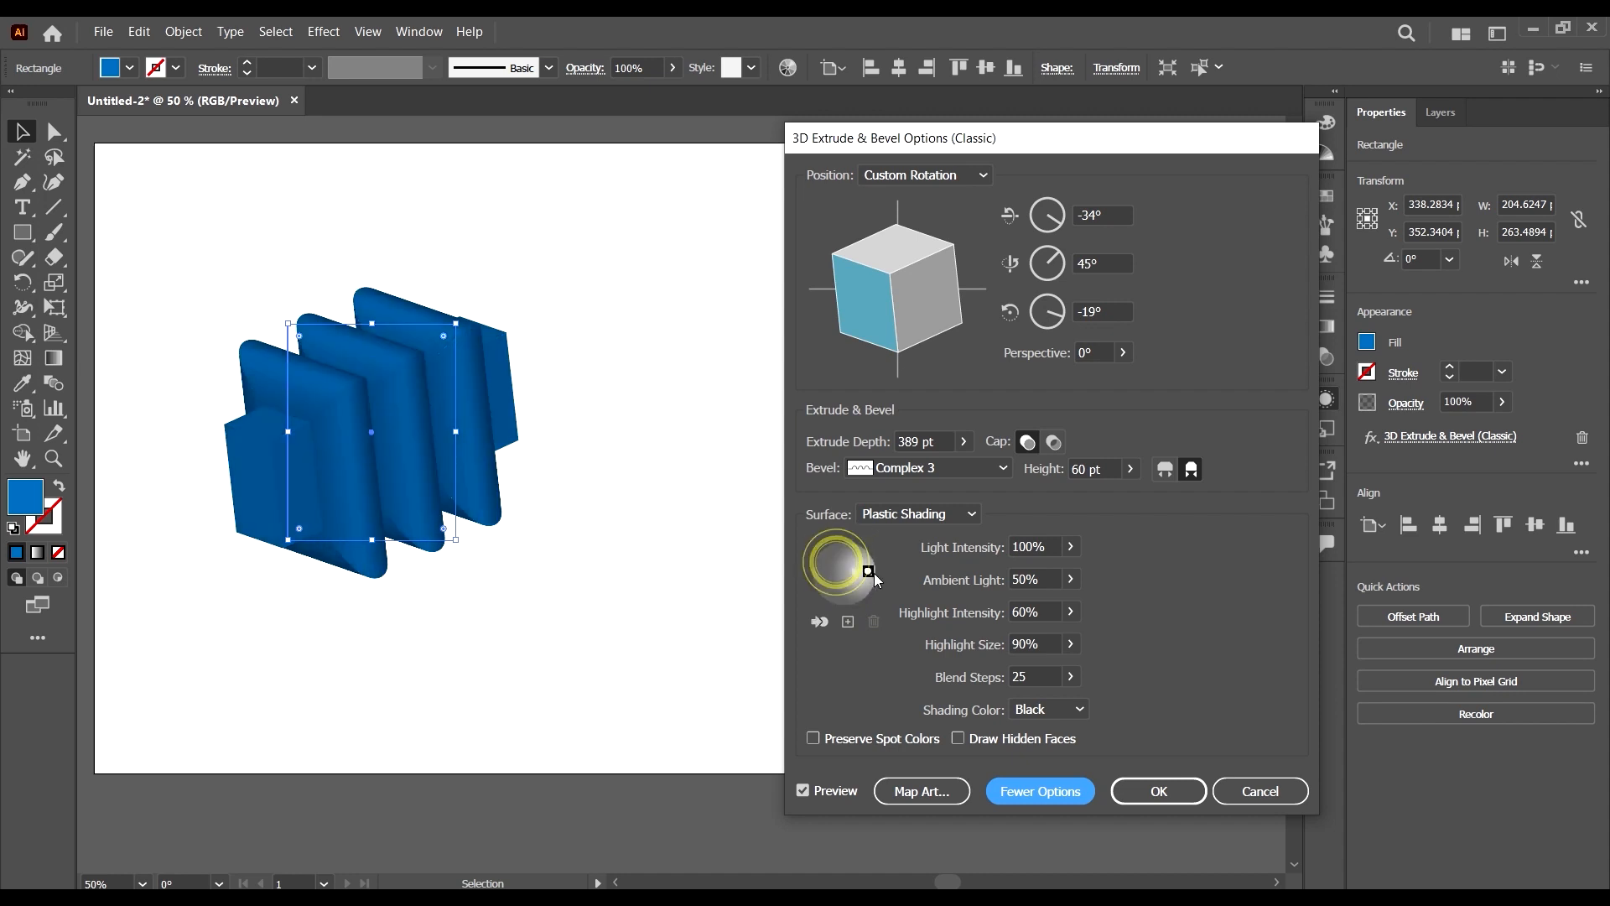
pyautogui.moveTo(874, 572); pyautogui.dragTo(868, 576)
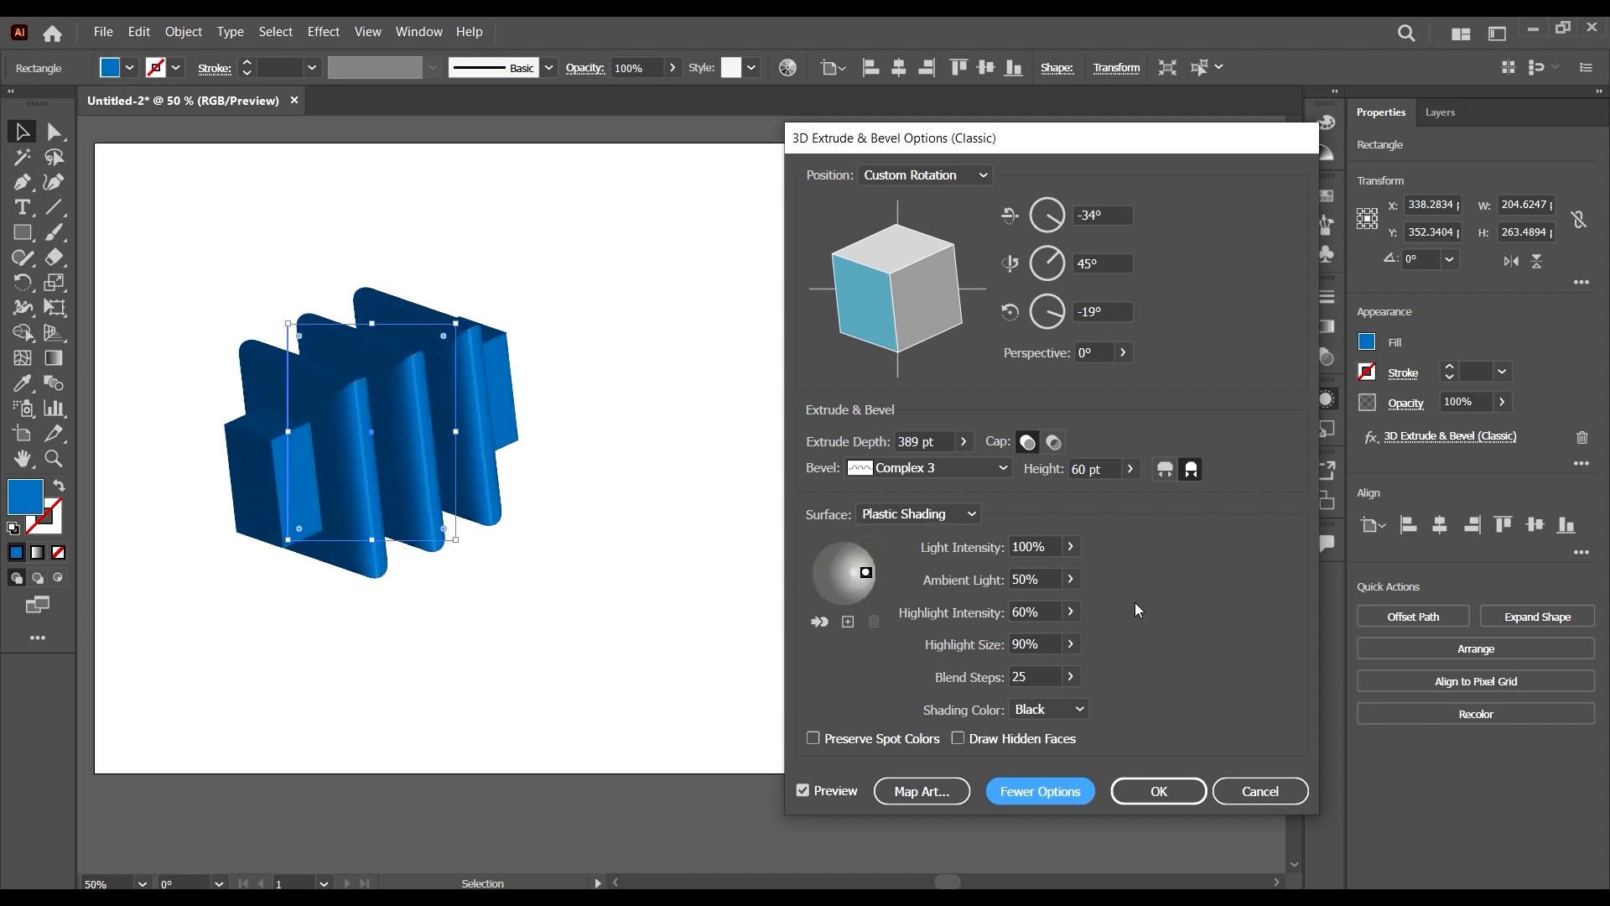
# - Try a lower light intensity, return it to 100%, and set the ambient light to 42%
pyautogui.click(1071, 546)
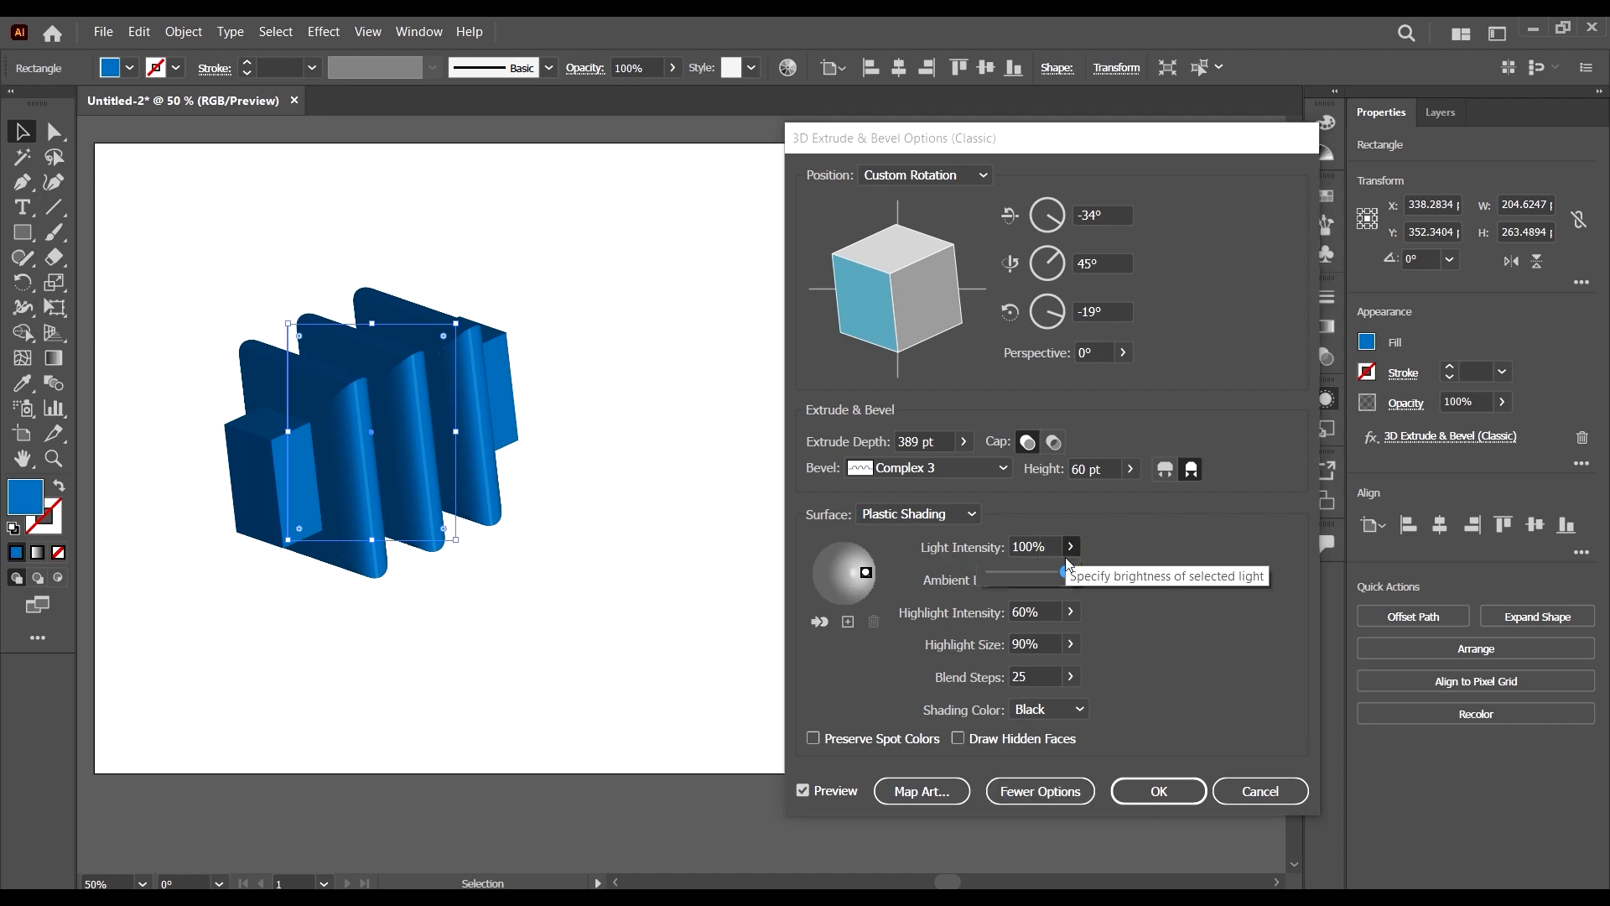
pyautogui.moveTo(1069, 571); pyautogui.dragTo(1026, 610)
pyautogui.click(1165, 593)
pyautogui.click(1070, 578)
pyautogui.click(1103, 611)
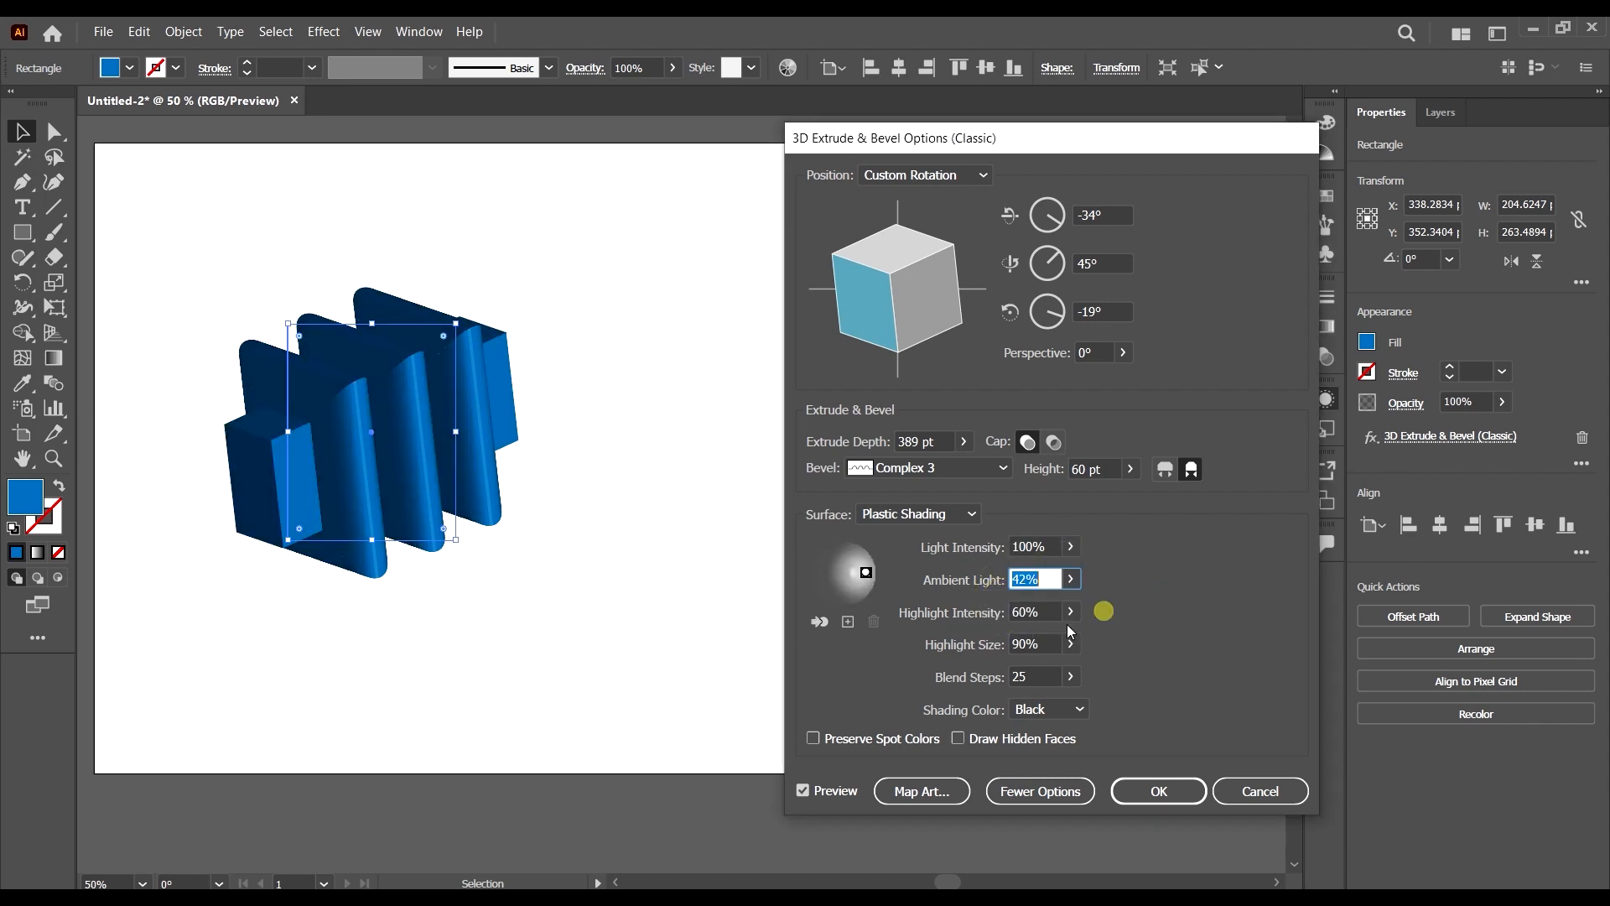
# - Raise the highlight intensity and the highlight size of the box's plastic shading to 100% each
pyautogui.click(1065, 613)
pyautogui.moveTo(1037, 638); pyautogui.dragTo(1054, 638)
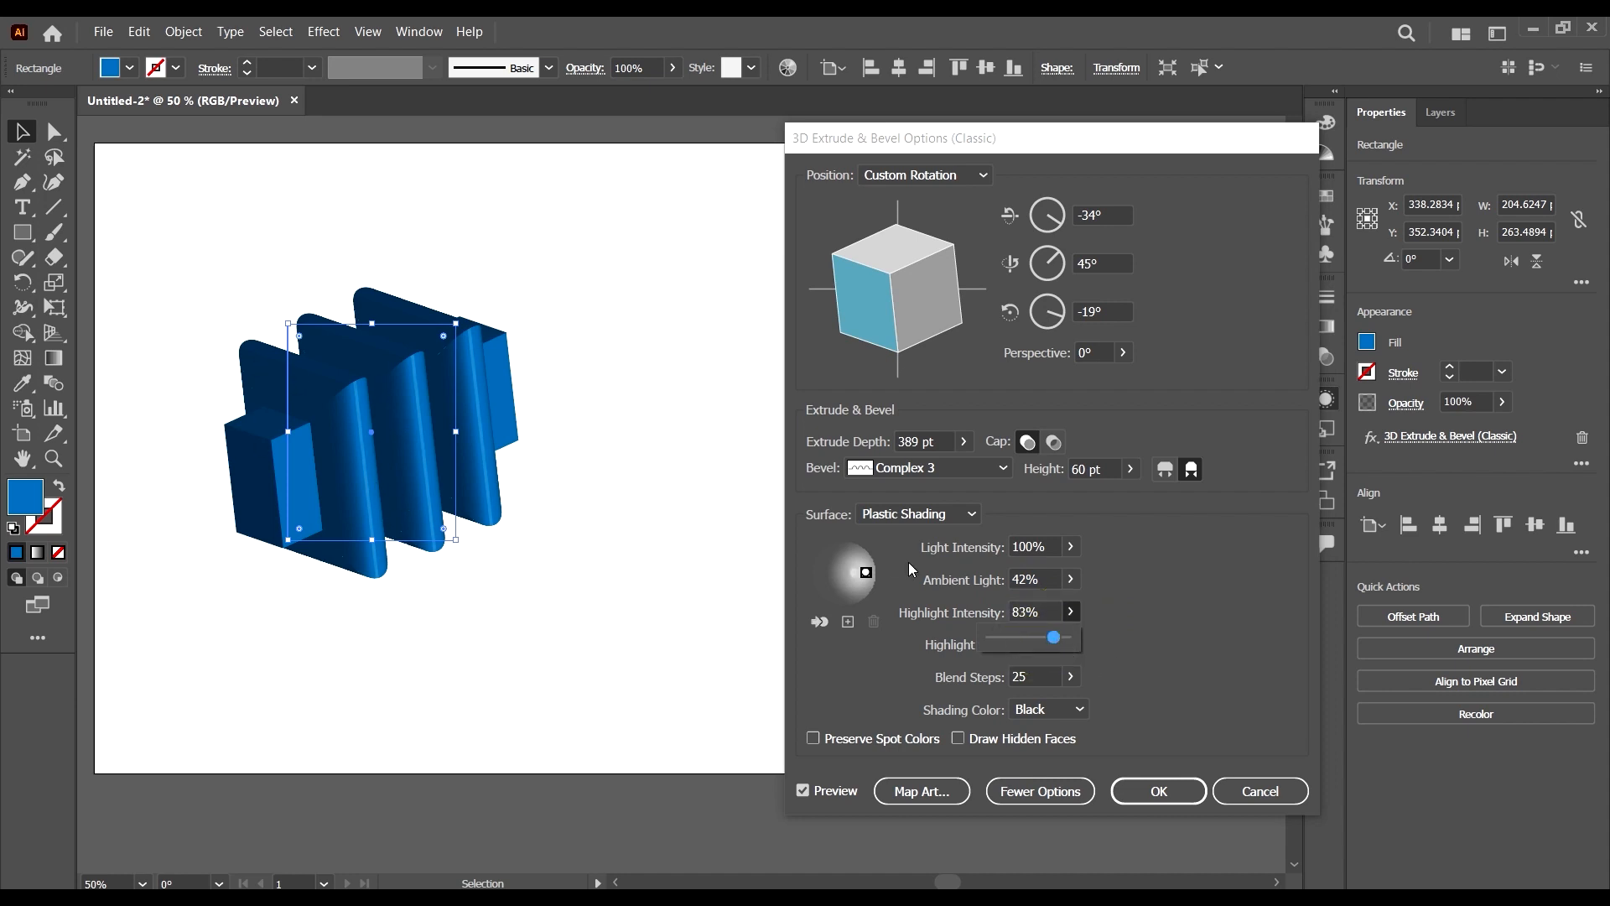
pyautogui.moveTo(1063, 643); pyautogui.dragTo(1083, 672)
pyautogui.click(1070, 643)
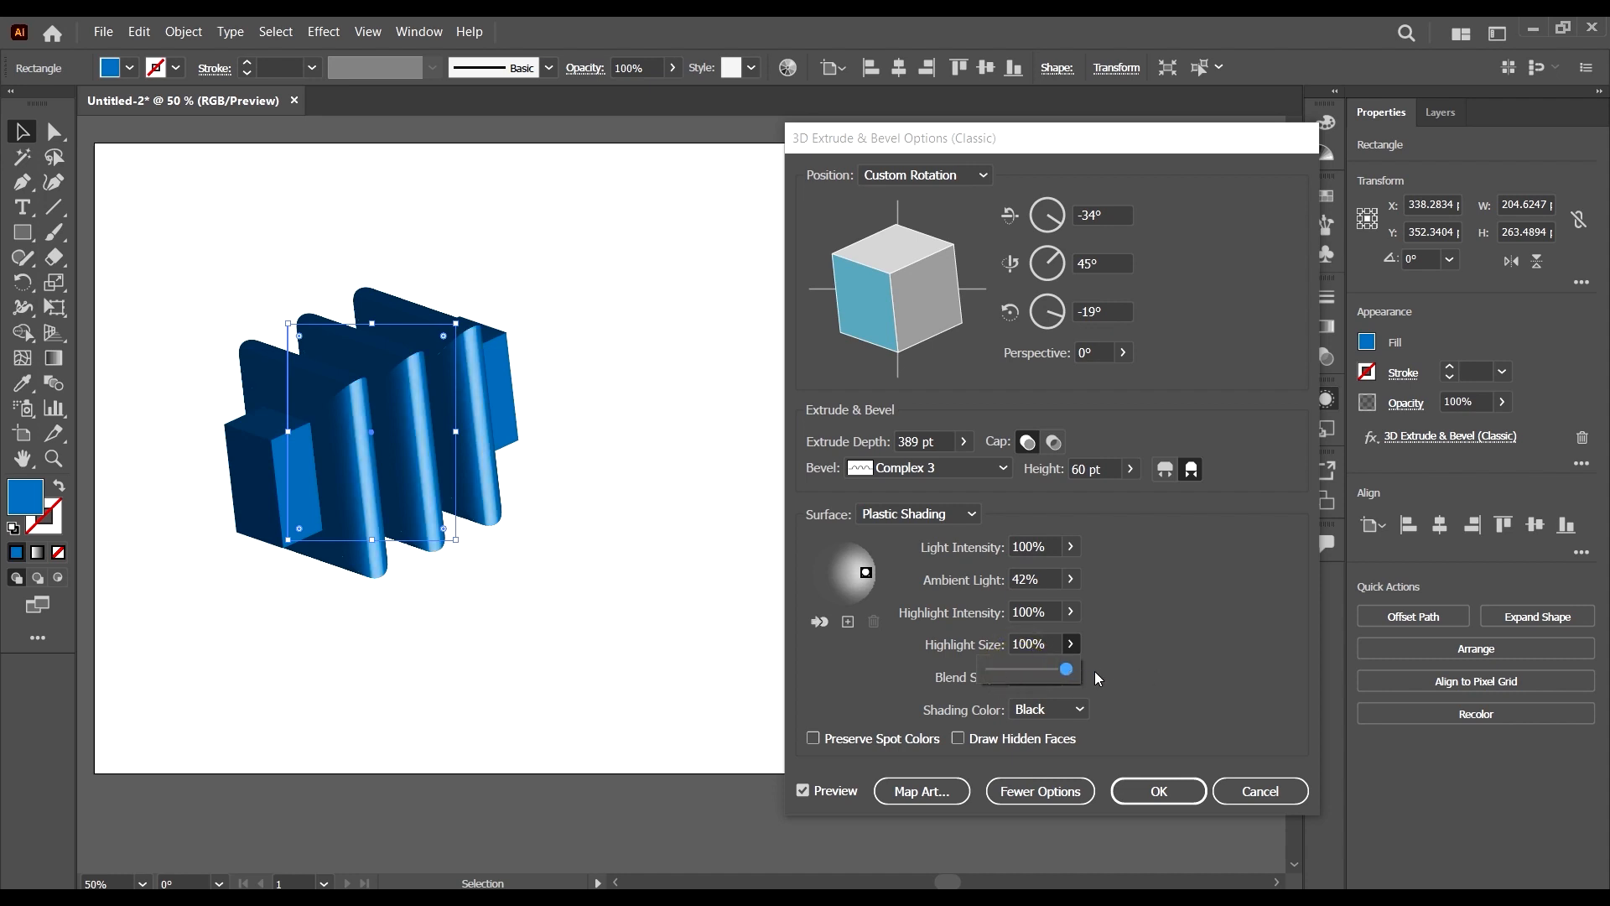
# - Set the box's highlight size to 90% and raise its blend steps to 256
pyautogui.click(1094, 671)
pyautogui.click(1070, 643)
pyautogui.moveTo(1081, 670); pyautogui.dragTo(1074, 670)
pyautogui.click(1148, 678)
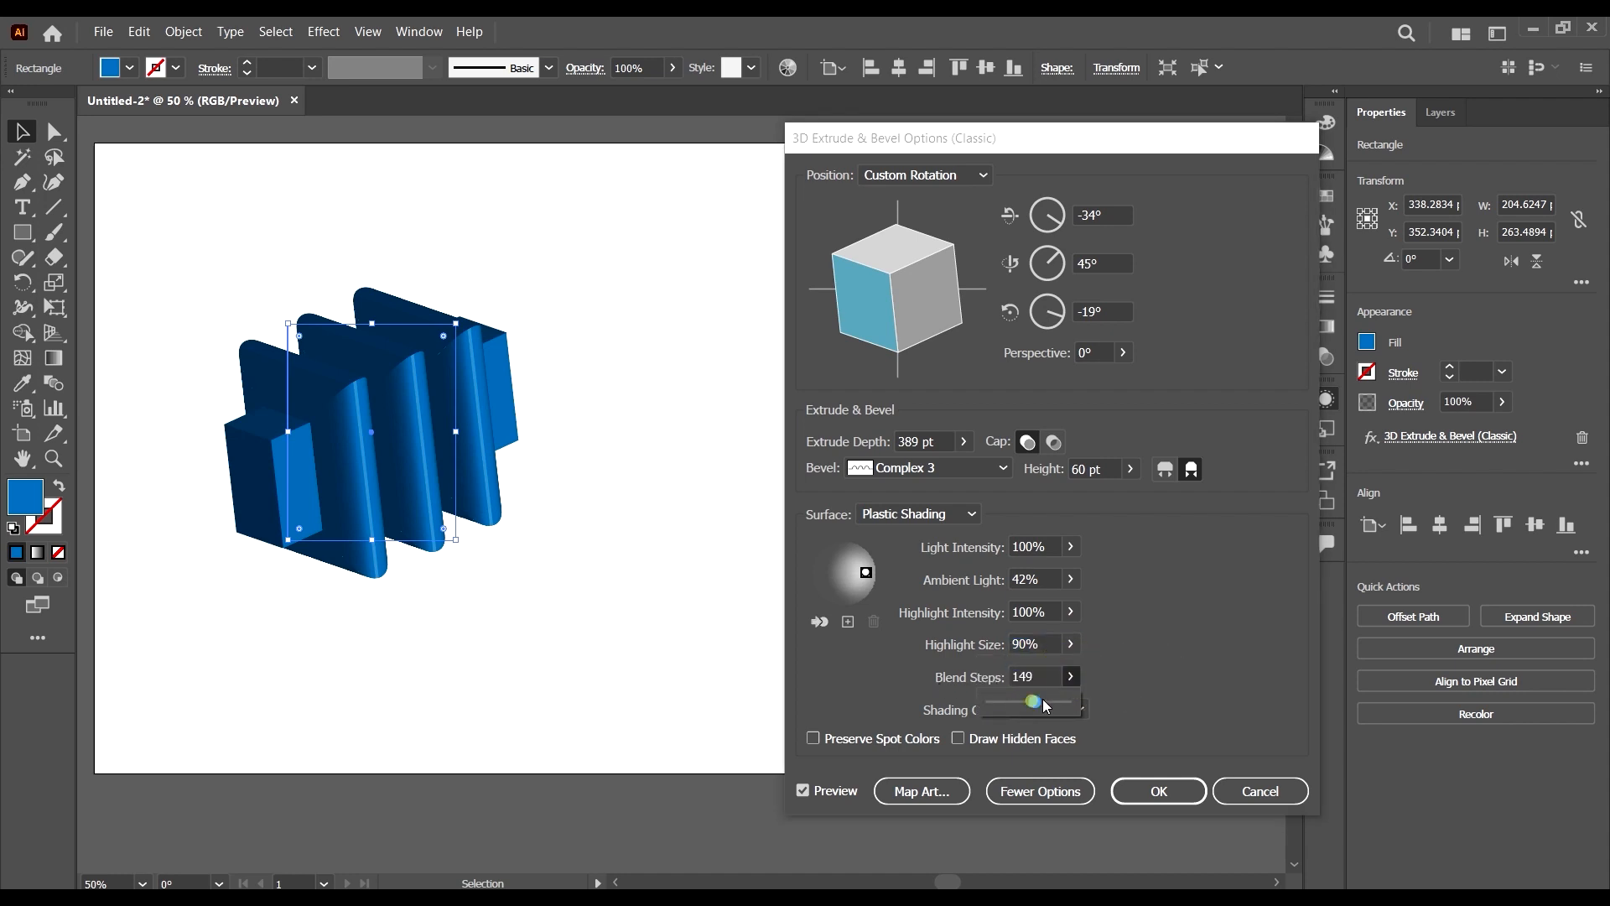
pyautogui.moveTo(1031, 701); pyautogui.dragTo(1080, 703)
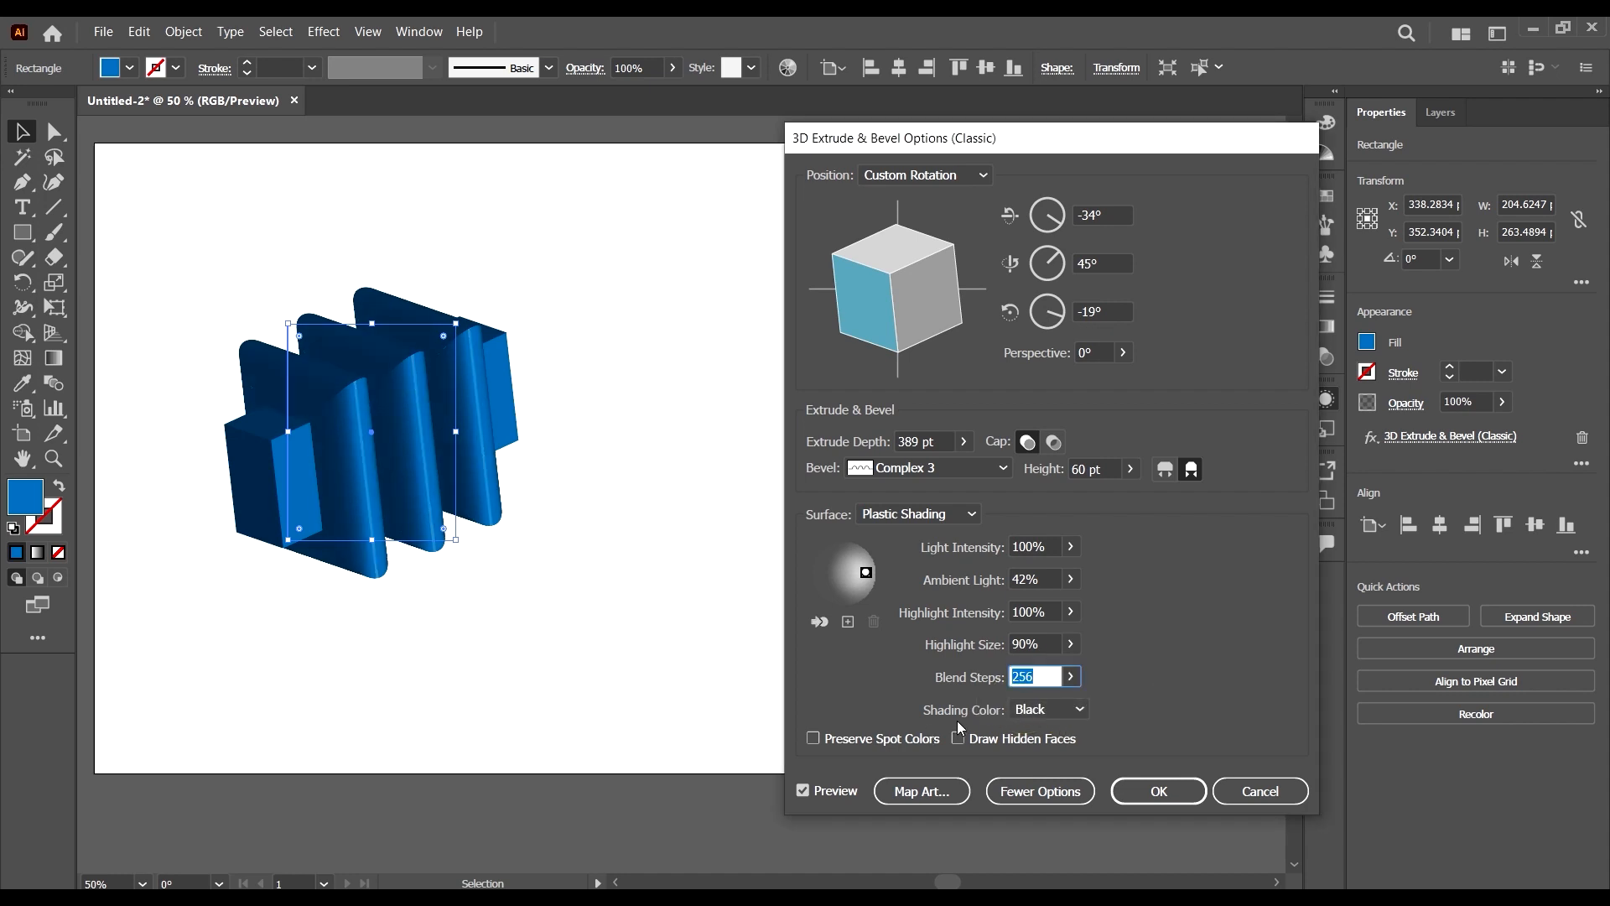
# - Switch the box's shading color to Custom and pick a bright magenta for it
pyautogui.click(1079, 709)
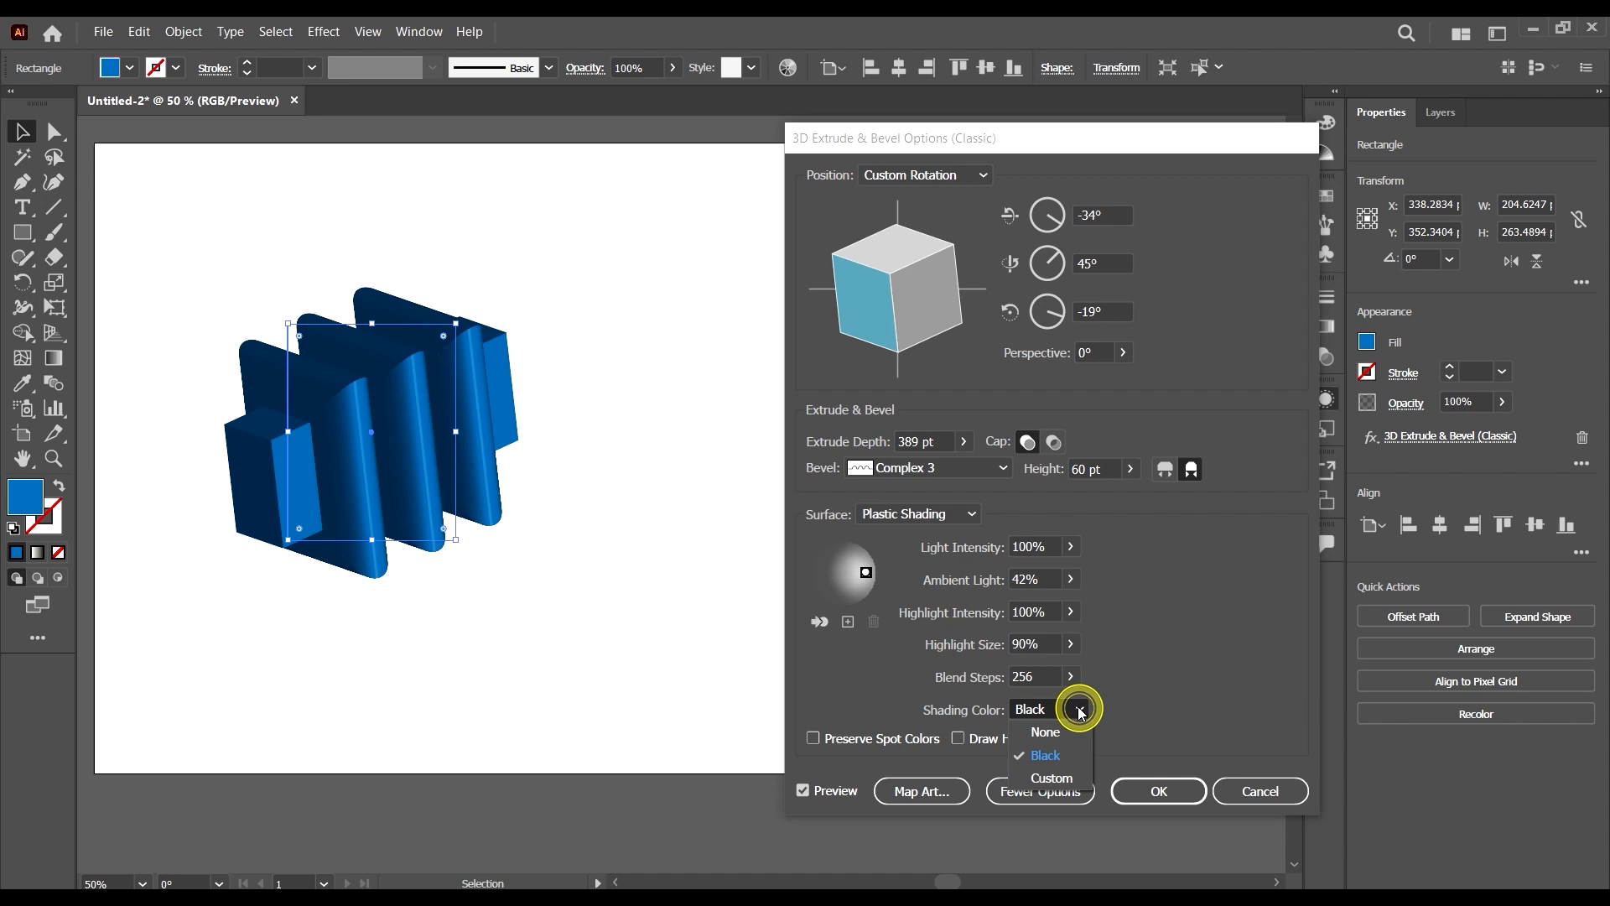
pyautogui.click(1063, 779)
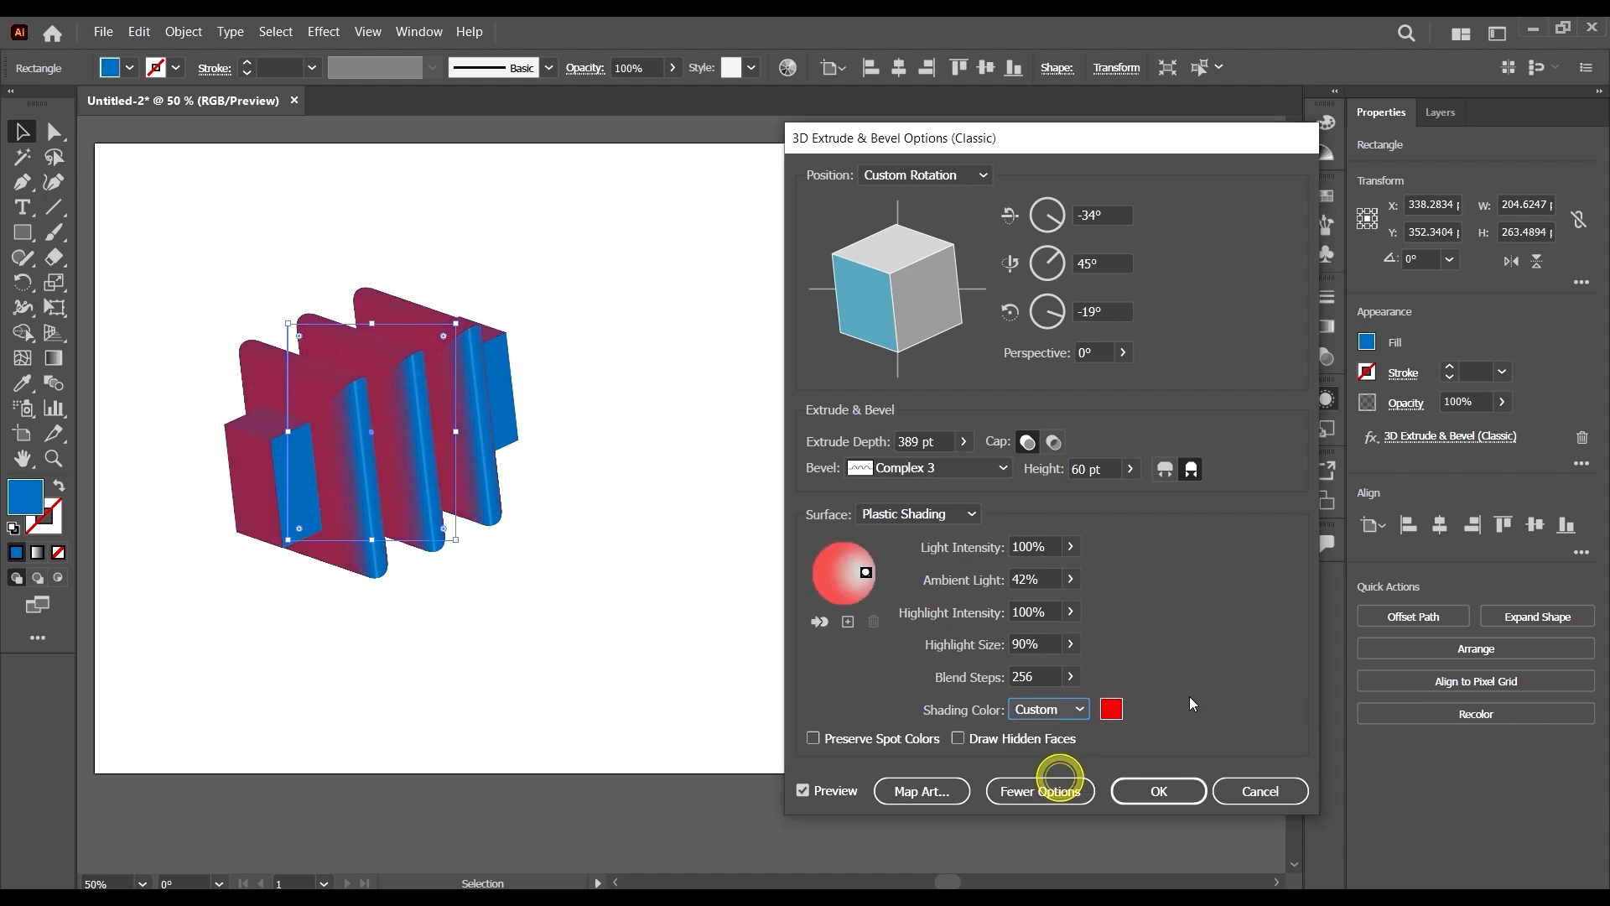
pyautogui.click(1112, 710)
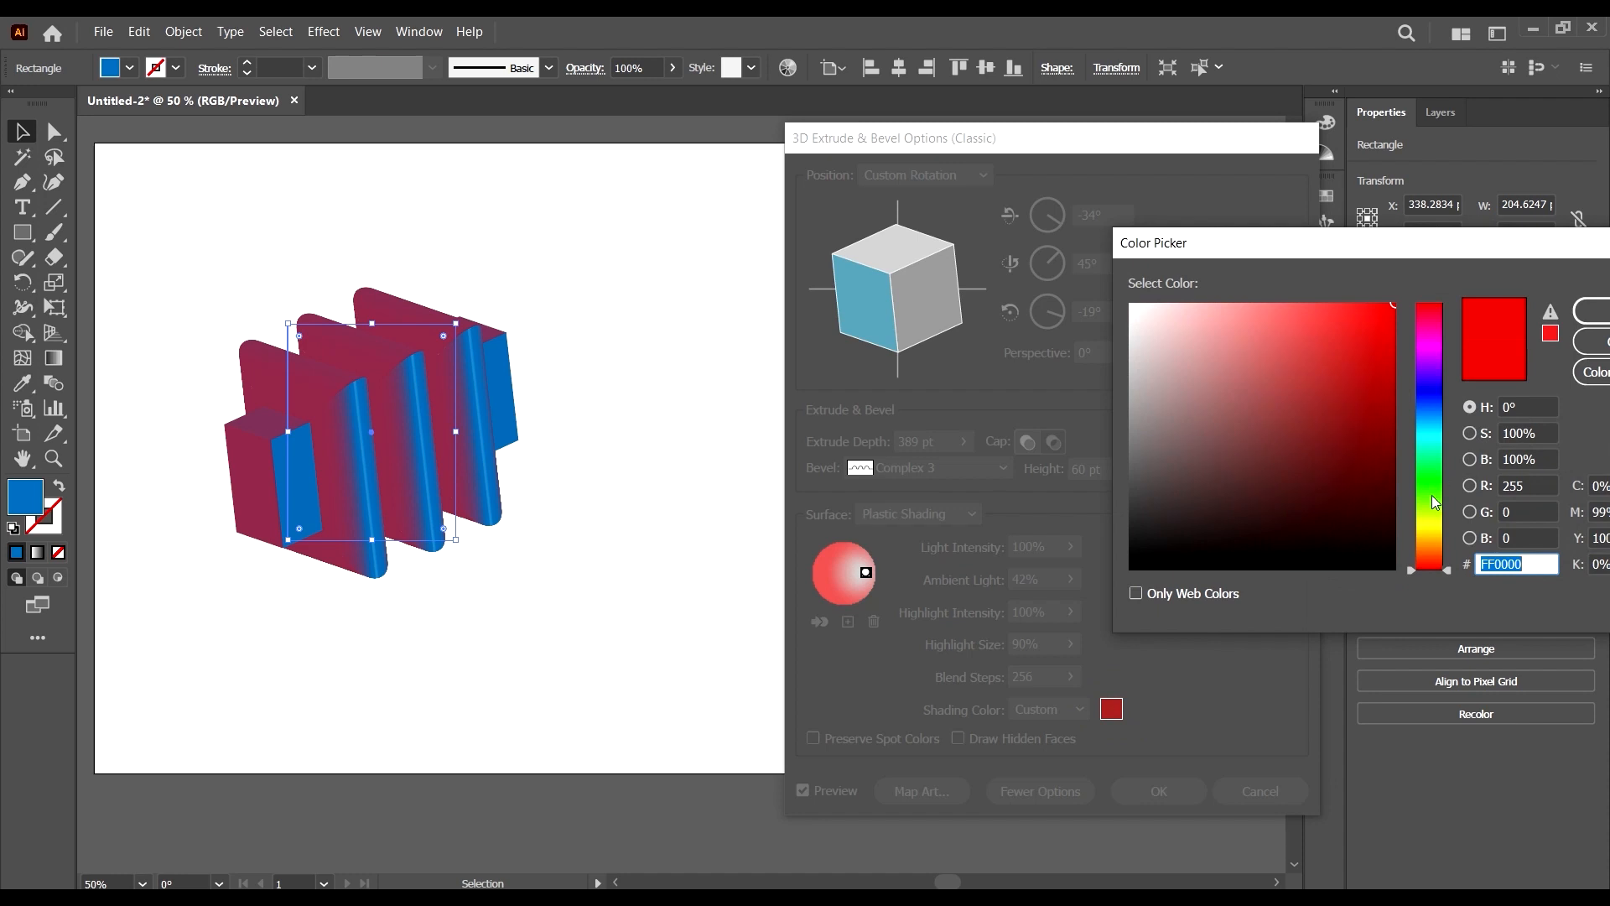
pyautogui.moveTo(1430, 411); pyautogui.dragTo(1430, 338)
pyautogui.click(1382, 324)
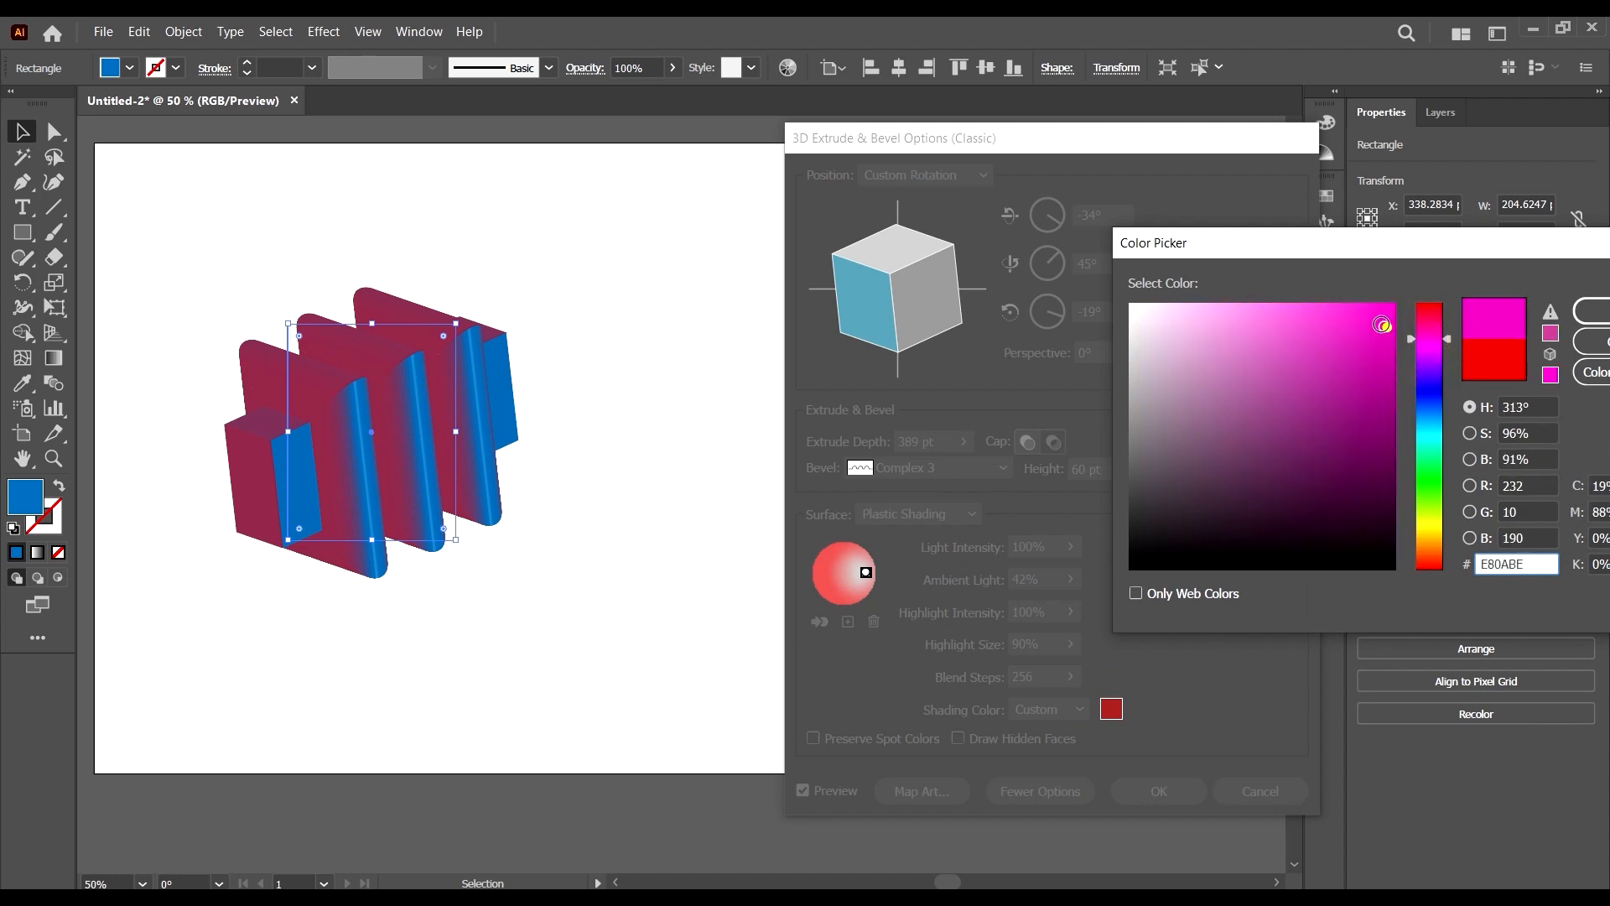
pyautogui.click(1593, 311)
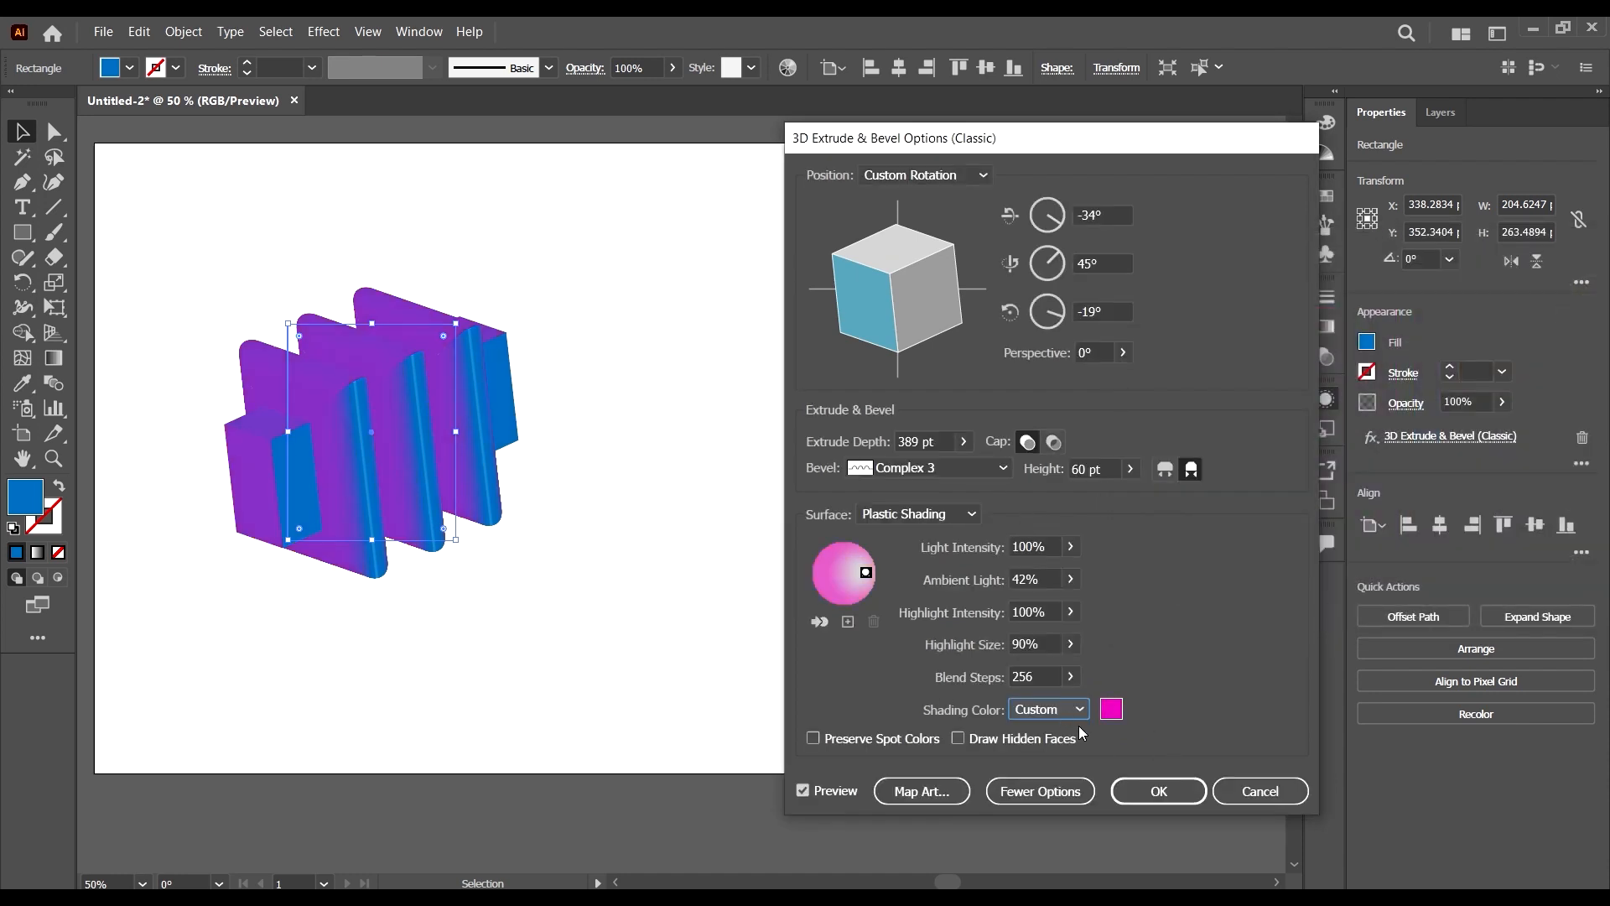
# - Try a dark purple, 3D0435, as the box's custom shading color
pyautogui.click(1112, 711)
pyautogui.click(1383, 501)
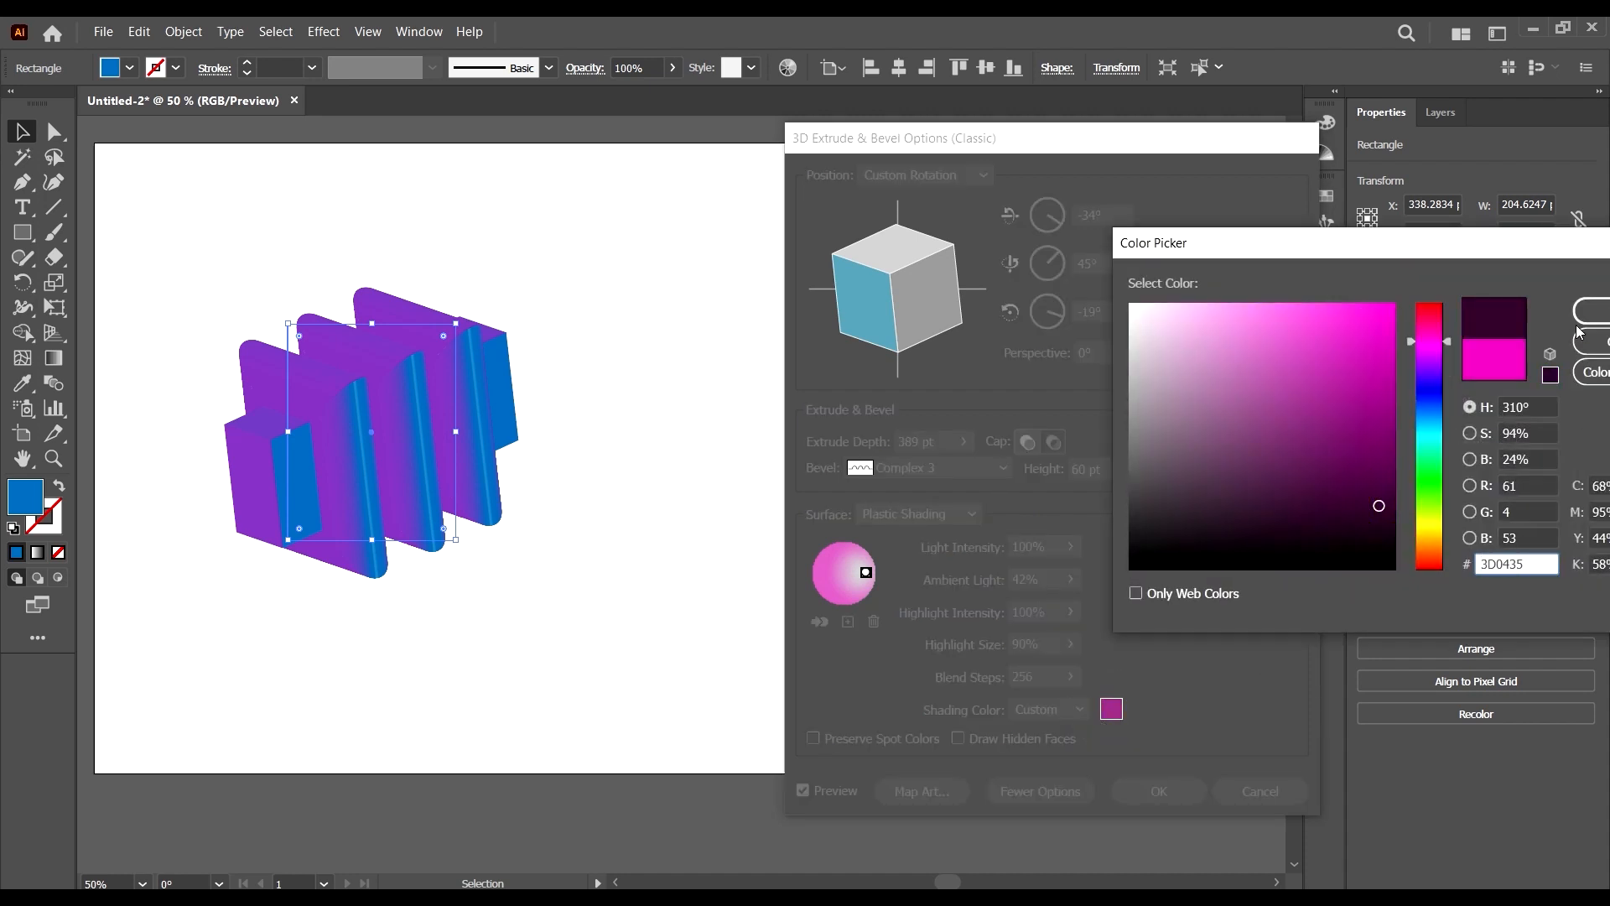
pyautogui.click(1589, 311)
# - Change the box's custom shading color to a bright green and apply the Extrude & Bevel settings
pyautogui.click(1113, 710)
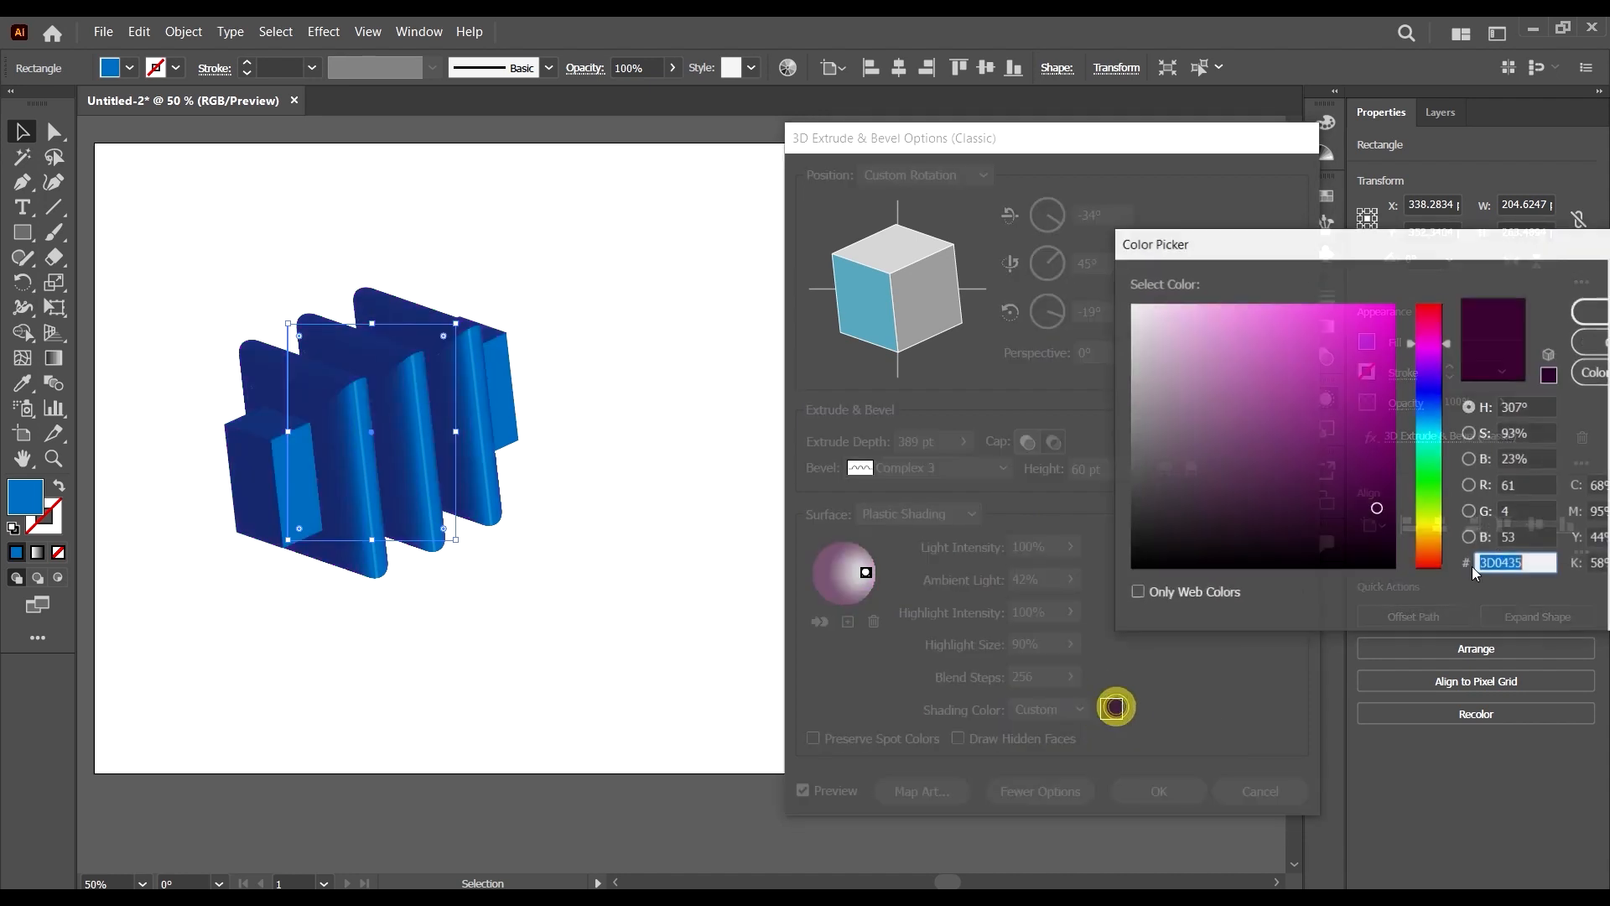
pyautogui.moveTo(1430, 445); pyautogui.dragTo(1430, 489)
pyautogui.click(1321, 396)
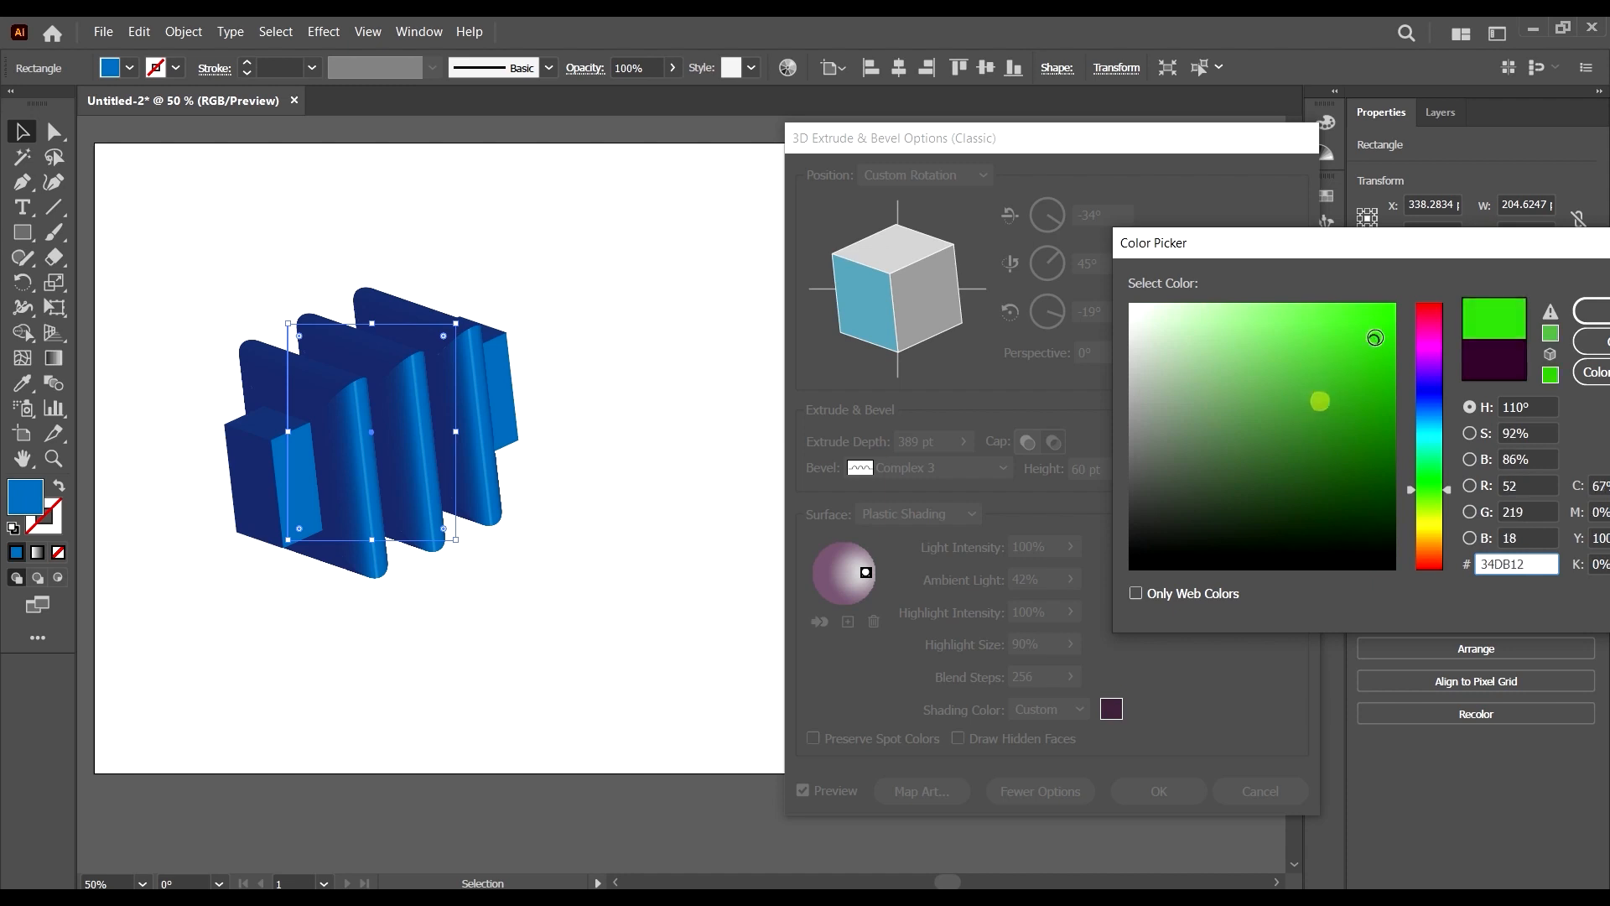
pyautogui.click(1589, 310)
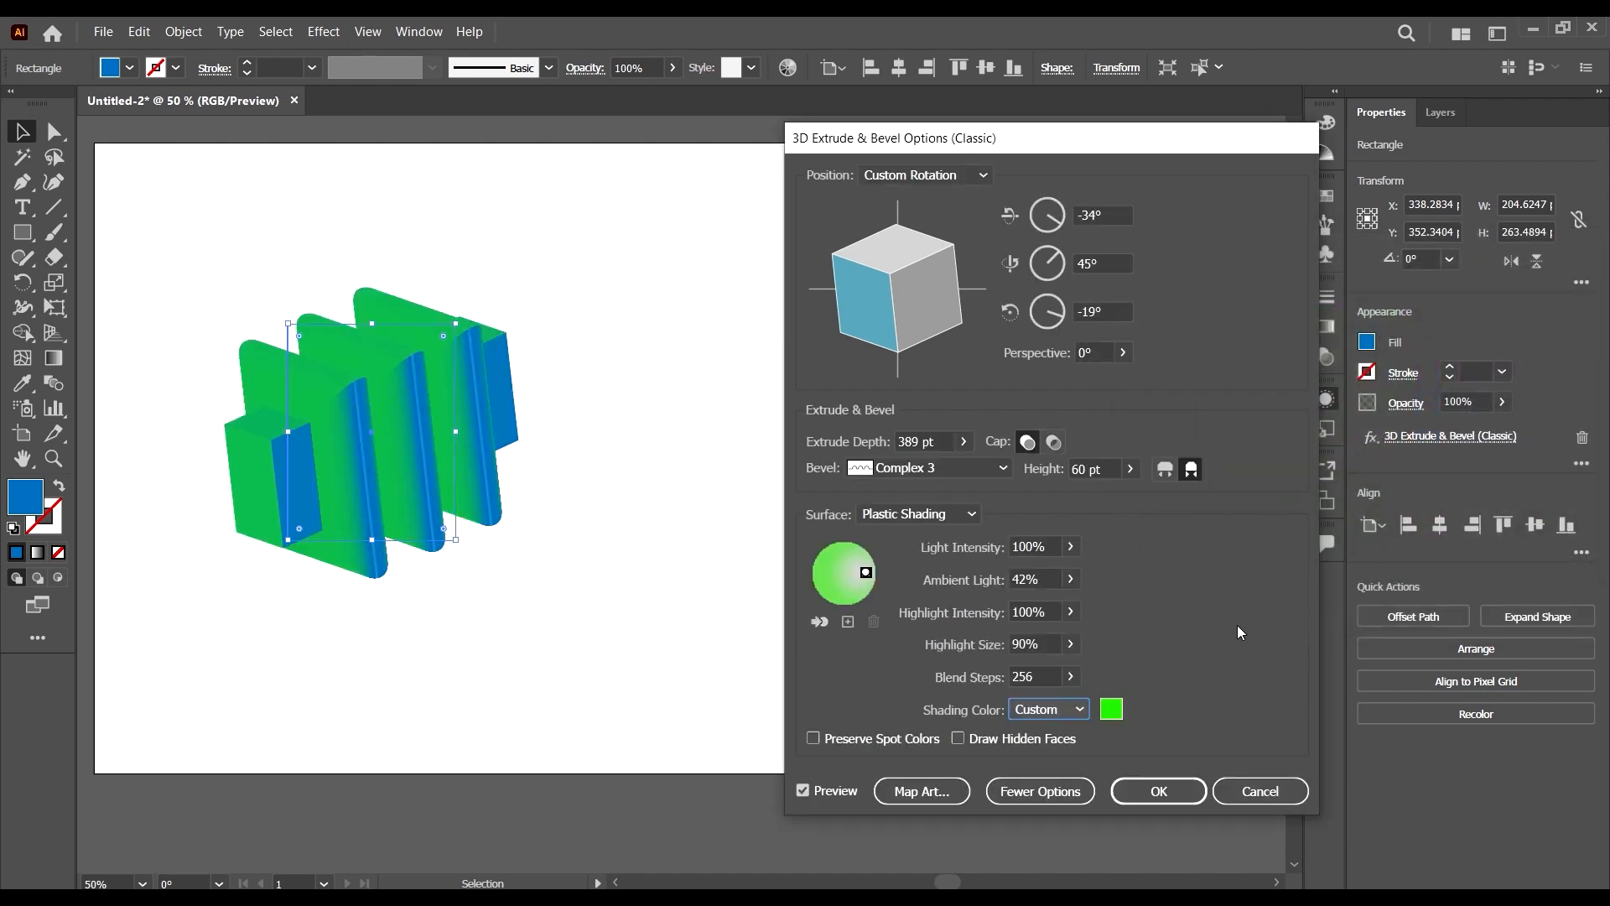
pyautogui.click(1237, 626)
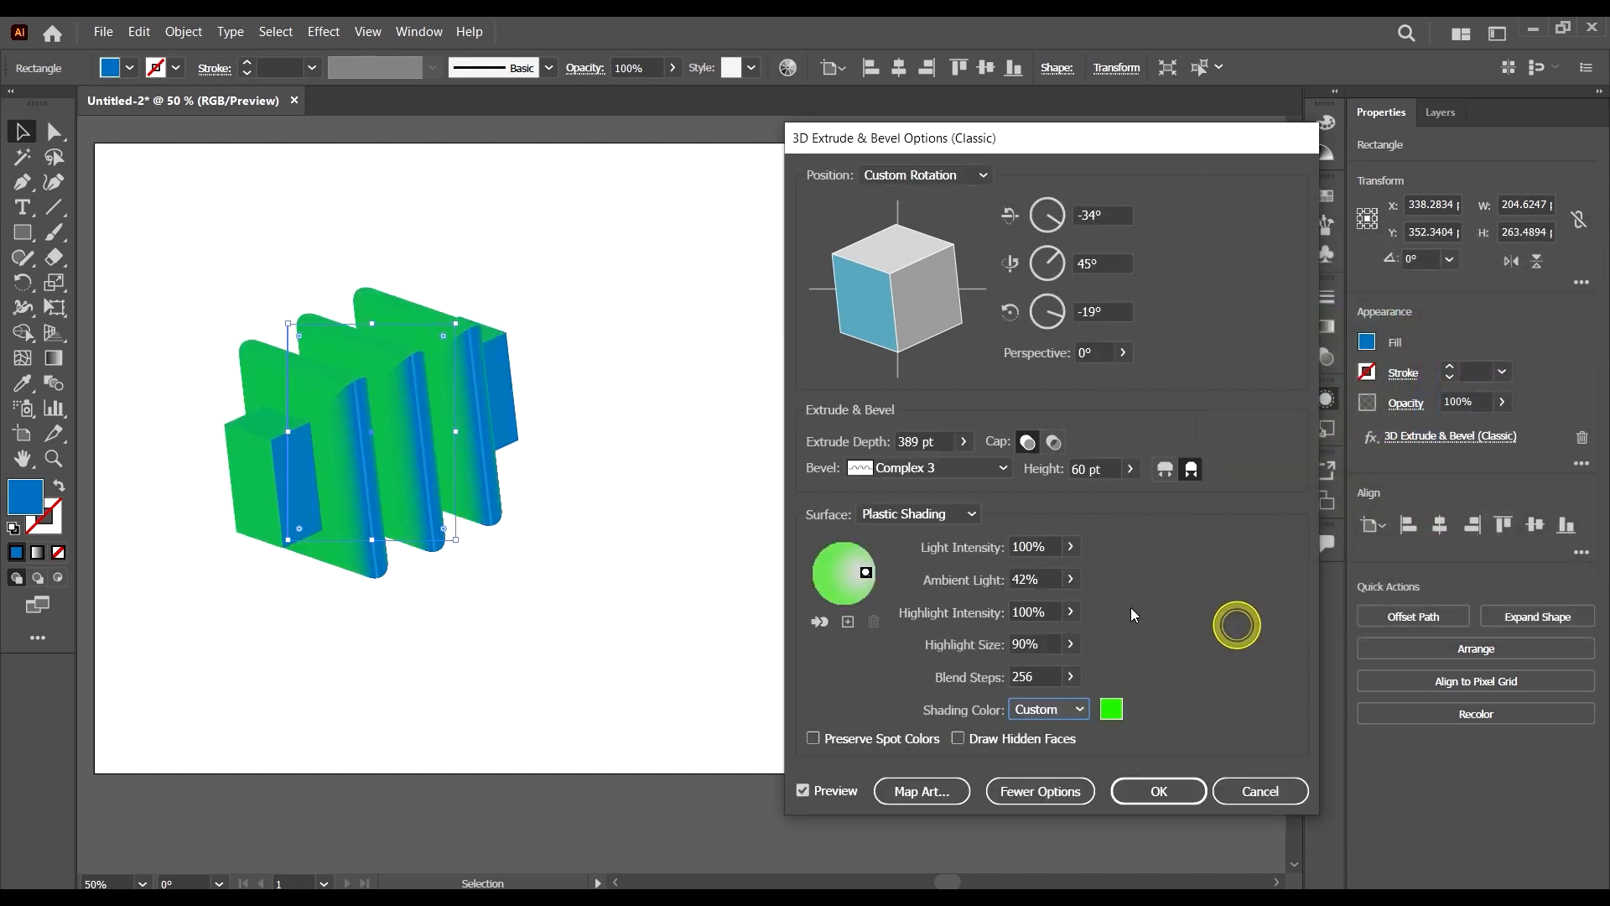
pyautogui.click(958, 738)
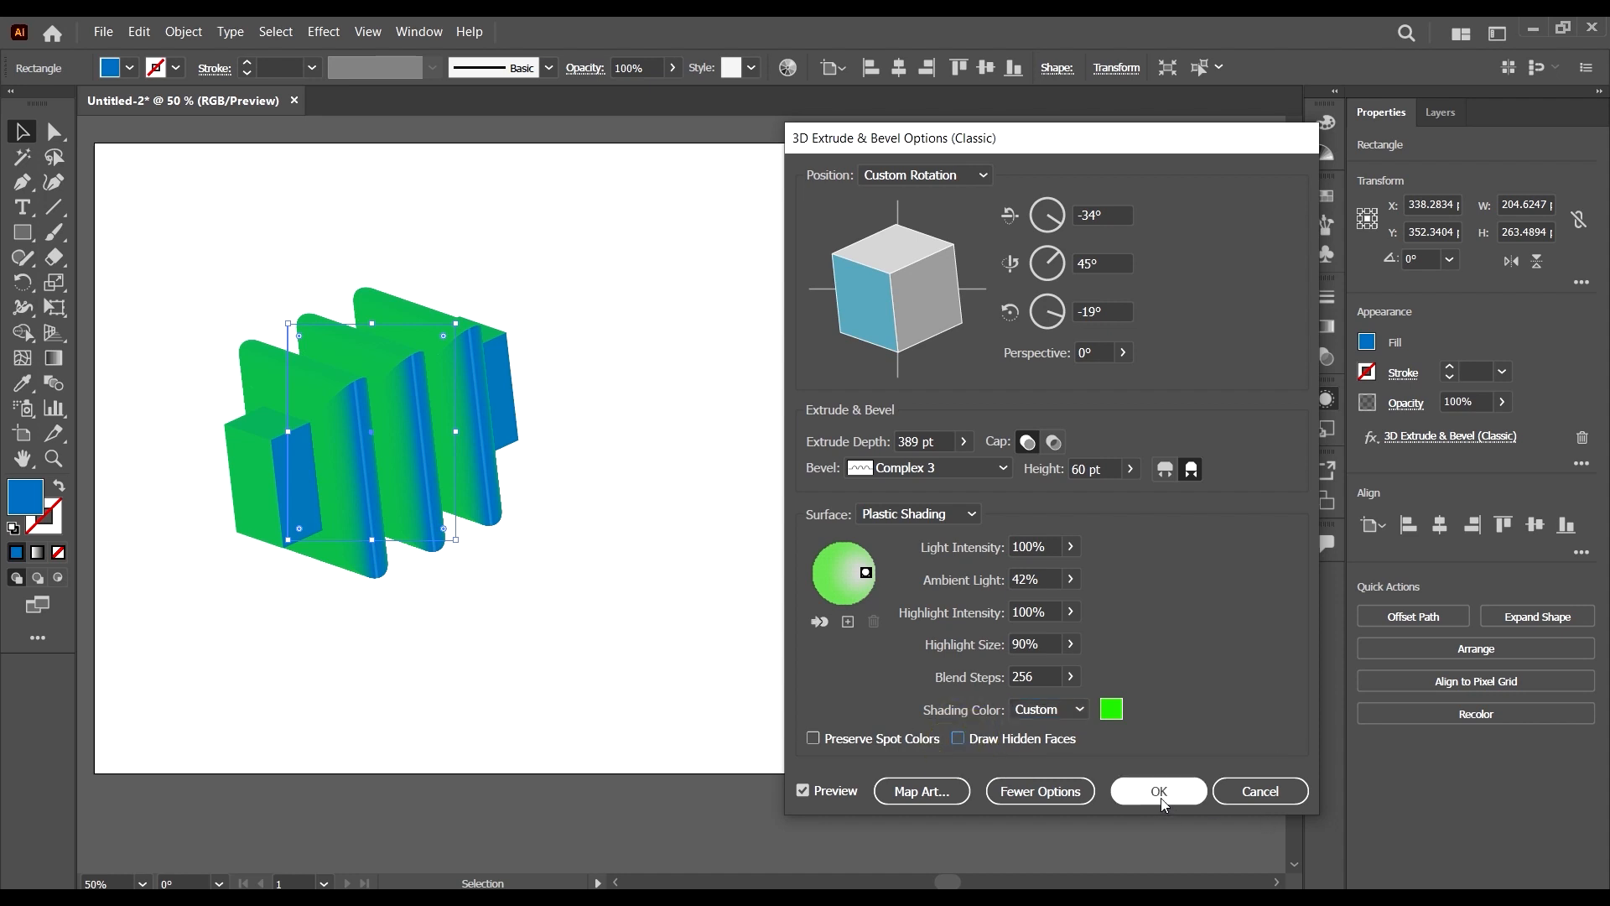
pyautogui.click(1161, 791)
# - Move the 3D box to the artboard's upper-left corner, then draw a blue rectangle about 349 × 435 px and position it beside the box
pyautogui.moveTo(419, 460); pyautogui.dragTo(364, 339)
pyautogui.click(23, 233)
pyautogui.moveTo(749, 208); pyautogui.dragTo(1036, 564)
pyautogui.click(22, 132)
pyautogui.moveTo(896, 300); pyautogui.dragTo(755, 315)
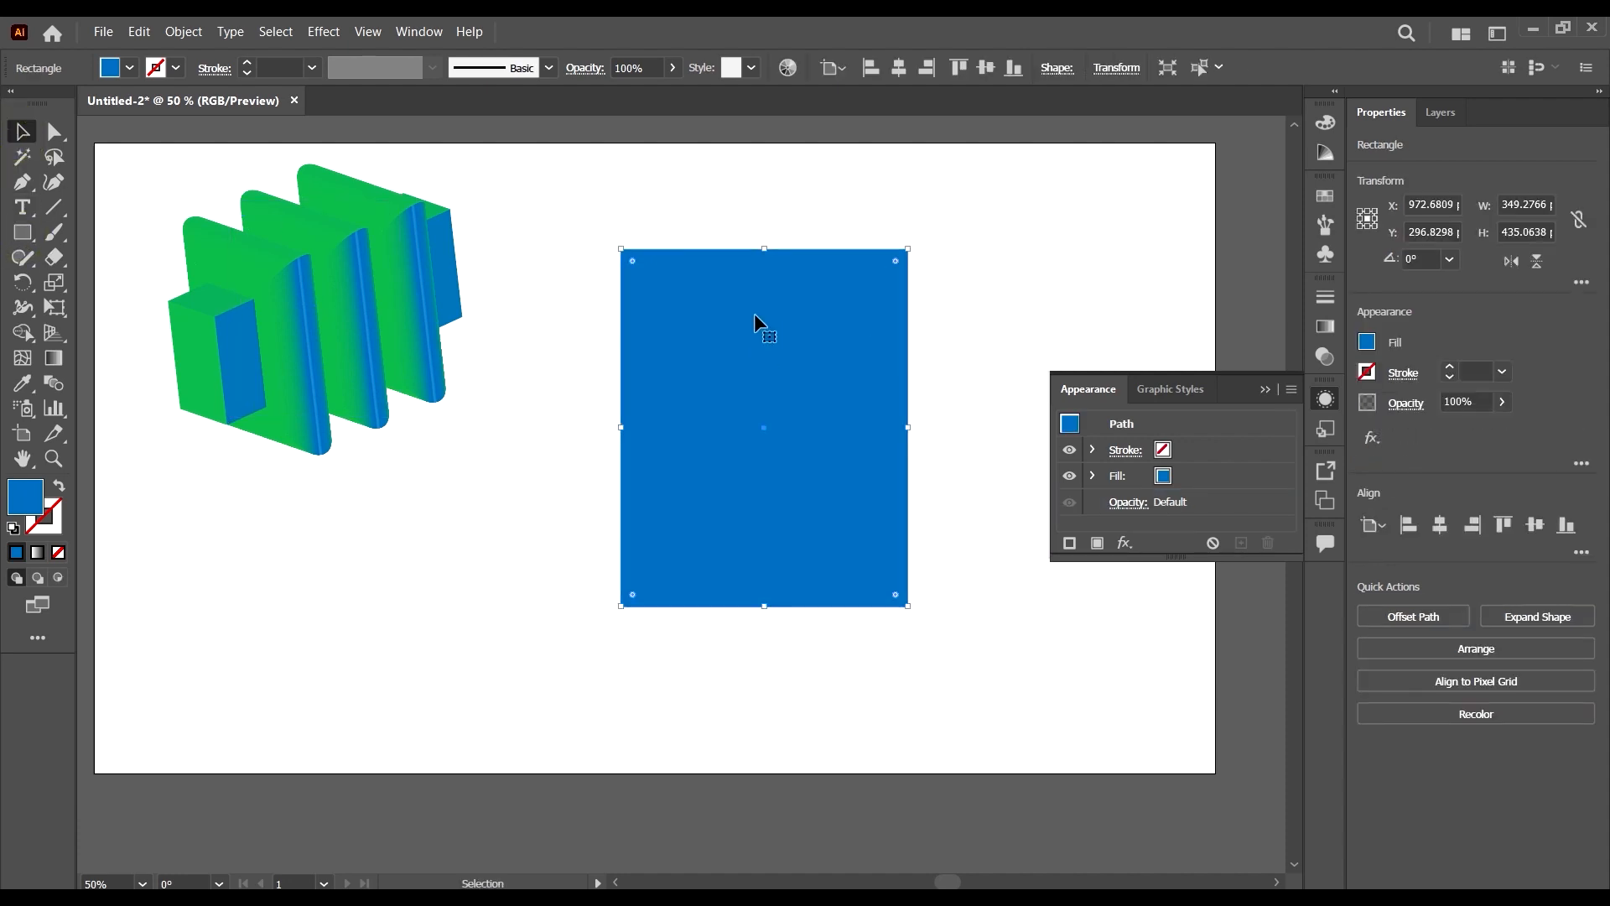
pyautogui.hscroll(1, 762, 311)
pyautogui.scroll(1, 688, 347)
pyautogui.scroll(-3, 690, 421)
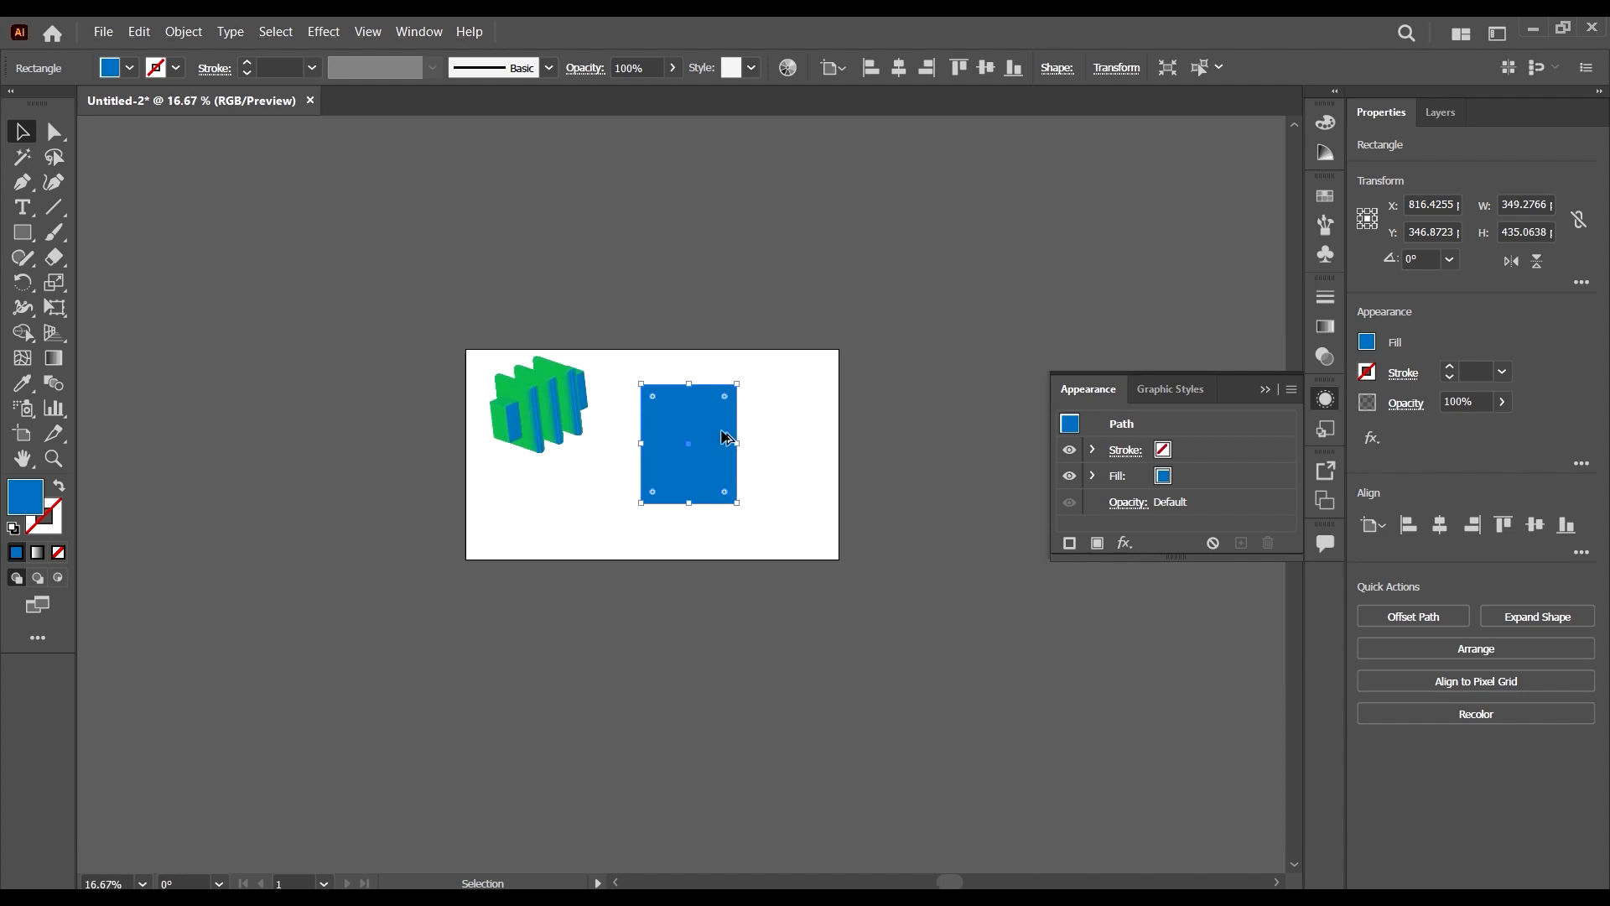
pyautogui.scroll(4, 721, 430)
pyautogui.moveTo(718, 447); pyautogui.dragTo(751, 488)
# - Apply the classic 3D Extrude & Bevel effect to the new rectangle with an extrude depth of 611 pt
pyautogui.click(324, 32)
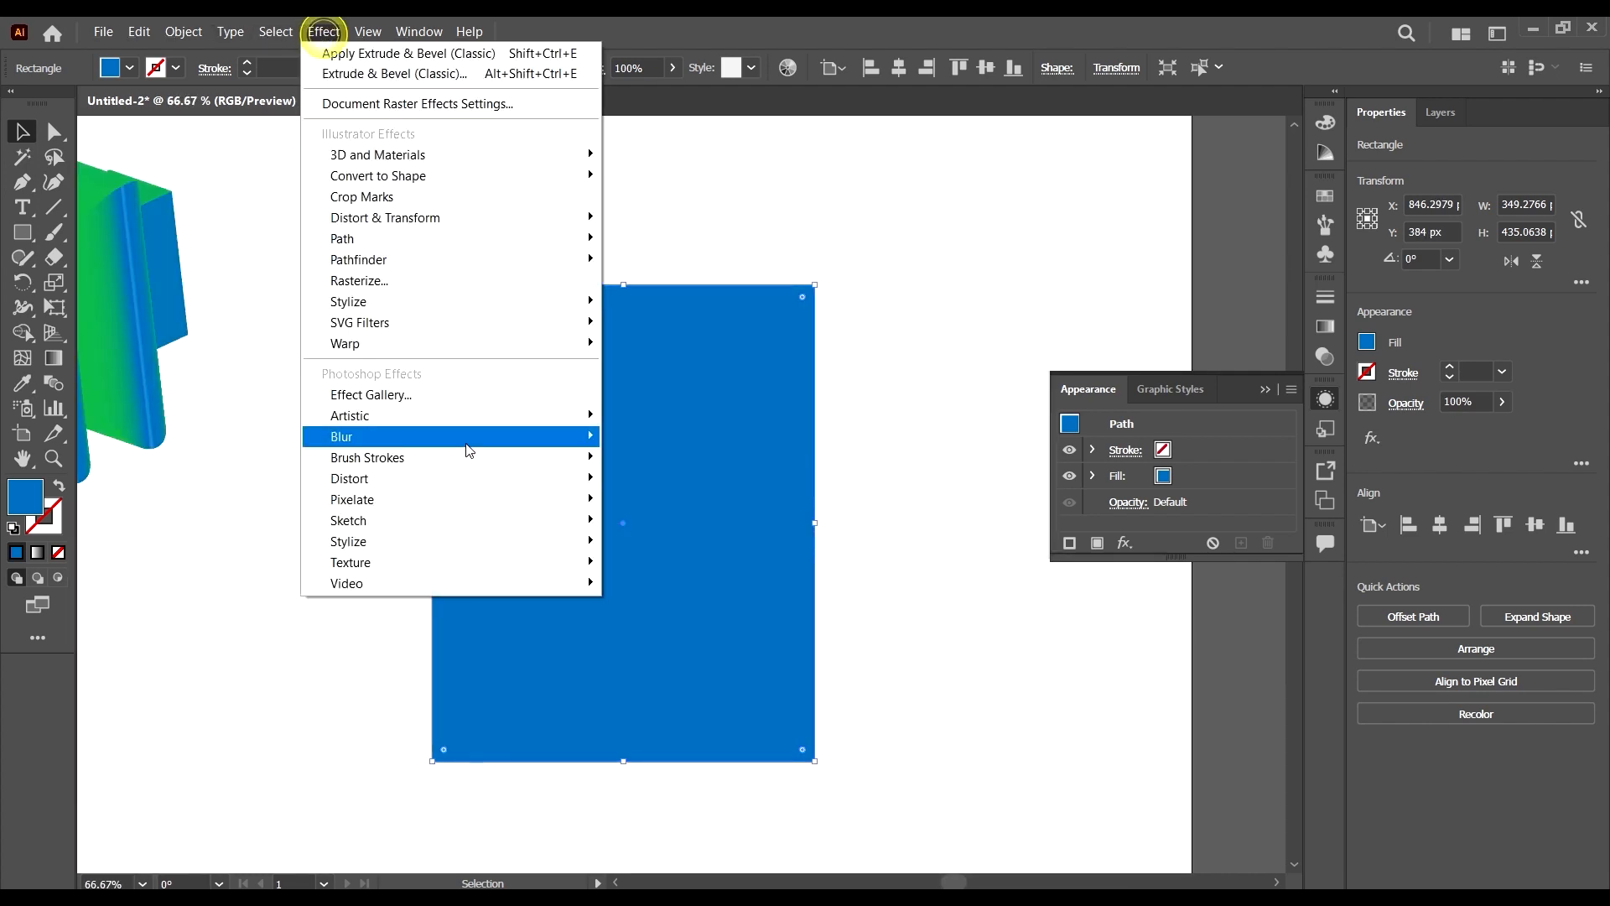
pyautogui.click(463, 155)
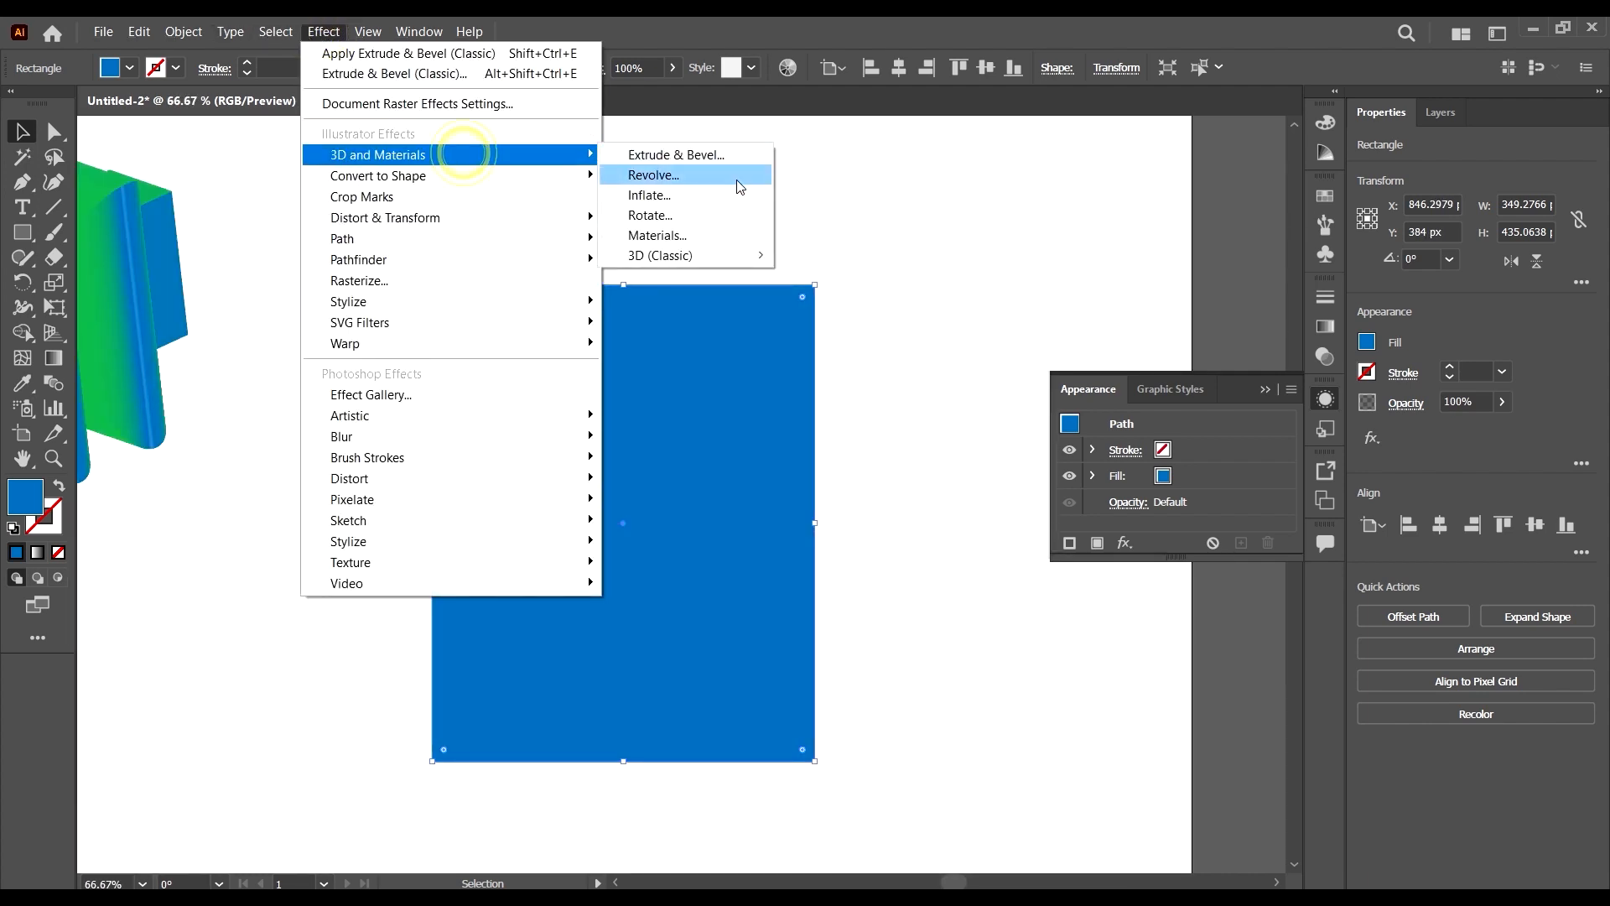
pyautogui.click(700, 251)
pyautogui.click(910, 258)
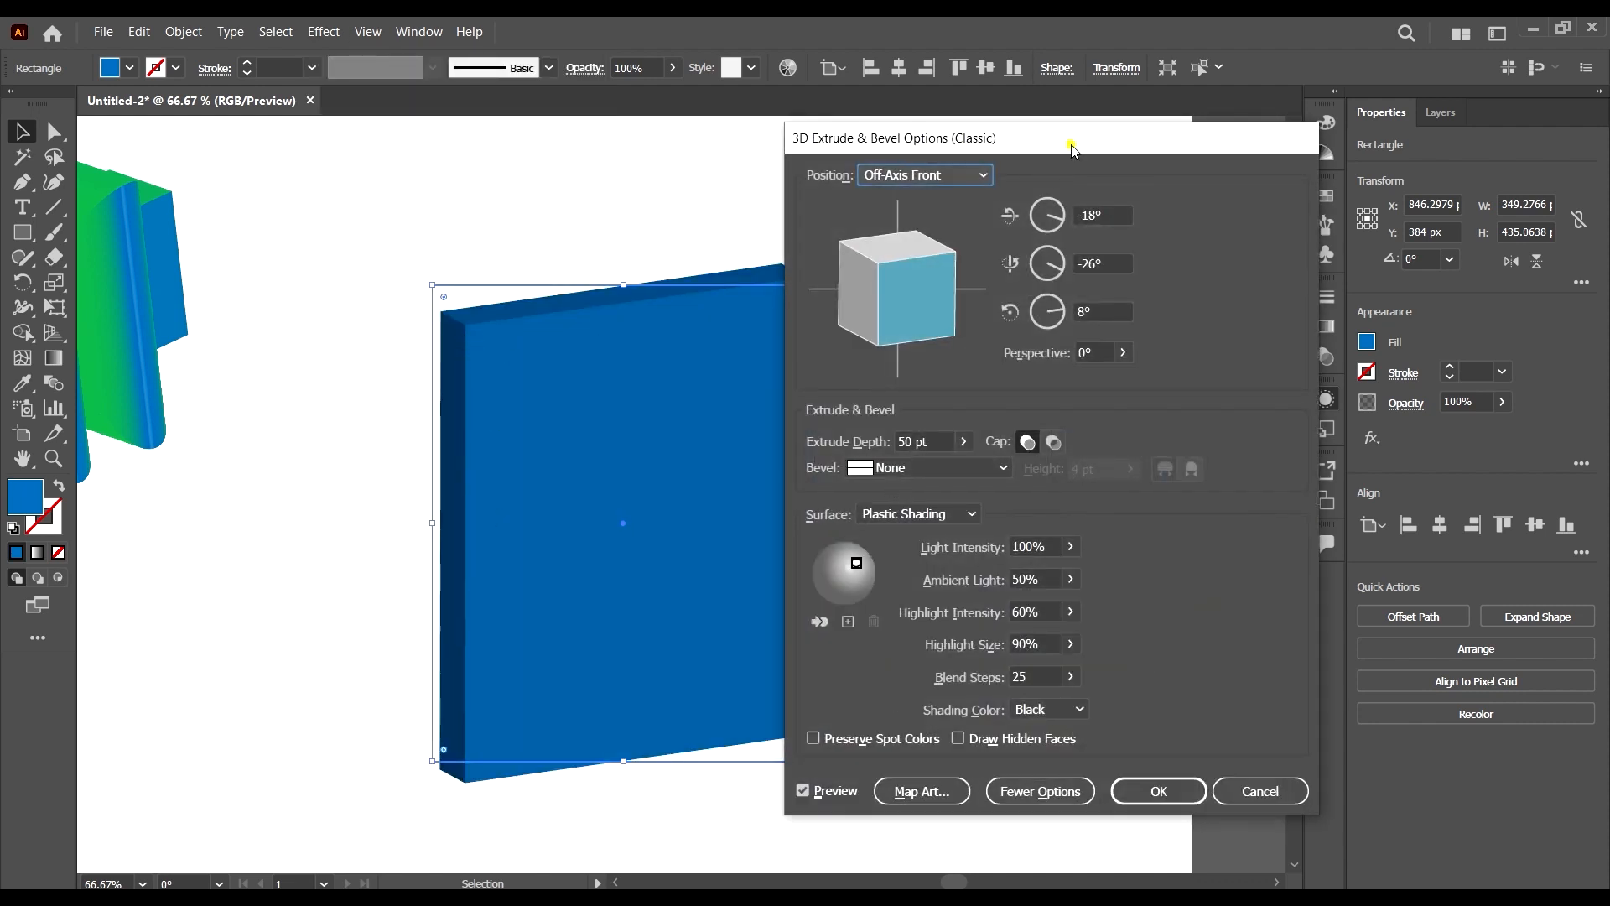
pyautogui.moveTo(1074, 149); pyautogui.dragTo(1221, 132)
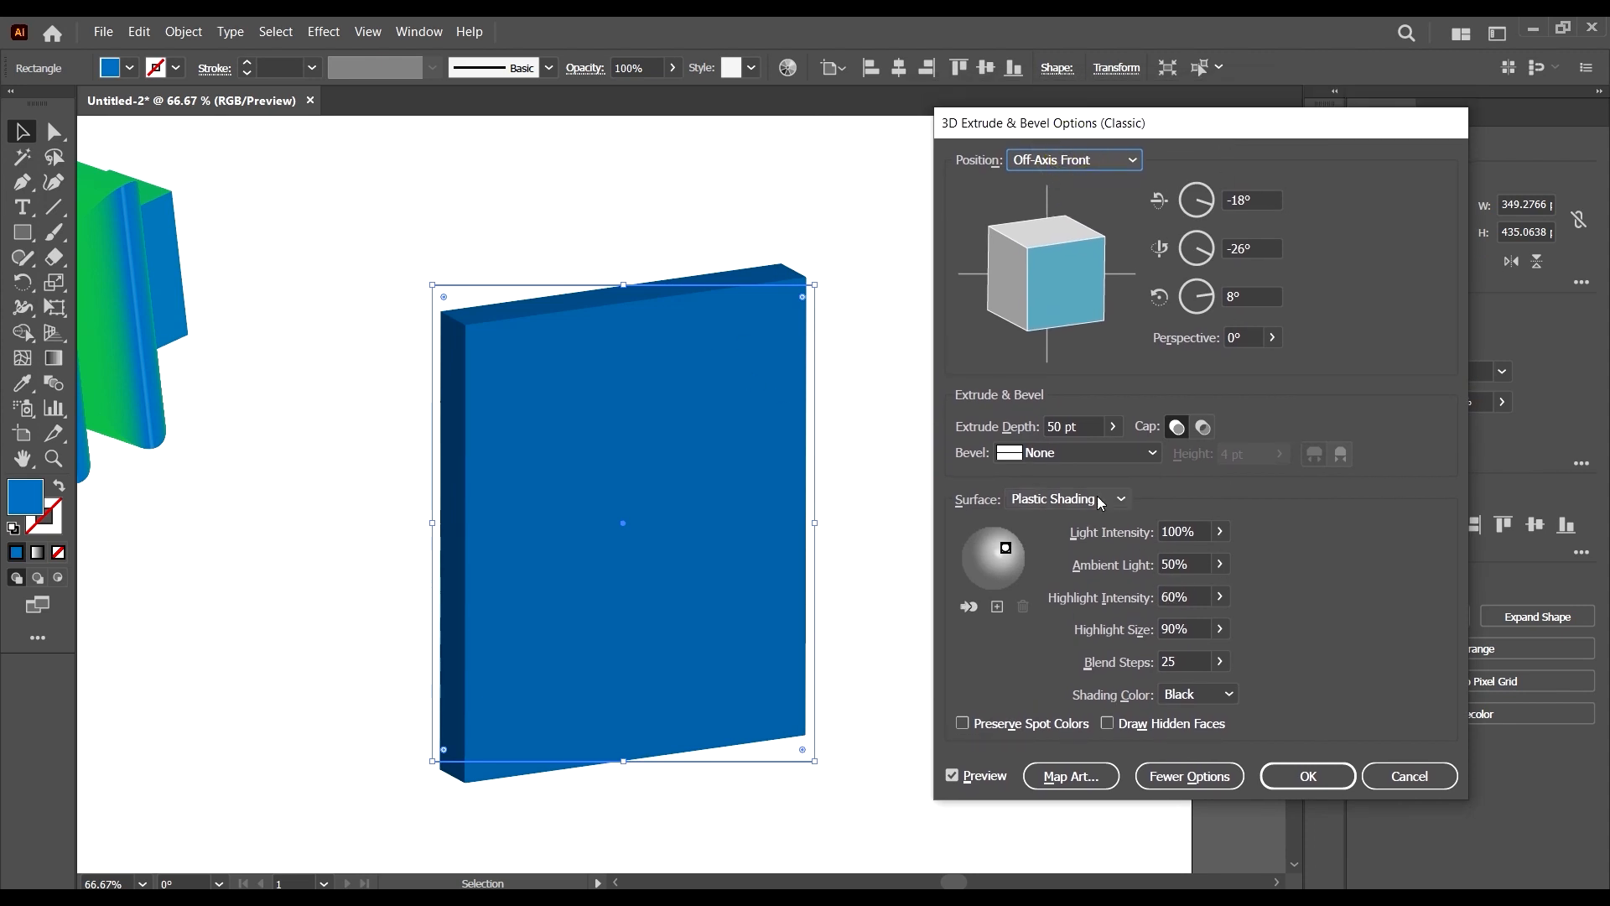
pyautogui.click(1151, 454)
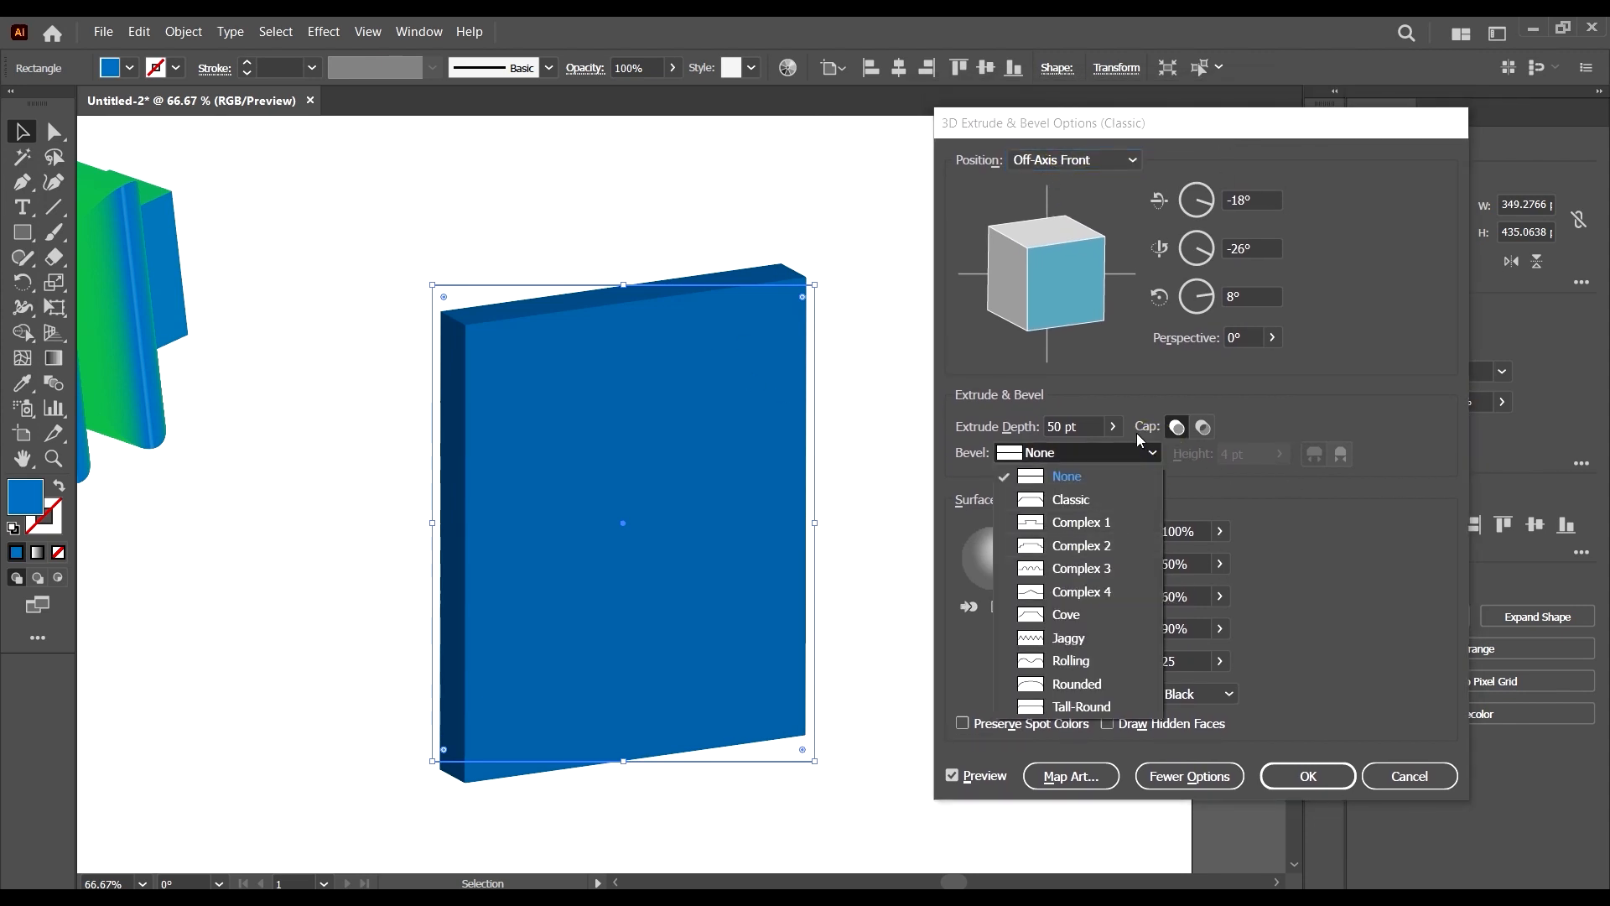
pyautogui.click(1113, 426)
pyautogui.moveTo(1114, 426); pyautogui.dragTo(1056, 453)
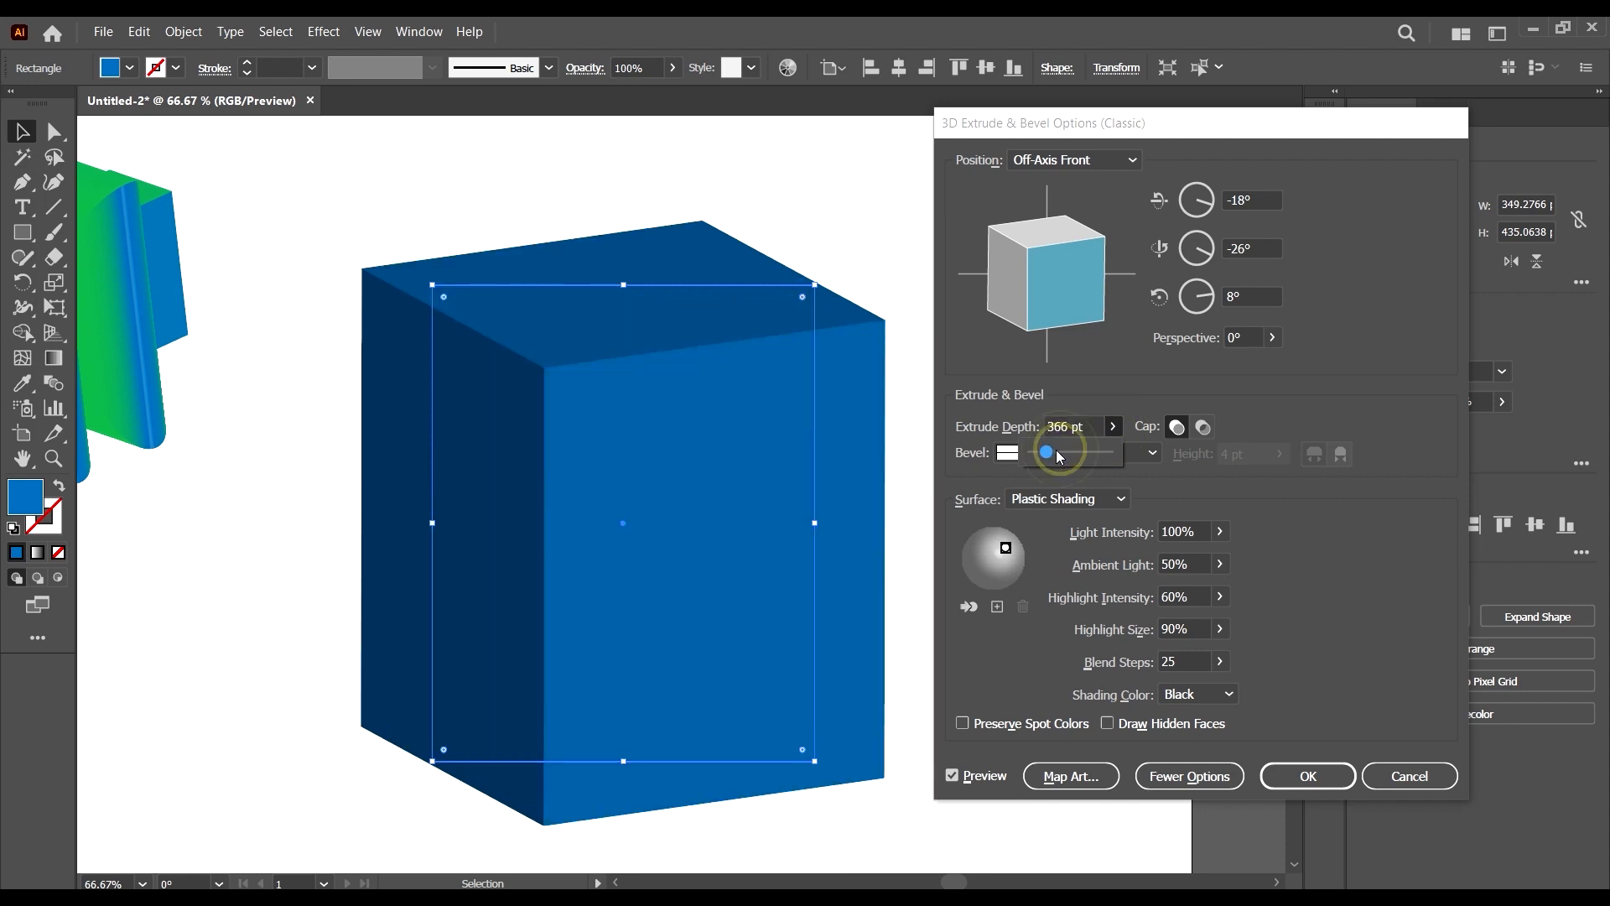
# - Open the art mapping options for the extruded rectangle and map the Home symbol onto its front face, surface 1
pyautogui.click(1062, 777)
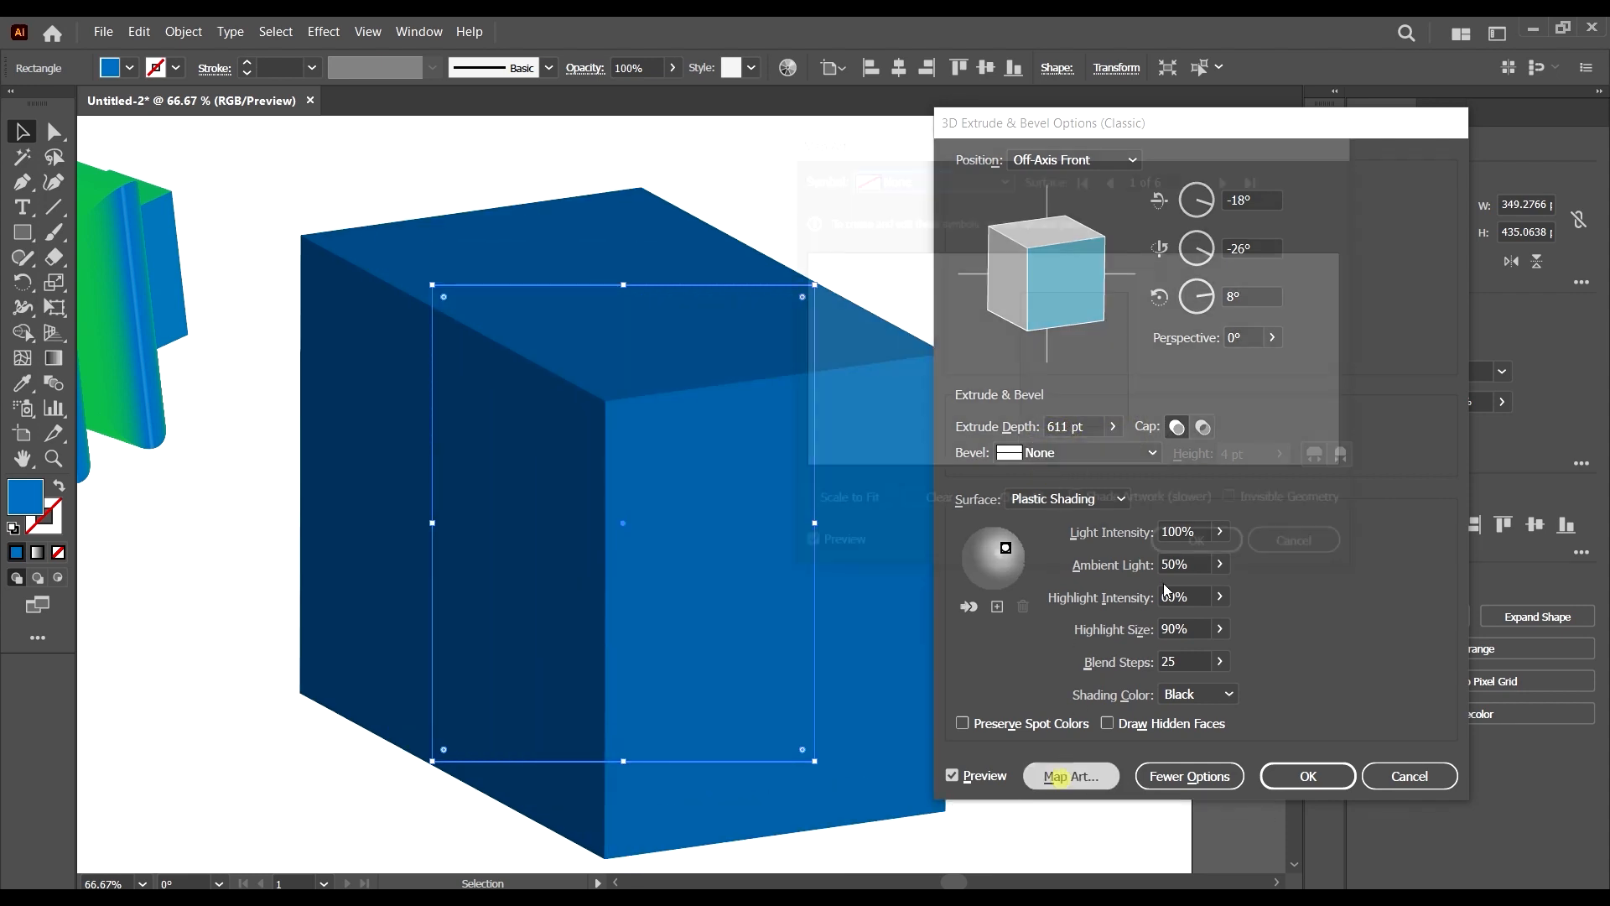
pyautogui.moveTo(1138, 142); pyautogui.dragTo(1202, 161)
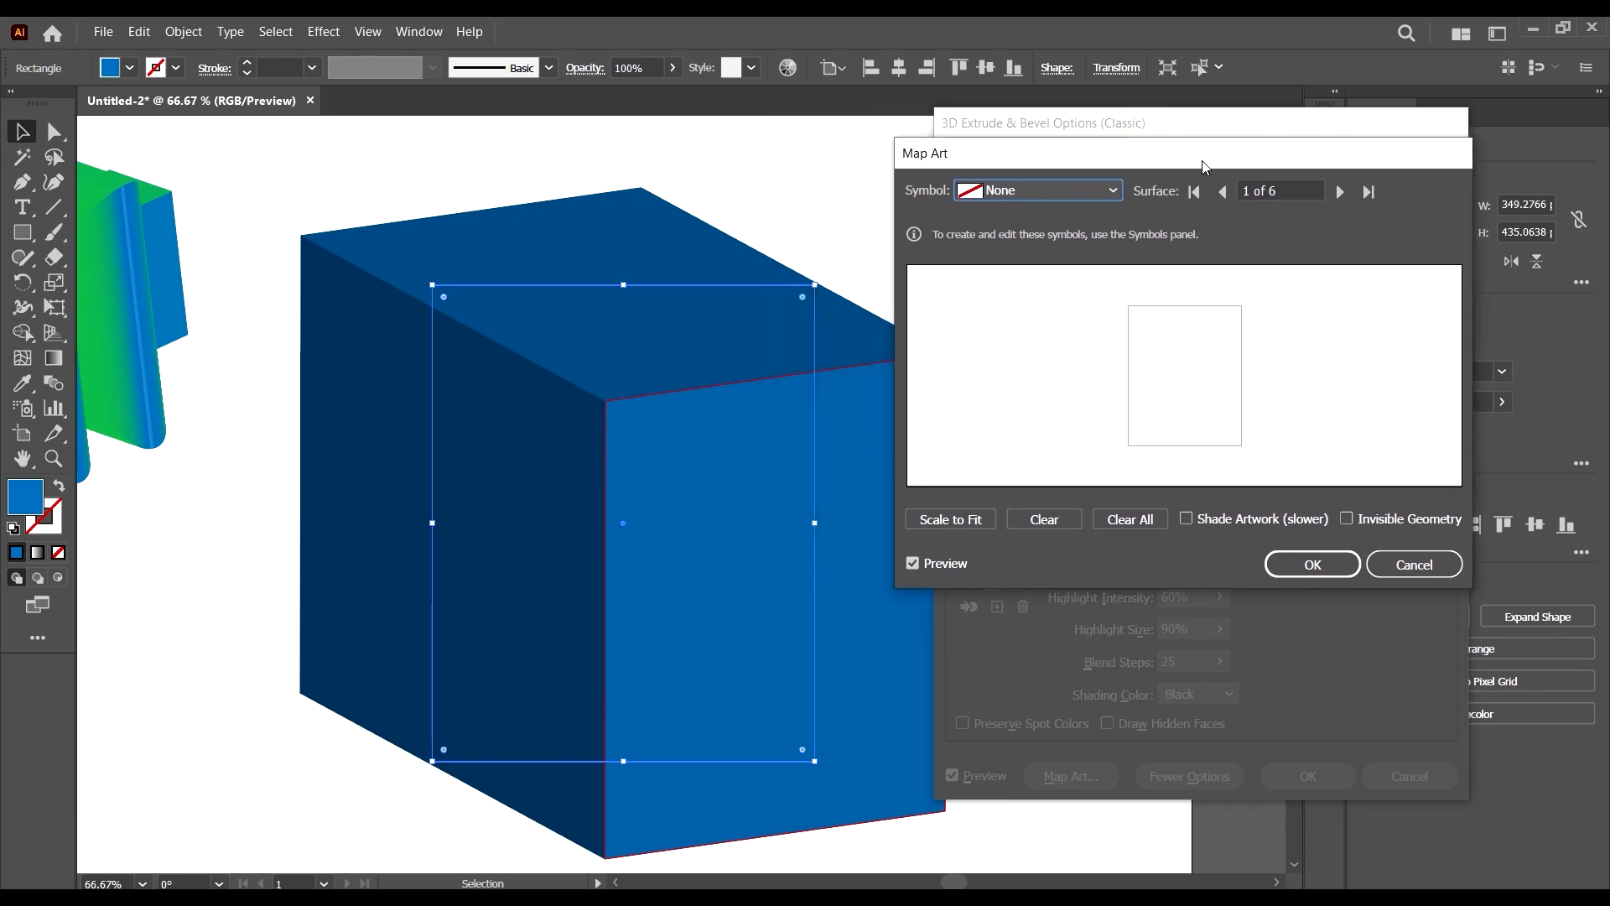
pyautogui.moveTo(1102, 152); pyautogui.dragTo(1164, 158)
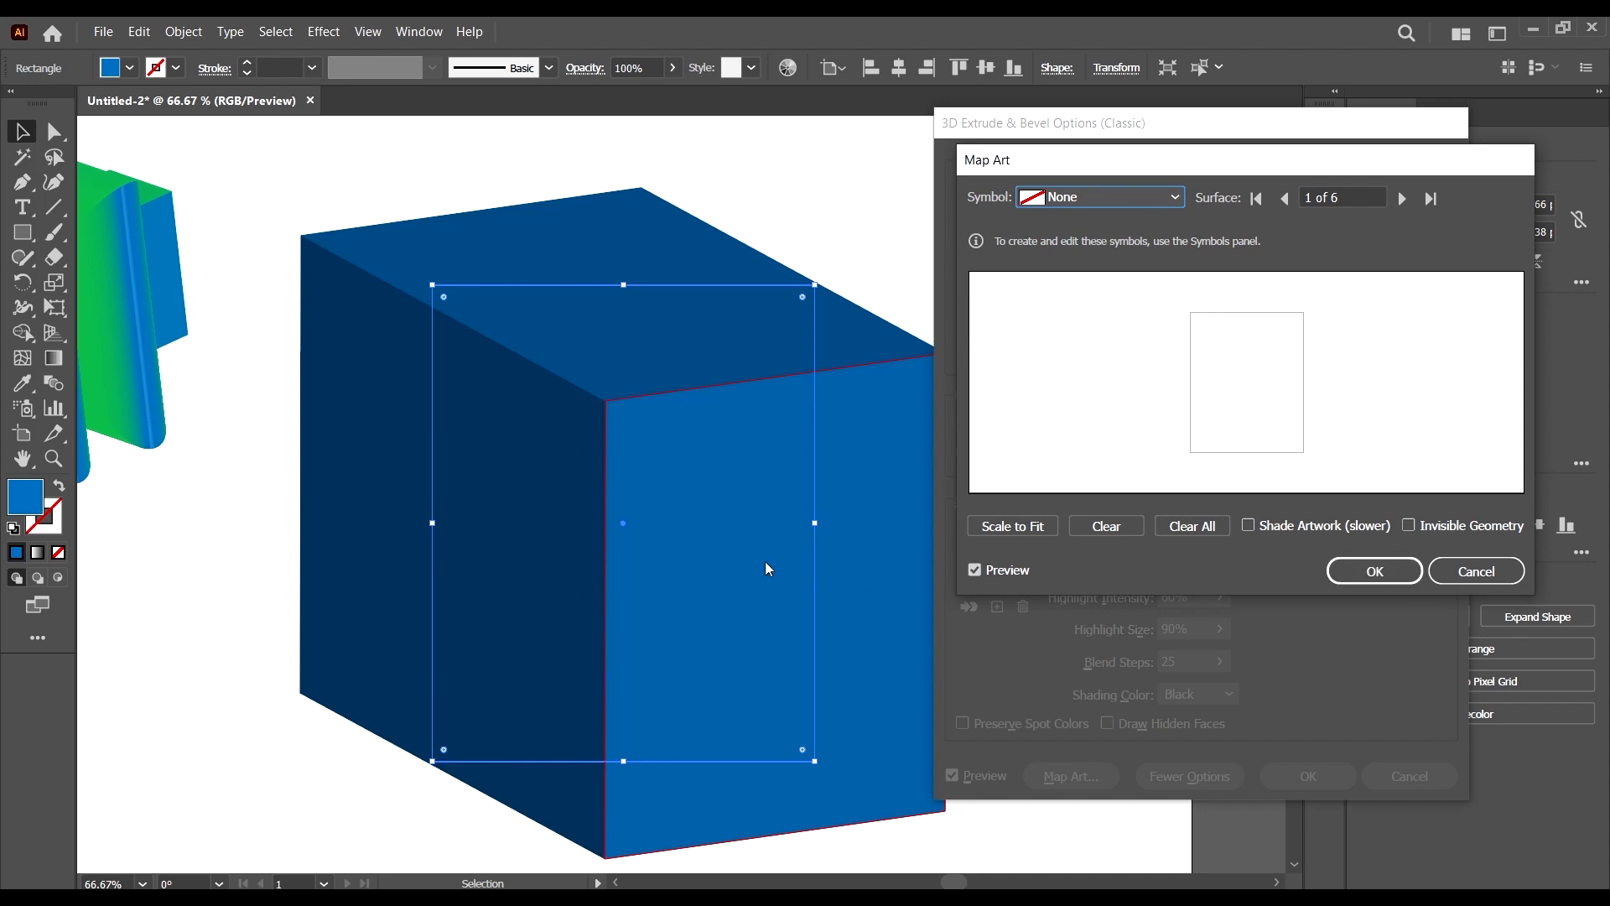
pyautogui.click(1117, 206)
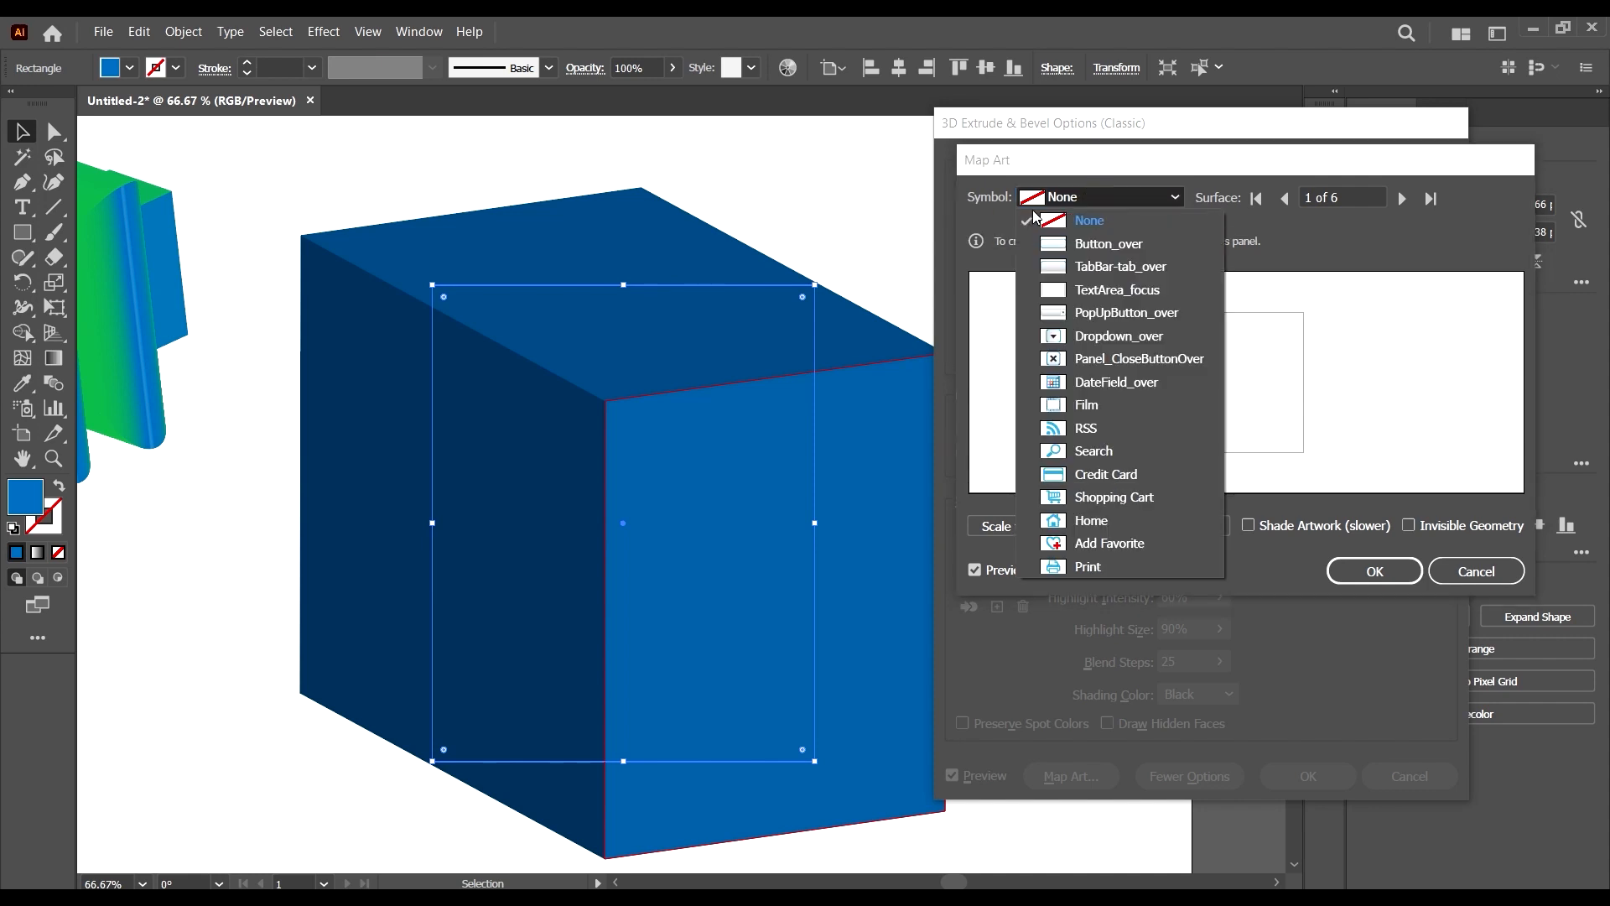
pyautogui.click(1120, 521)
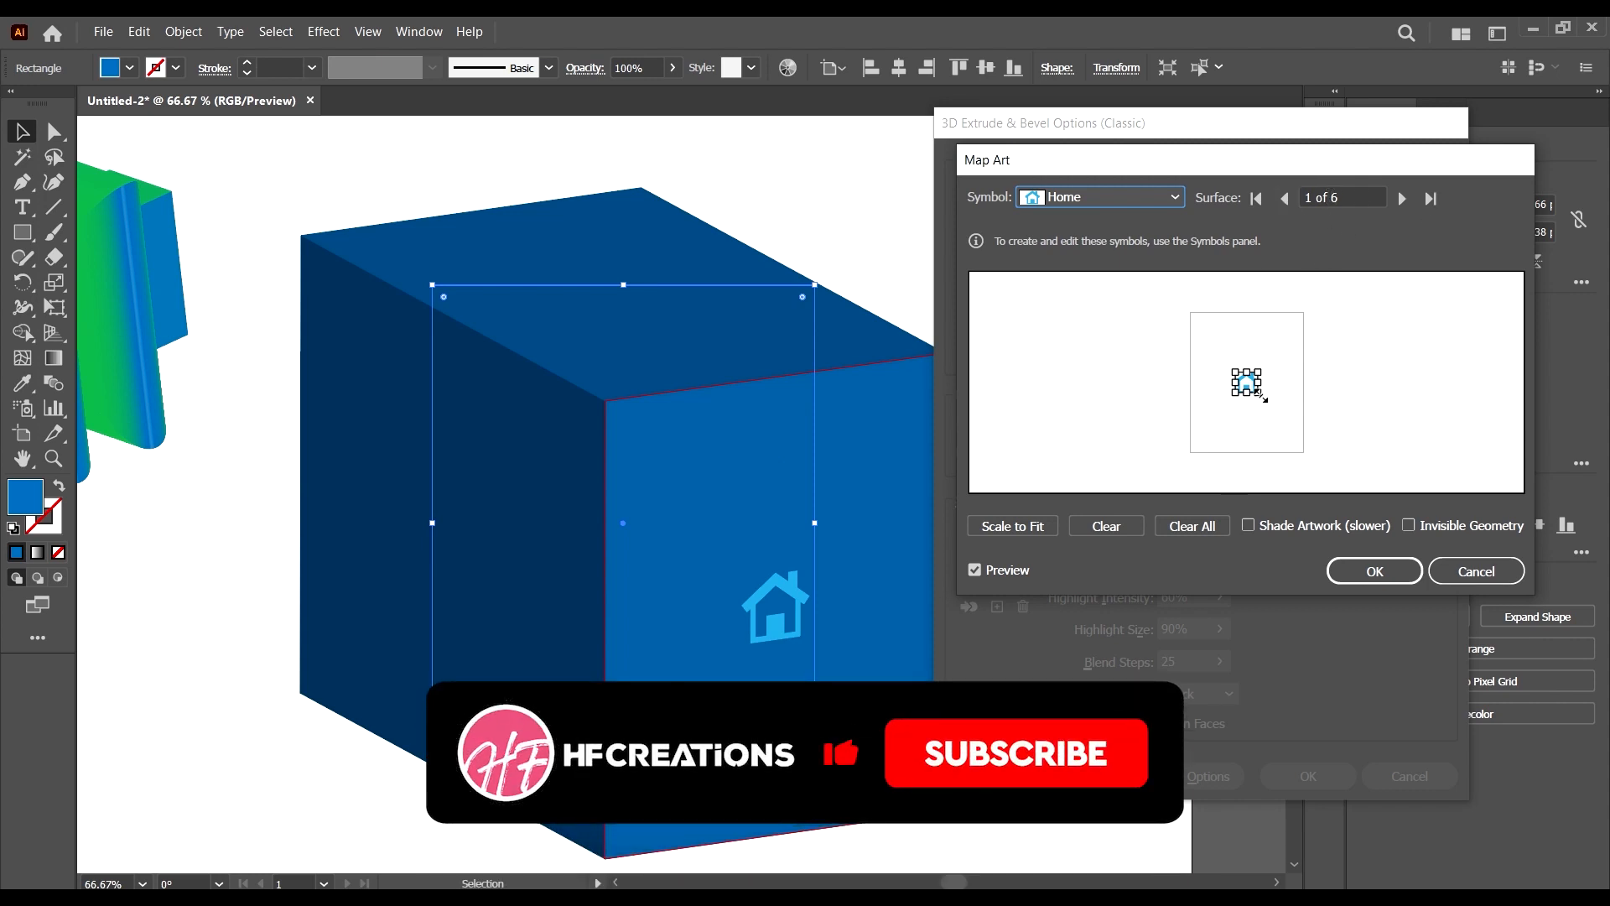
# - Enlarge the Home symbol and position it so that it nearly fills the width of the front face
pyautogui.moveTo(1262, 397); pyautogui.dragTo(1298, 440)
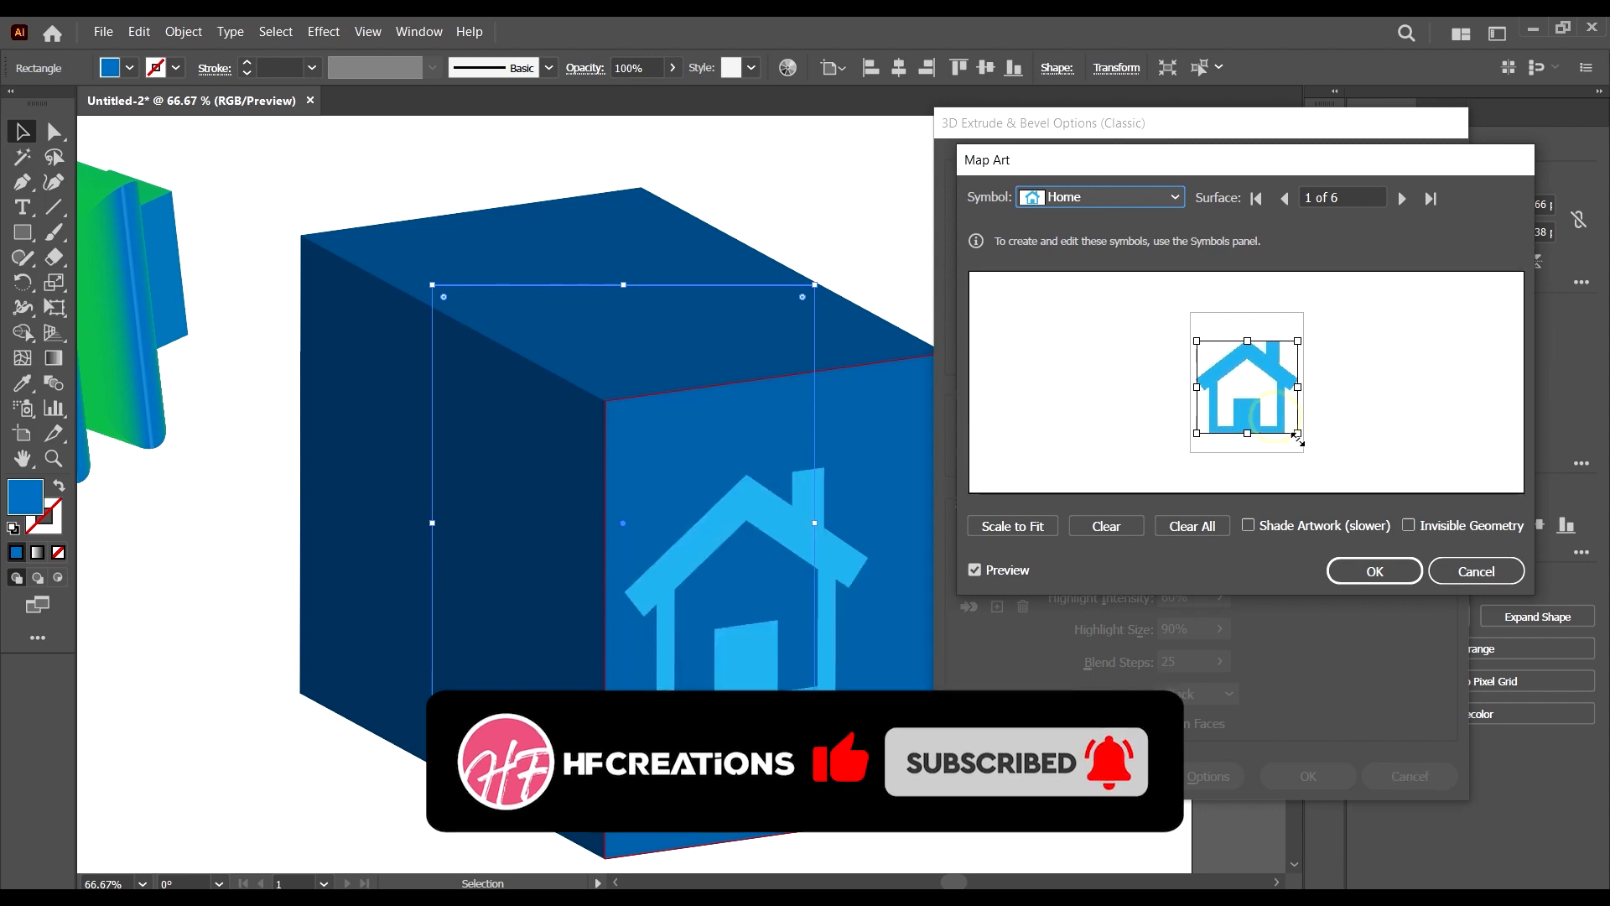
pyautogui.moveTo(1274, 380); pyautogui.dragTo(1277, 376)
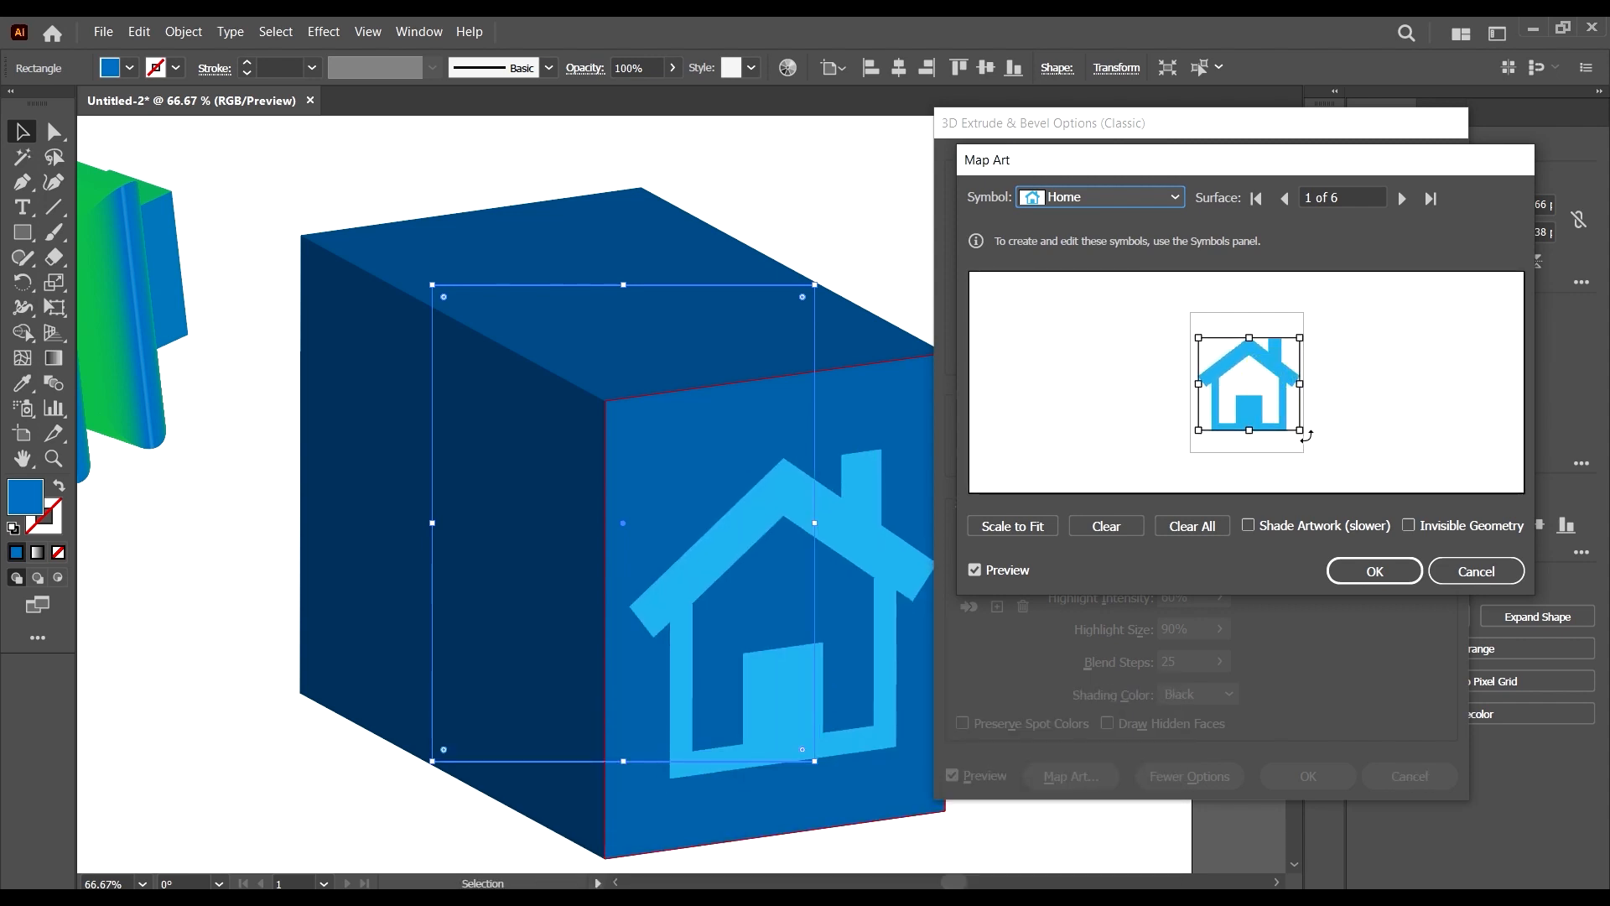
pyautogui.moveTo(1302, 429); pyautogui.dragTo(1281, 403)
pyautogui.moveTo(1226, 149); pyautogui.dragTo(1259, 138)
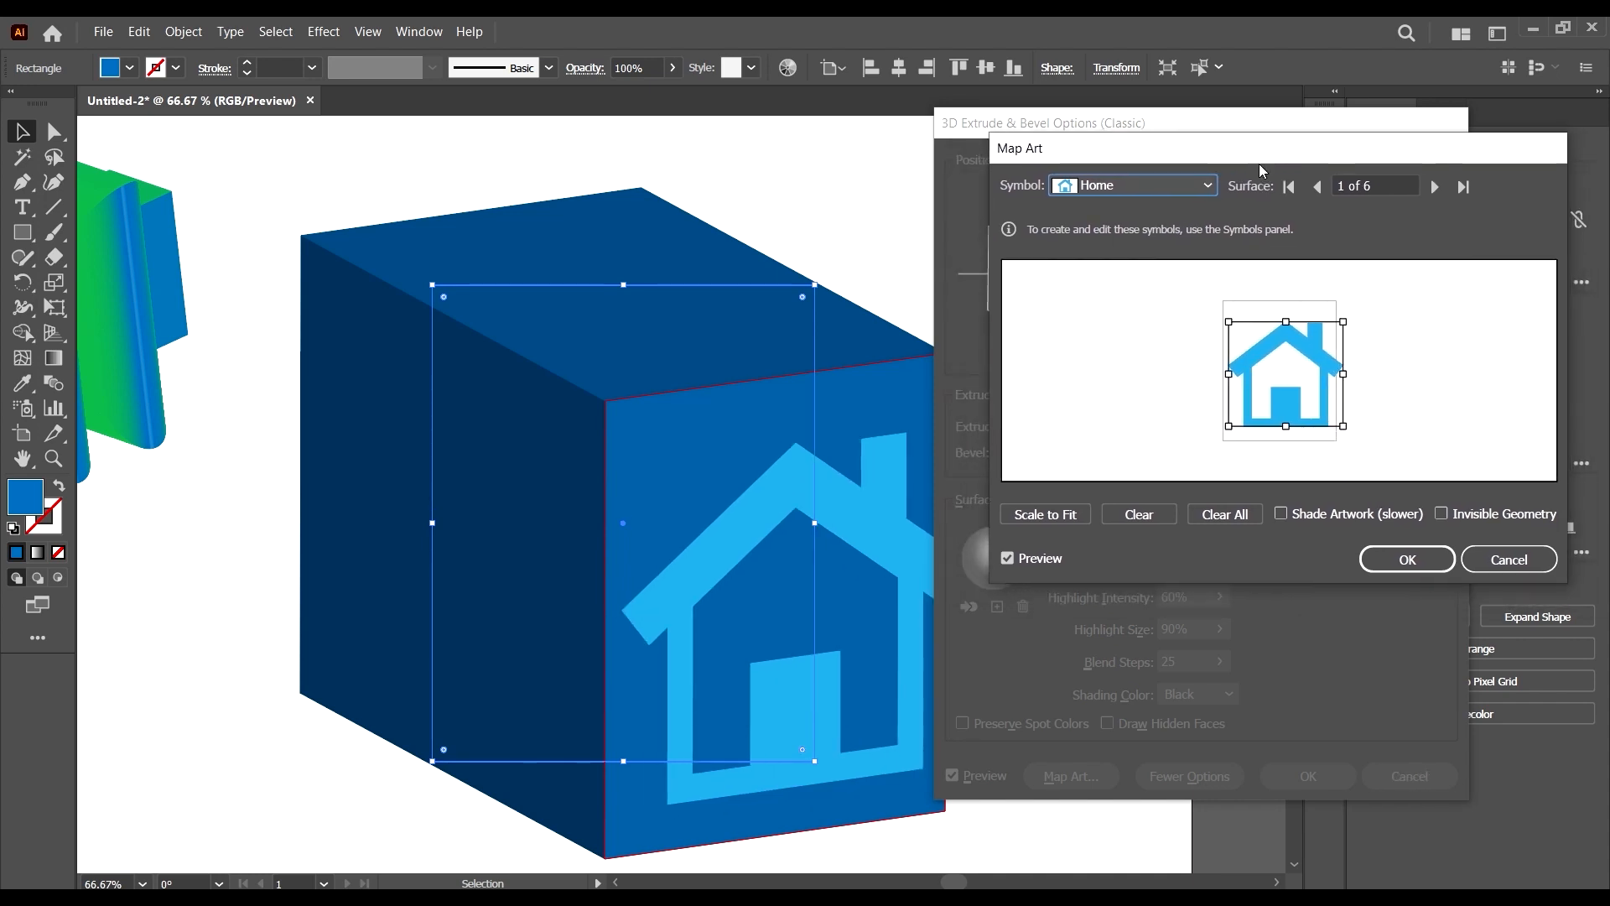
pyautogui.moveTo(1341, 425); pyautogui.dragTo(1334, 417)
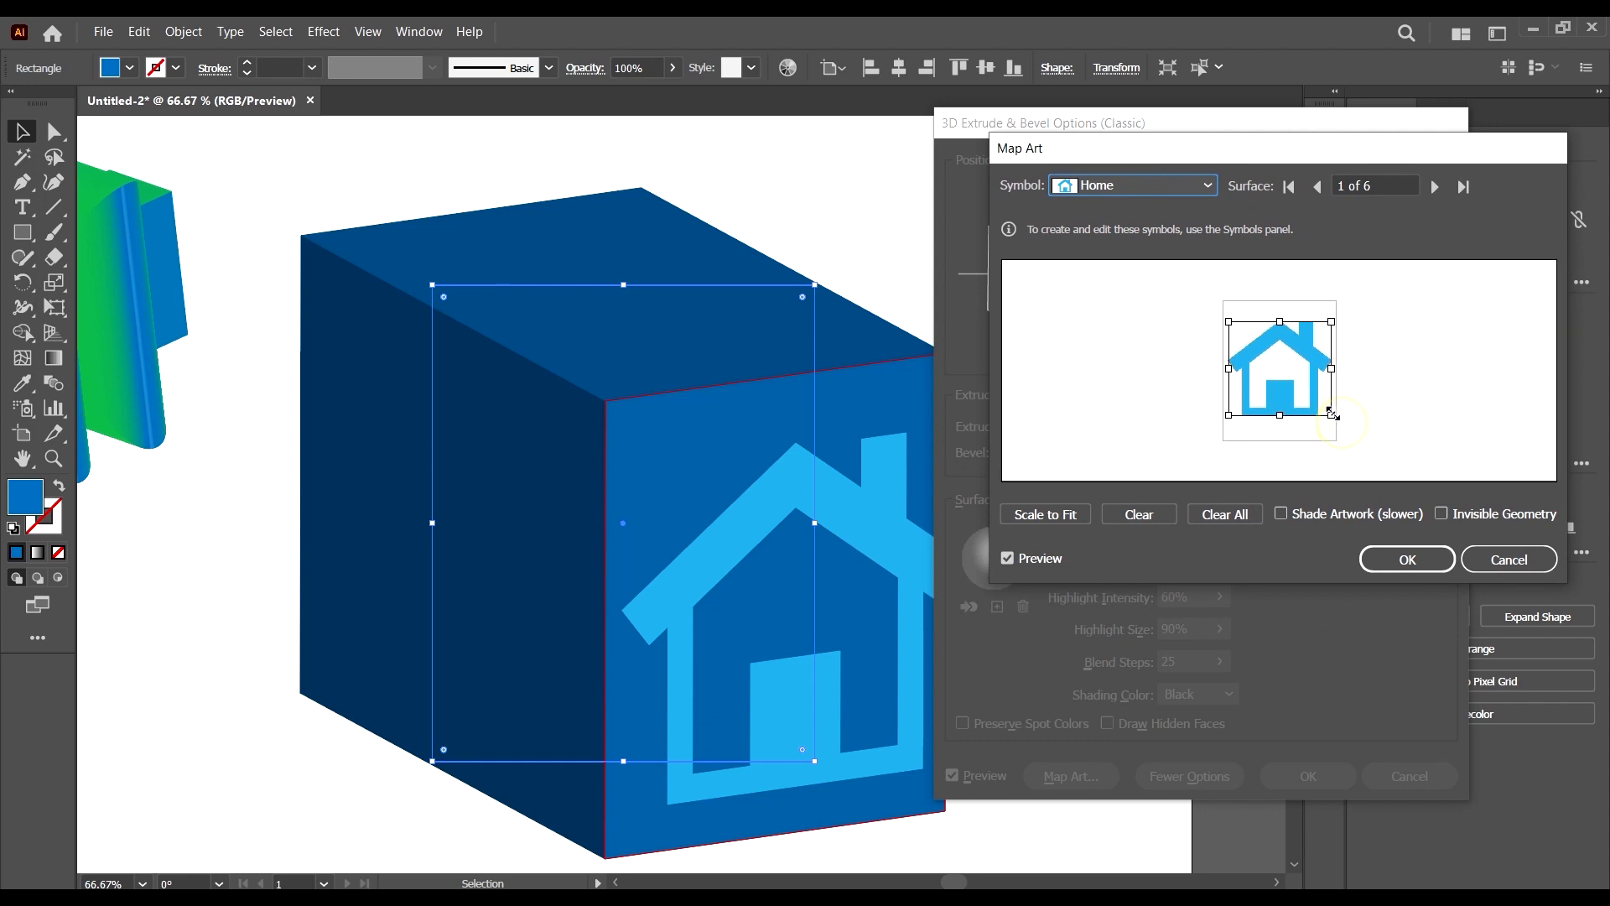
pyautogui.click(1296, 357)
pyautogui.moveTo(1296, 357); pyautogui.dragTo(1295, 357)
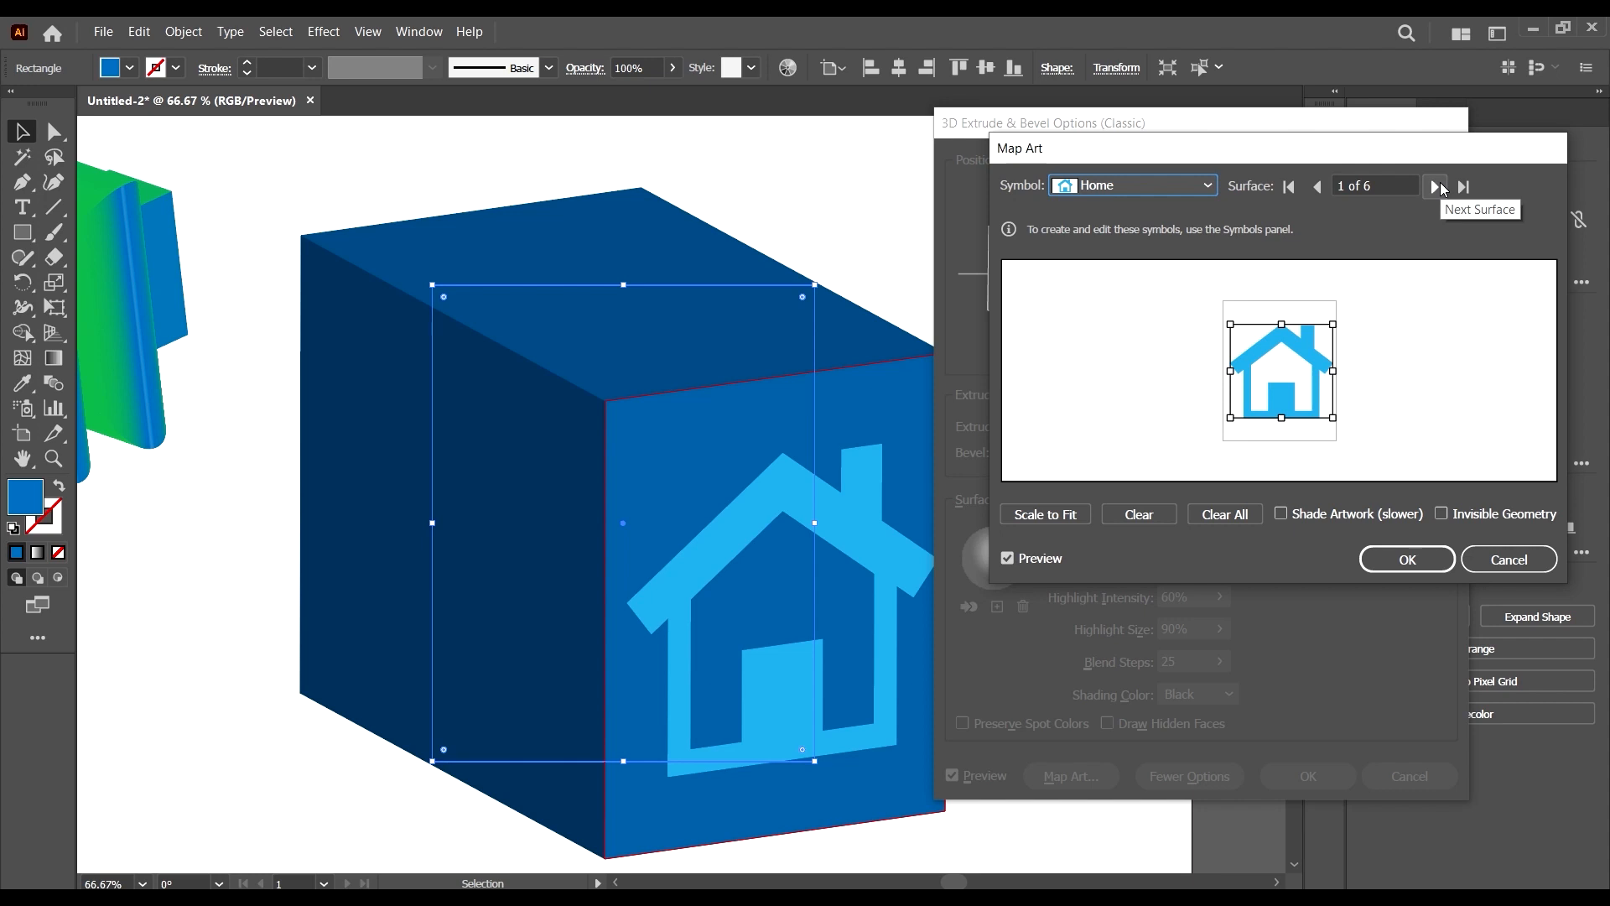
# - Switch the art mapping to surface 5, the box's left side face, and map the RSS symbol onto it
pyautogui.click(1437, 186)
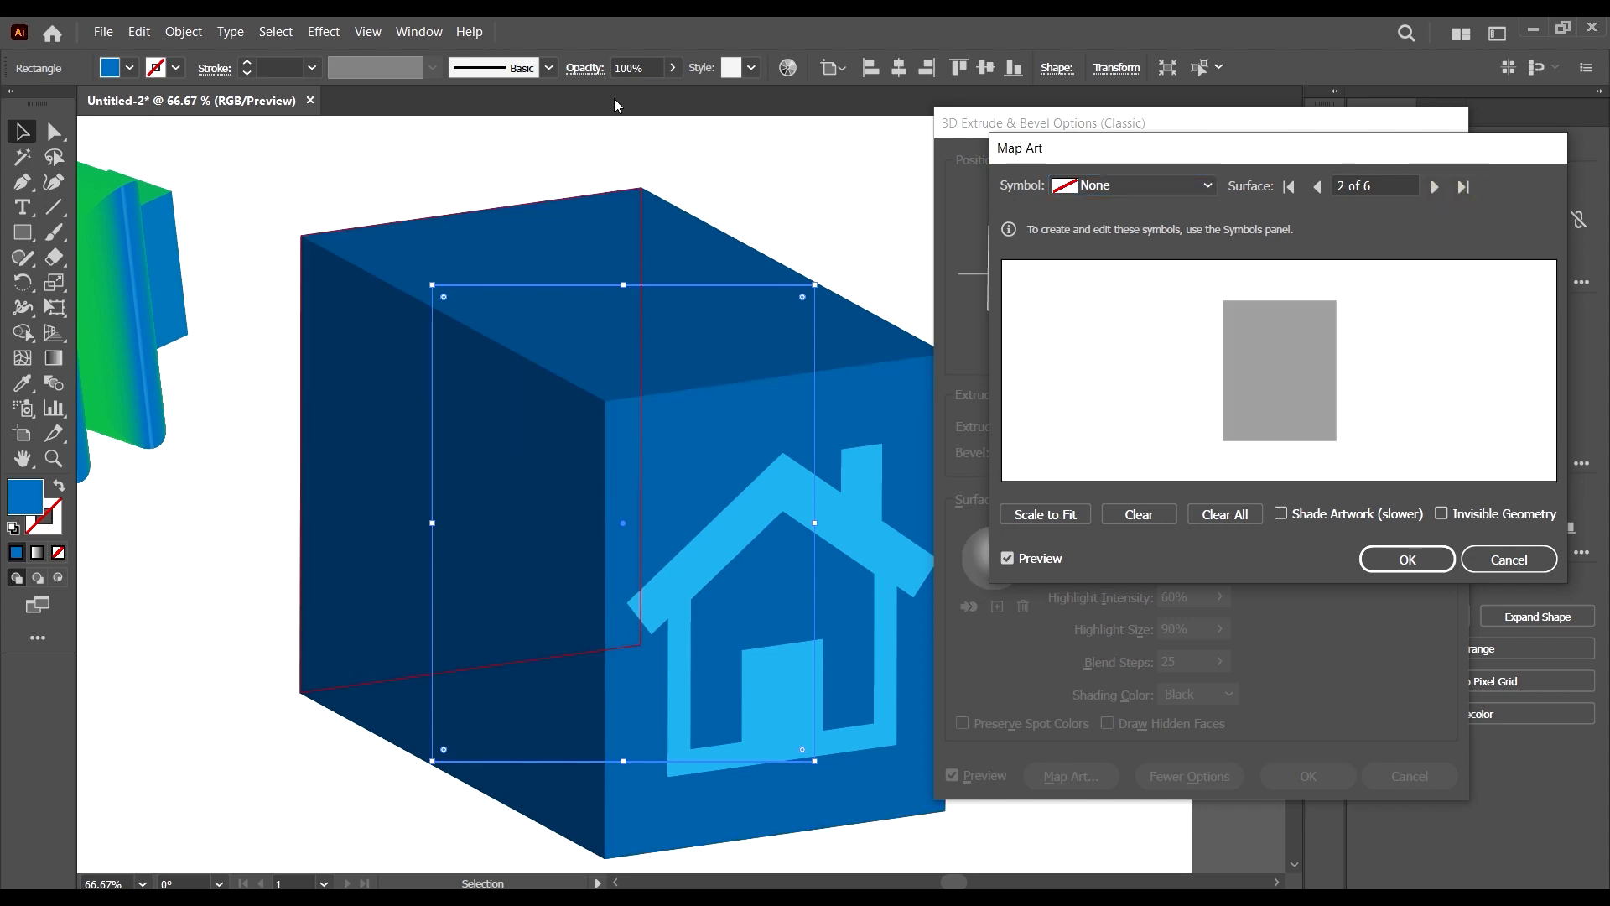
pyautogui.click(1434, 186)
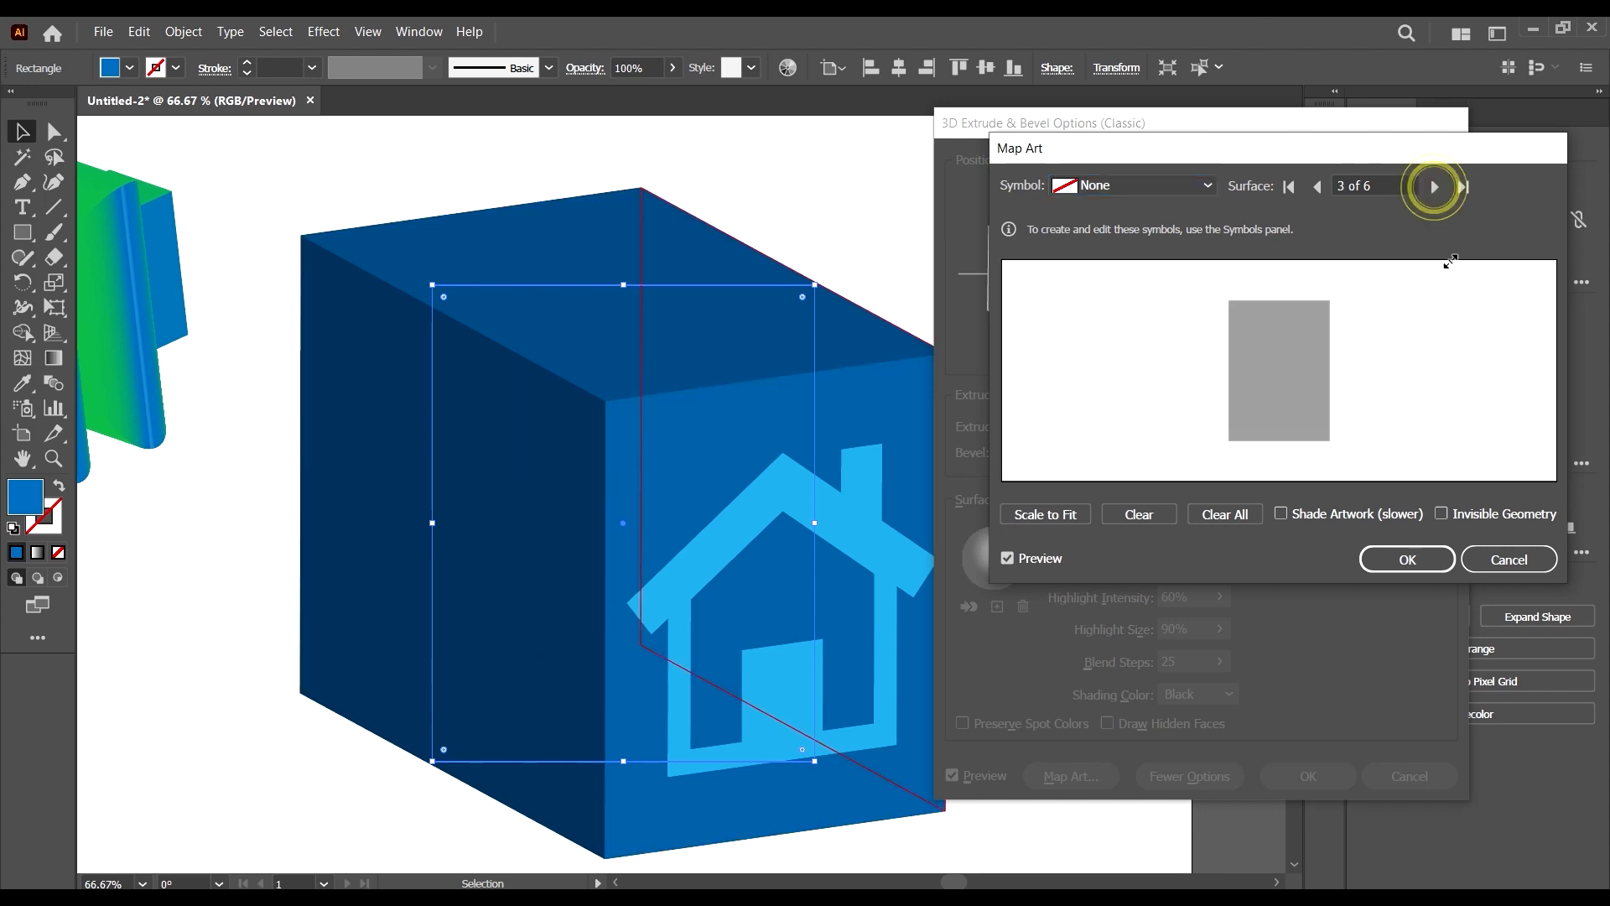
pyautogui.click(1434, 187)
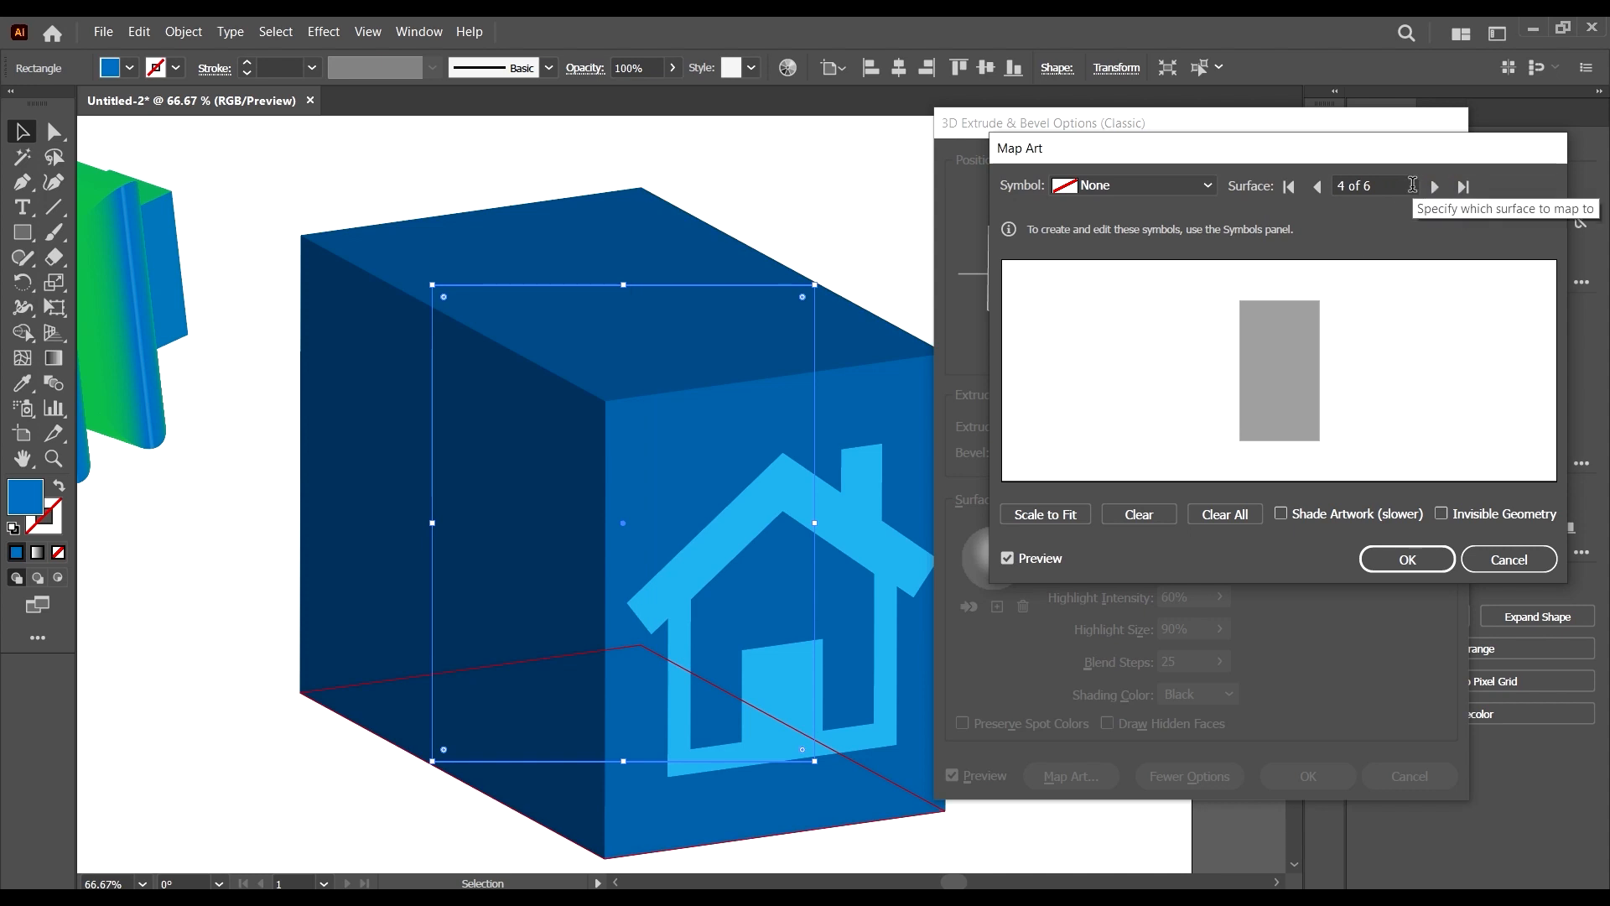
pyautogui.click(1434, 187)
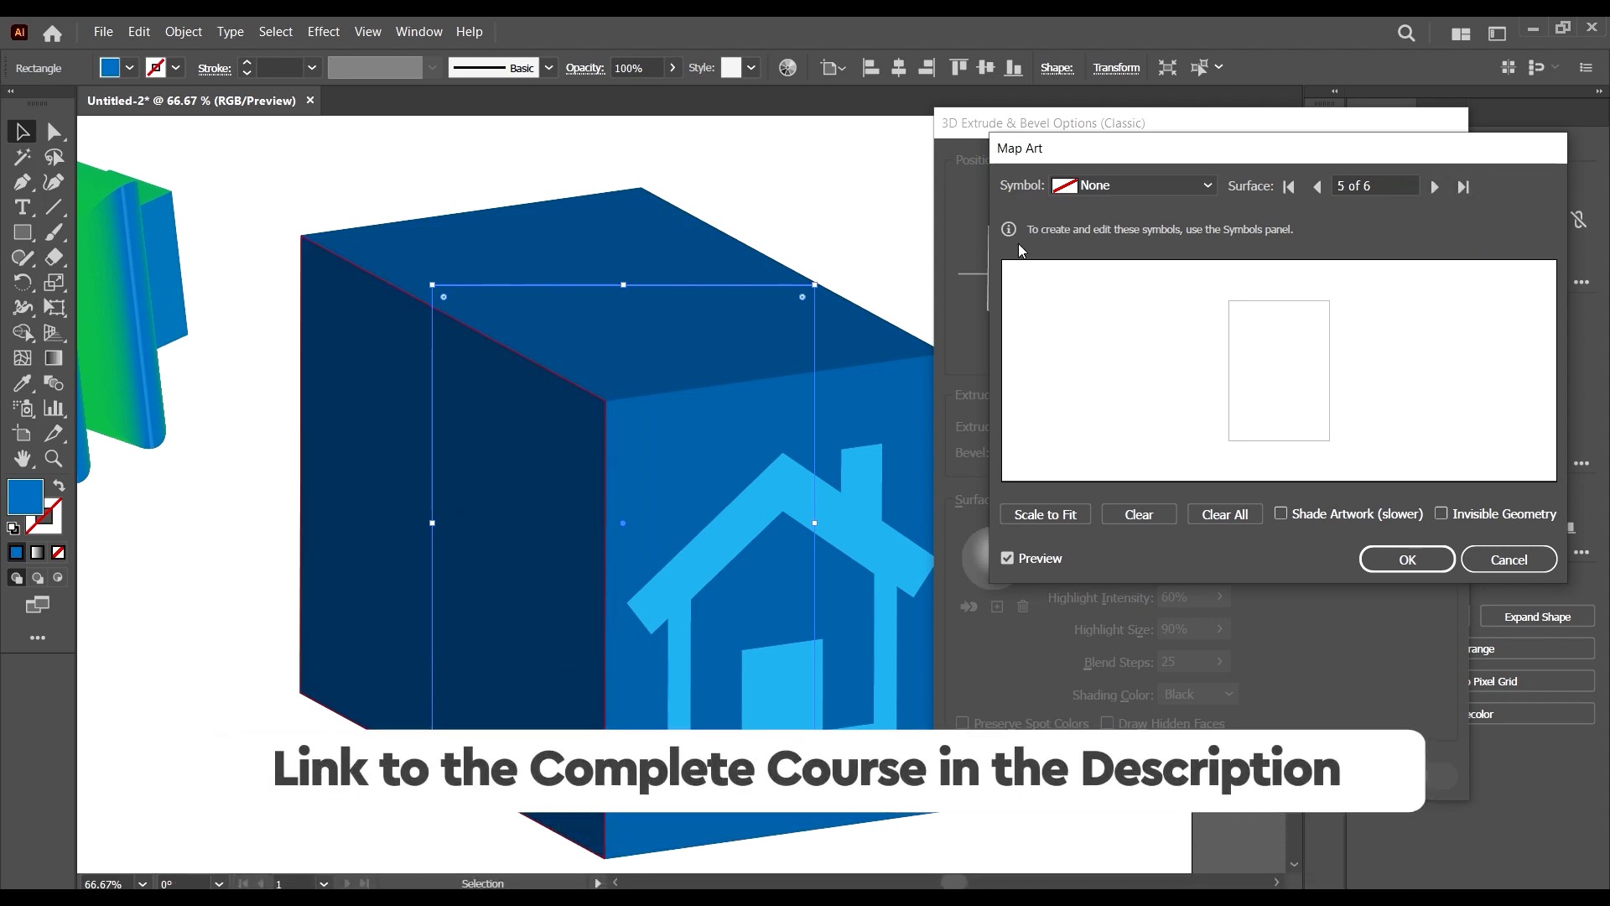
pyautogui.click(1207, 186)
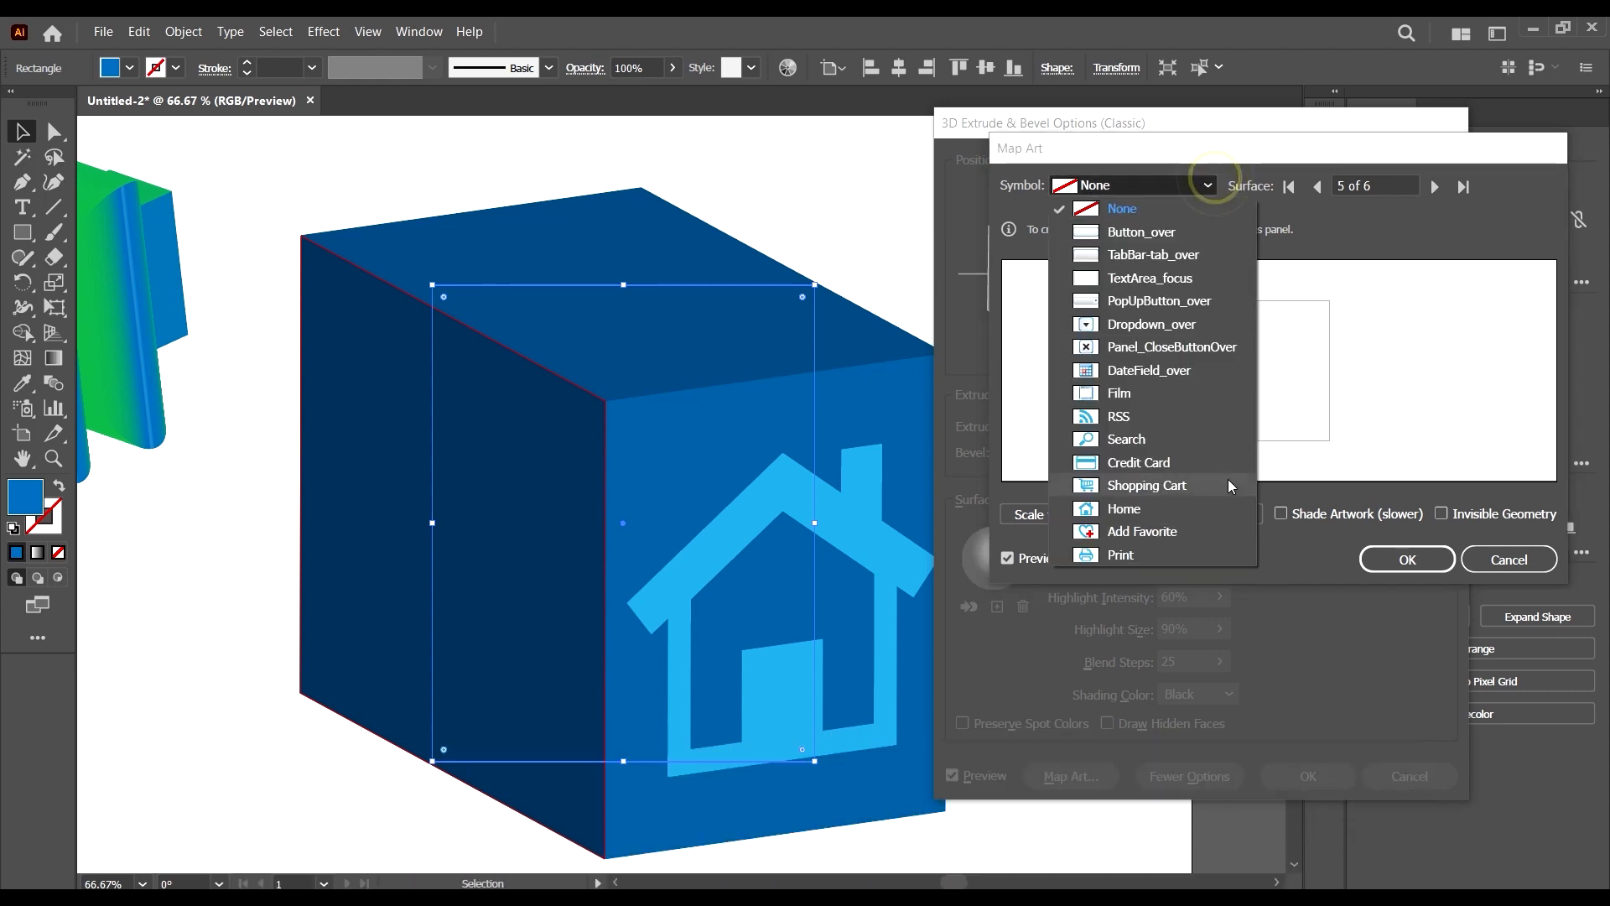
pyautogui.click(1206, 417)
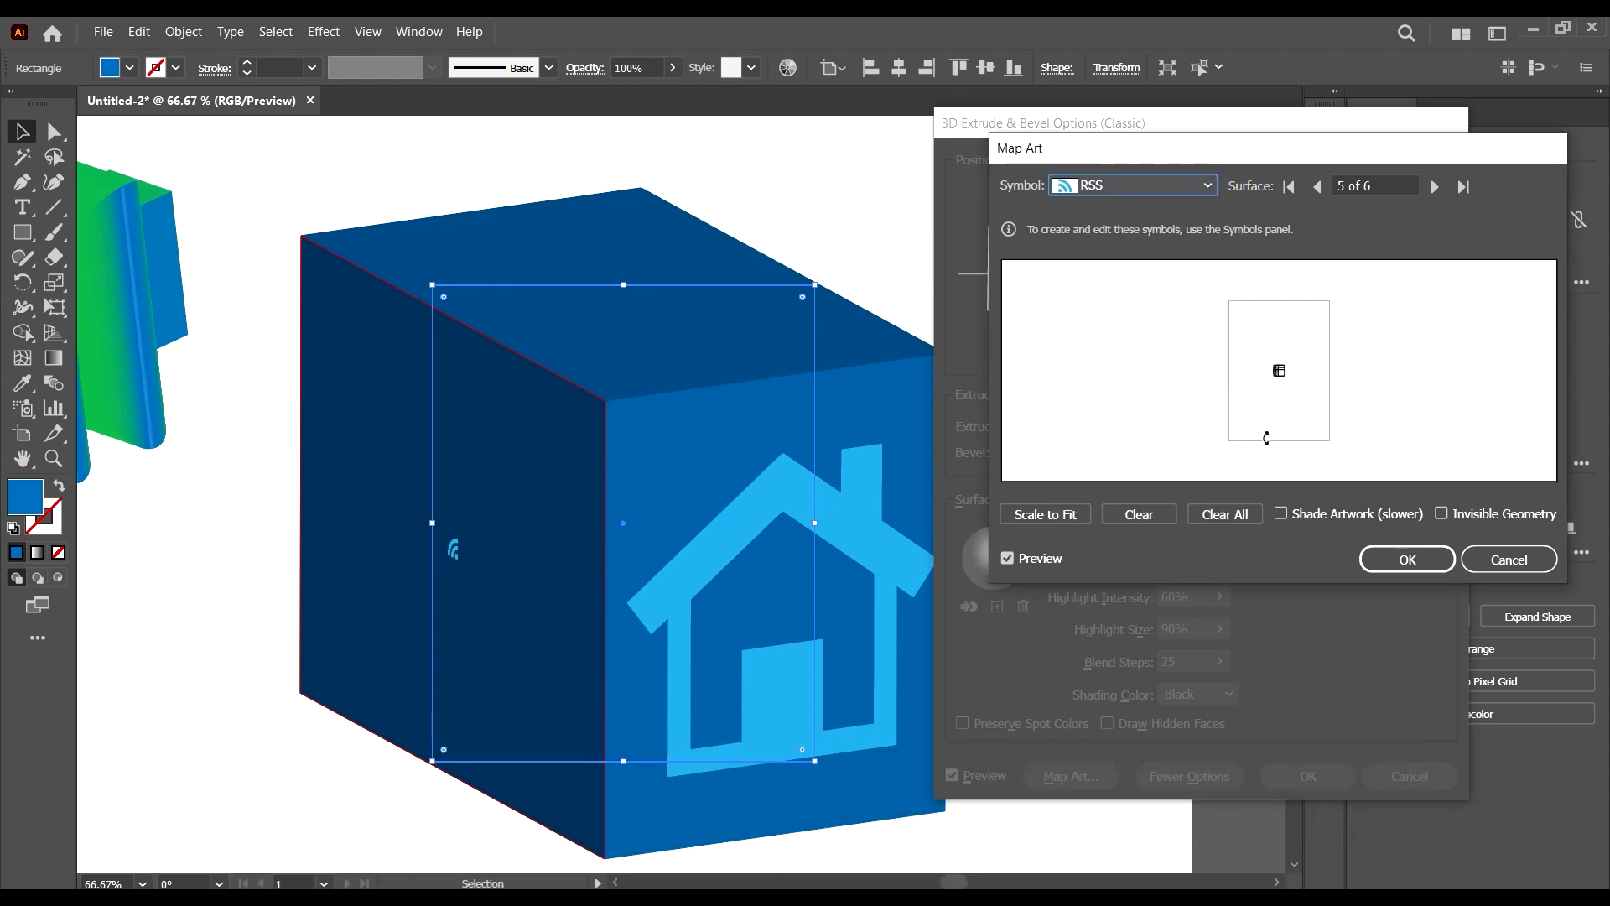
# - Enlarge and stretch the RSS symbol until it nearly fills the side face, and advance to surface 6, the top face
pyautogui.moveTo(1300, 391); pyautogui.dragTo(1331, 409)
pyautogui.click(1281, 376)
pyautogui.moveTo(1269, 349); pyautogui.dragTo(1302, 395)
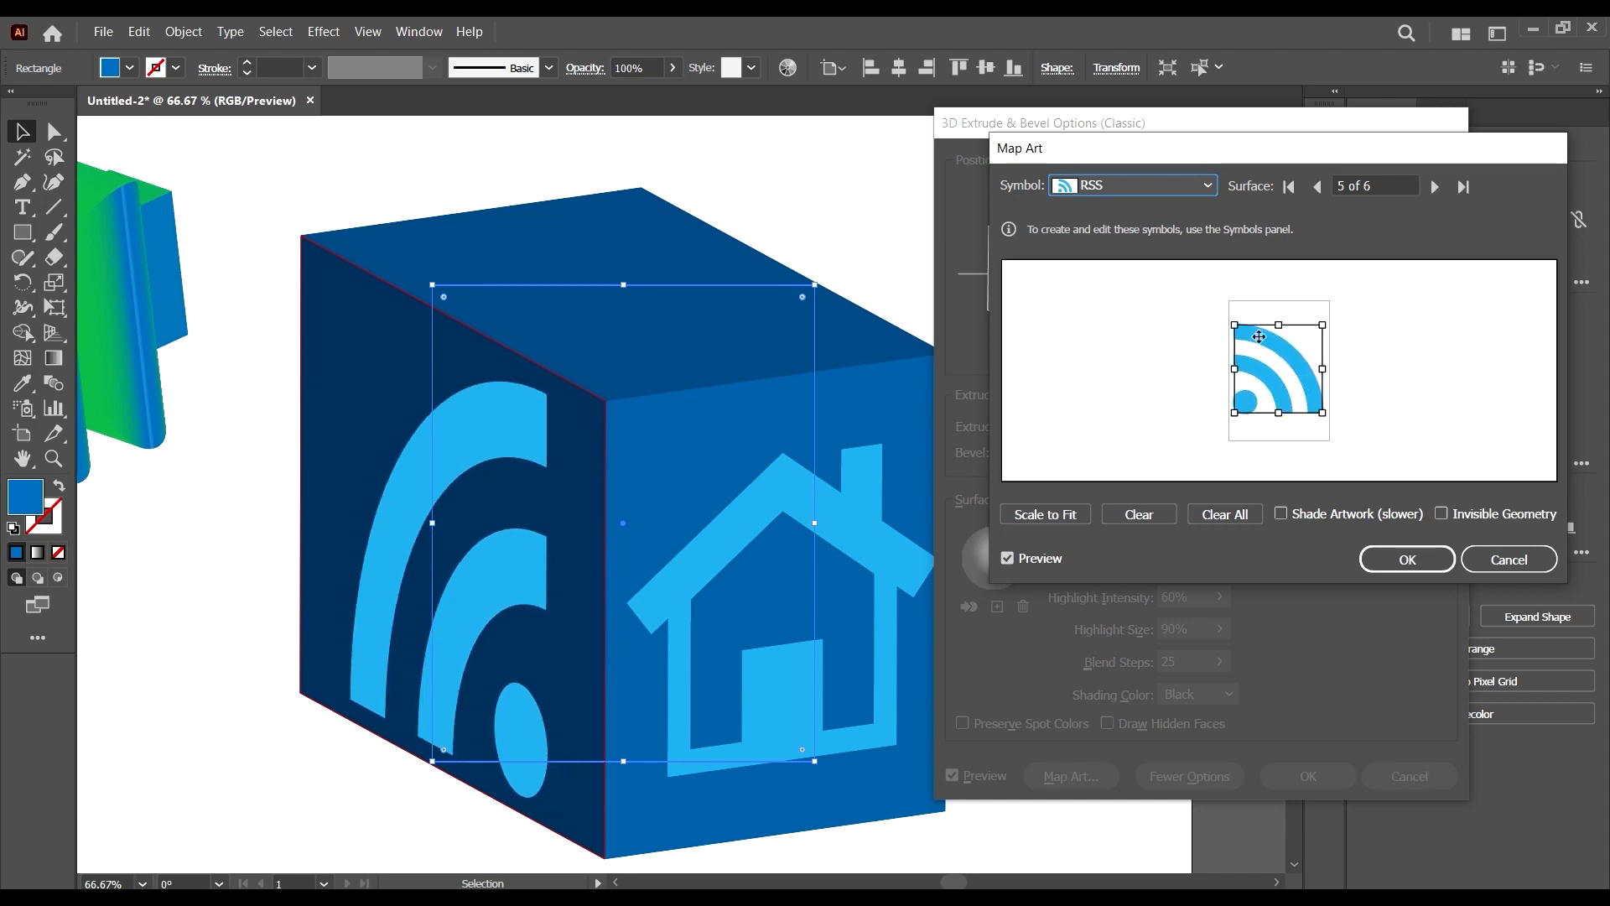
pyautogui.moveTo(1278, 325); pyautogui.dragTo(1276, 307)
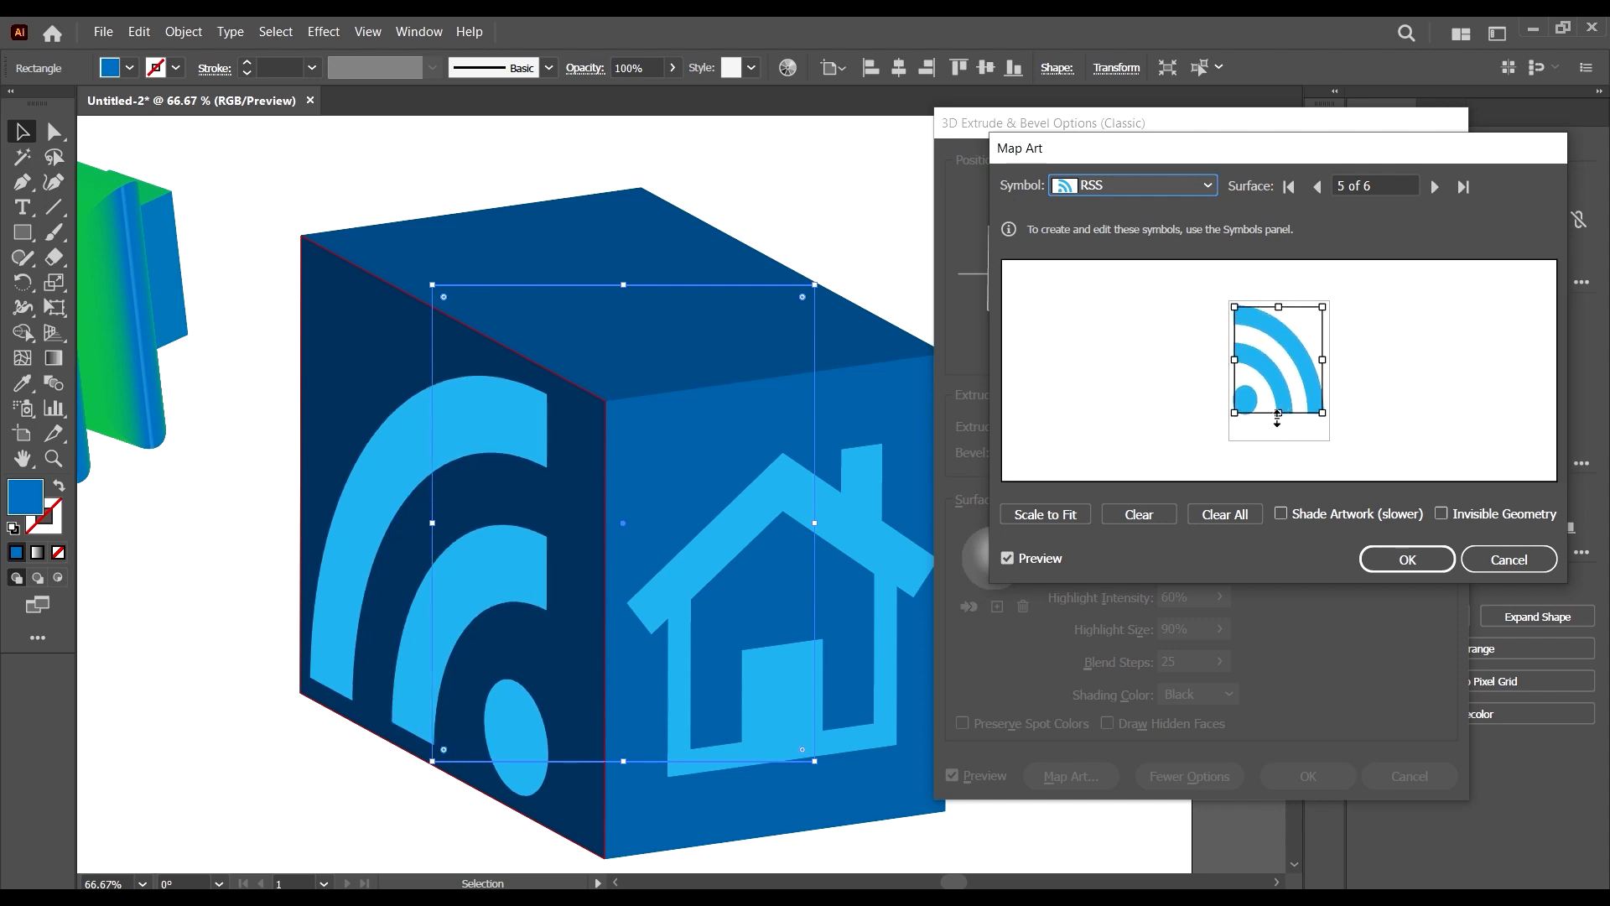
pyautogui.moveTo(1278, 415); pyautogui.dragTo(1283, 432)
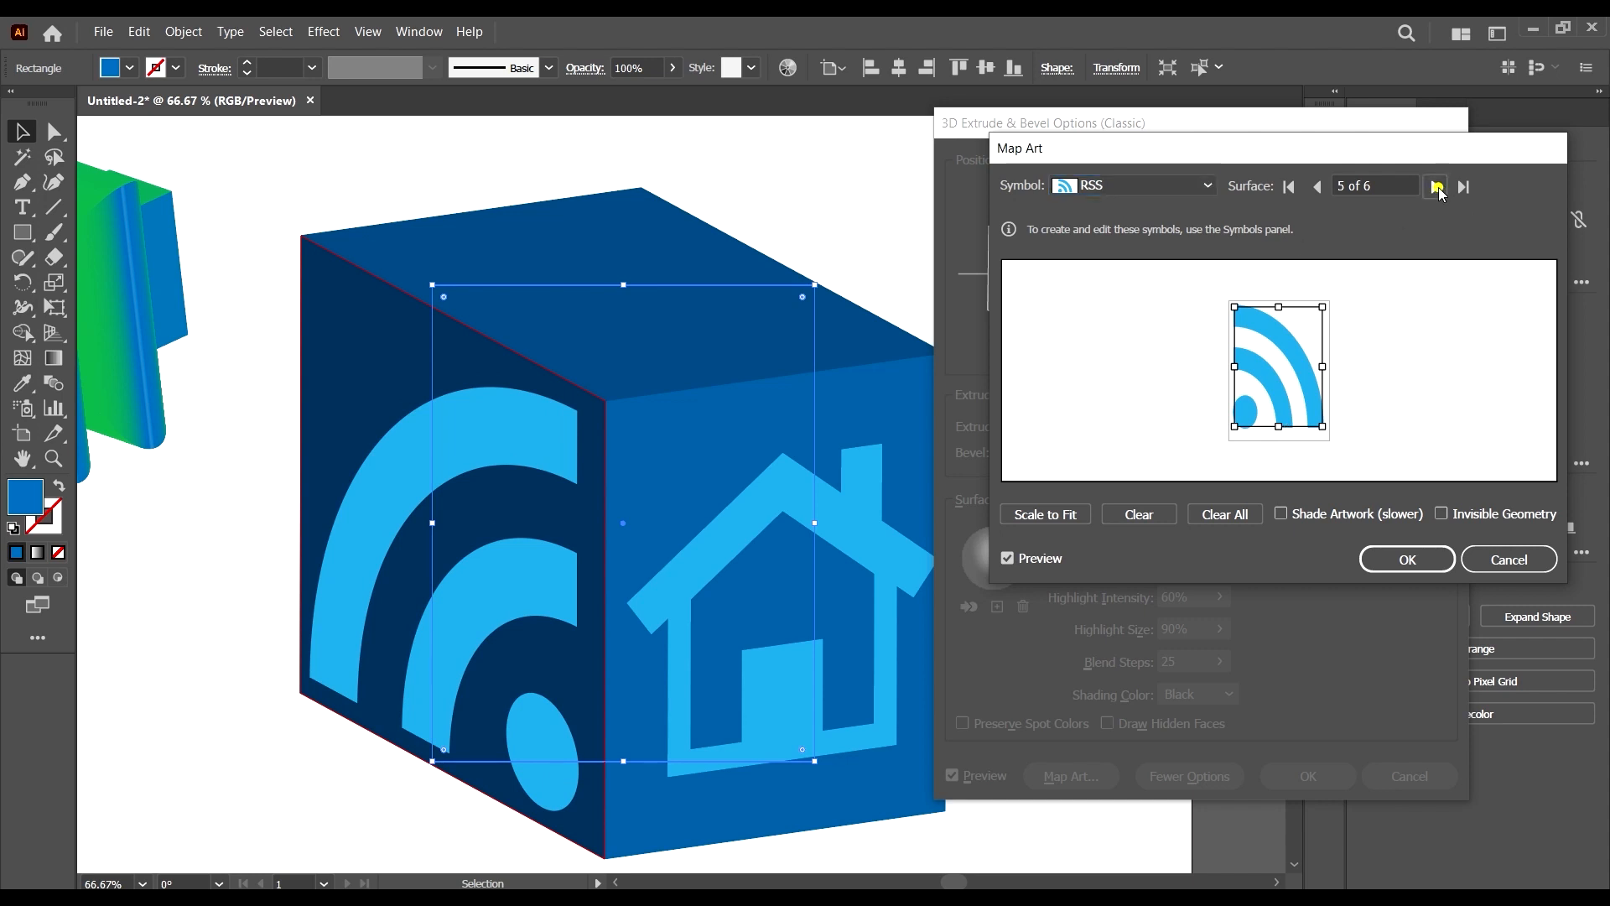
pyautogui.click(1435, 186)
# - Try the Panel_CloseButtonOver symbol on the top face, rotated upright and enlarged to nearly fill it
pyautogui.click(1207, 191)
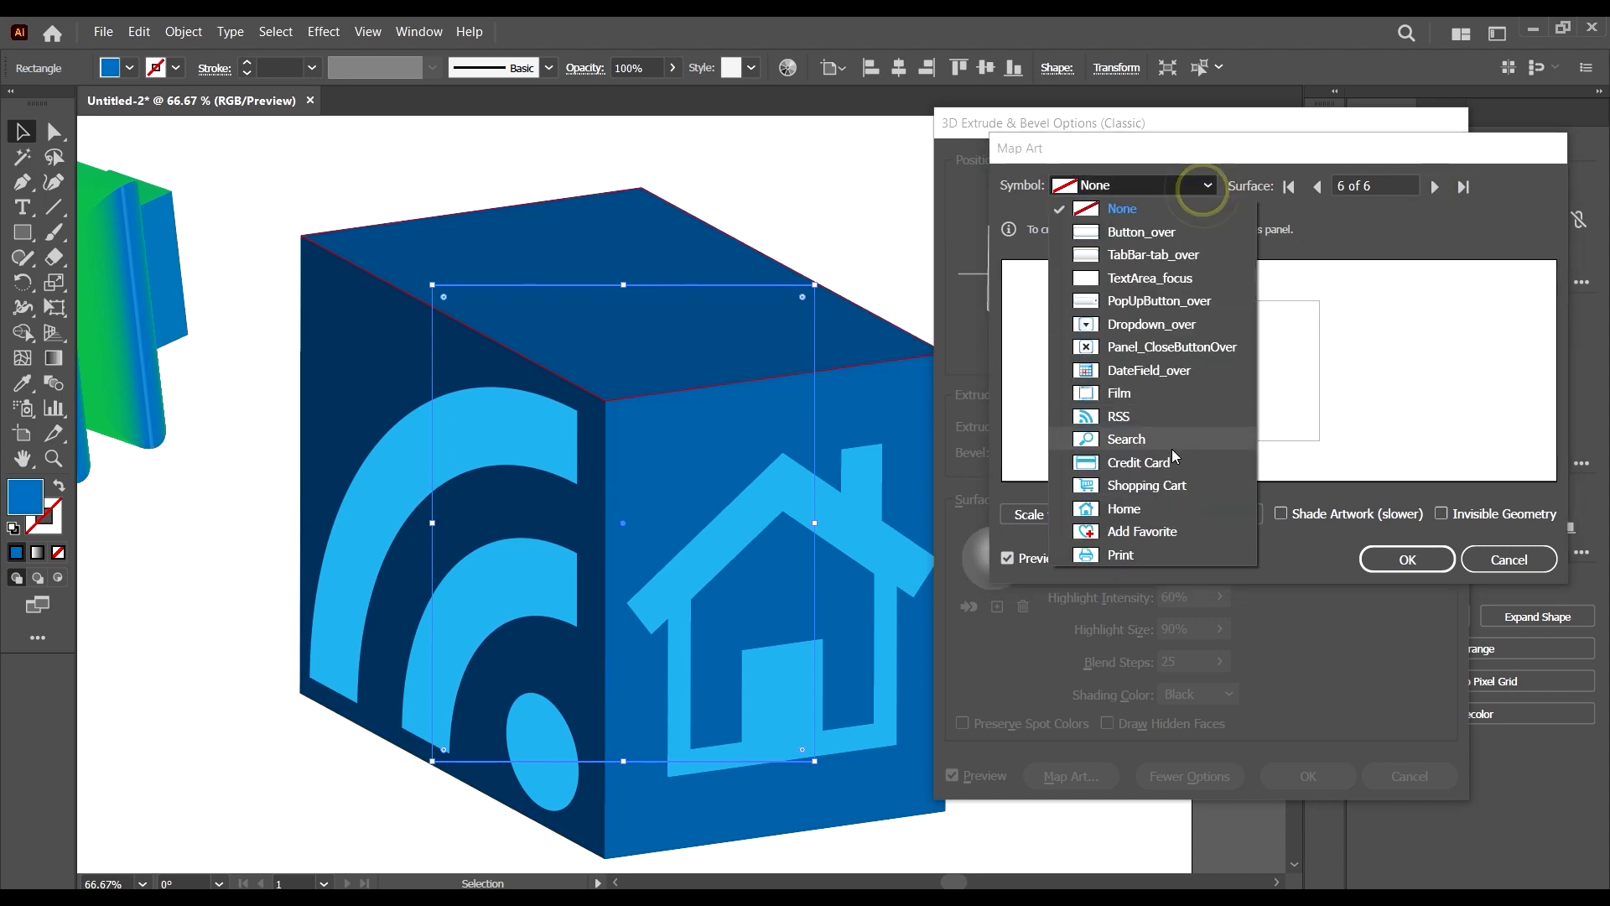
pyautogui.click(1154, 356)
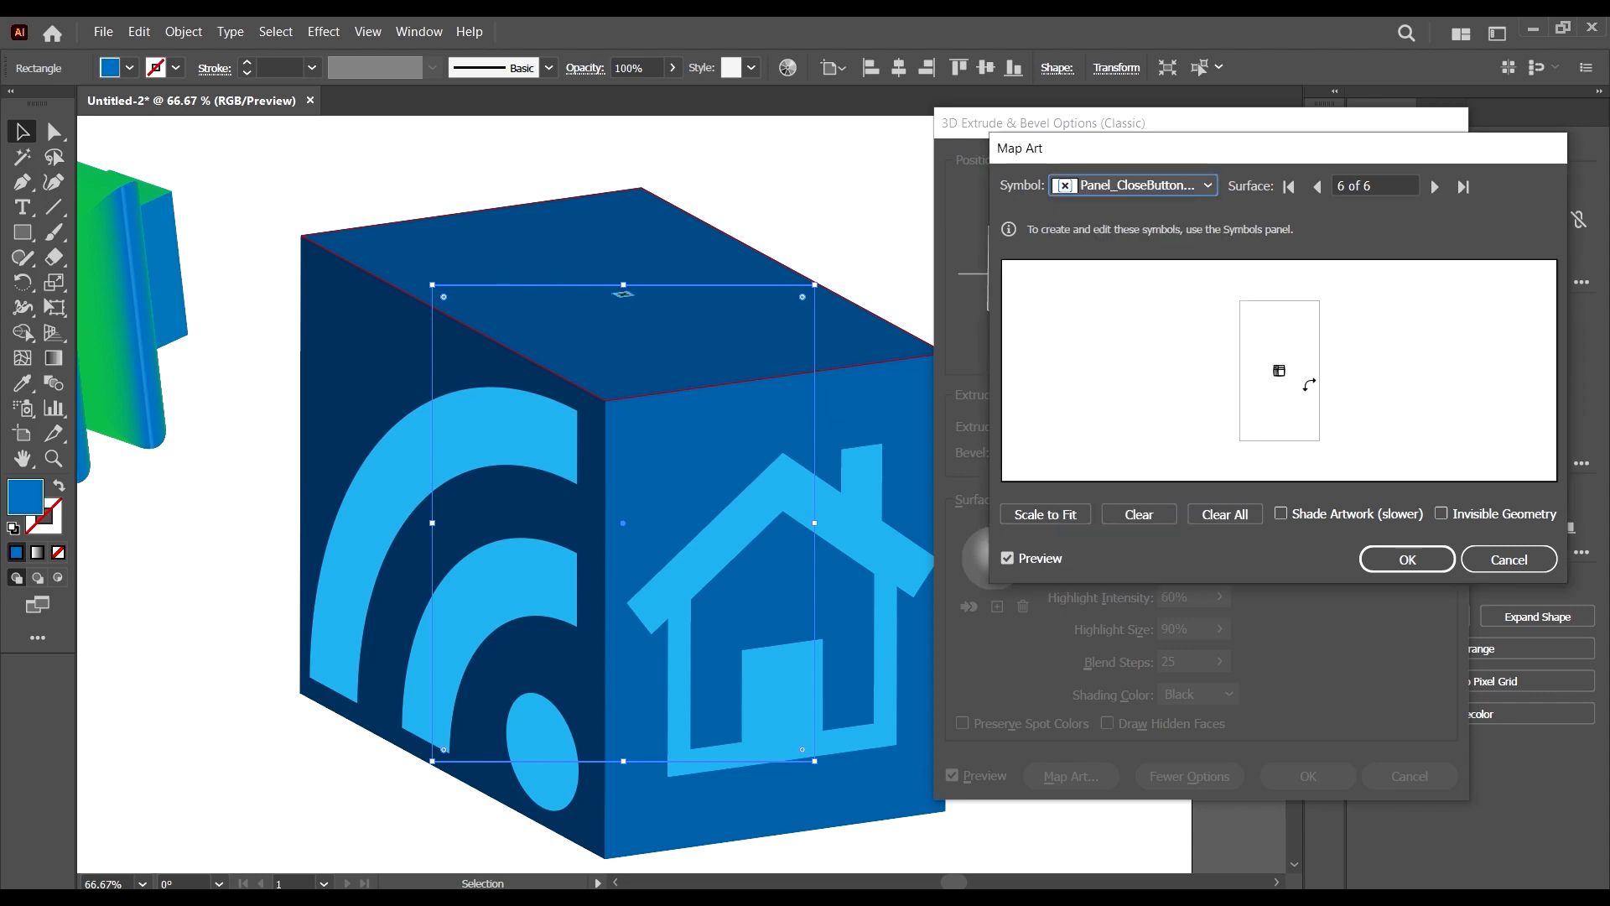
pyautogui.moveTo(1286, 378); pyautogui.dragTo(1409, 443)
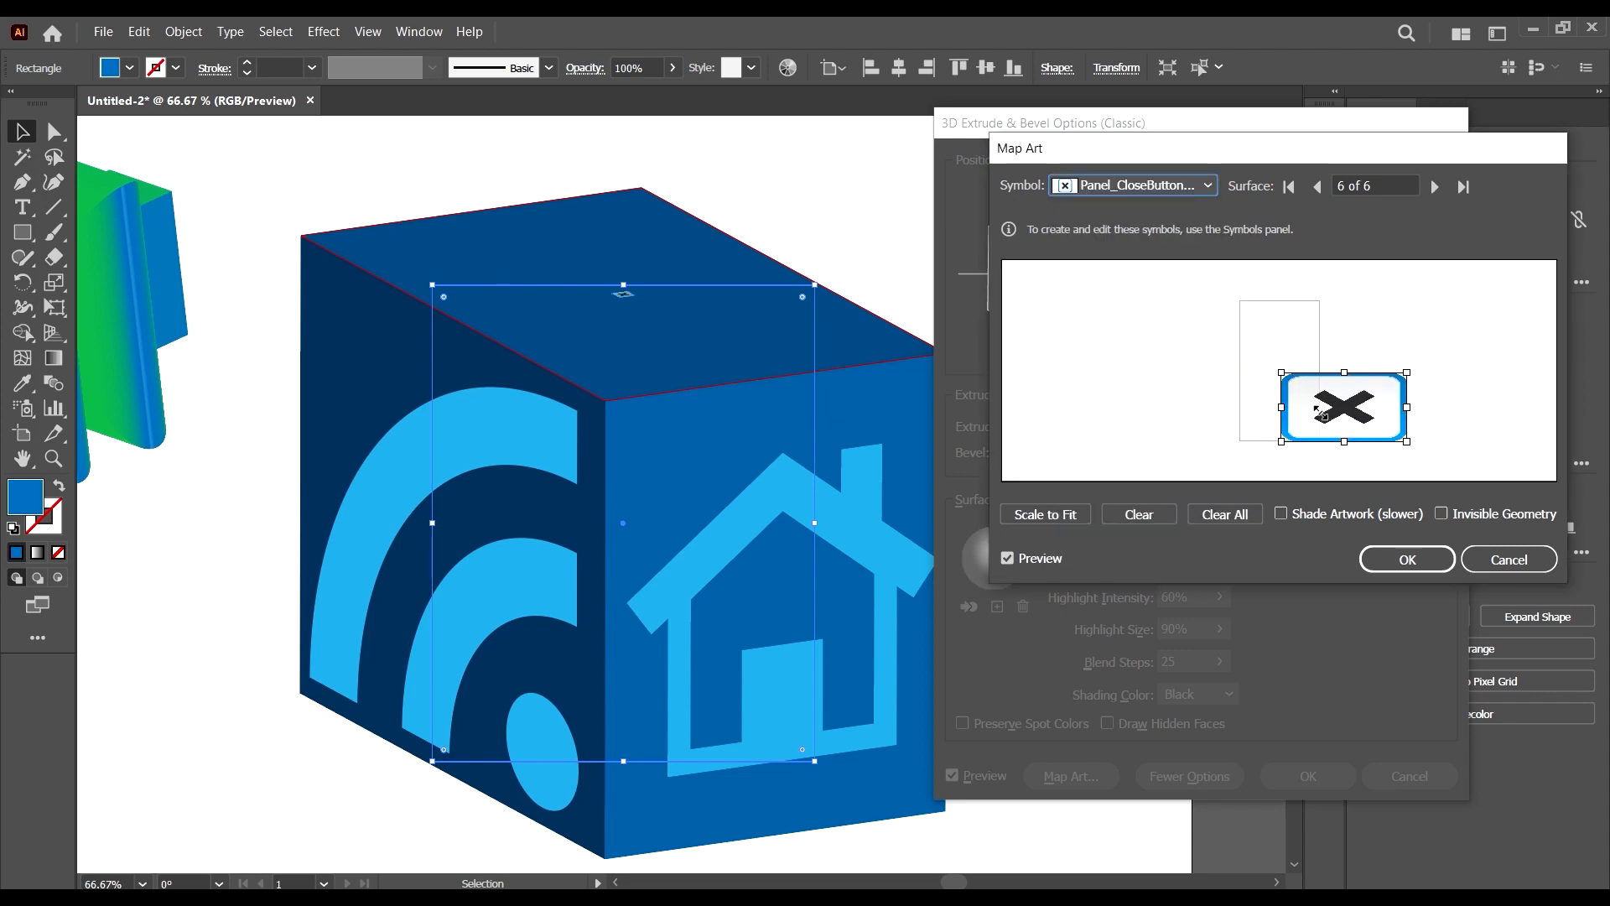
pyautogui.moveTo(1342, 397); pyautogui.dragTo(1306, 434)
pyautogui.moveTo(1271, 380); pyautogui.dragTo(1277, 371)
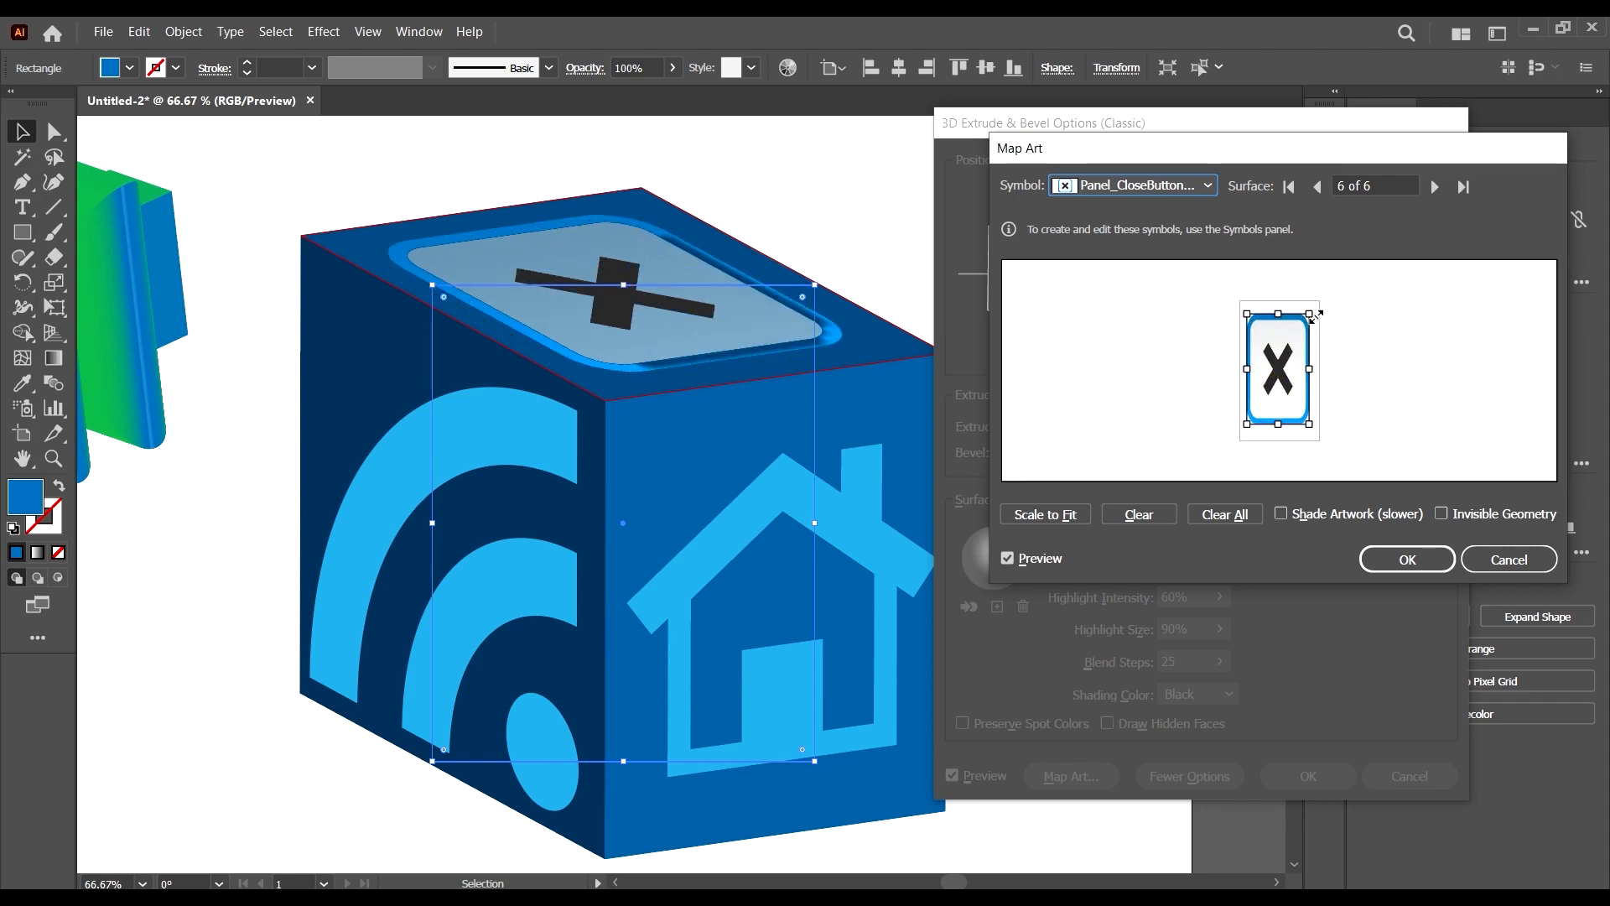
pyautogui.moveTo(1315, 316); pyautogui.dragTo(1315, 317)
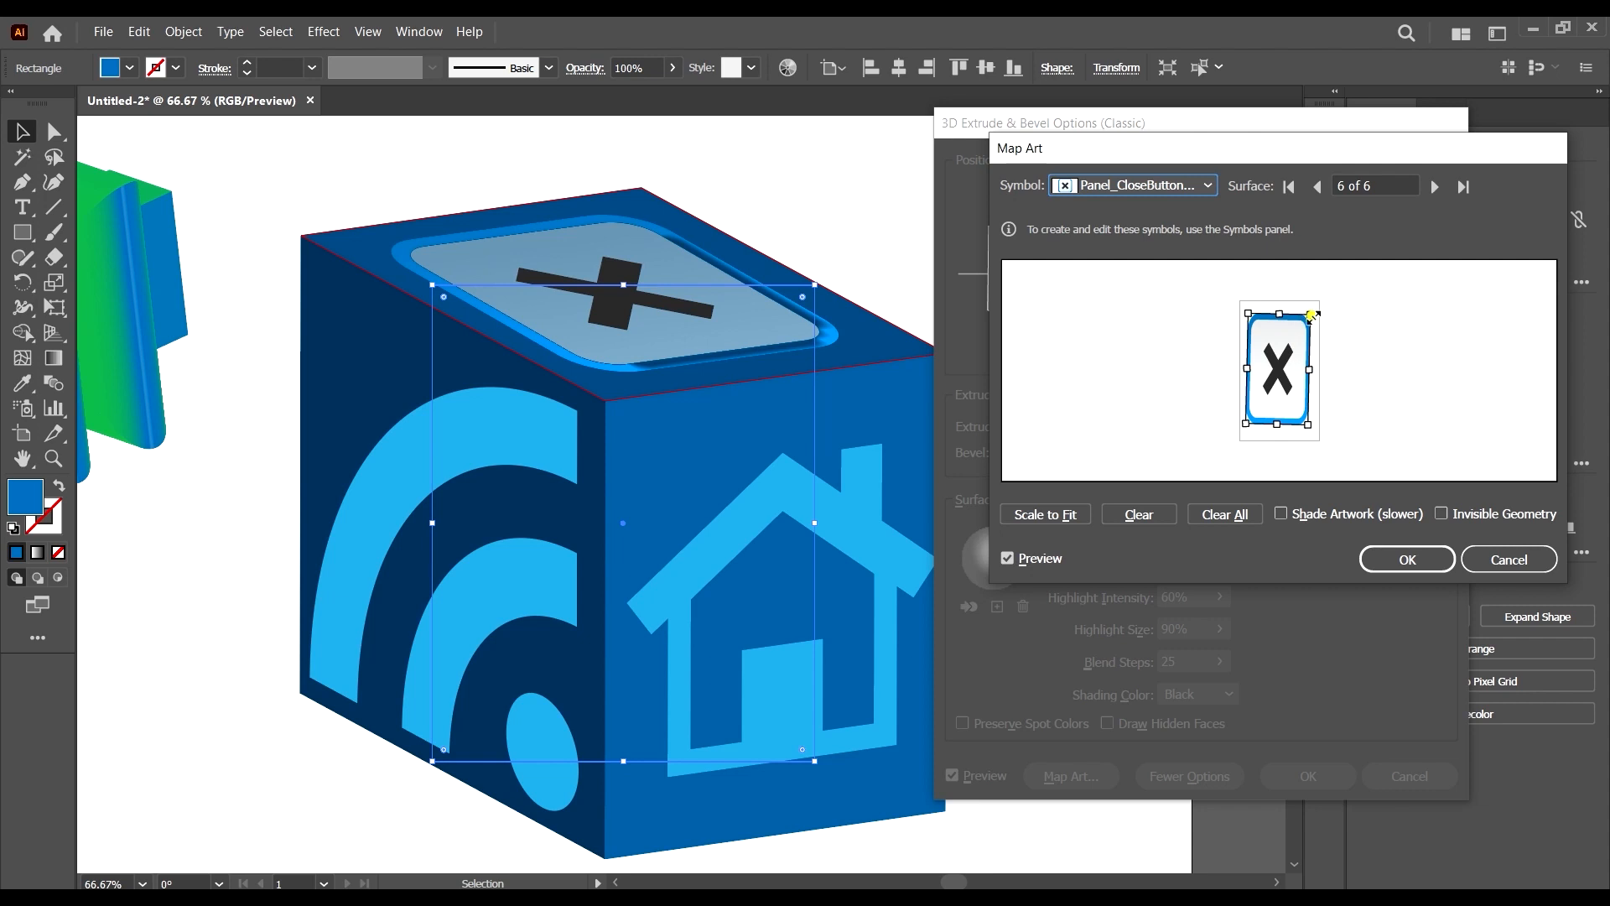
pyautogui.moveTo(1313, 315); pyautogui.dragTo(1325, 308)
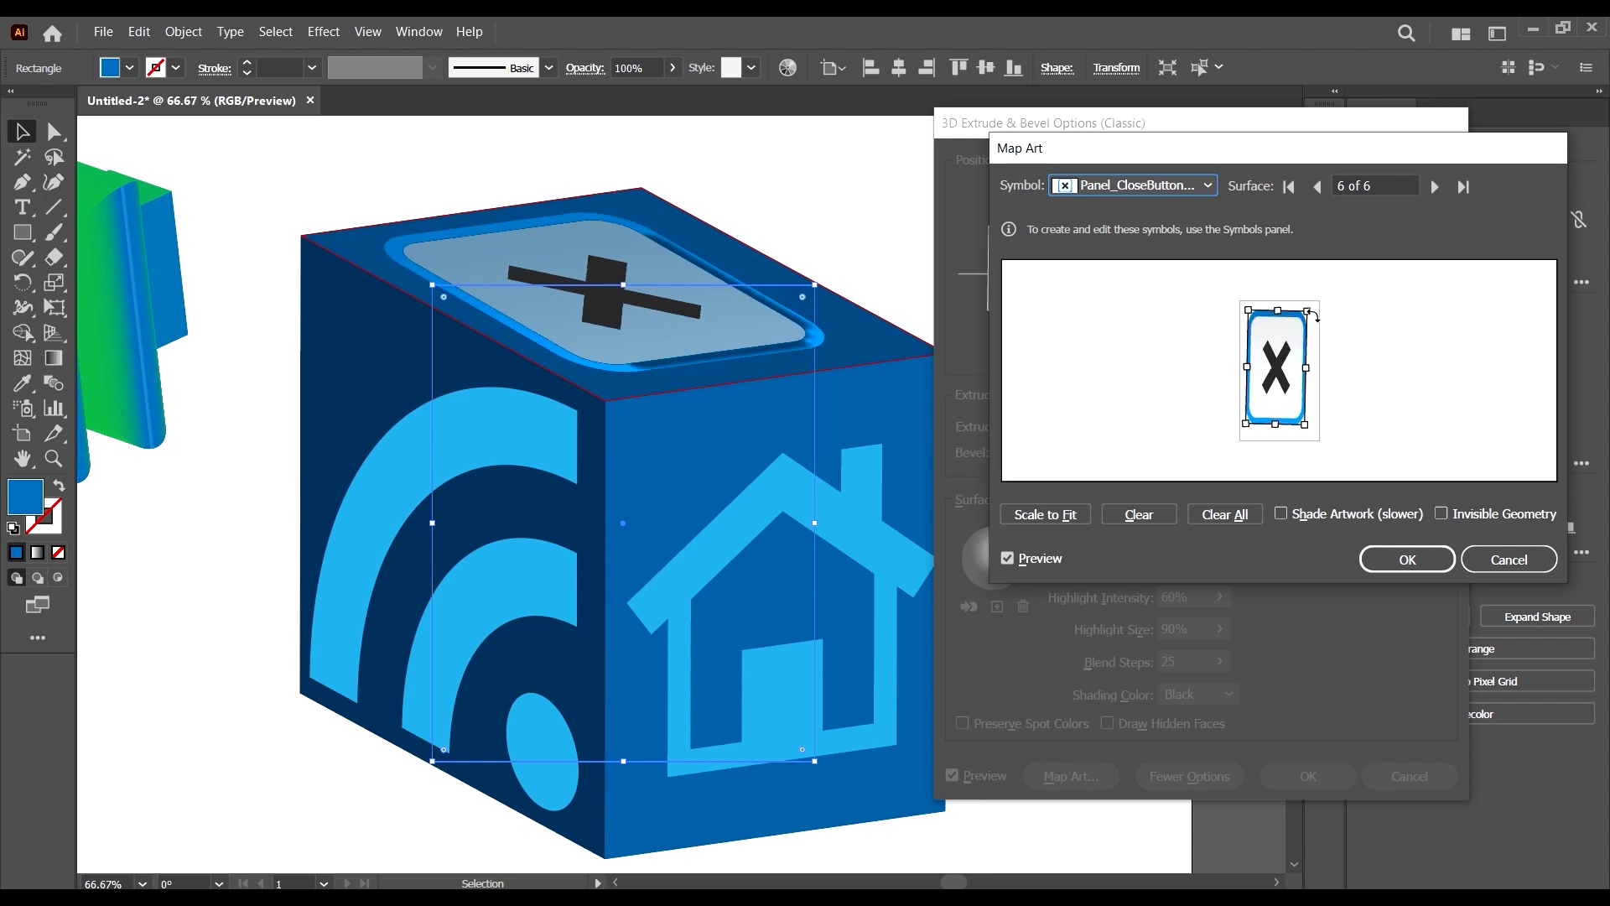
# - Map the Add Favorite symbol onto the top face instead and stretch it to nearly fill the surface
pyautogui.click(1207, 186)
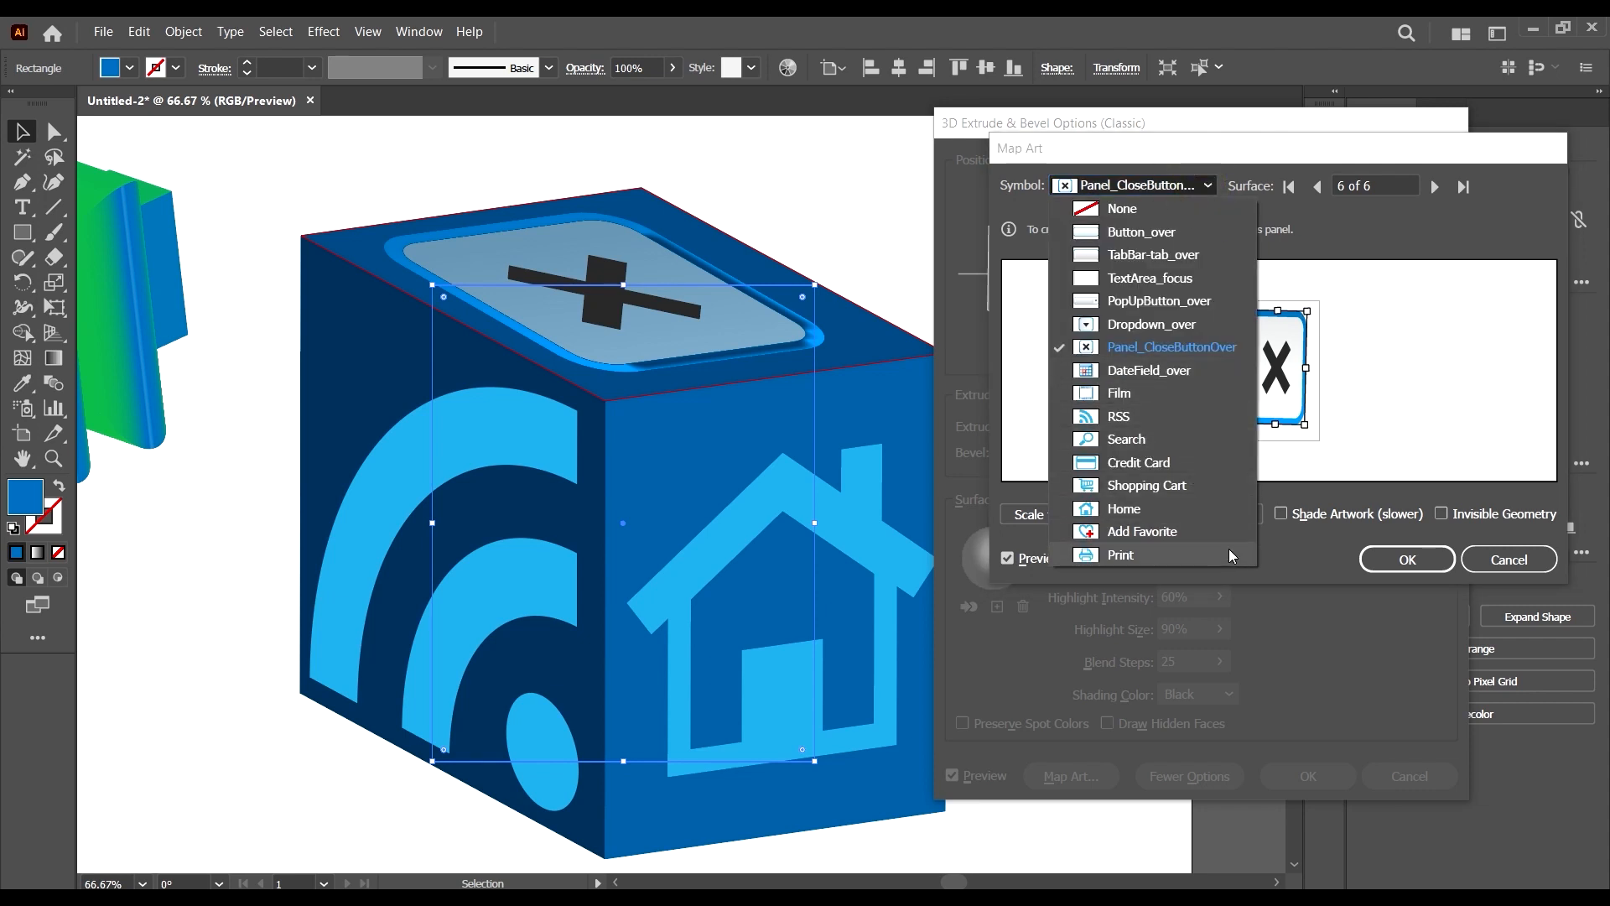
pyautogui.click(1189, 531)
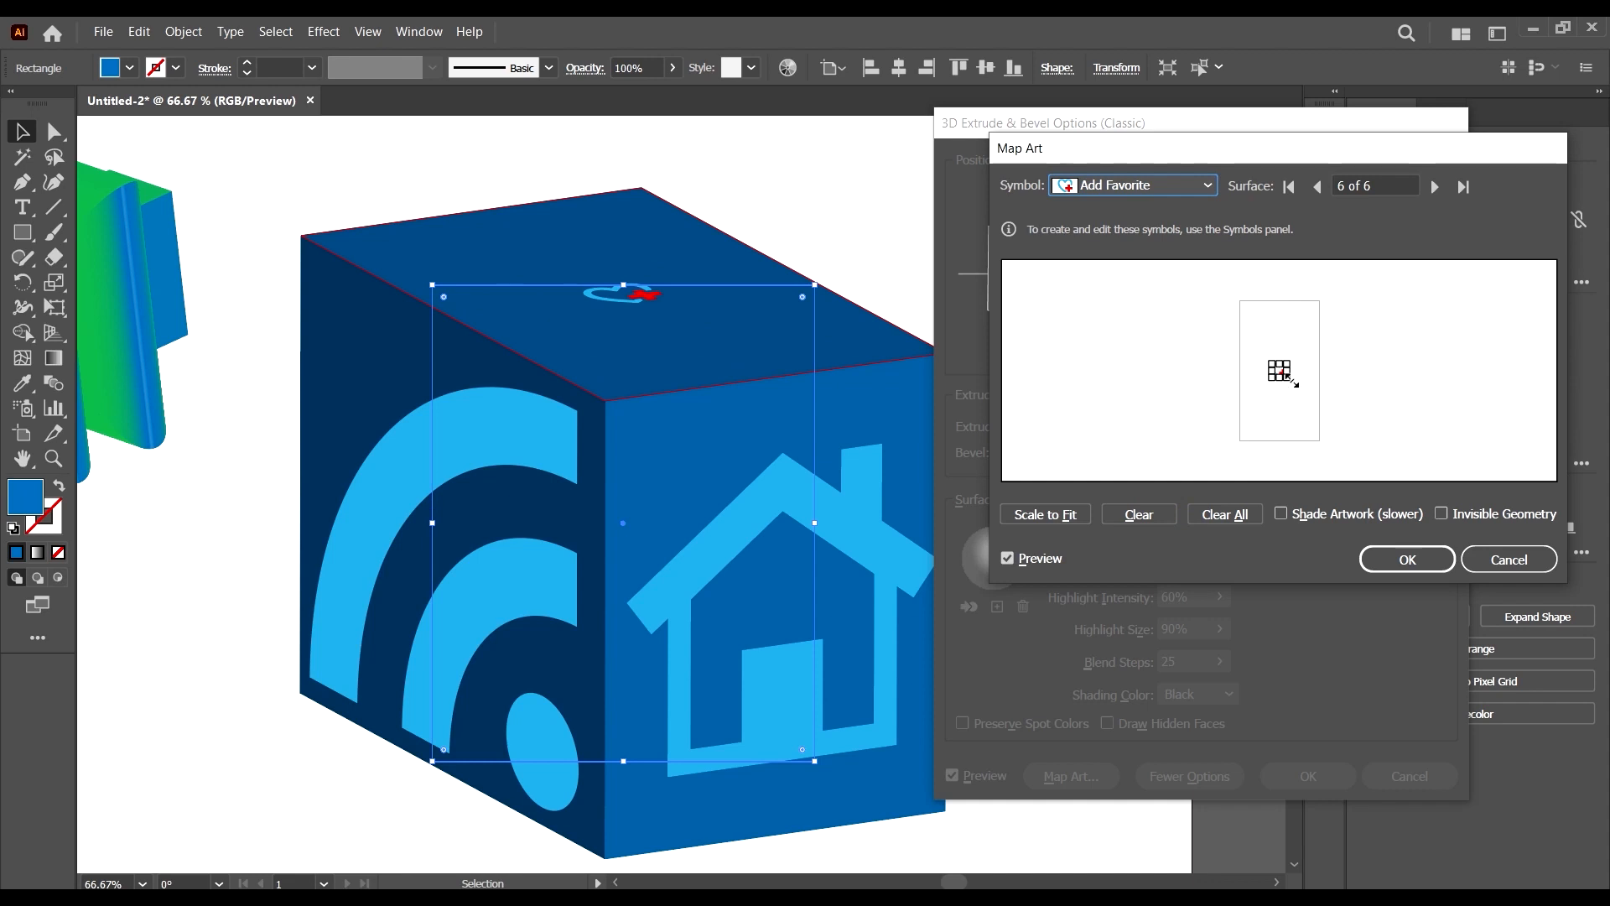
pyautogui.moveTo(1294, 383); pyautogui.dragTo(1278, 433)
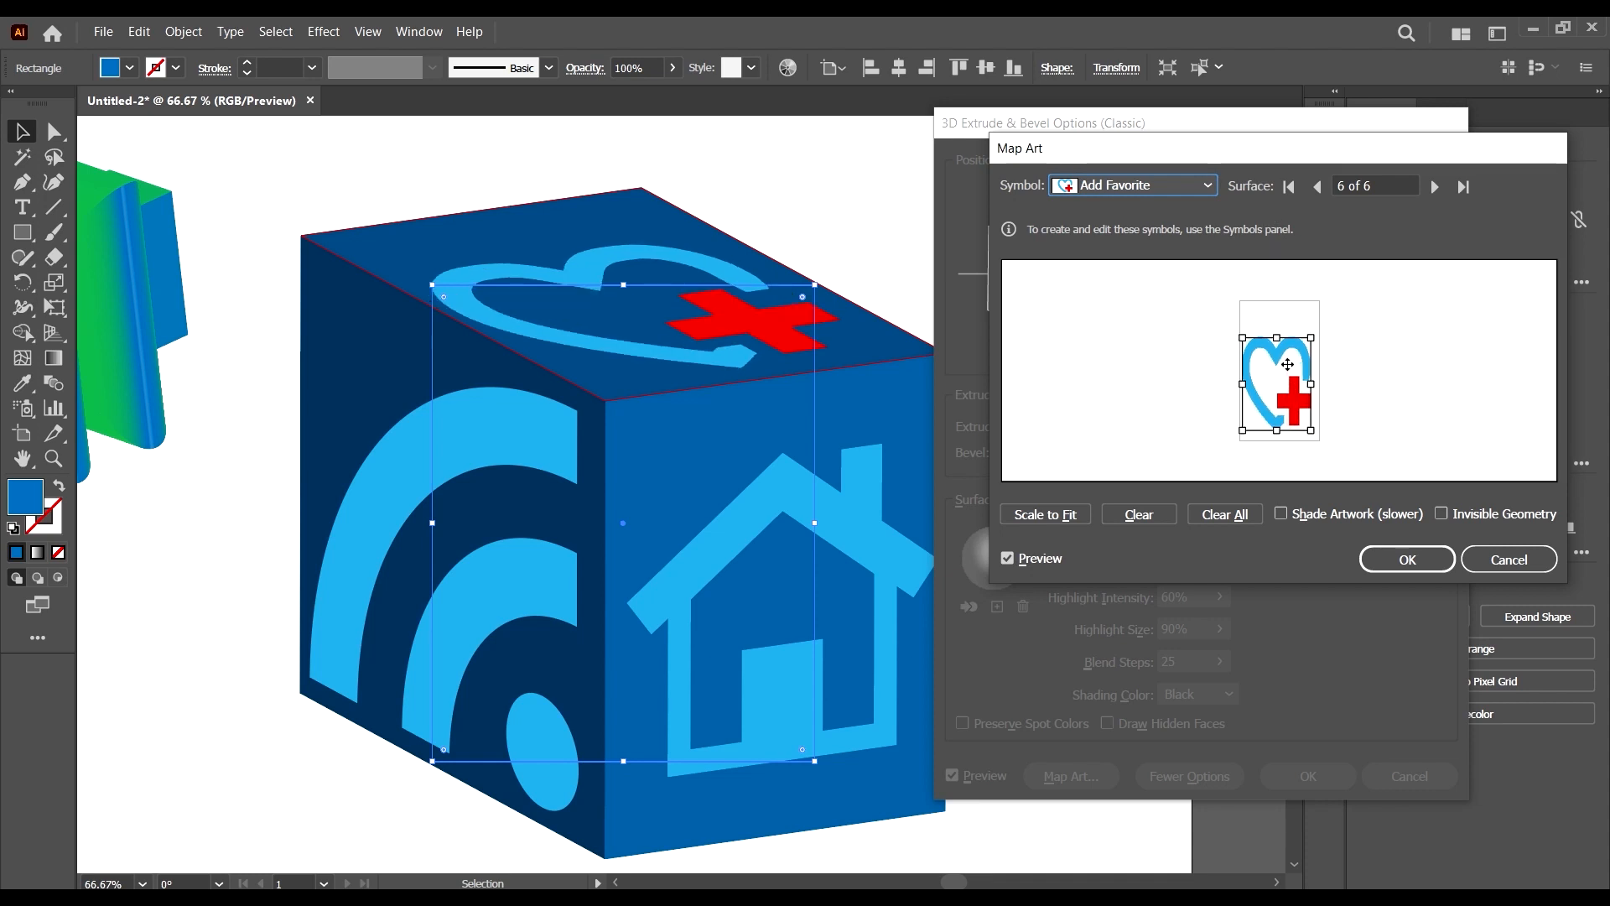
pyautogui.moveTo(1283, 337); pyautogui.dragTo(1283, 310)
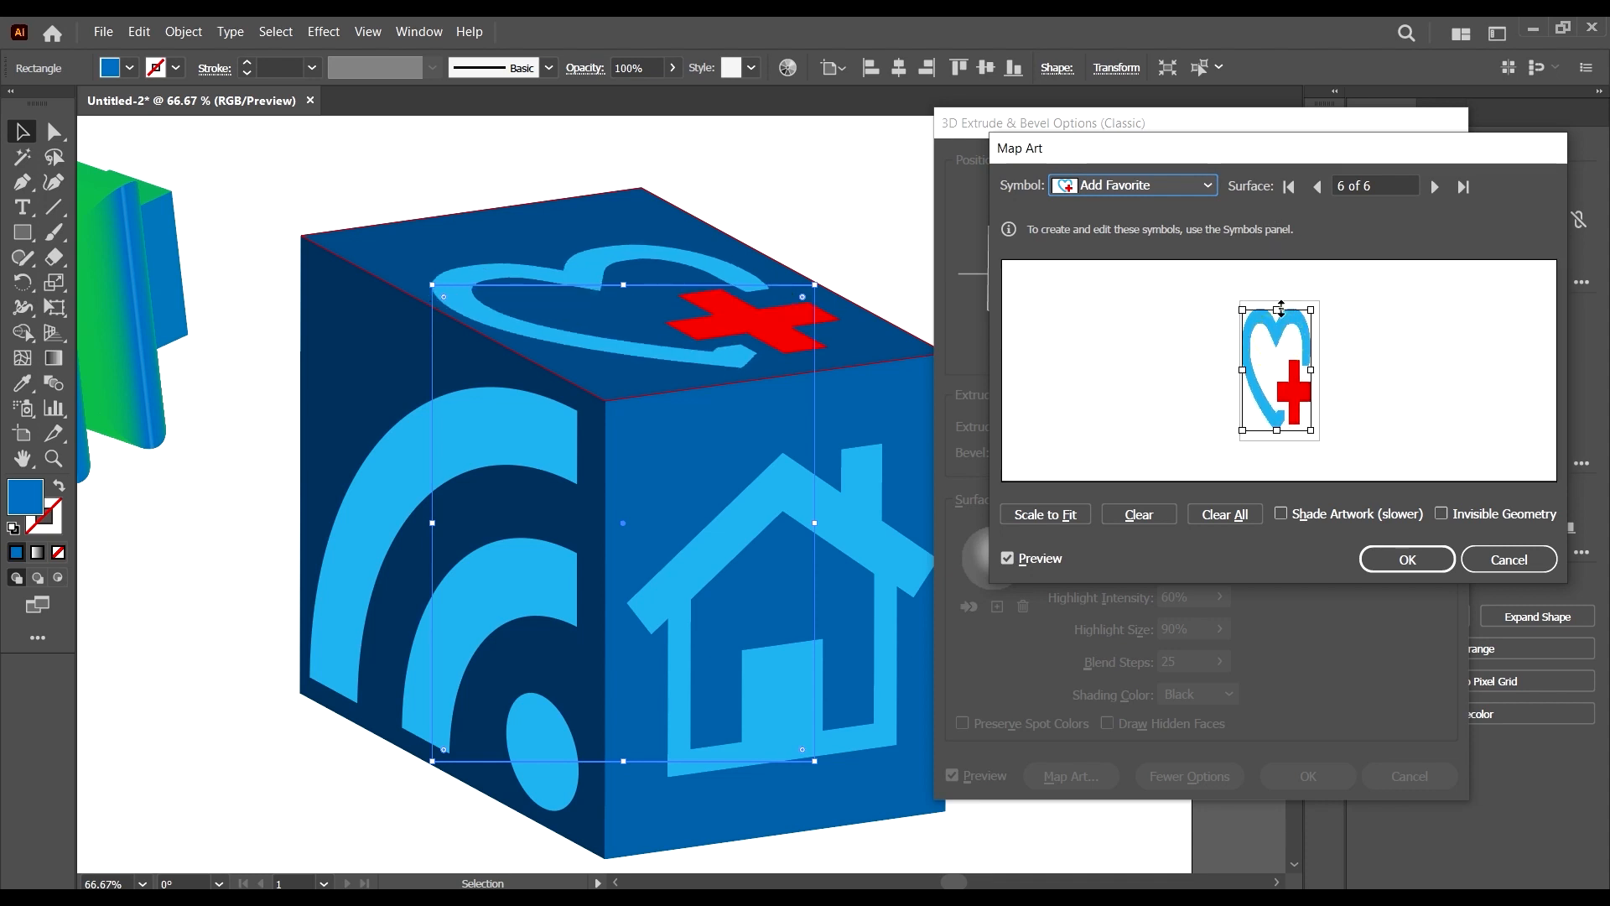
# - Turn on Shade Artwork, preview Invisible Geometry and turn it back off, and apply the mapping and the extrusion
pyautogui.moveTo(1315, 157); pyautogui.dragTo(1279, 104)
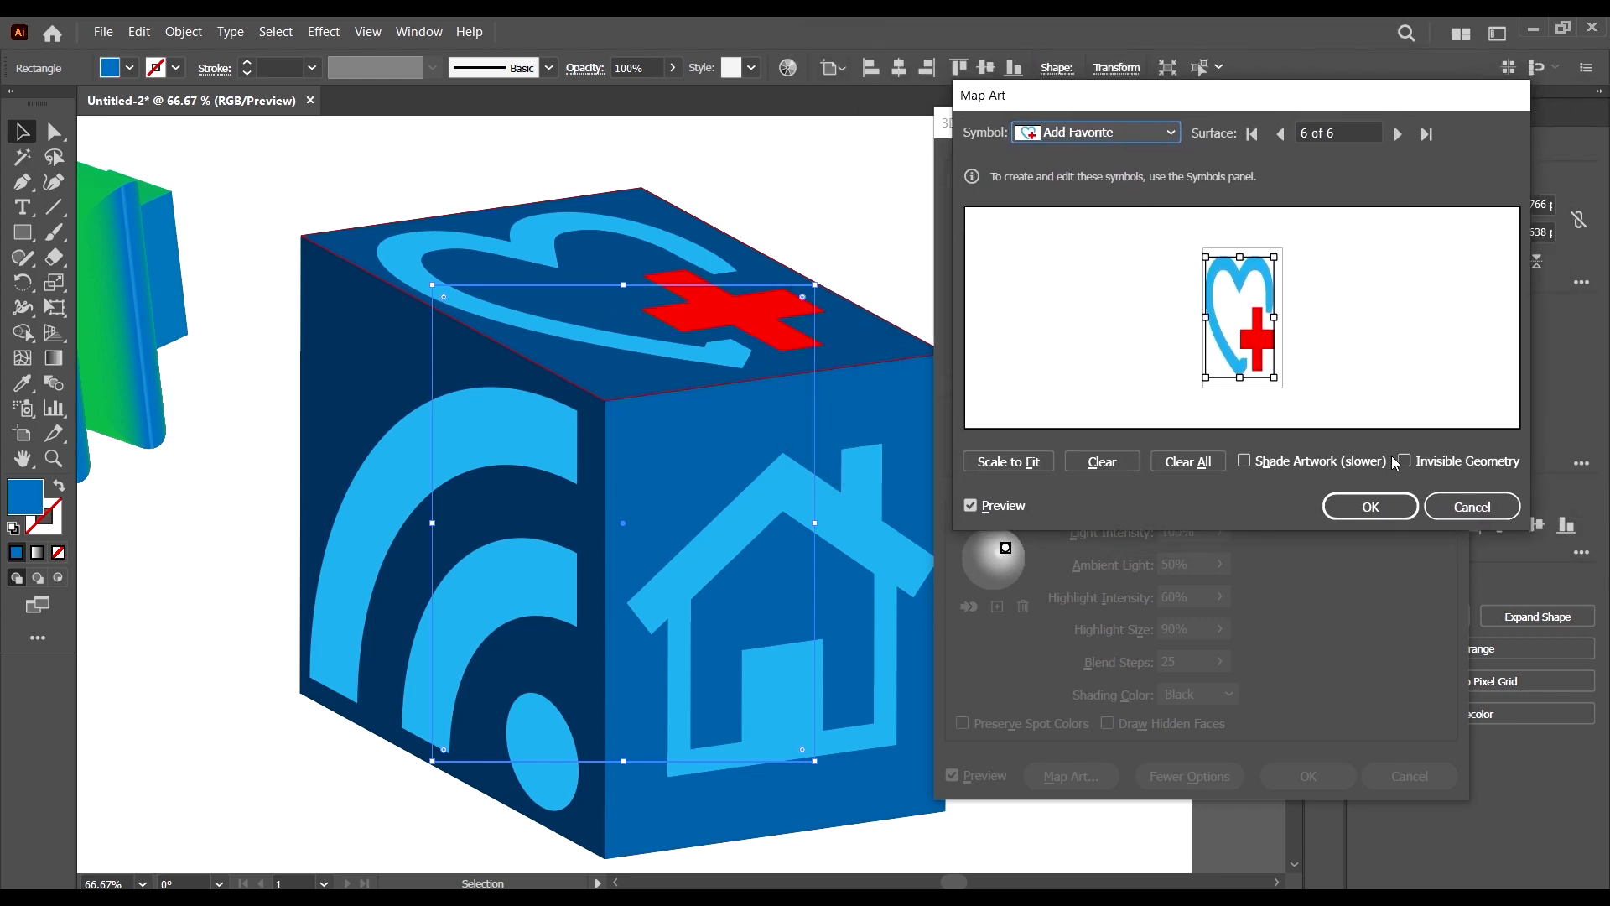
pyautogui.click(1244, 460)
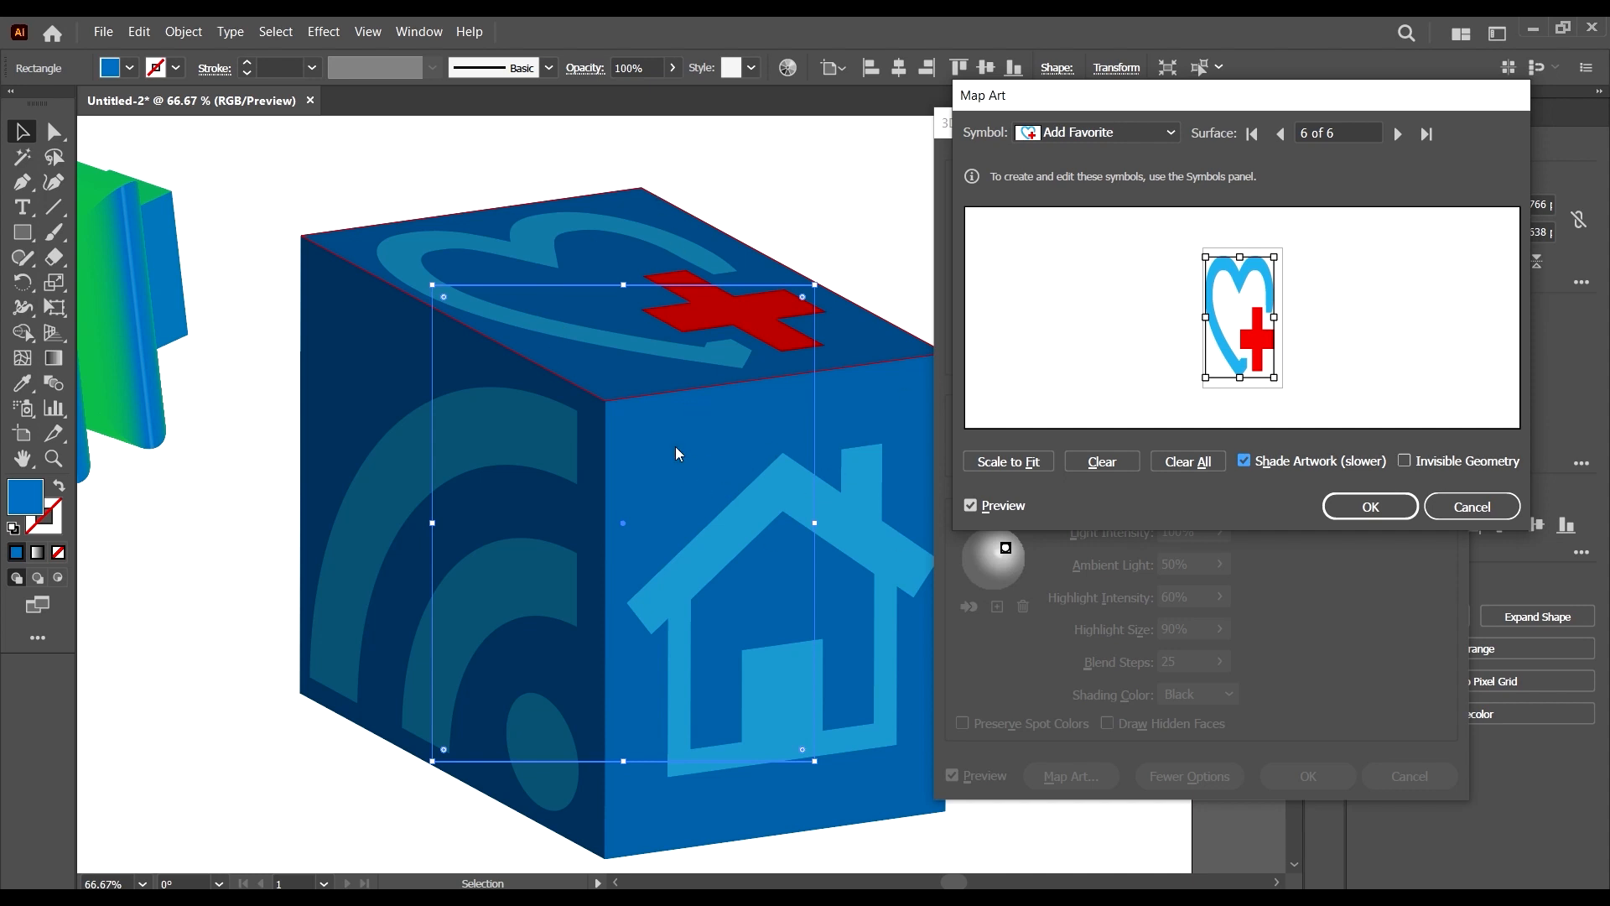
pyautogui.click(1405, 462)
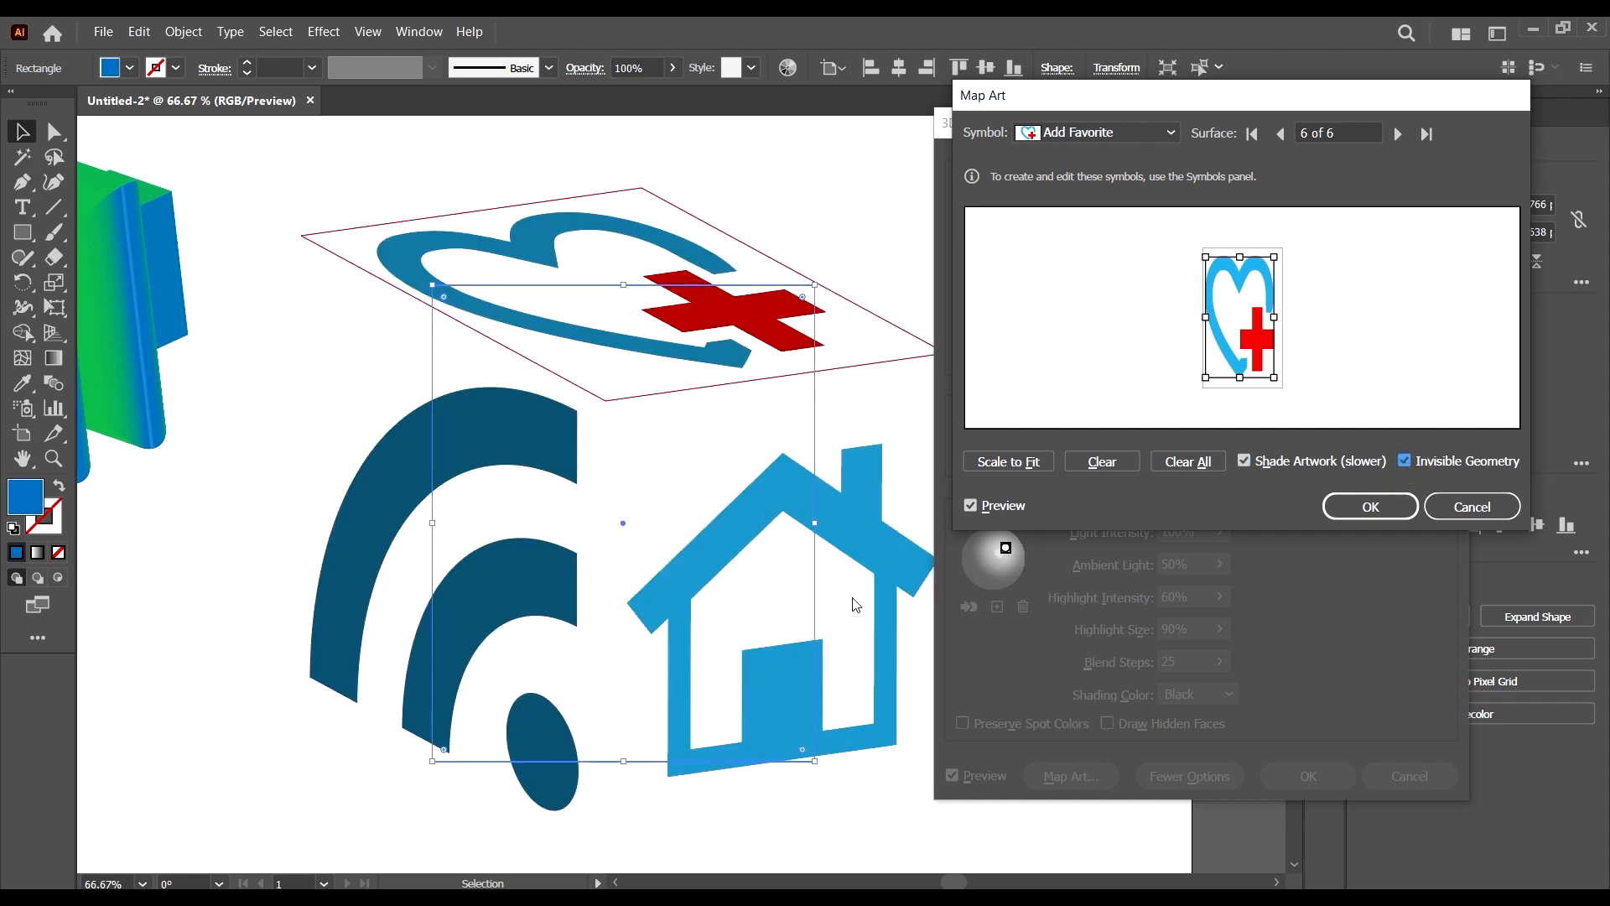
pyautogui.click(1405, 461)
pyautogui.click(1370, 506)
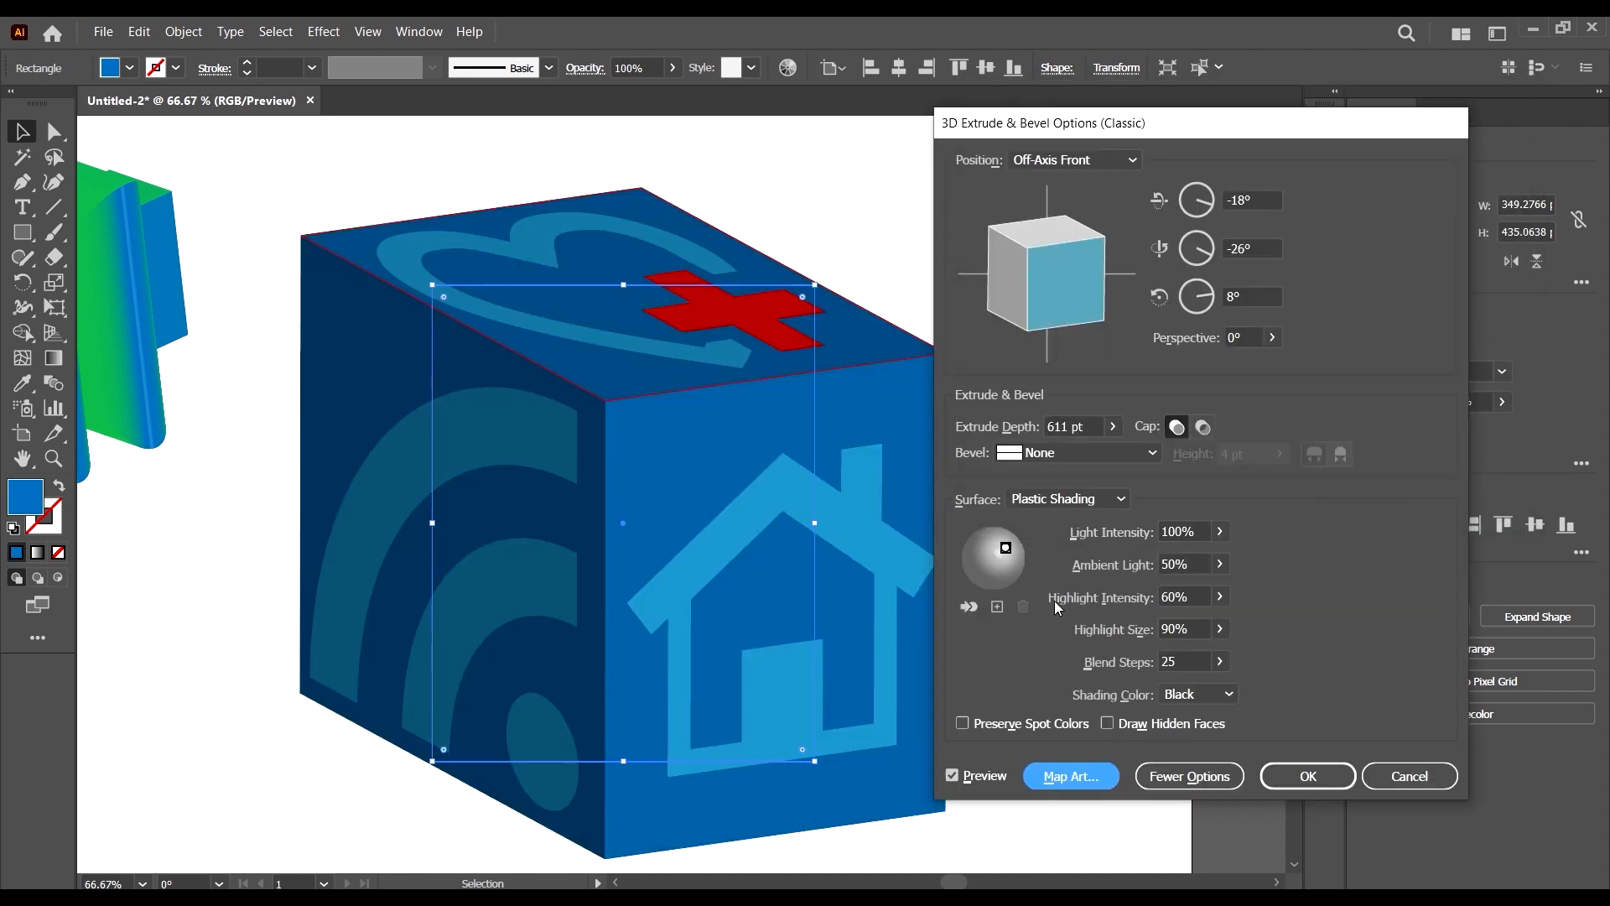
pyautogui.click(1308, 776)
# - Scale the mapped box's rectangle down to about 246 × 306 px and reposition it on the artboard's right half
pyautogui.hotkey('ctrl', '-')
pyautogui.hotkey('ctrl', '-')
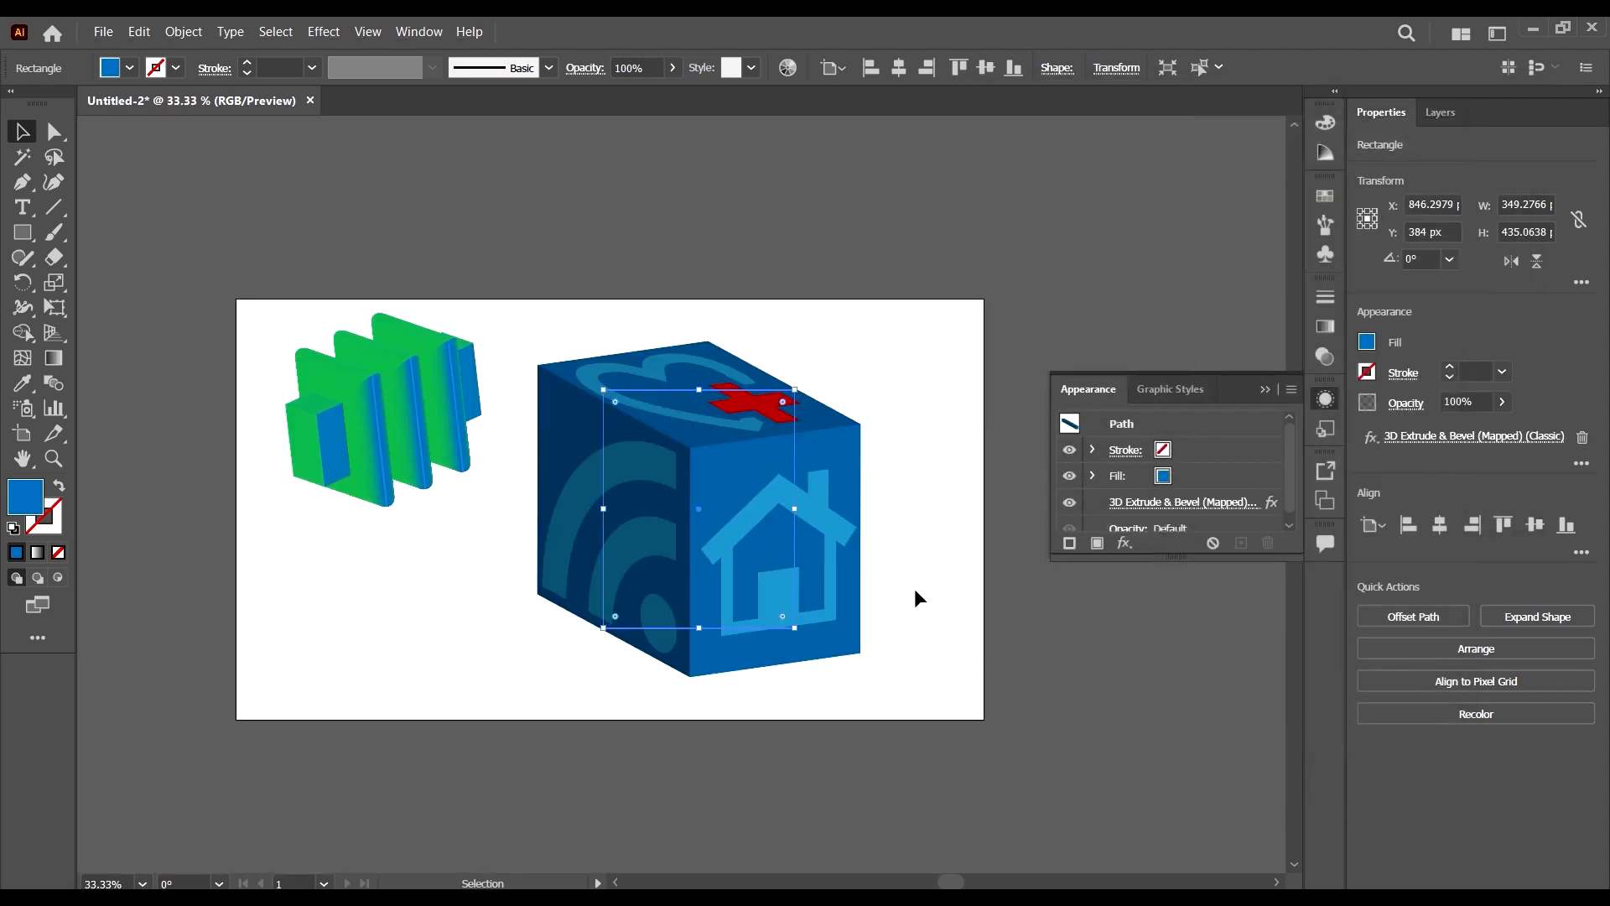
pyautogui.click(918, 596)
pyautogui.moveTo(780, 531)
pyautogui.mouseDown()
pyautogui.moveTo(807, 480)
pyautogui.moveTo(792, 535)
pyautogui.mouseUp()
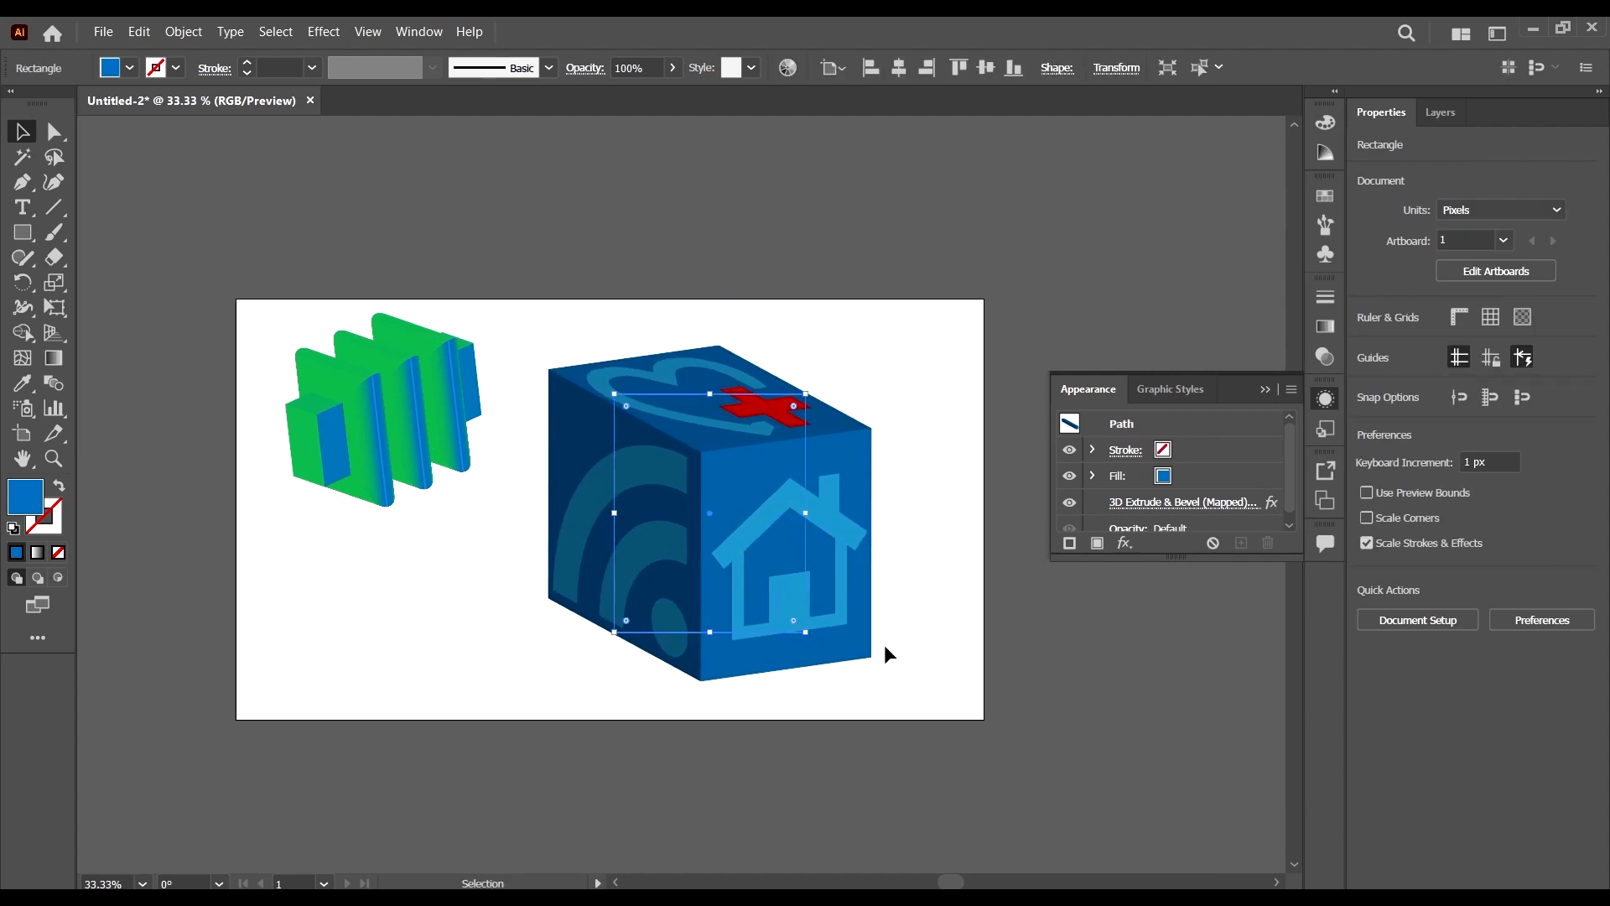
pyautogui.click(787, 602)
pyautogui.moveTo(806, 634); pyautogui.dragTo(743, 579)
pyautogui.click(854, 619)
pyautogui.moveTo(728, 503); pyautogui.dragTo(764, 601)
pyautogui.moveTo(735, 541); pyautogui.dragTo(760, 533)
# - Move the green 3D shape down toward the artboard's middle and nudge the mapped box to sit beside it
pyautogui.click(898, 549)
pyautogui.moveTo(409, 448); pyautogui.dragTo(473, 513)
pyautogui.click(894, 602)
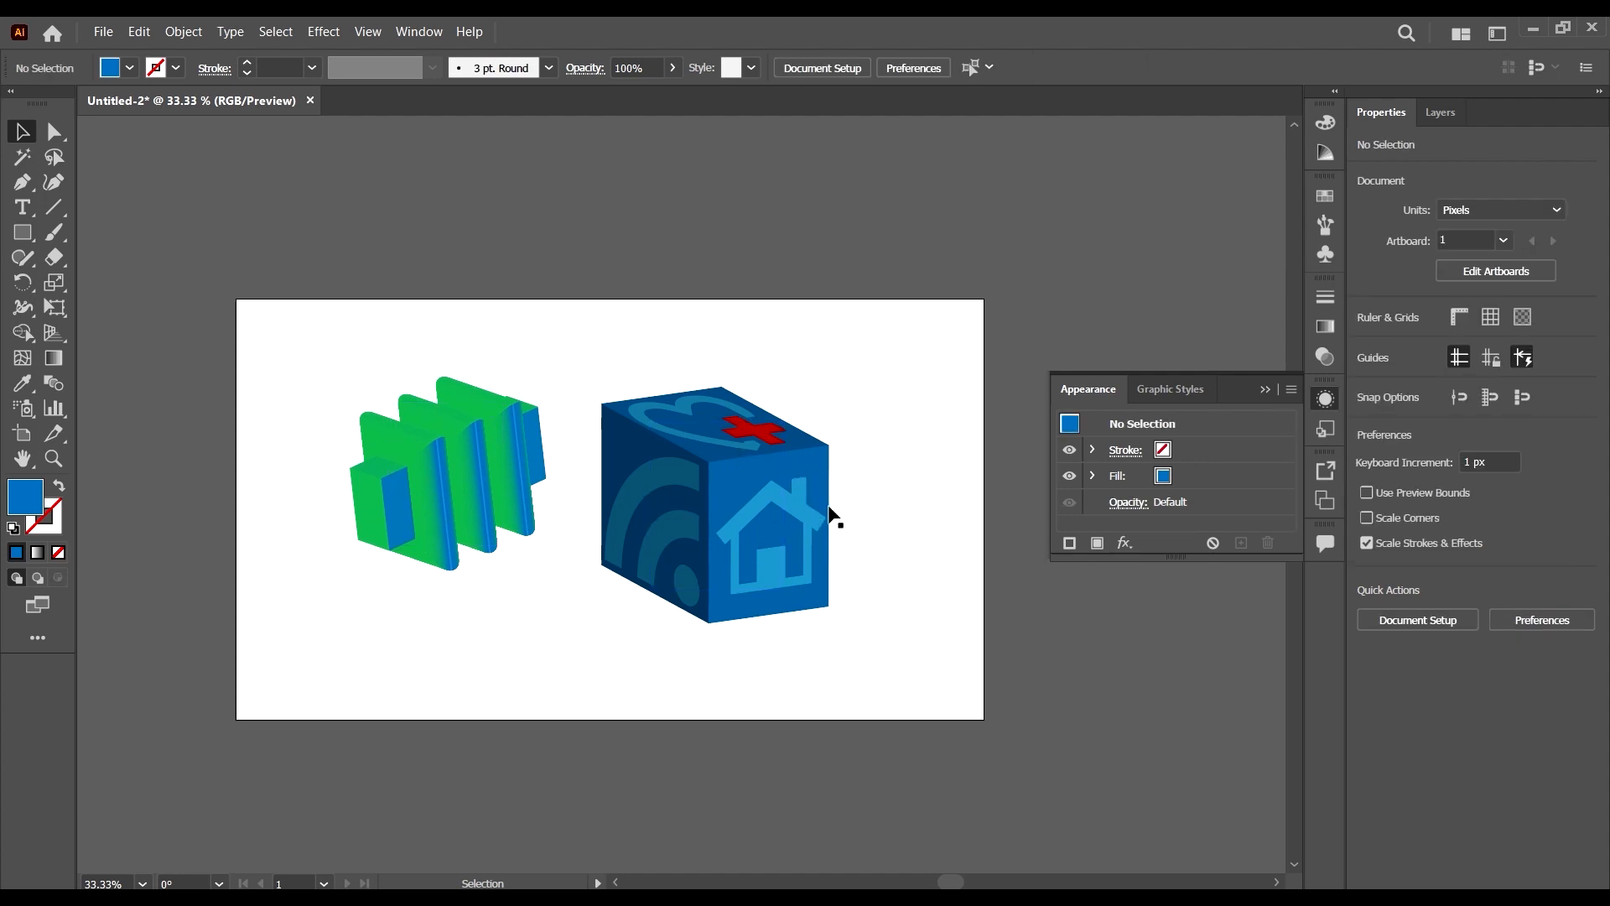
pyautogui.moveTo(790, 502); pyautogui.dragTo(782, 490)
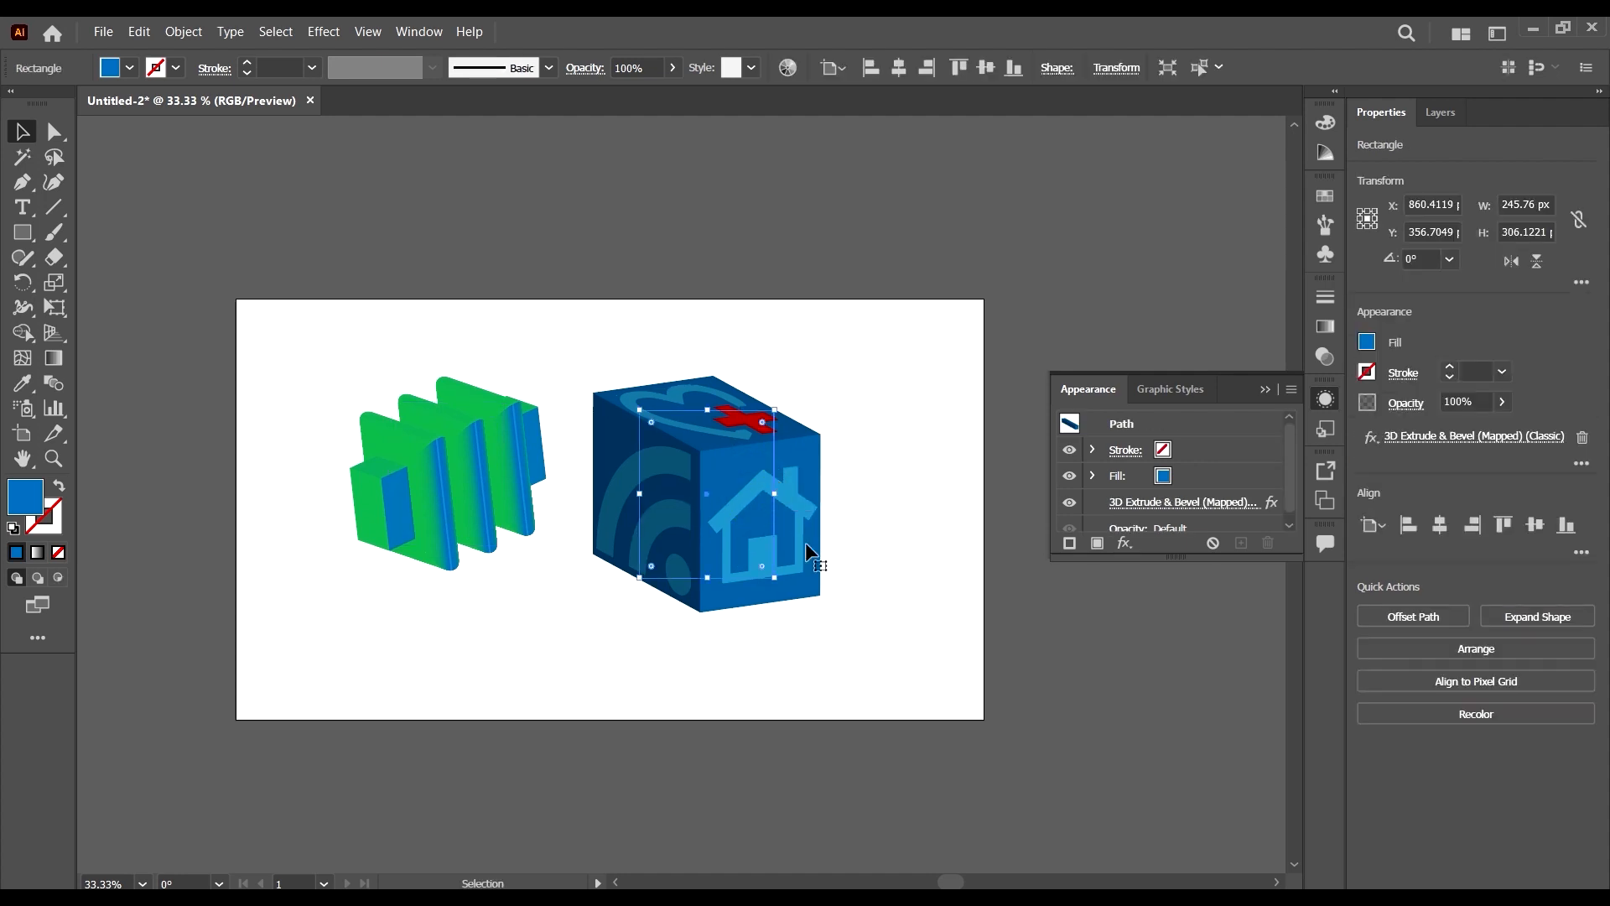
# - Move both 3D objects together so they overlap the artboard's upper edge, freeing the space below, and deselect them
pyautogui.moveTo(928, 618); pyautogui.dragTo(264, 387)
pyautogui.moveTo(726, 476); pyautogui.dragTo(623, 264)
pyautogui.scroll(2, 738, 369)
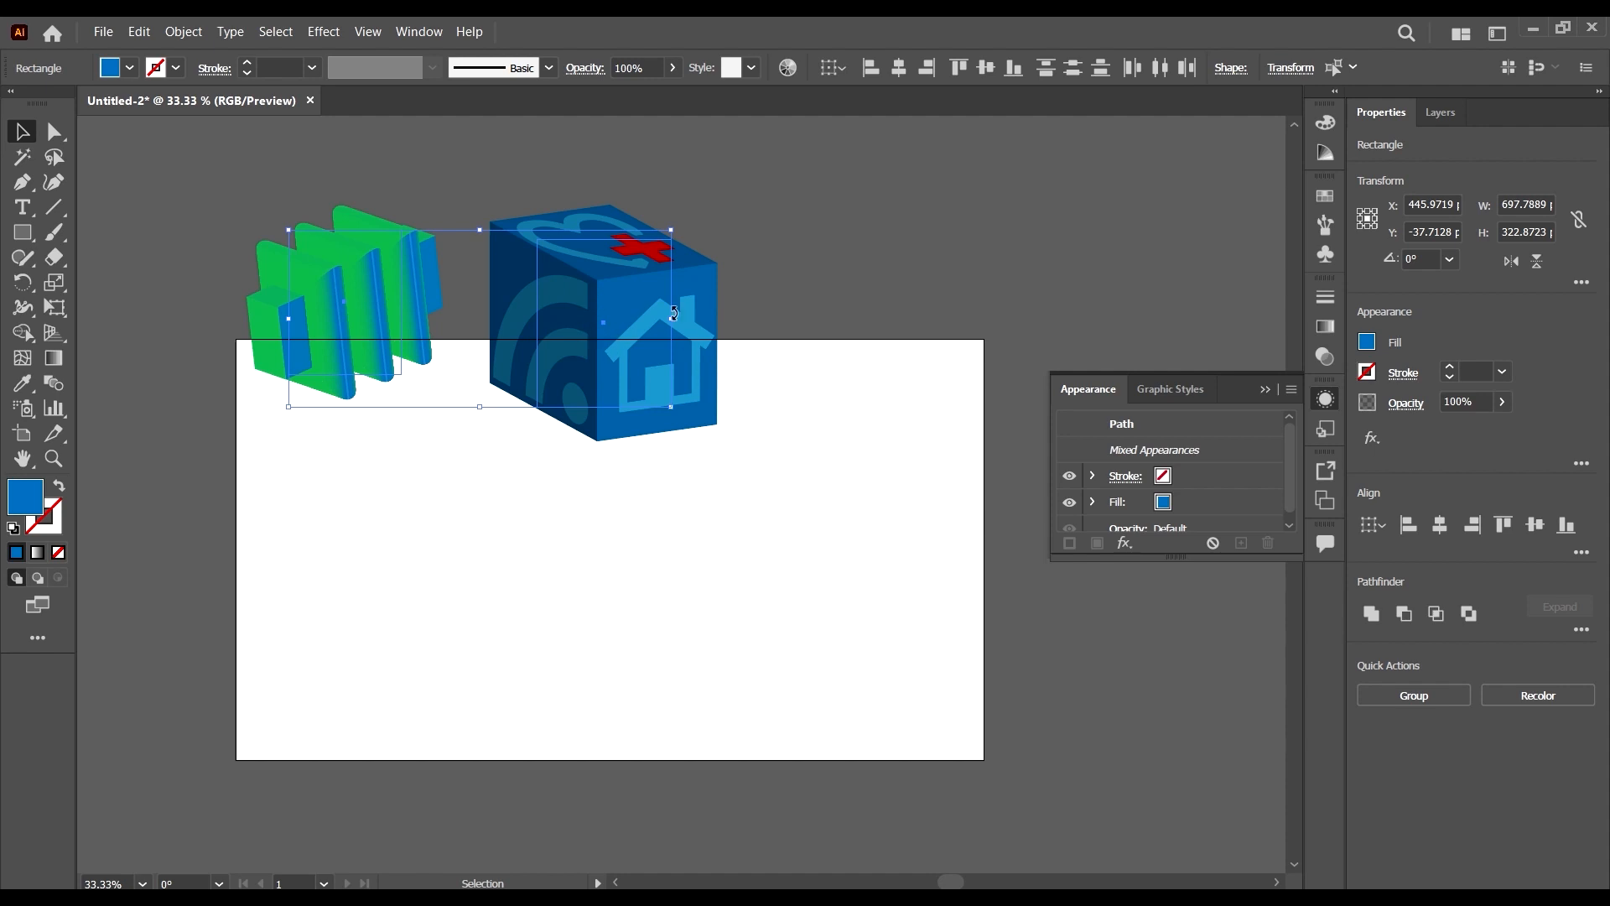
pyautogui.click(851, 453)
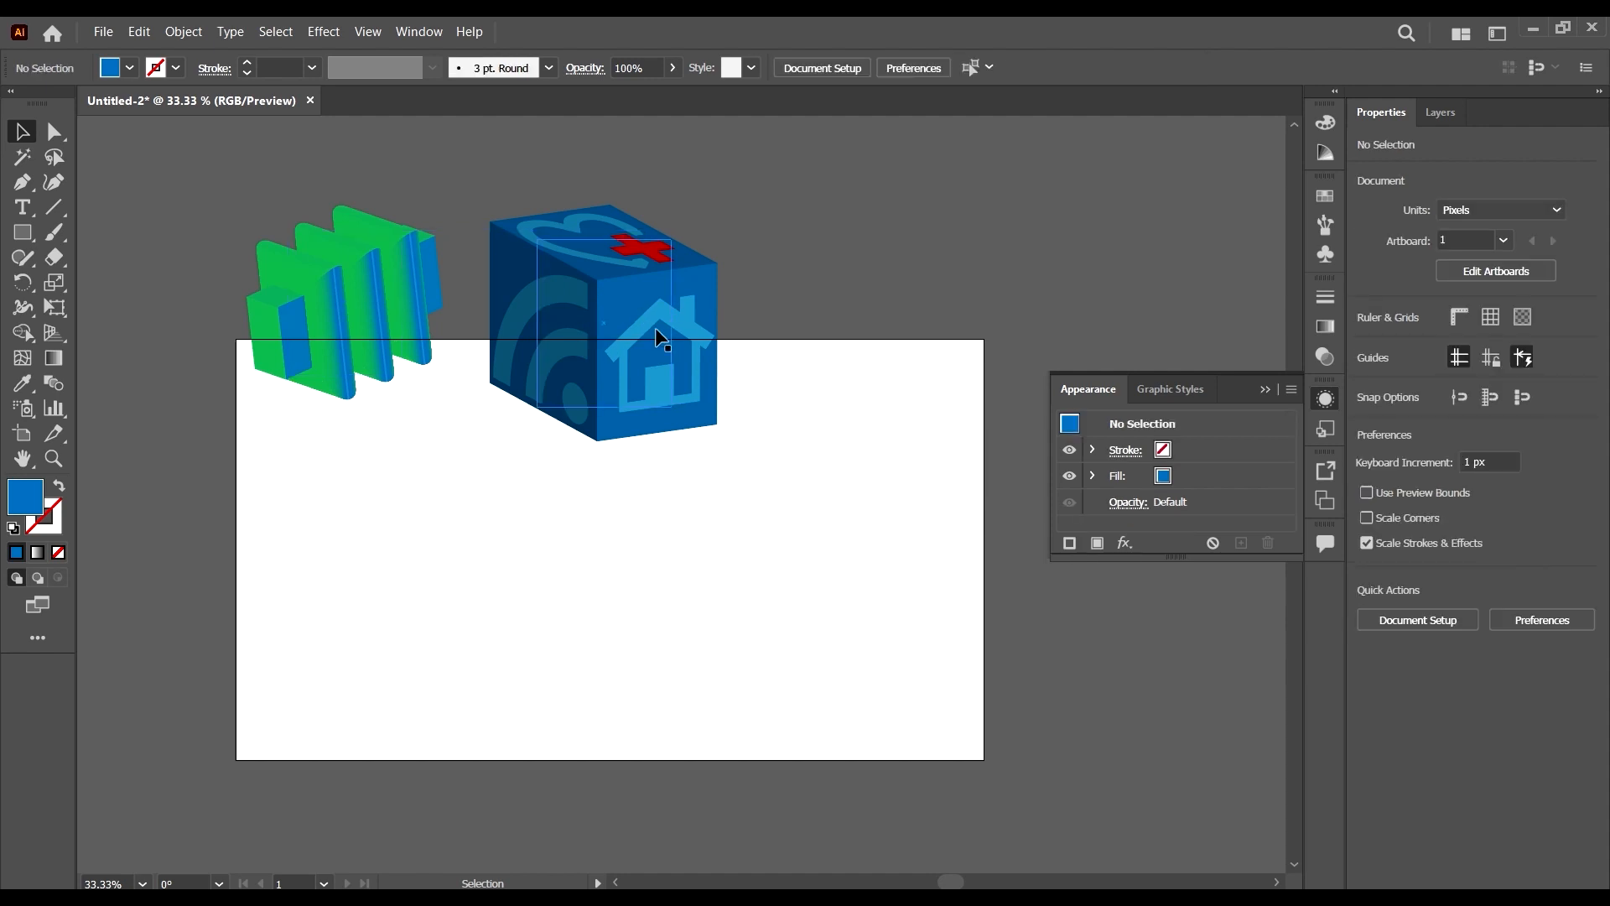
# - Show the document's symbols, add the text "ai" to the empty artboard area and enlarge it to about 448 pt
pyautogui.click(656, 327)
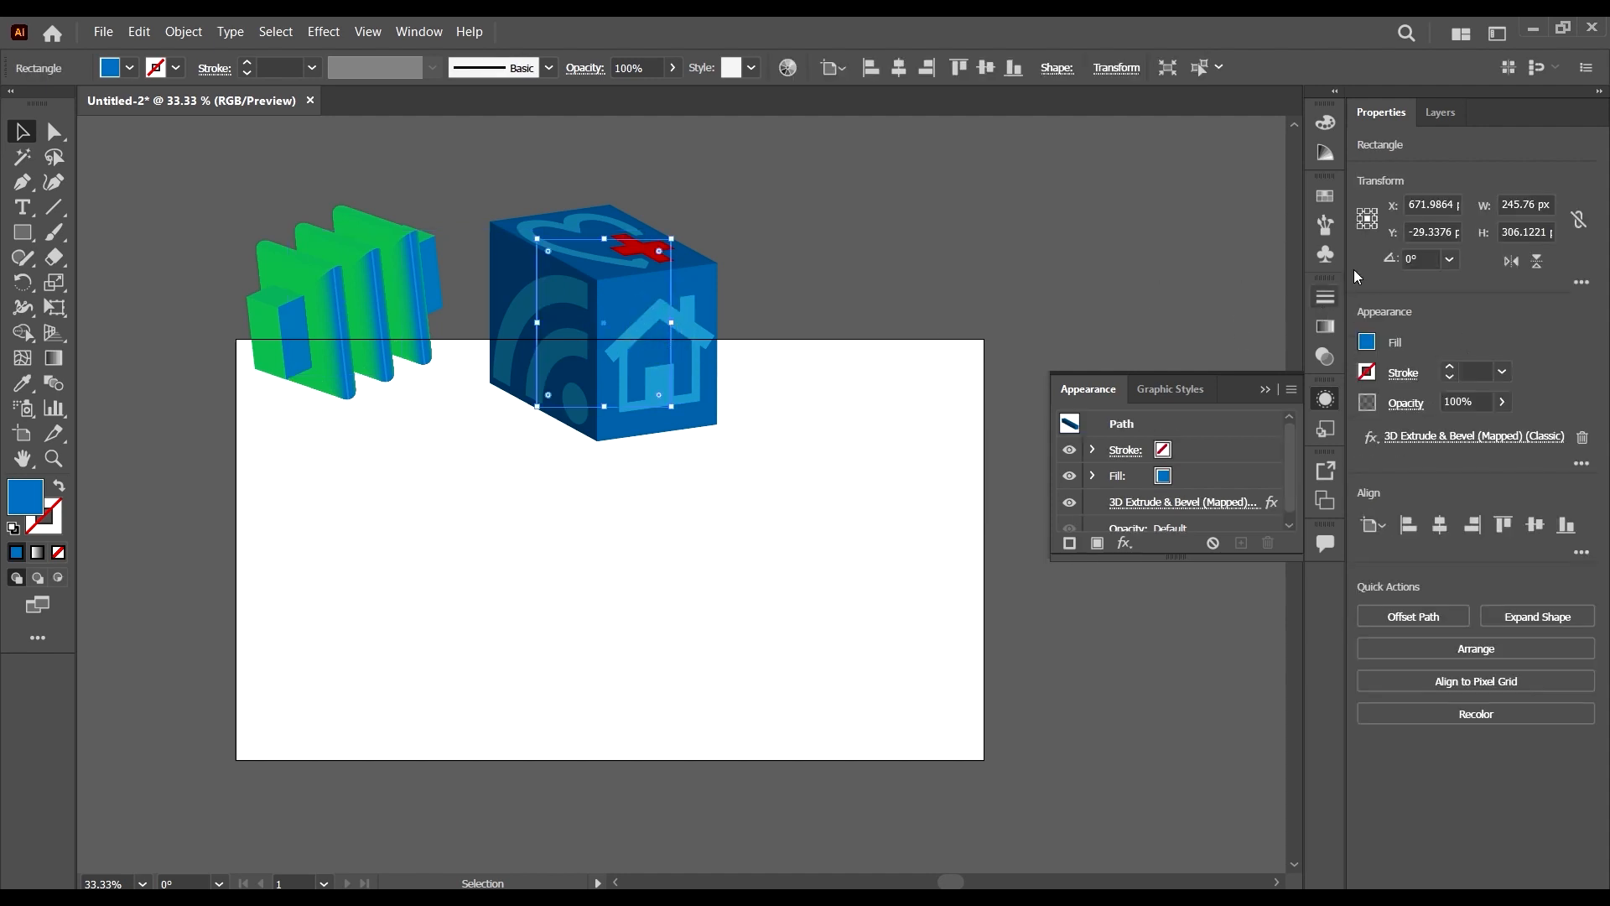
pyautogui.click(1325, 255)
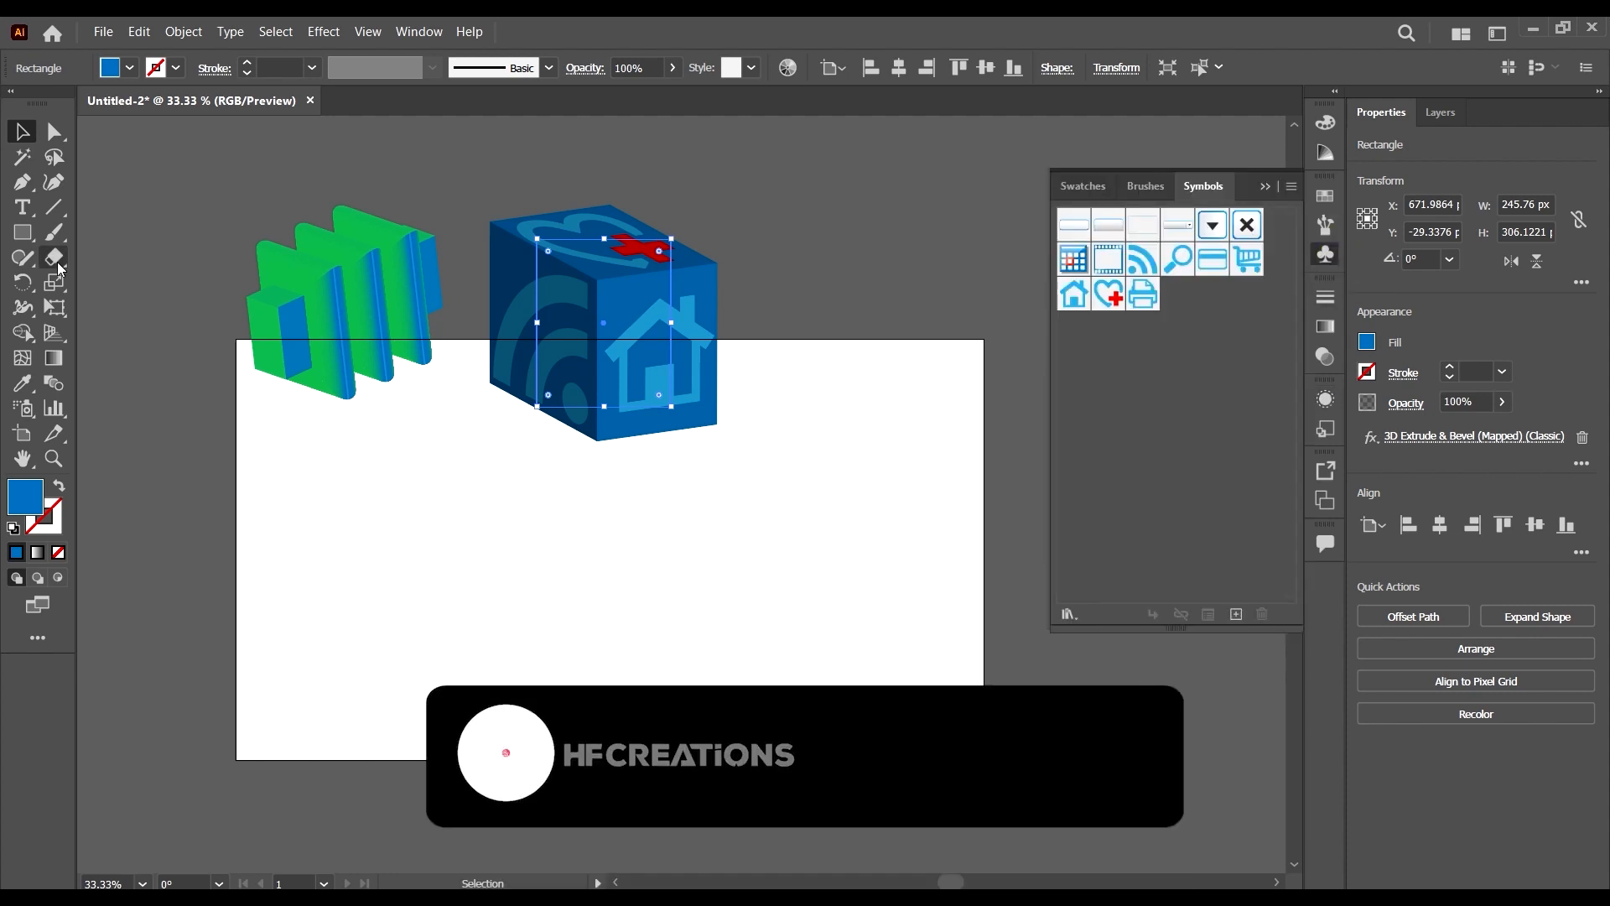
pyautogui.click(24, 206)
pyautogui.click(455, 554)
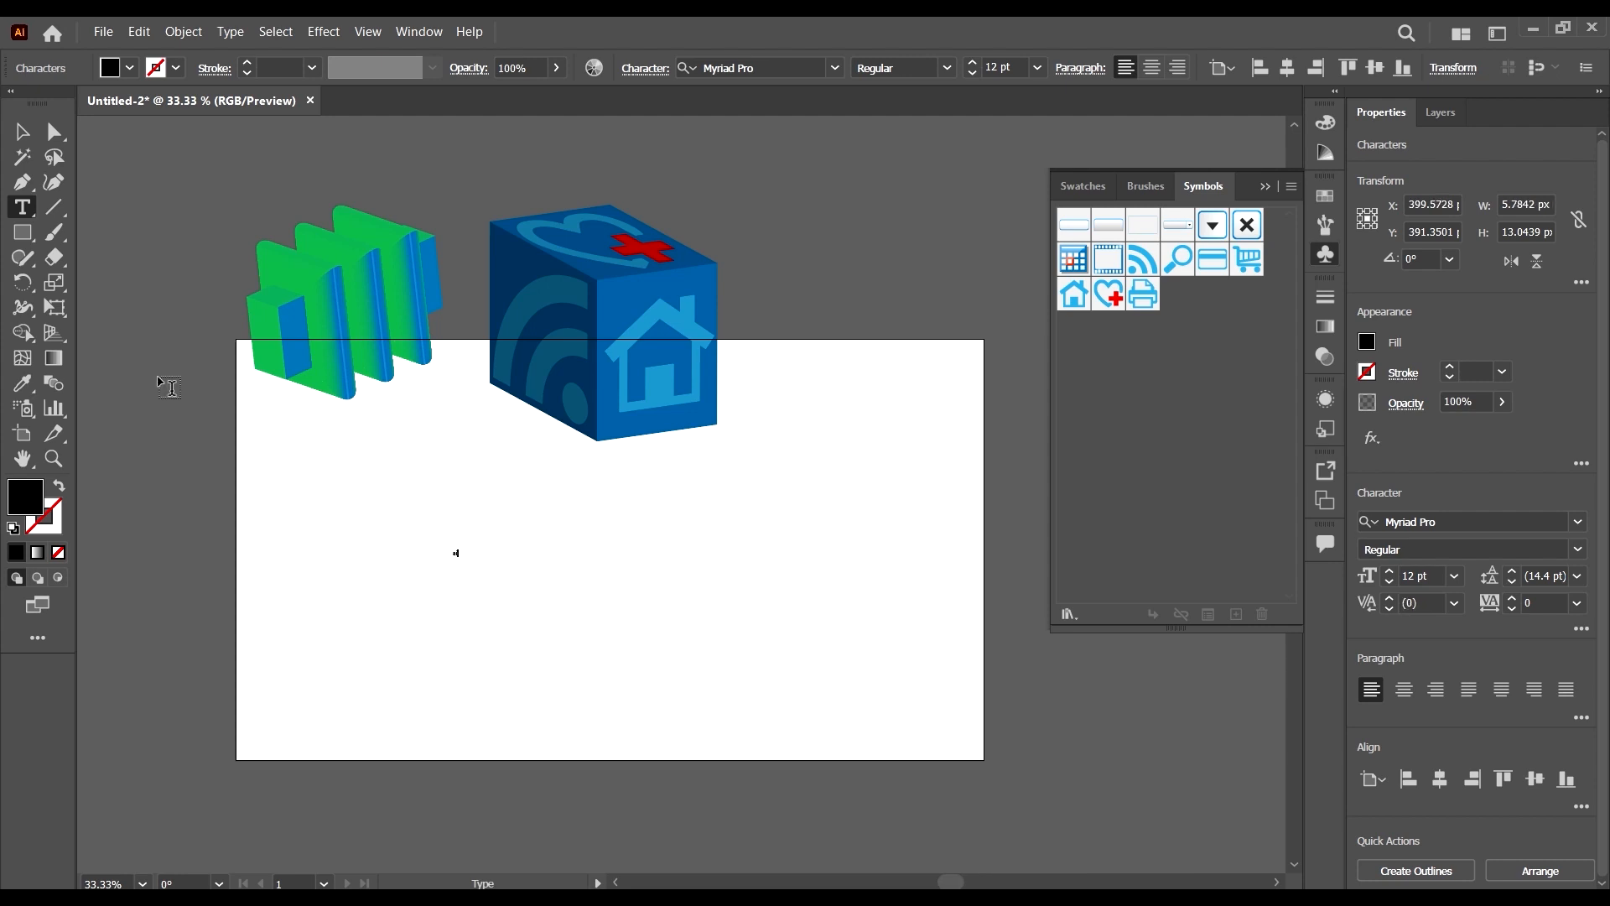
pyautogui.click(23, 132)
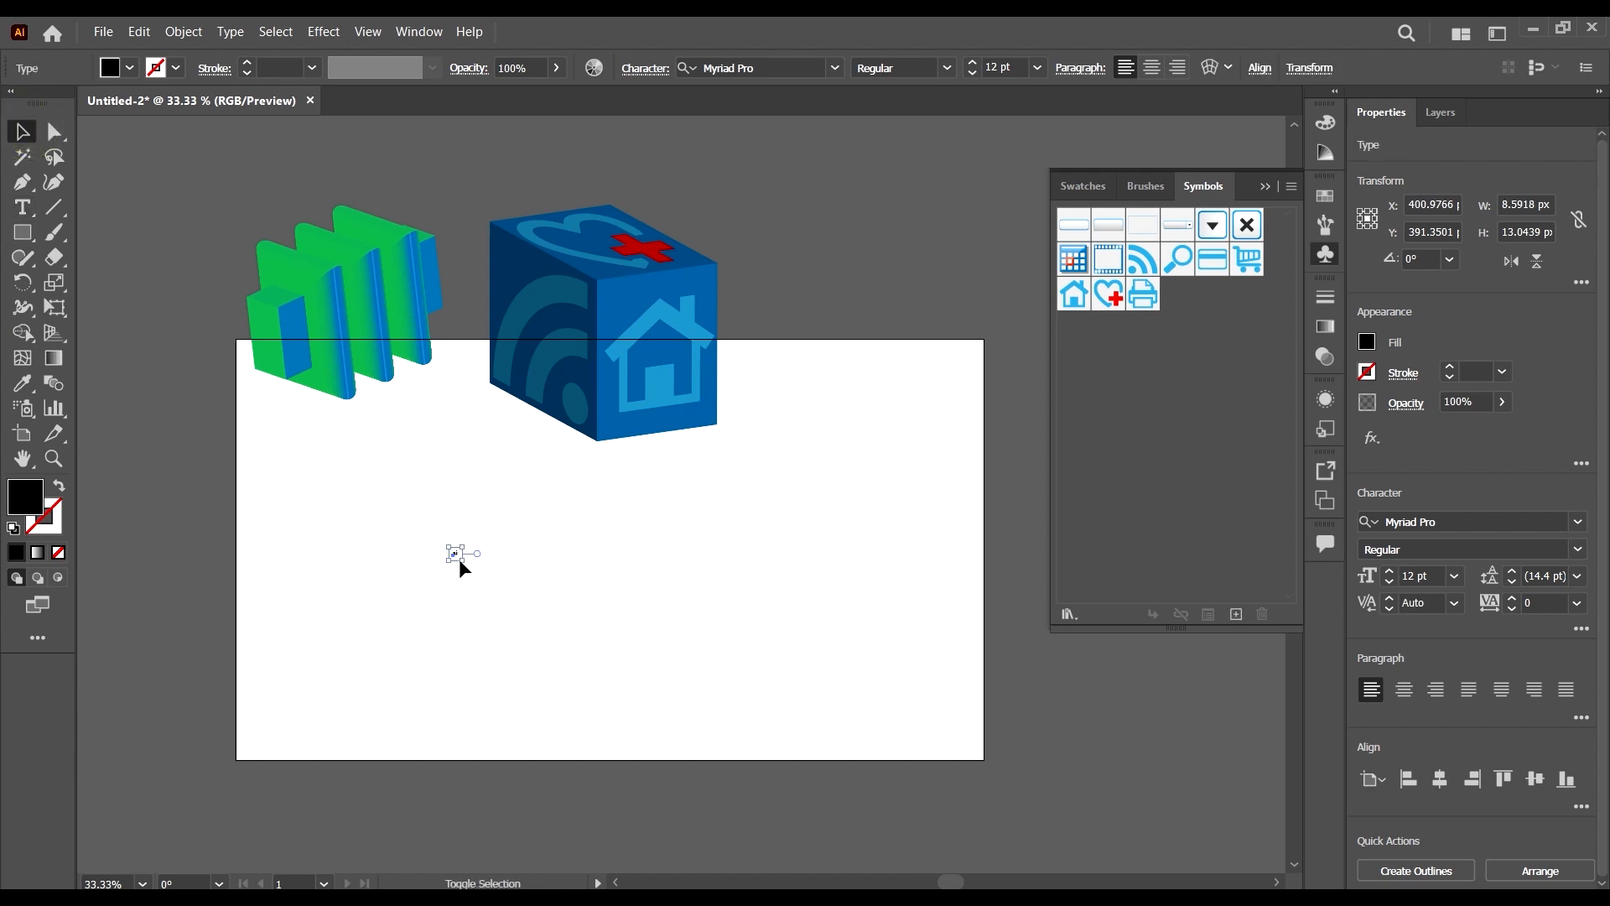
pyautogui.moveTo(462, 560); pyautogui.dragTo(917, 864)
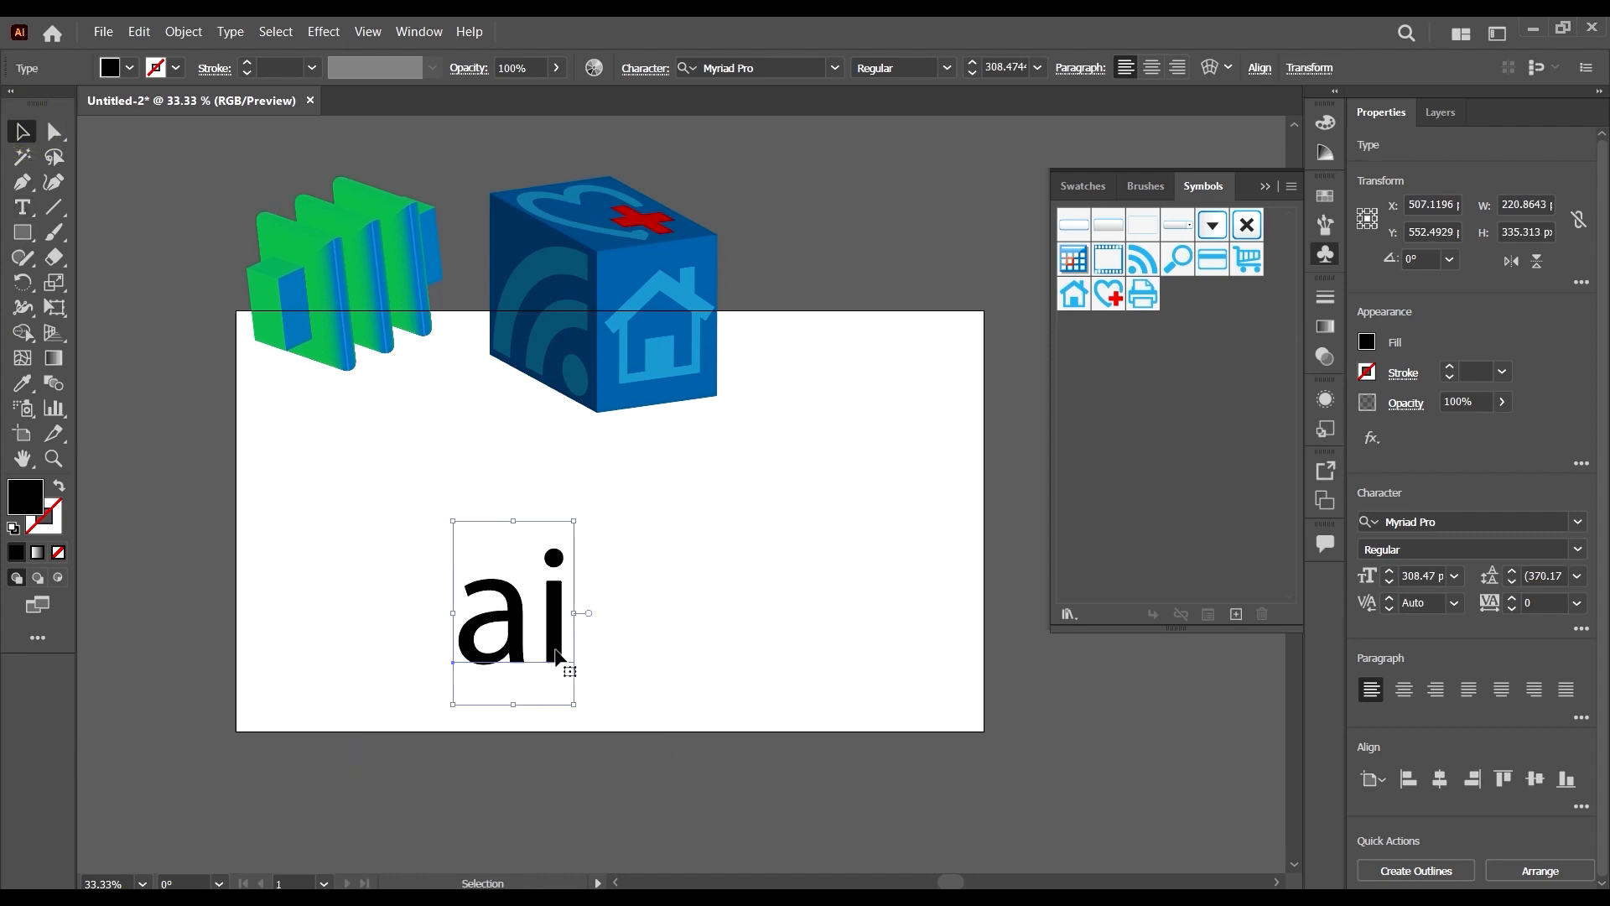
pyautogui.moveTo(561, 647); pyautogui.dragTo(625, 563)
pyautogui.moveTo(638, 625); pyautogui.dragTo(672, 665)
pyautogui.click(719, 550)
# - Turn the enlarged "ai" text into a dynamic Movie Clip symbol named New Symbol and move it off the artboard's lower-left corner
pyautogui.click(633, 513)
pyautogui.moveTo(633, 513); pyautogui.dragTo(1230, 450)
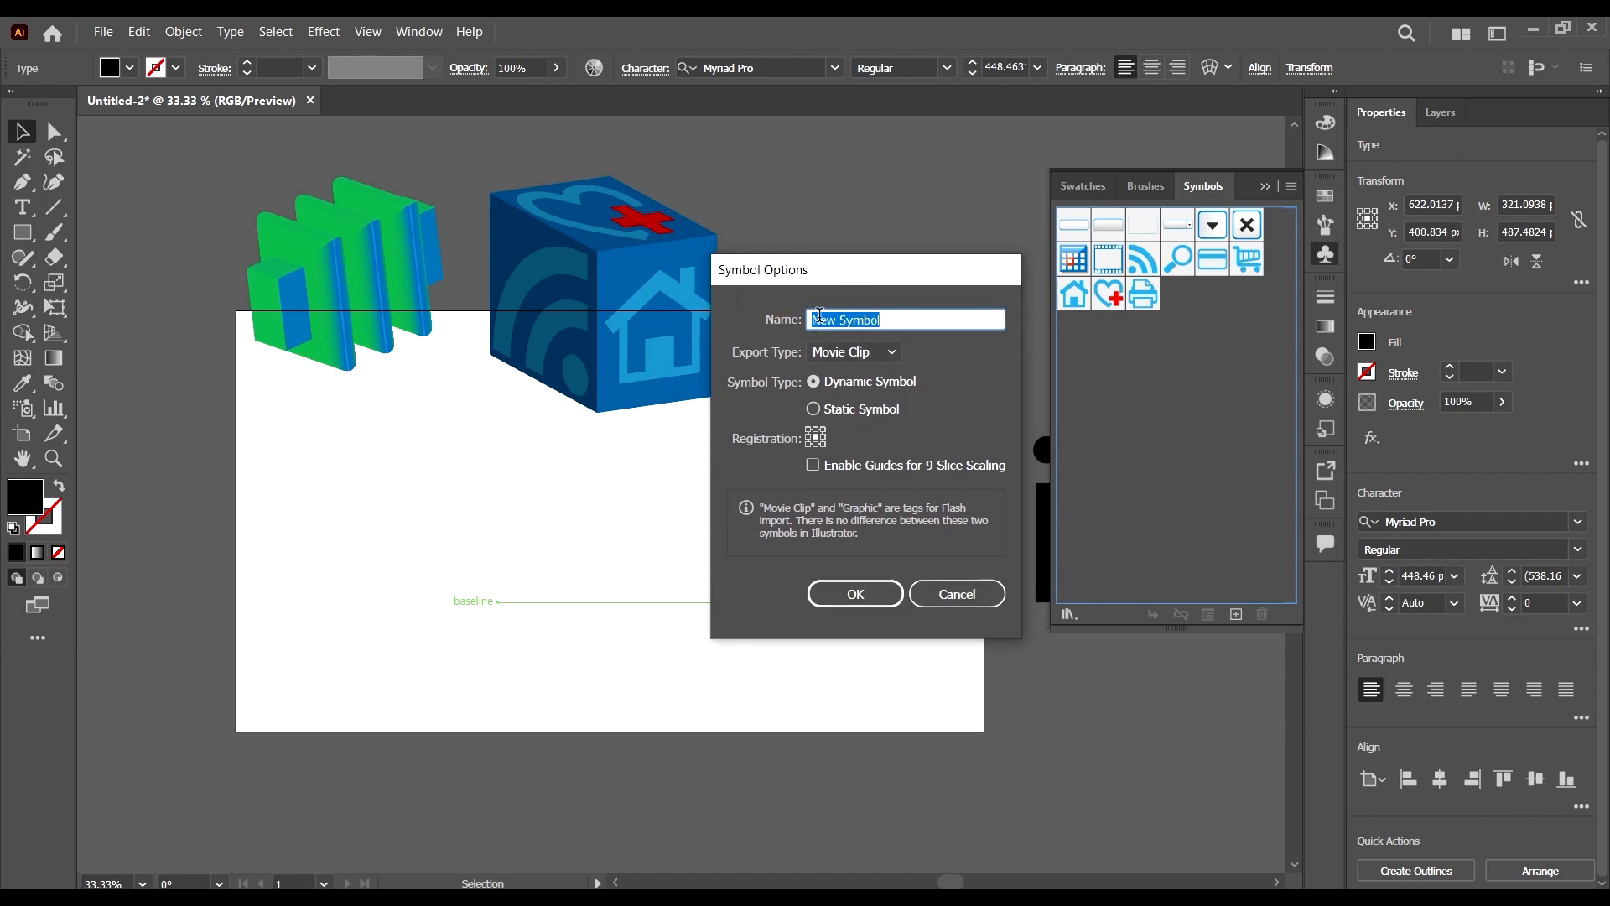
pyautogui.click(854, 594)
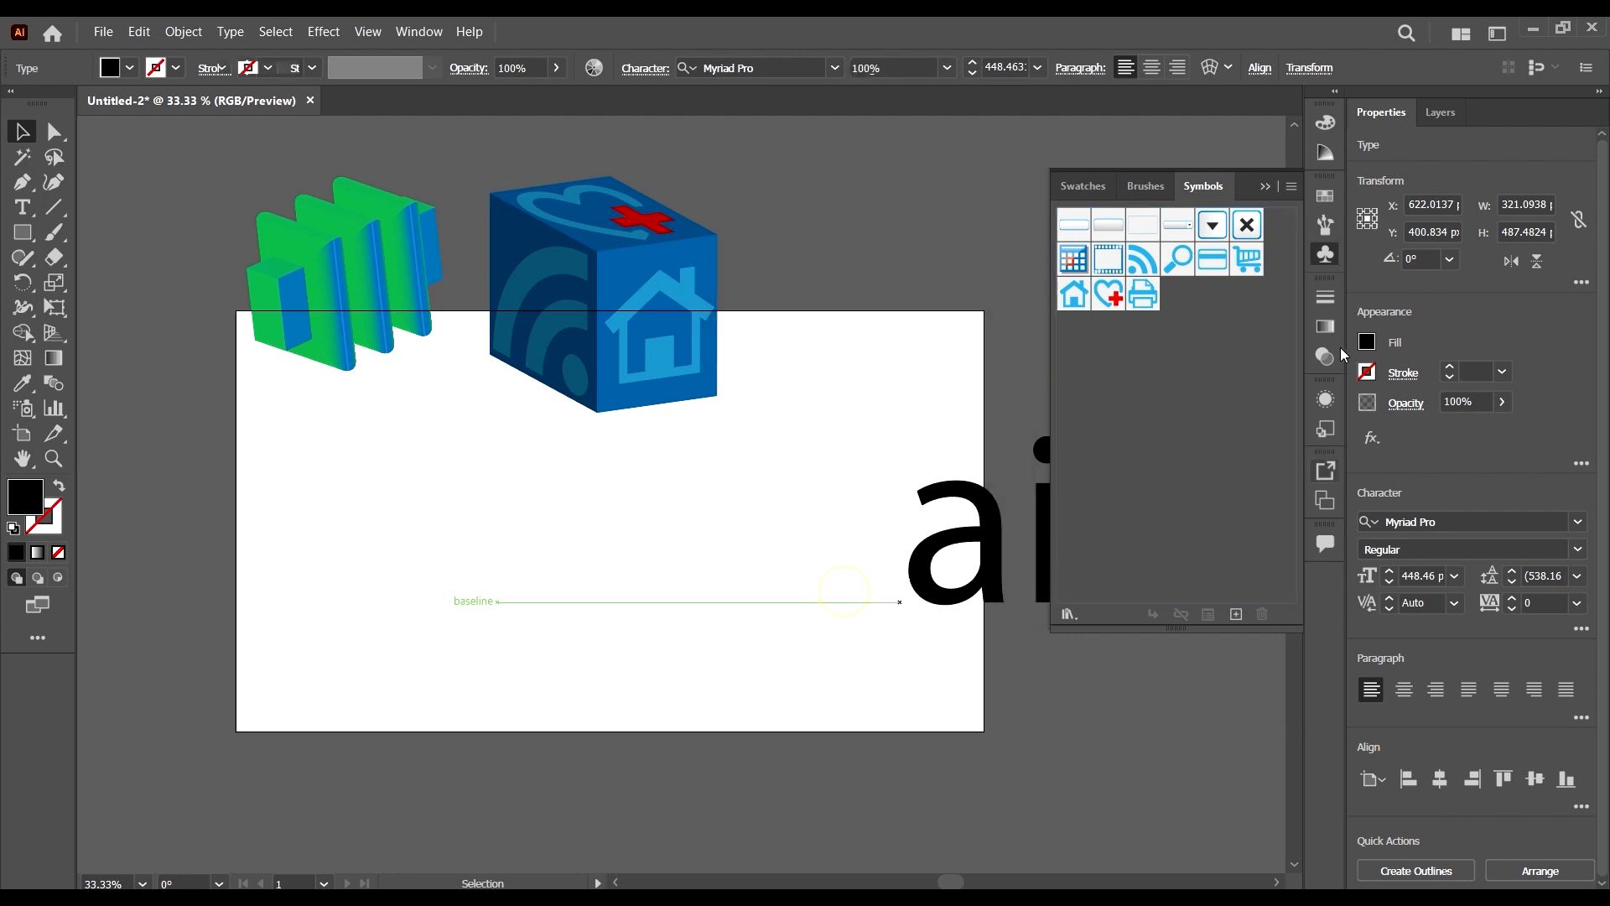
pyautogui.moveTo(557, 563); pyautogui.dragTo(99, 798)
# - Select the blue mapped box and reopen its 3D Extrude & Bevel (Classic) effect at the Map Art settings
pyautogui.click(575, 301)
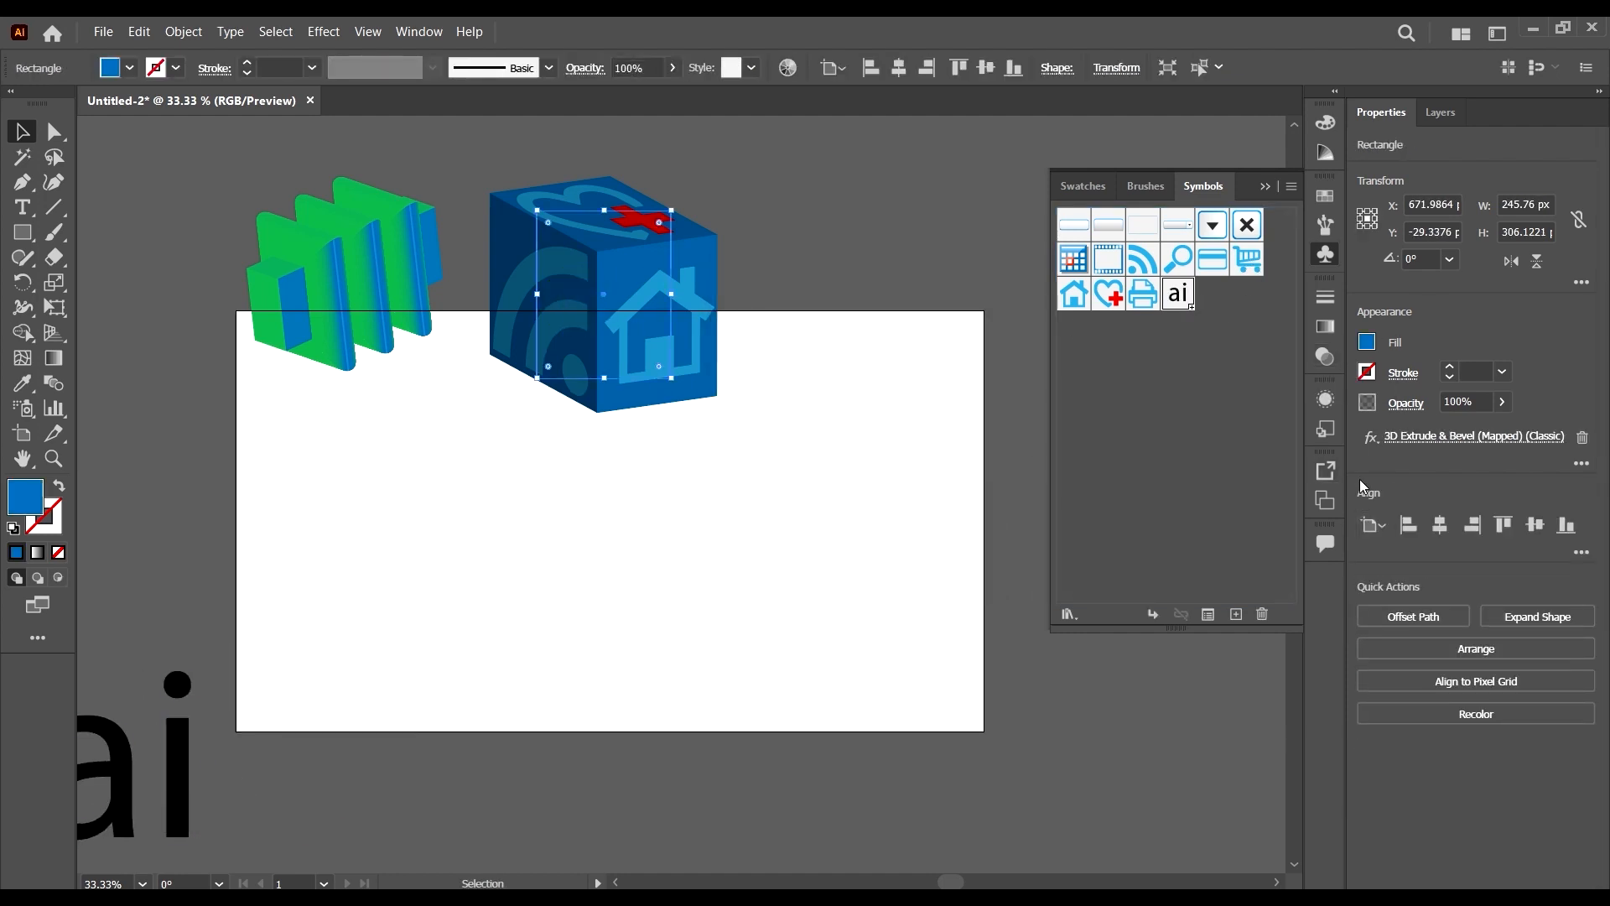
pyautogui.click(1330, 472)
pyautogui.click(1329, 426)
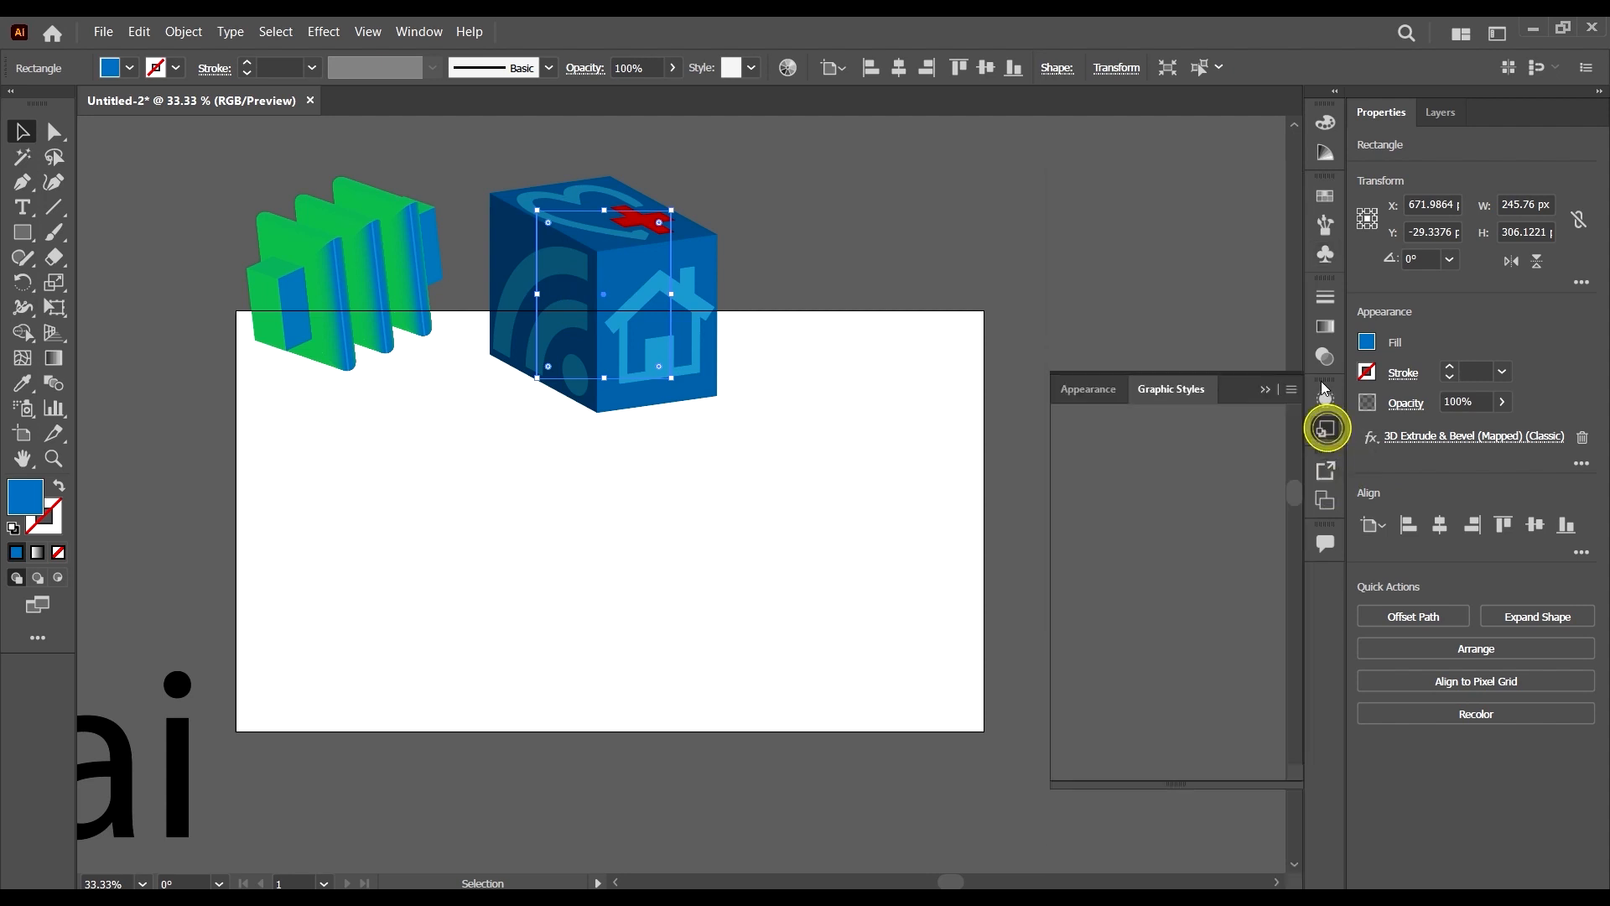
pyautogui.click(1326, 395)
pyautogui.scroll(-3, 1190, 481)
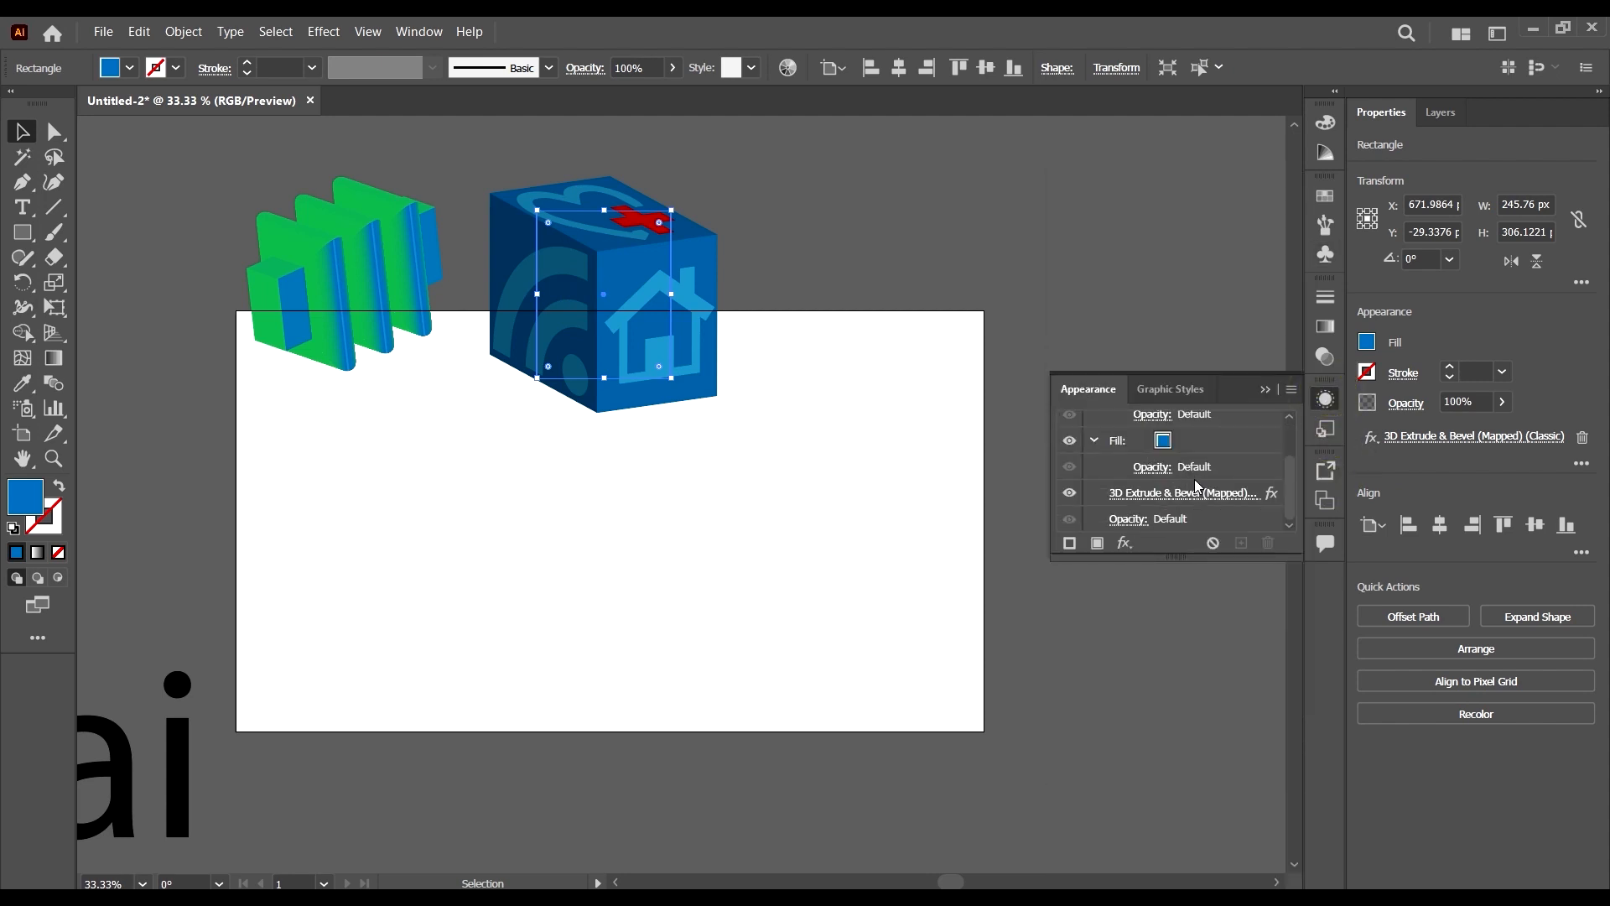
pyautogui.click(1203, 499)
pyautogui.click(1070, 773)
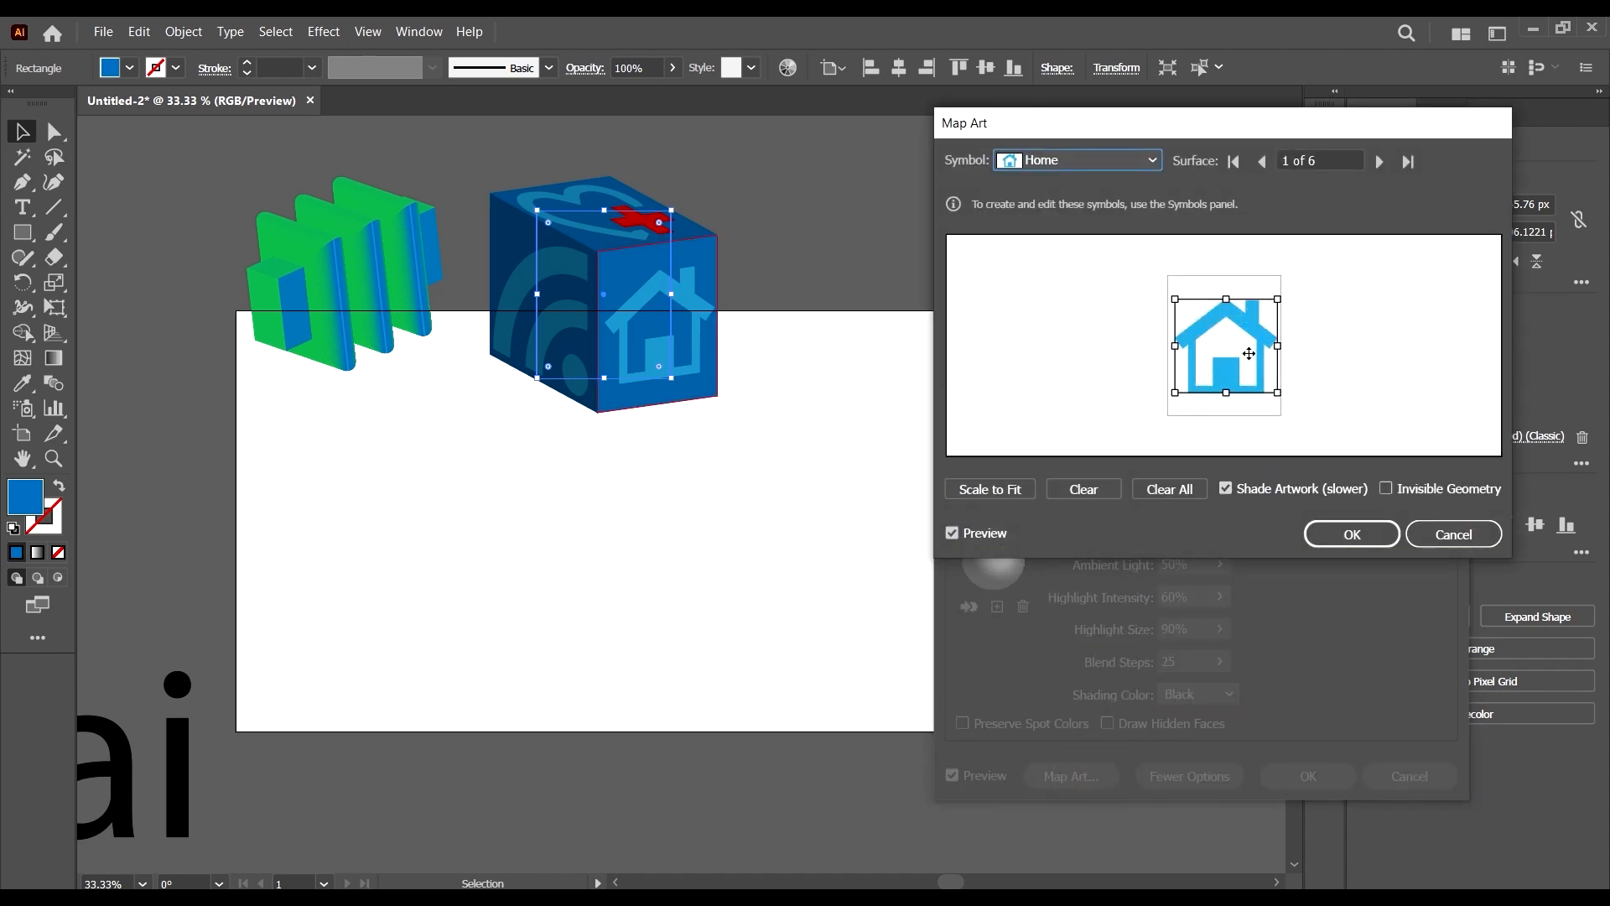
# - Replace the Home symbol on surface 1 with New Symbol, scale it to about half size, center it on the face and apply the effect
pyautogui.click(1155, 166)
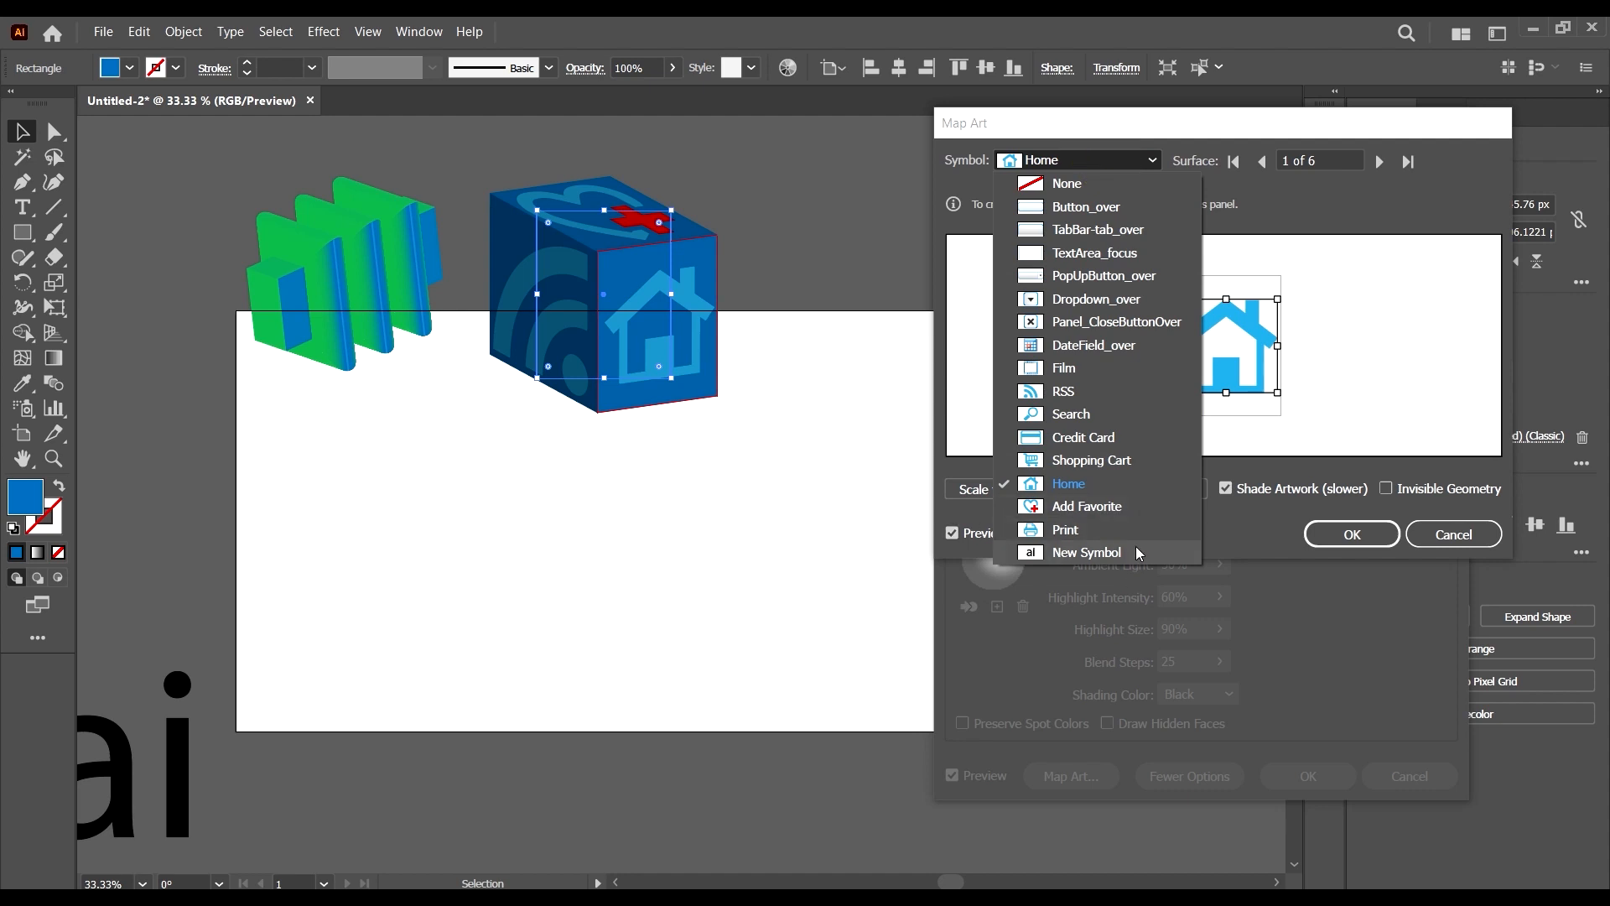
pyautogui.click(1084, 554)
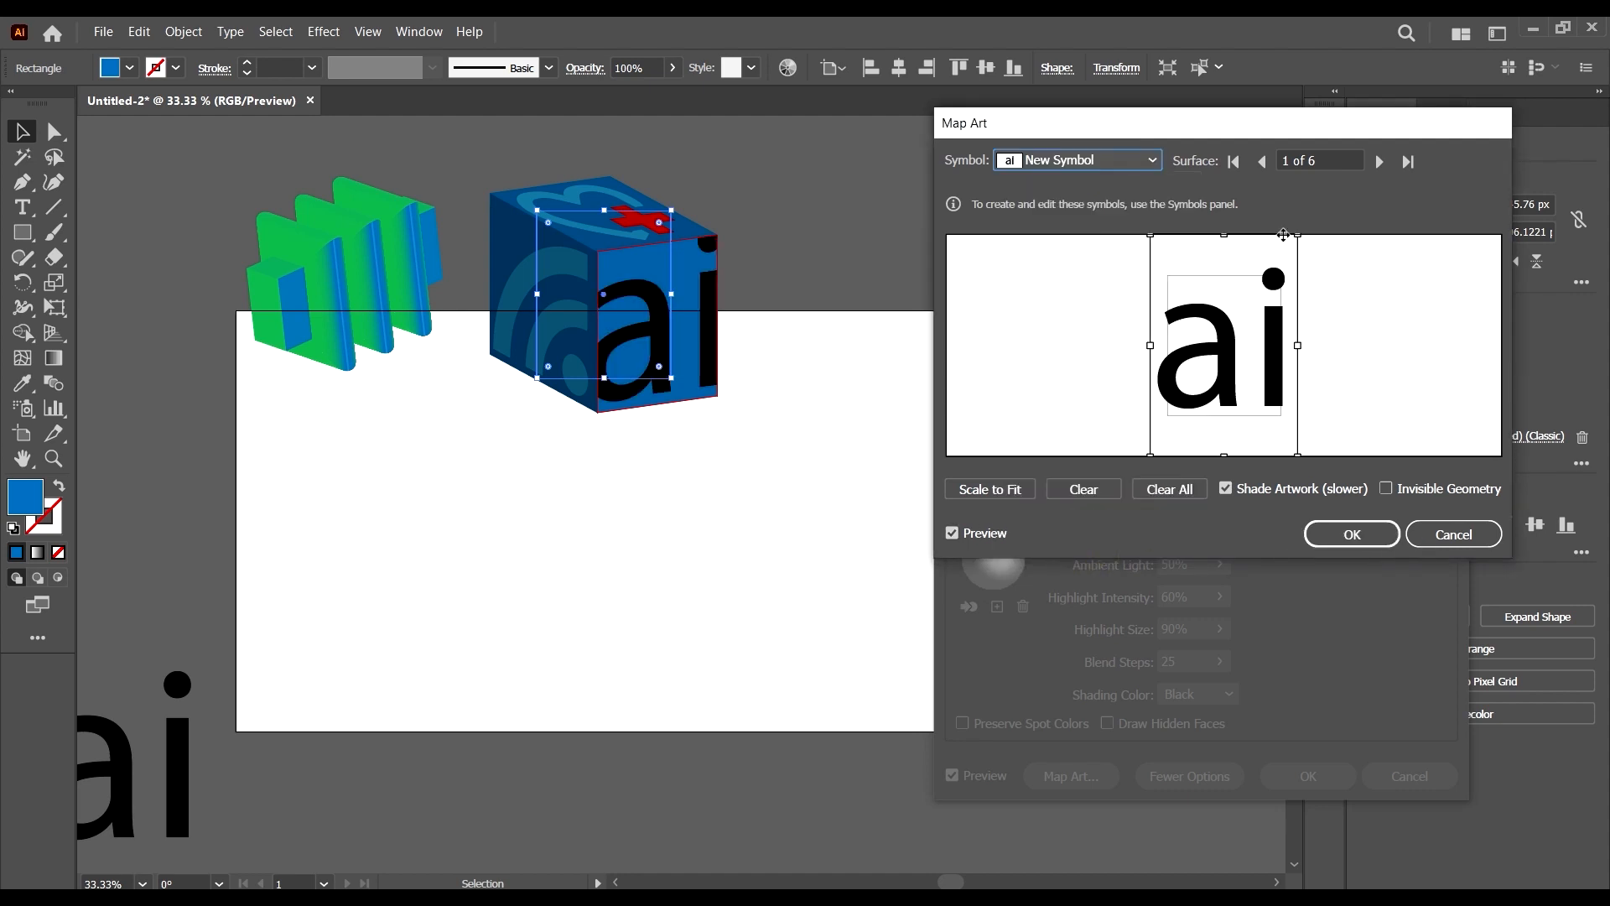
pyautogui.moveTo(1296, 236); pyautogui.dragTo(1213, 344)
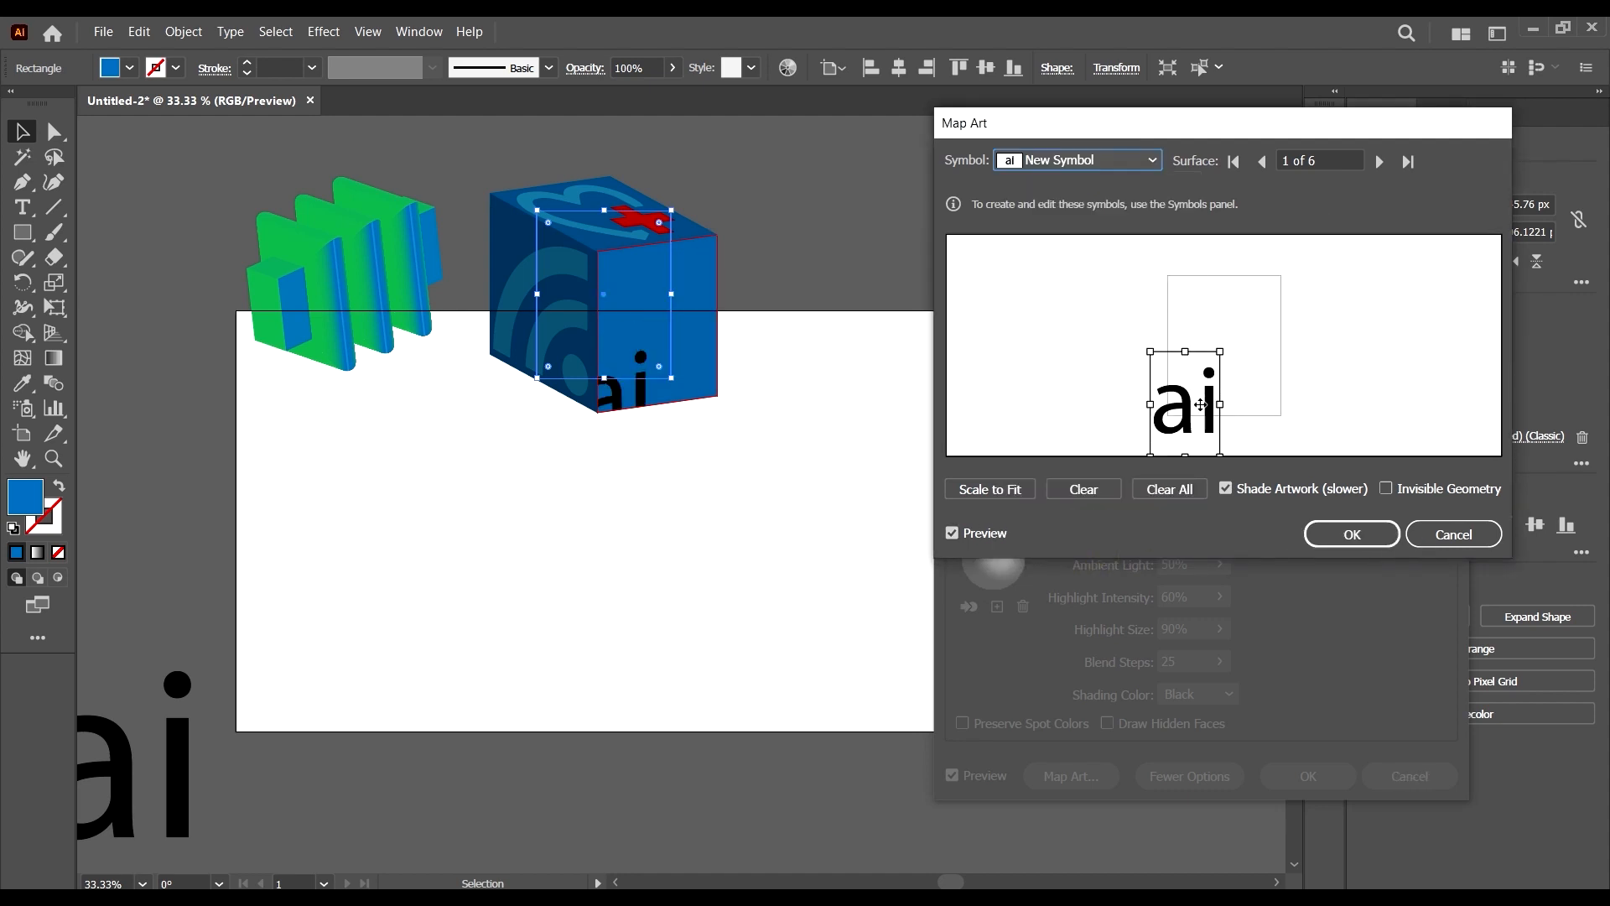
pyautogui.moveTo(1202, 405); pyautogui.dragTo(1240, 344)
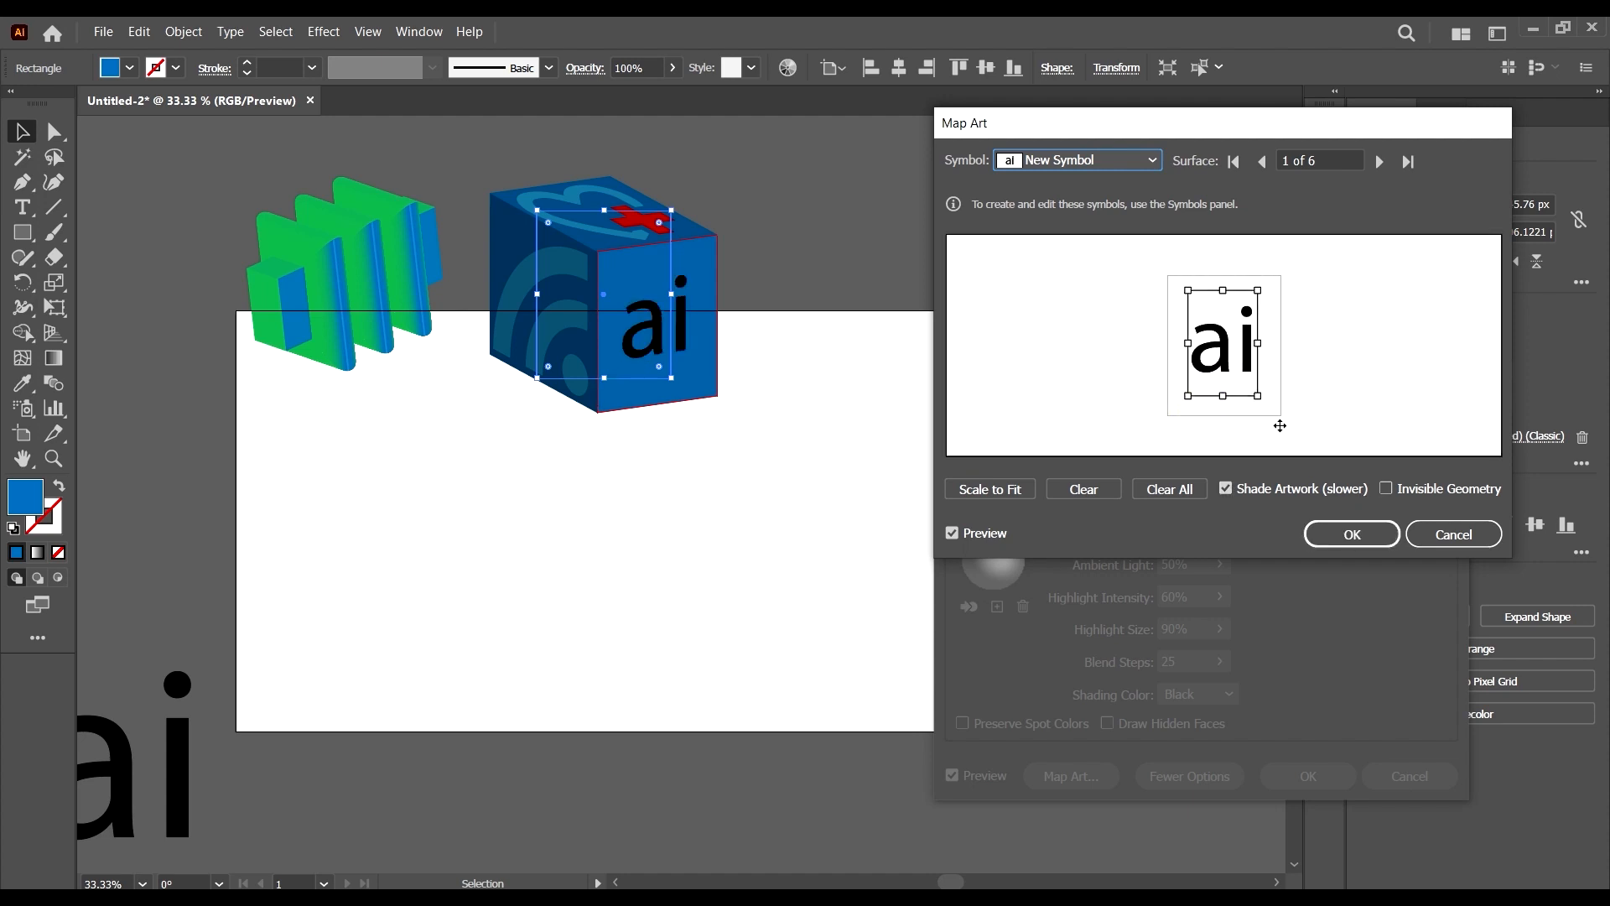
pyautogui.click(1352, 534)
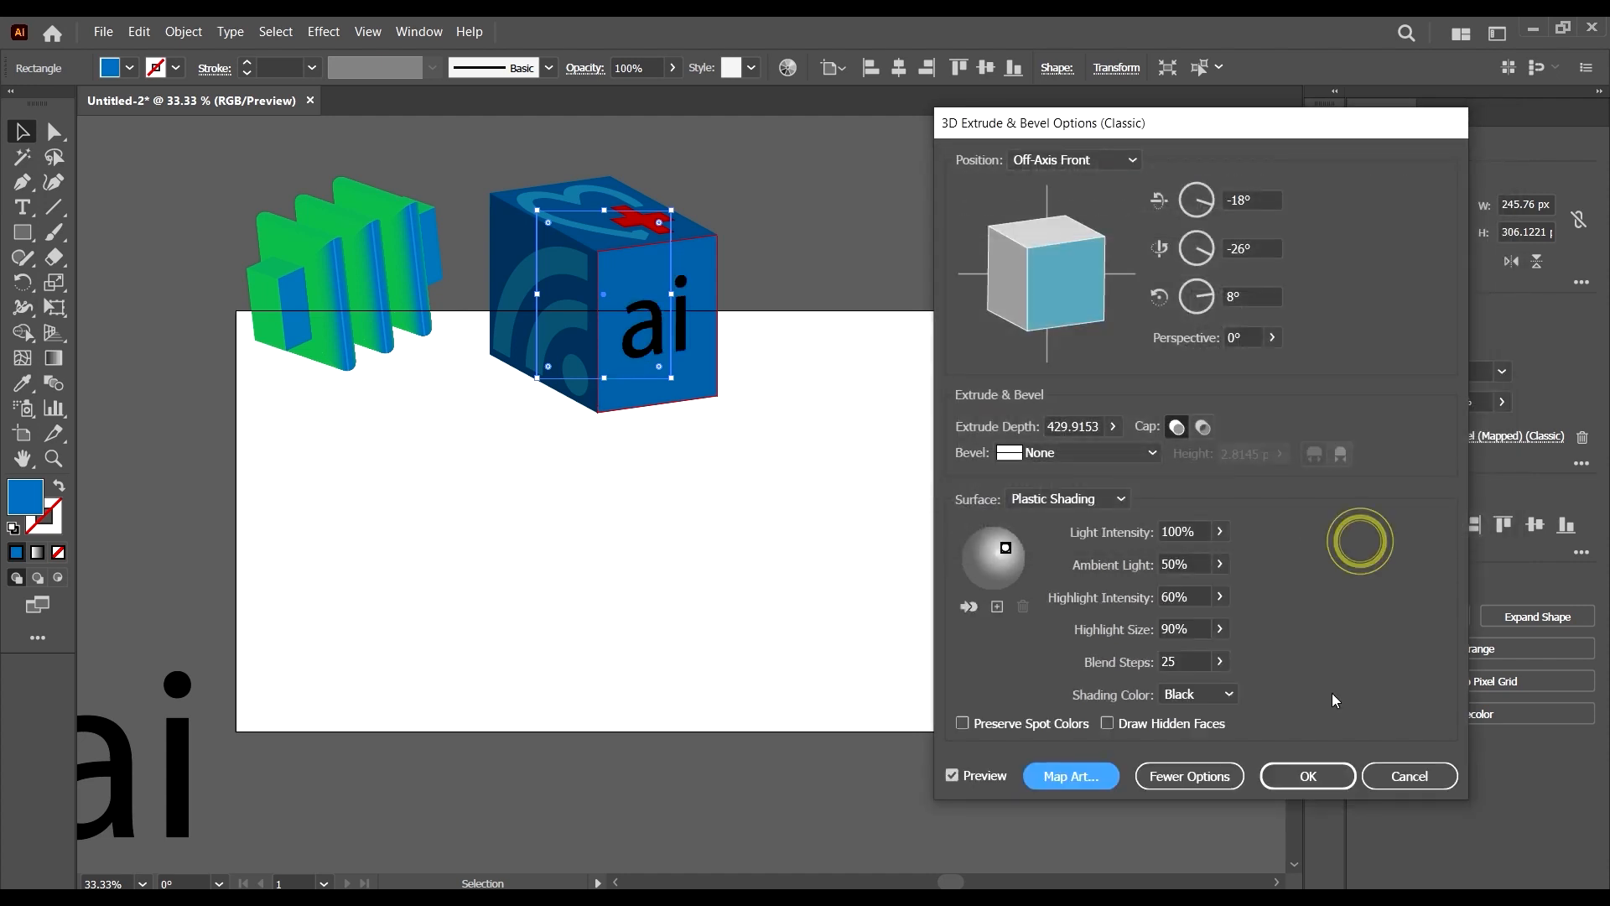
pyautogui.click(1298, 776)
pyautogui.click(889, 277)
# - Move the loose "ai" symbol up beside the artboard, shift all the artwork together down and to the right, and deselect it
pyautogui.scroll(-3, 889, 278)
pyautogui.scroll(2, 776, 348)
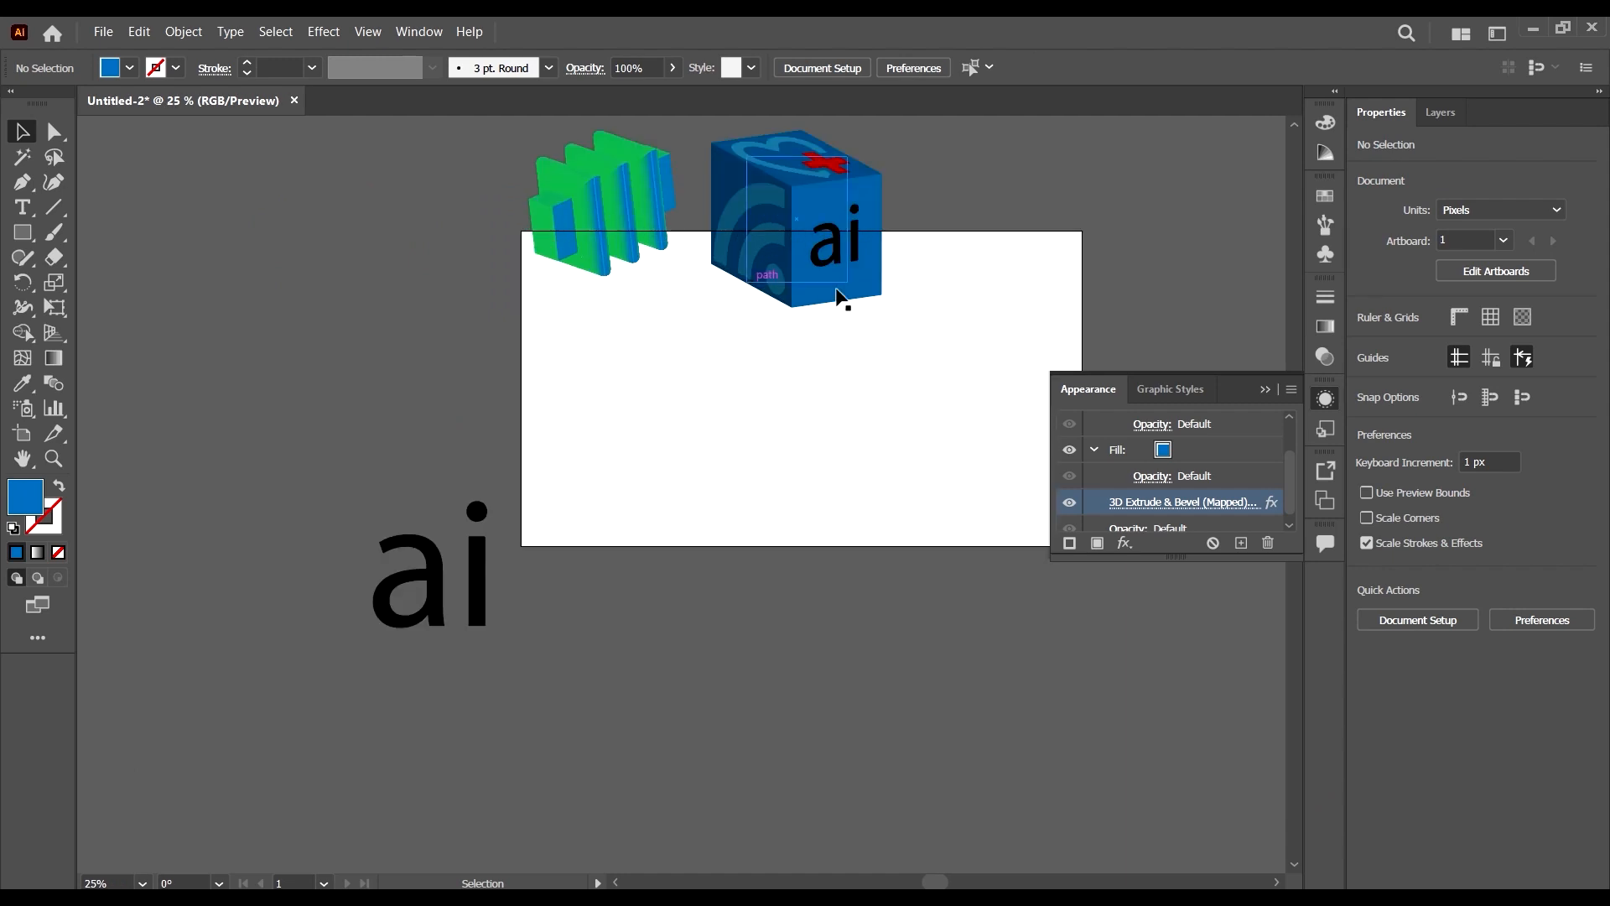
pyautogui.scroll(3, 961, 393)
pyautogui.moveTo(472, 621); pyautogui.dragTo(410, 414)
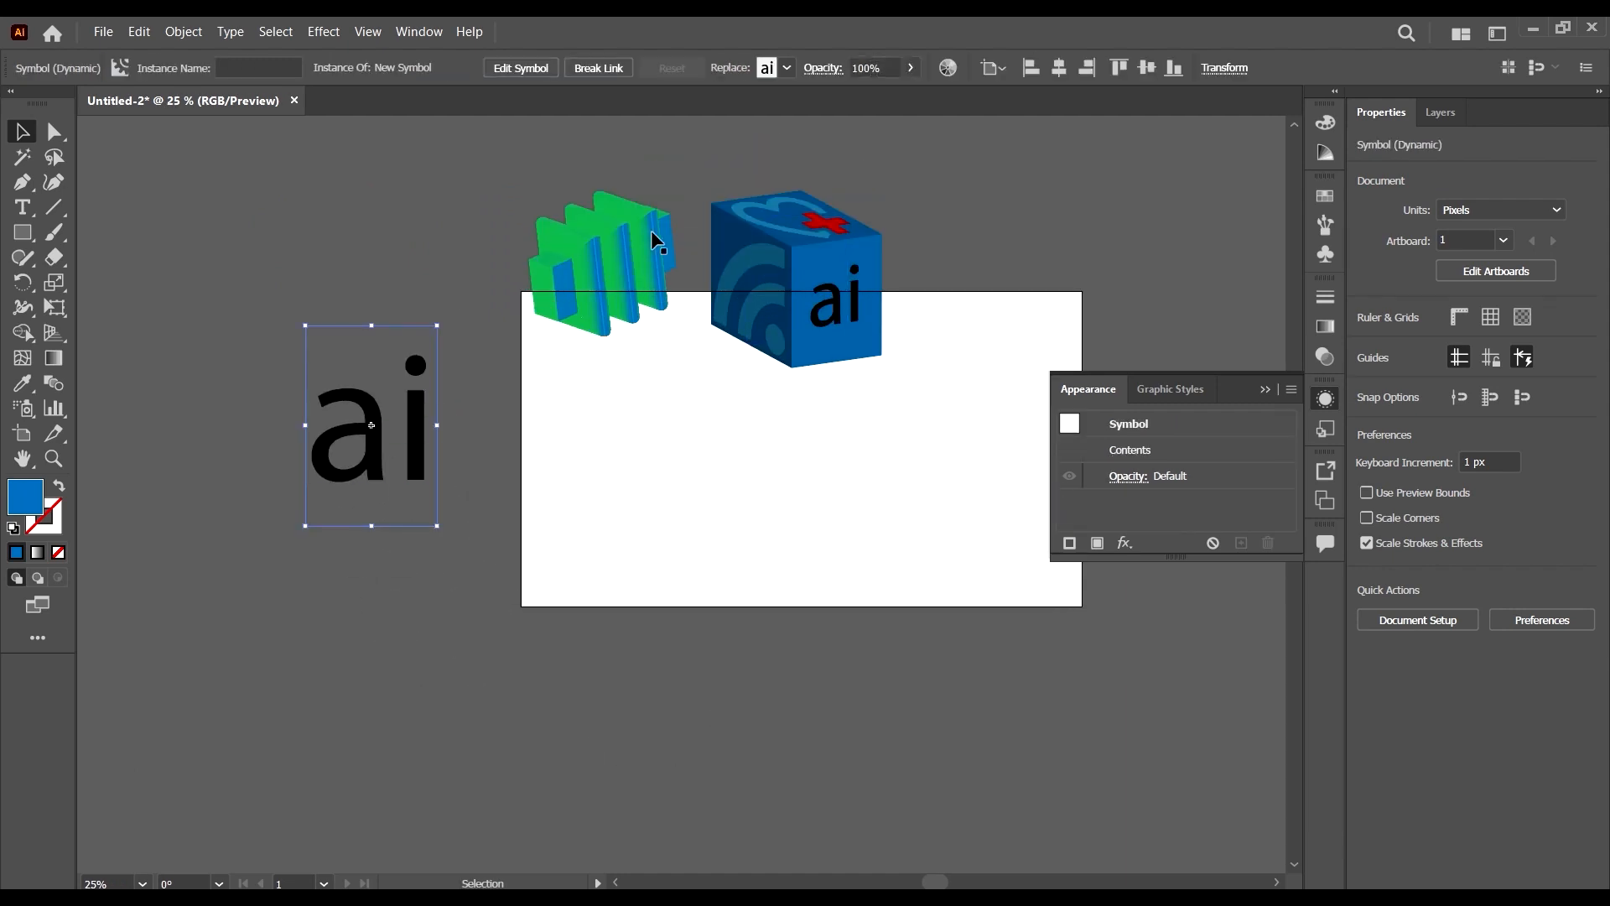
pyautogui.scroll(2, 669, 240)
pyautogui.moveTo(209, 162); pyautogui.dragTo(1010, 638)
pyautogui.moveTo(801, 307); pyautogui.dragTo(881, 473)
pyautogui.click(1154, 662)
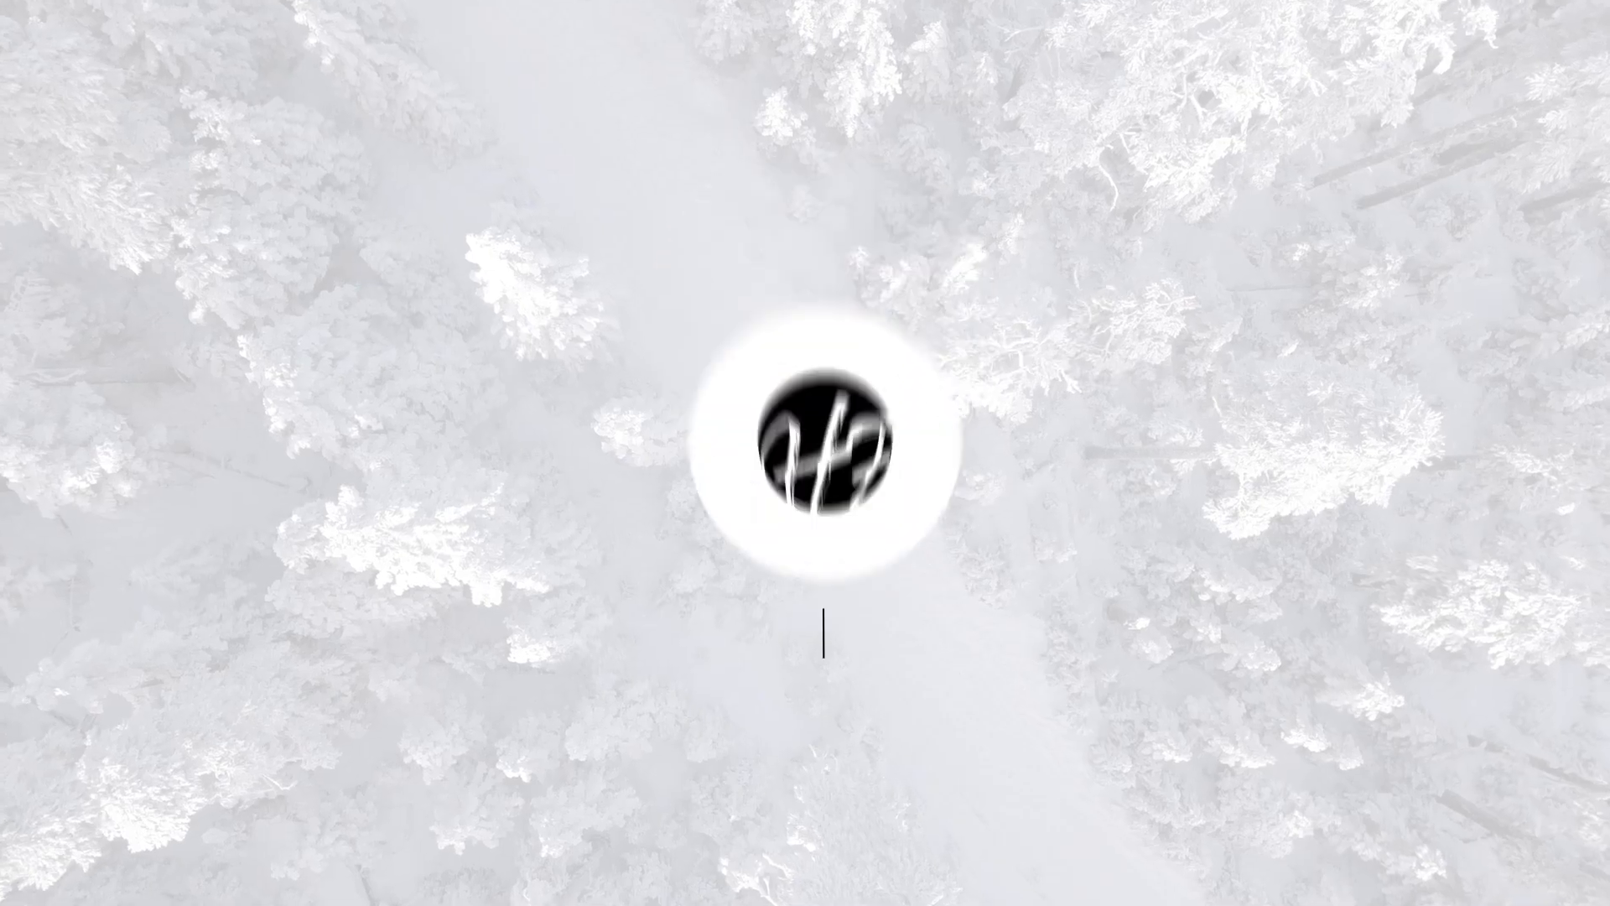